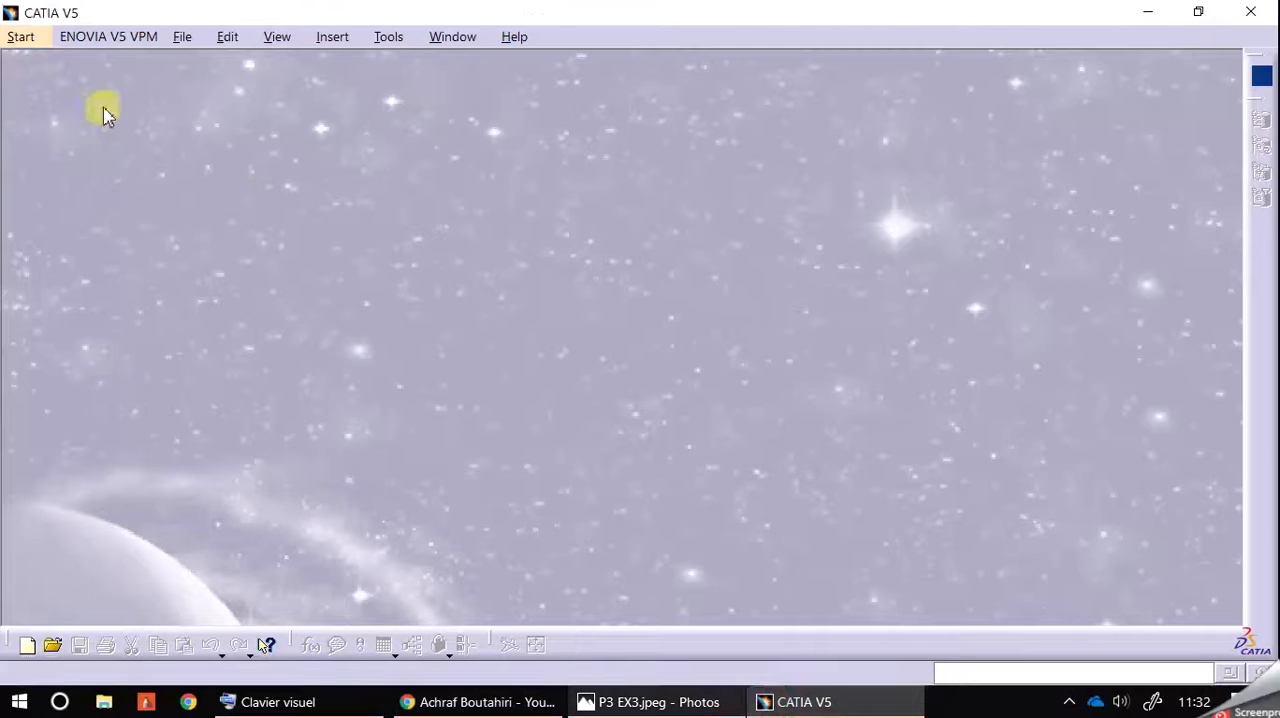
Step: Create a new part named with the author's full name plus SKETCHER EX3 and open a sketch on the xy plane
mouse_move(258, 88)
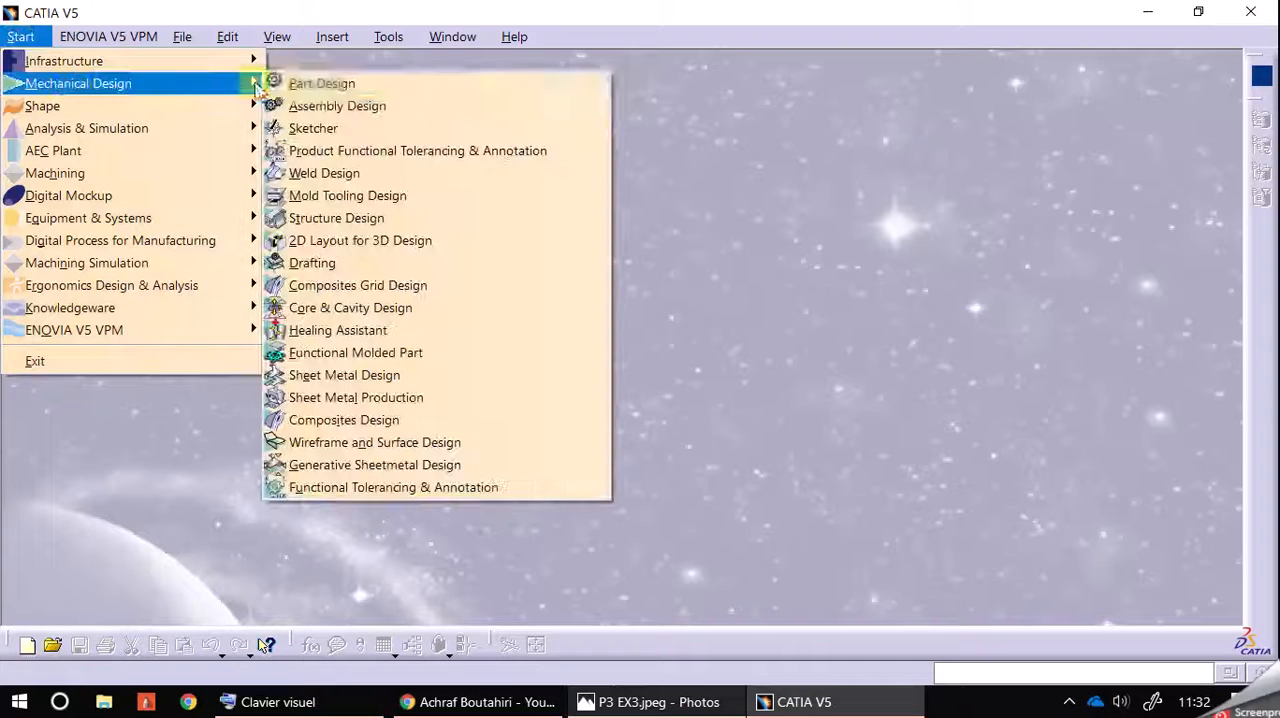
click(364, 131)
text(ACH)
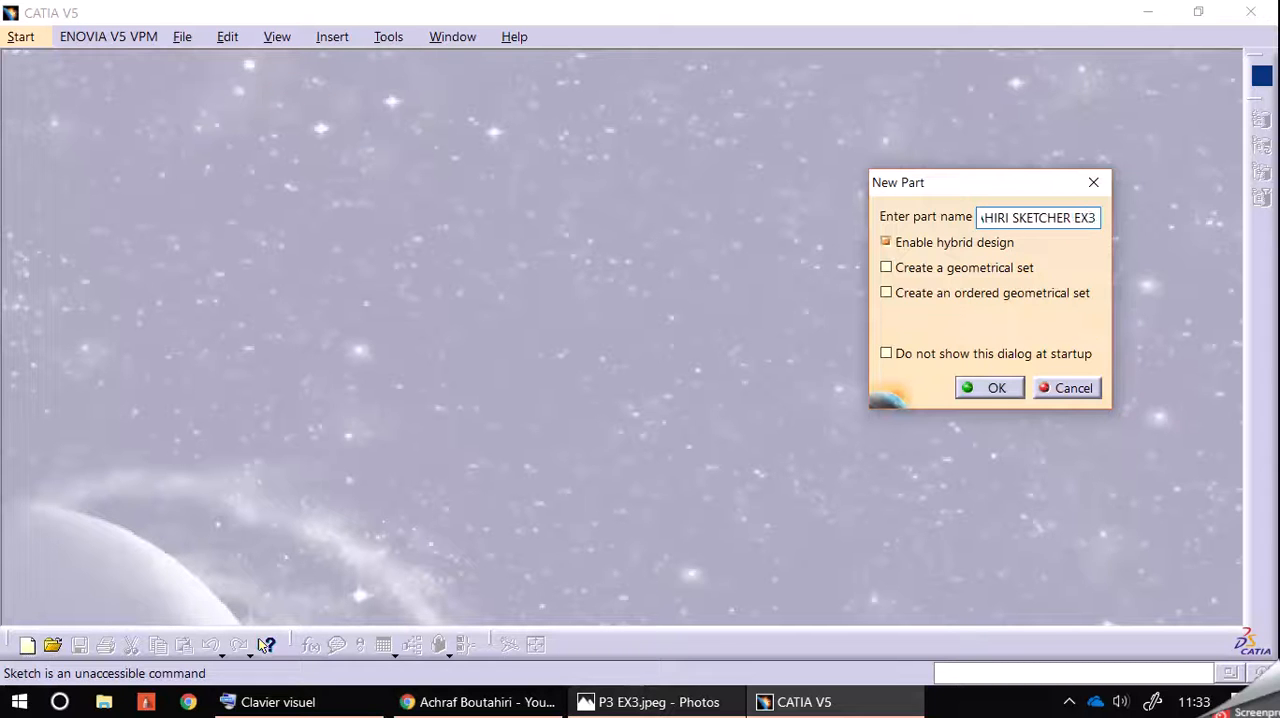
key(Return)
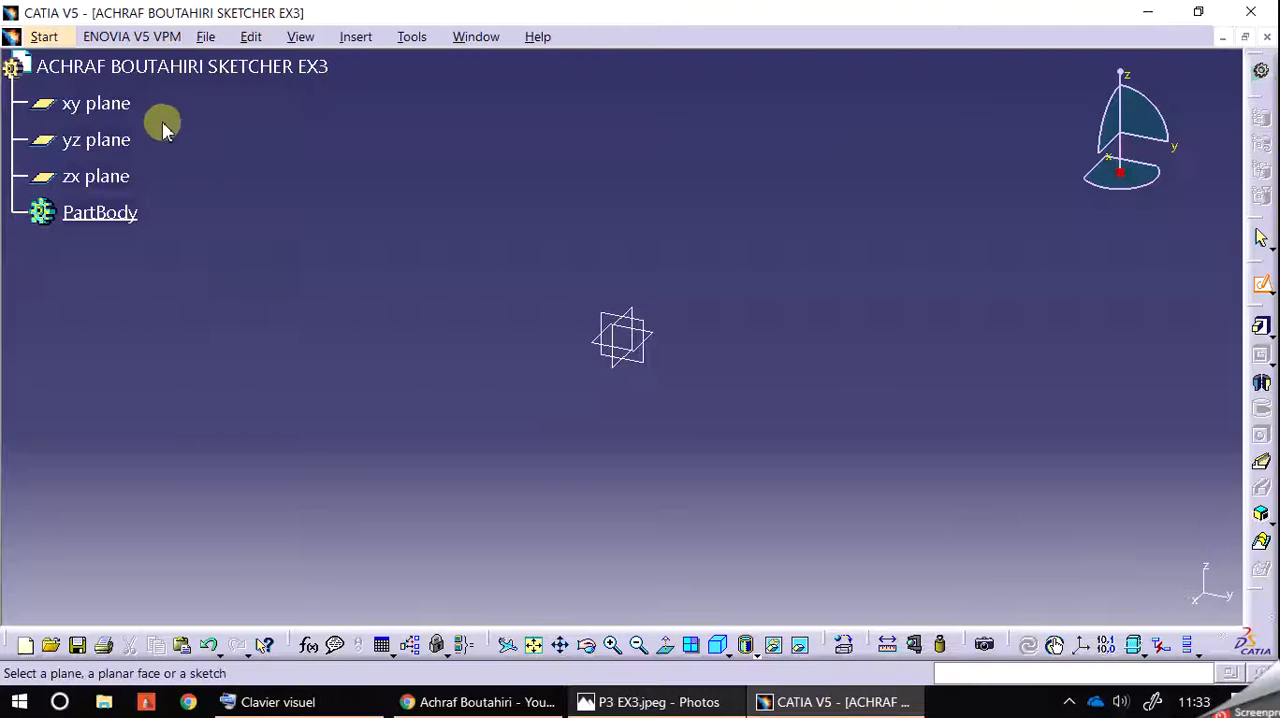
click(115, 103)
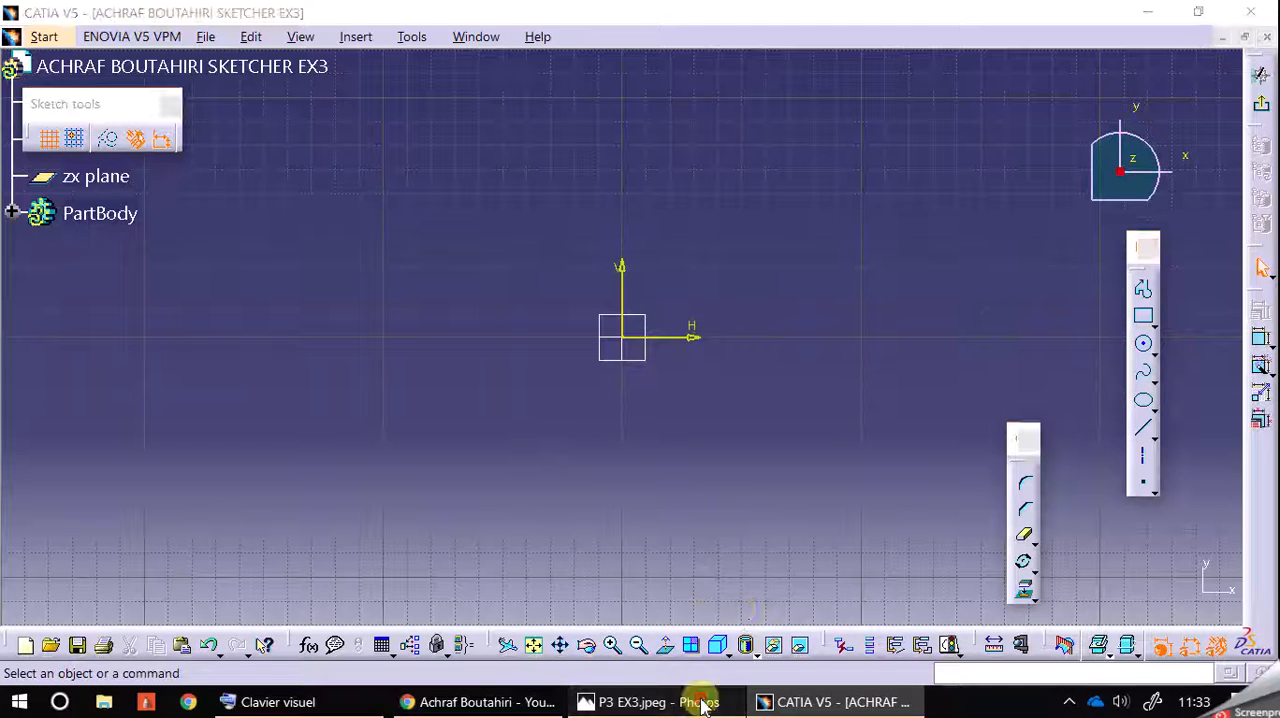
Step: Check the P3 EX3 reference drawing and sketch a vertical axis about 330 mm long through the origin
click(700, 697)
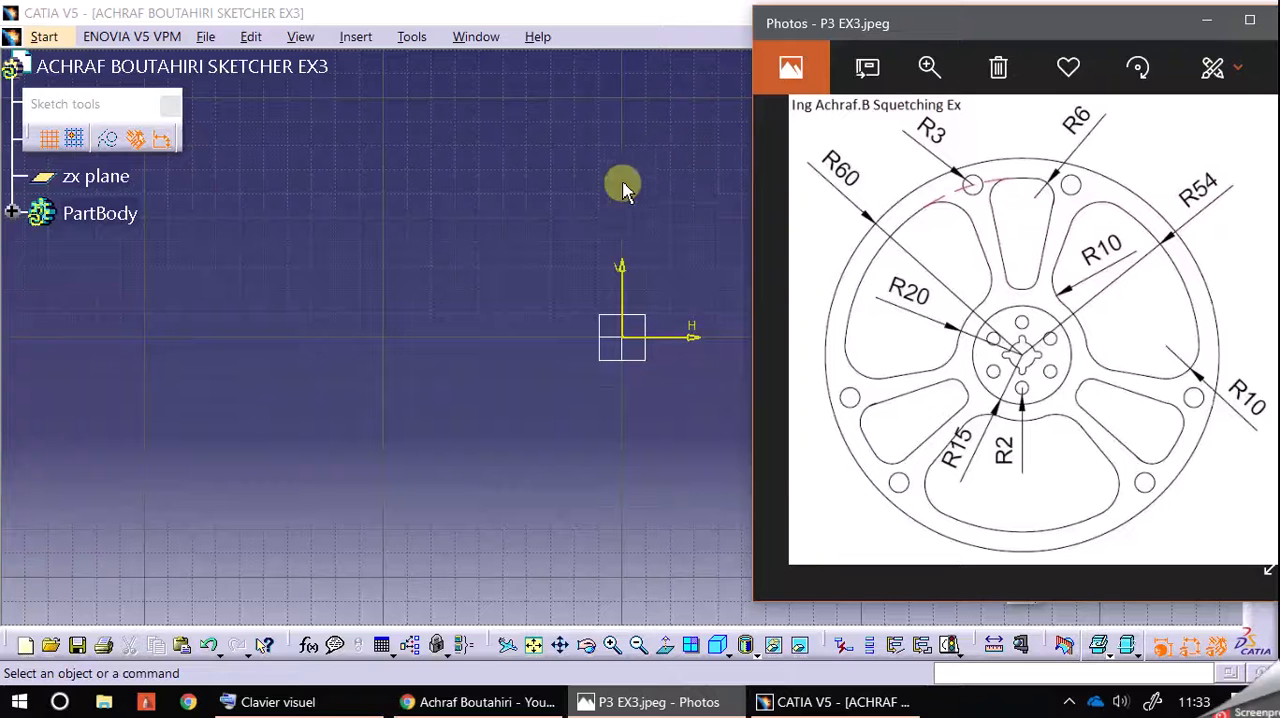
click(666, 250)
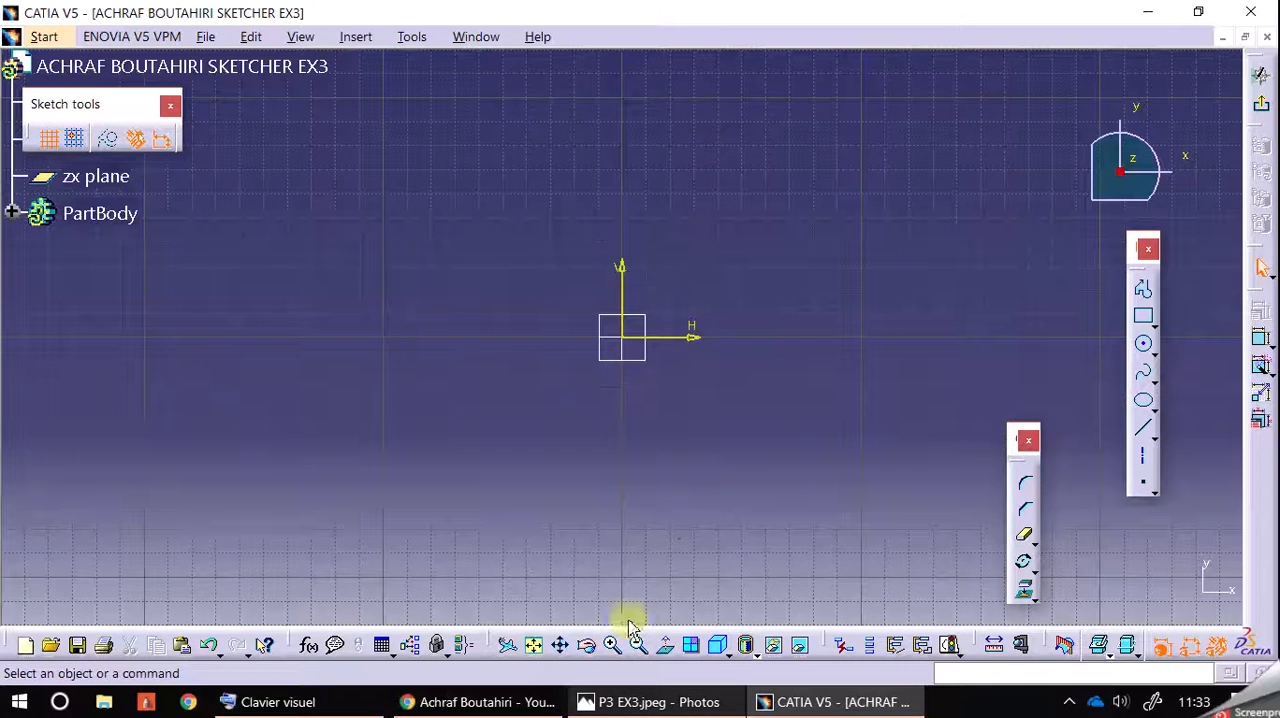
click(1142, 472)
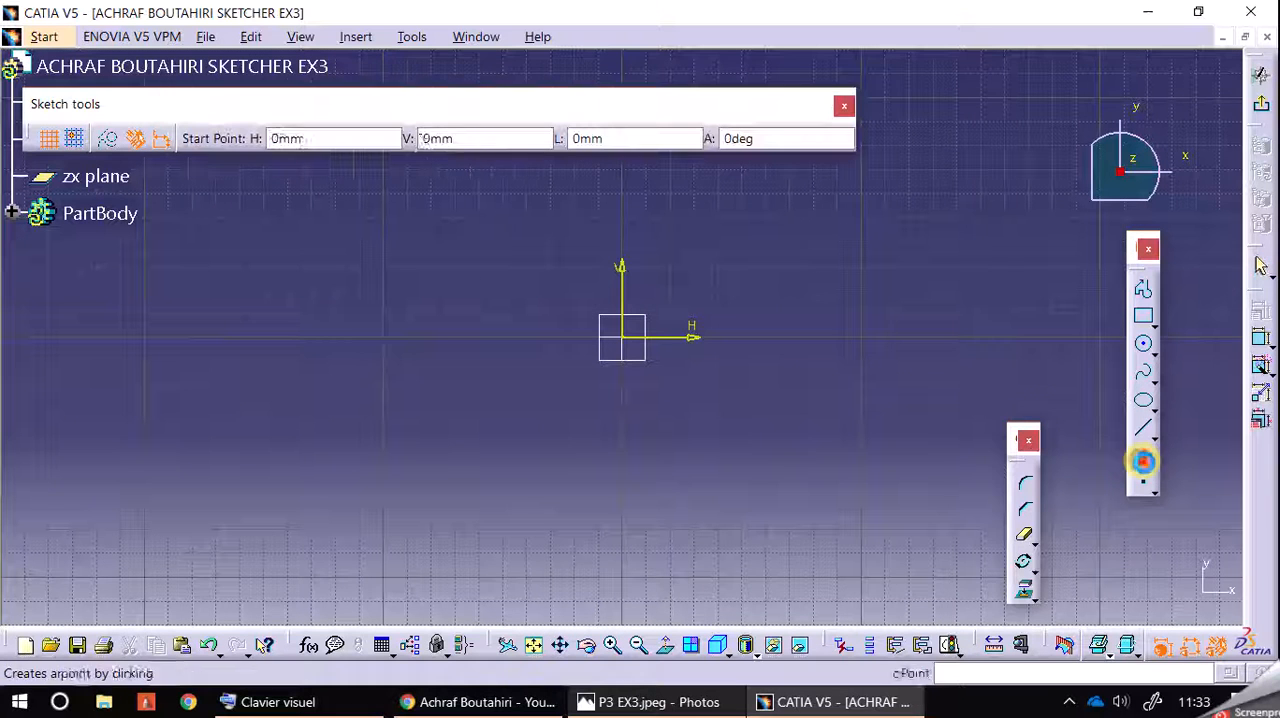
middle_drag(766, 314, 652, 314)
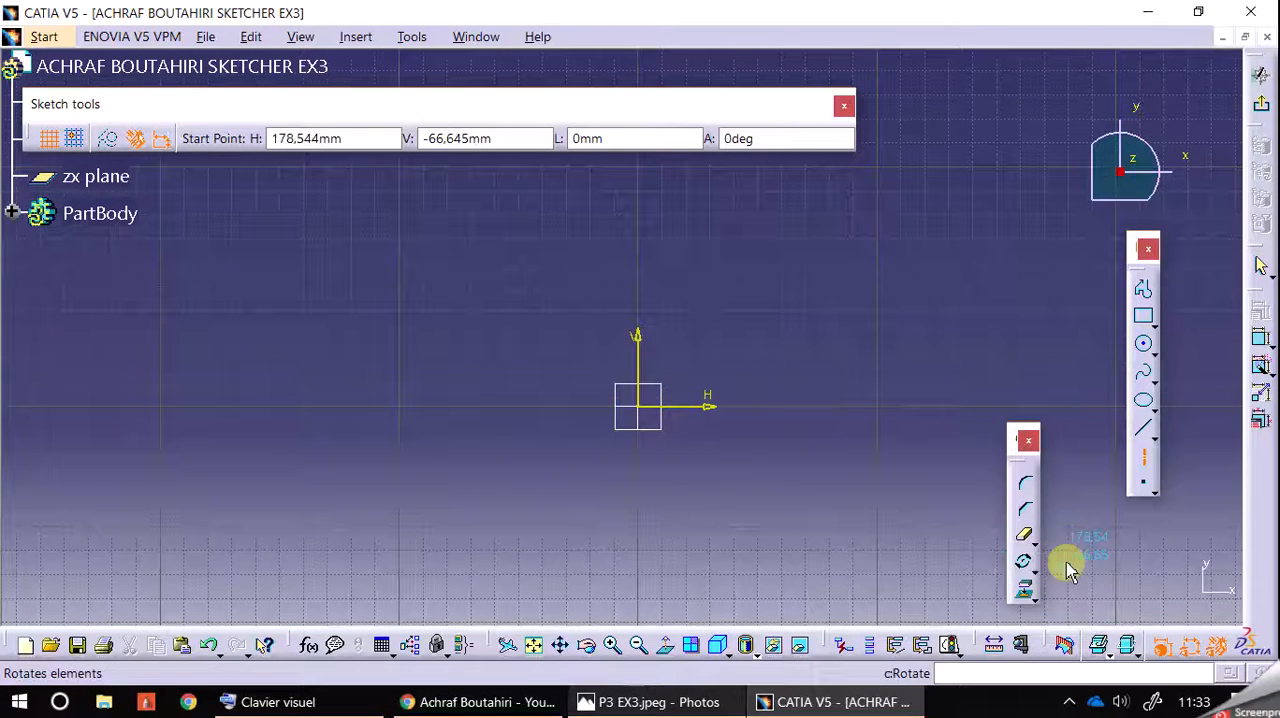
click(645, 648)
click(643, 647)
click(643, 647)
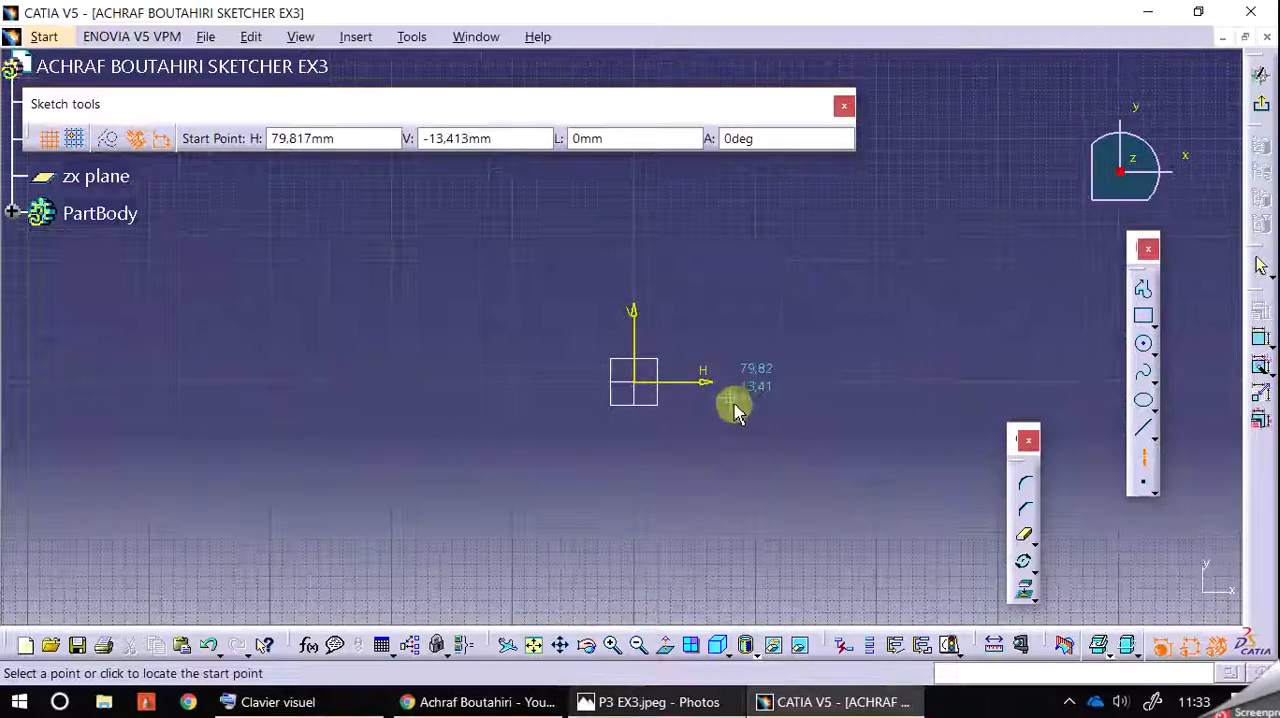
click(635, 187)
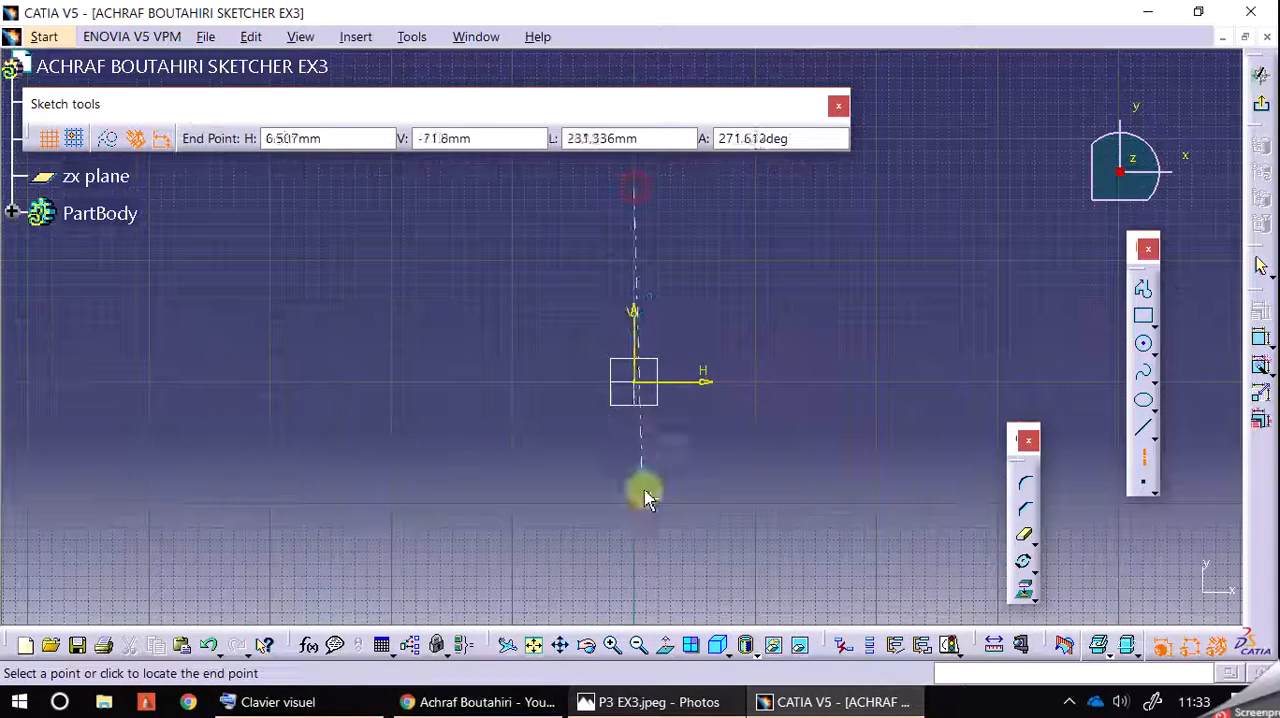
click(636, 607)
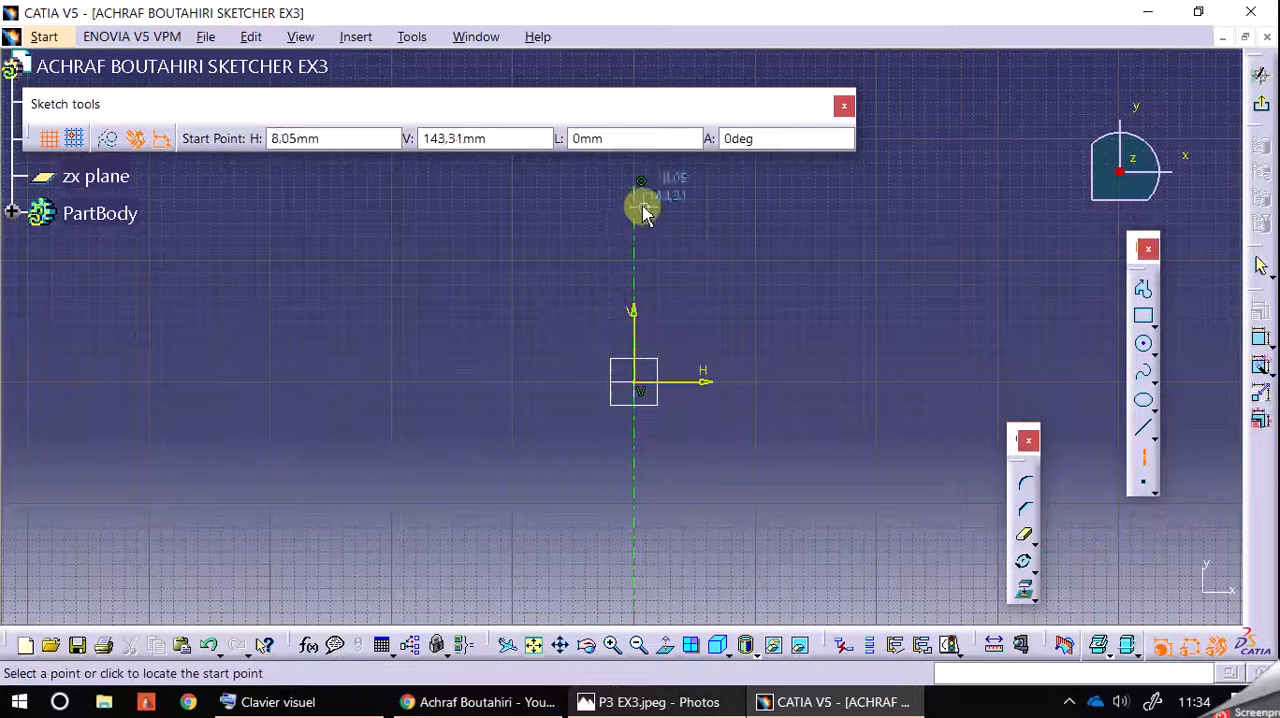
Step: Try to rotate-duplicate the vertical axis as 5 instances at 60 degrees about a point near the origin
click(1025, 565)
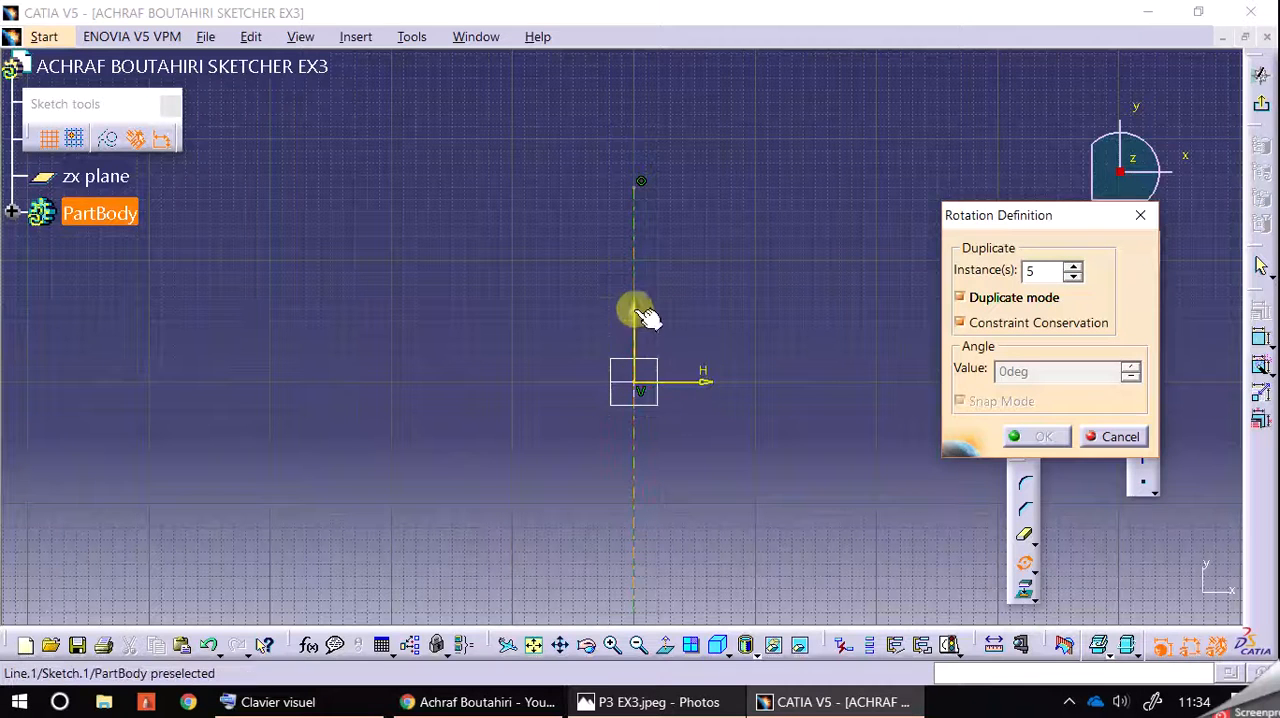
click(646, 342)
click(638, 386)
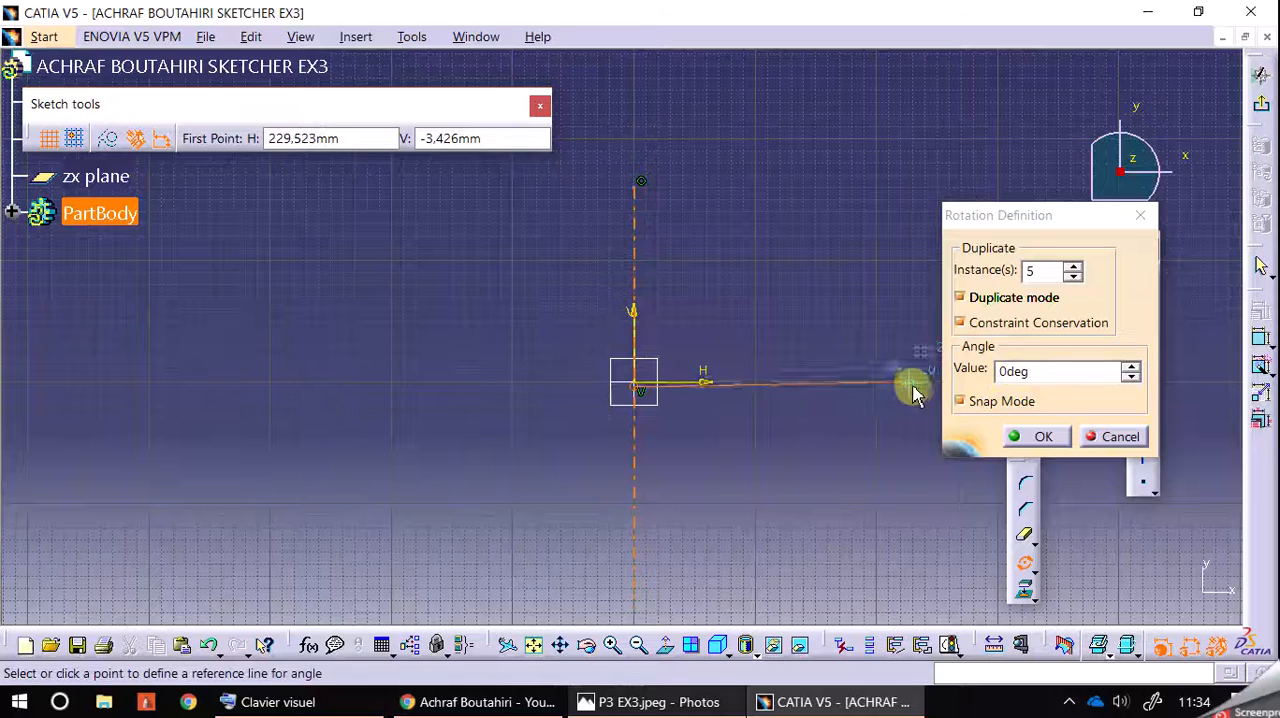
double_click(1018, 370)
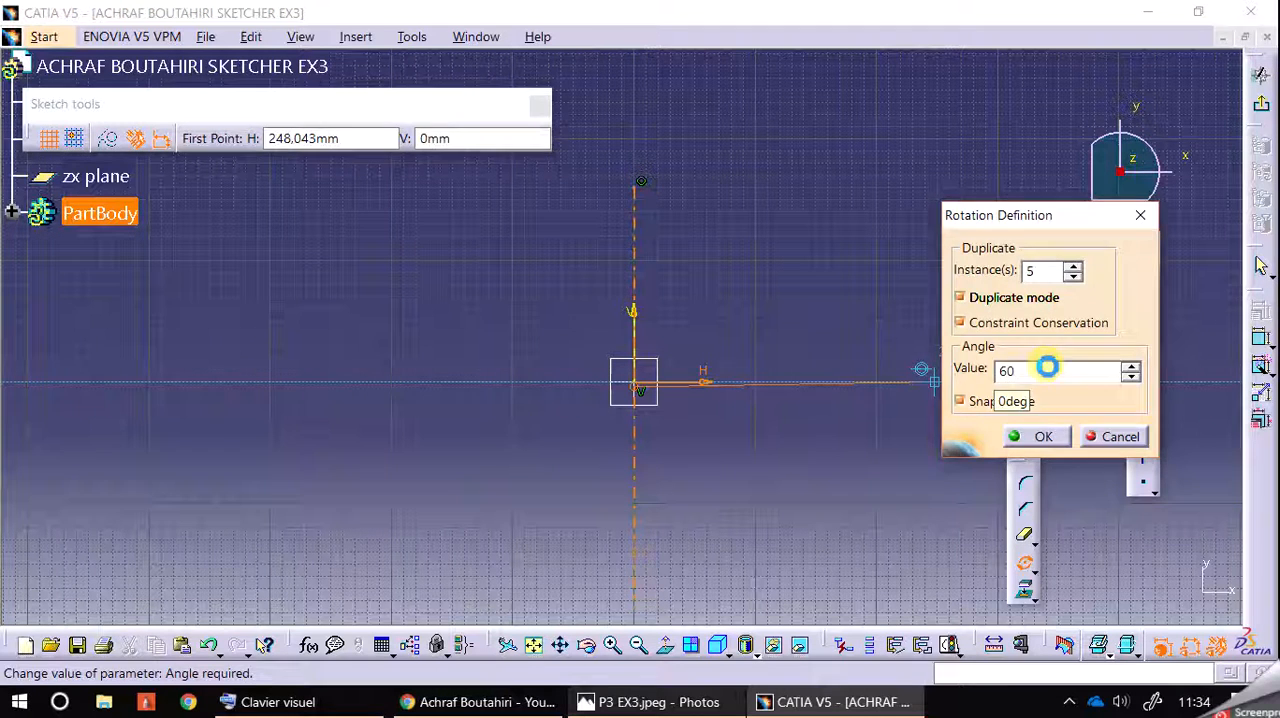
key(Return)
click(938, 372)
mouse_move(938, 375)
middle_down()
mouse_move(854, 371)
mouse_move(846, 346)
middle_up()
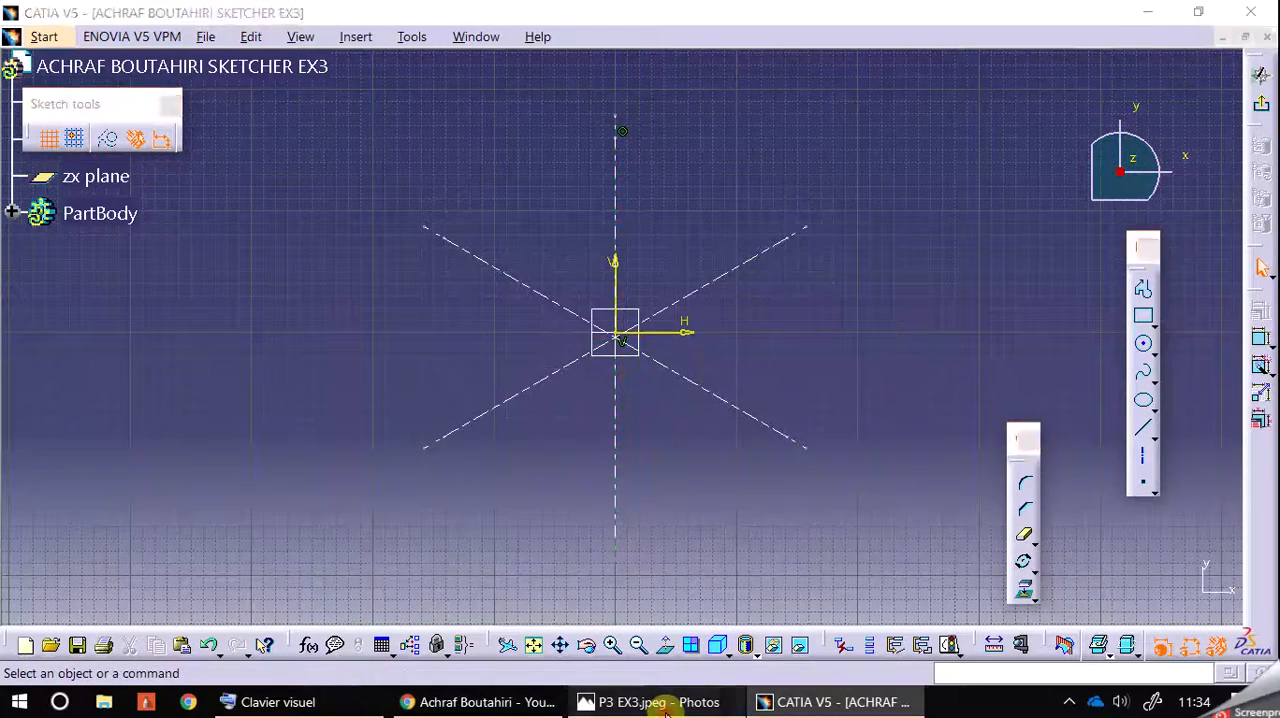
Step: Compare the axis layout with the P3 EX3 reference drawing, arranging the sketch window beside it
click(660, 702)
click(650, 470)
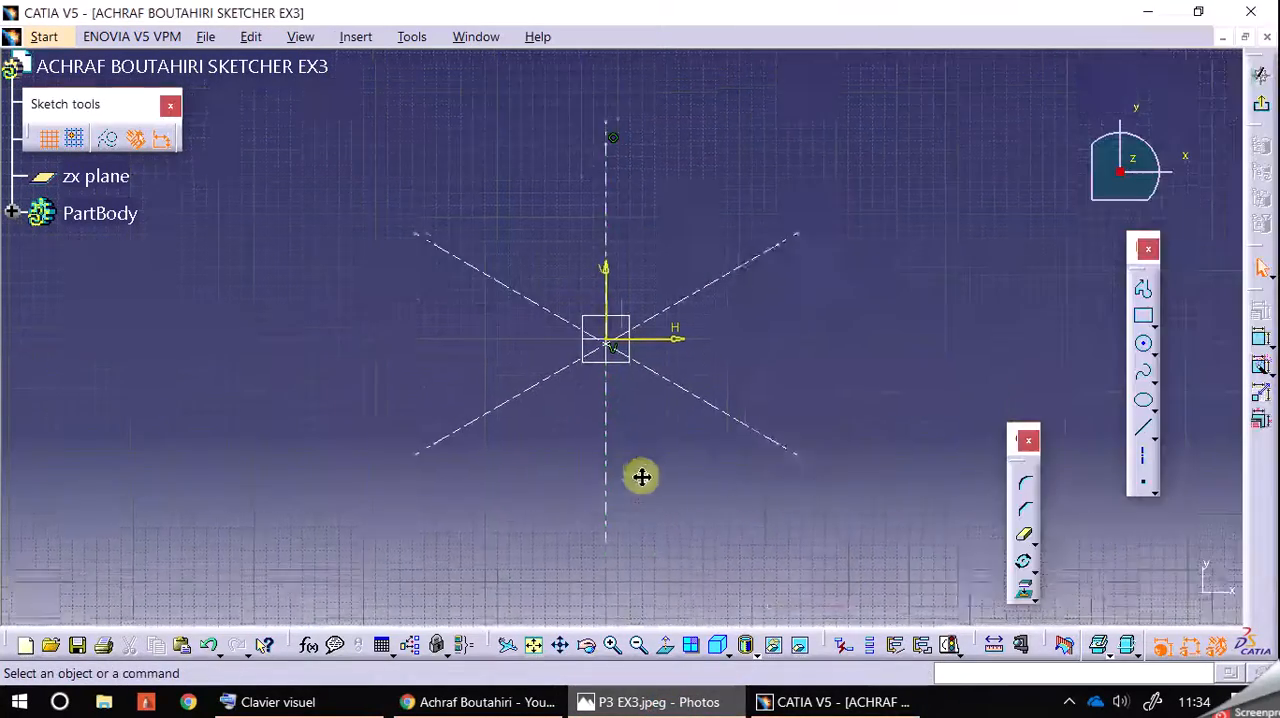
click(705, 702)
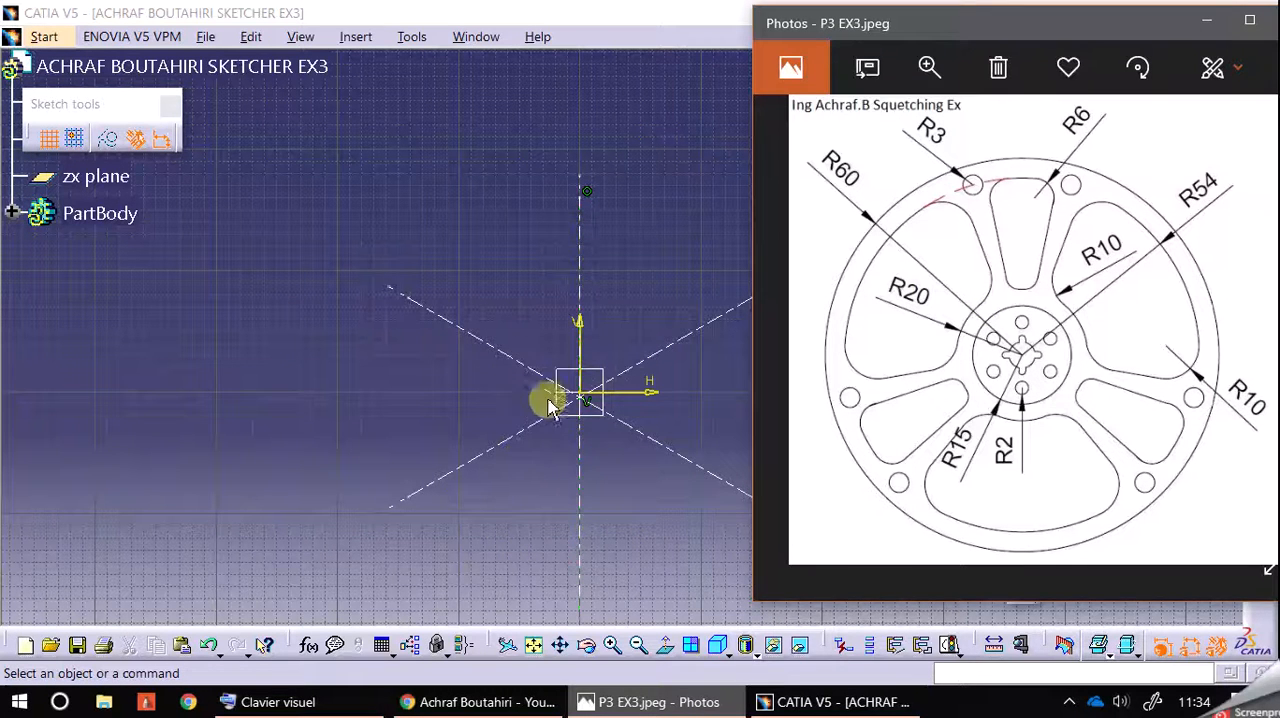
mouse_move(698, 384)
middle_down()
mouse_move(684, 384)
mouse_move(712, 310)
middle_up()
click(1198, 11)
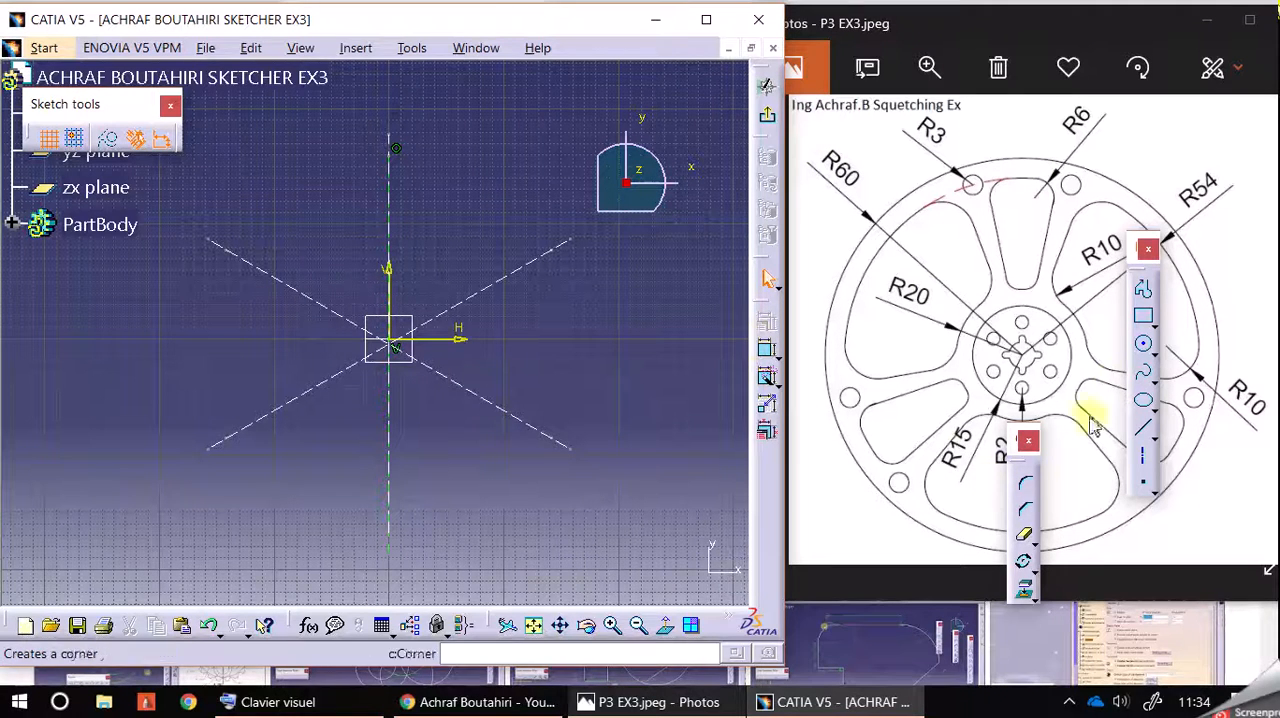
Step: Inspect where the axes cross relative to the origin and undo the rotated axis copies
click(1143, 344)
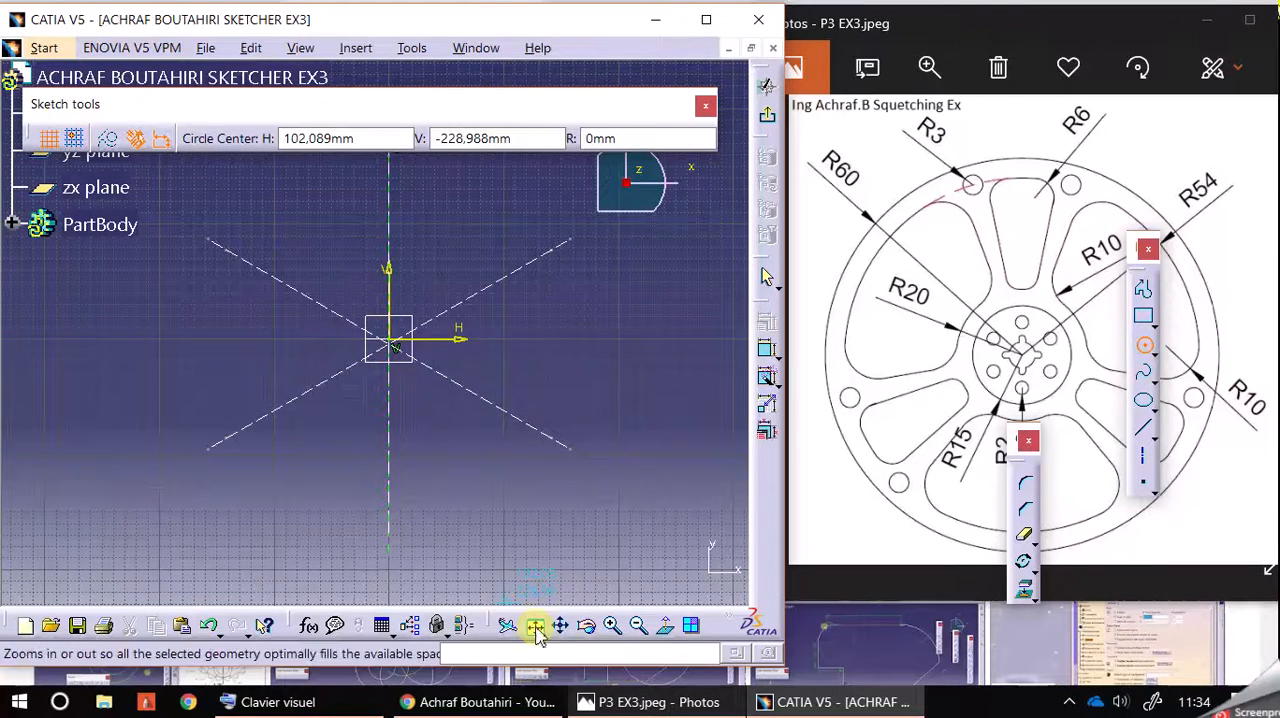
click(612, 625)
click(612, 625)
click(612, 625)
click(612, 625)
click(612, 625)
click(612, 625)
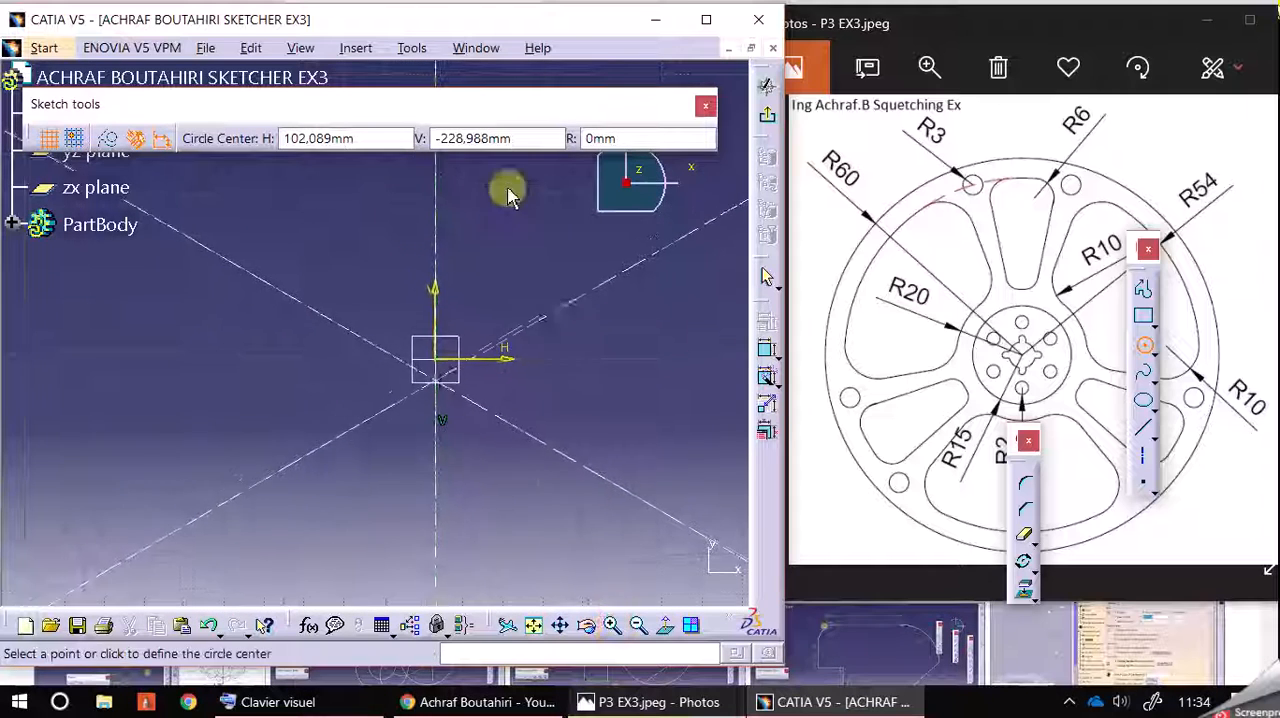
click(1143, 345)
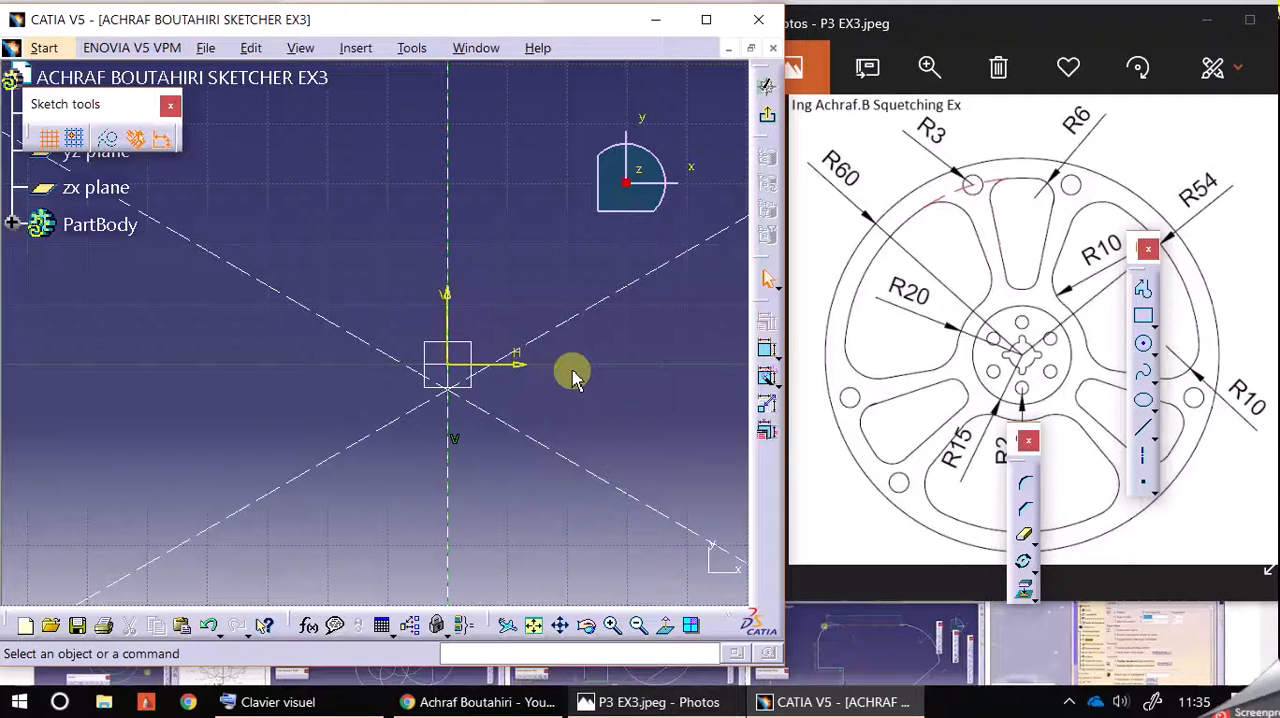
key(ctrl+z)
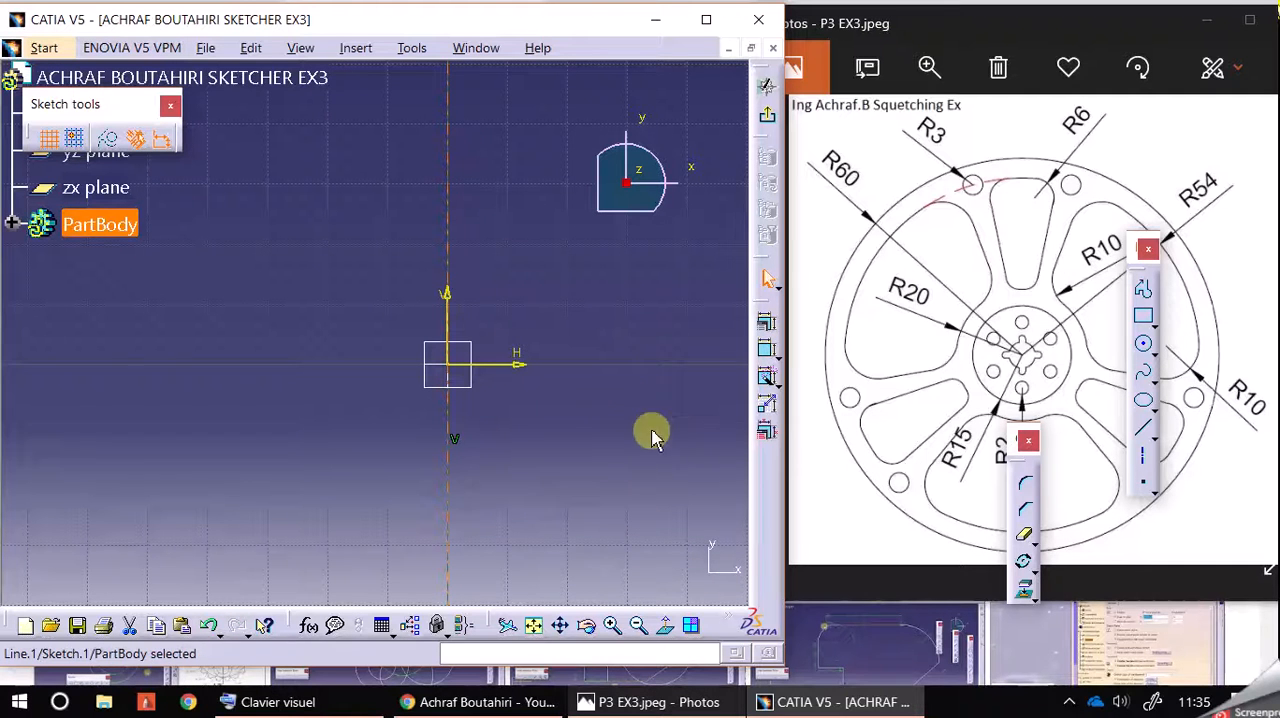
Step: Rotate-duplicate the vertical axis about the origin as 5 instances at 60 degrees
click(1022, 561)
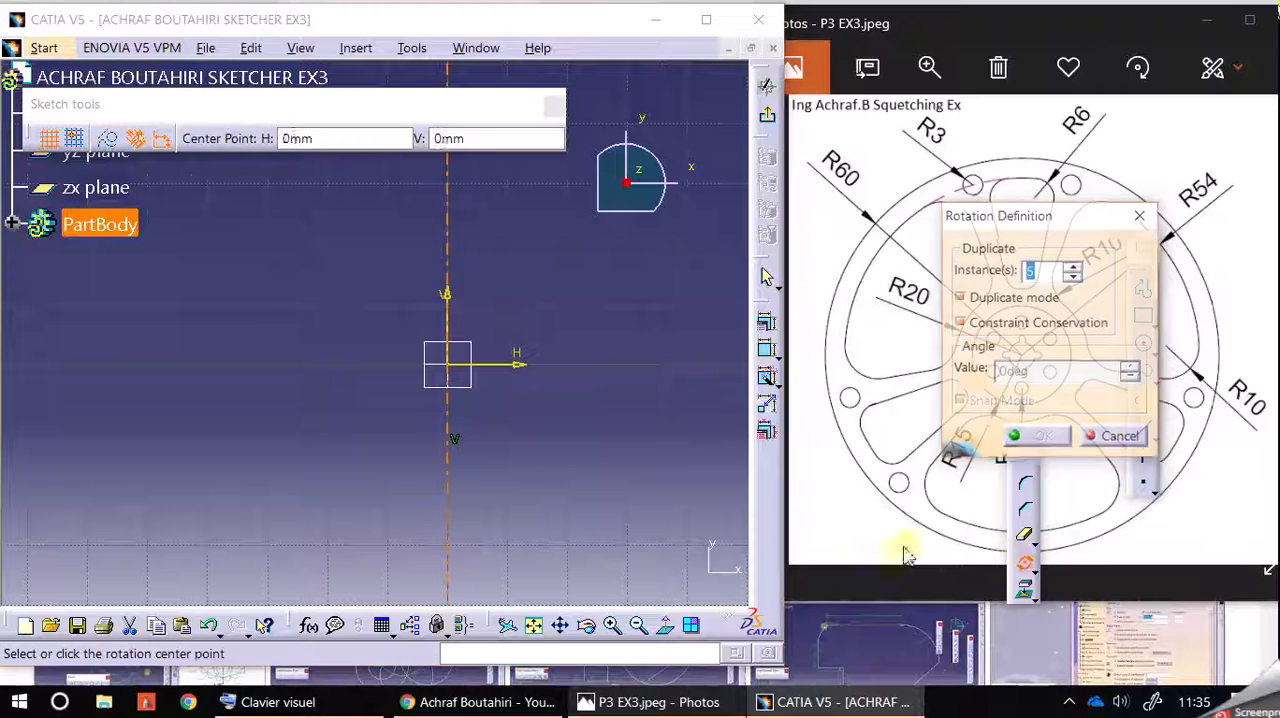
click(450, 368)
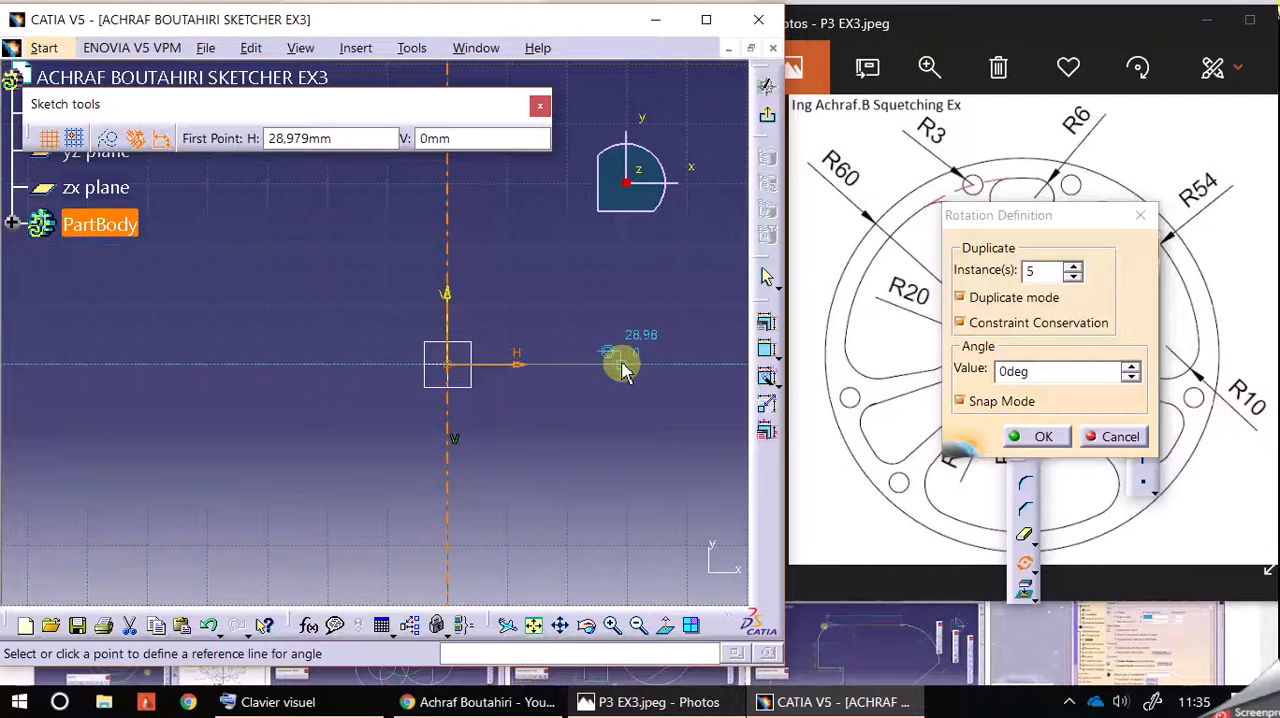
double_click(1046, 368)
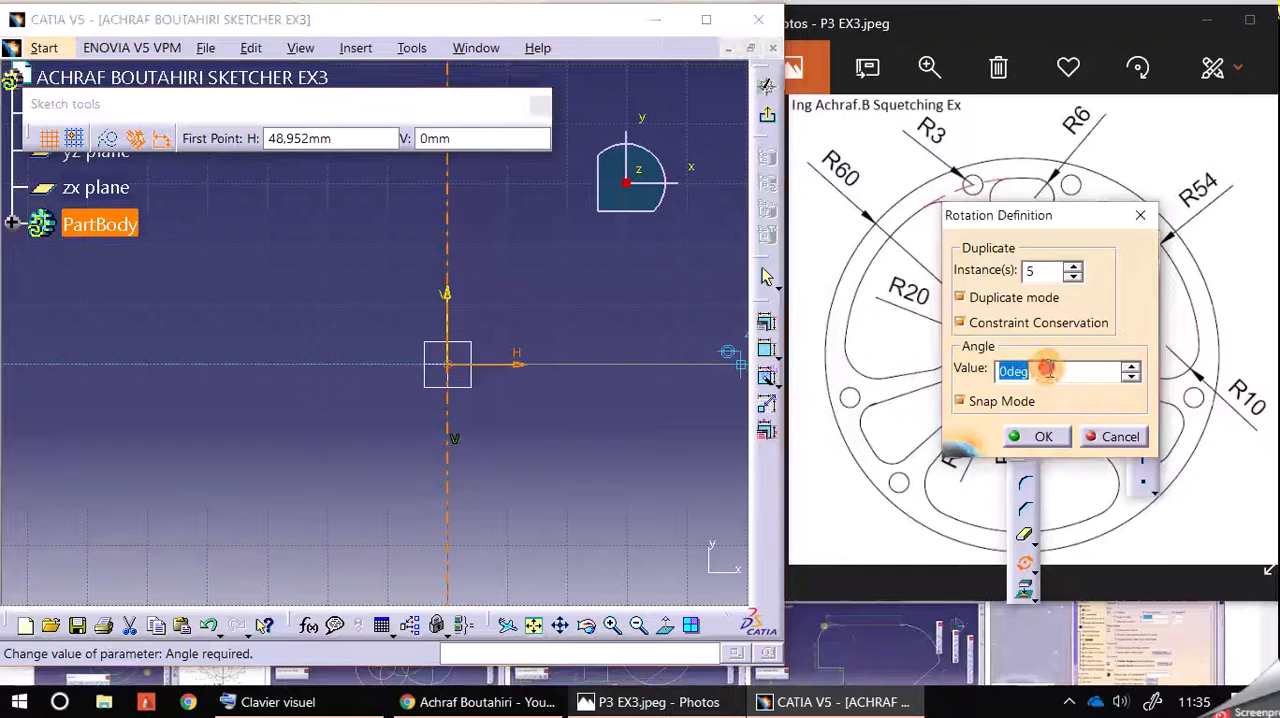
key(Return)
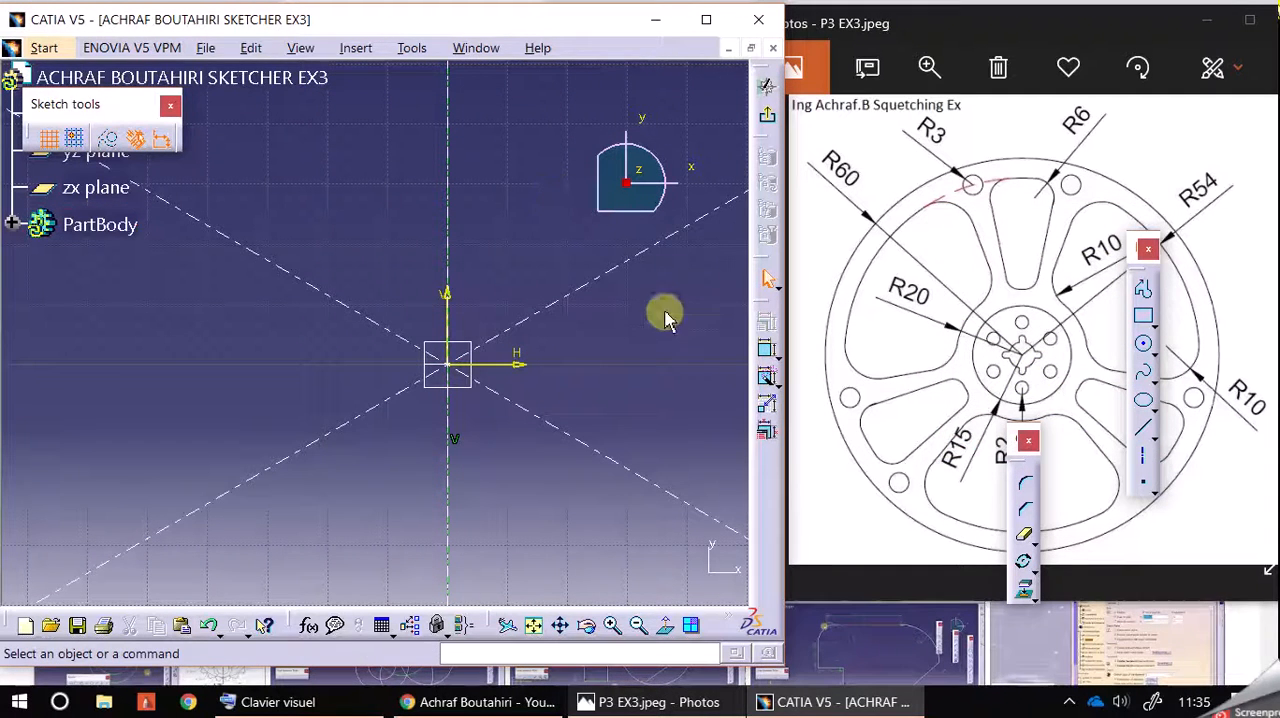
Step: Maximize the sketch window and draw a circle of radius 60 mm centred on the origin
click(705, 21)
click(1143, 343)
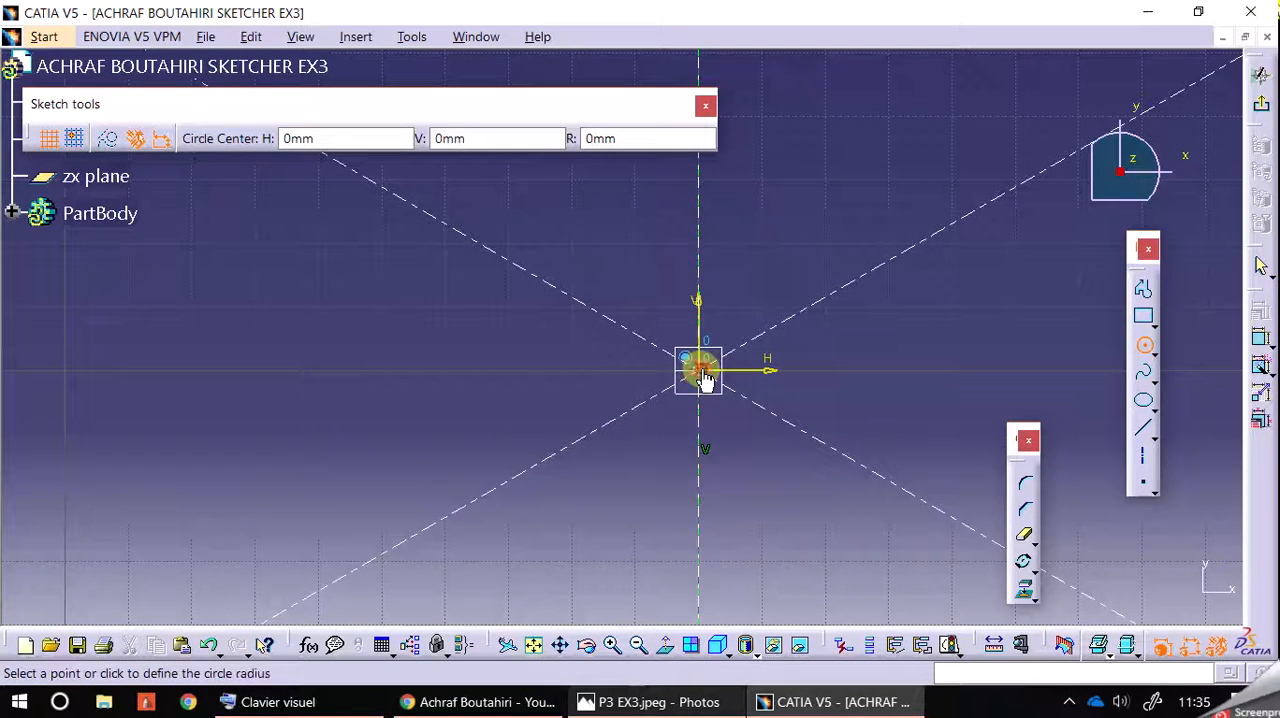
click(700, 372)
click(627, 139)
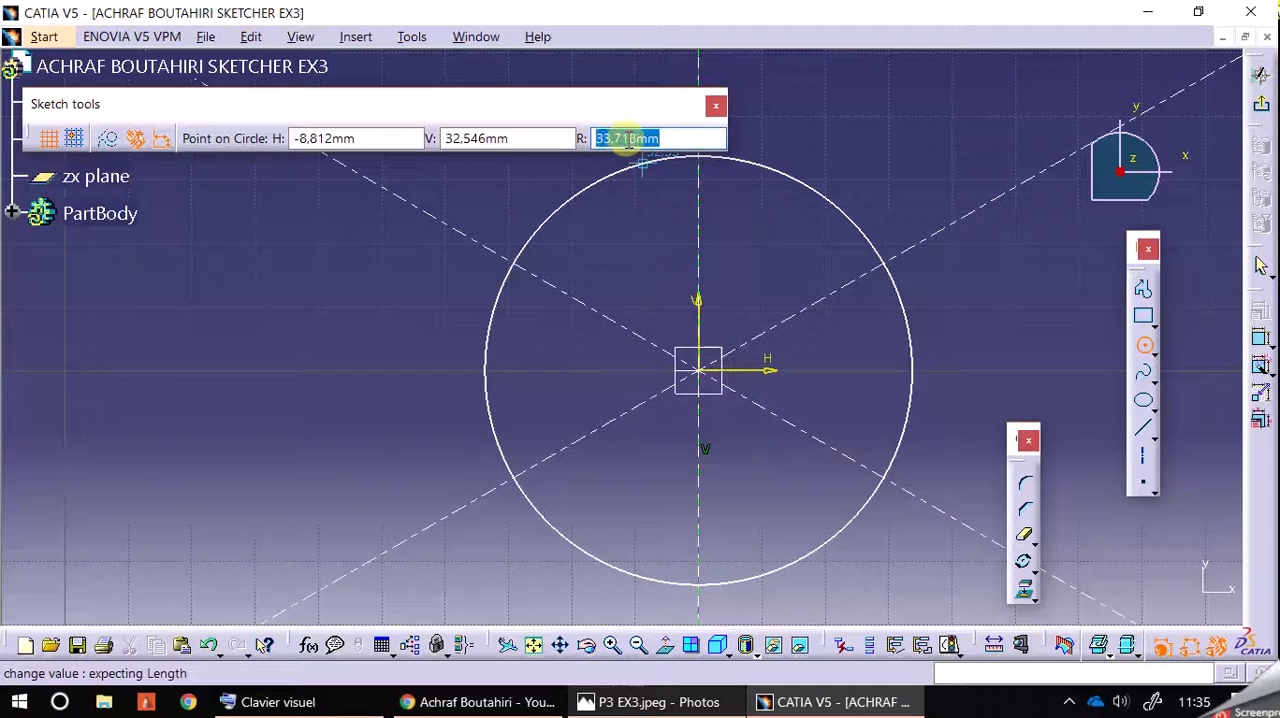
text(60)
key(Return)
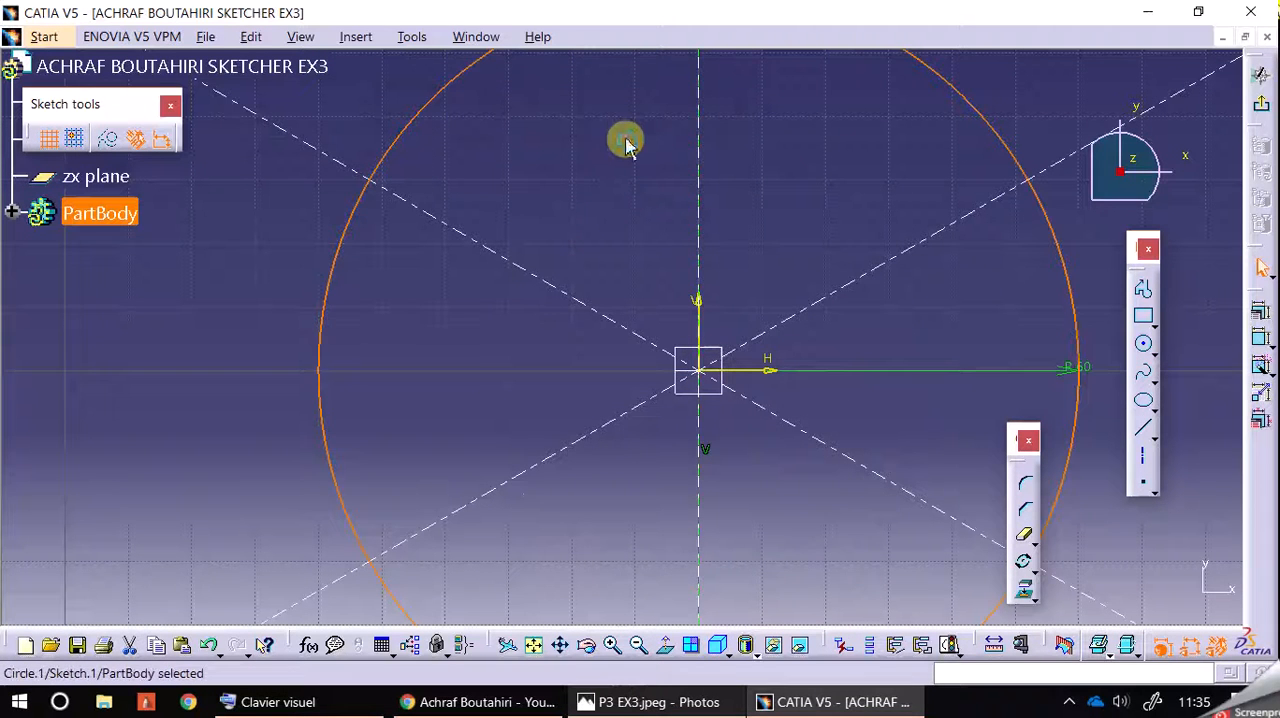
Step: Check the reference drawing and draw a concentric circle of radius 54 mm centred on the origin
click(634, 648)
click(634, 648)
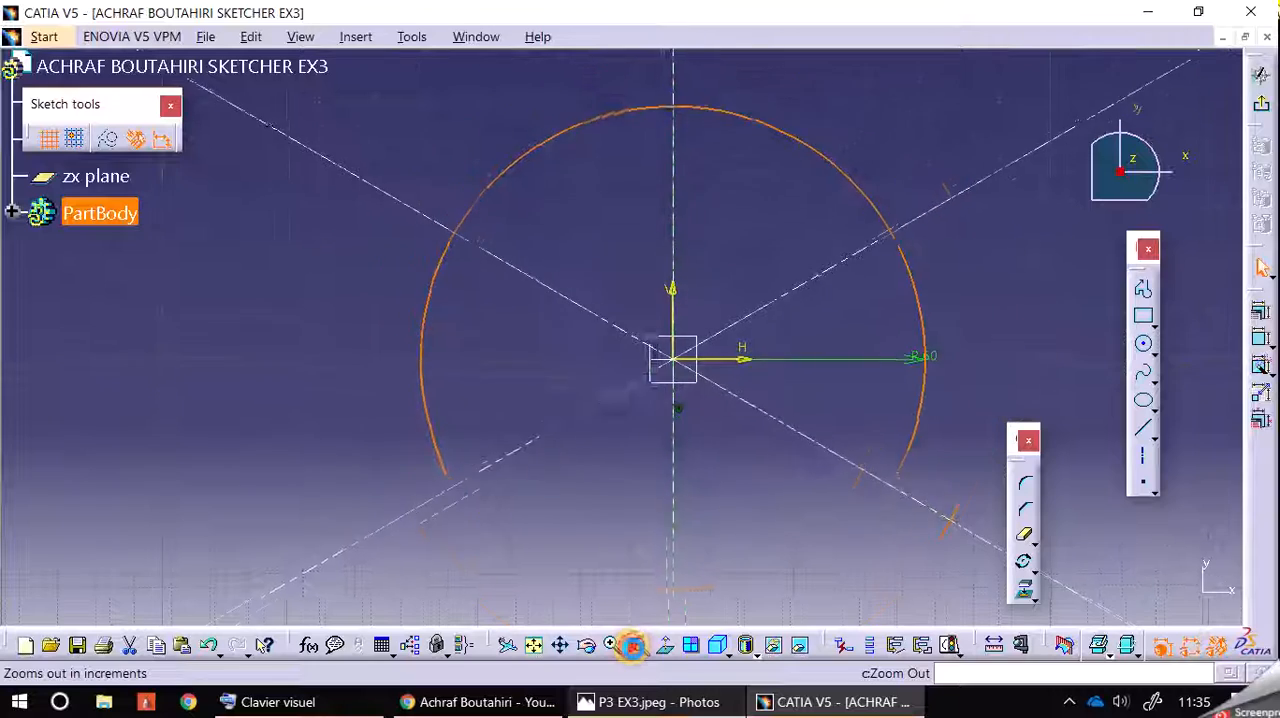
click(699, 704)
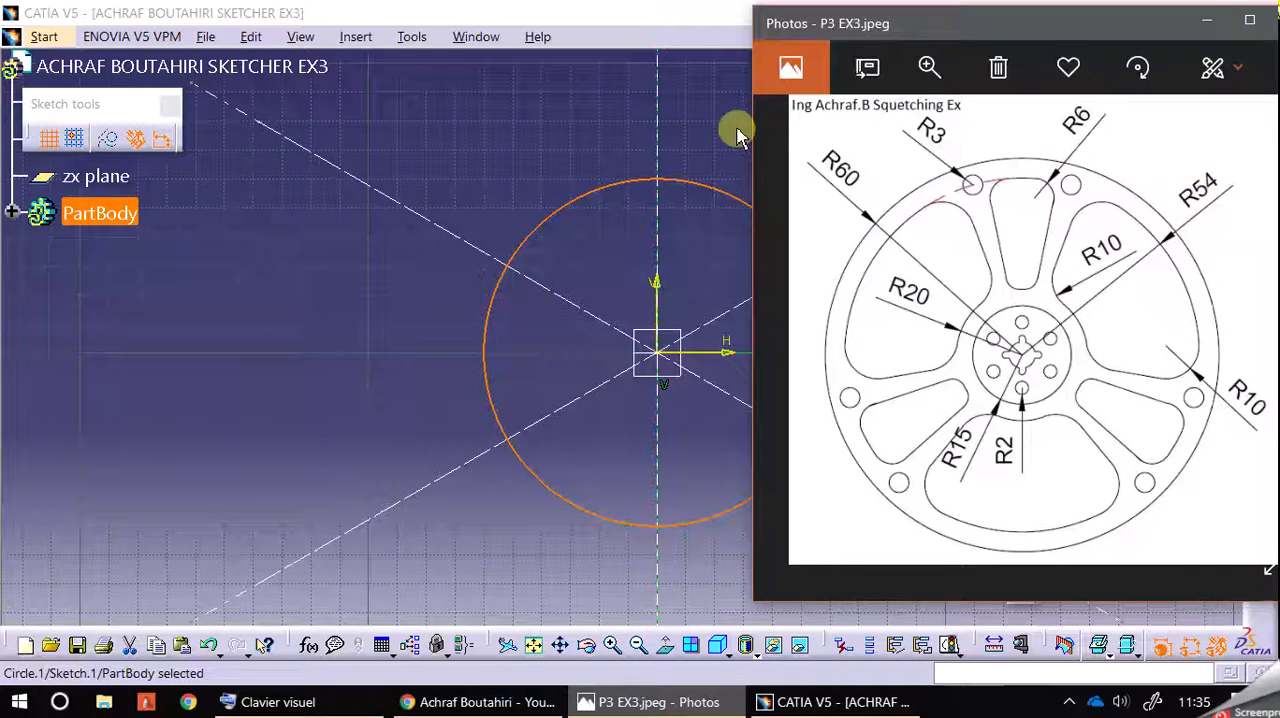
click(680, 140)
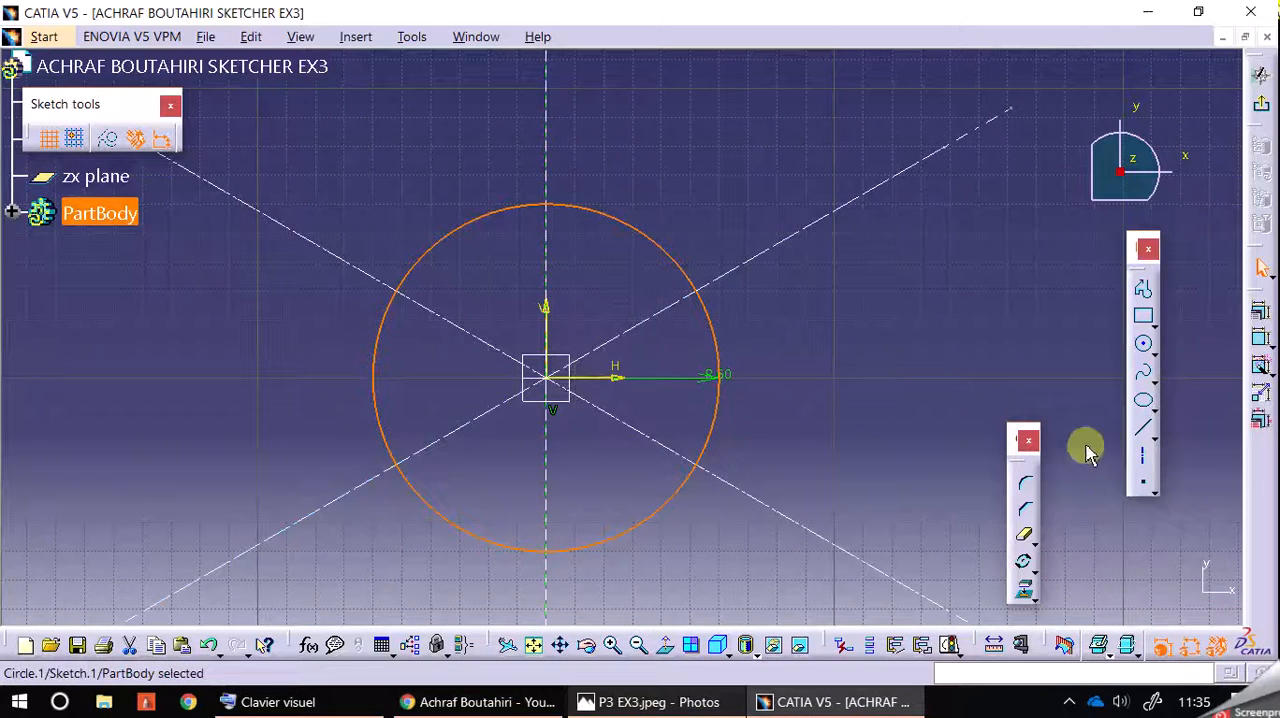
click(1145, 345)
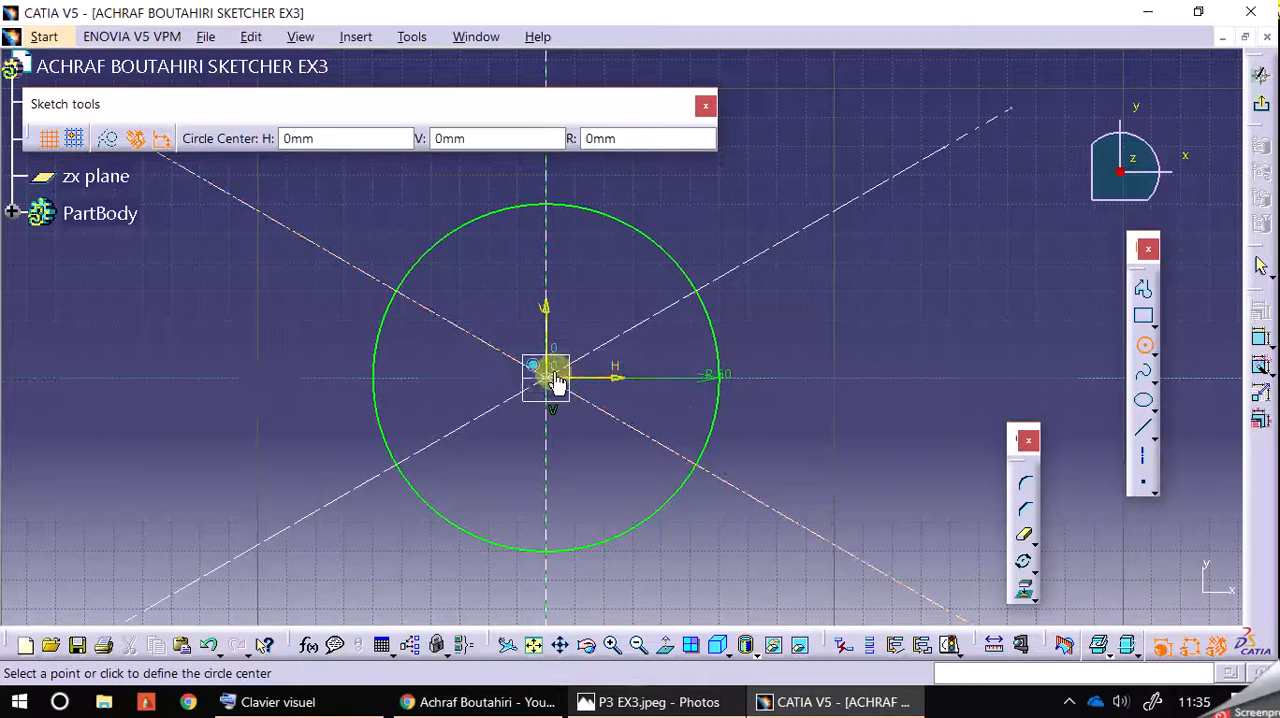
click(546, 380)
click(622, 140)
text(54)
key(Return)
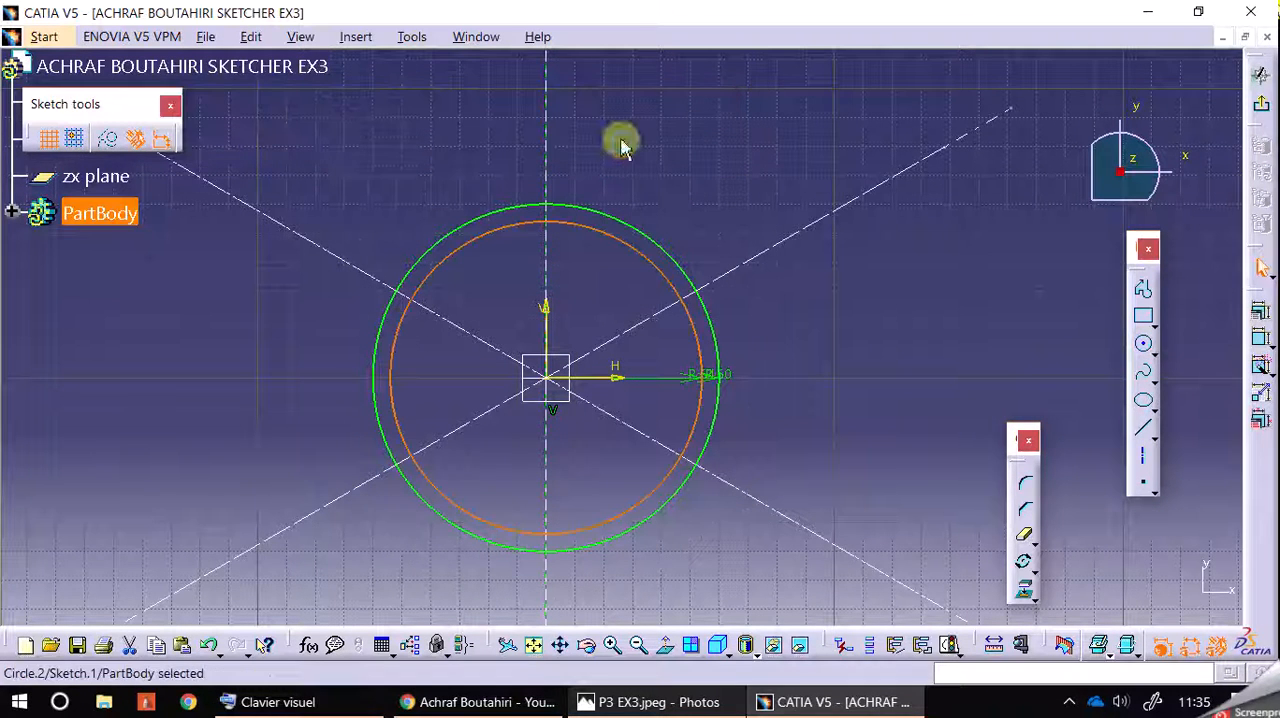
Step: Check the reference drawing and draw a concentric circle of radius 48 mm centred on the origin
click(690, 703)
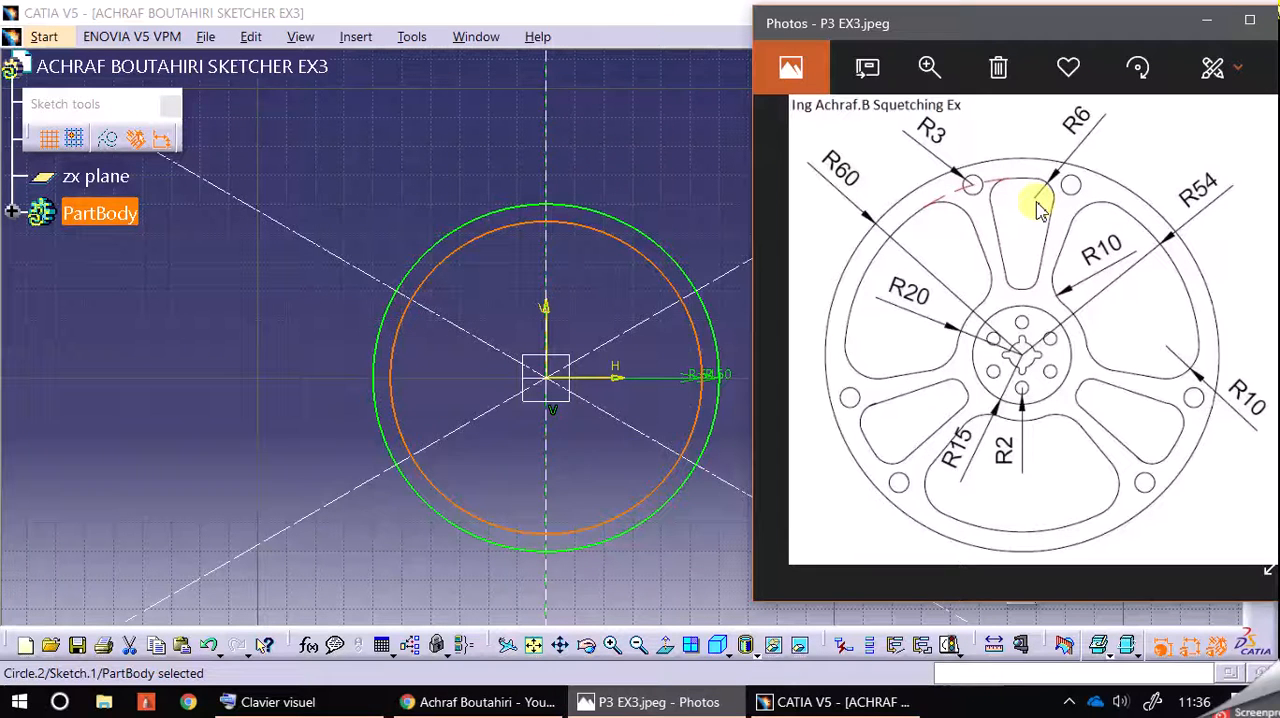
click(588, 318)
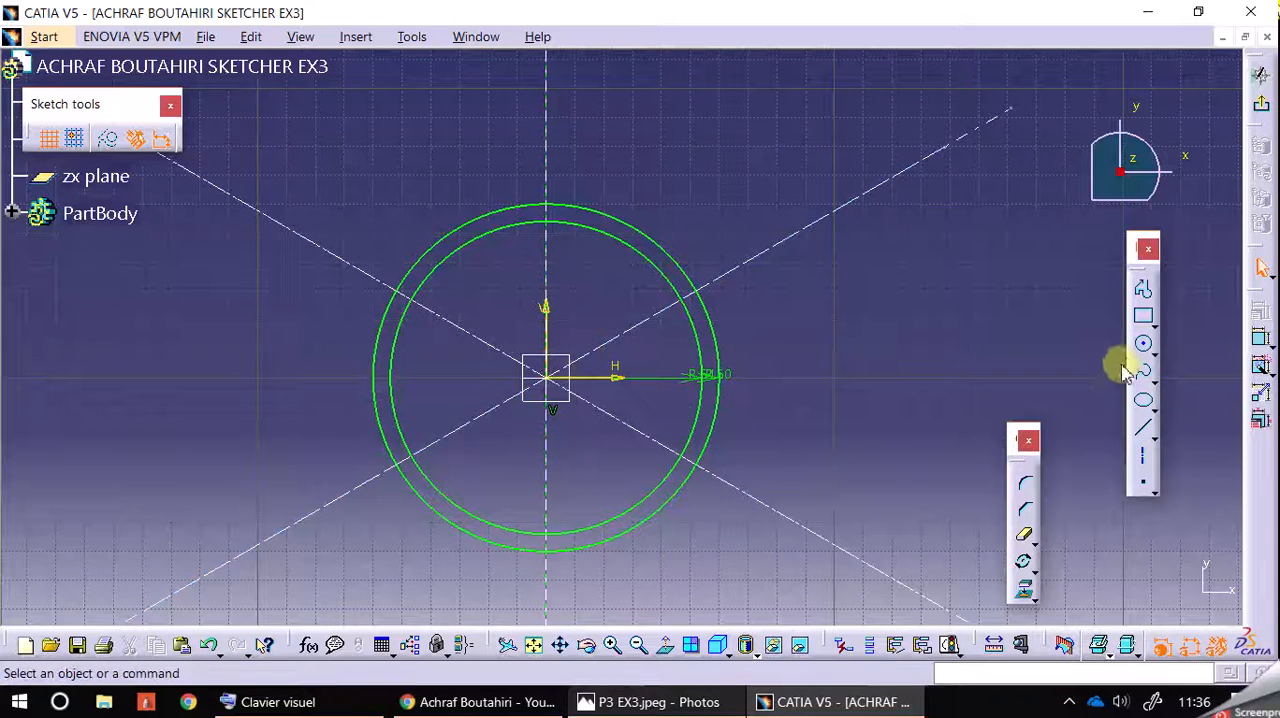
click(1143, 343)
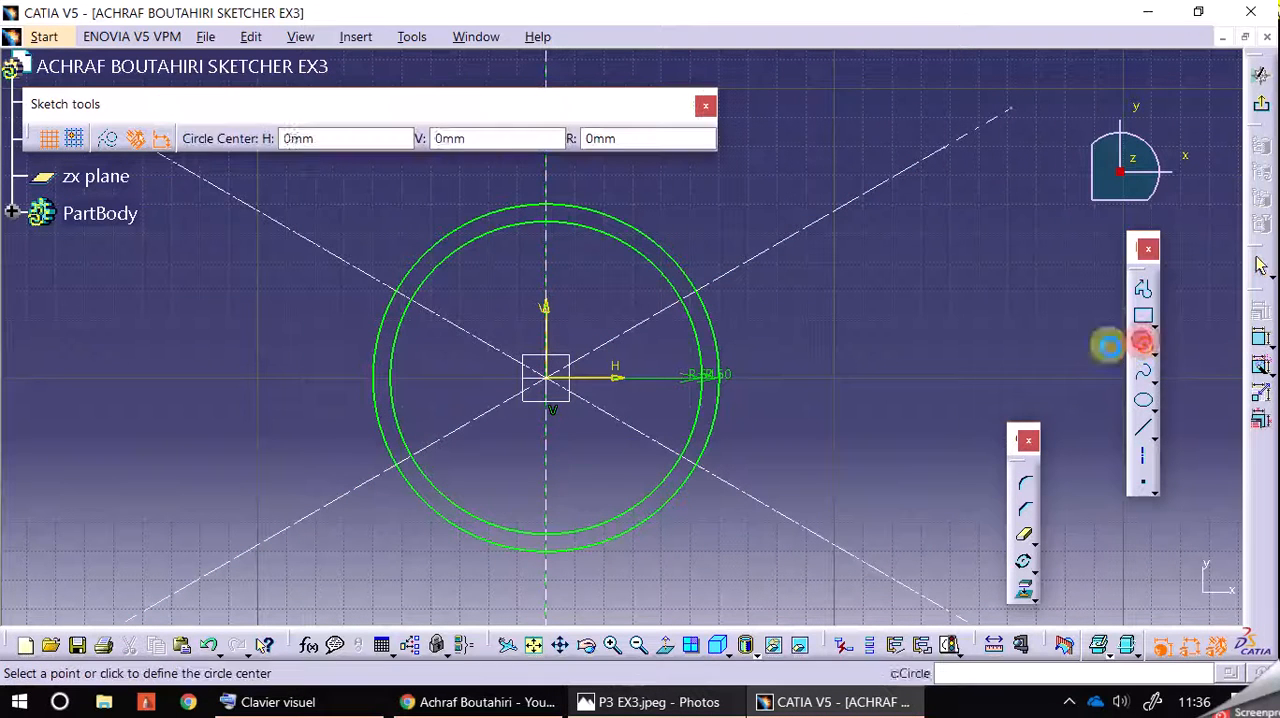
click(546, 378)
double_click(621, 140)
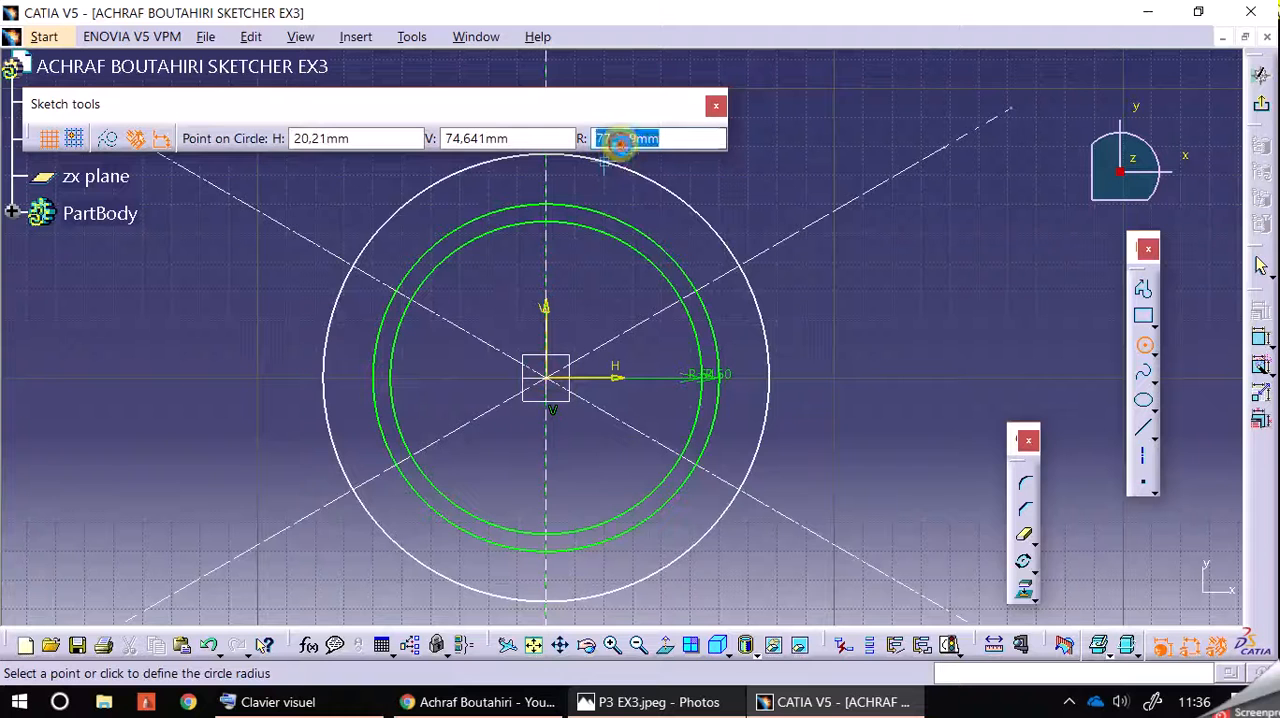
text(48)
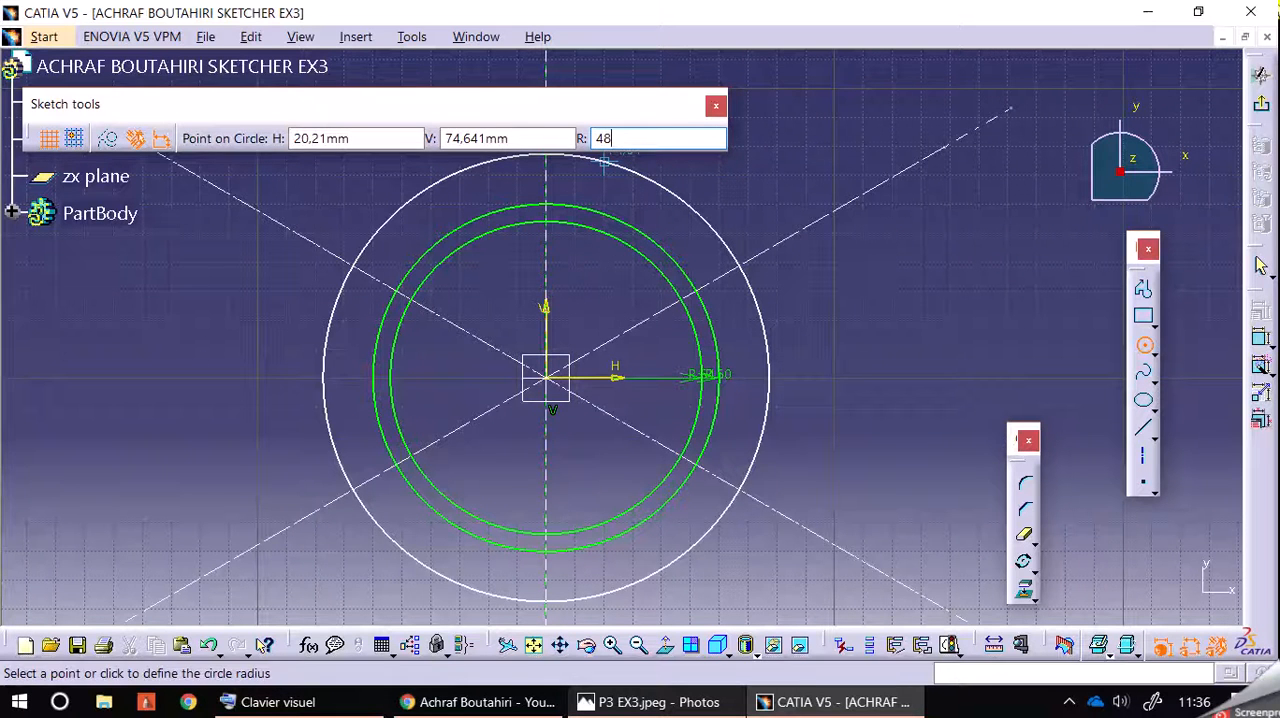
key(Return)
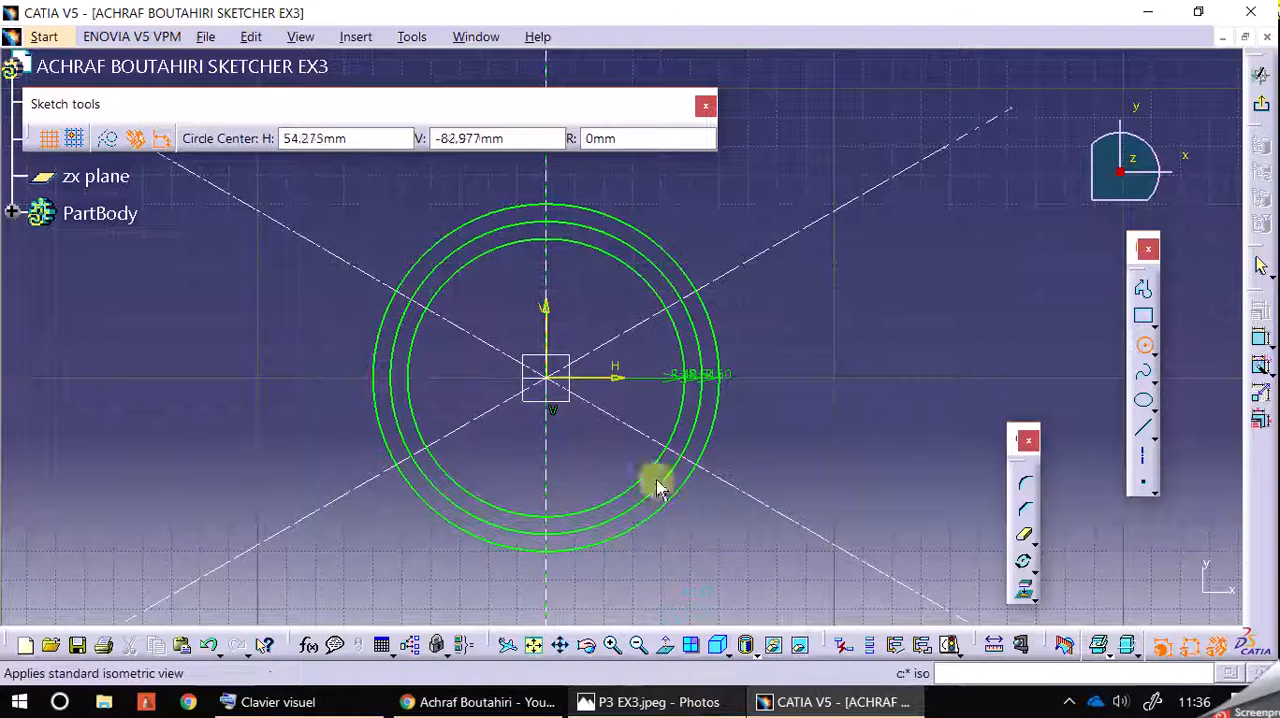
key(Escape)
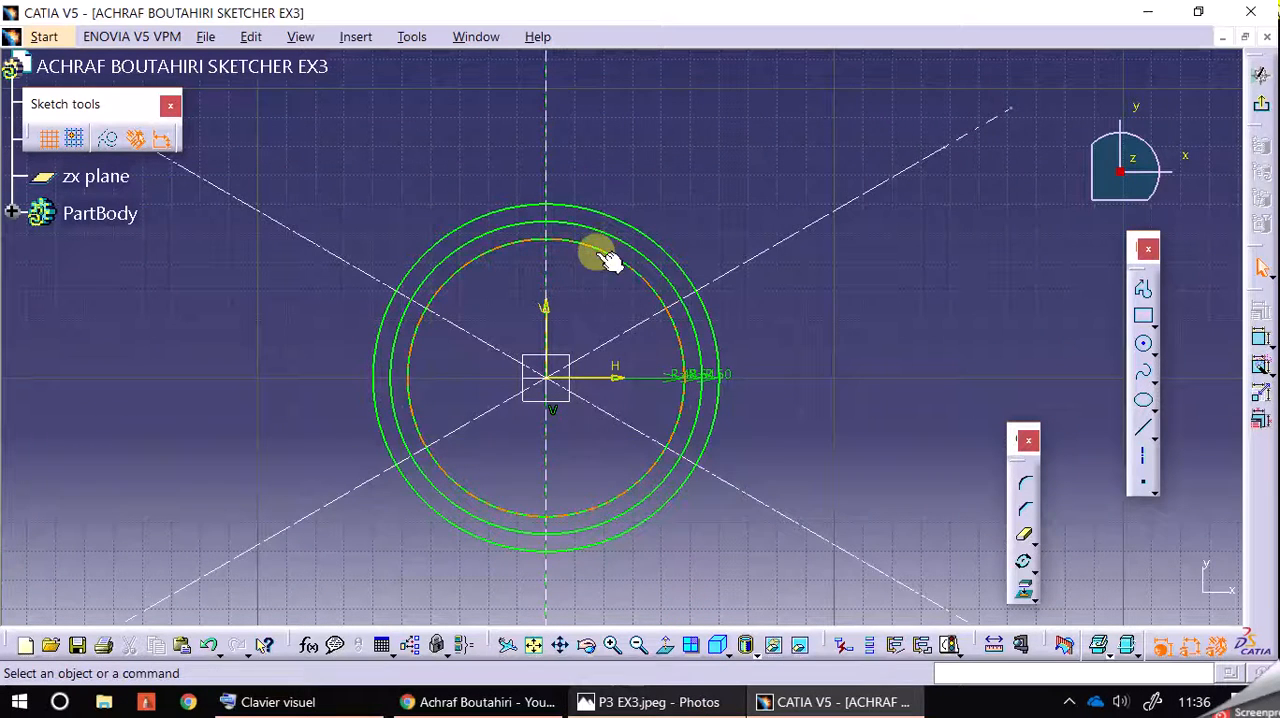
Step: Compare with the reference drawing and convert the innermost 48 mm radius circle to a construction element
click(670, 704)
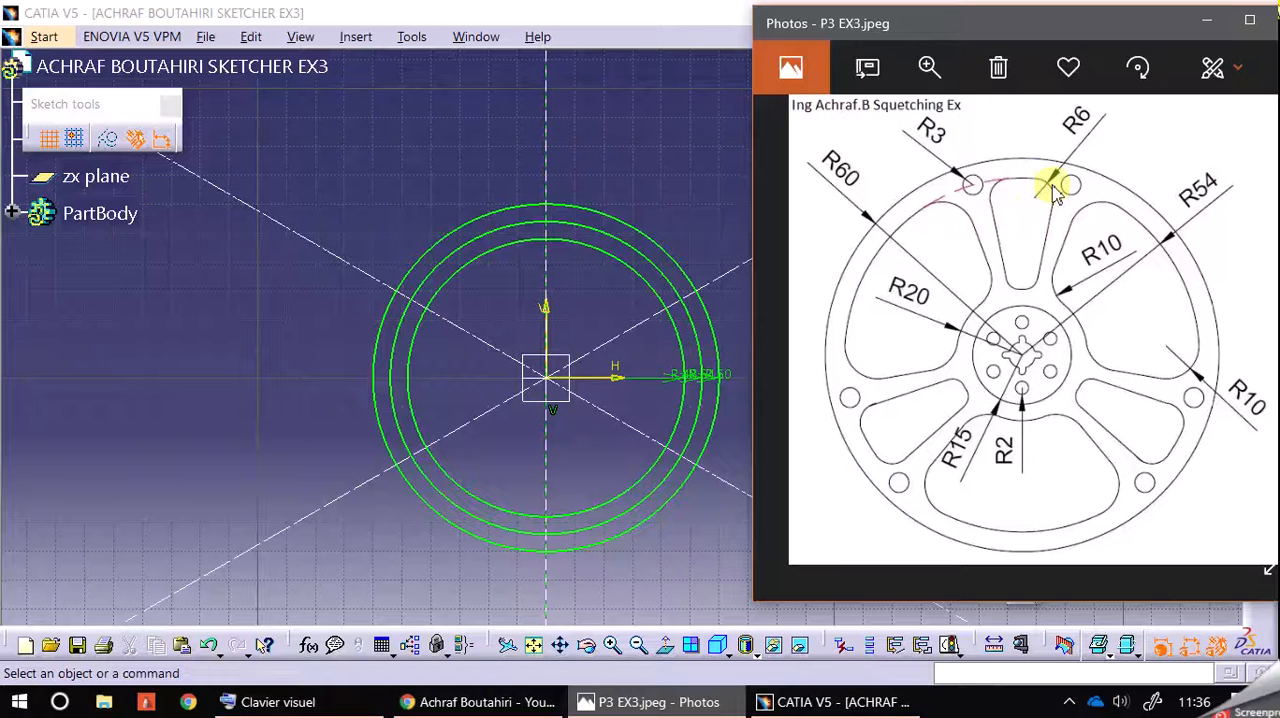
click(610, 265)
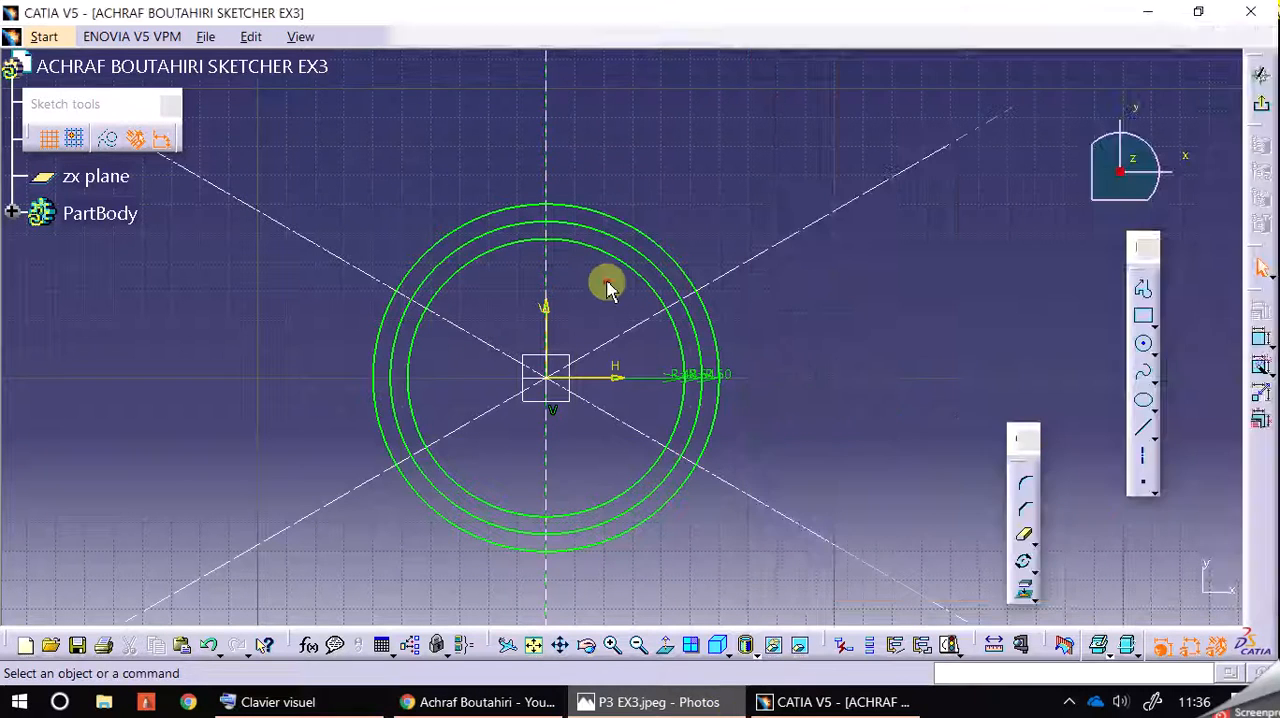
click(612, 257)
click(108, 138)
click(672, 150)
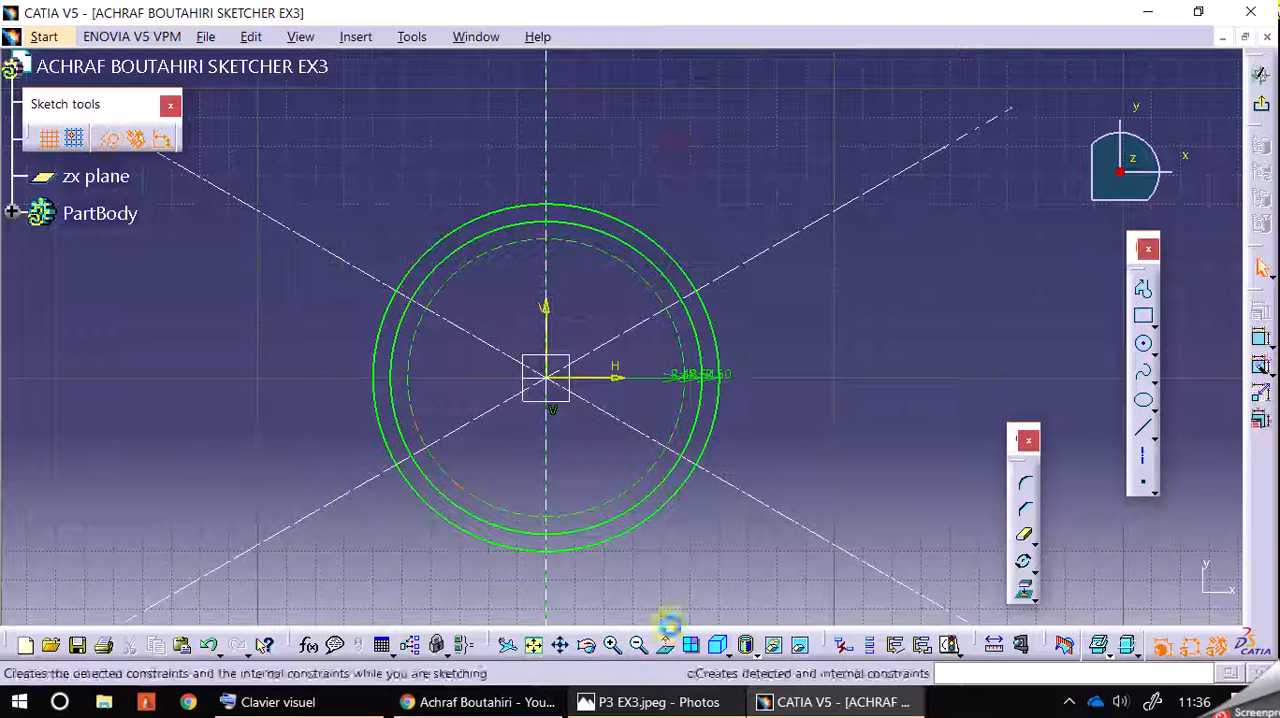
Step: Consult the reference drawing and draw a construction circle of radius 44 mm centred on the origin
click(697, 704)
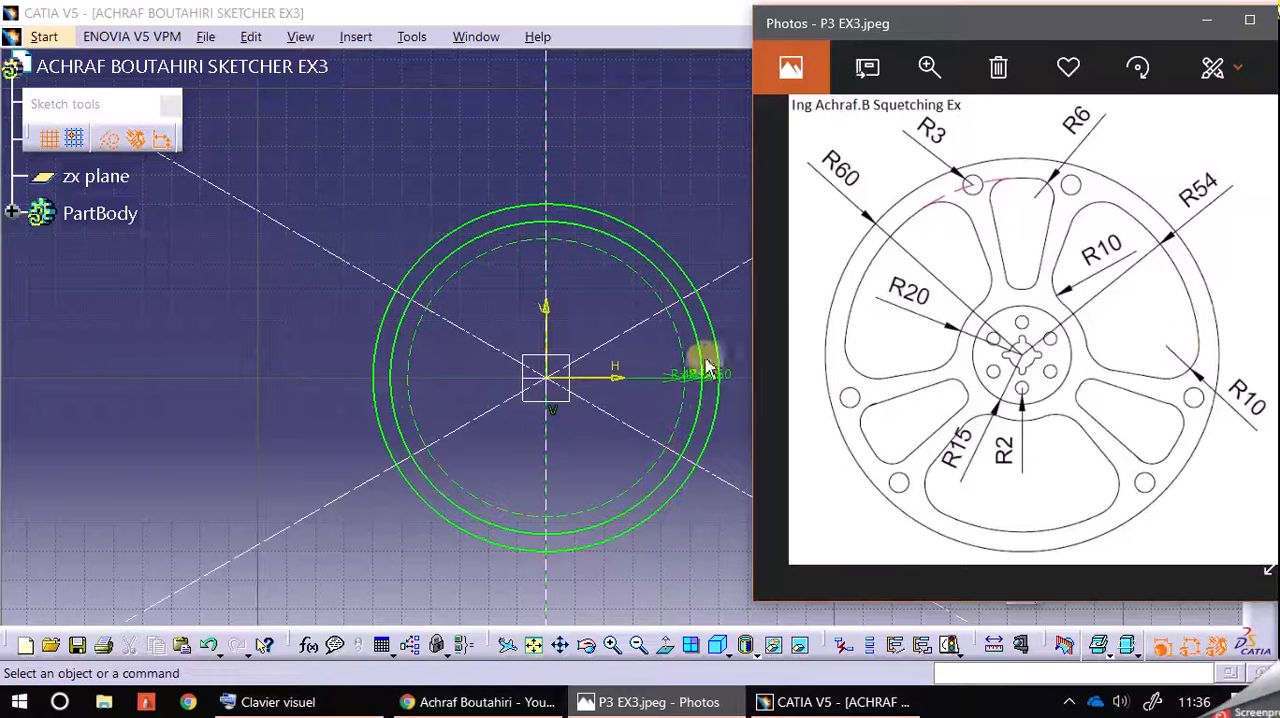
click(657, 154)
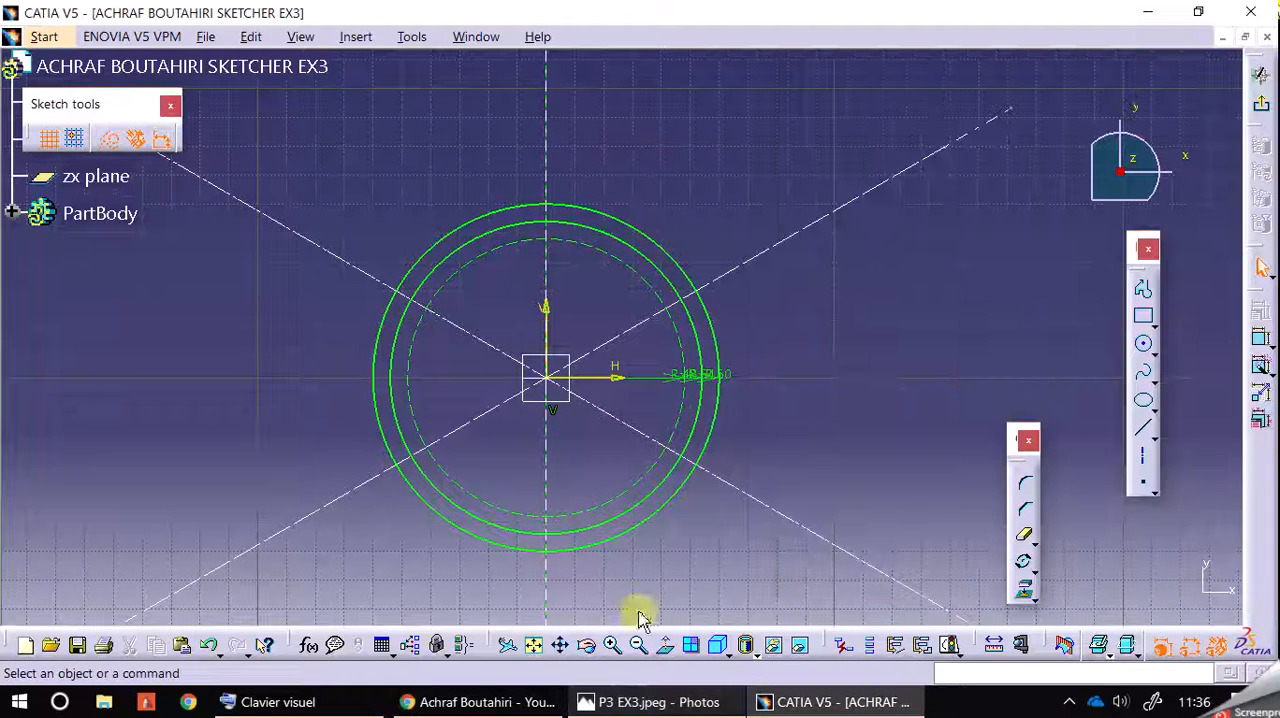
click(1143, 344)
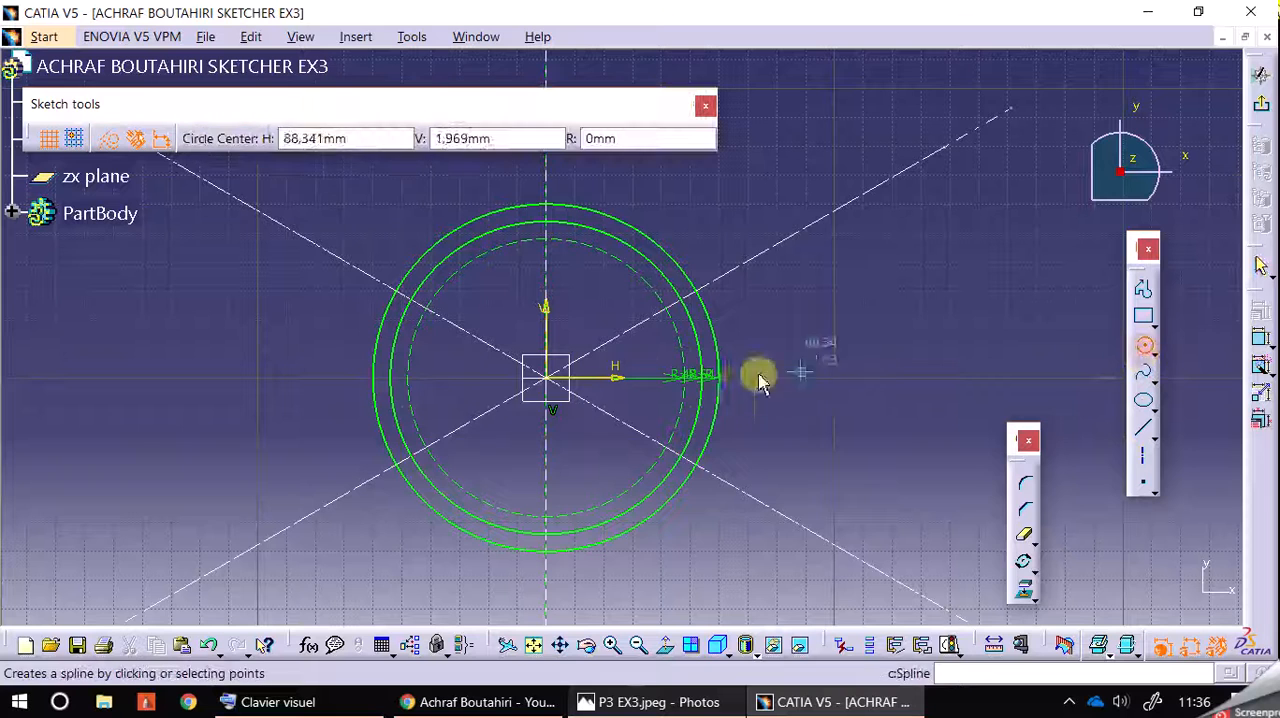
click(549, 383)
click(620, 140)
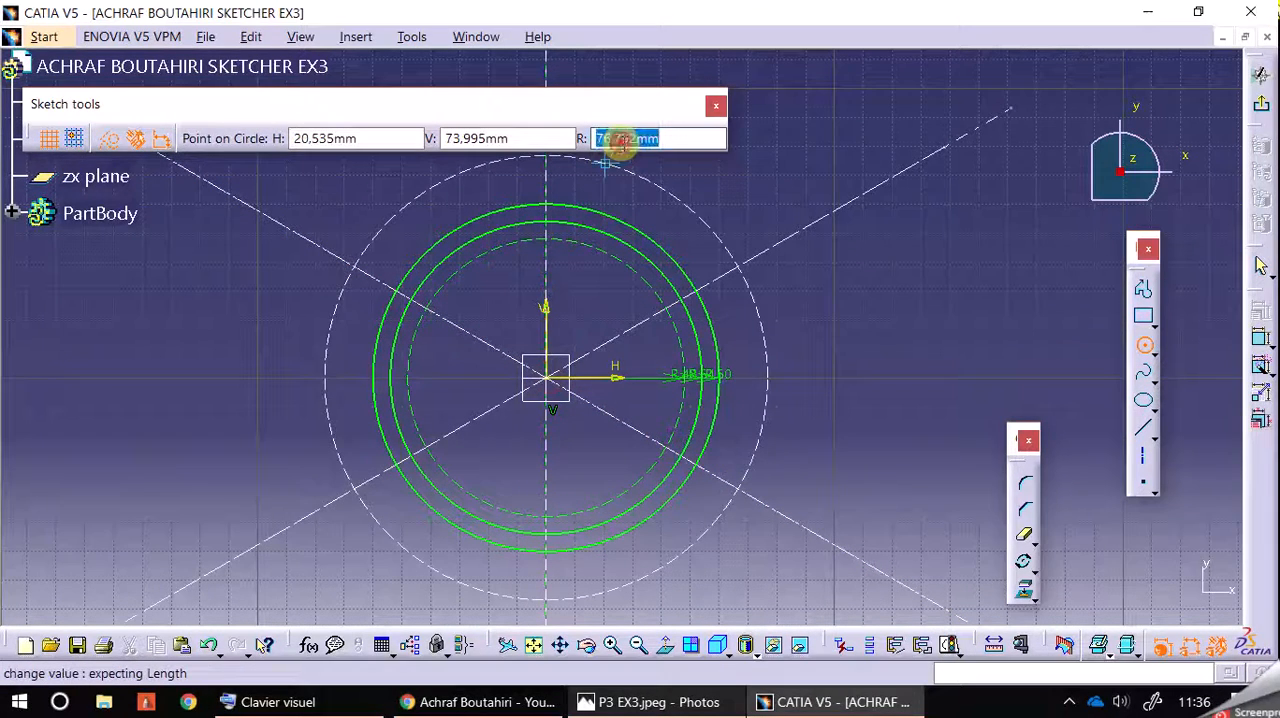
text(44)
key(Return)
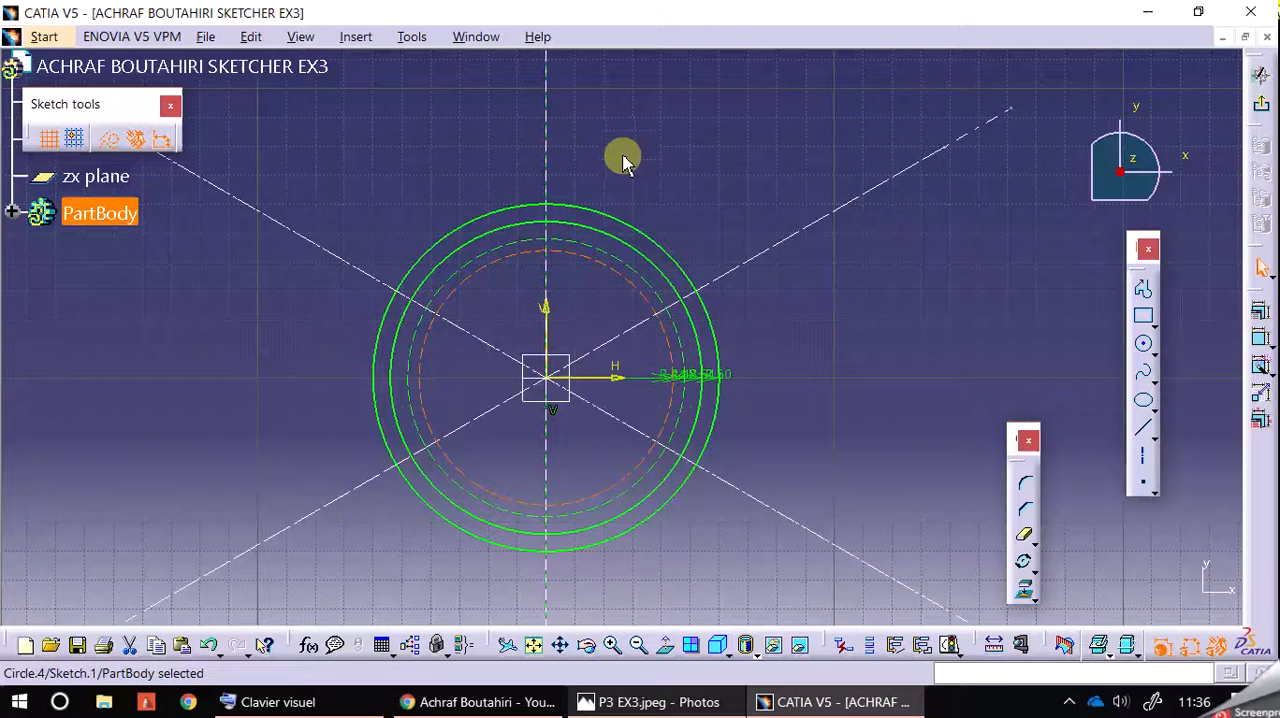
Step: Check the hub in the reference drawing and draw a standard-line circle of radius 20 mm centred on the origin
click(705, 702)
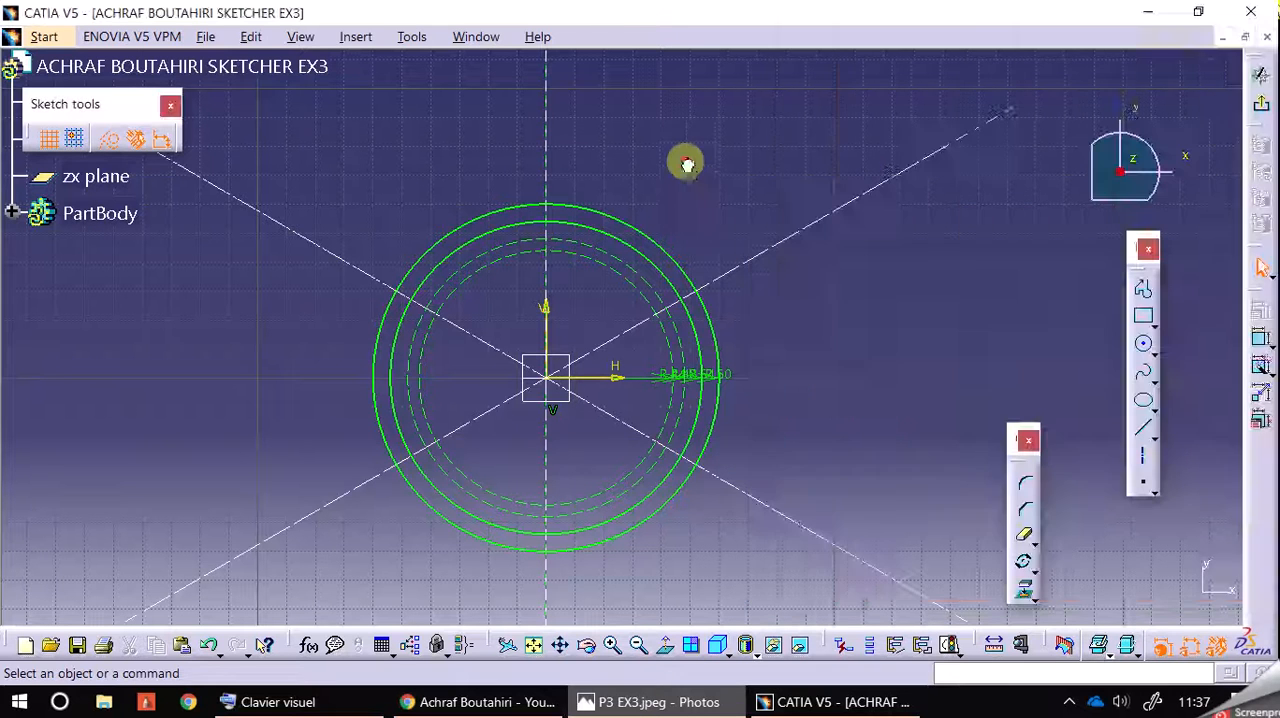
click(687, 175)
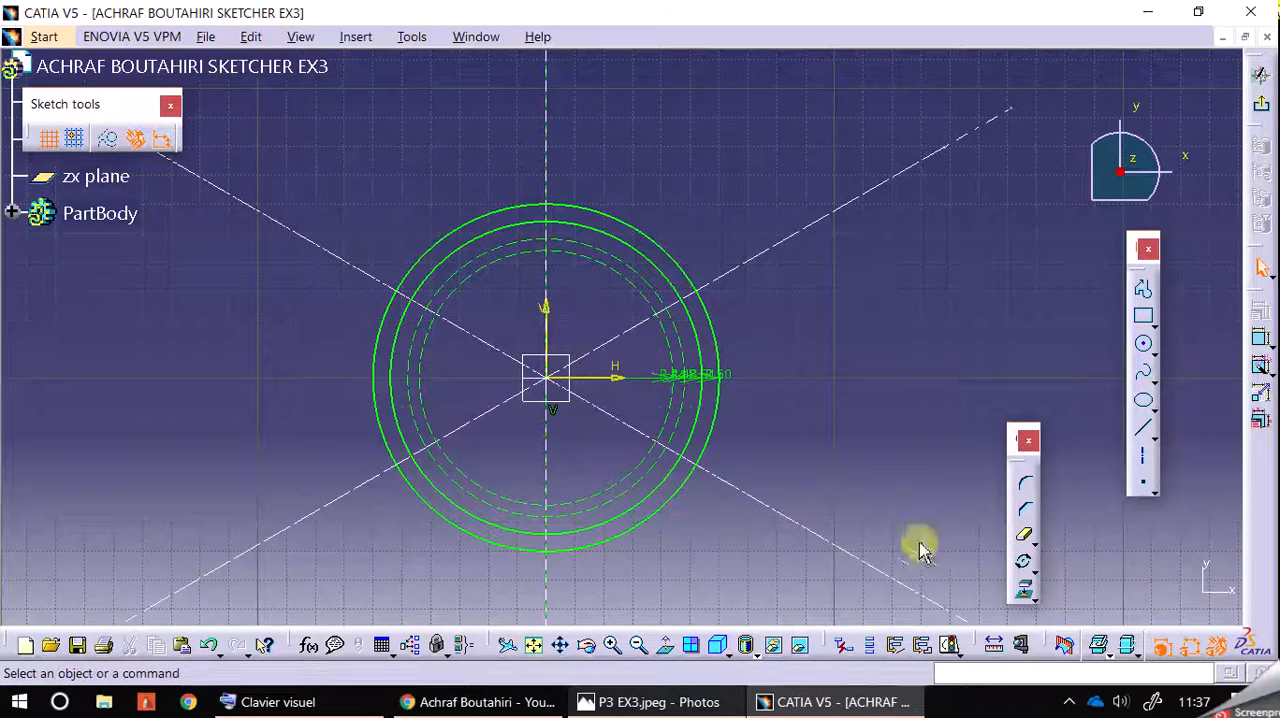
click(1143, 343)
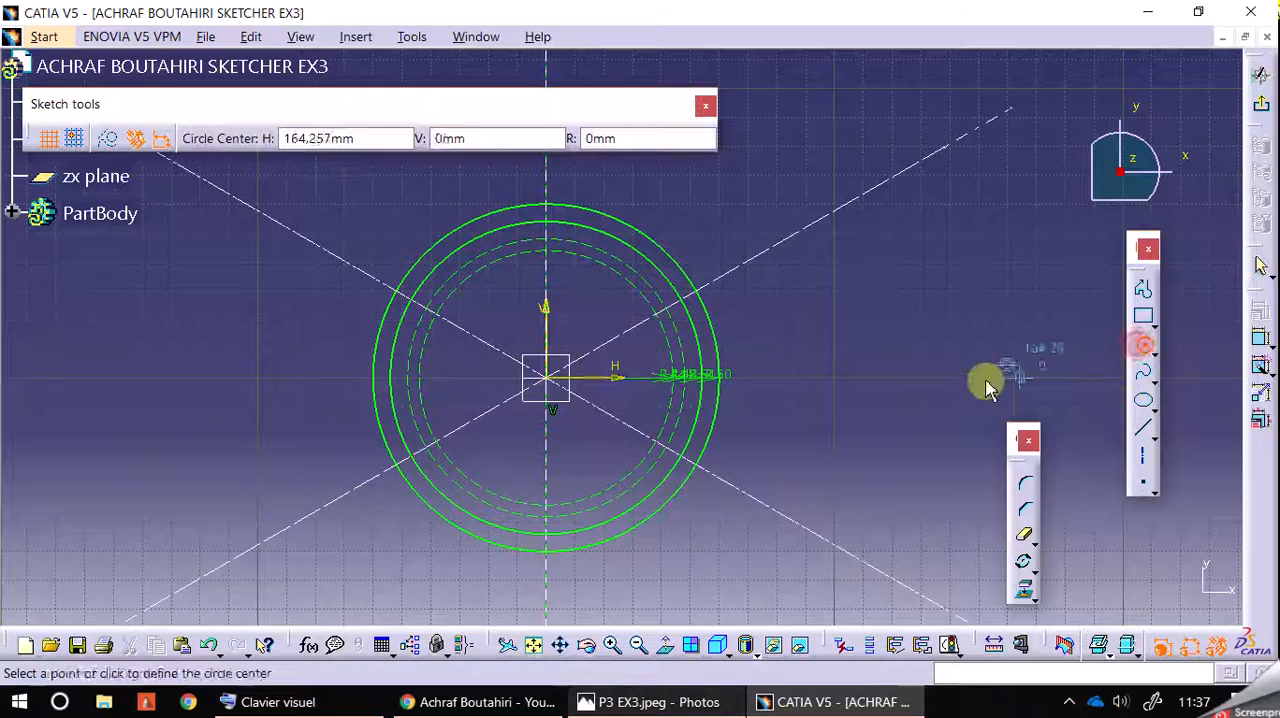
click(547, 382)
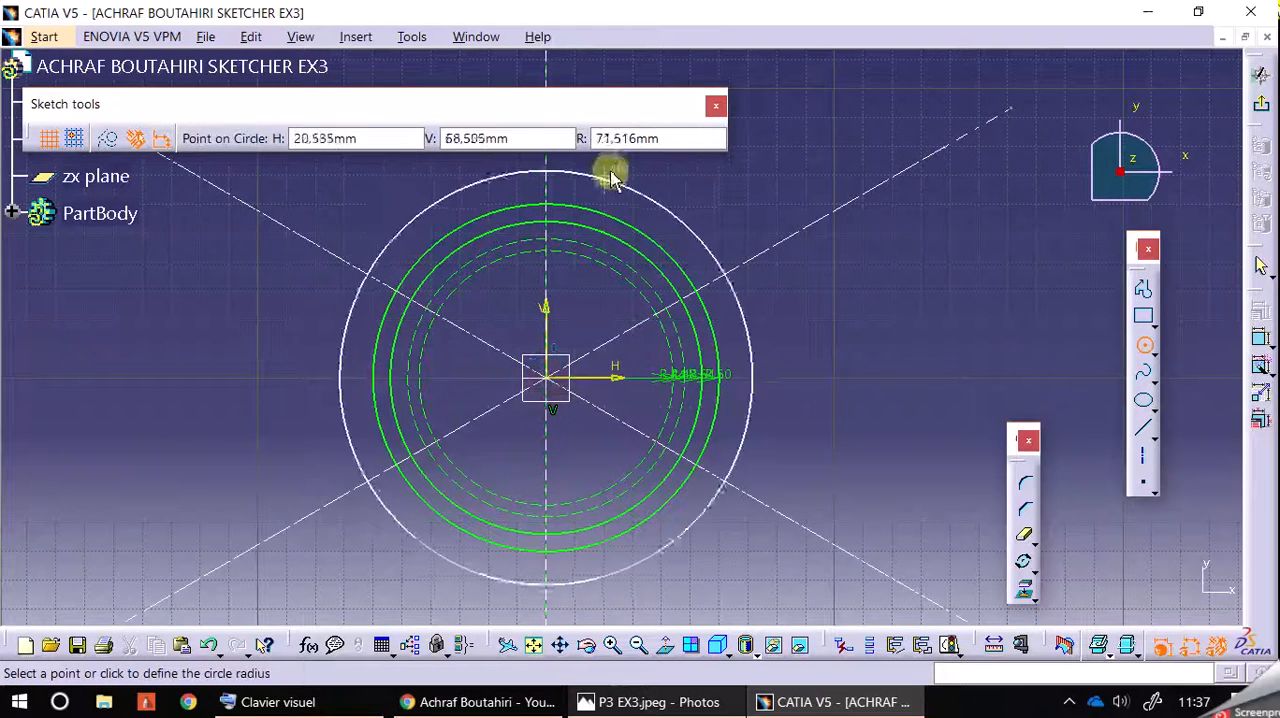
text(2)
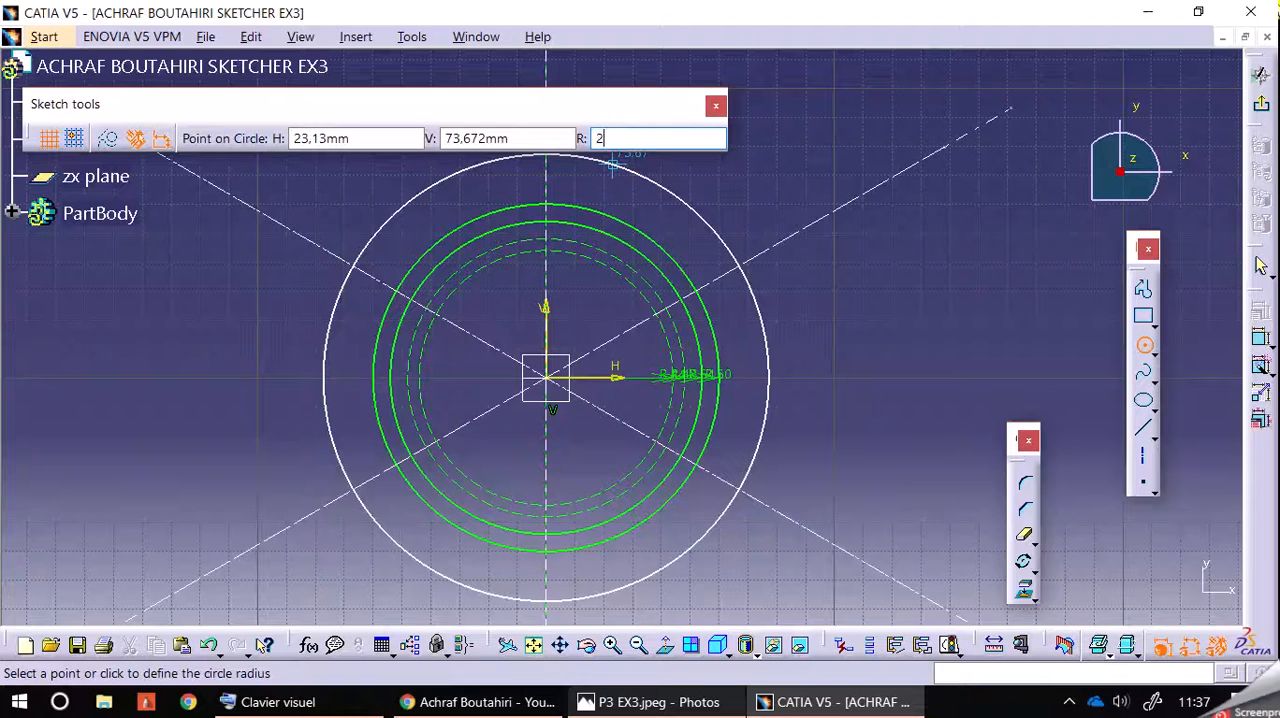
text(0)
key(Return)
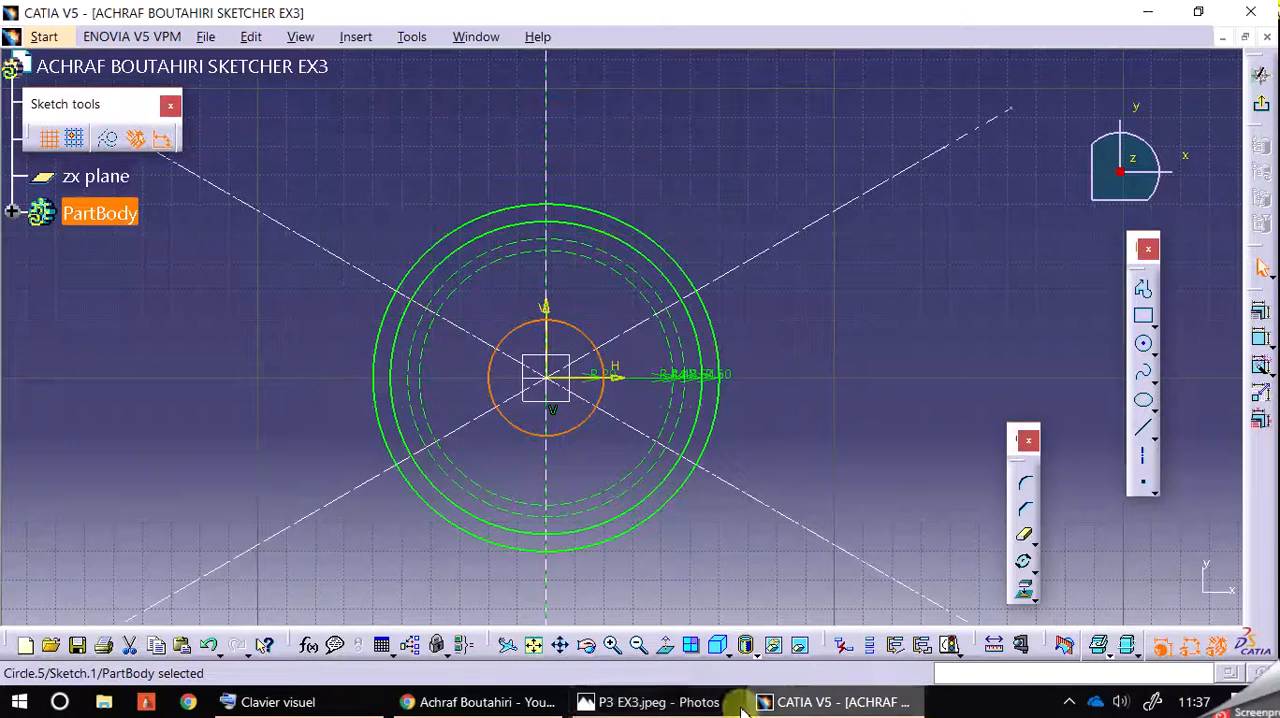
Step: Check the reference drawing, enable construction geometry and draw a circle of radius 30 mm centred on the origin
click(745, 700)
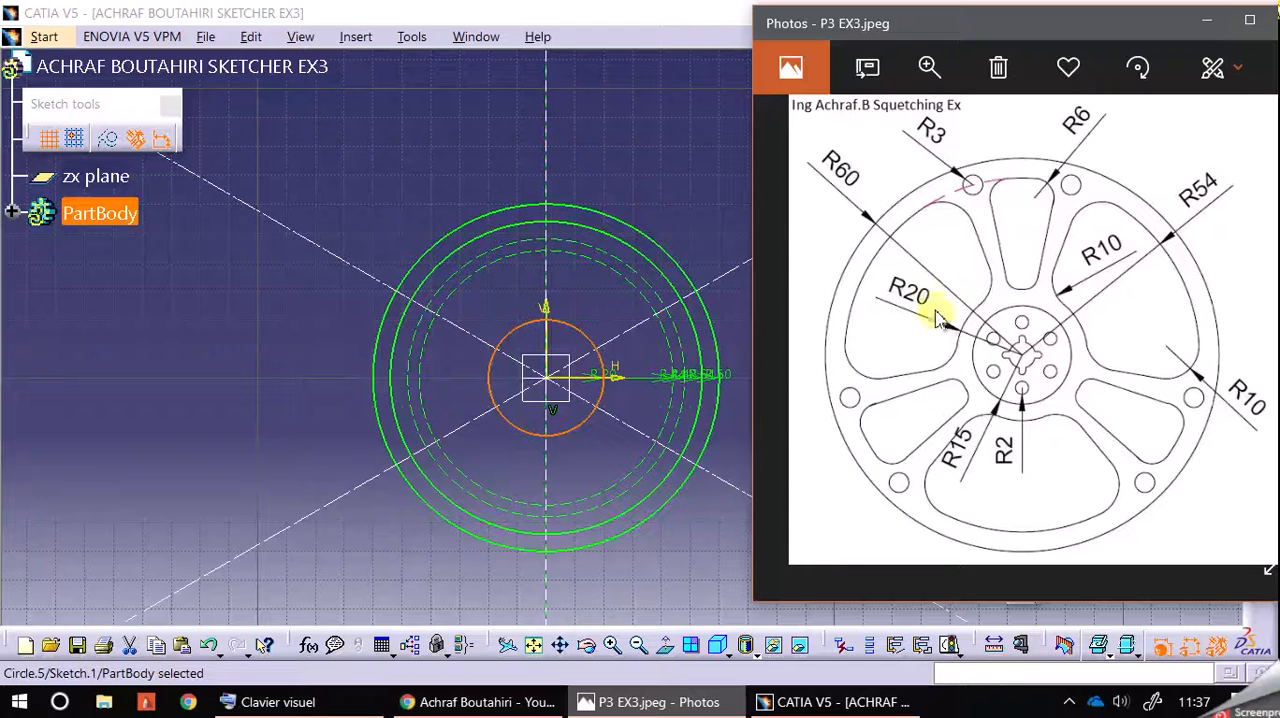
click(654, 165)
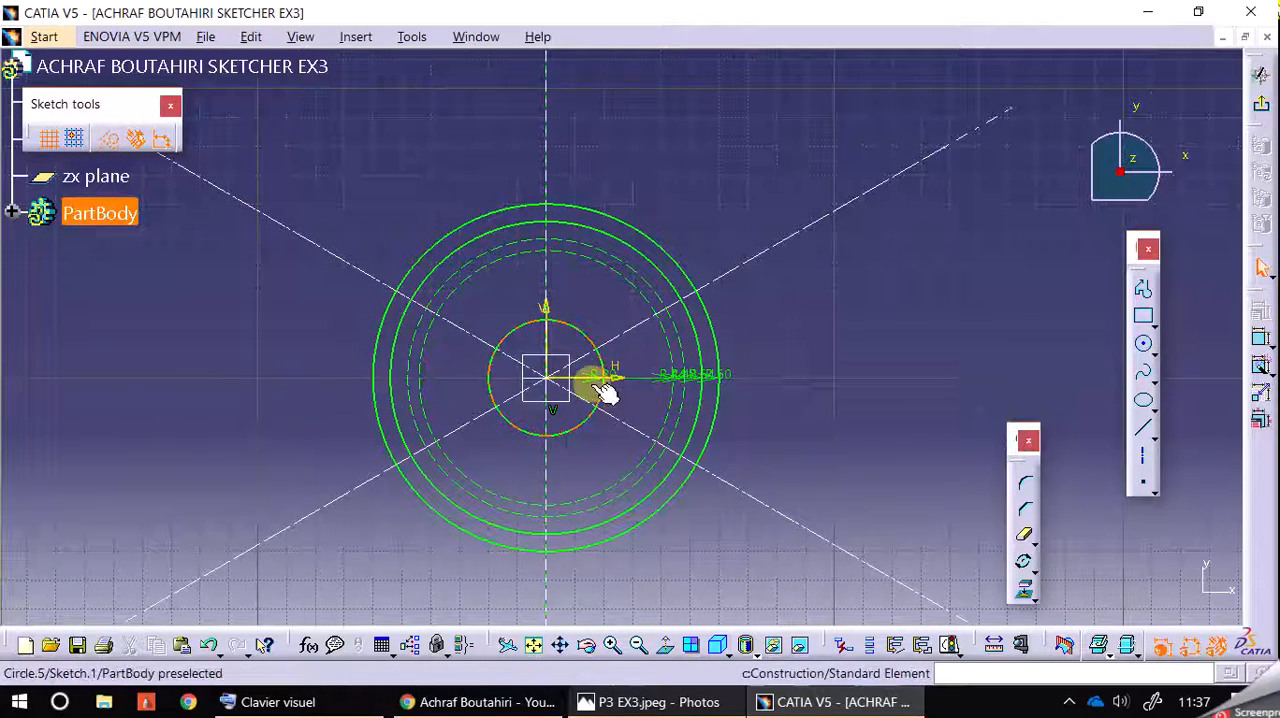
click(1144, 350)
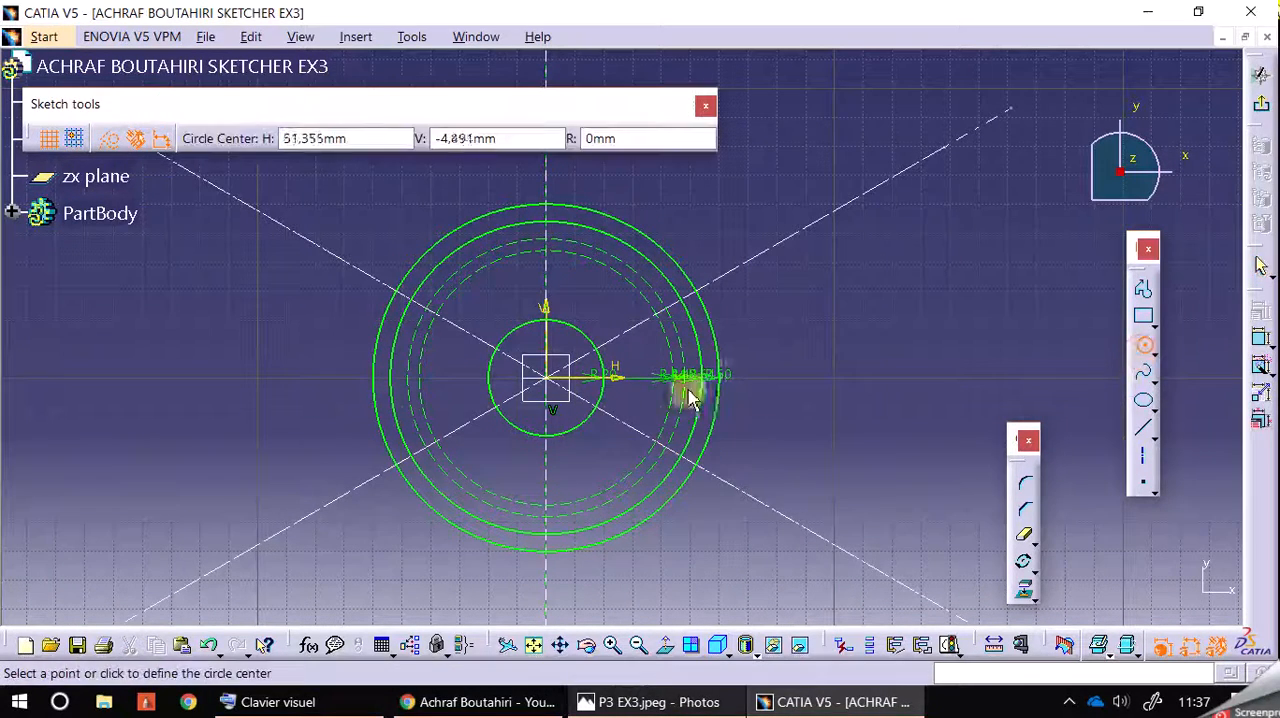
click(548, 383)
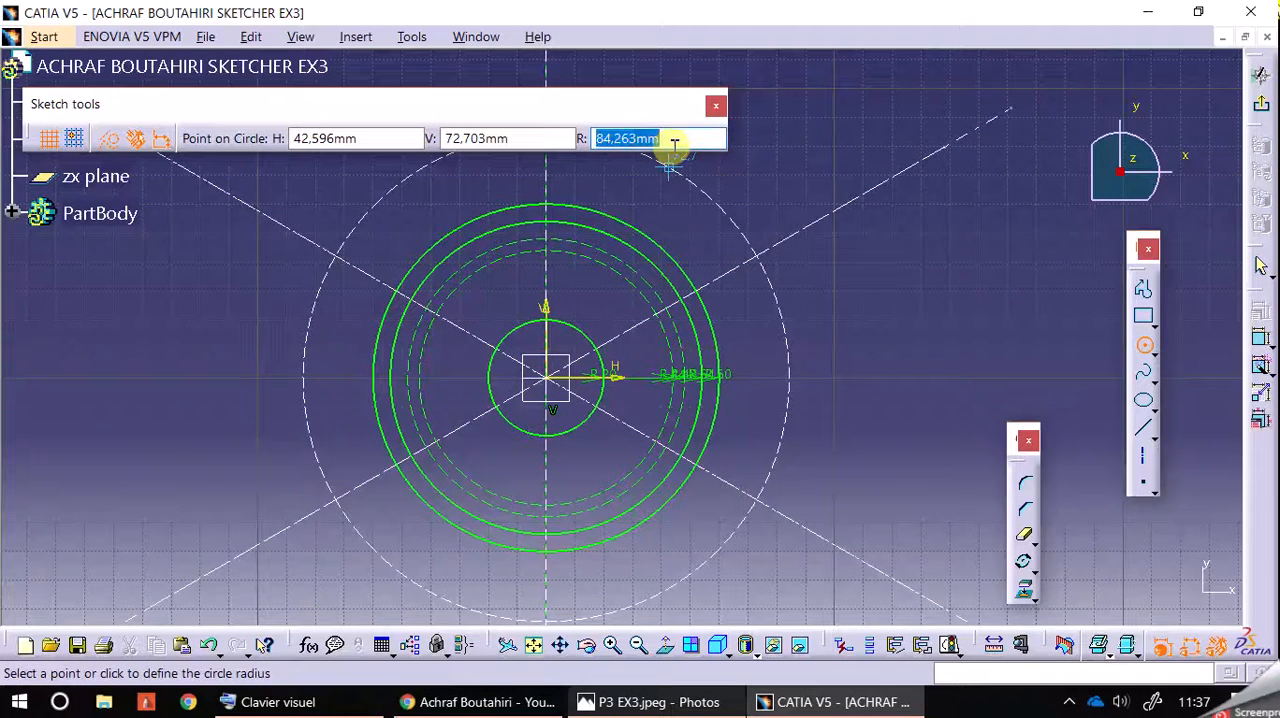
text(30)
key(Return)
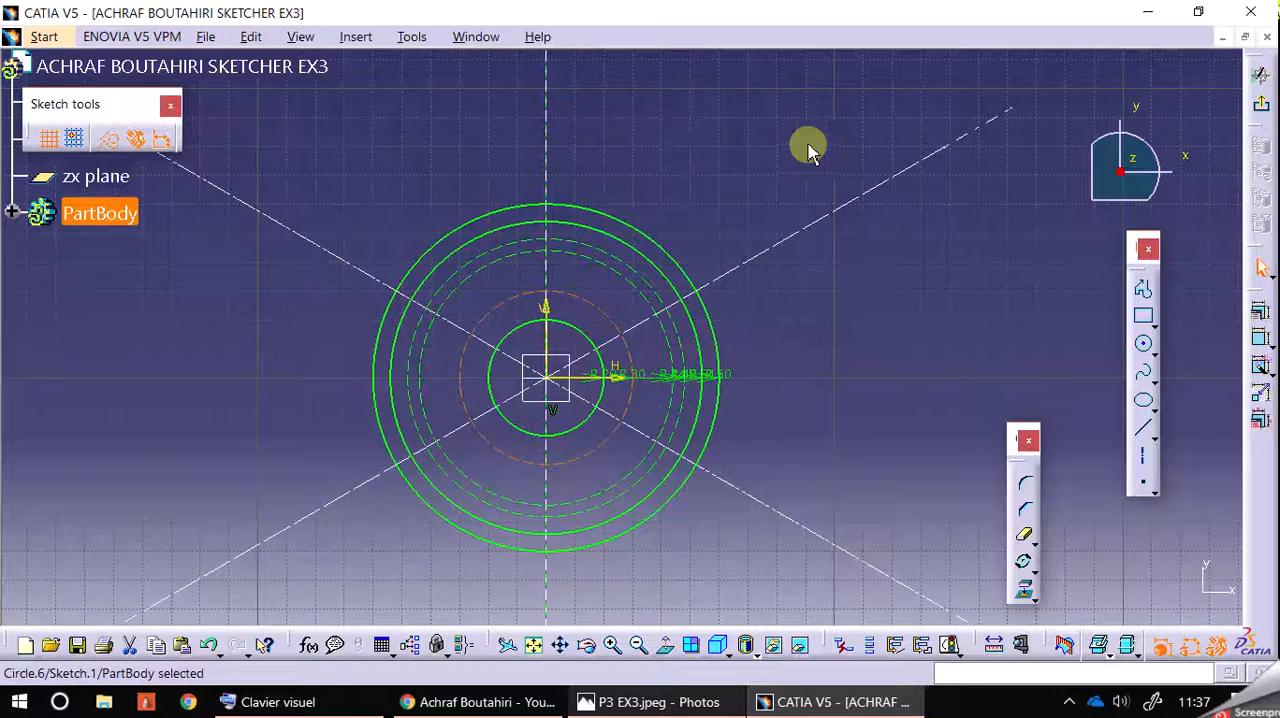
Step: Review the reference drawing and draw another construction circle, radius 26 mm, centred on the origin
click(740, 688)
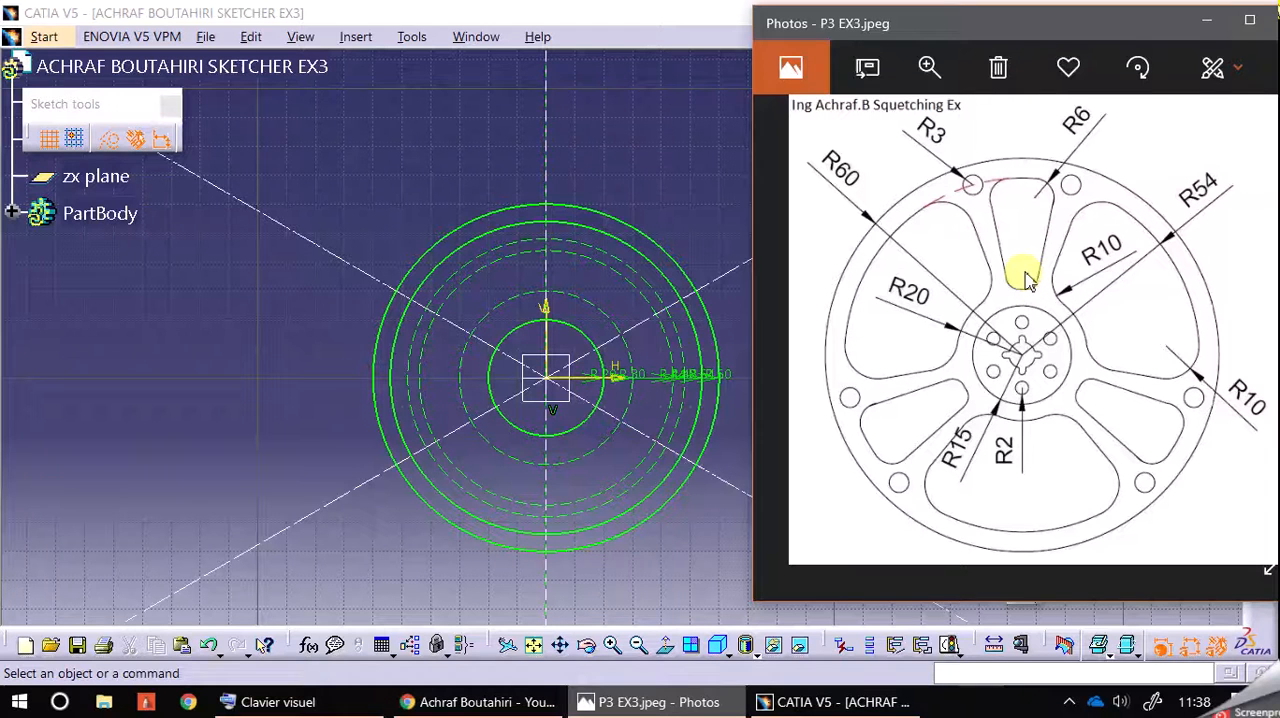
click(704, 143)
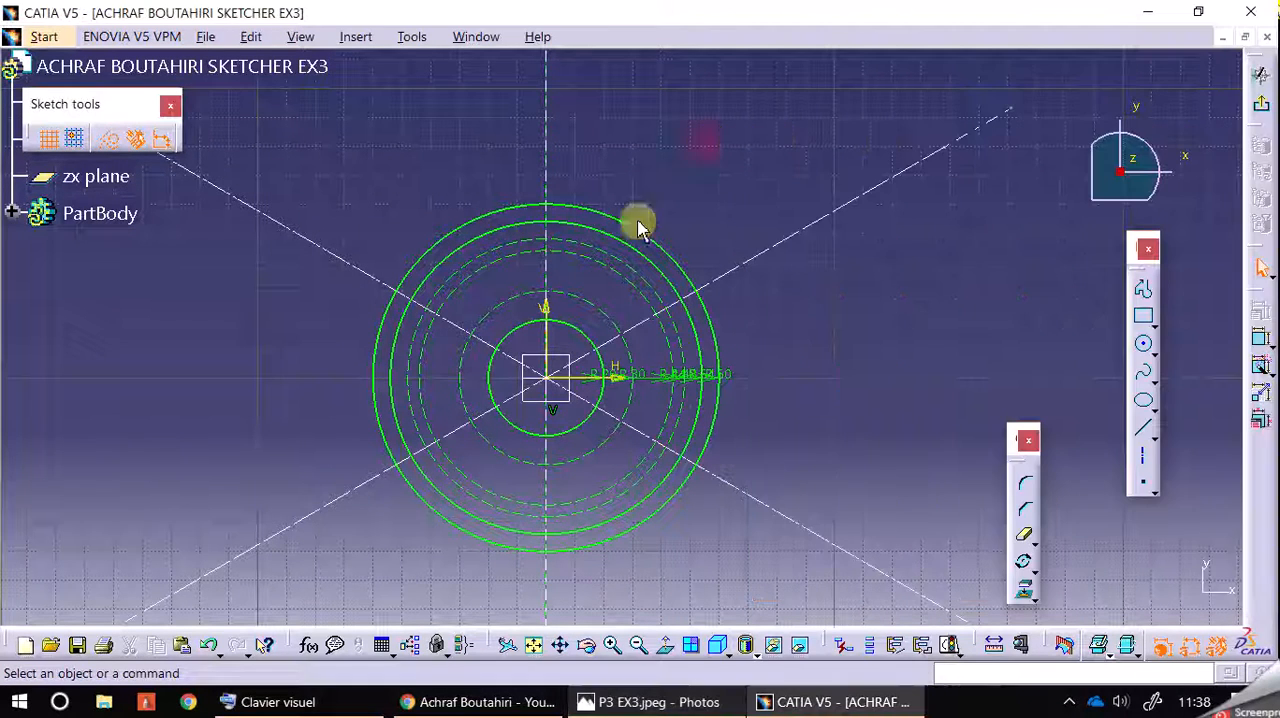
click(1143, 344)
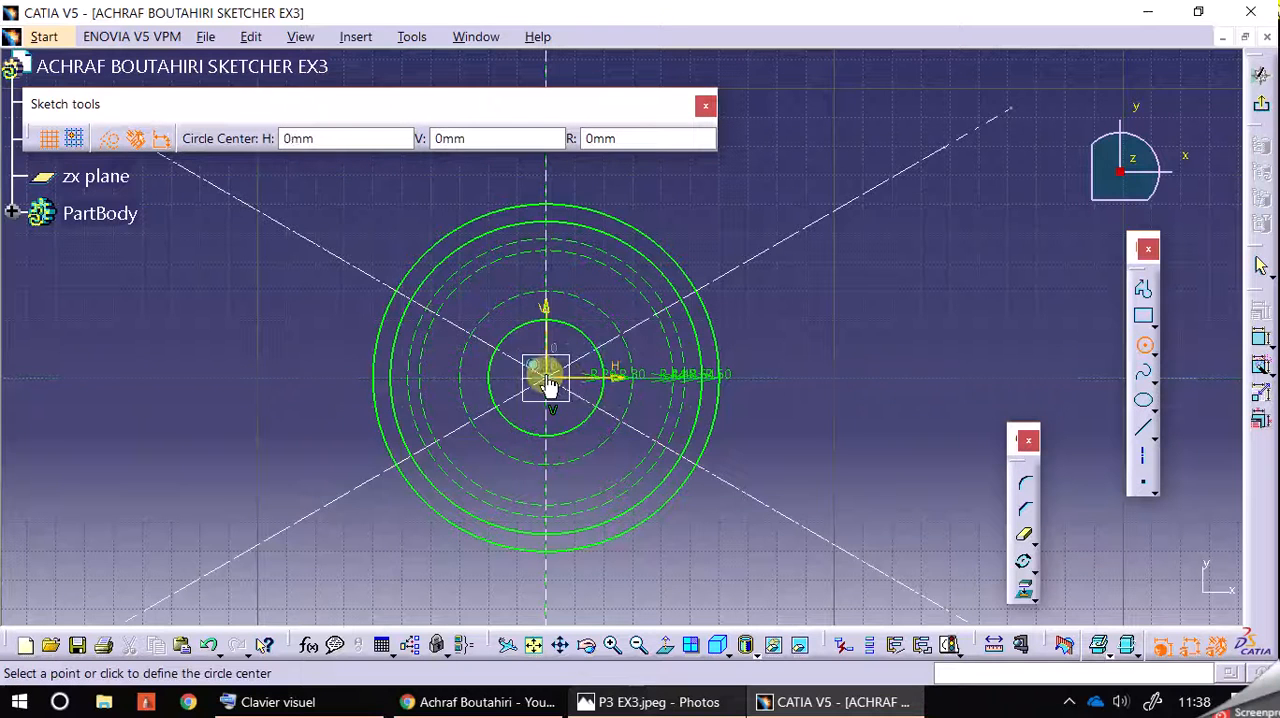
click(615, 138)
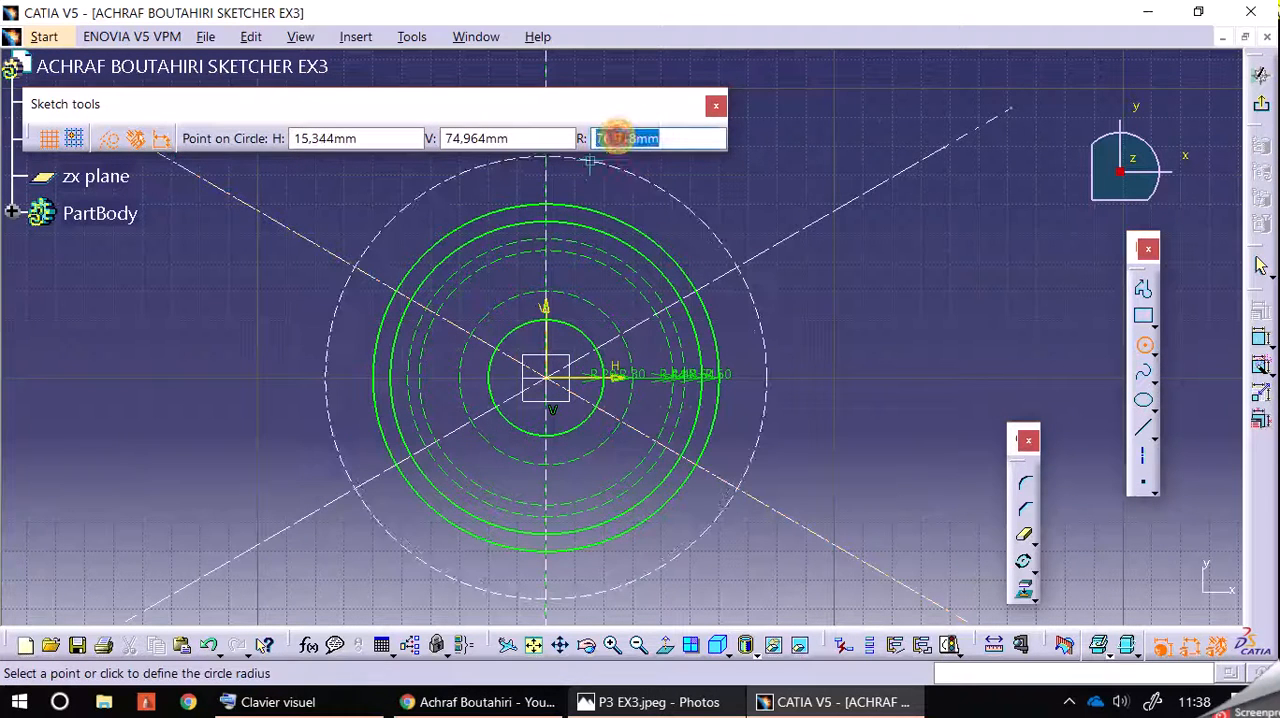
text(26)
key(Return)
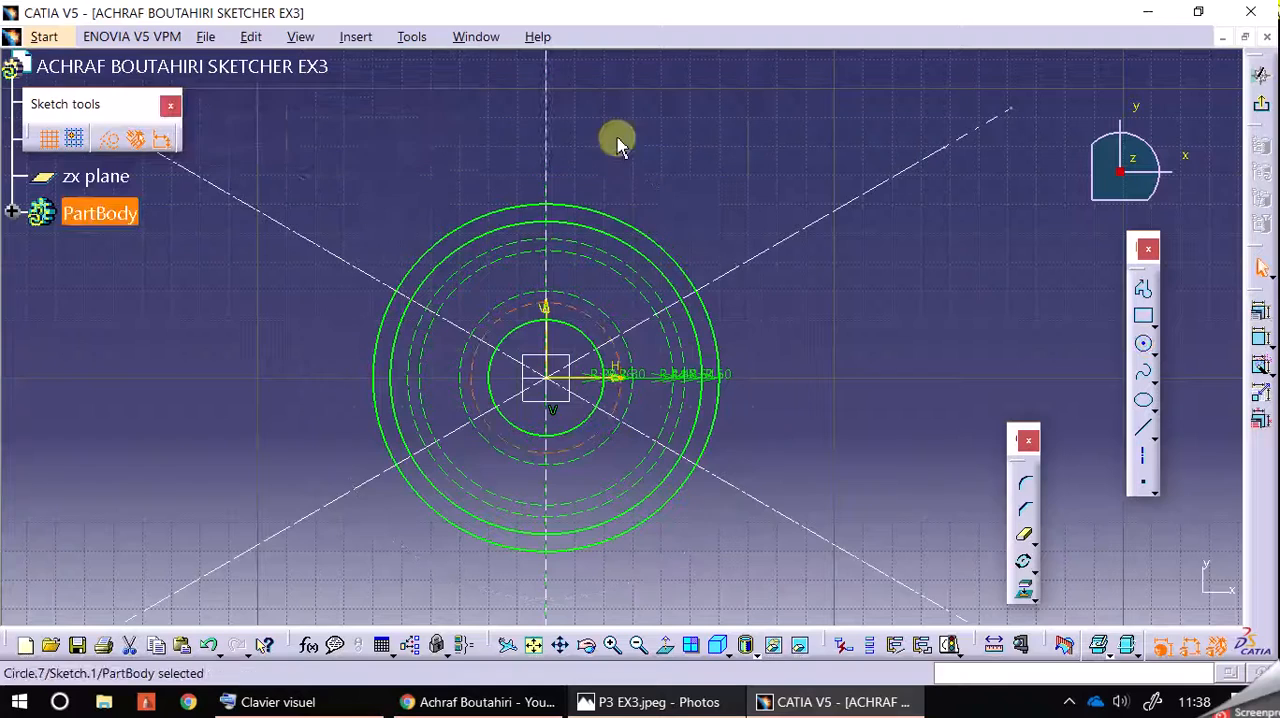
Step: Check the hub in the reference drawing and draw a standard-line circle of radius 15 mm centred on the origin
middle_drag(808, 368, 806, 297)
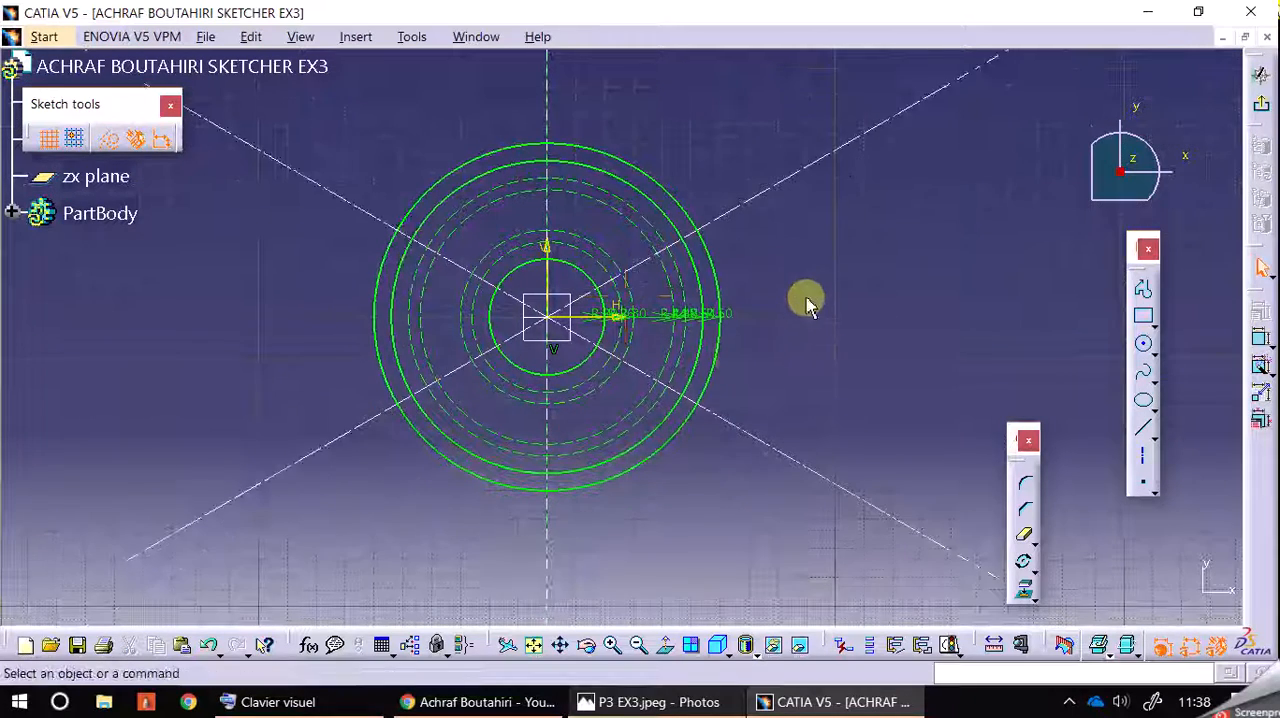
click(655, 702)
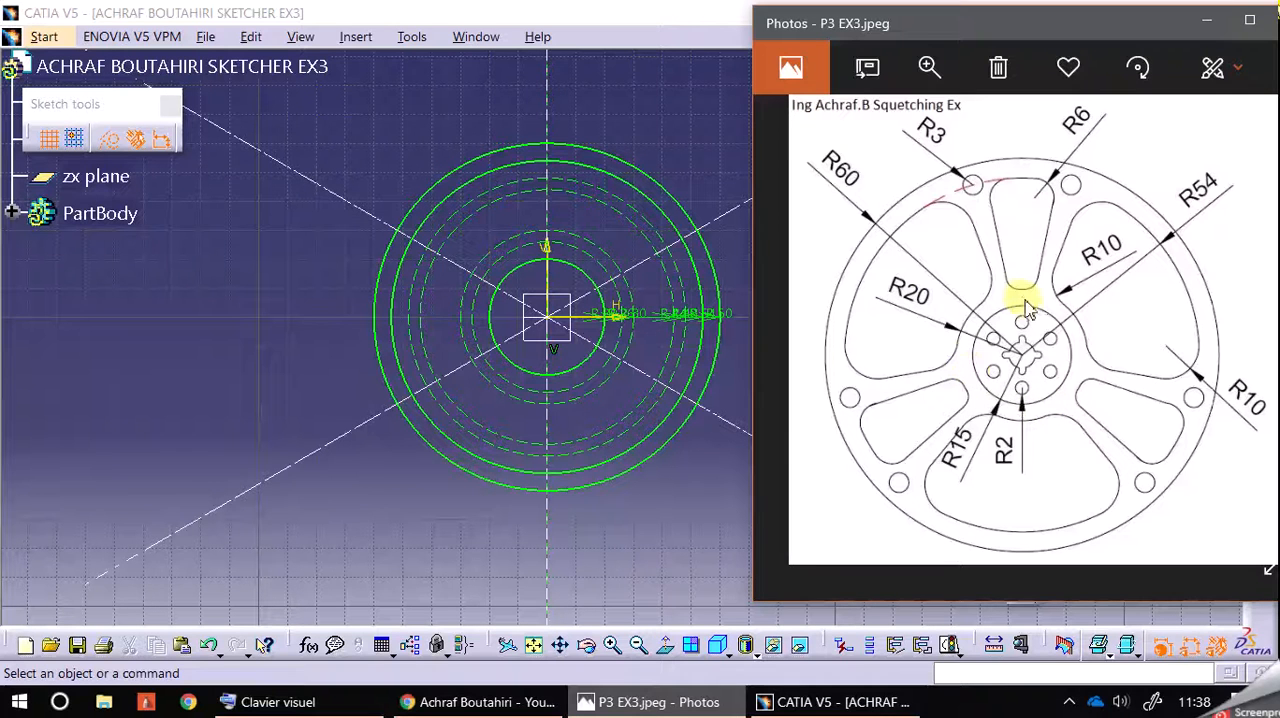
click(663, 106)
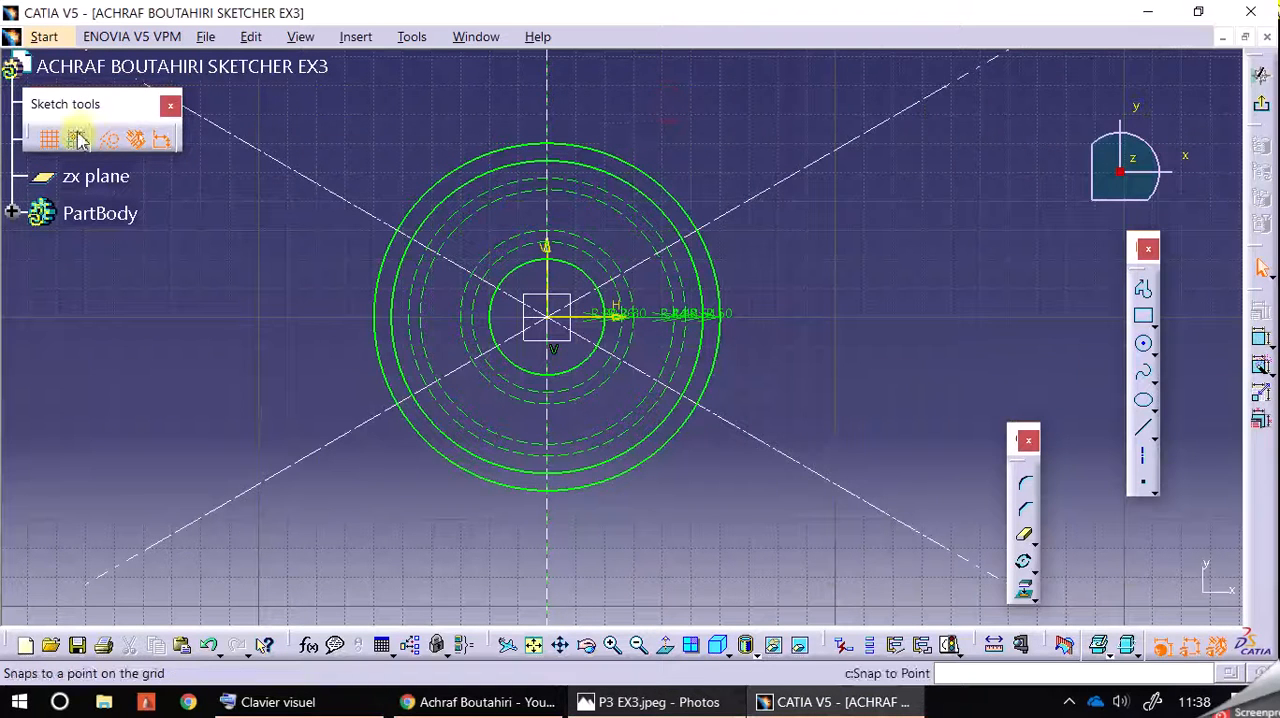
click(1143, 344)
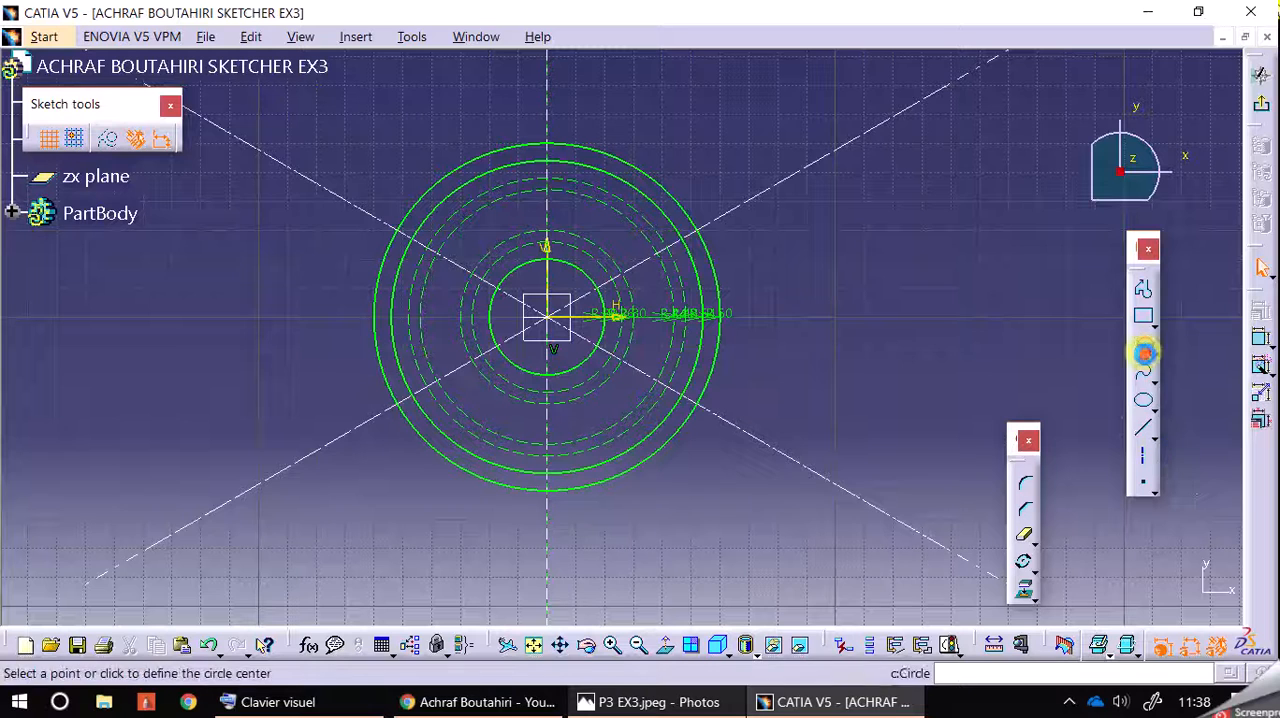
click(547, 325)
click(610, 138)
text(15)
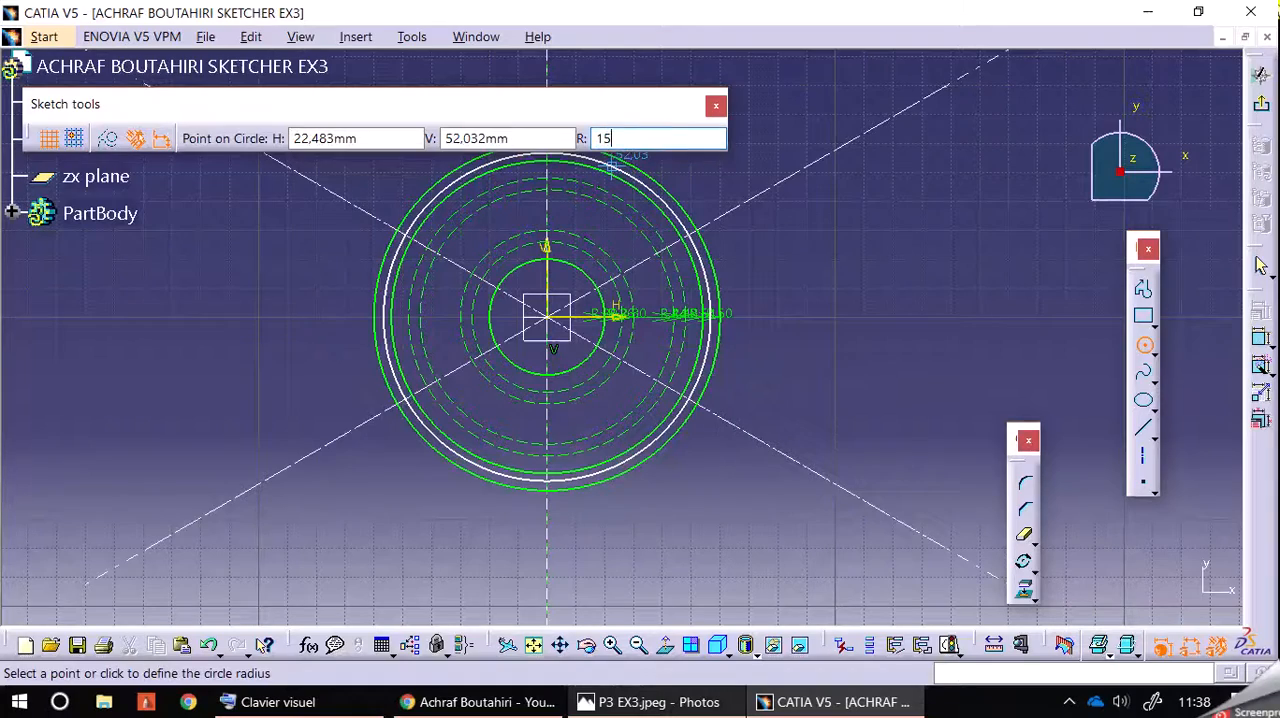
key(Return)
Step: Check the hub holes in the reference drawing, enable construction geometry and draw a circle of radius 10 mm centred on the origin
click(610, 647)
click(610, 647)
click(610, 647)
mouse_move(840, 316)
middle_down()
mouse_move(871, 260)
mouse_move(1000, 289)
middle_up()
click(616, 647)
click(616, 647)
click(616, 647)
middle_drag(614, 390, 654, 406)
click(612, 647)
click(650, 704)
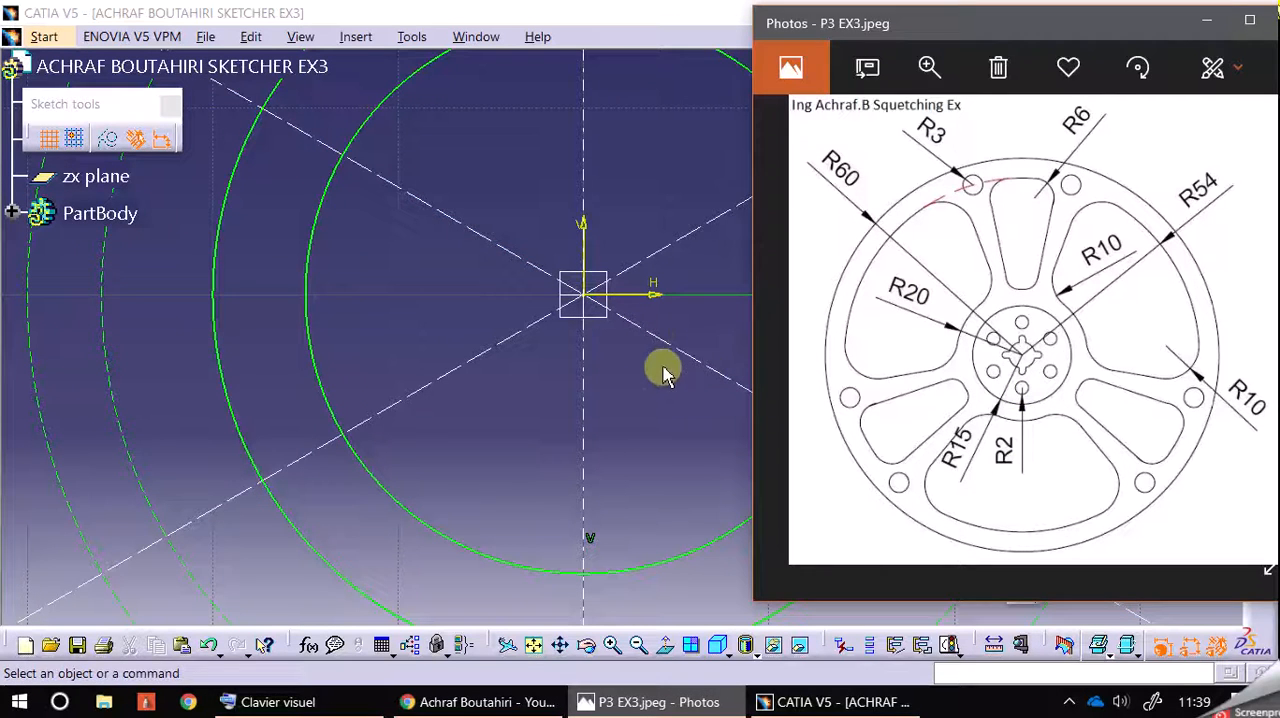
middle_drag(640, 400, 640, 408)
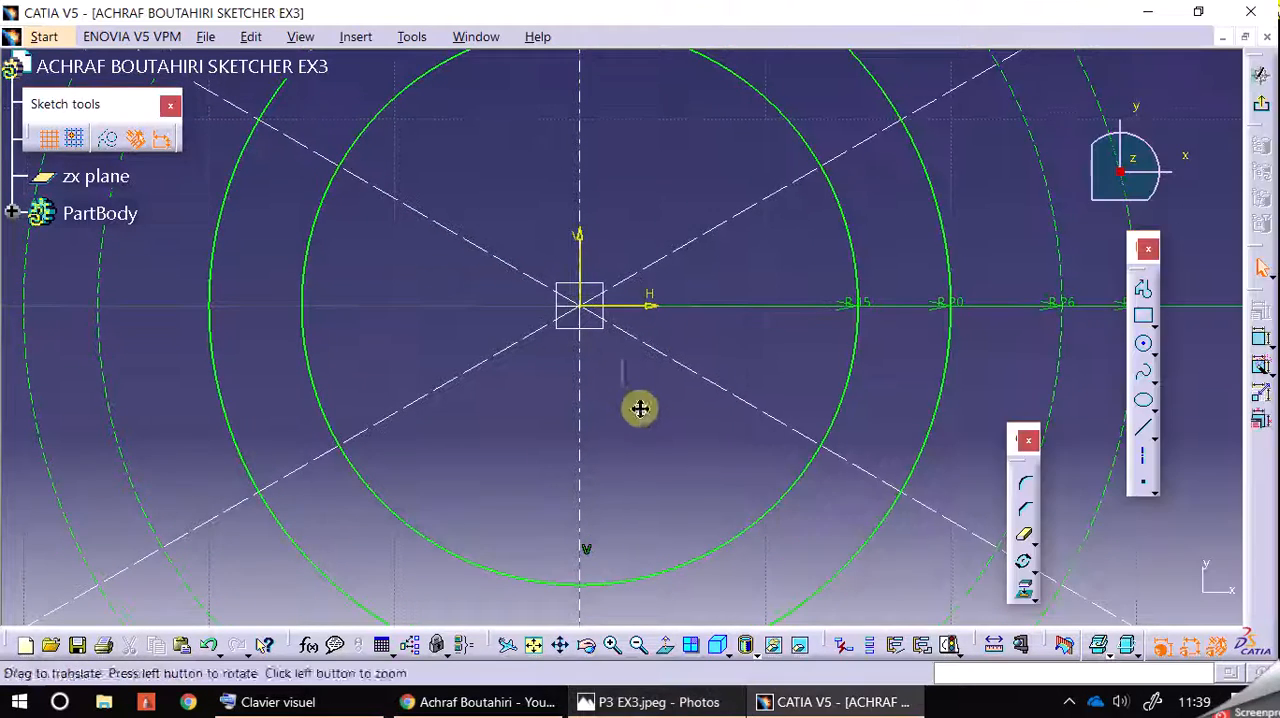
click(1143, 343)
click(589, 313)
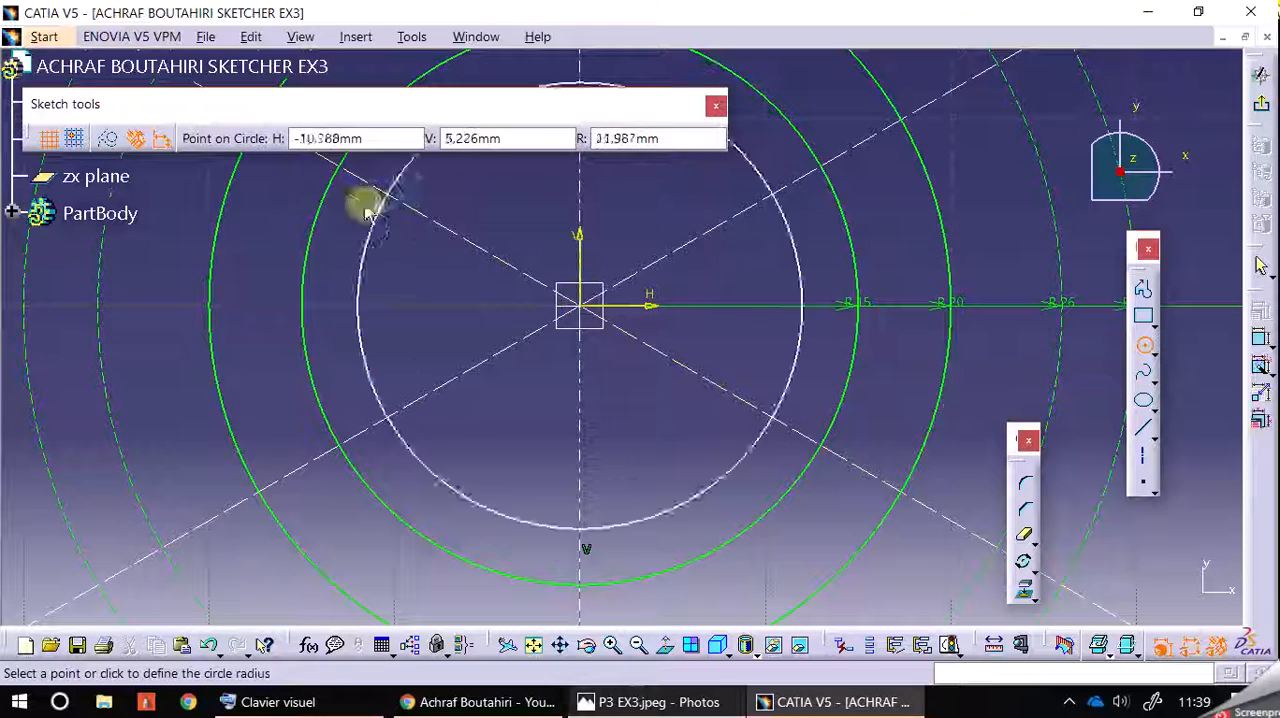
click(615, 139)
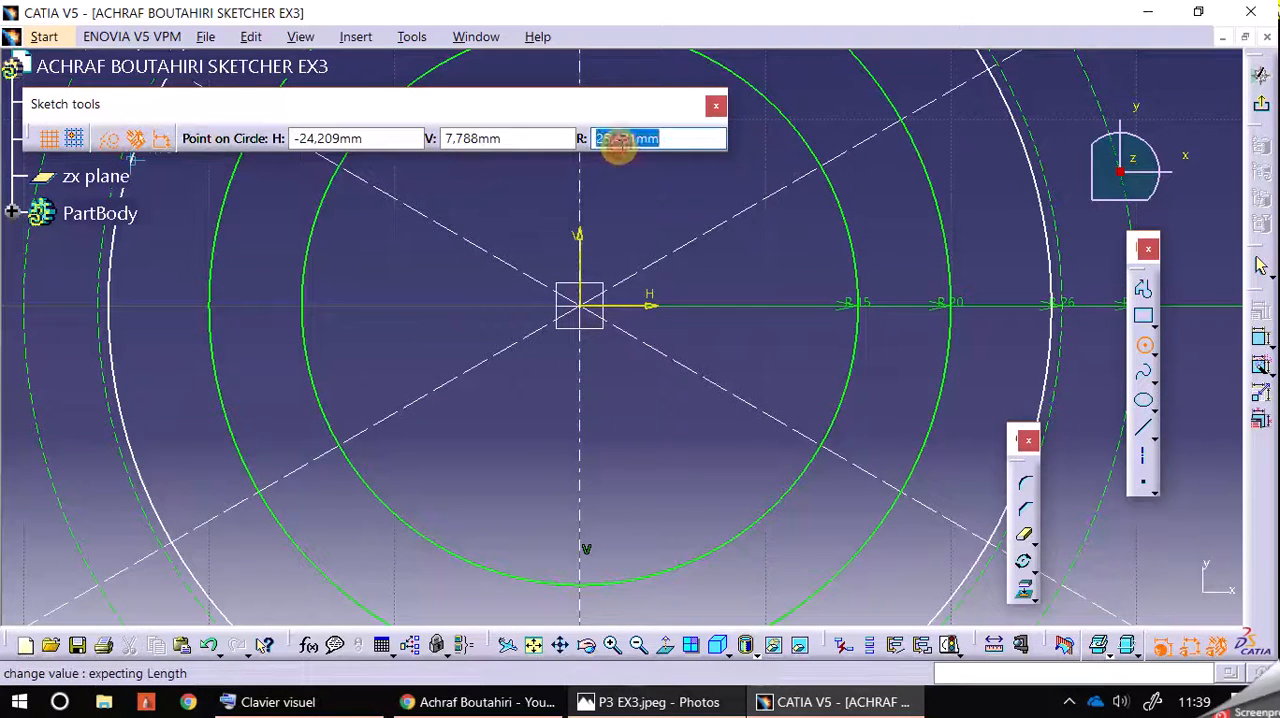
text(10)
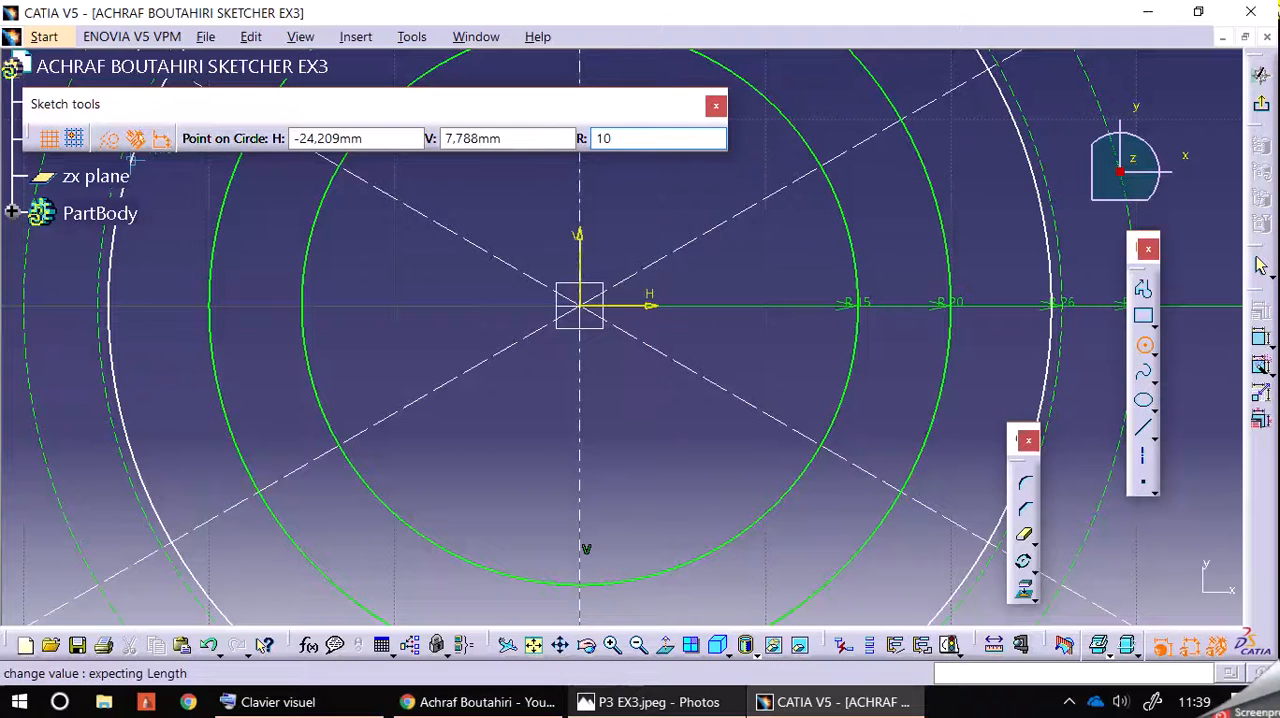
key(Return)
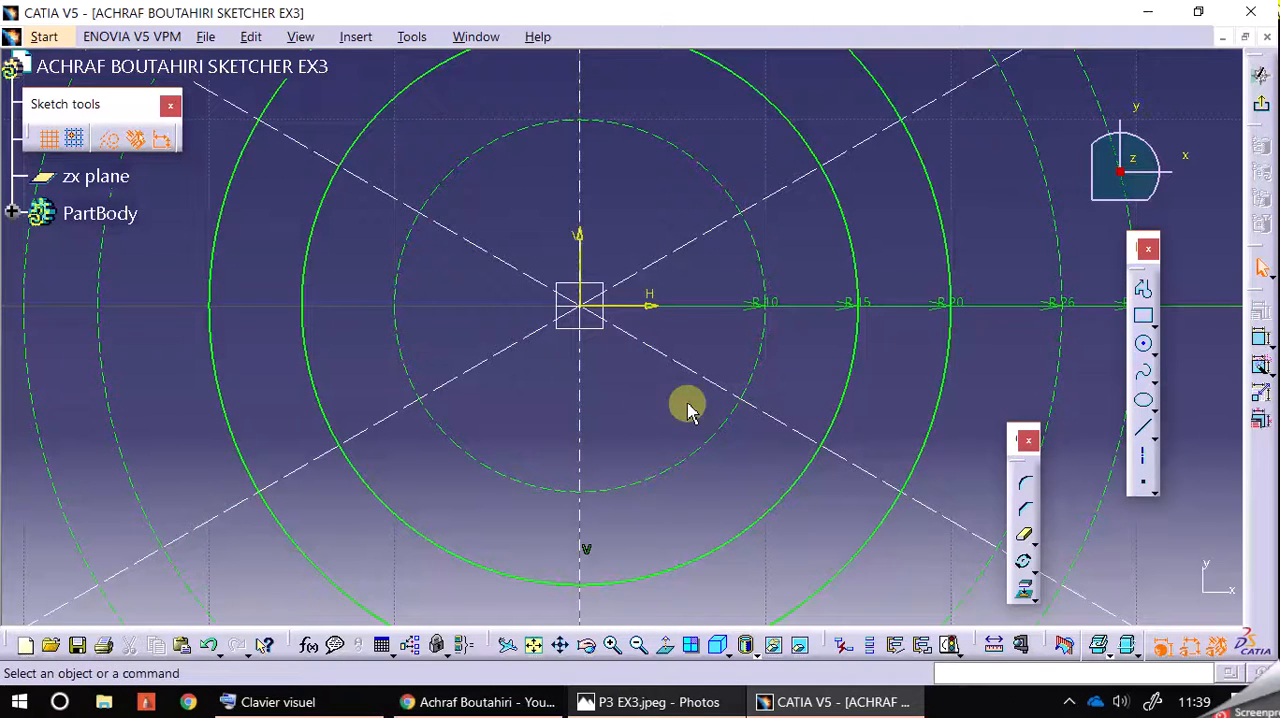
Step: Check the reference drawing, return to standard geometry and draw a 2 mm radius circle where the vertical axis meets the lower side of the R10 circle
click(693, 706)
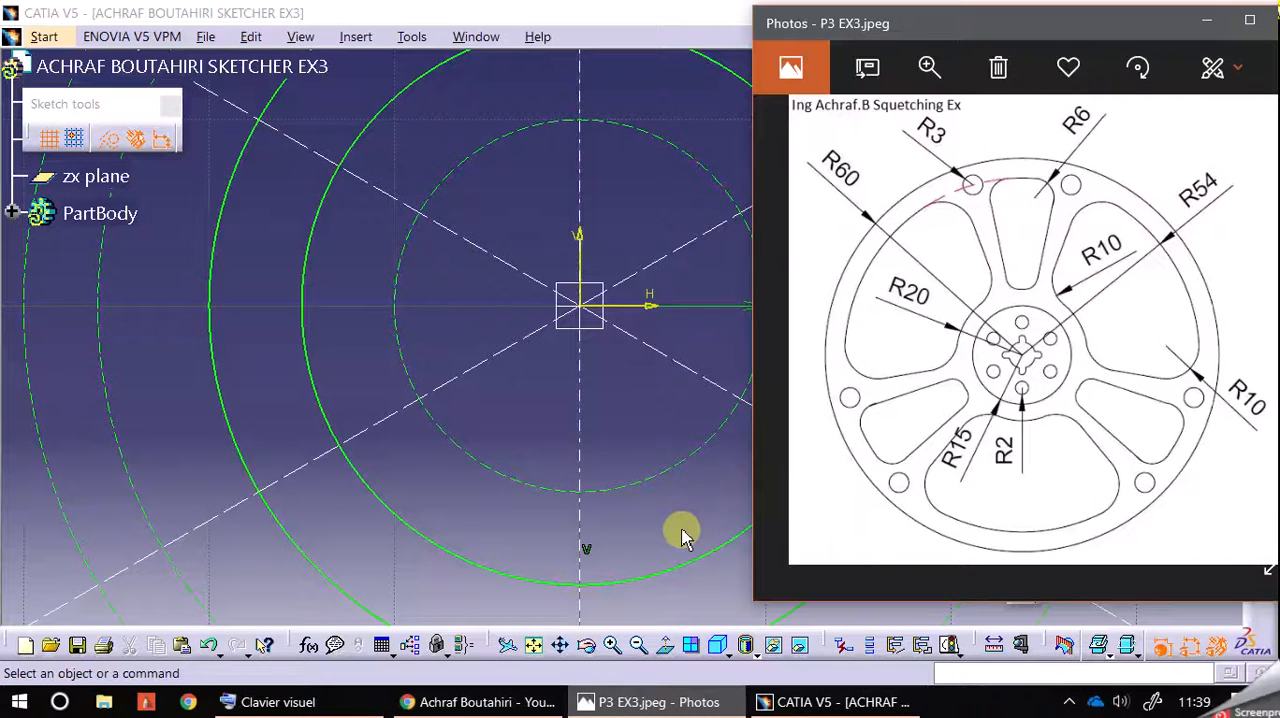
click(110, 143)
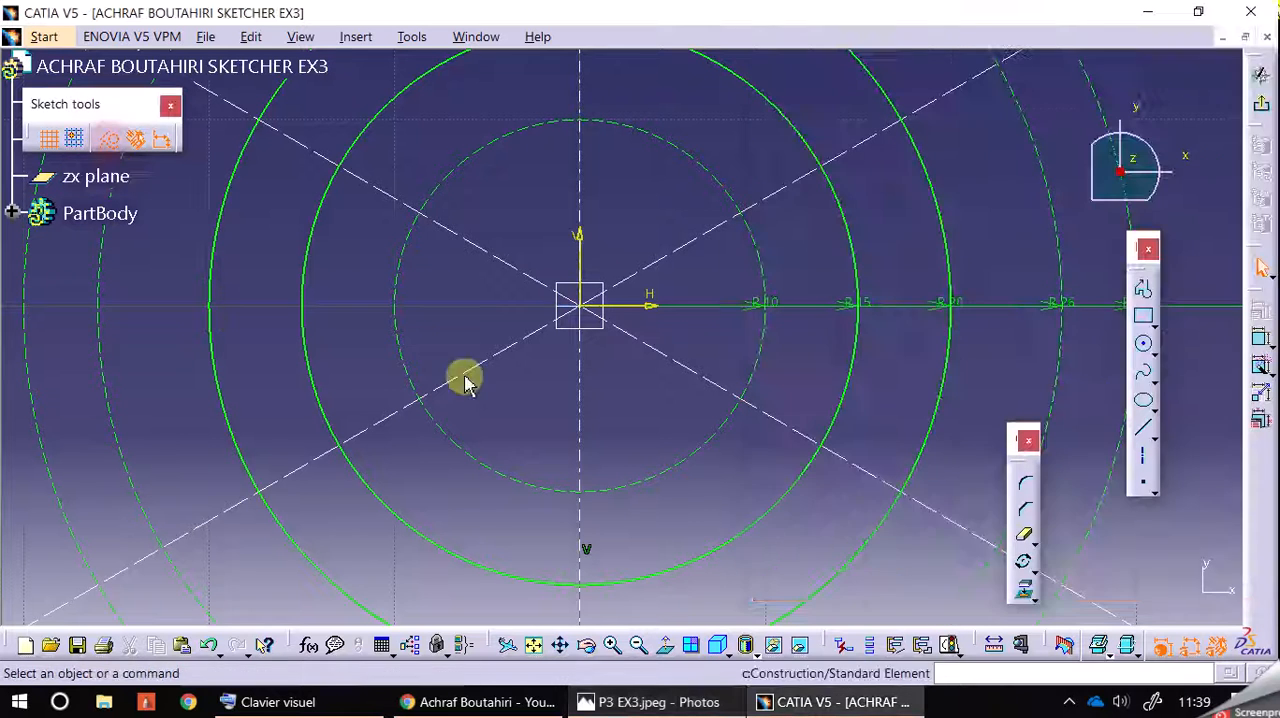
click(1143, 343)
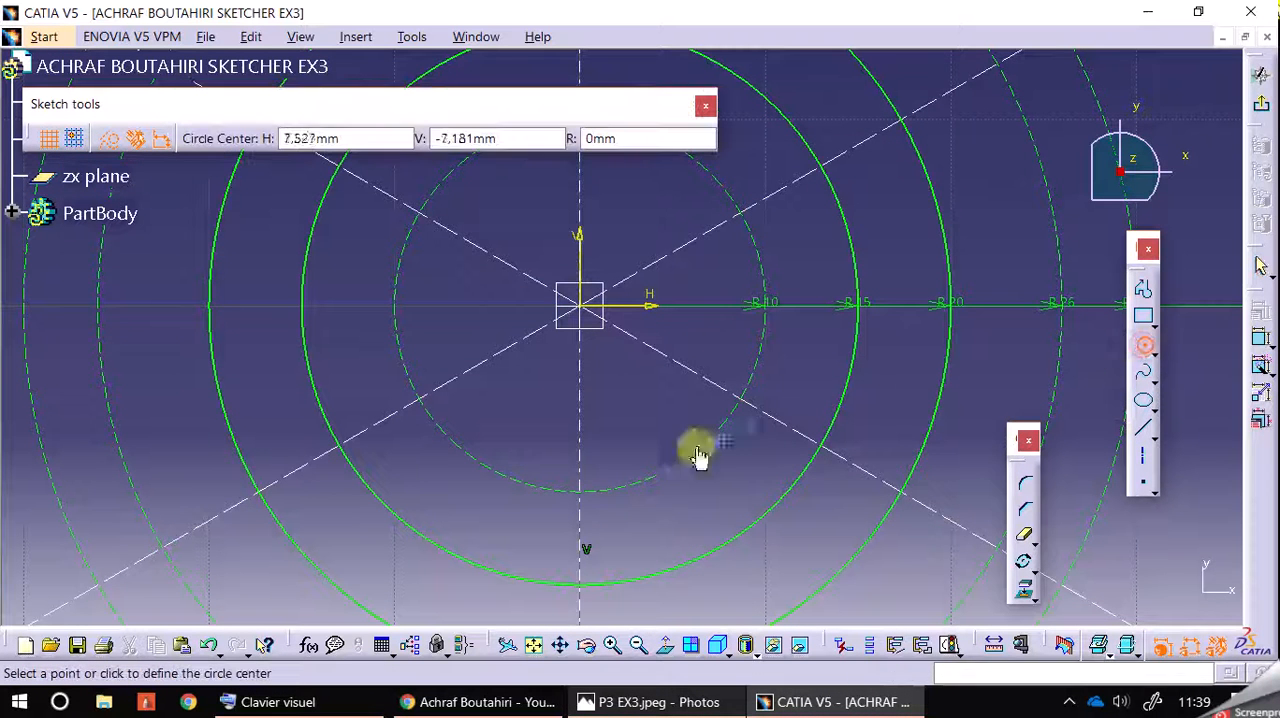
click(585, 500)
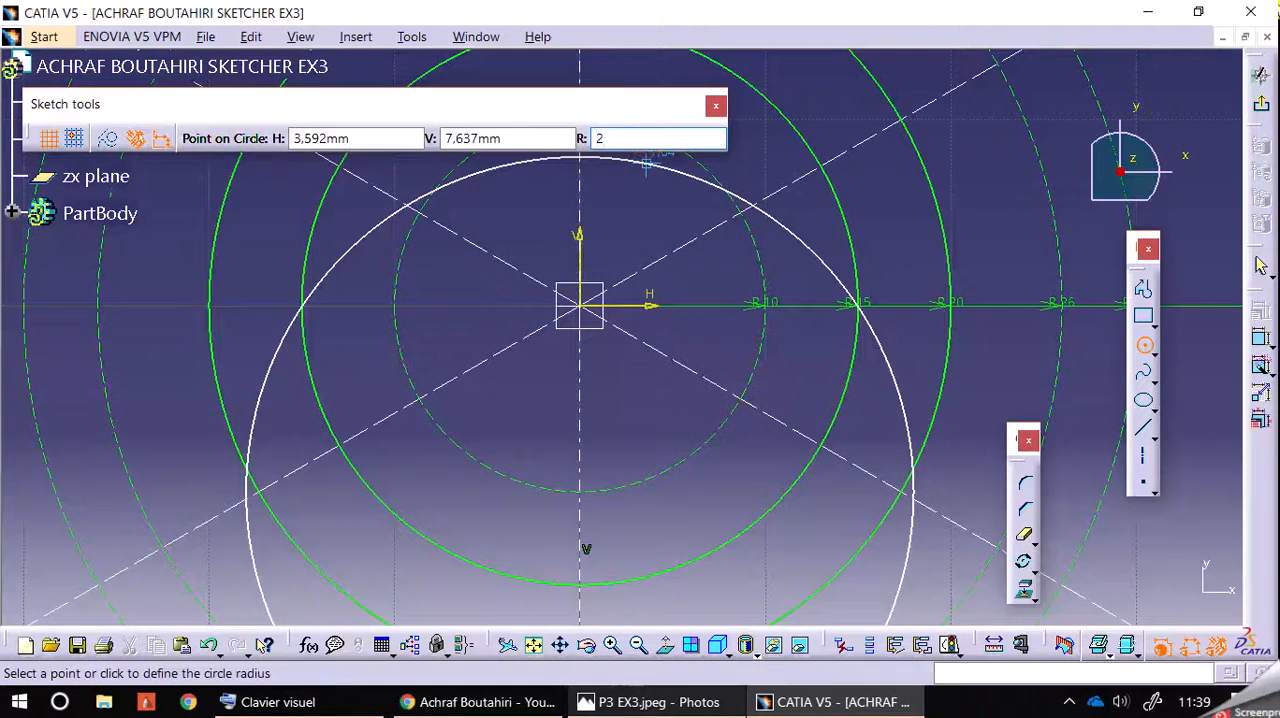
text(2)
key(Return)
Step: Consult the reference drawing and draw a standard-line circle of radius 4 mm centred on the origin
click(700, 704)
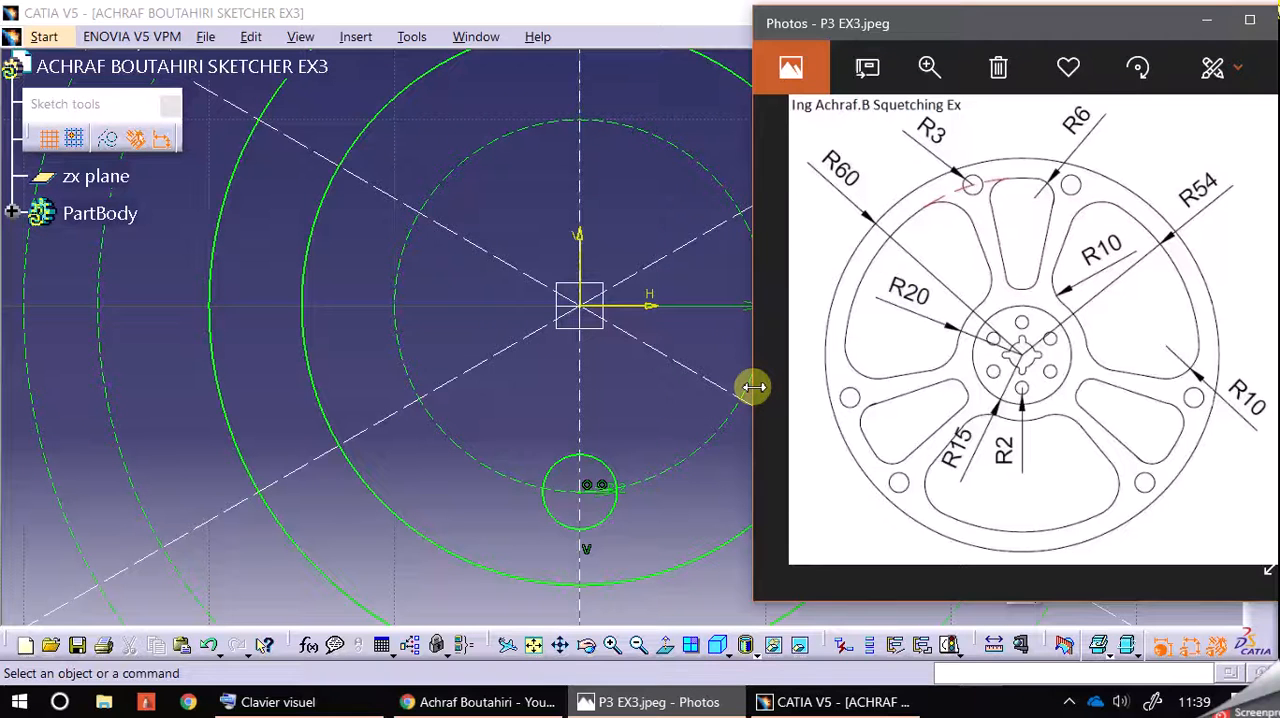
click(626, 400)
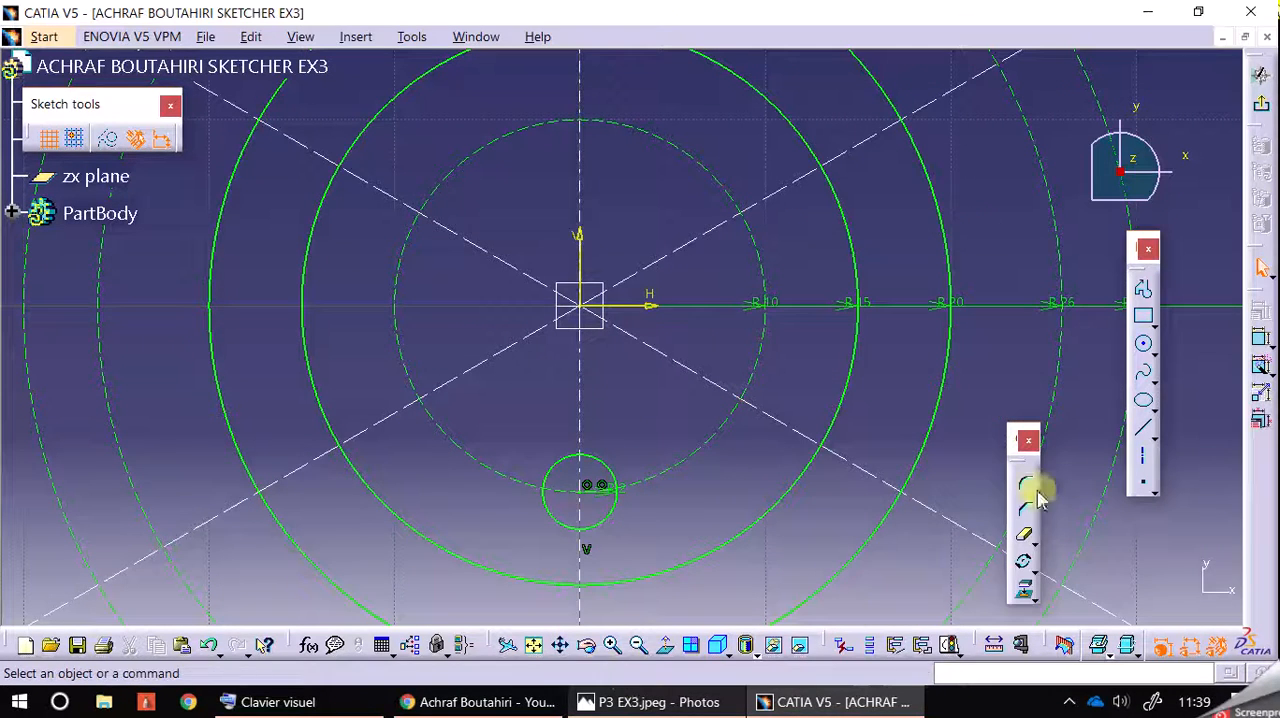
click(1143, 343)
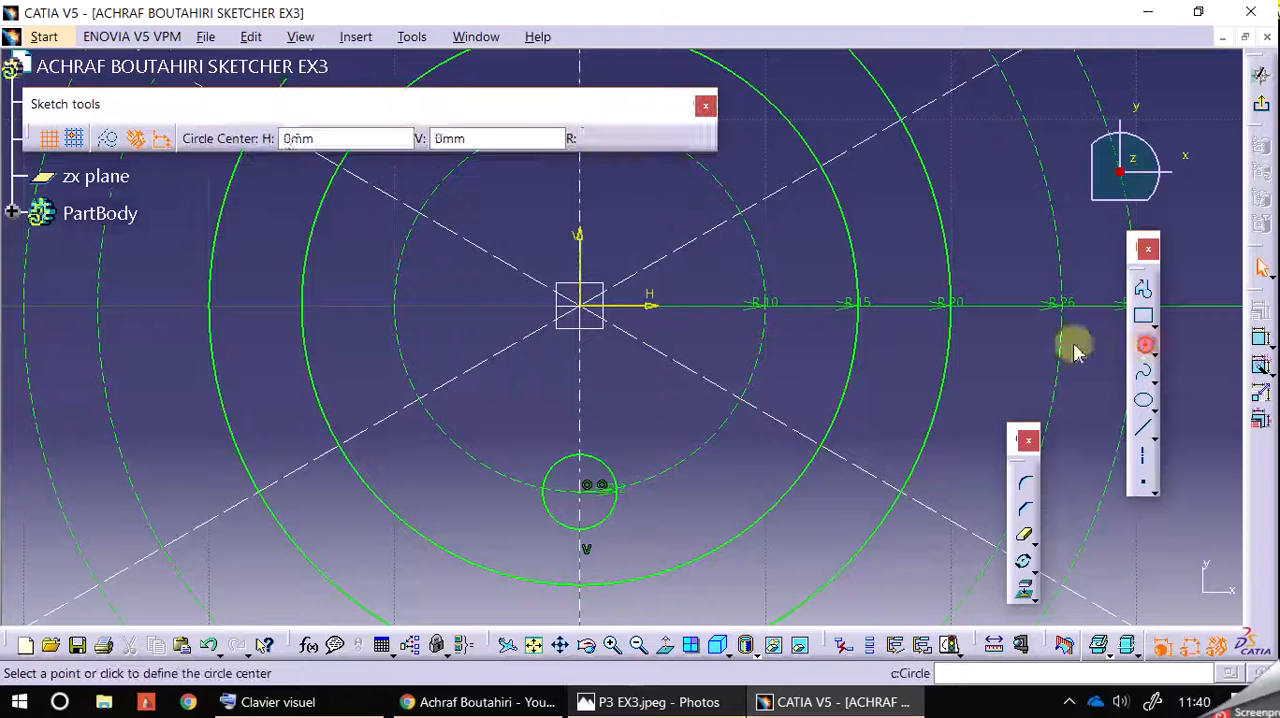
click(581, 305)
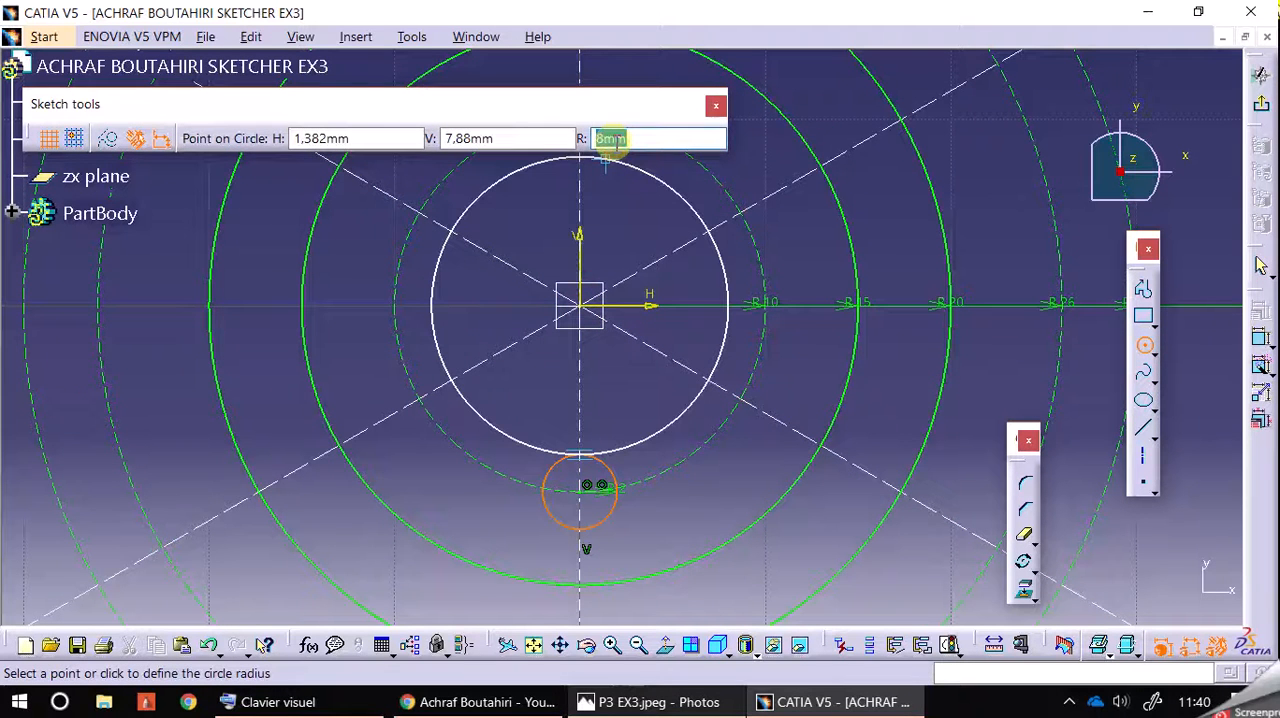
key(Return)
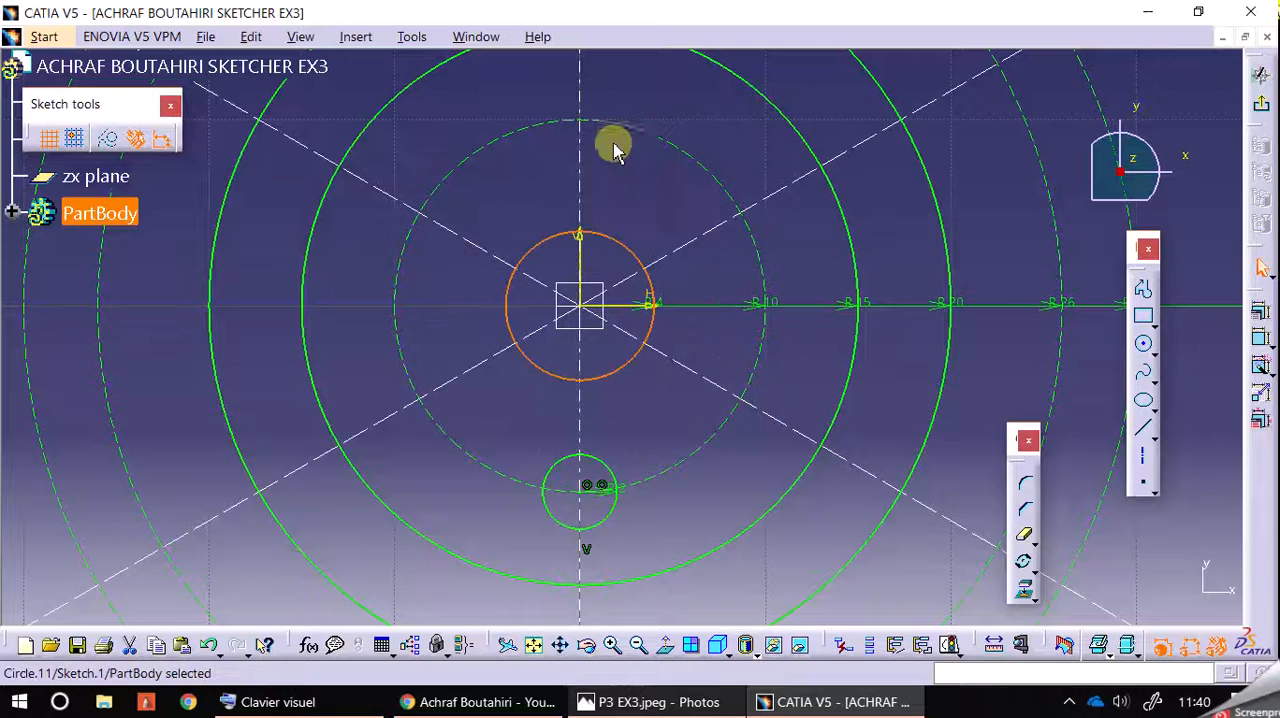
click(615, 161)
Step: Check the central notches in the reference drawing and draw a 1 mm radius circle on the vertical axis about 5.9 mm above the origin
click(652, 702)
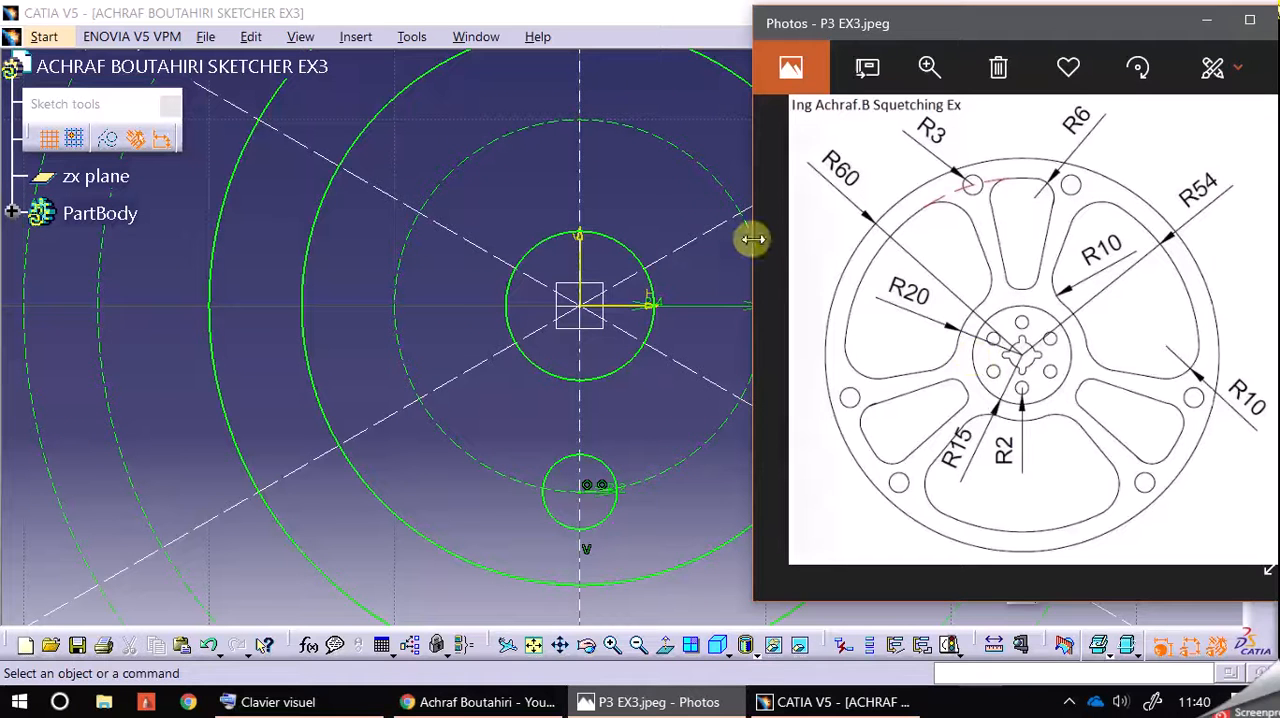
click(670, 195)
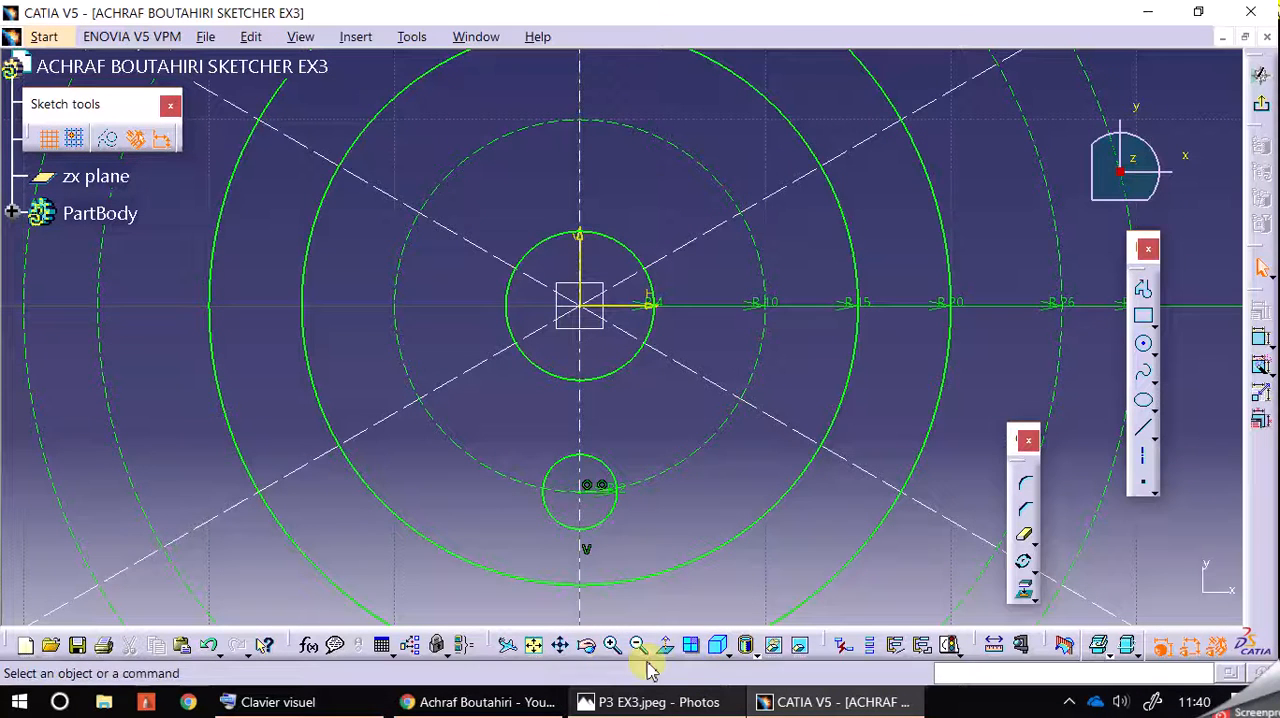
click(1143, 343)
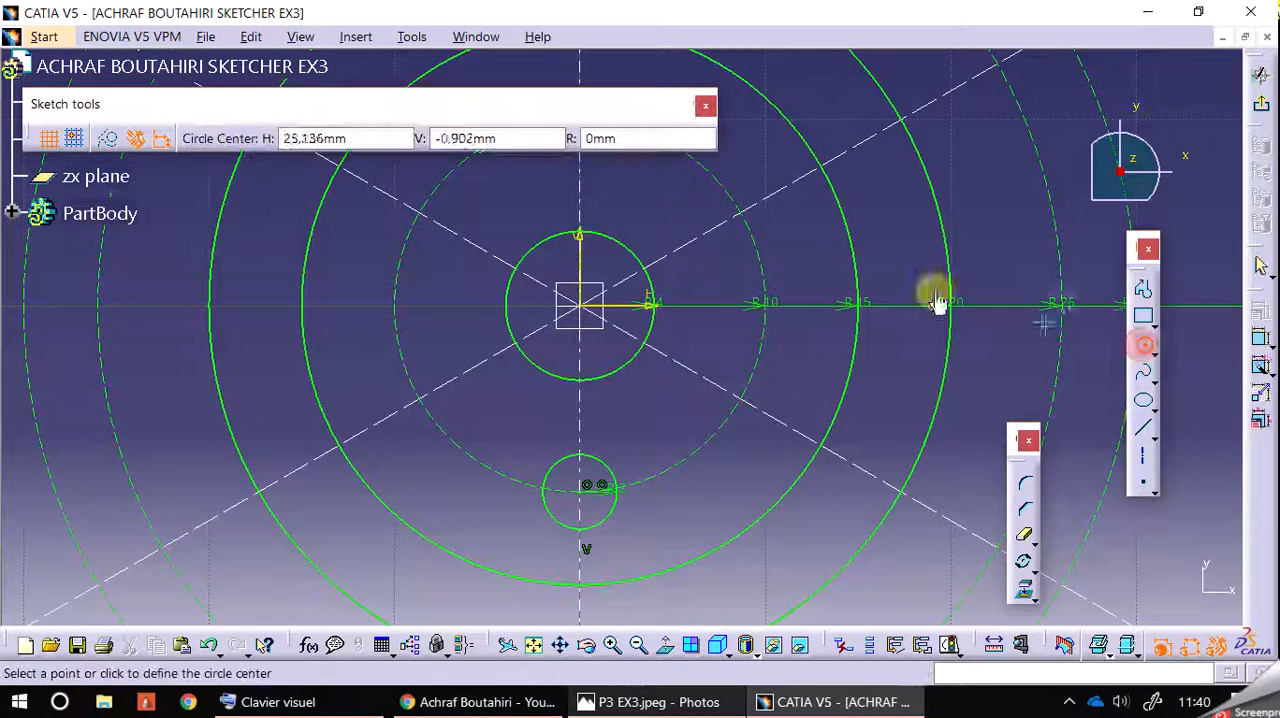
click(579, 196)
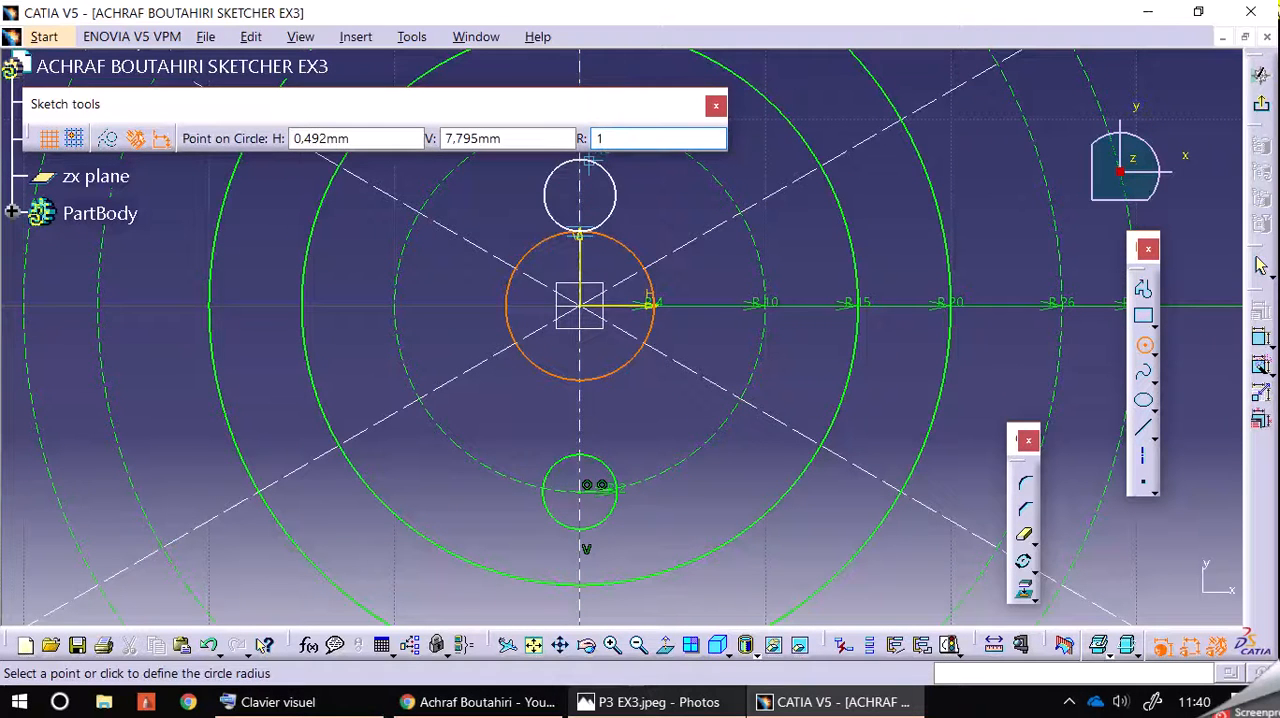
text(1)
key(Return)
click(636, 180)
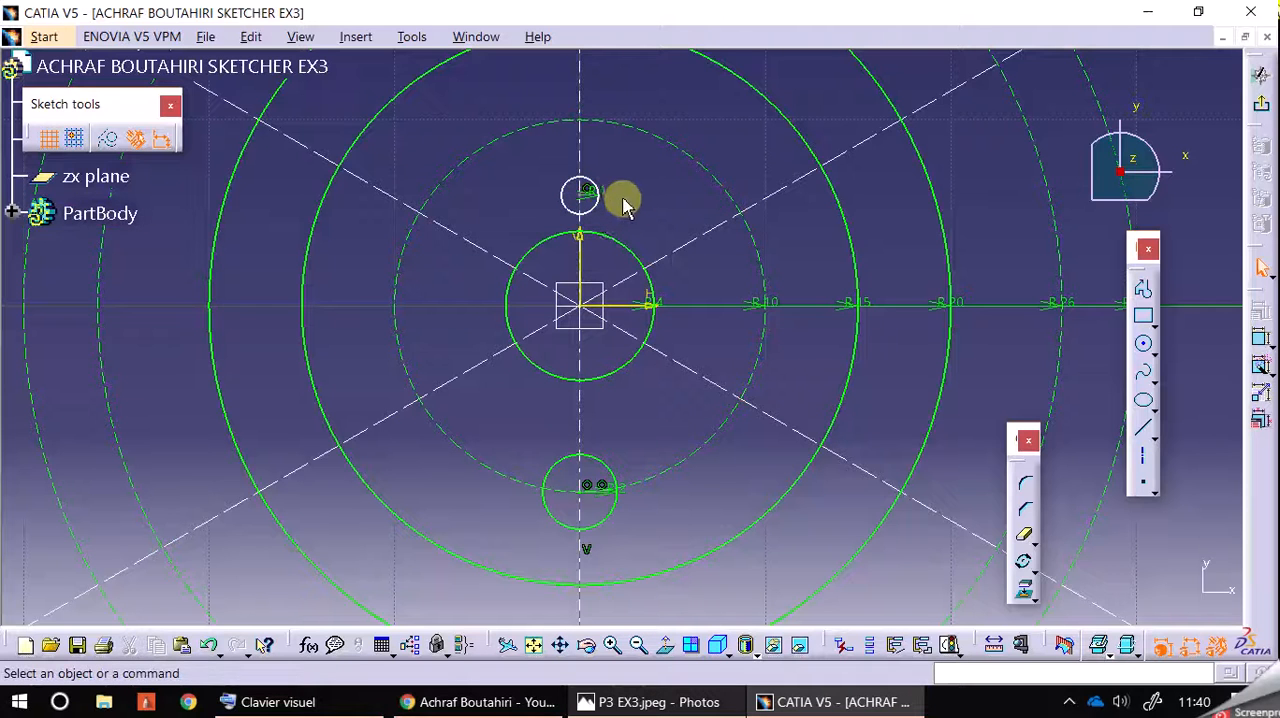
click(1143, 316)
click(612, 645)
mouse_move(654, 131)
middle_down()
mouse_move(751, 257)
mouse_move(748, 320)
middle_up()
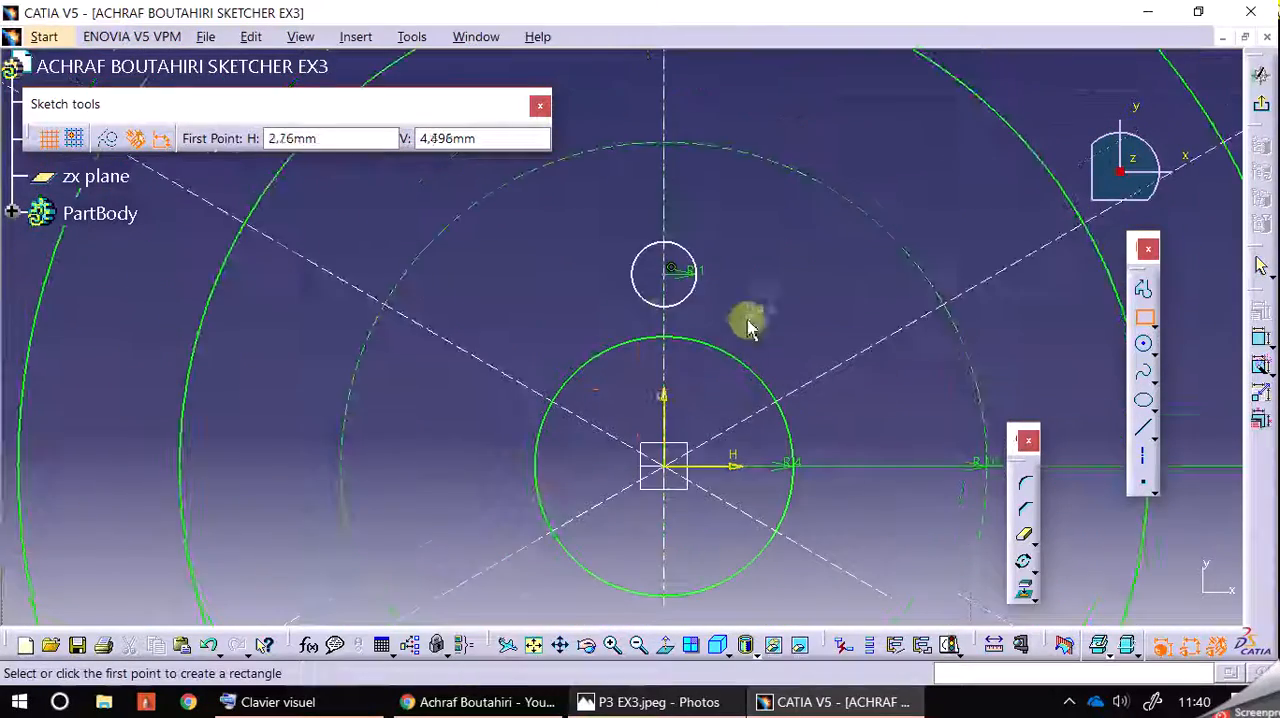
click(697, 277)
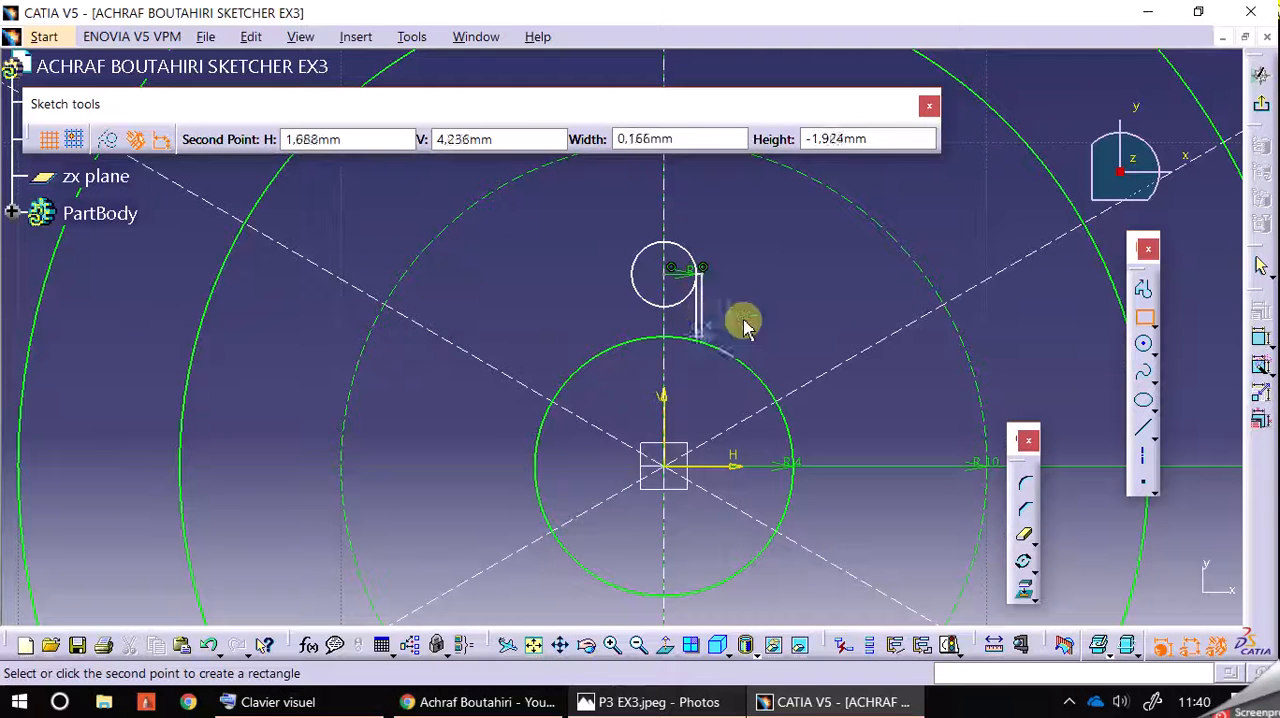
click(1143, 316)
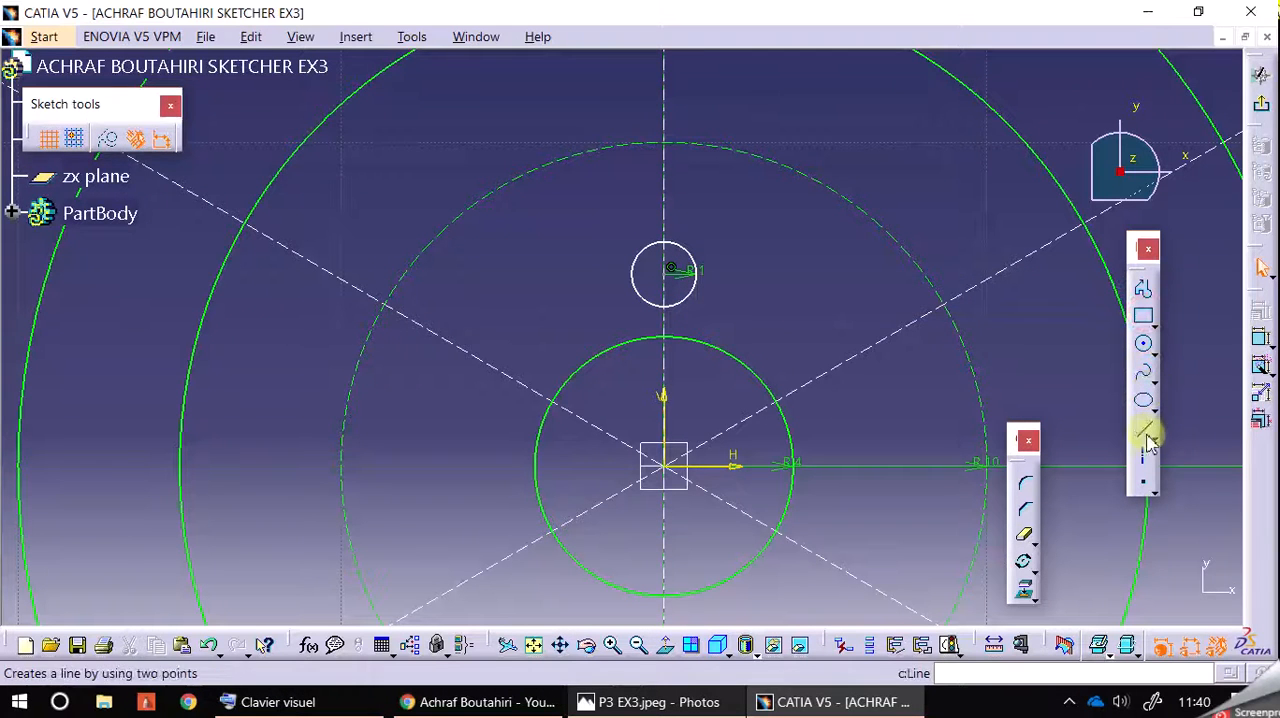
Step: Draw a vertical line about 2.06 mm long from the right side of the R1 circle down to the R4 circle
click(1145, 430)
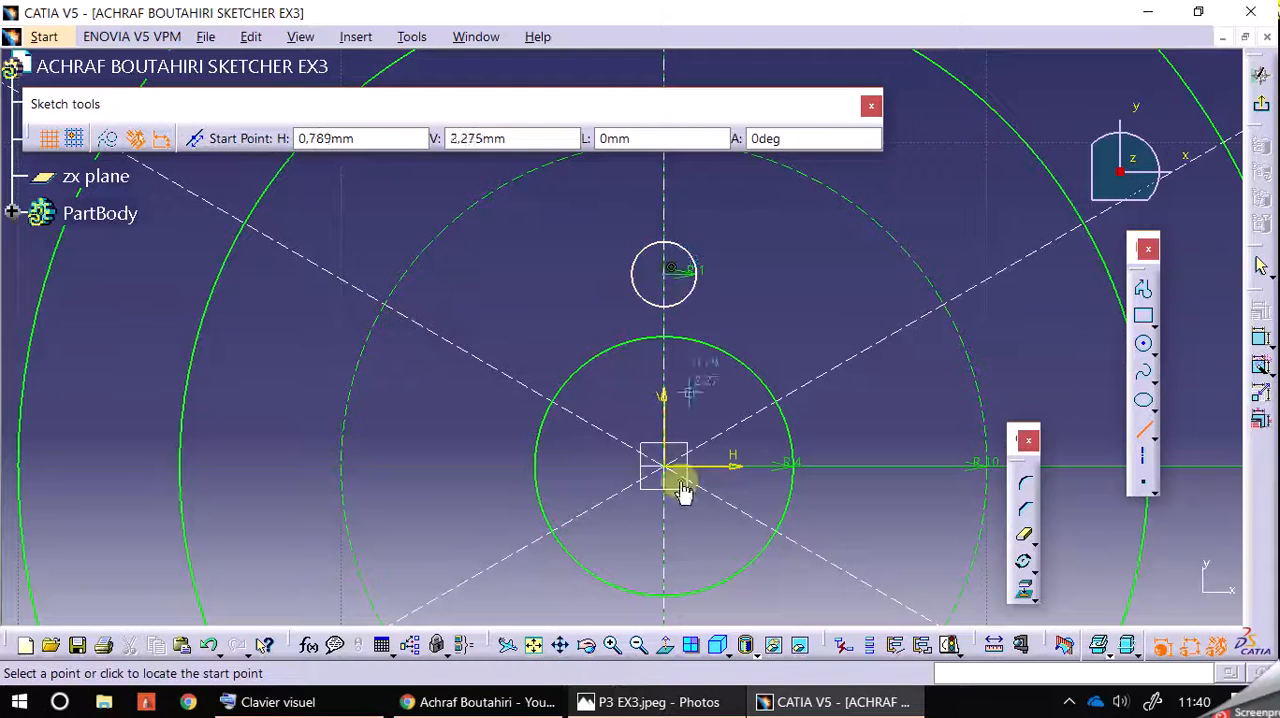
click(619, 642)
middle_drag(837, 230, 837, 315)
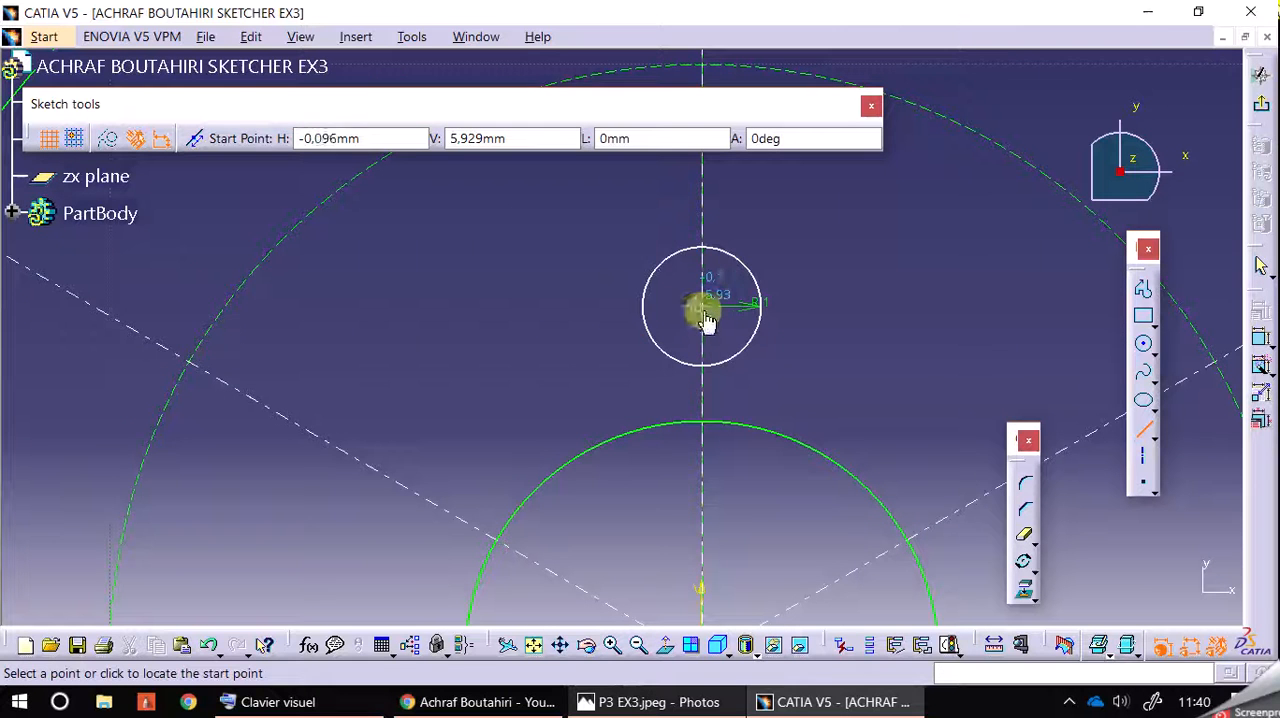
click(762, 303)
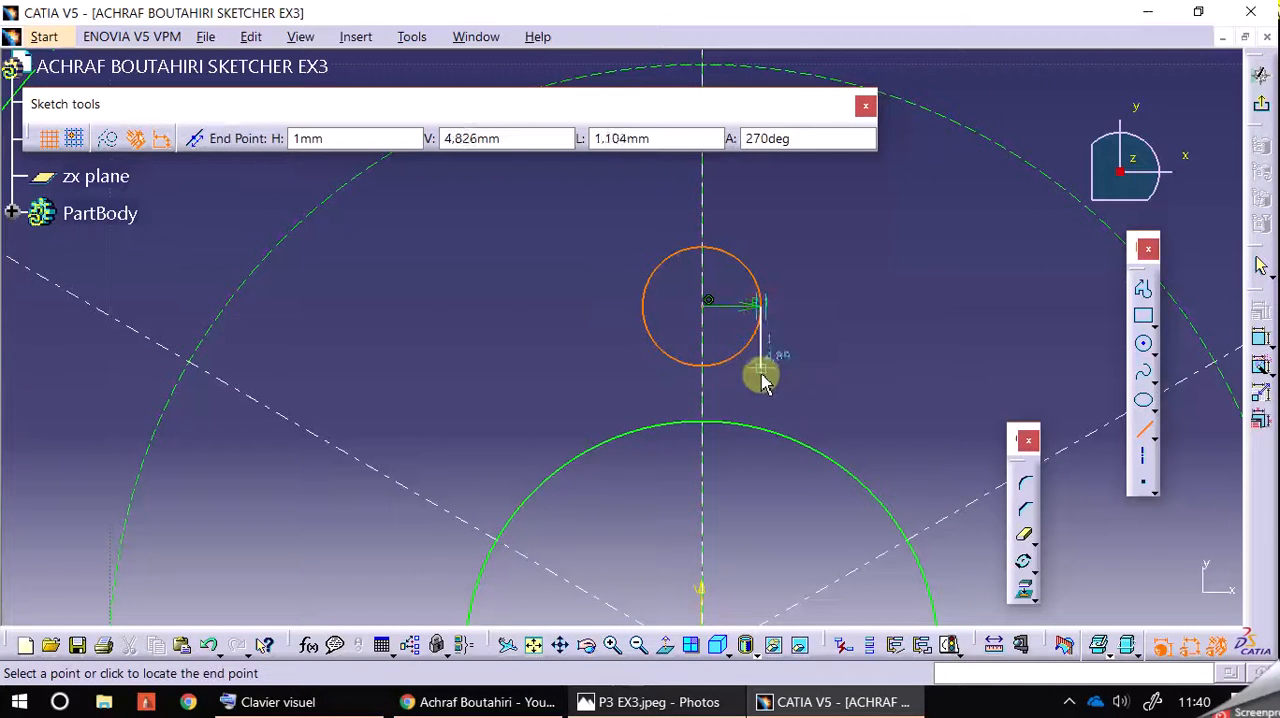
click(762, 434)
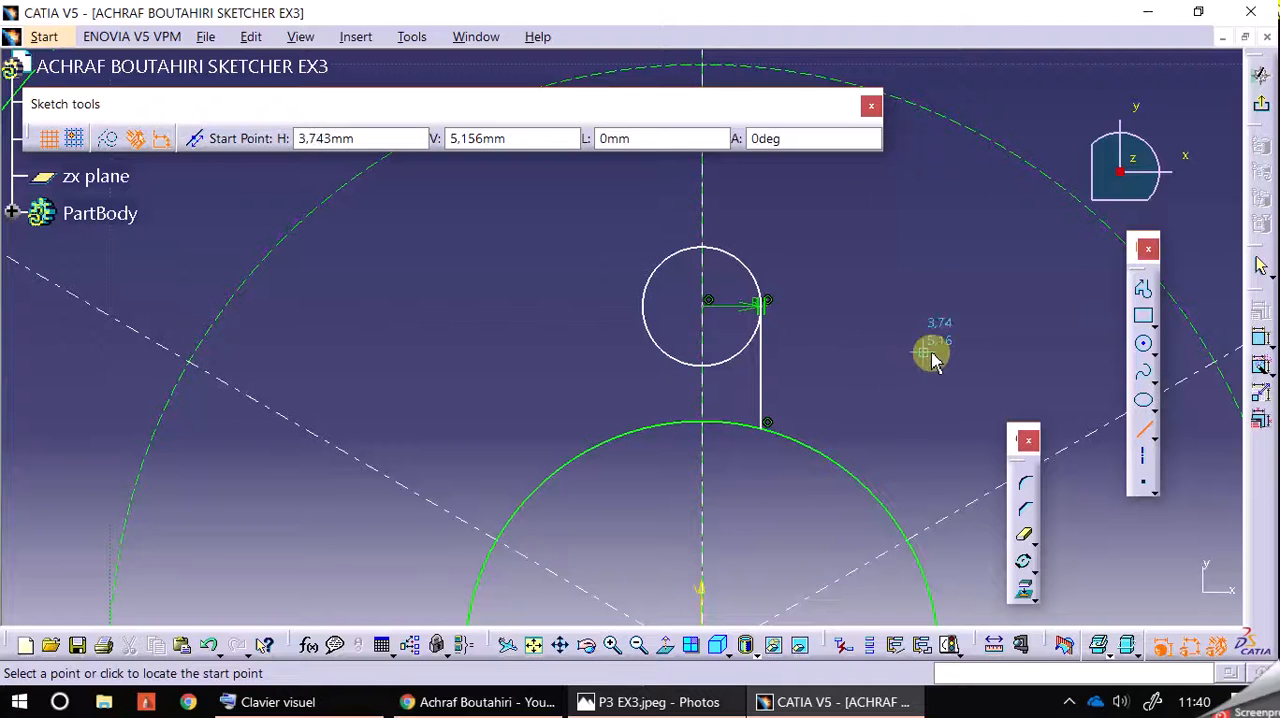
key(Escape)
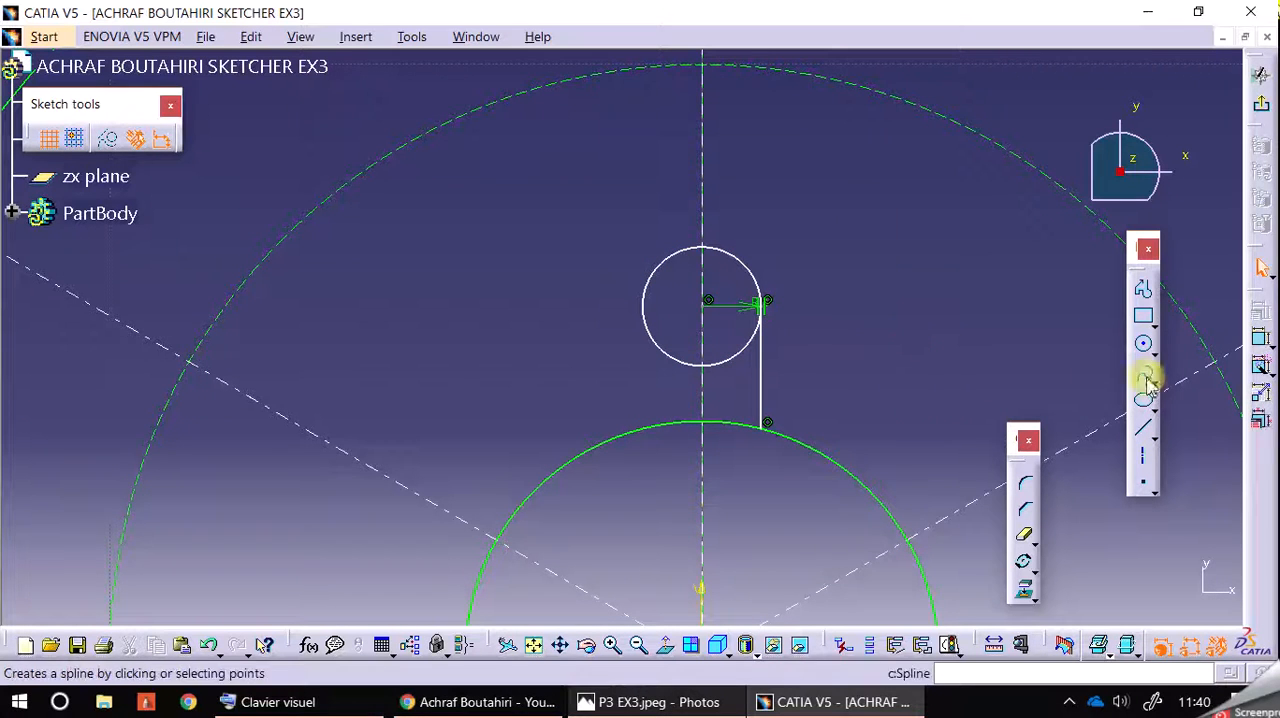
Step: Mirror the short vertical line beside the R1 circle about the vertical axis to form the notch's other side
click(764, 402)
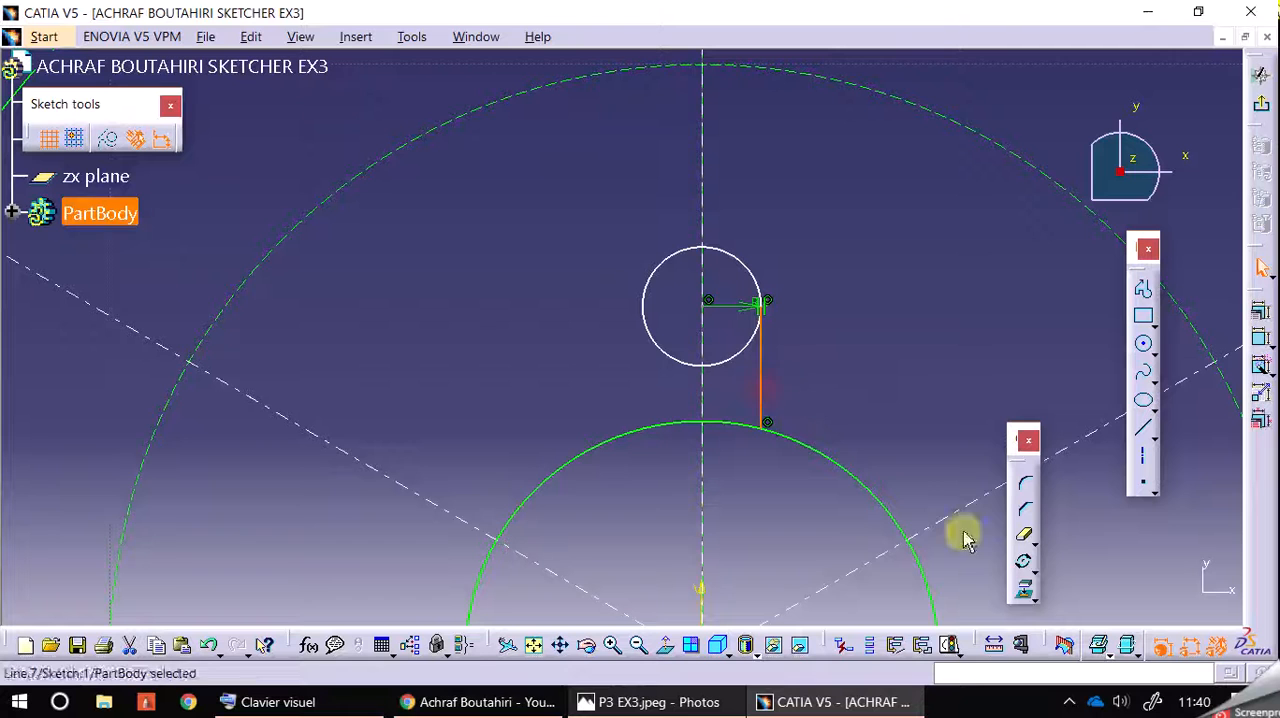
click(1032, 566)
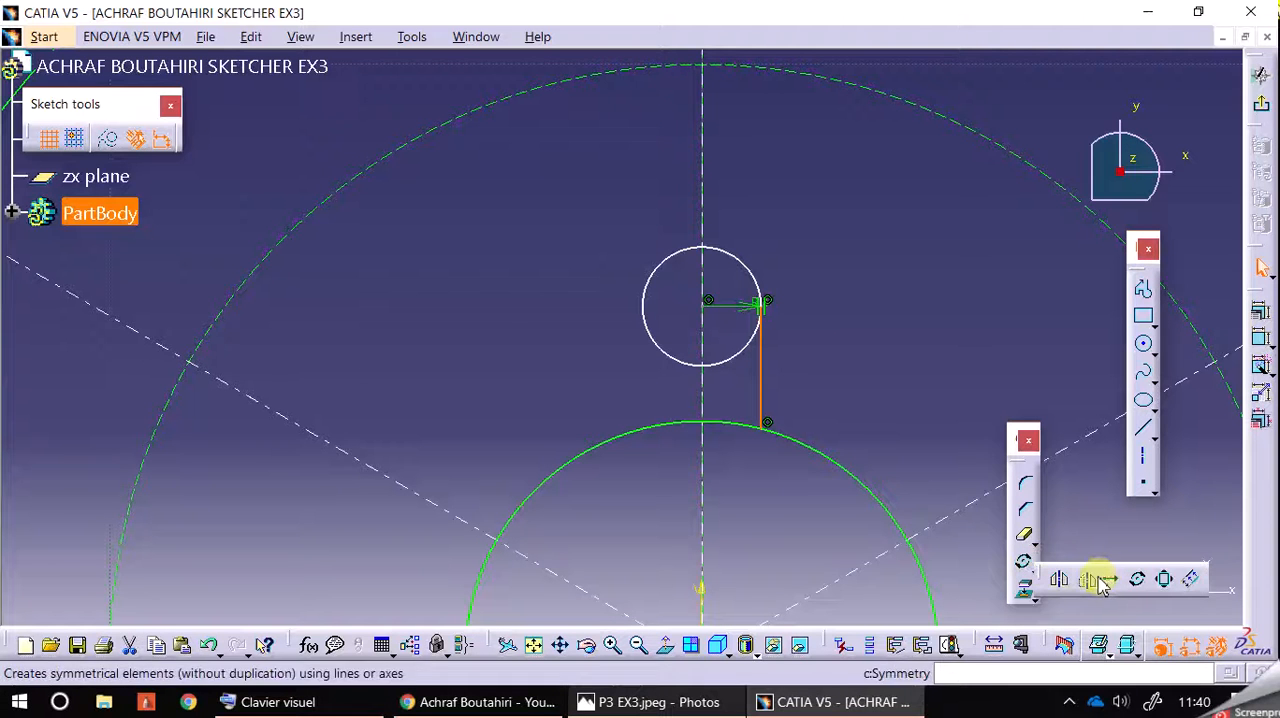
click(1059, 579)
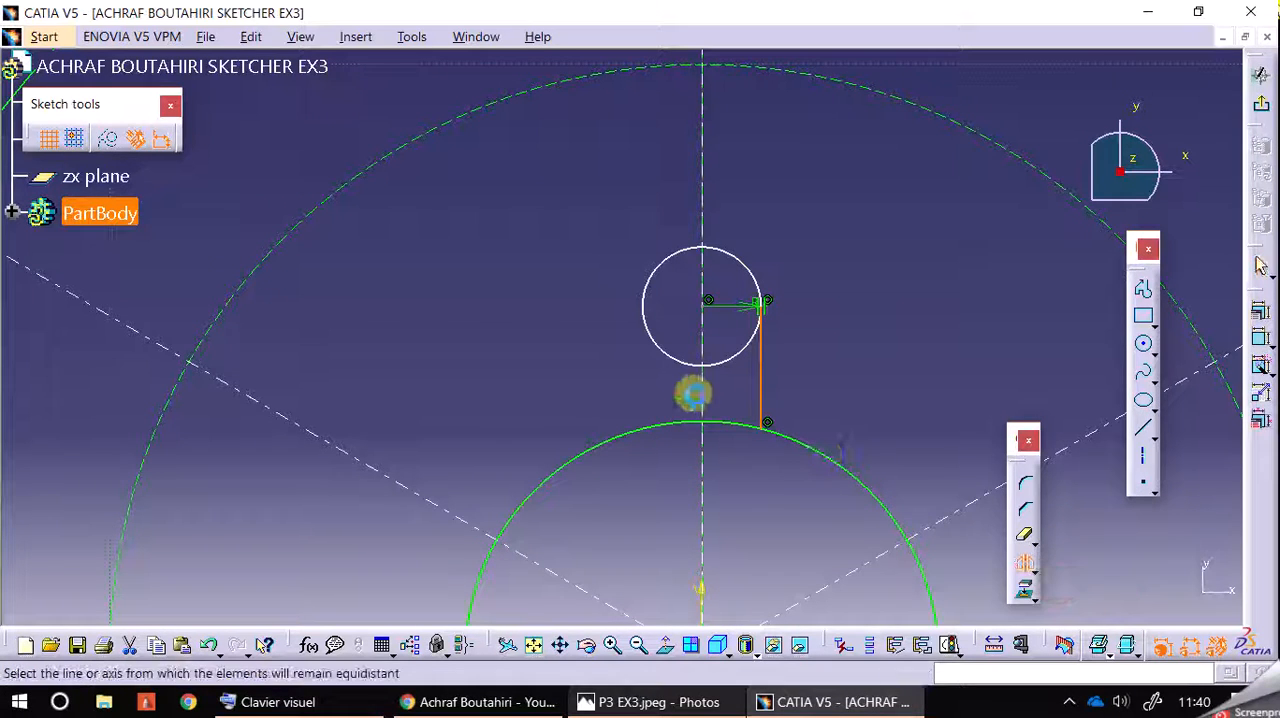
click(703, 400)
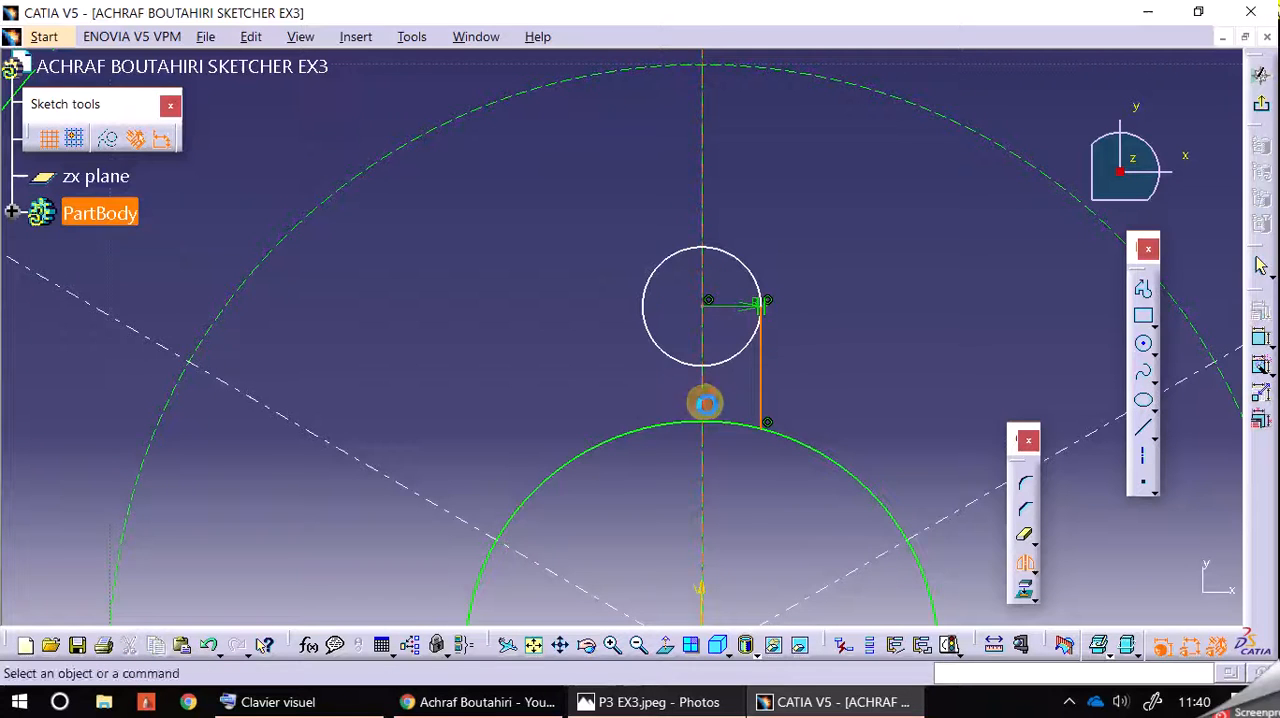
middle_drag(940, 377, 876, 324)
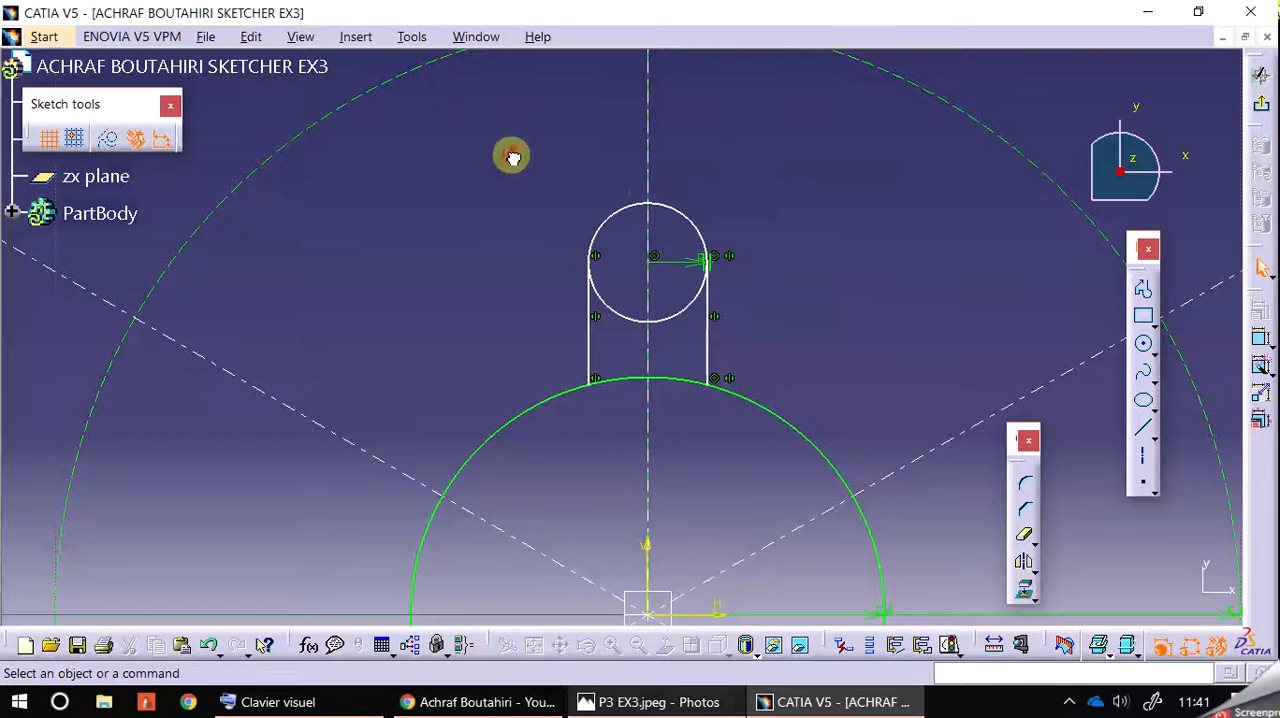
middle_drag(791, 331, 797, 278)
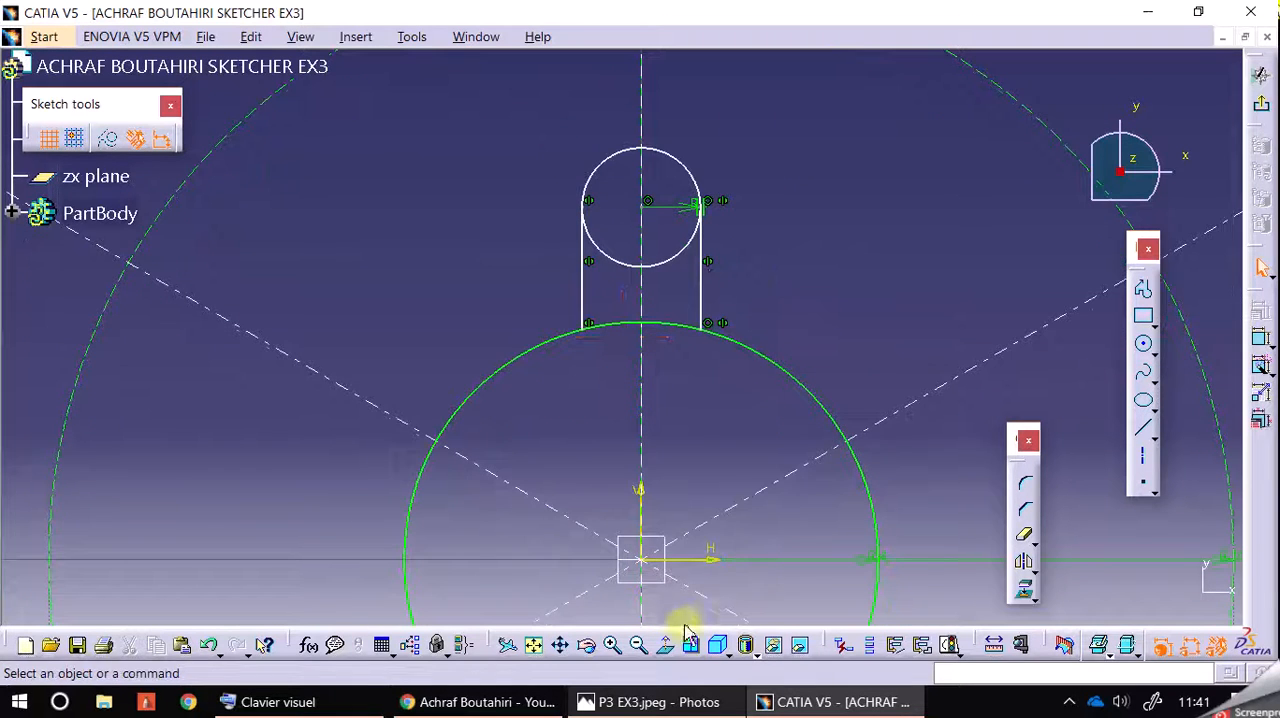
Step: Draw a circle centred on the origin through the R1 circle's centre, about 5.93 mm in radius, and convert it to construction geometry
click(1145, 347)
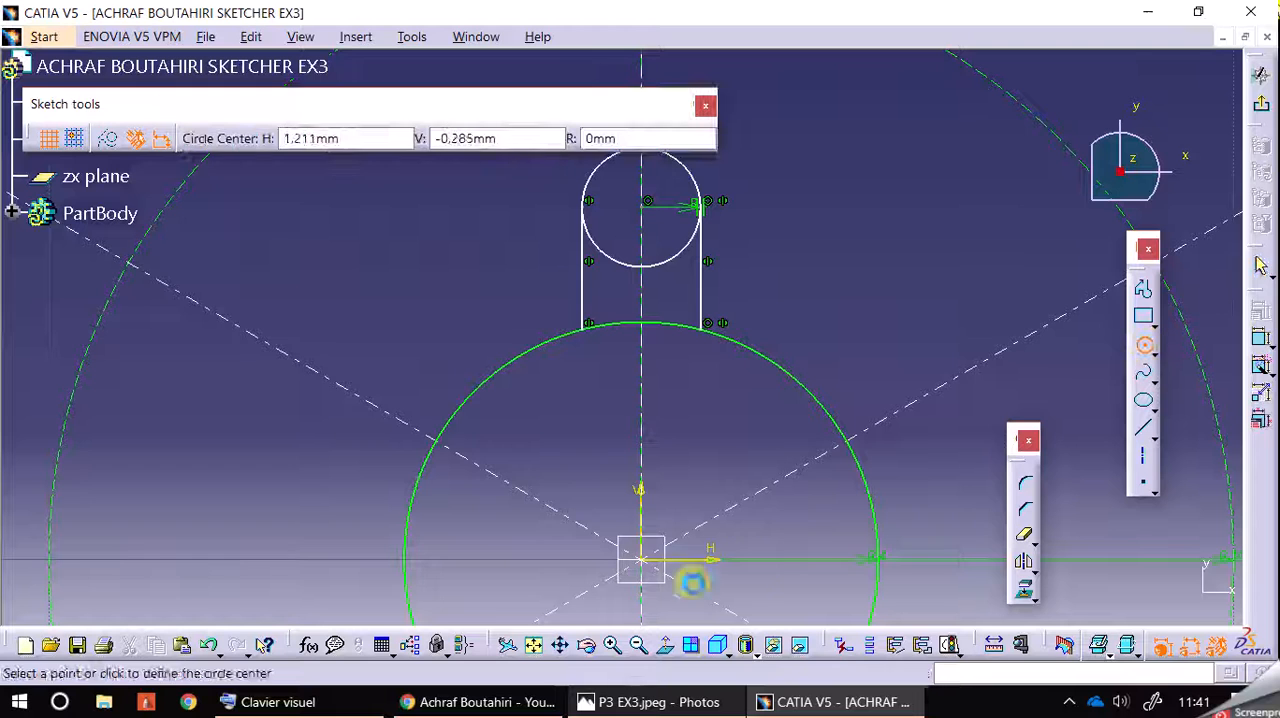
click(643, 566)
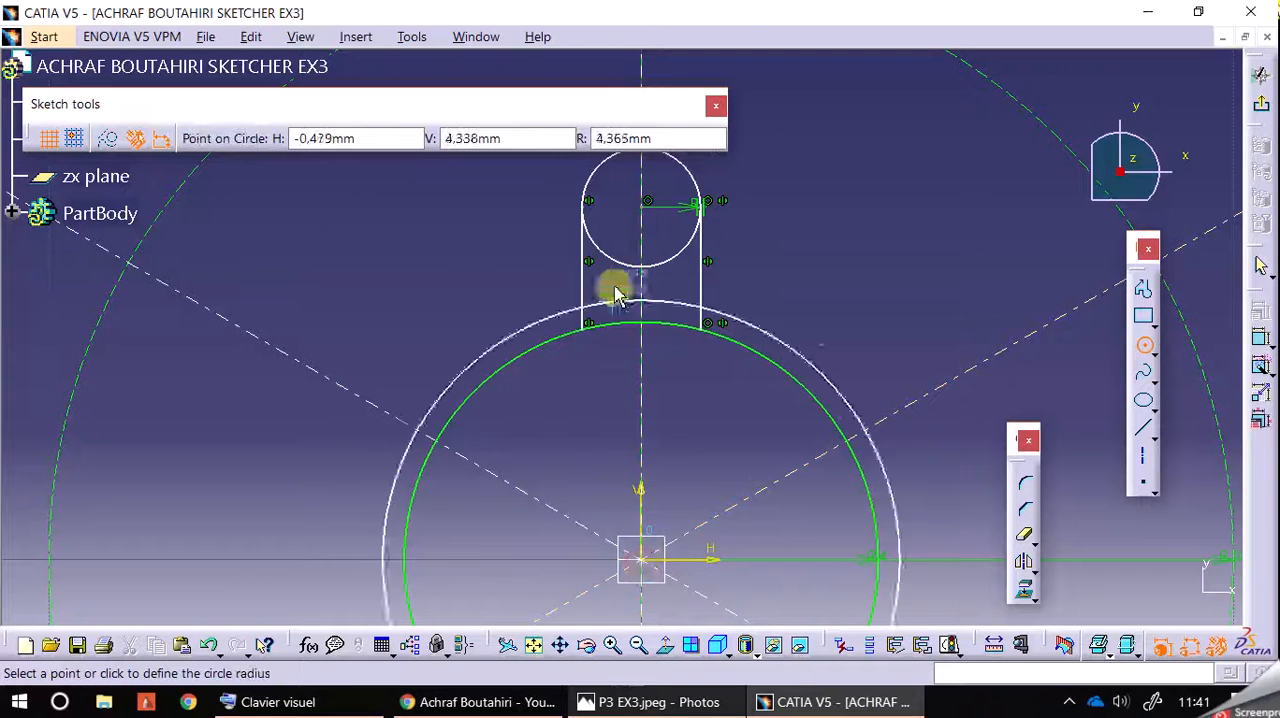
click(645, 213)
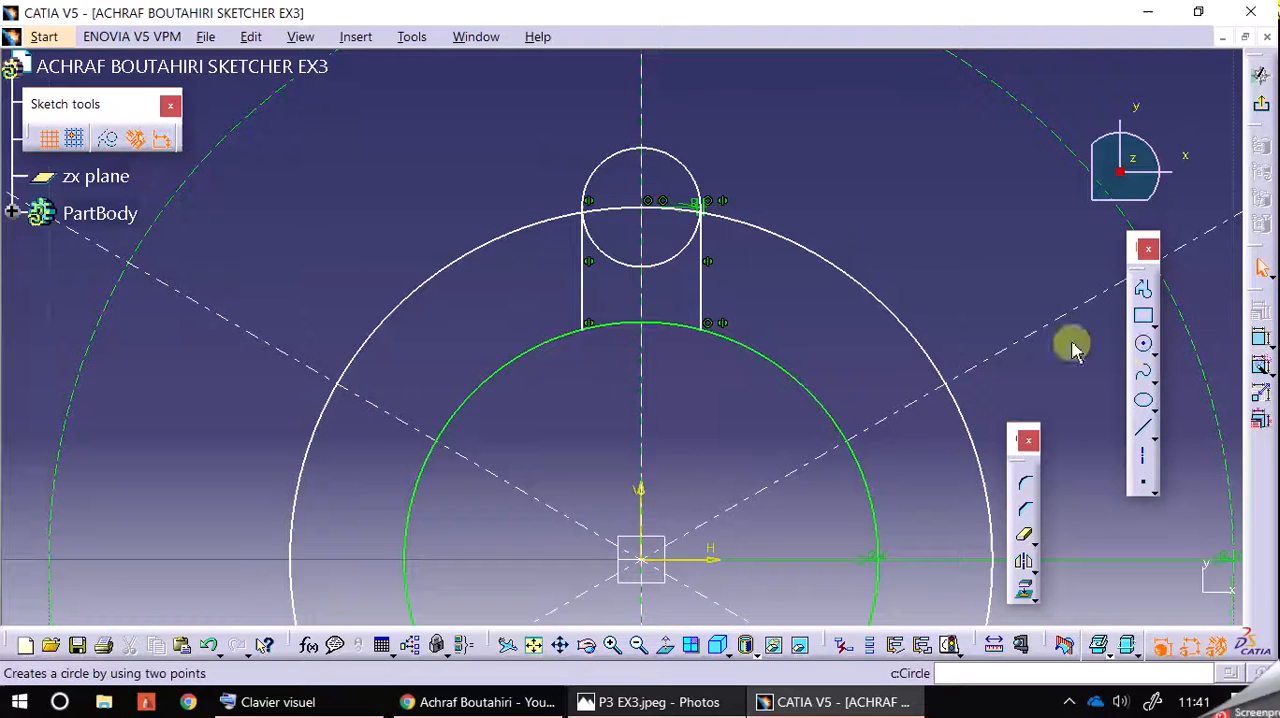
click(869, 298)
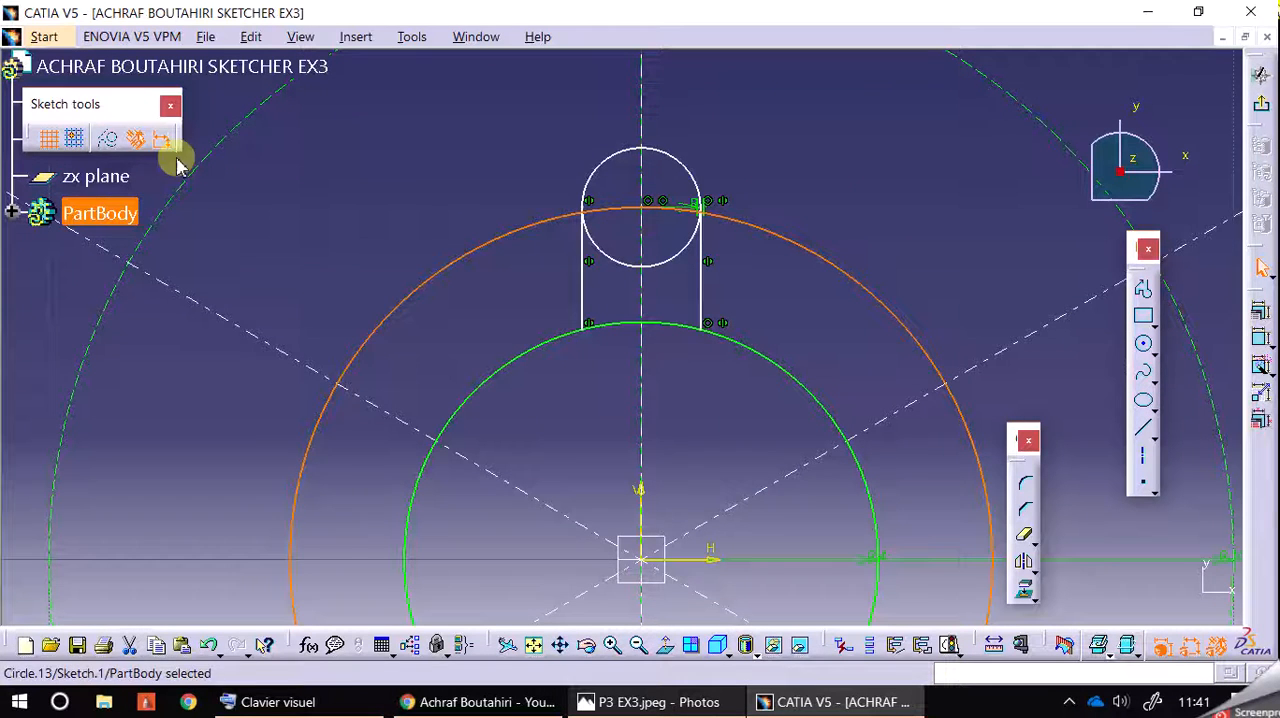
click(110, 138)
click(770, 148)
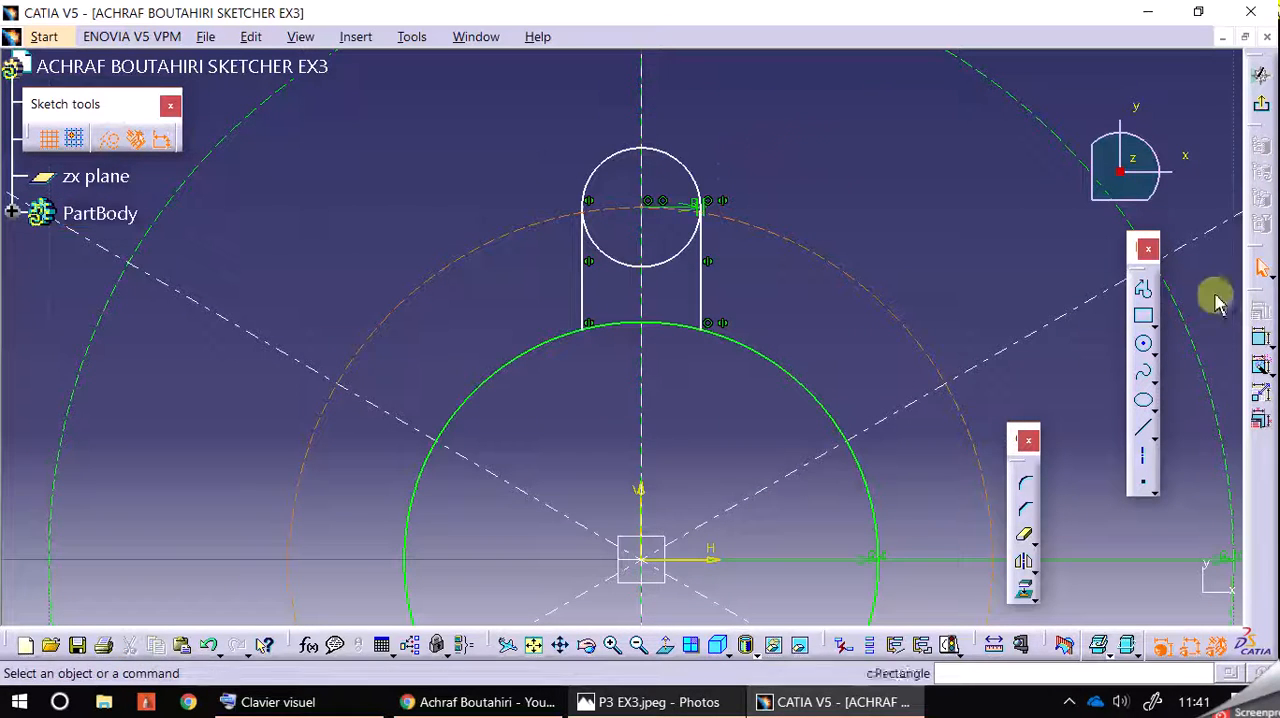
Step: Dimension the new construction circle through the R1 circle's centre as a radius and set it to 5 mm
click(1256, 340)
click(855, 288)
click(886, 177)
double_click(886, 175)
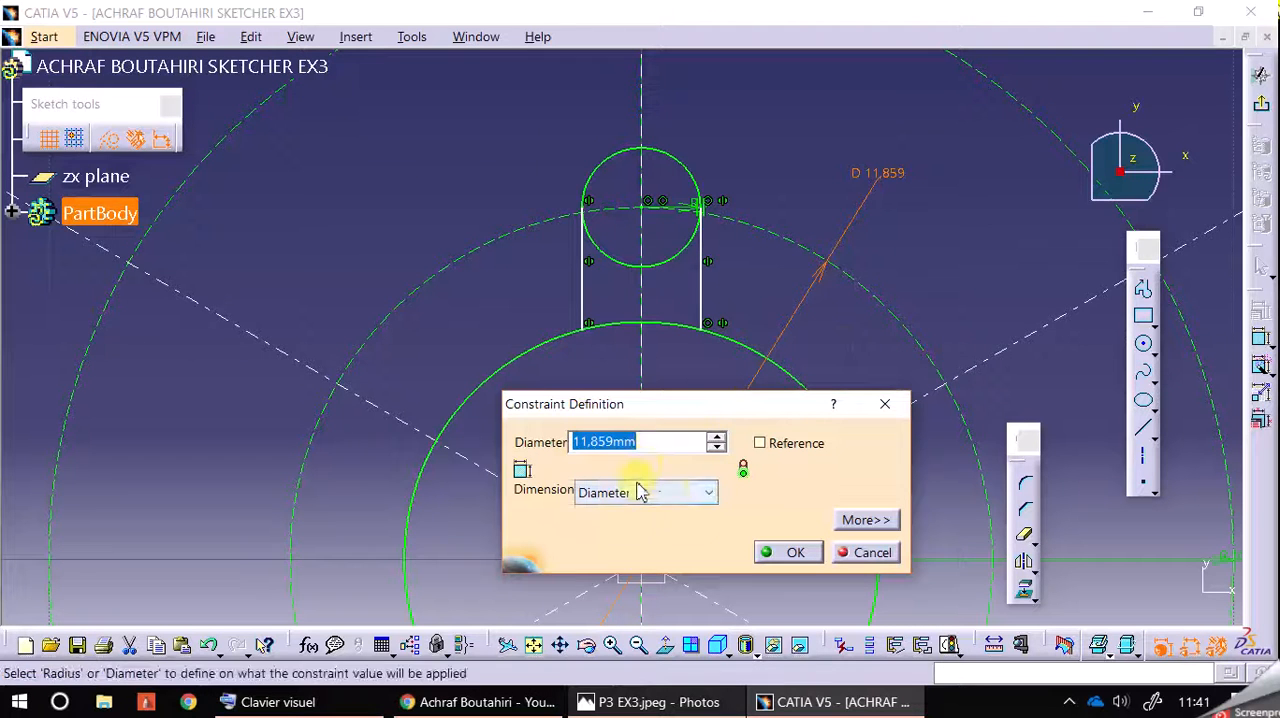
click(665, 495)
click(656, 516)
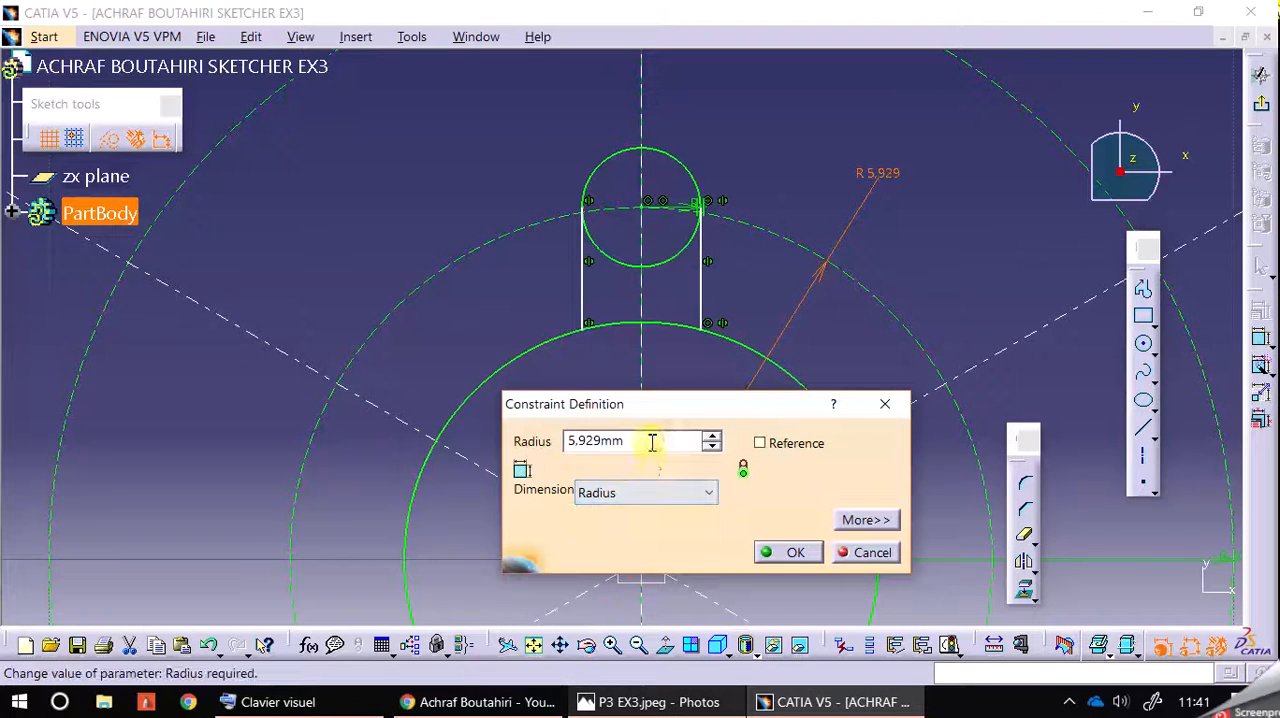
click(780, 552)
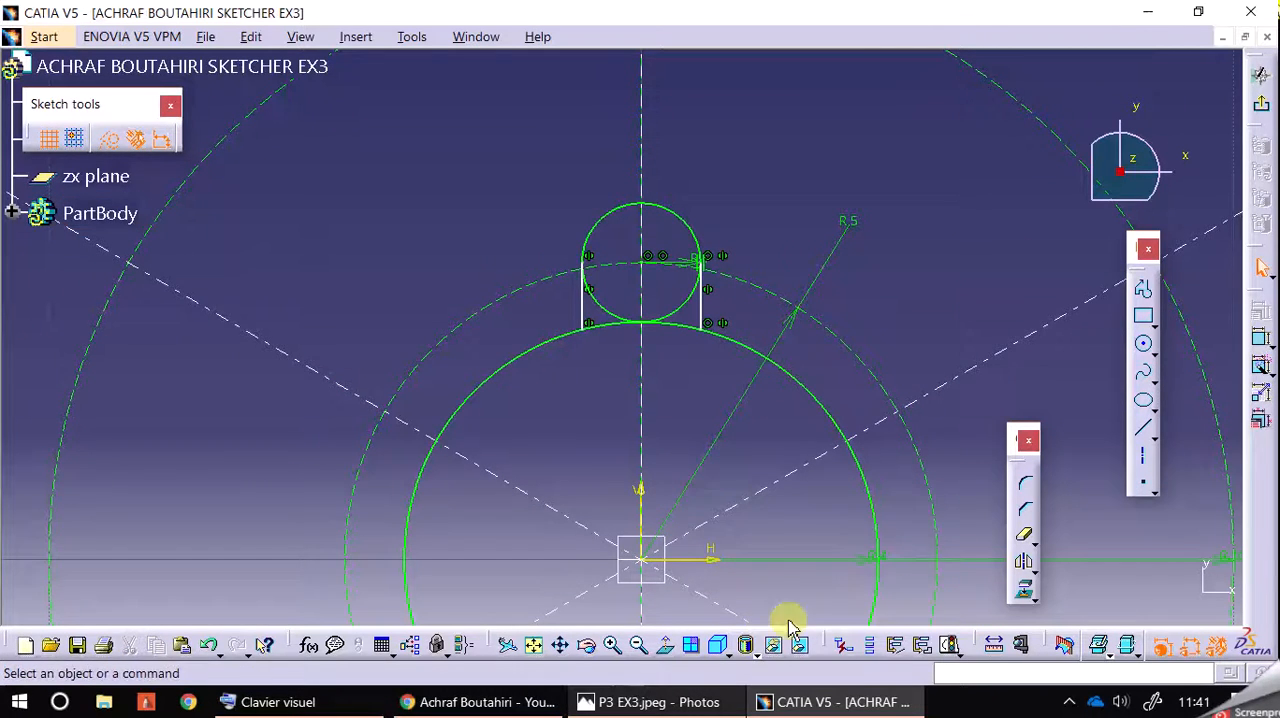
Step: Test the freedom of the notch's right side line and apply a Vertical constraint to it
click(640, 646)
click(646, 650)
click(615, 647)
click(621, 648)
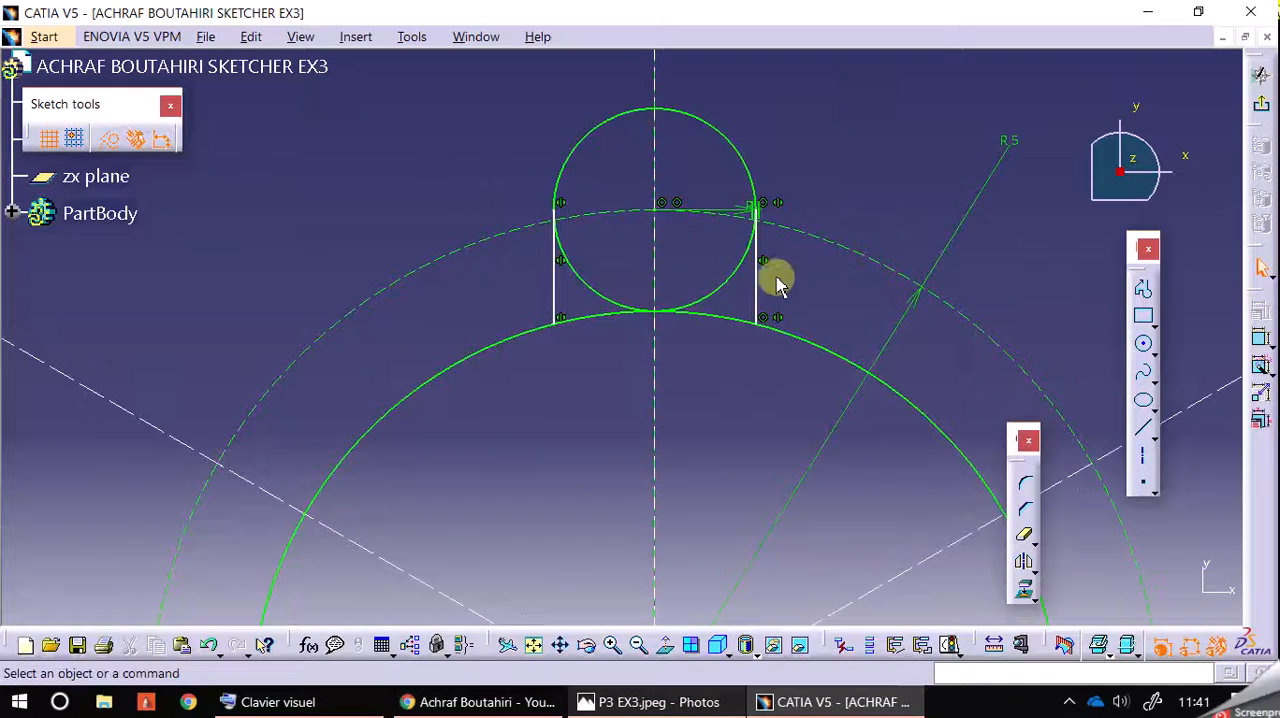
mouse_move(762, 295)
mouse_down()
mouse_move(791, 297)
mouse_move(743, 277)
mouse_move(754, 287)
mouse_up()
click(824, 155)
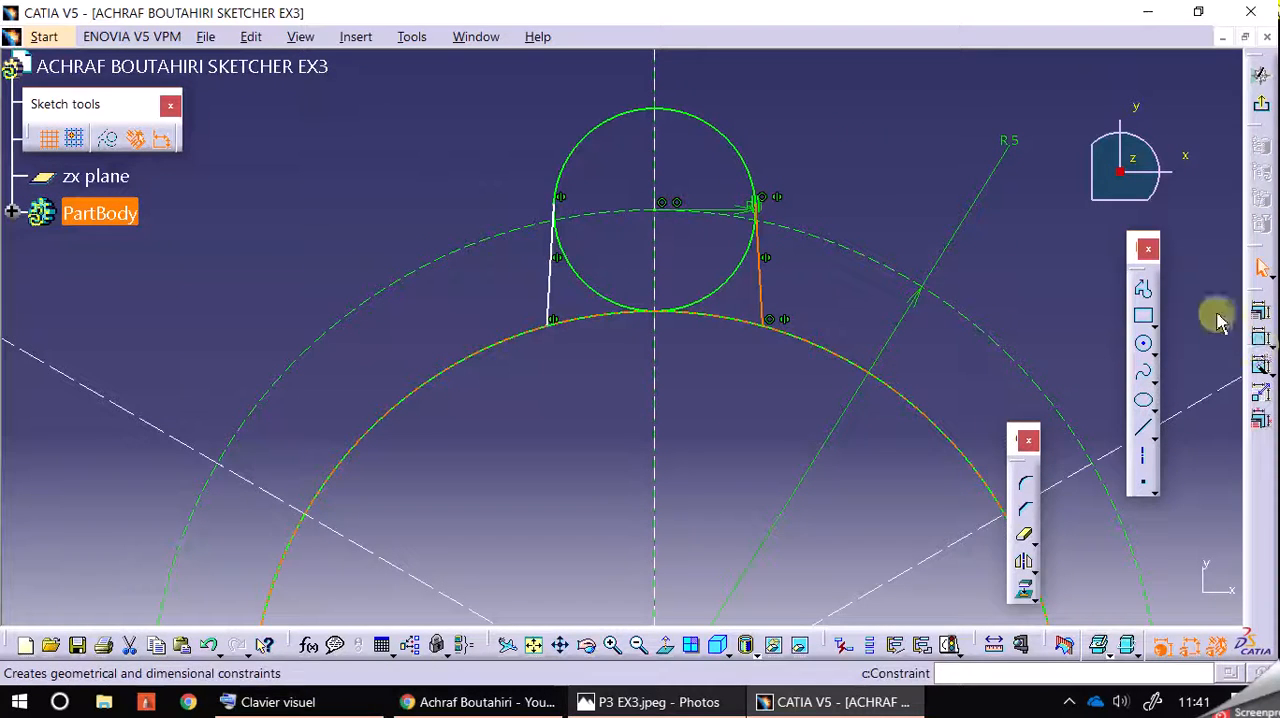
click(1259, 310)
click(972, 539)
click(930, 600)
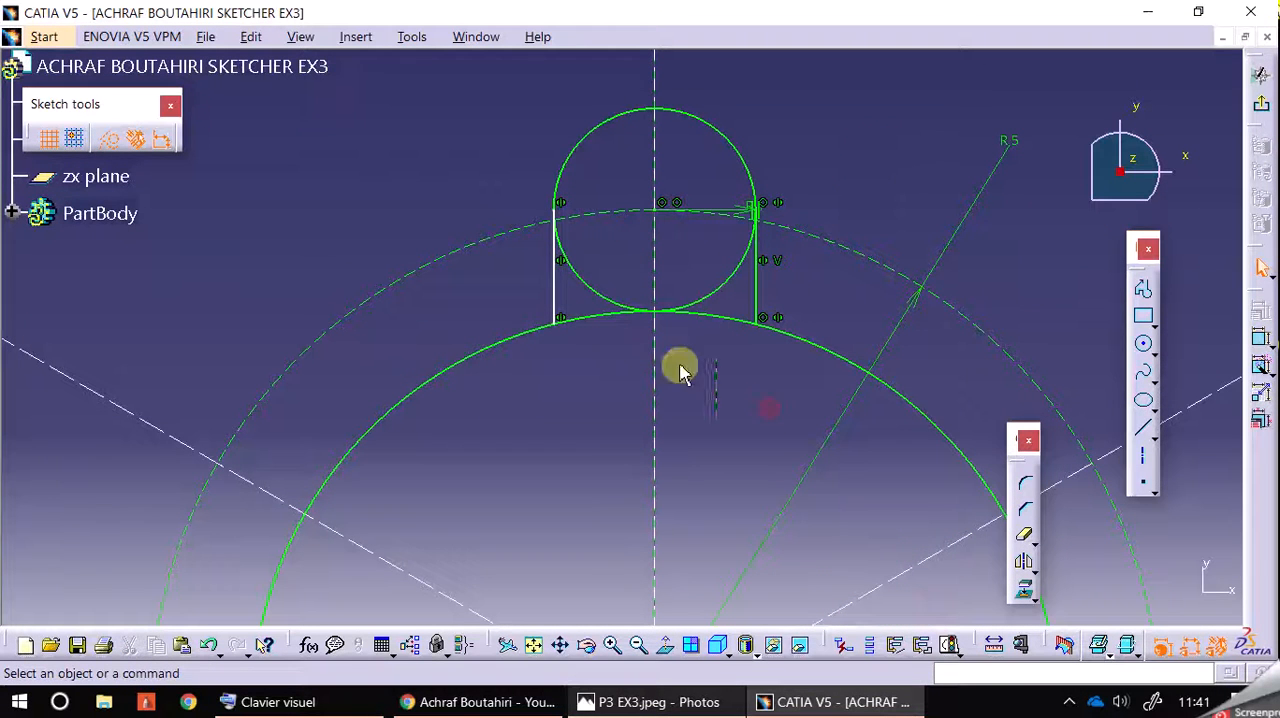
Step: Pull the notch's left side line to test its freedom, then constrain the mirror axis line coincident with the sketch's vertical axis
drag(553, 284, 460, 274)
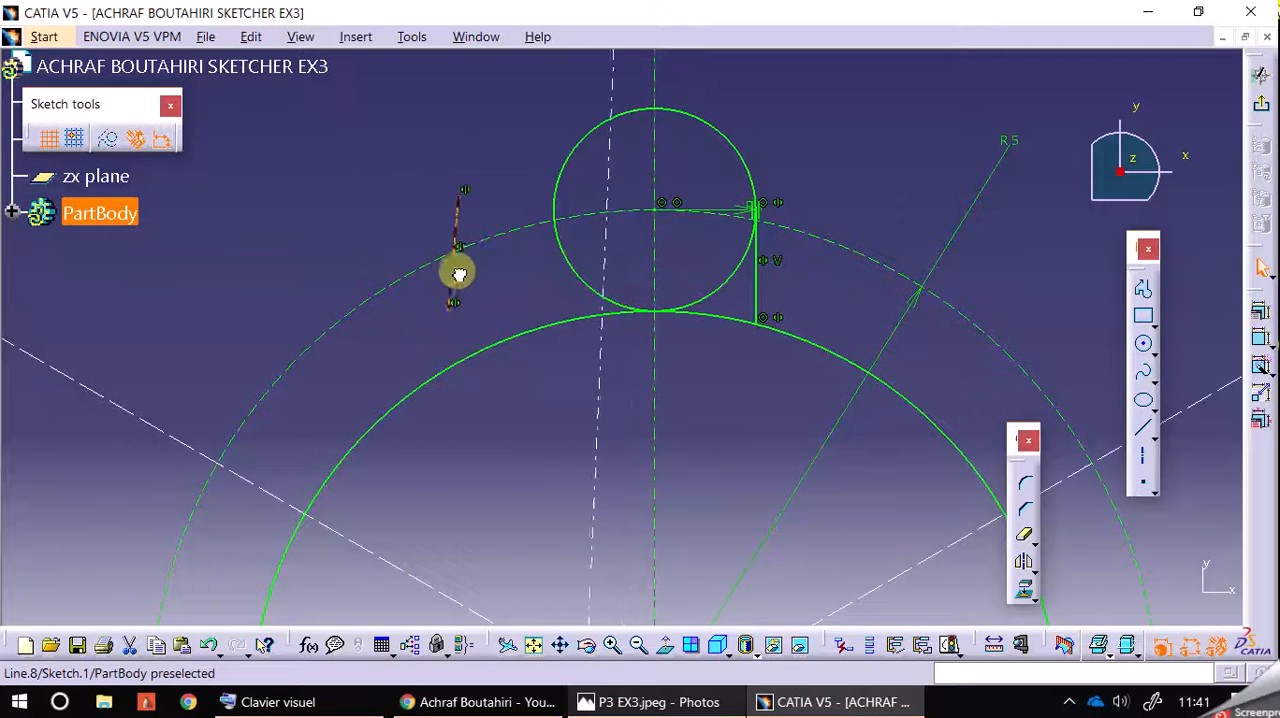
click(598, 422)
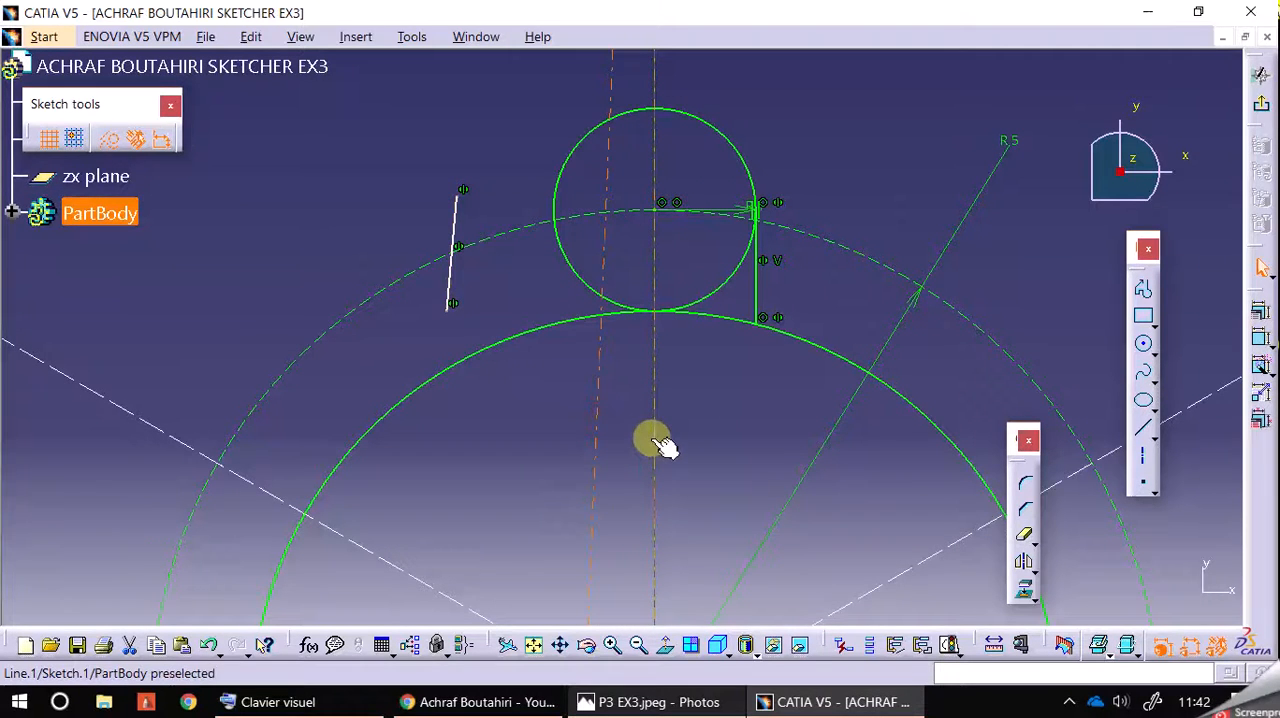
ctrl+click(660, 438)
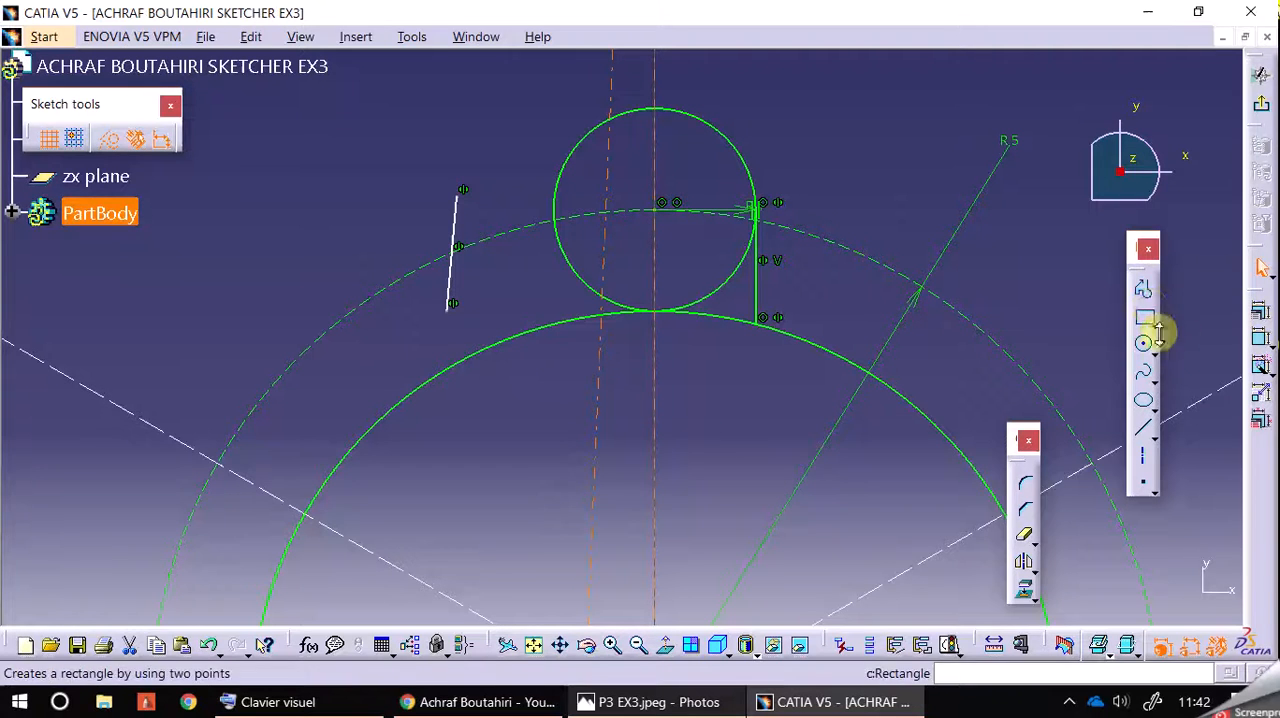
click(1259, 315)
click(990, 389)
click(930, 600)
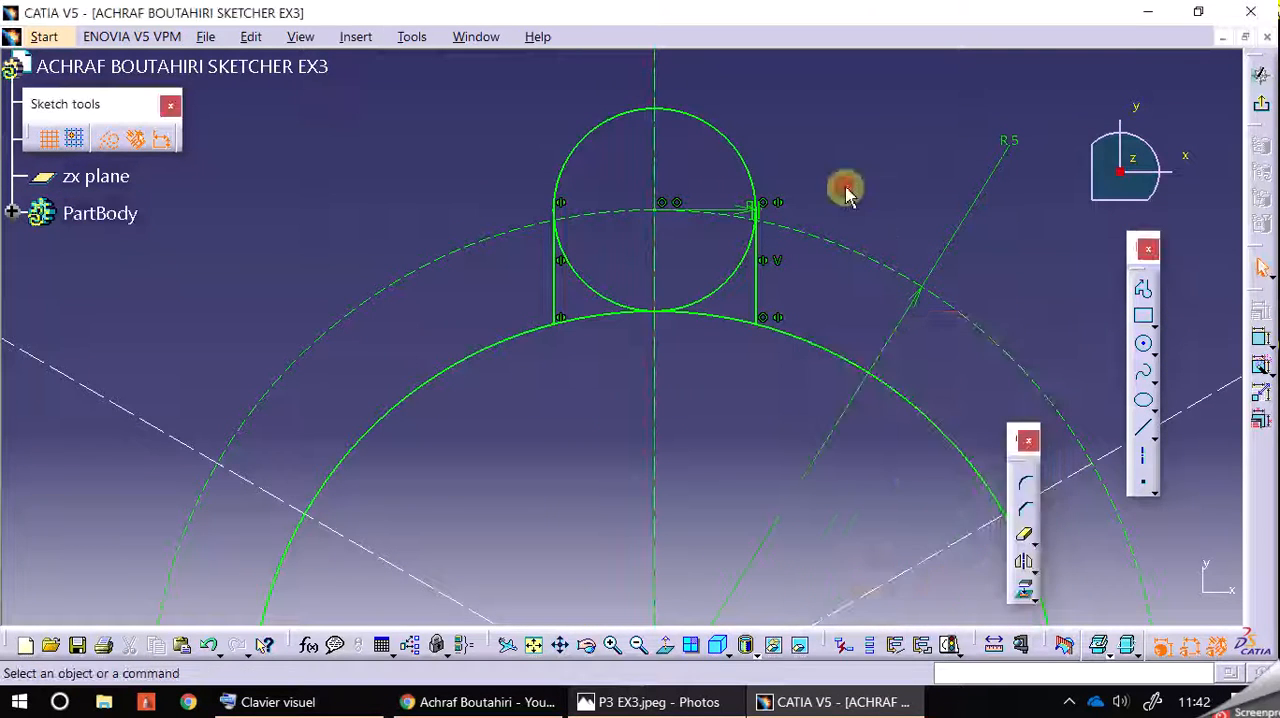
Step: Quick Trim the lower half of the R1 circle and the R4 circle's arc between the two side lines to open the notch
click(1023, 535)
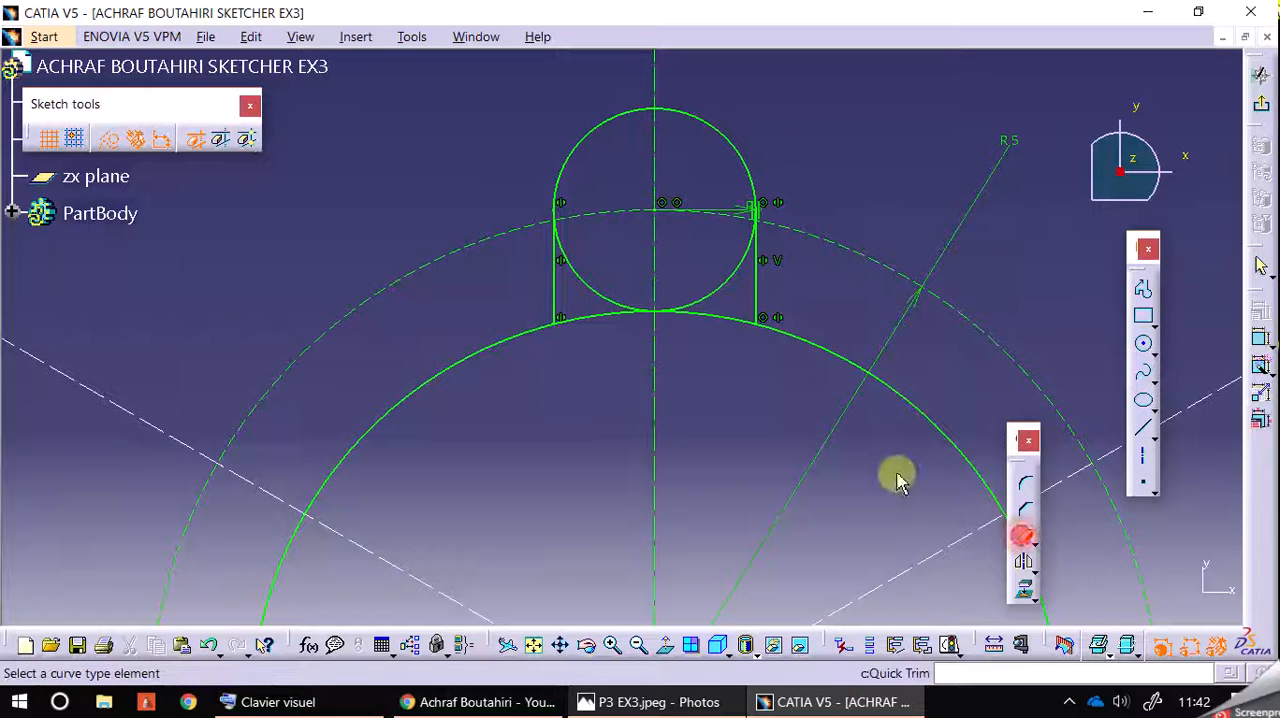
click(700, 296)
click(591, 289)
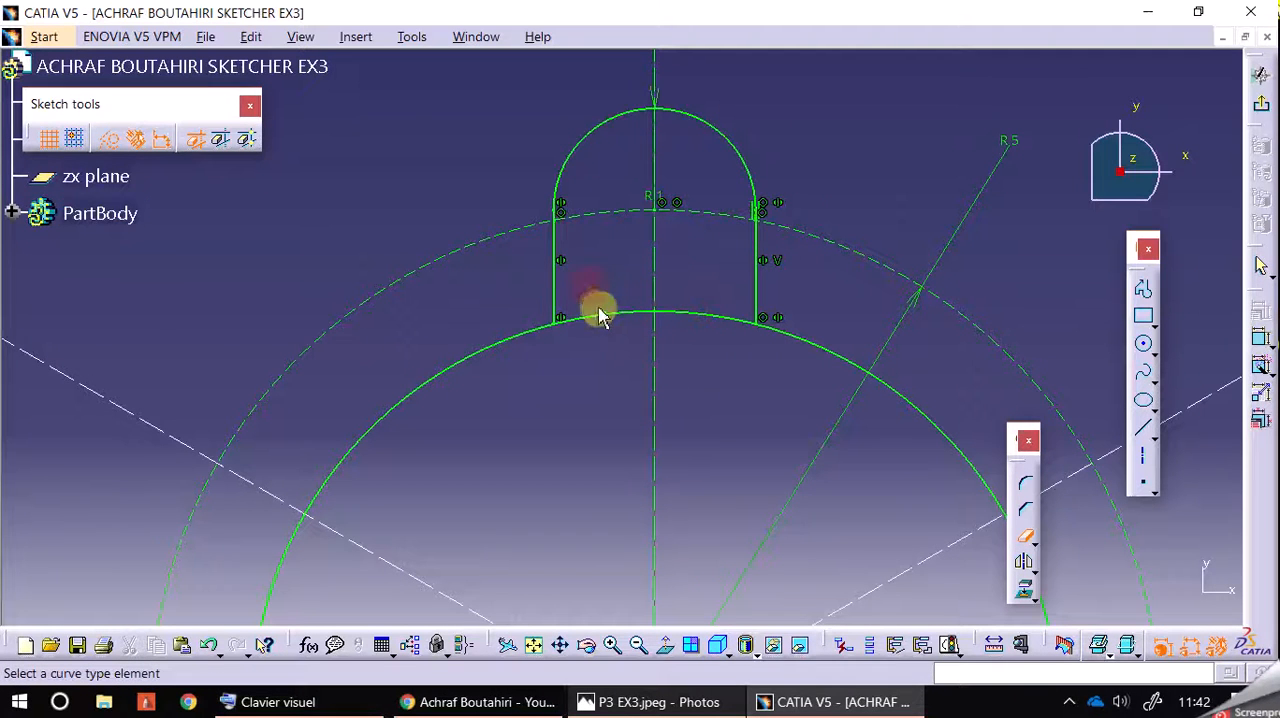
click(603, 322)
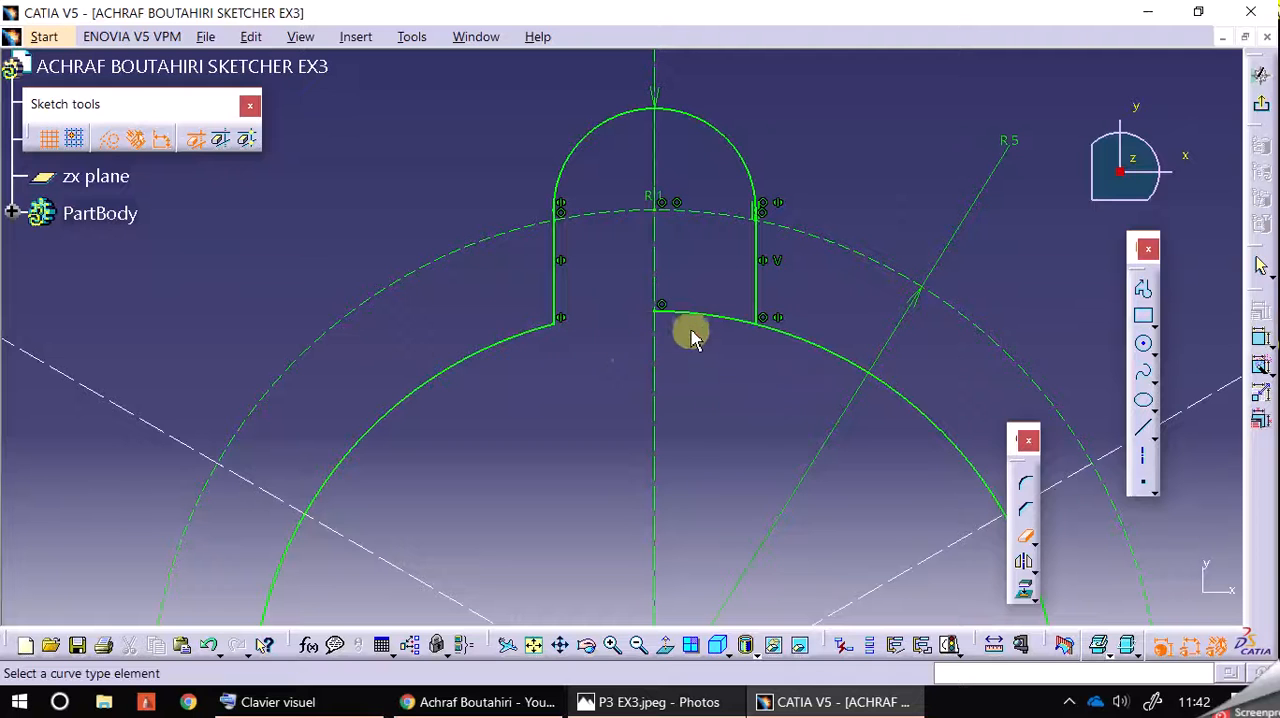
click(732, 387)
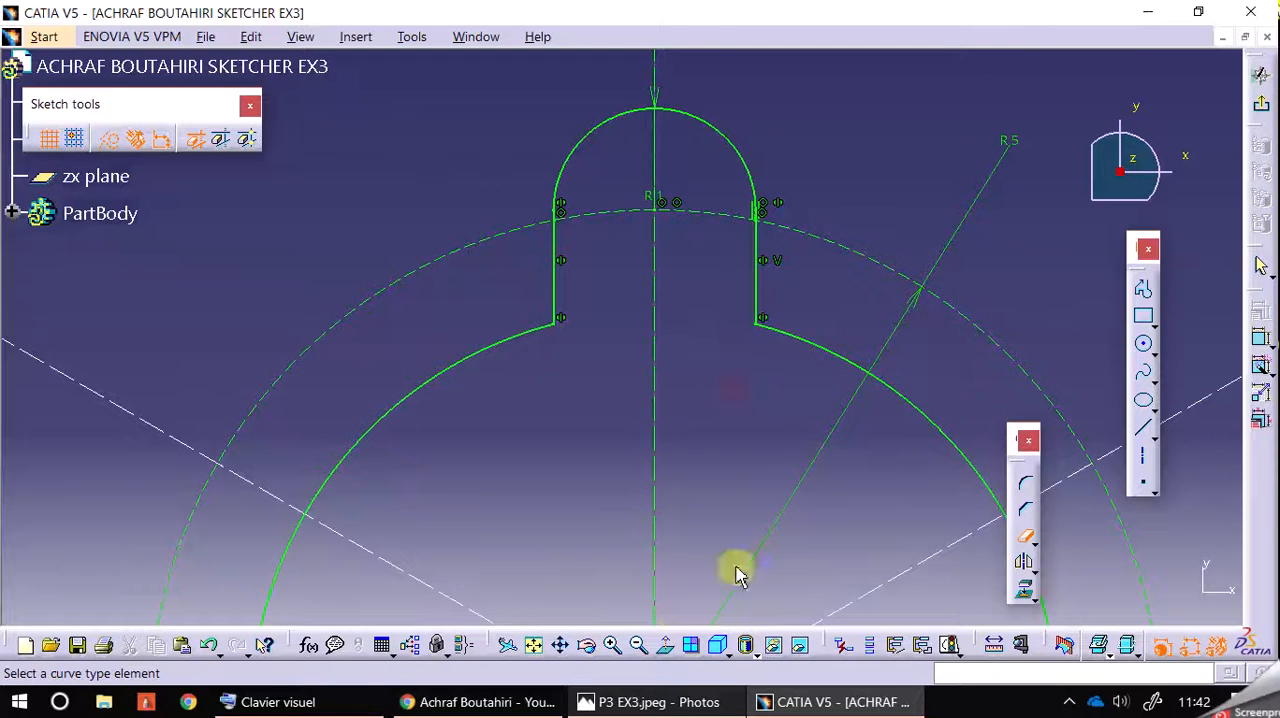
click(640, 645)
click(640, 645)
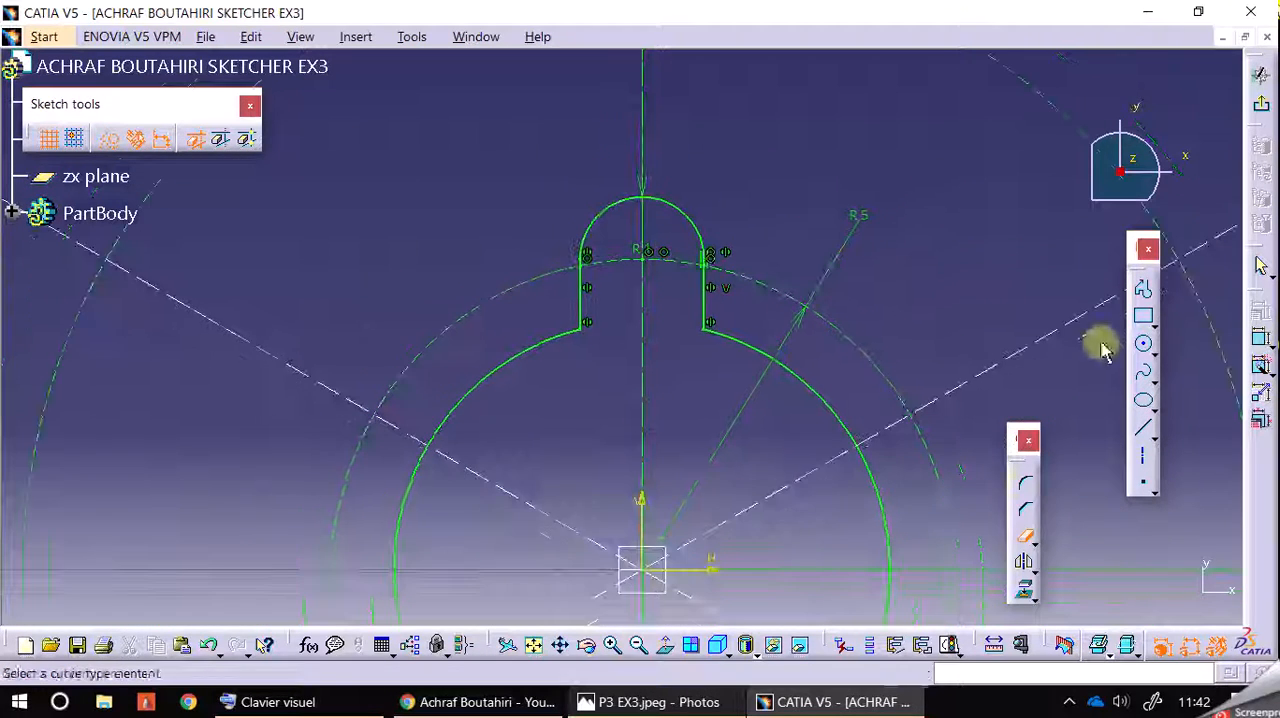
click(1027, 541)
click(790, 203)
Step: Copy the notch outline by rotation about the origin with 3 instances over 270 degrees, keeping duplicate mode and constraint conservation on
mouse_move(538, 161)
mouse_down()
mouse_move(665, 329)
mouse_move(740, 366)
mouse_up()
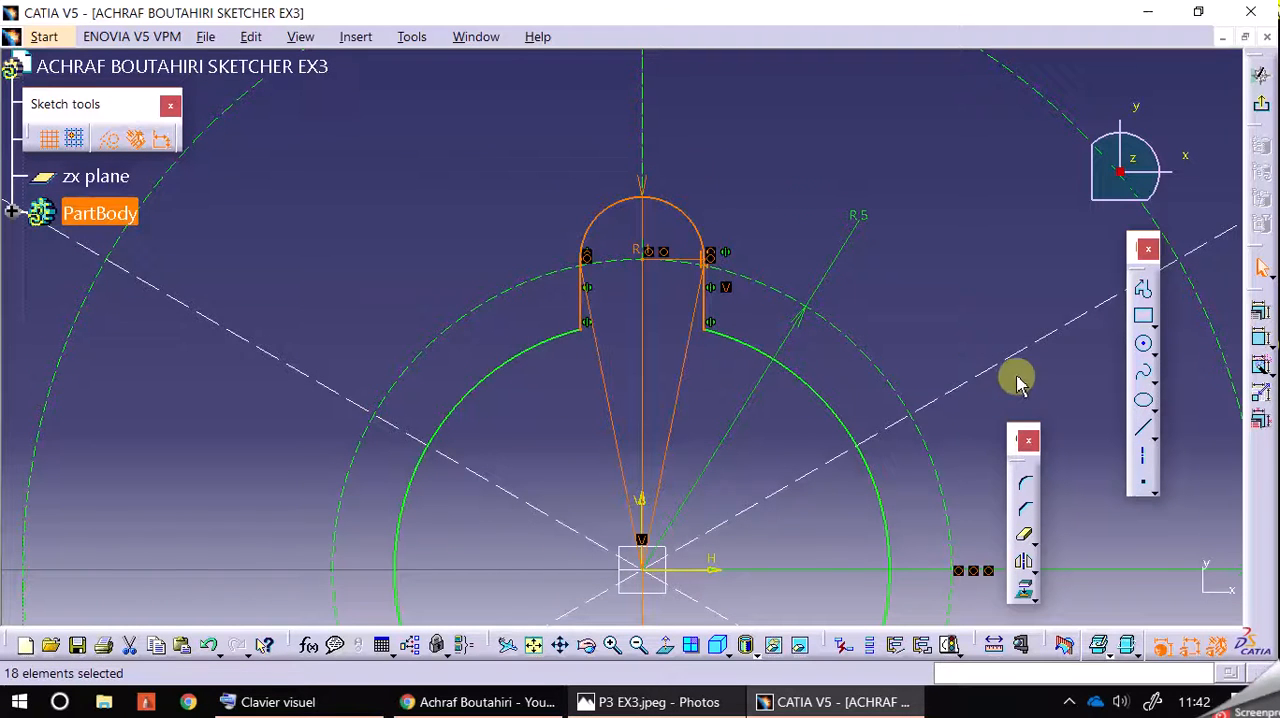
click(1033, 565)
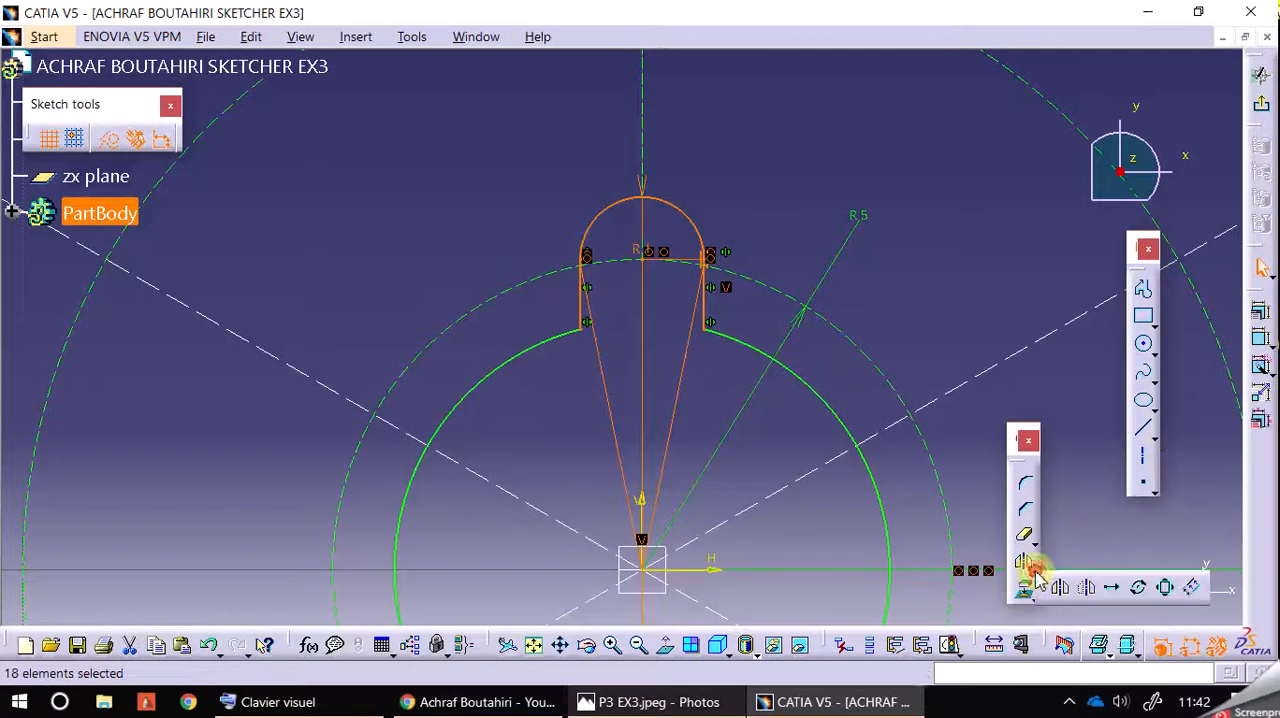
click(1137, 587)
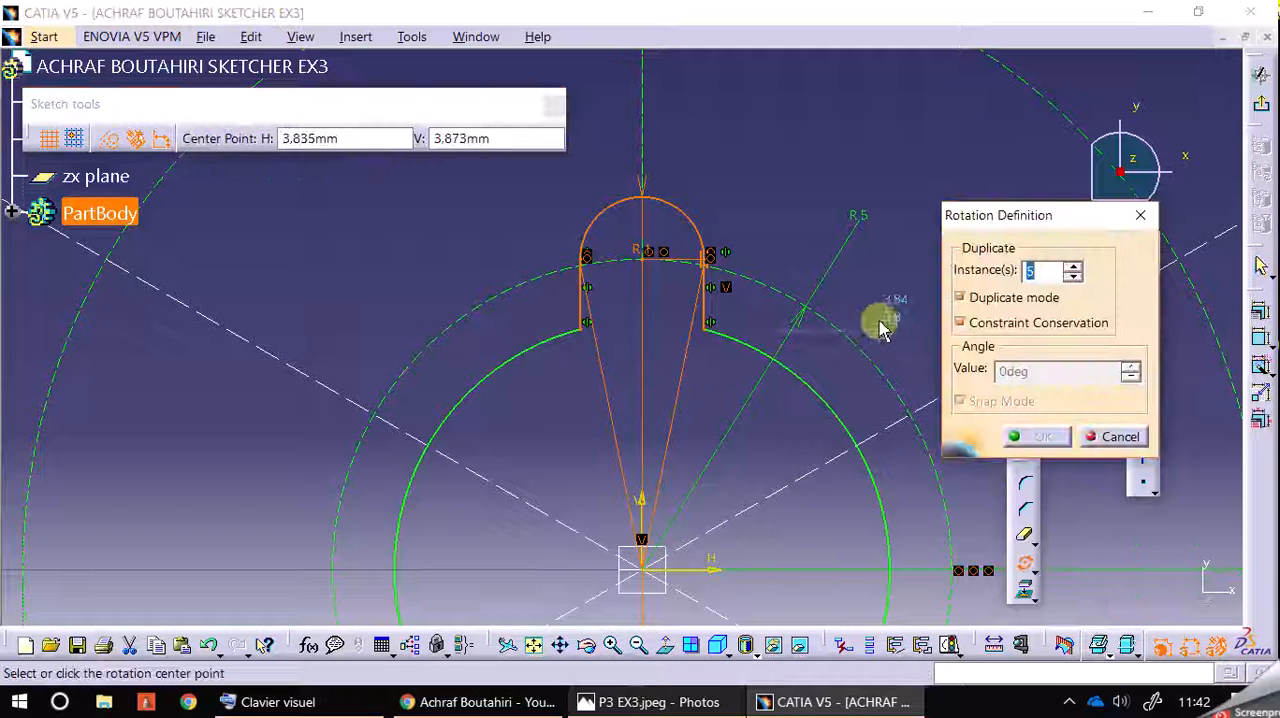
middle_drag(894, 302, 896, 192)
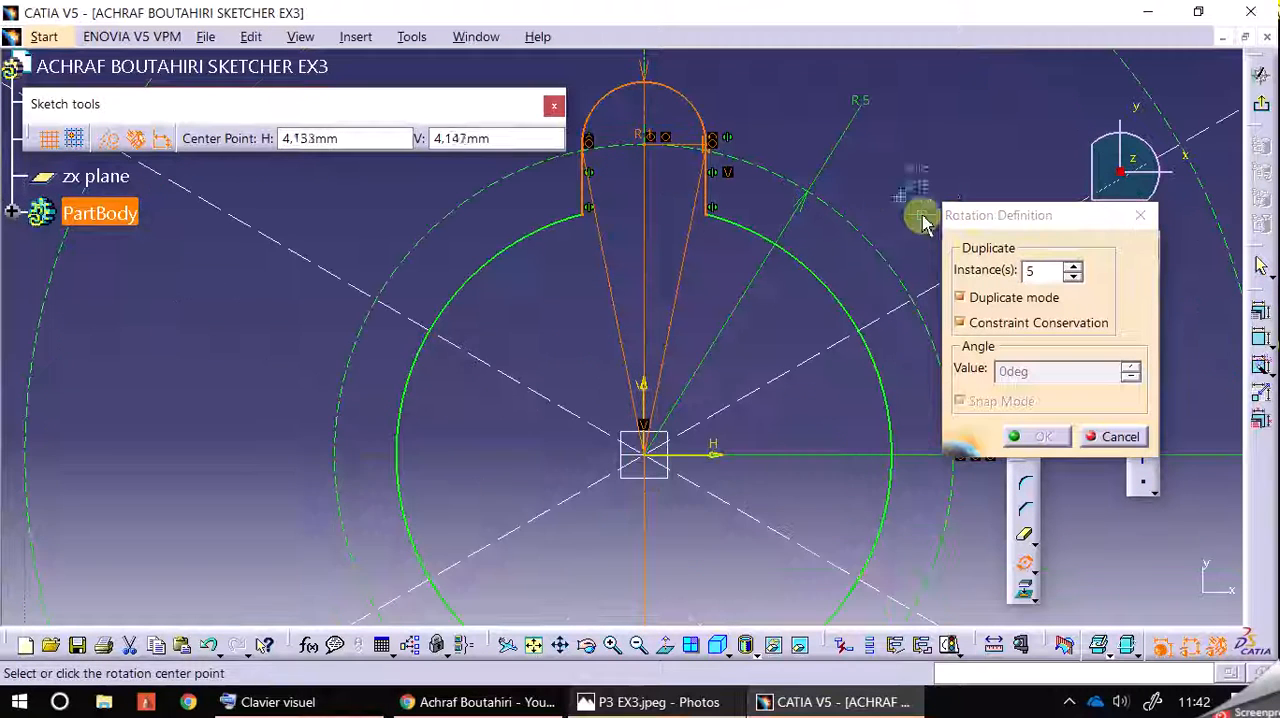
click(1075, 278)
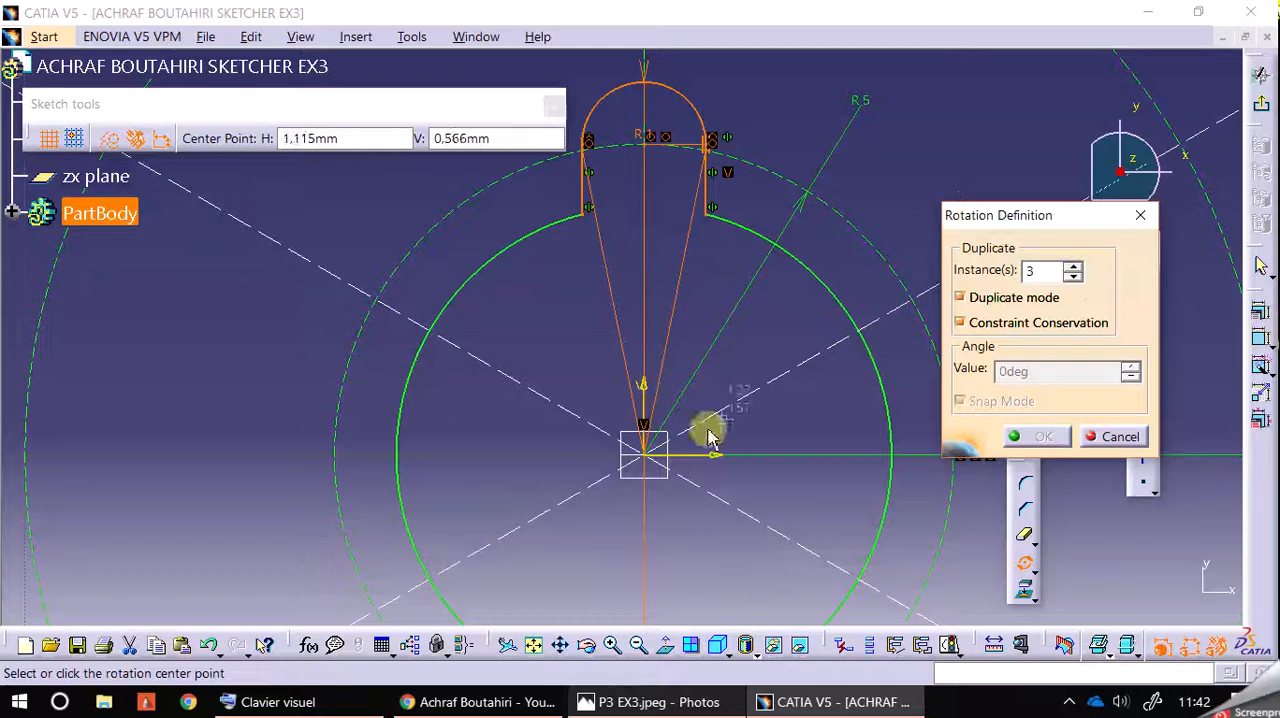
click(648, 462)
click(850, 457)
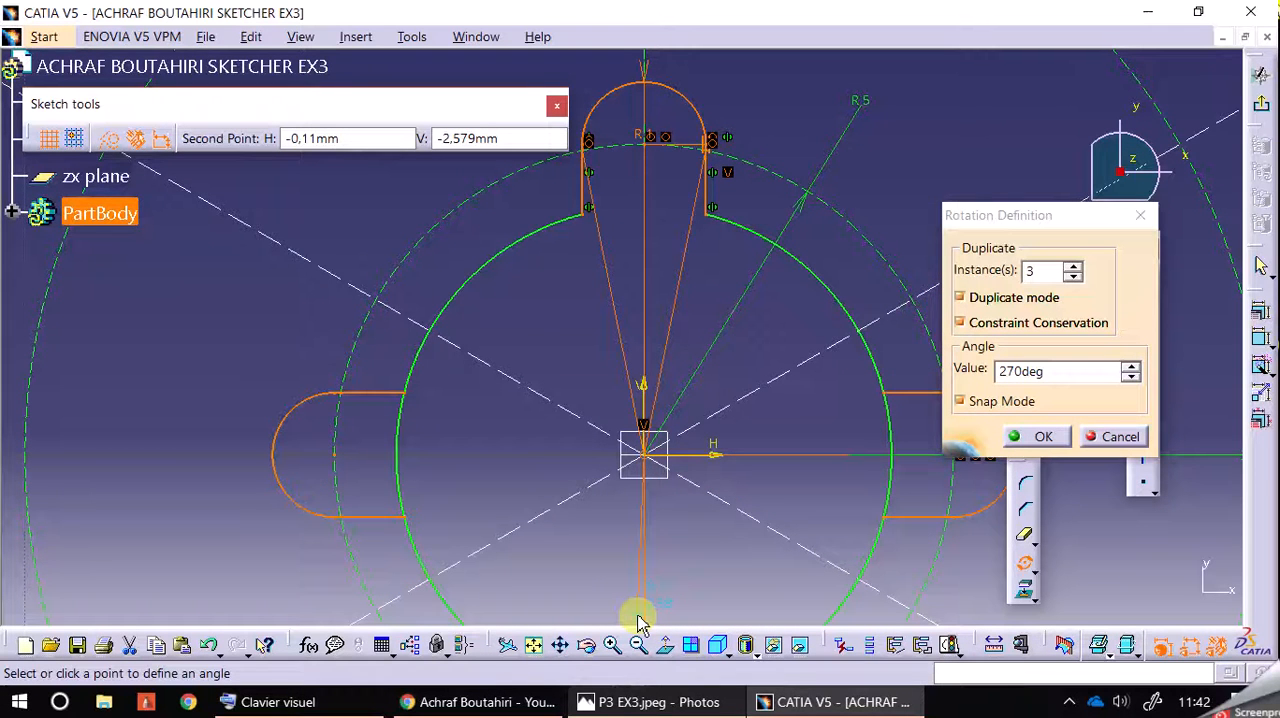
click(640, 622)
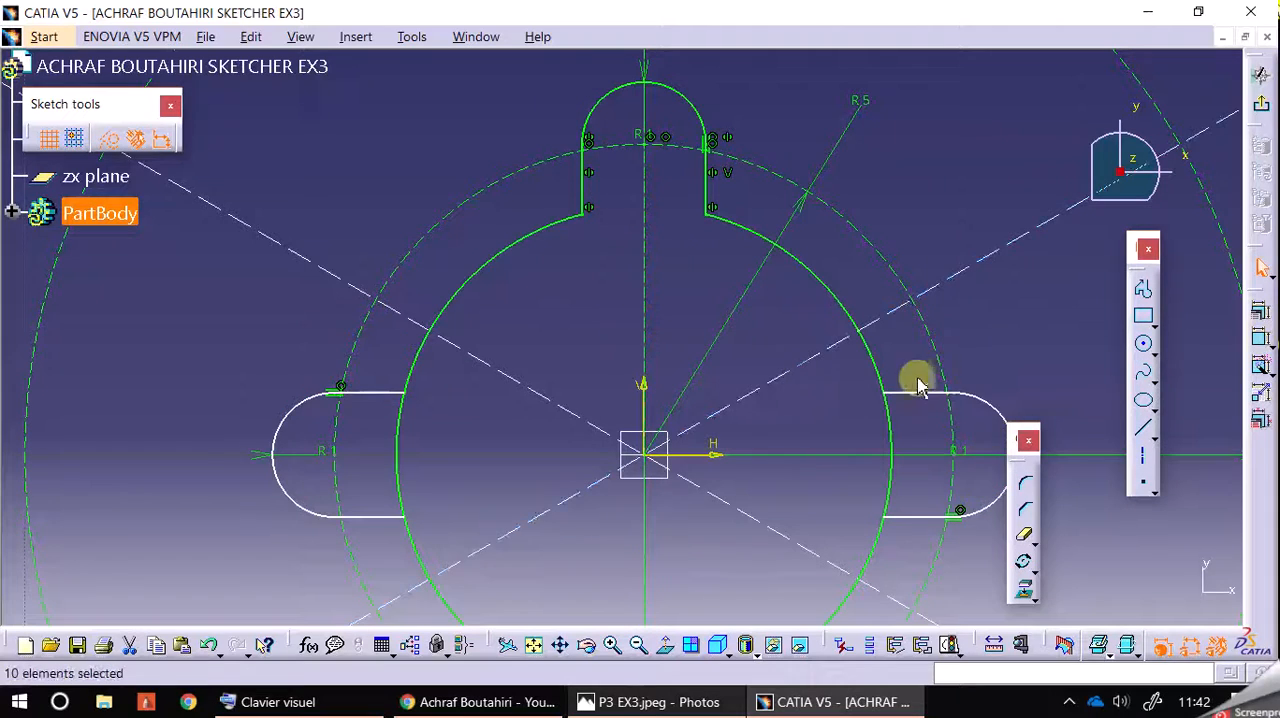
mouse_move(985, 388)
middle_down()
mouse_move(951, 171)
mouse_move(990, 262)
middle_up()
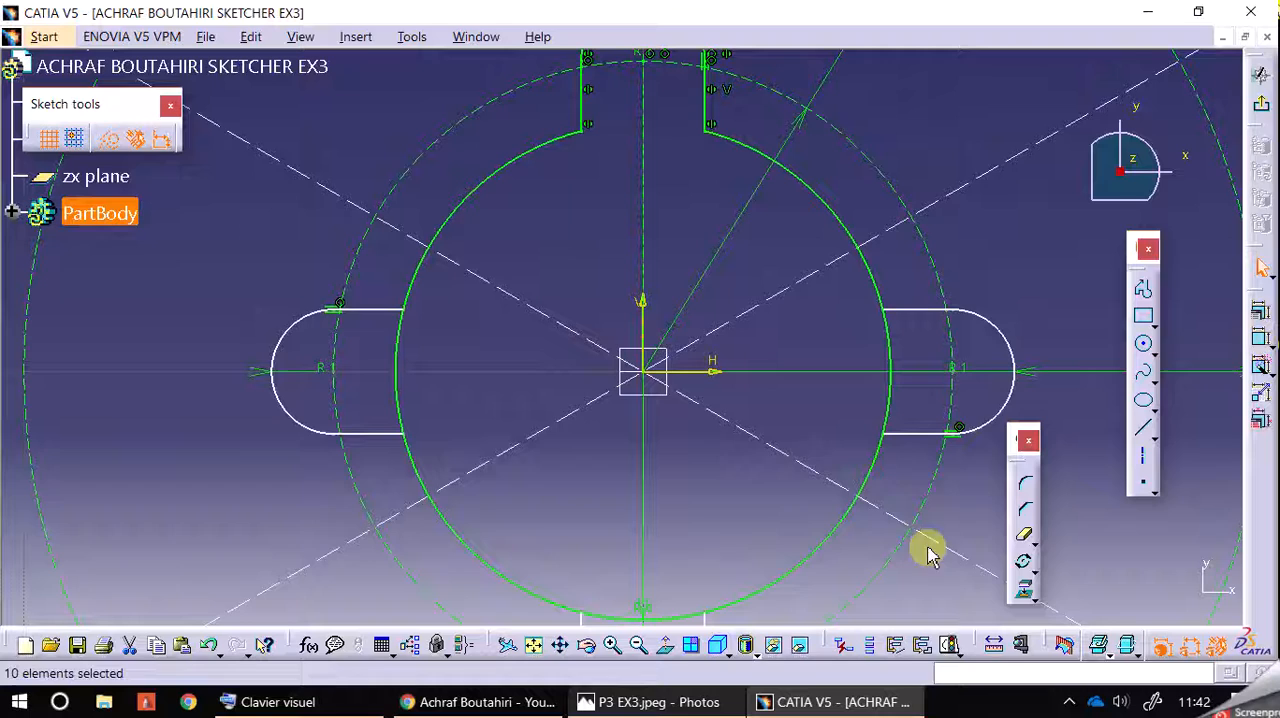
click(637, 650)
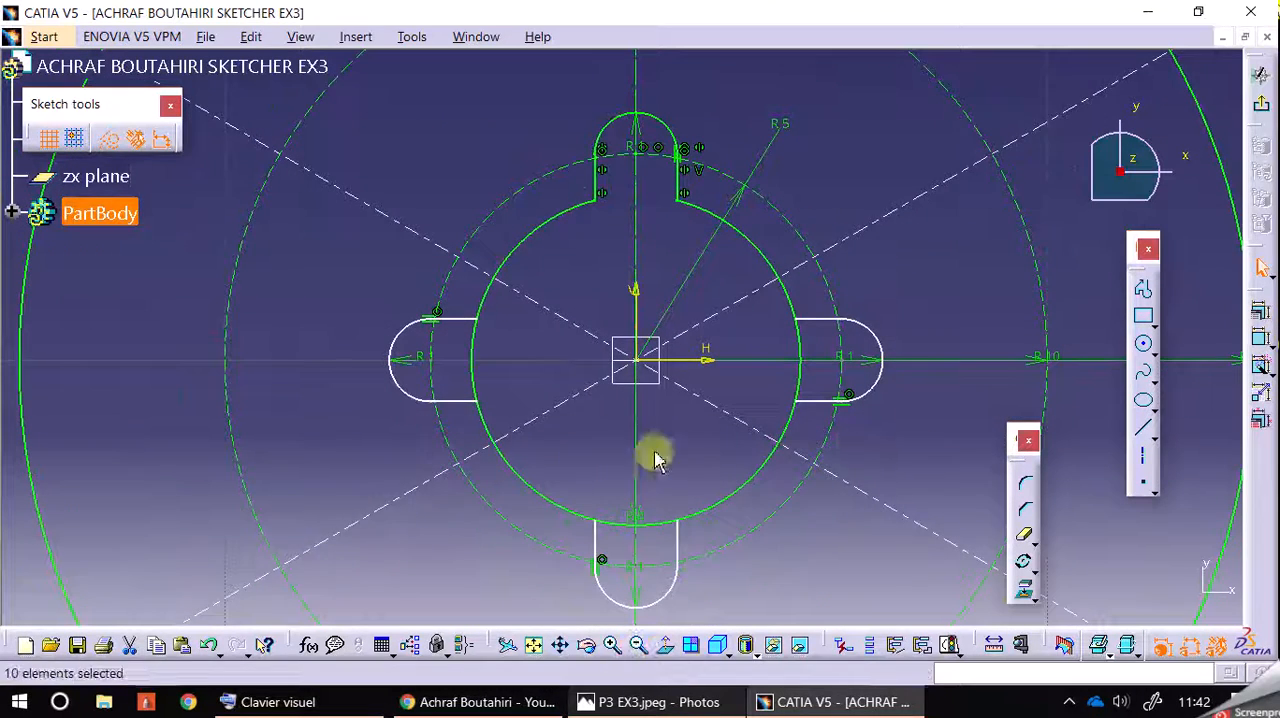
Step: Select the three rotated notch copies with their points and radius dimensions and apply Auto Constraint to them
click(922, 287)
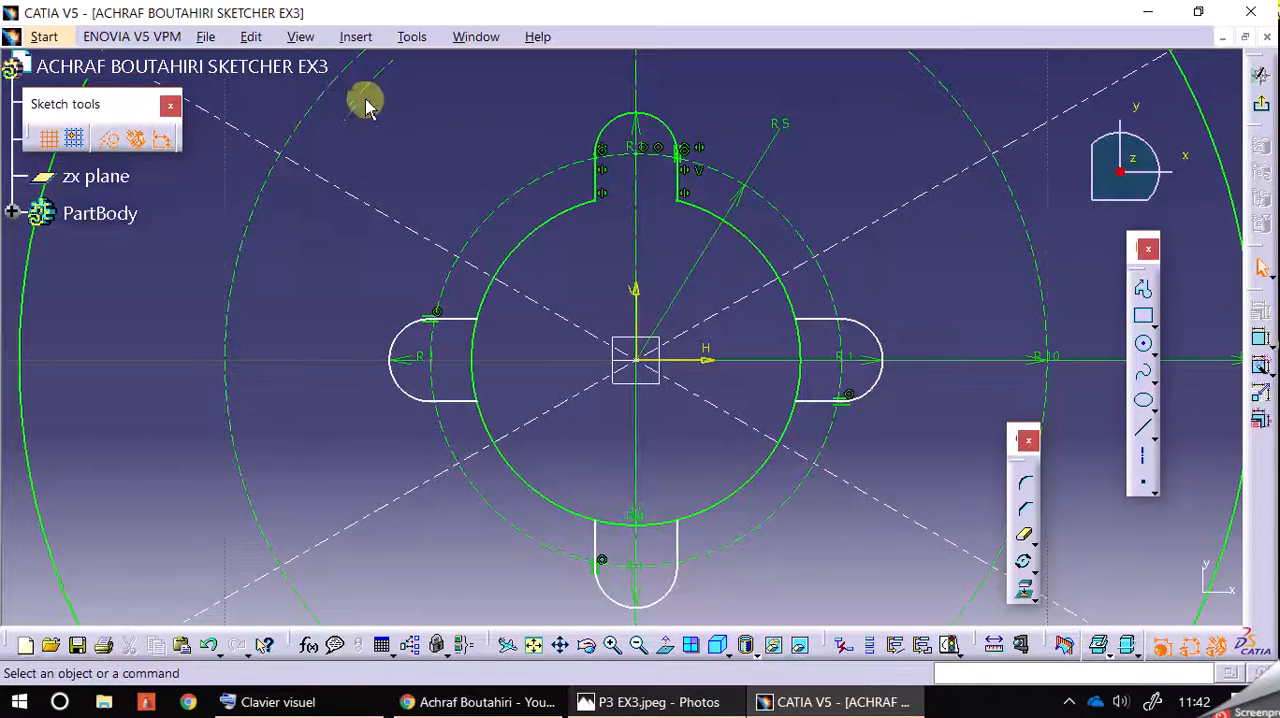
click(339, 82)
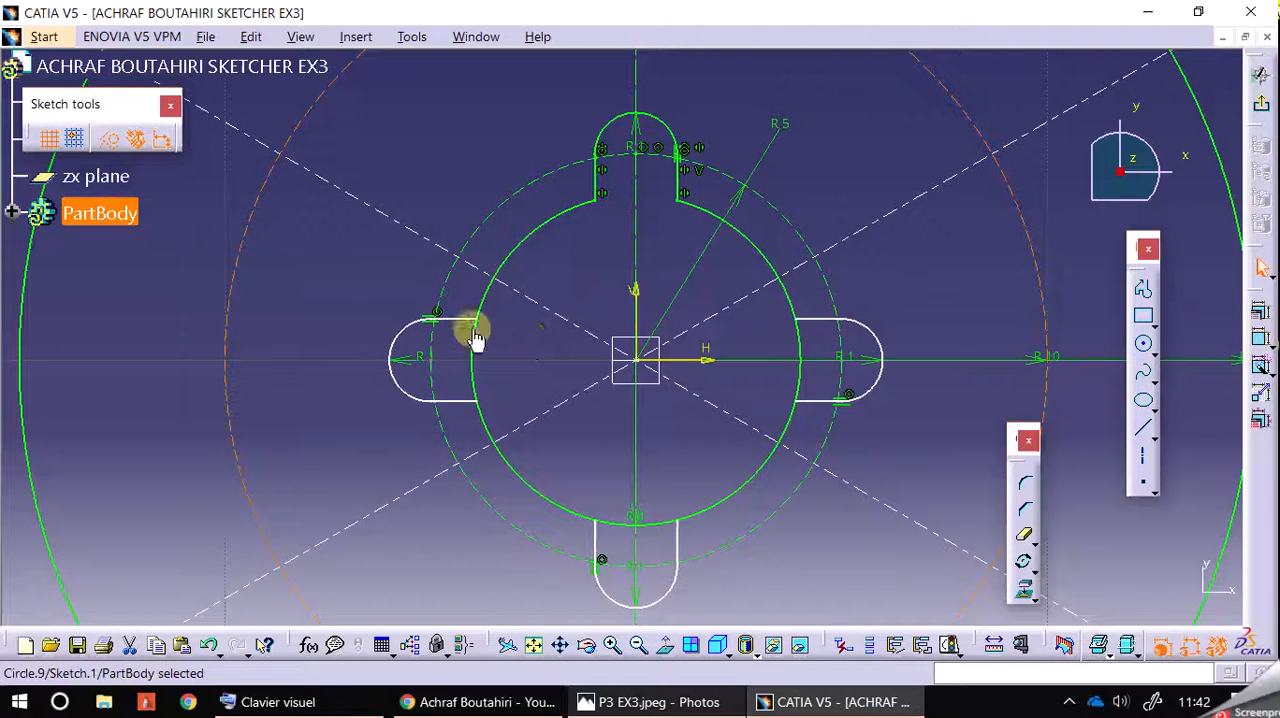
click(334, 298)
drag(342, 290, 510, 435)
ctrl+drag(918, 313, 755, 428)
ctrl+drag(705, 622, 596, 500)
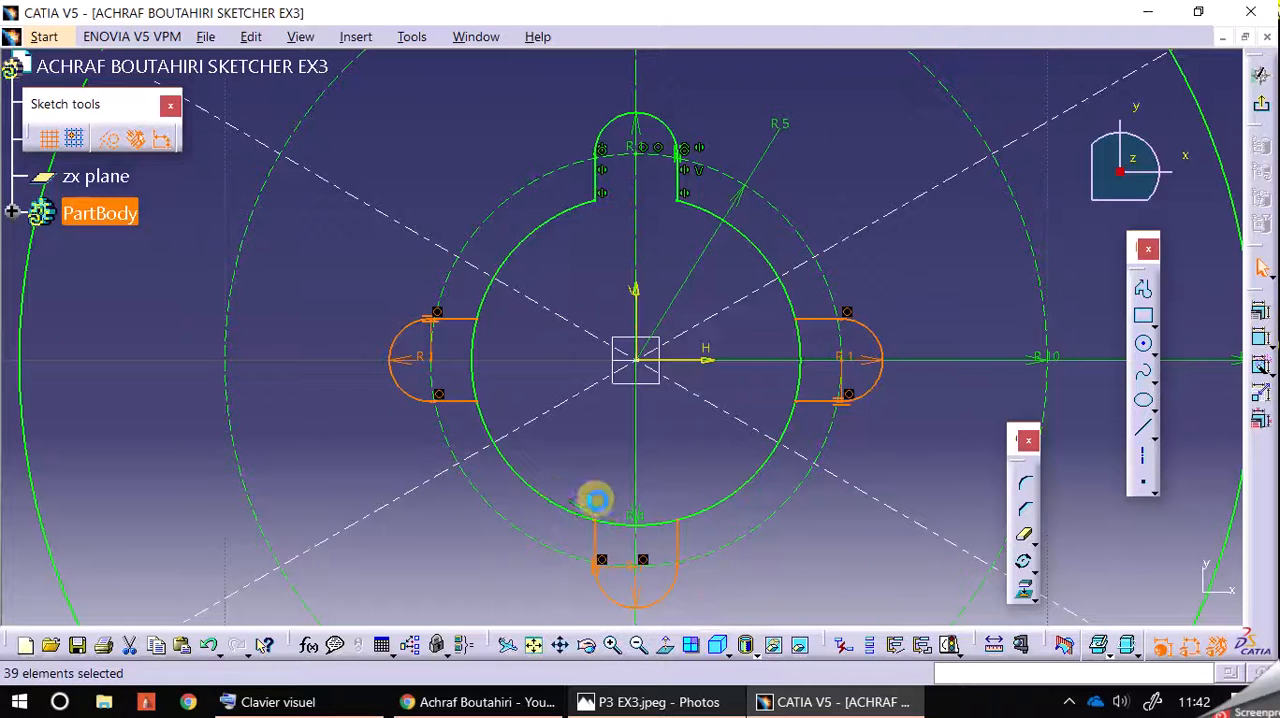
click(1259, 310)
click(1039, 324)
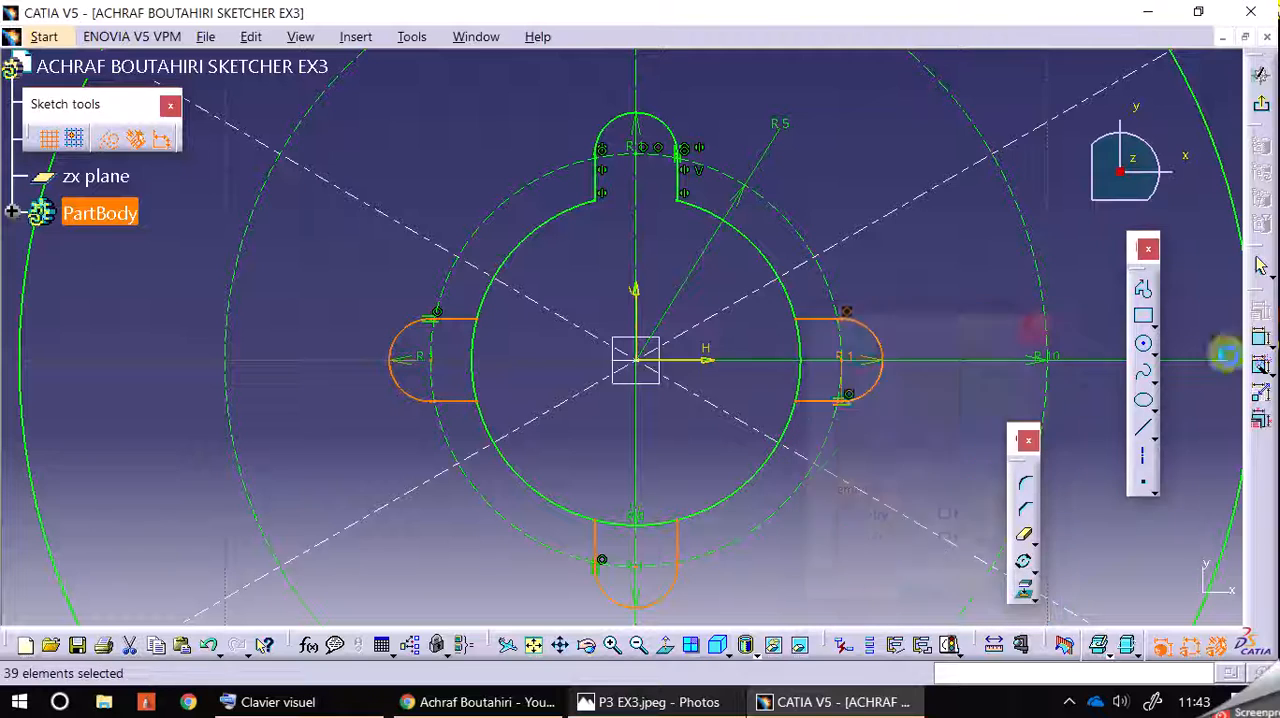
click(1261, 365)
click(1024, 261)
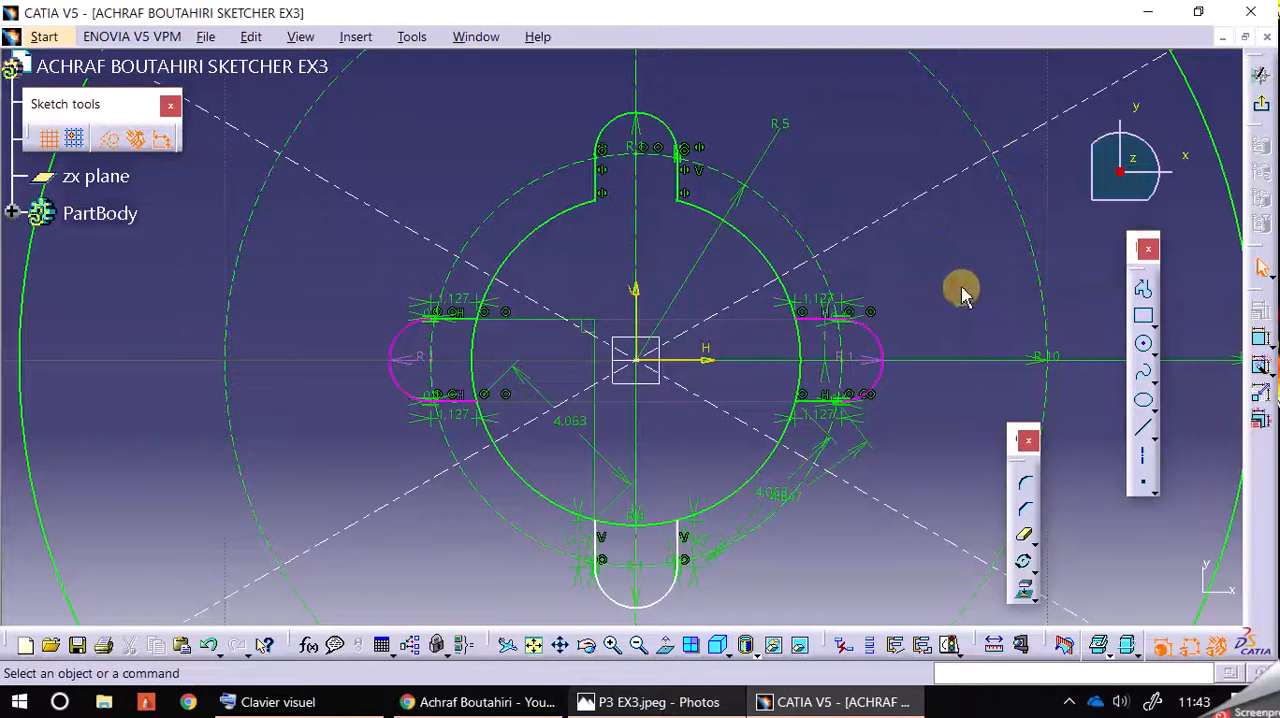
Step: Check the radius of the right notch, and undo the auto constraints and the rotated copies back to the single upper notch
click(872, 358)
click(890, 313)
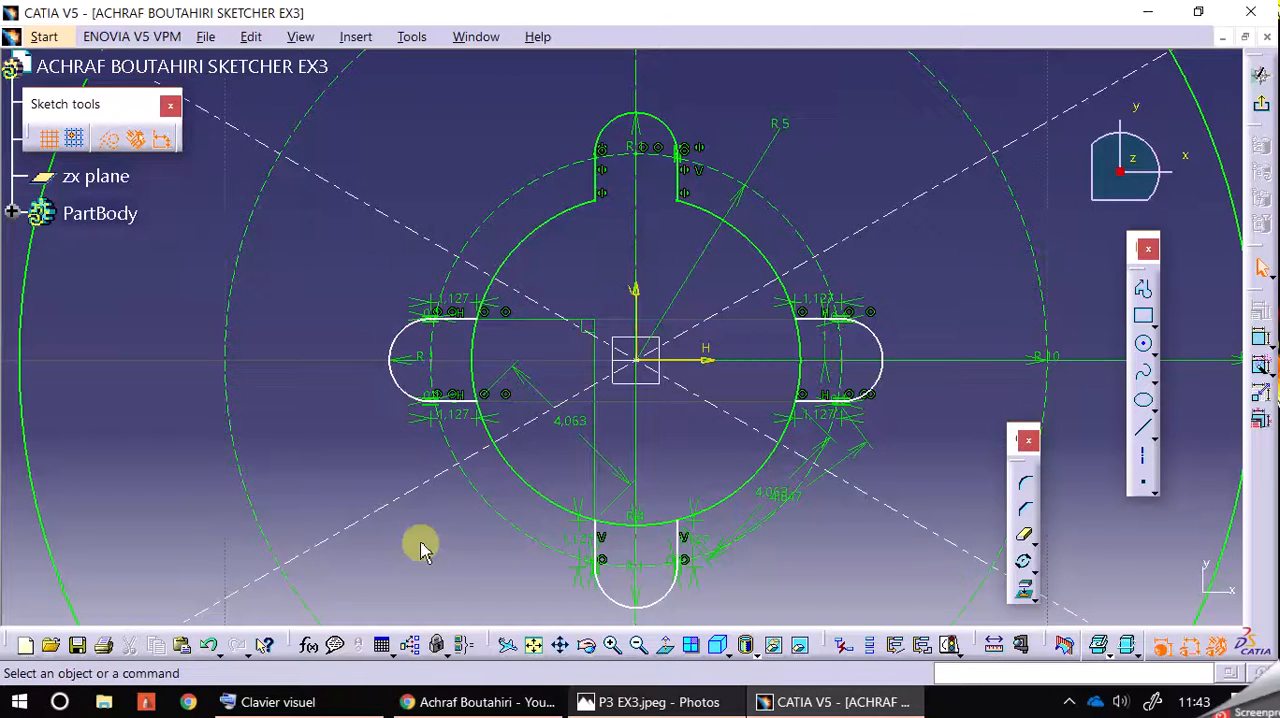
click(206, 650)
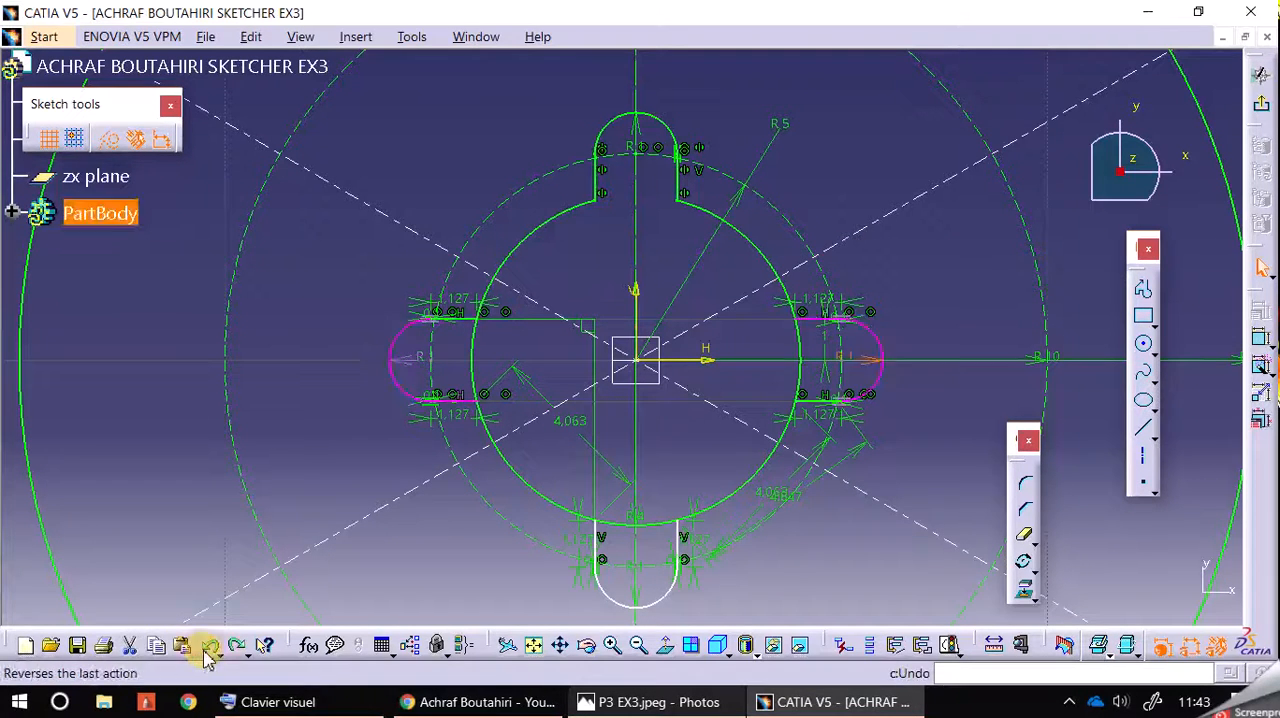
click(206, 650)
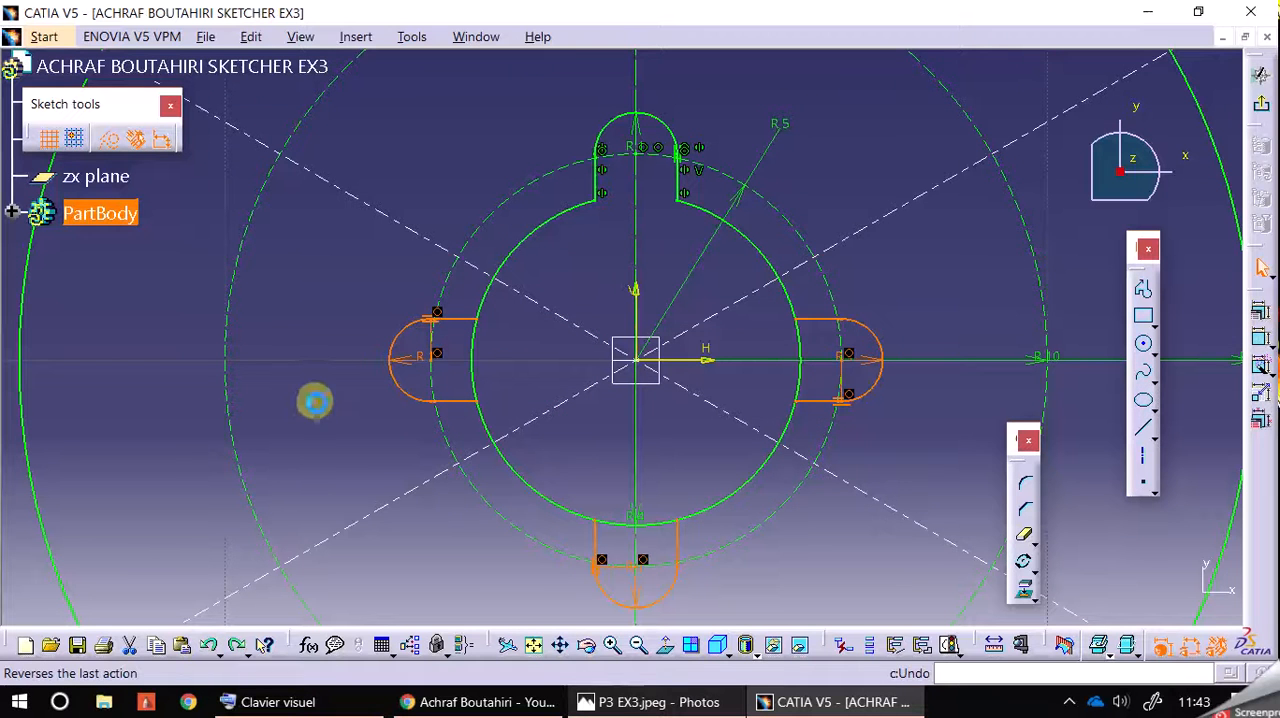
click(318, 405)
drag(400, 340, 392, 381)
key(ctrl+z)
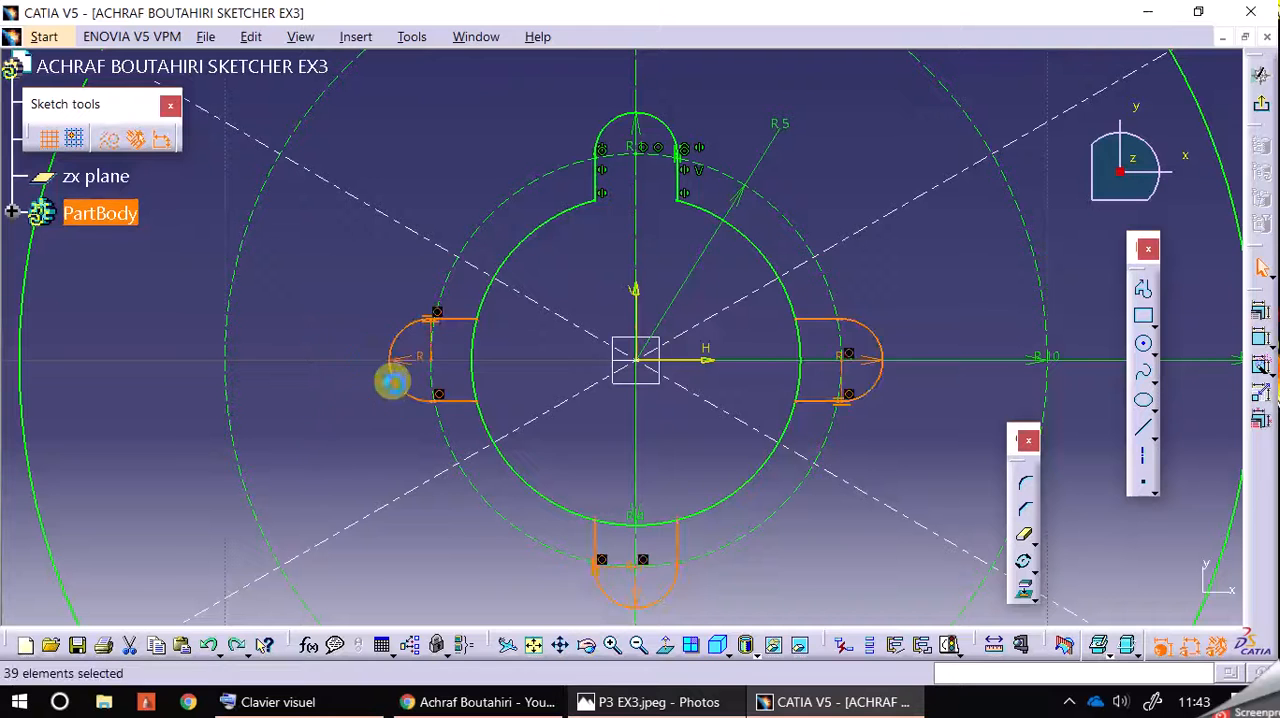
key(ctrl+z)
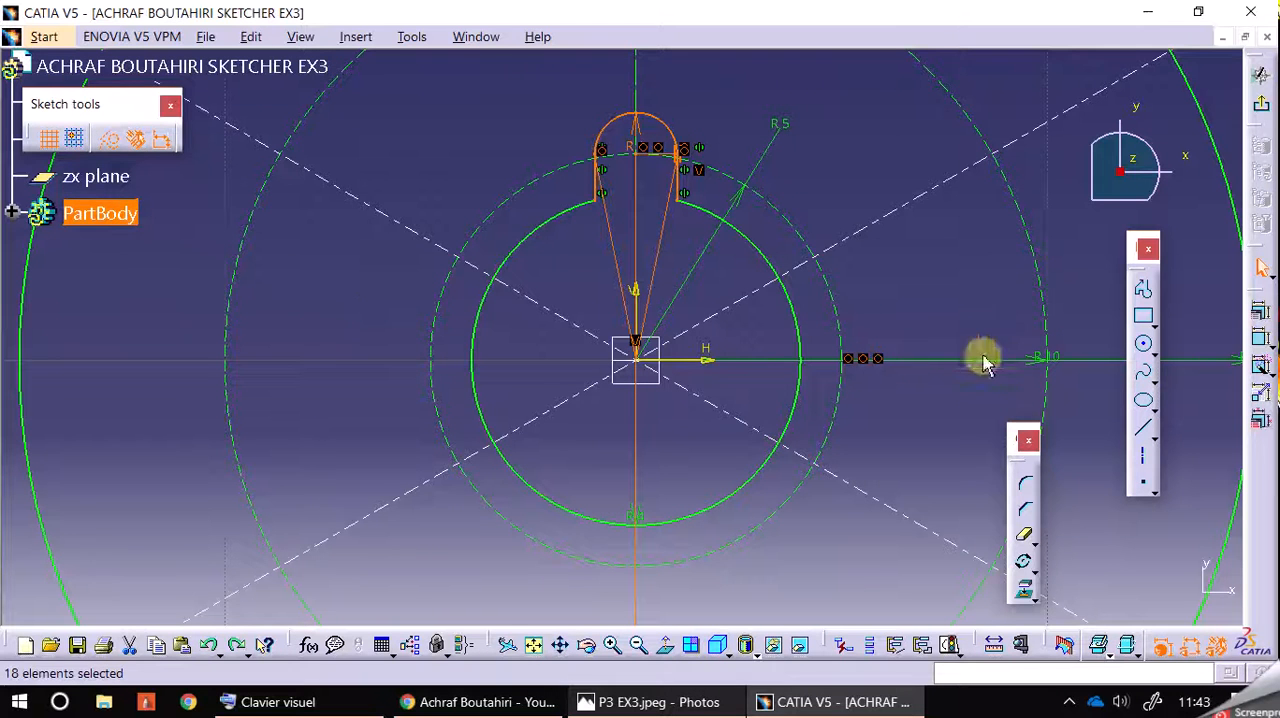
click(1023, 561)
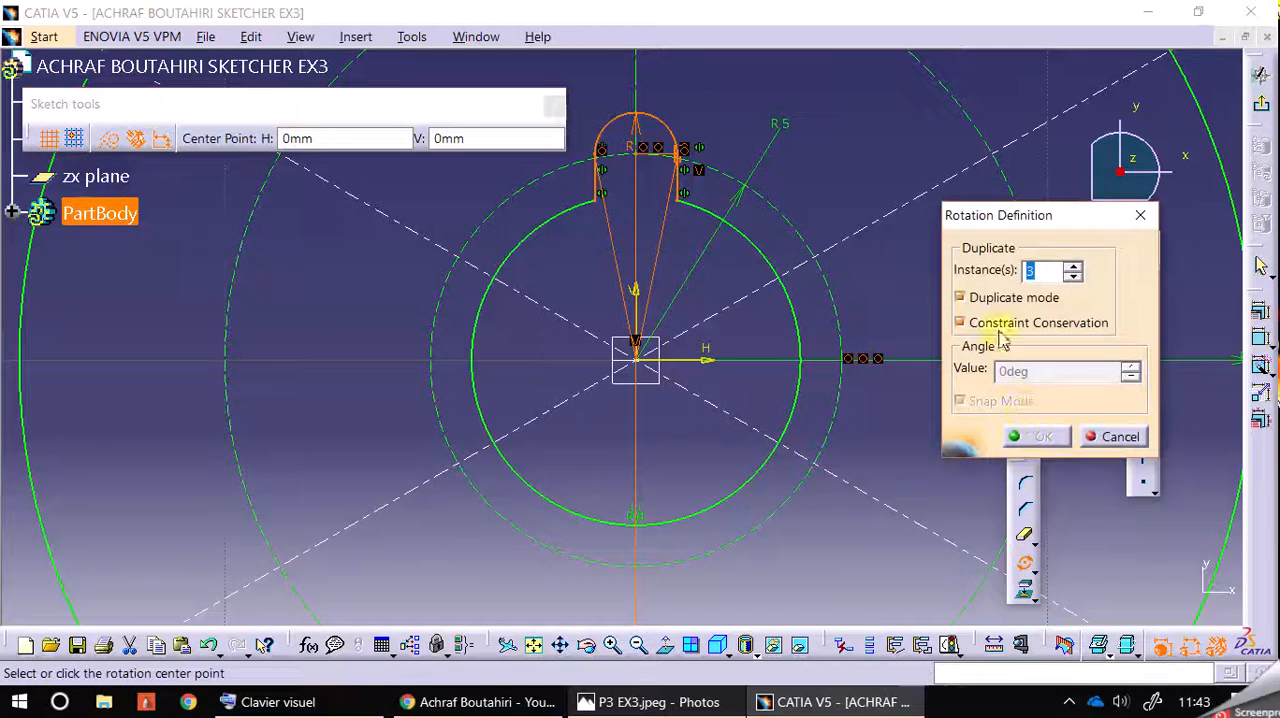
click(646, 365)
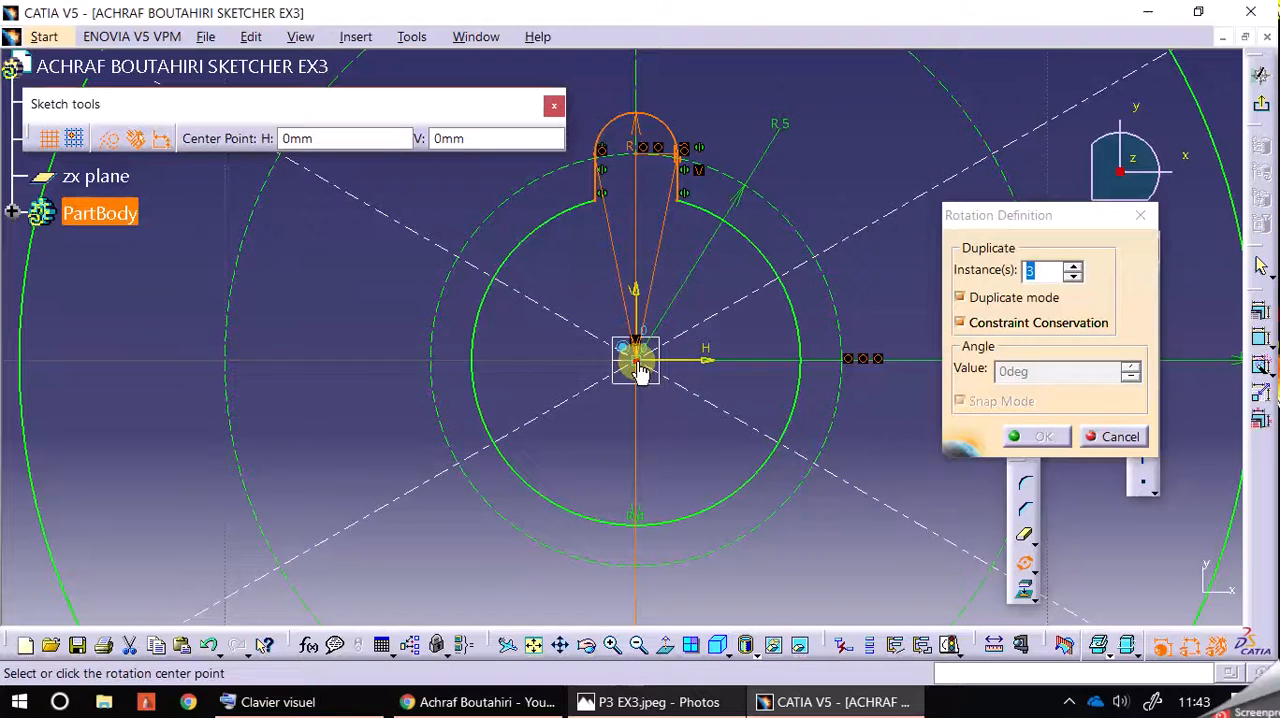
click(928, 356)
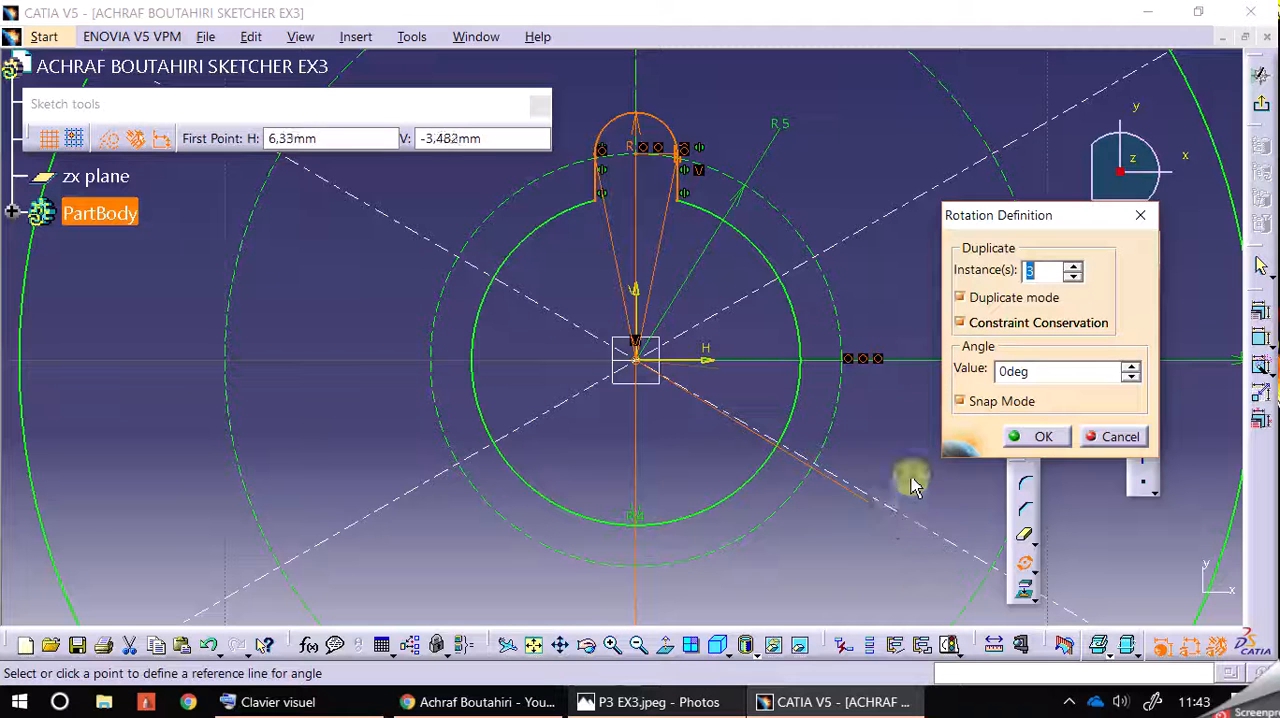
click(769, 445)
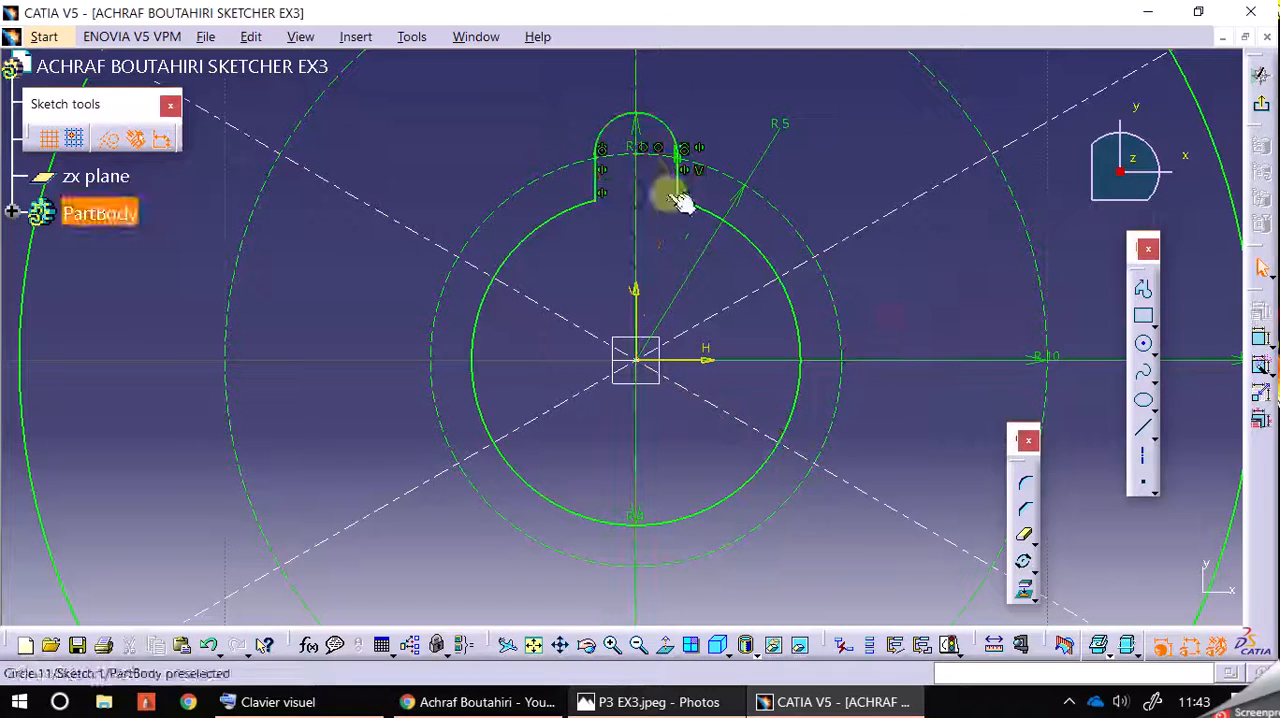
Step: Copy only the upper notch's arc and two side lines by rotation about the origin, with 3 instances over 270 degrees in duplicate mode
click(619, 118)
ctrl+click(600, 180)
ctrl+click(680, 193)
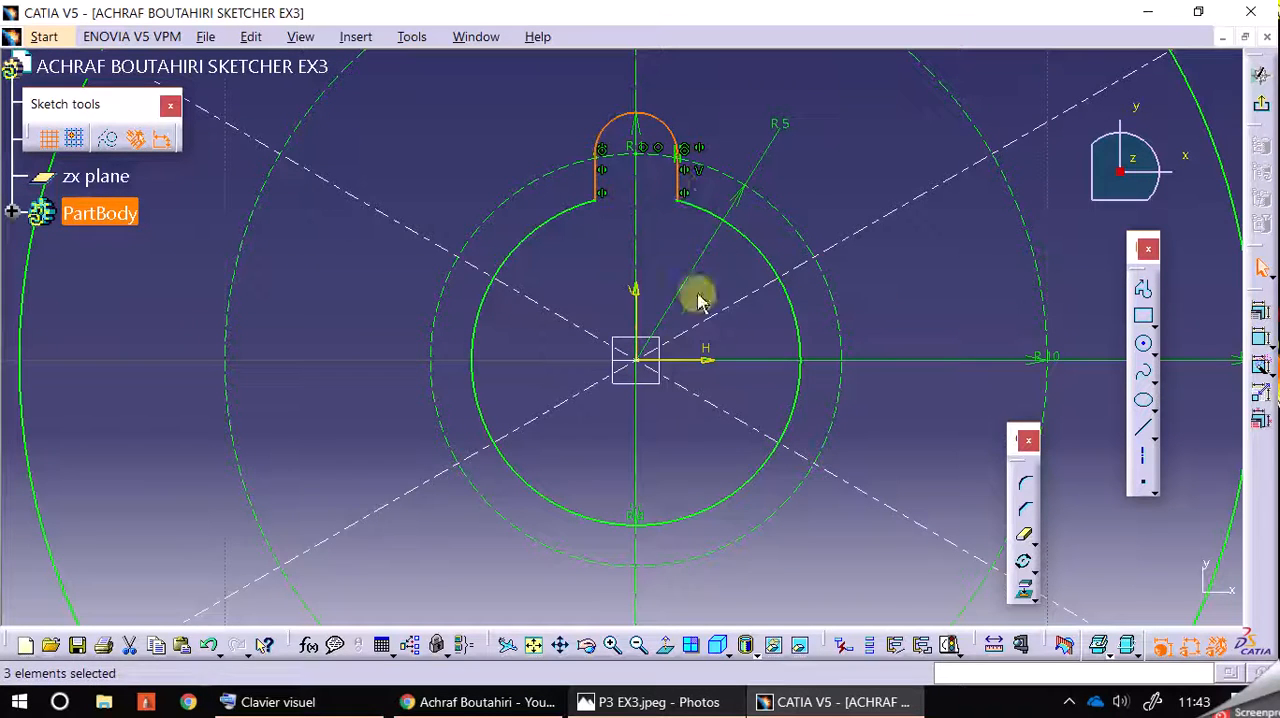
click(829, 138)
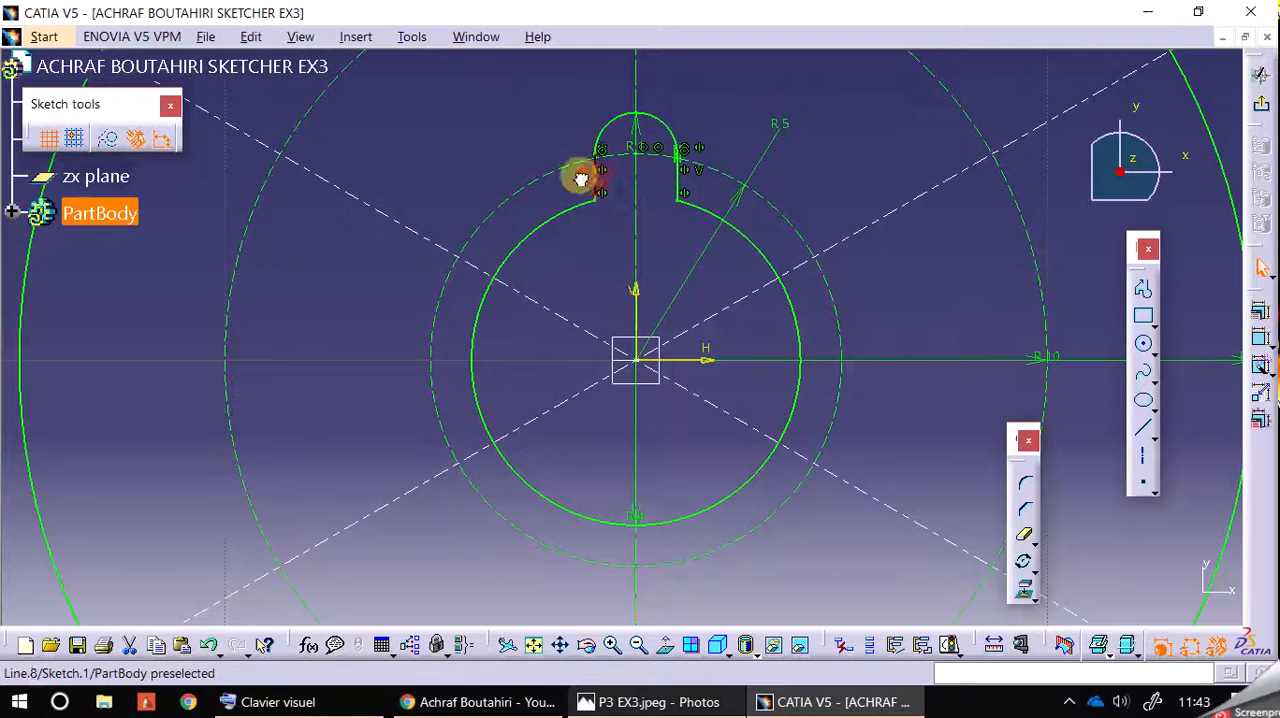
ctrl+click(610, 126)
ctrl+click(680, 177)
click(1030, 566)
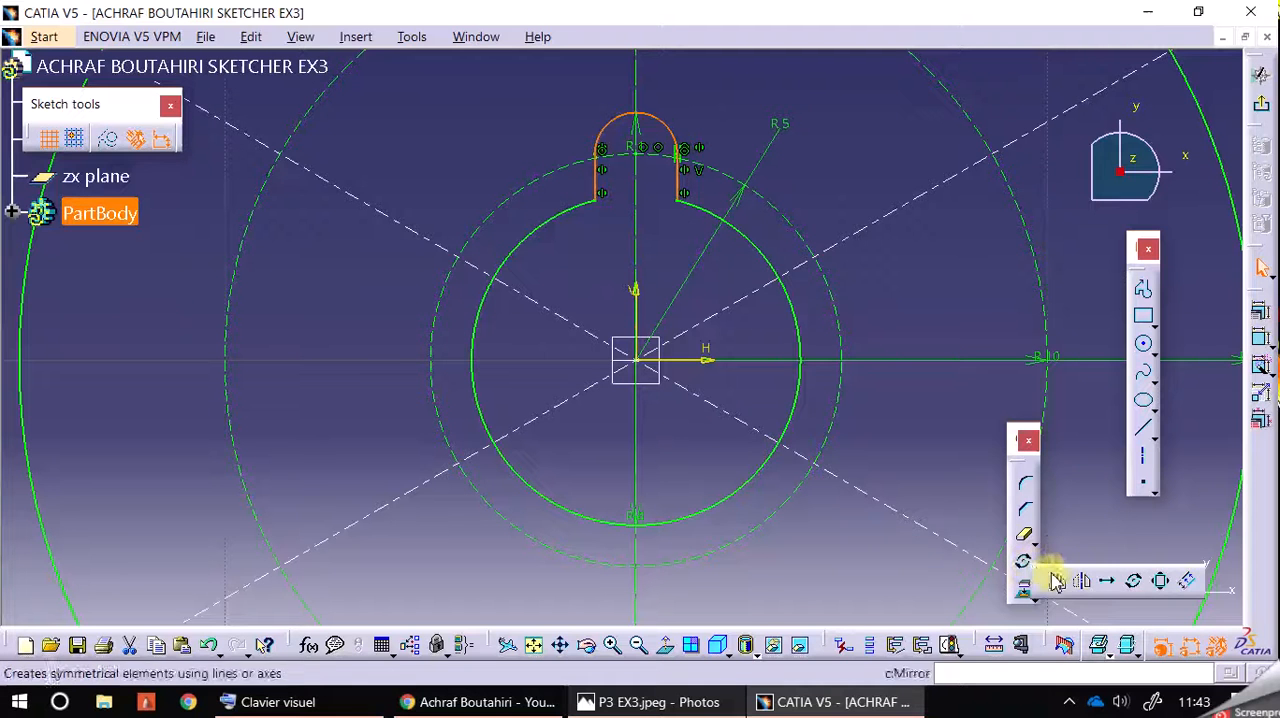
click(1133, 580)
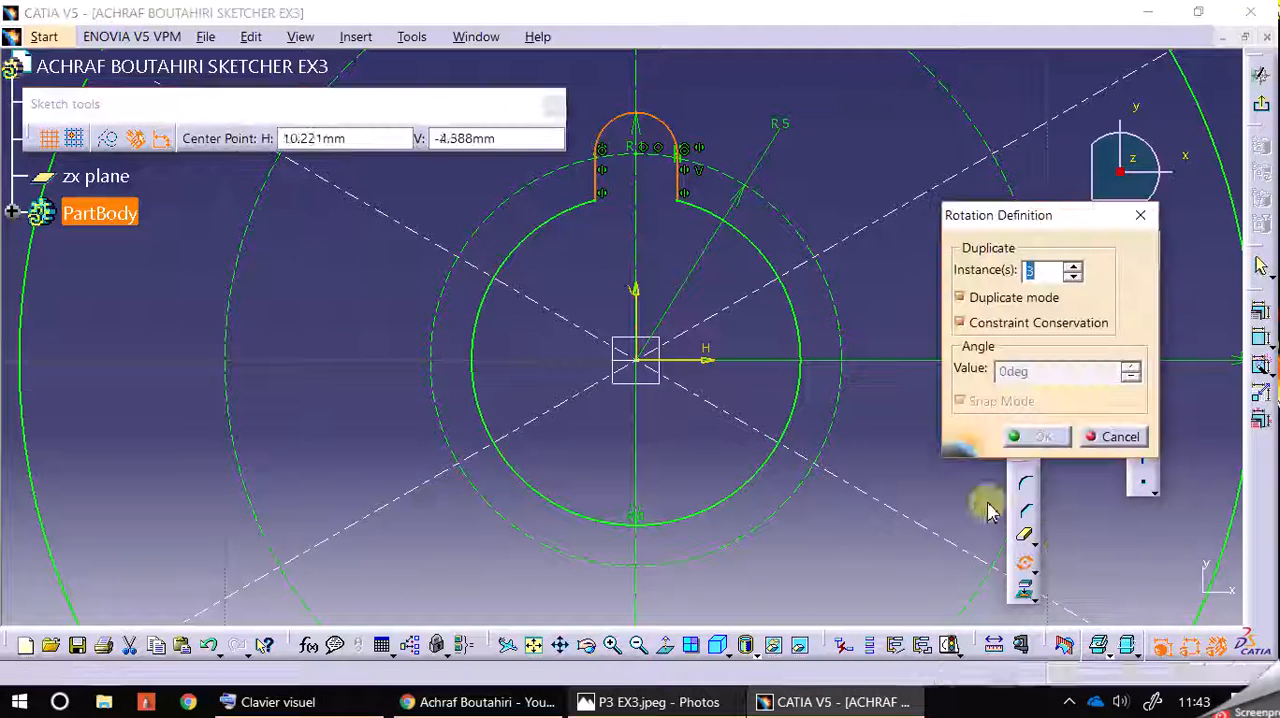
click(638, 362)
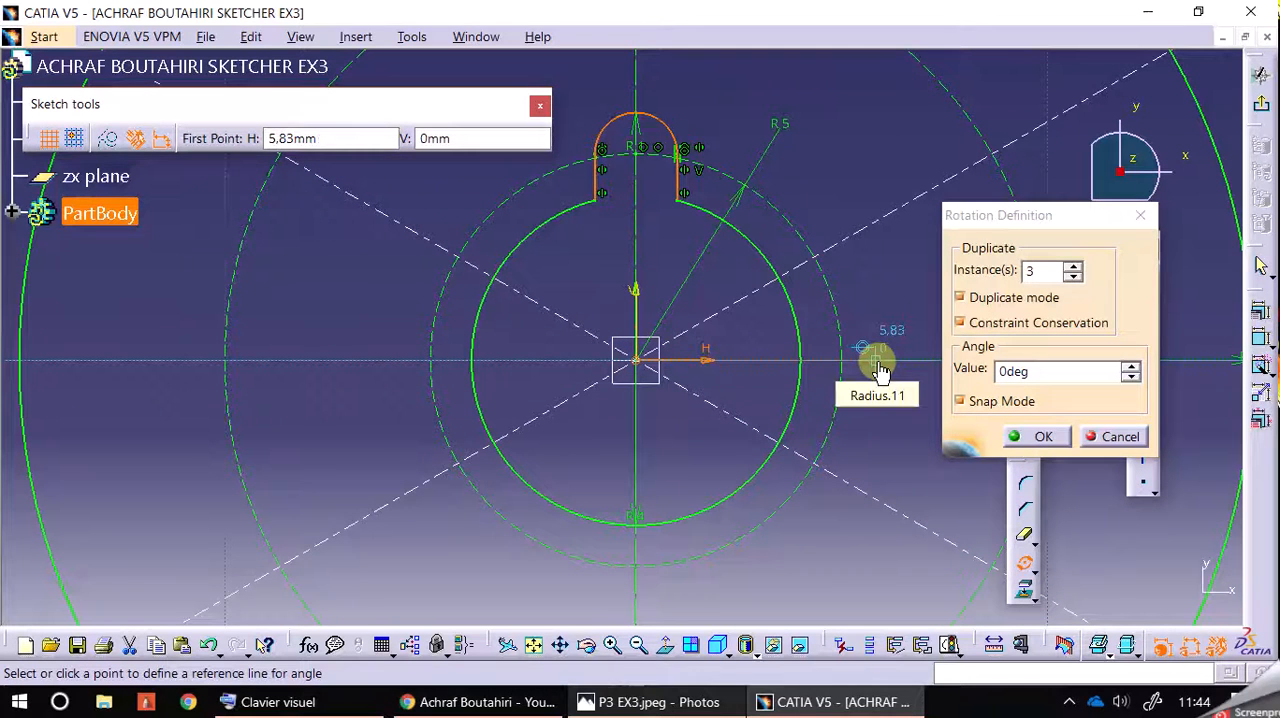
click(879, 369)
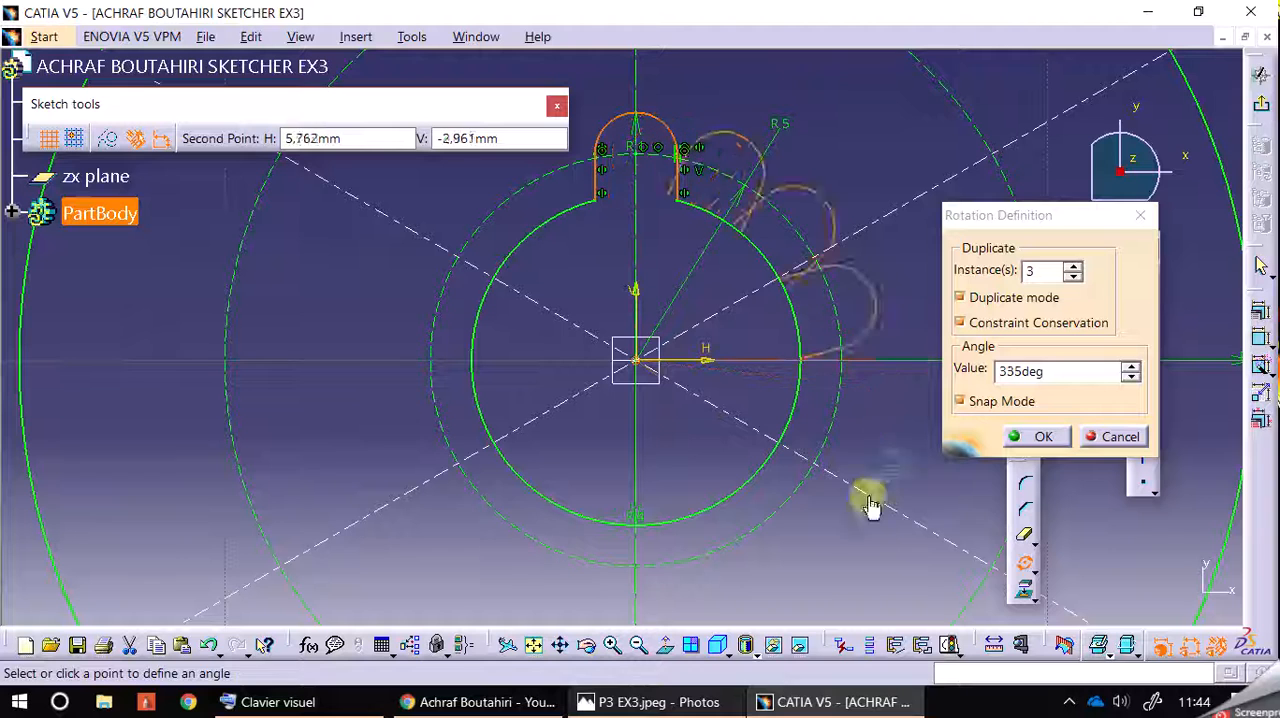
click(638, 612)
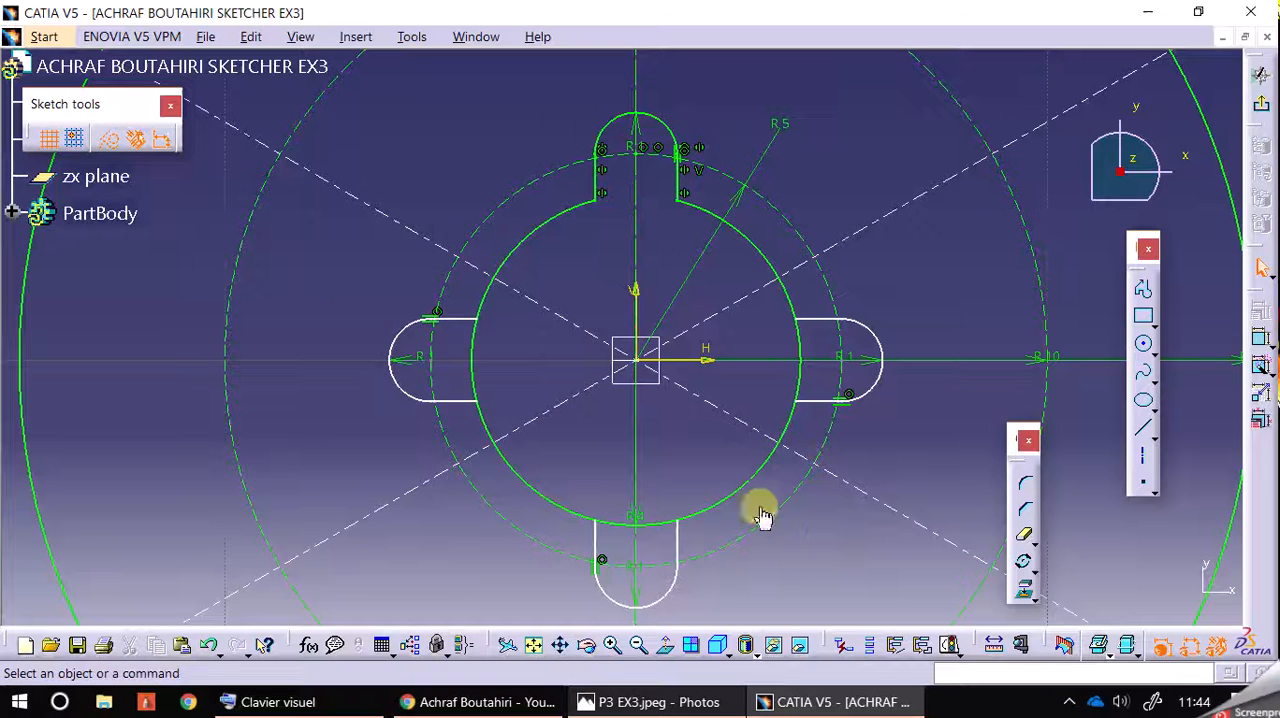
Step: Apply Auto Constraint to the left, right and lower notch copies together, without reference elements or symmetry lines
drag(339, 304, 512, 418)
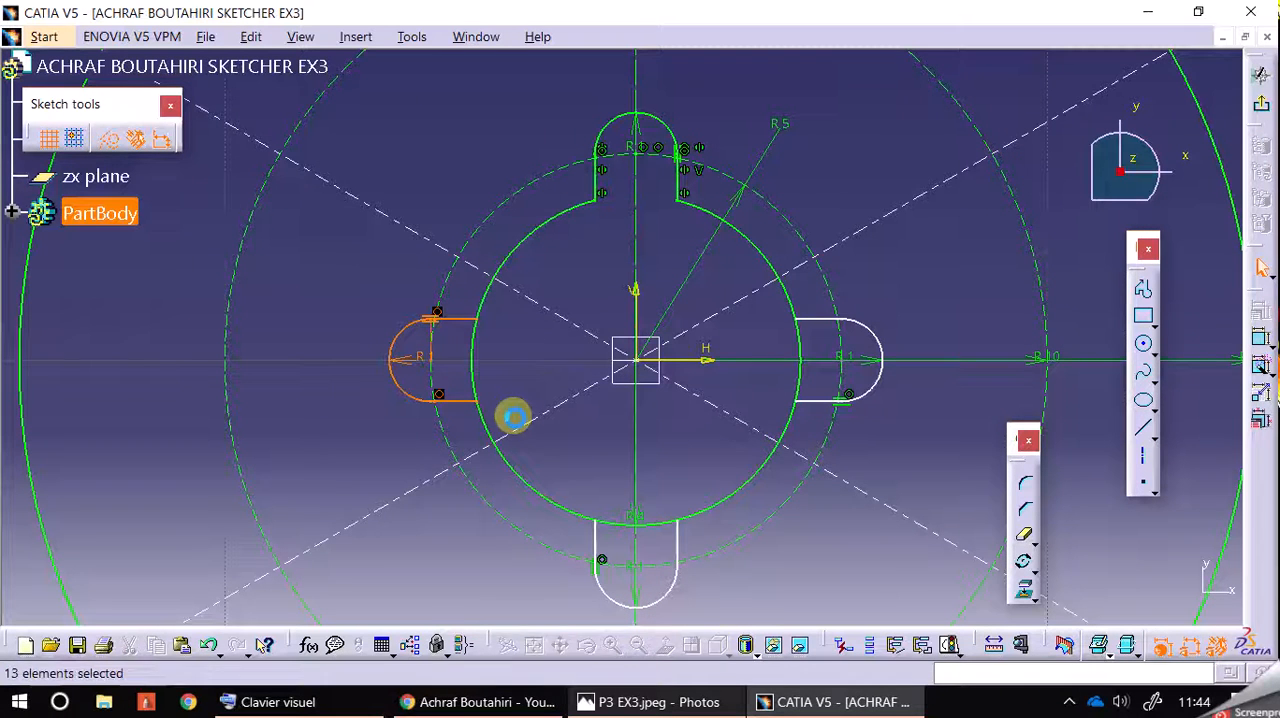
ctrl+drag(909, 431, 764, 305)
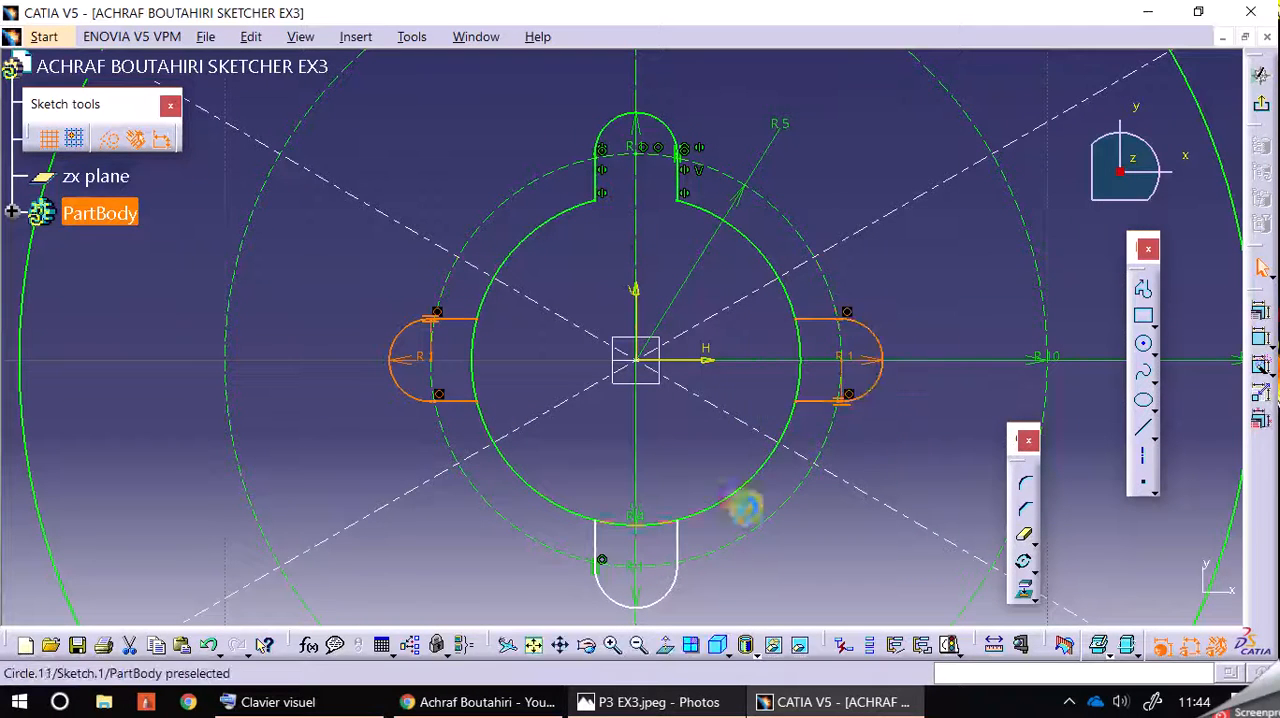
ctrl+drag(703, 617, 625, 473)
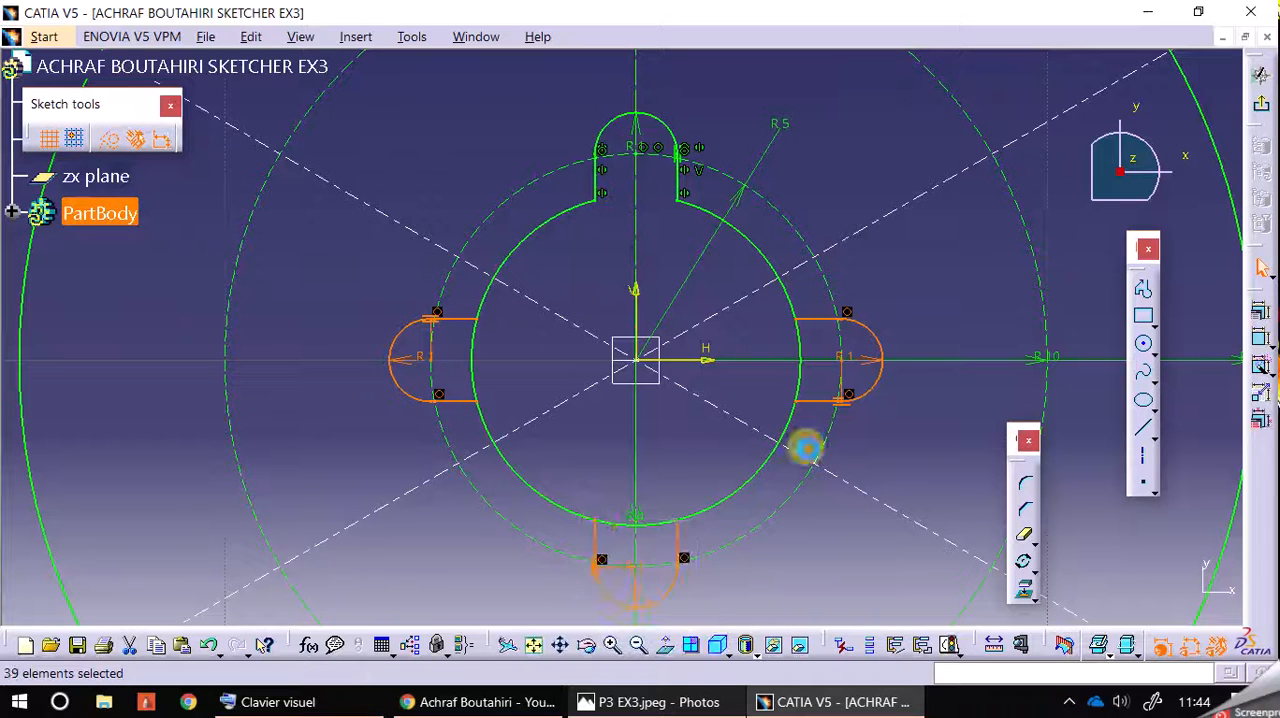
click(1259, 366)
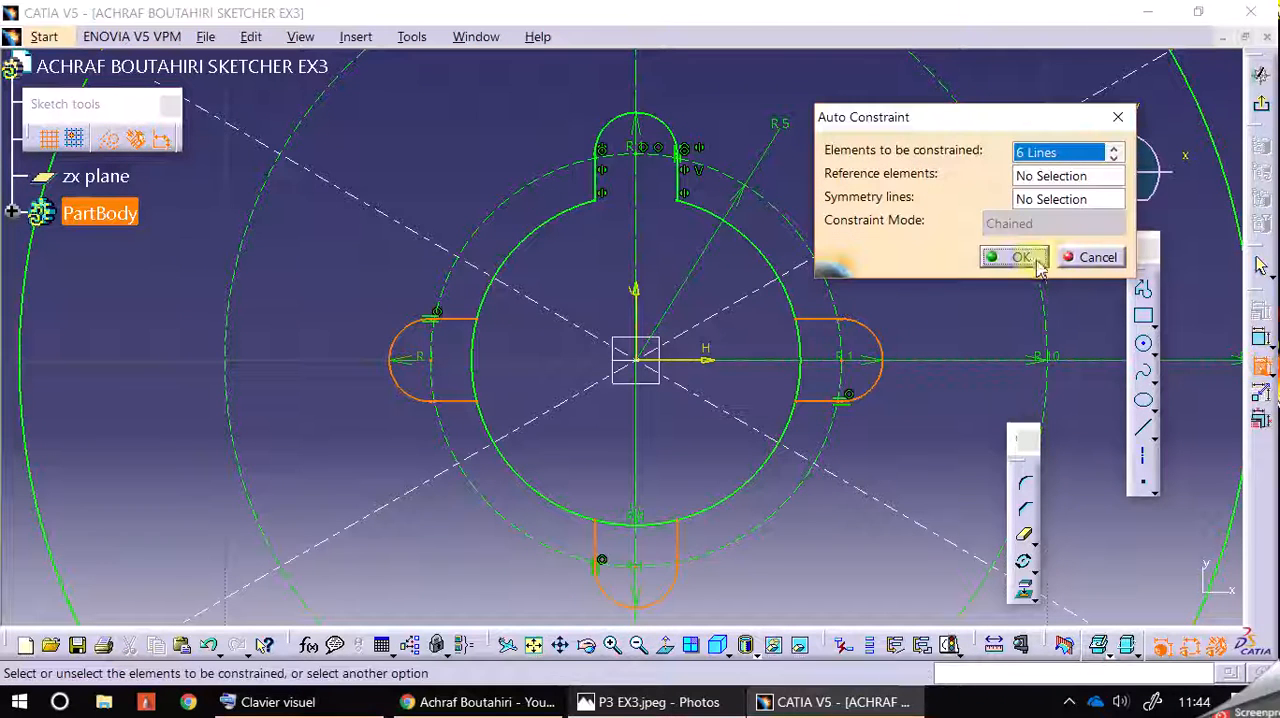
click(1020, 258)
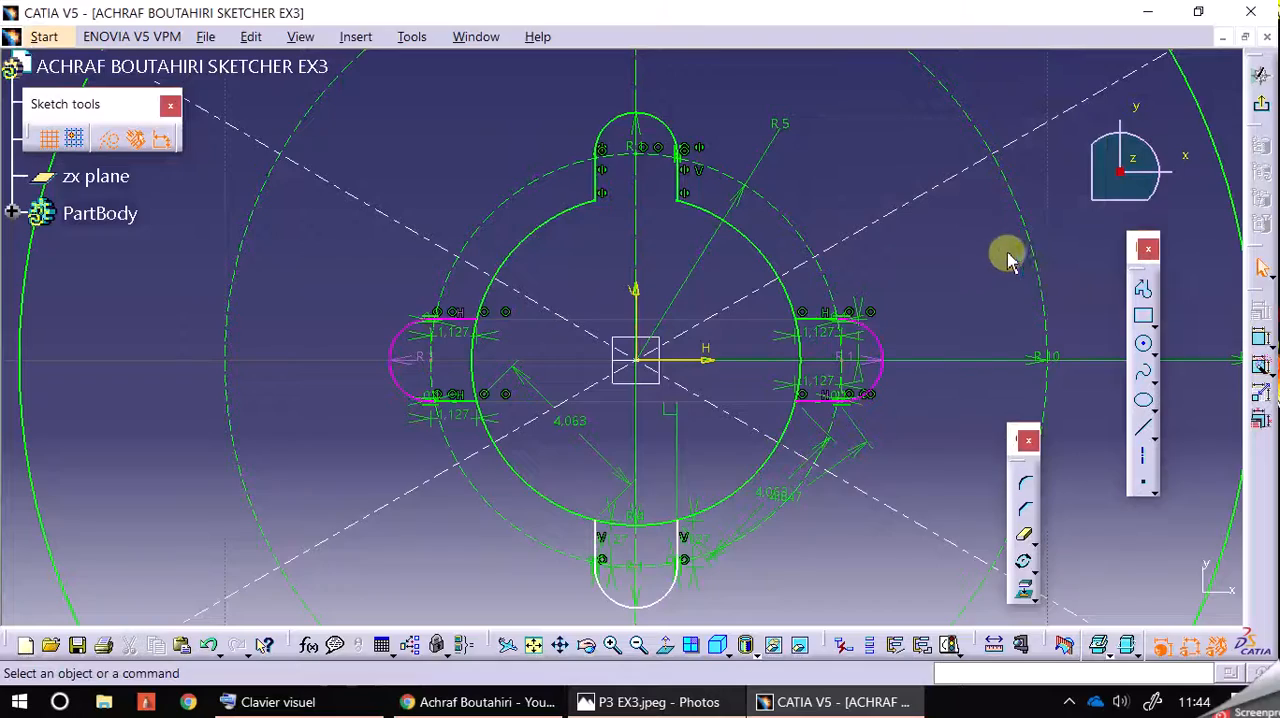
Step: Inspect the right notch's radius constraint and pull its arc downward to test the freedom of the copies
click(612, 645)
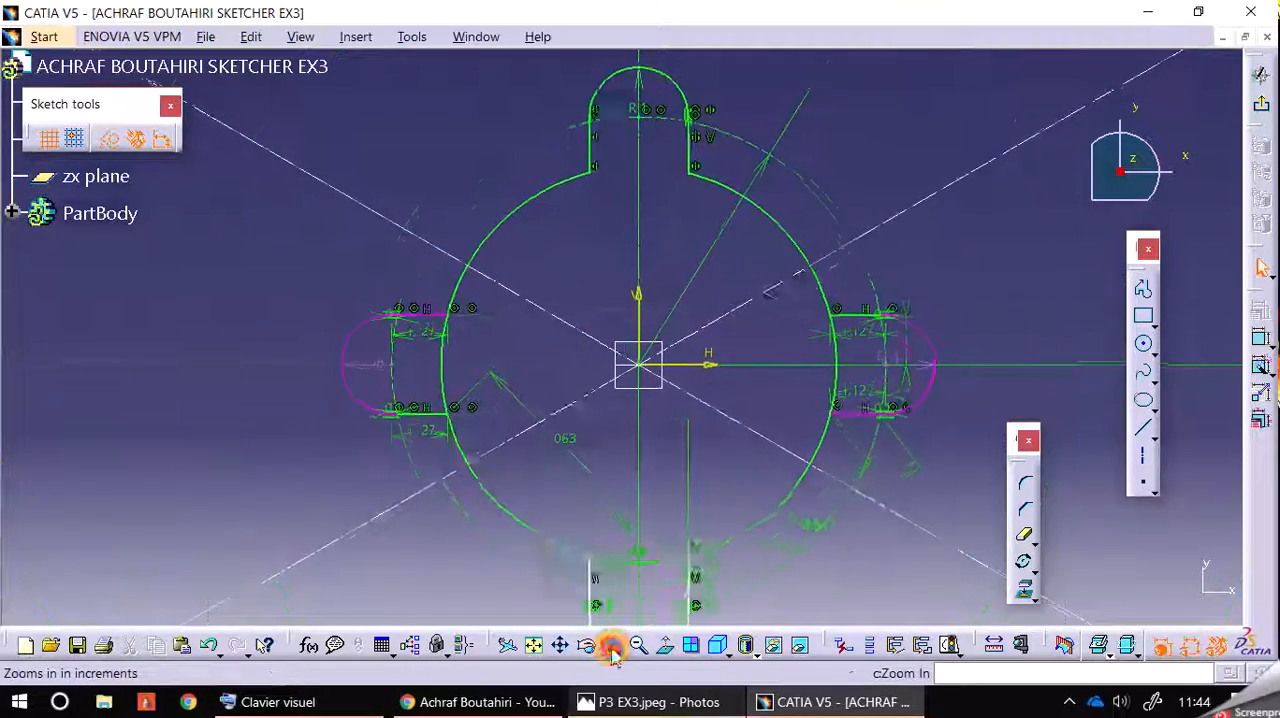
mouse_move(437, 357)
middle_down()
mouse_move(426, 262)
mouse_move(289, 240)
middle_up()
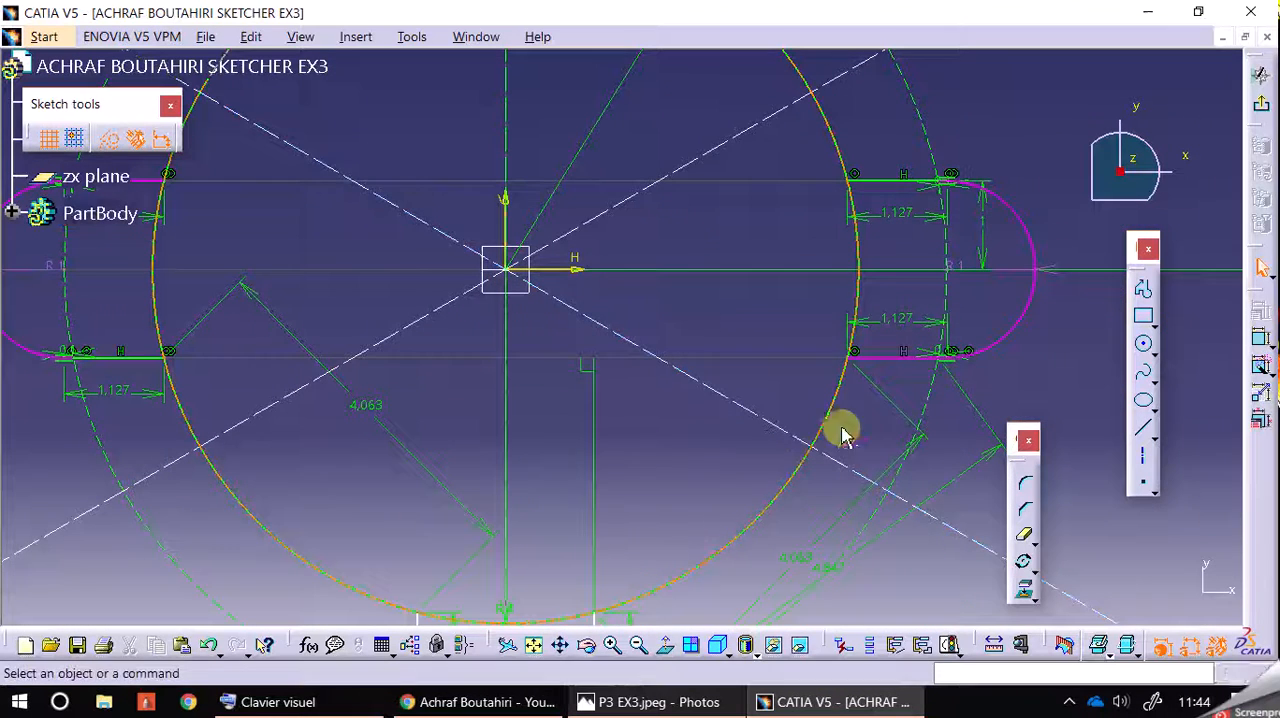
click(968, 268)
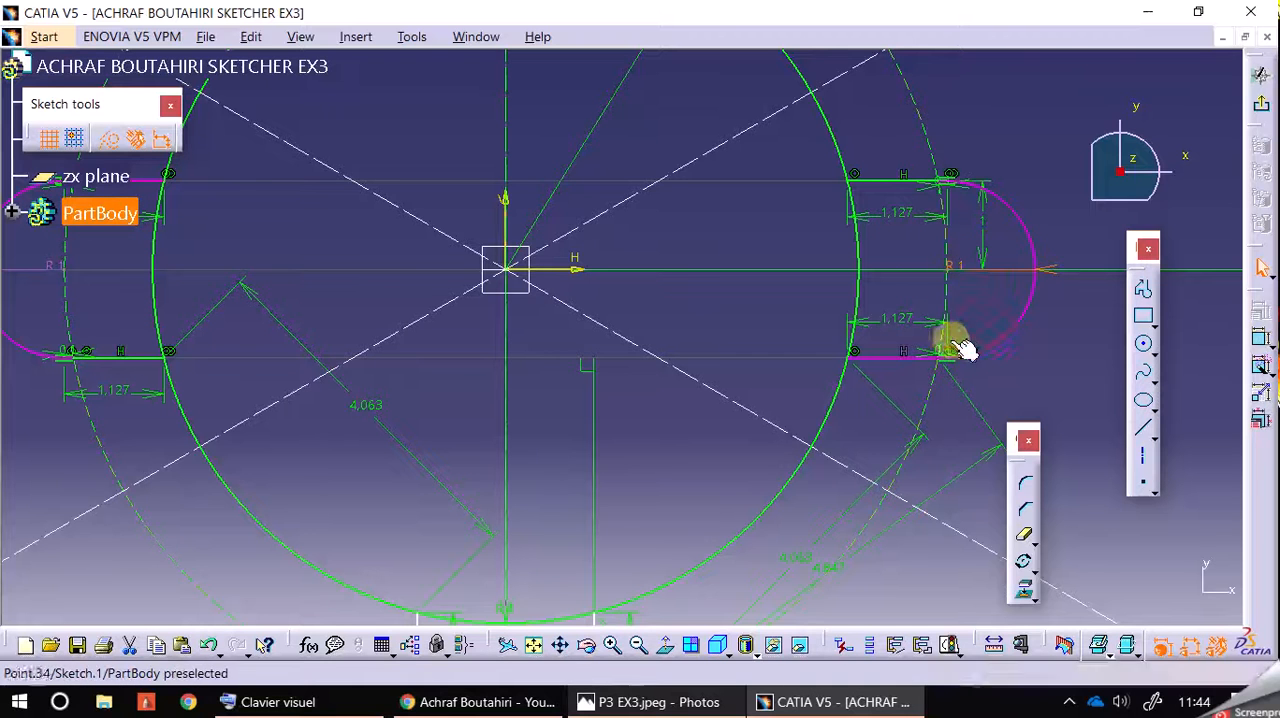
click(1071, 49)
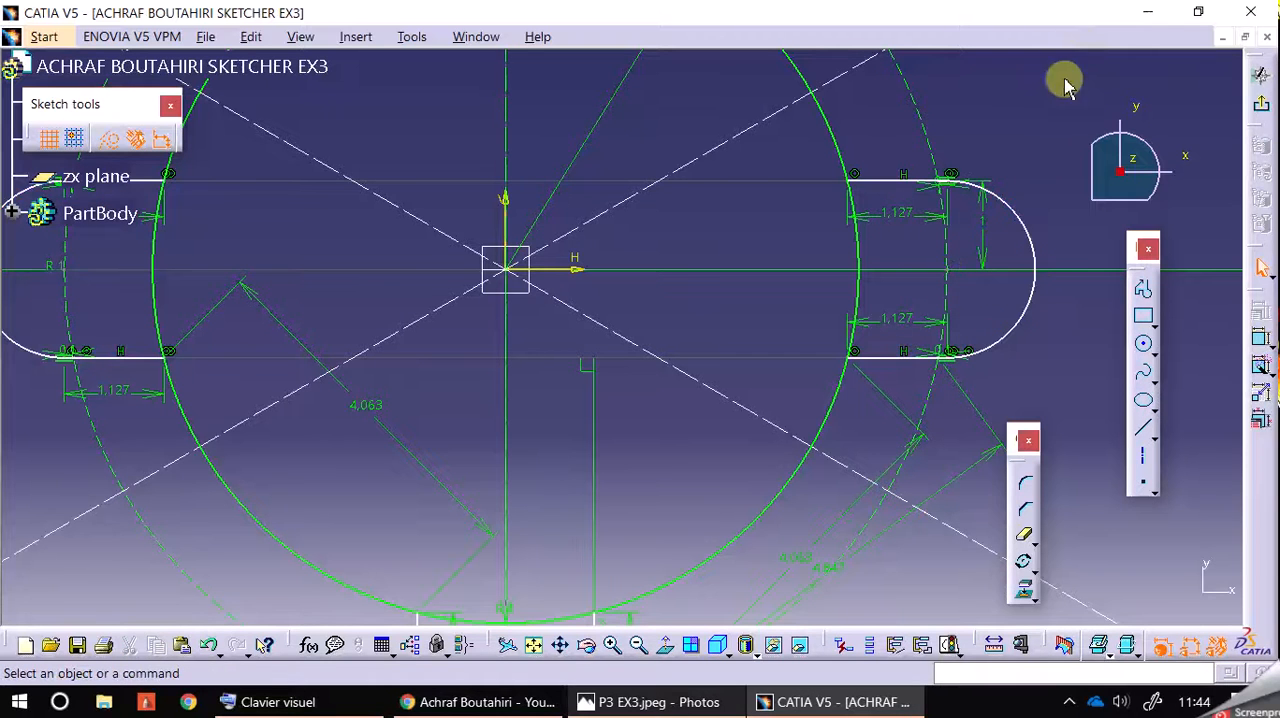
drag(1034, 249, 1108, 354)
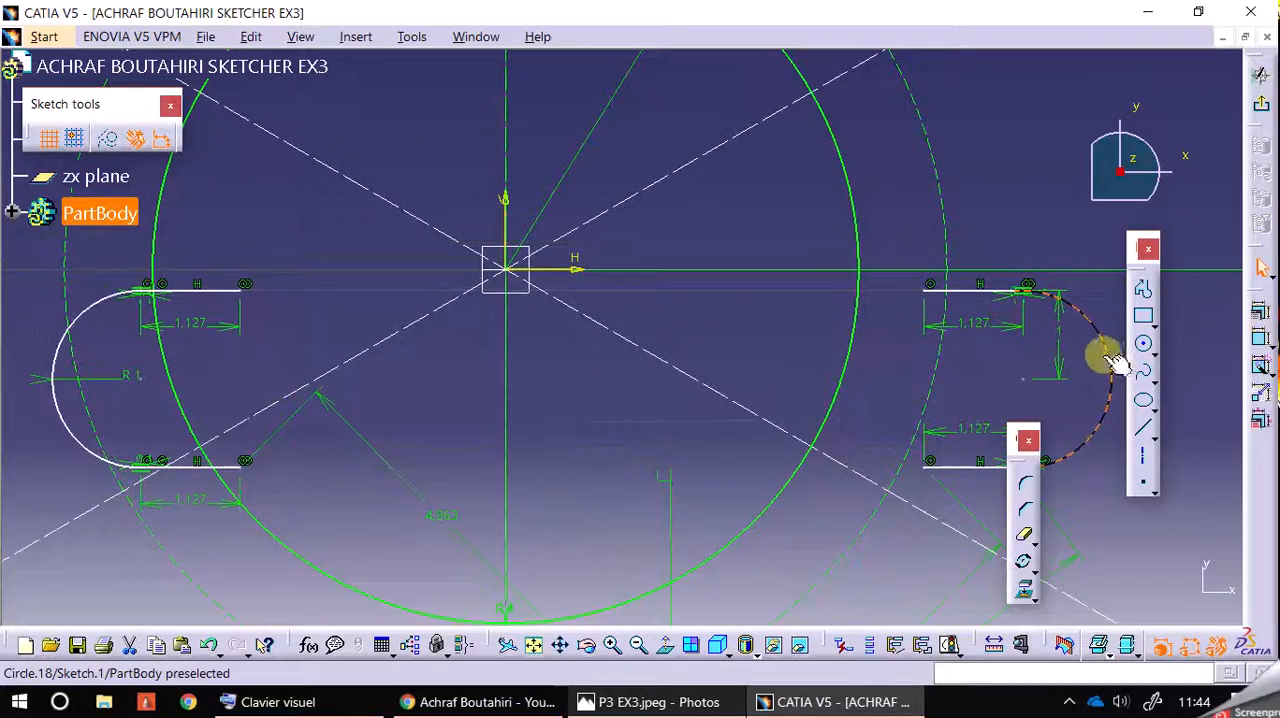
click(638, 645)
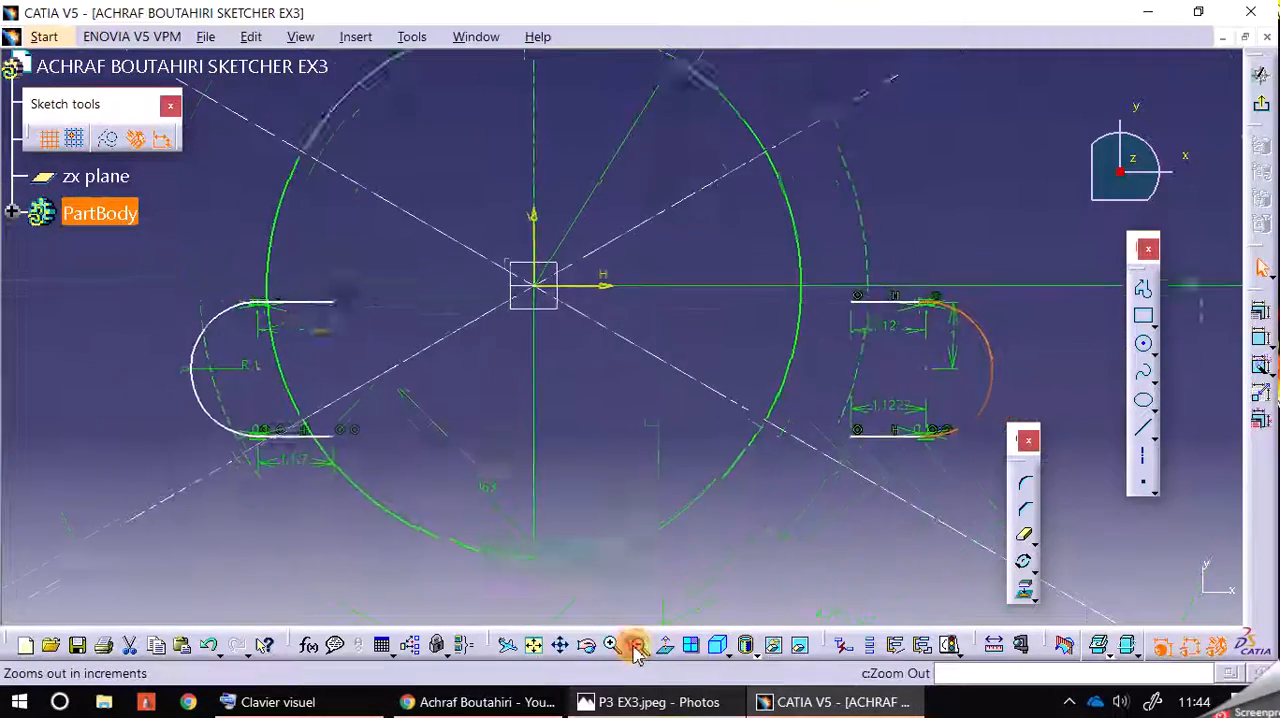
click(638, 648)
Step: Undo the displacement of the notch copies and the auto constraints applied to them
mouse_move(871, 341)
mouse_down()
mouse_move(917, 374)
mouse_move(808, 351)
mouse_move(823, 220)
mouse_move(840, 214)
mouse_move(866, 284)
mouse_up()
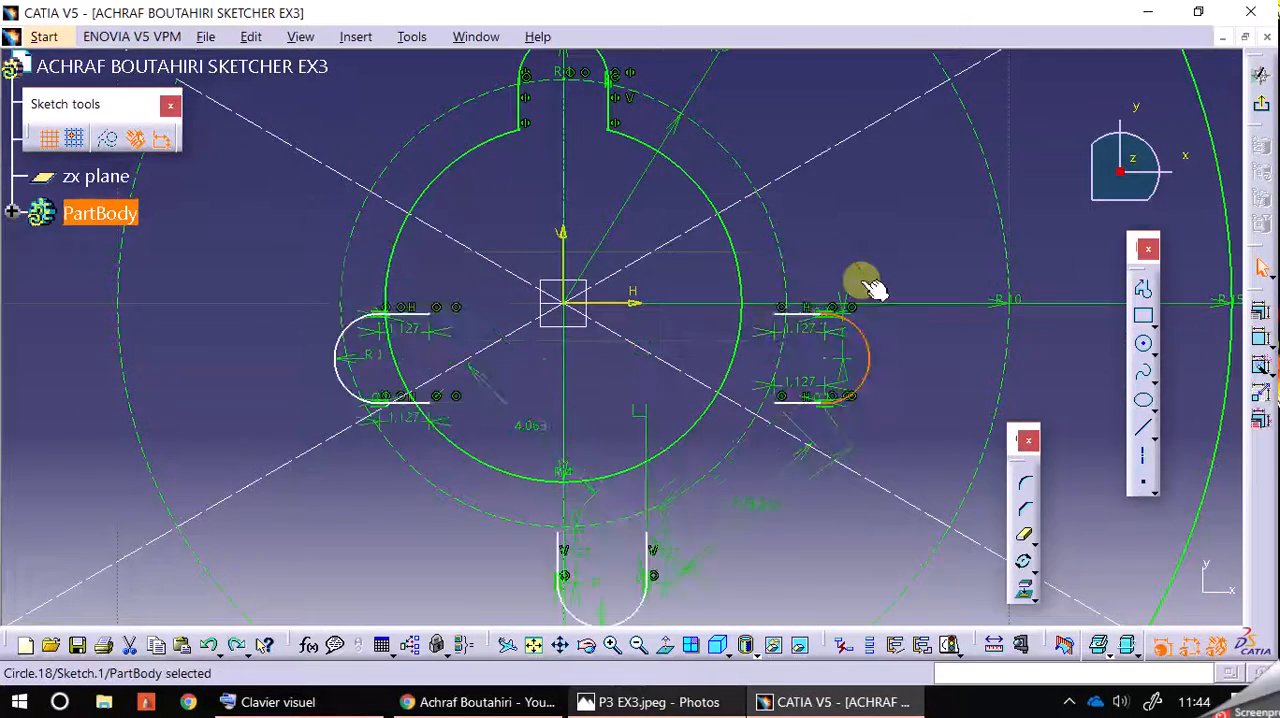
key(ctrl+z)
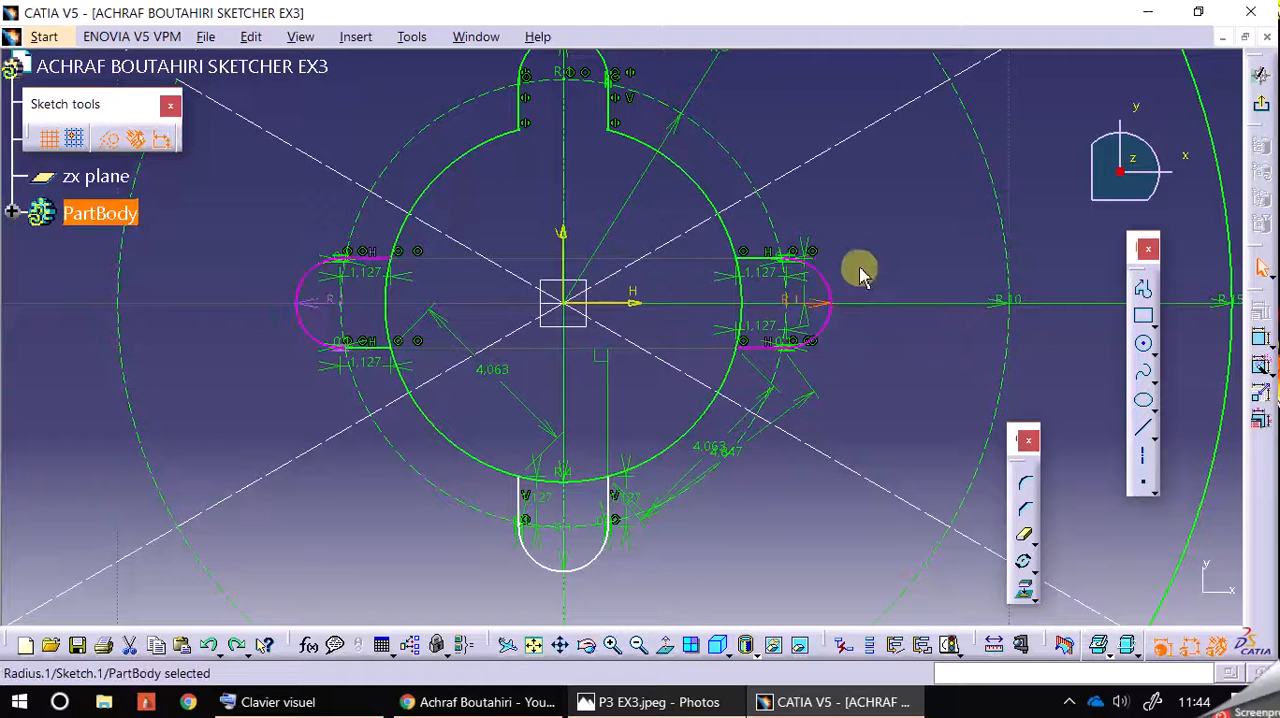
key(ctrl+z)
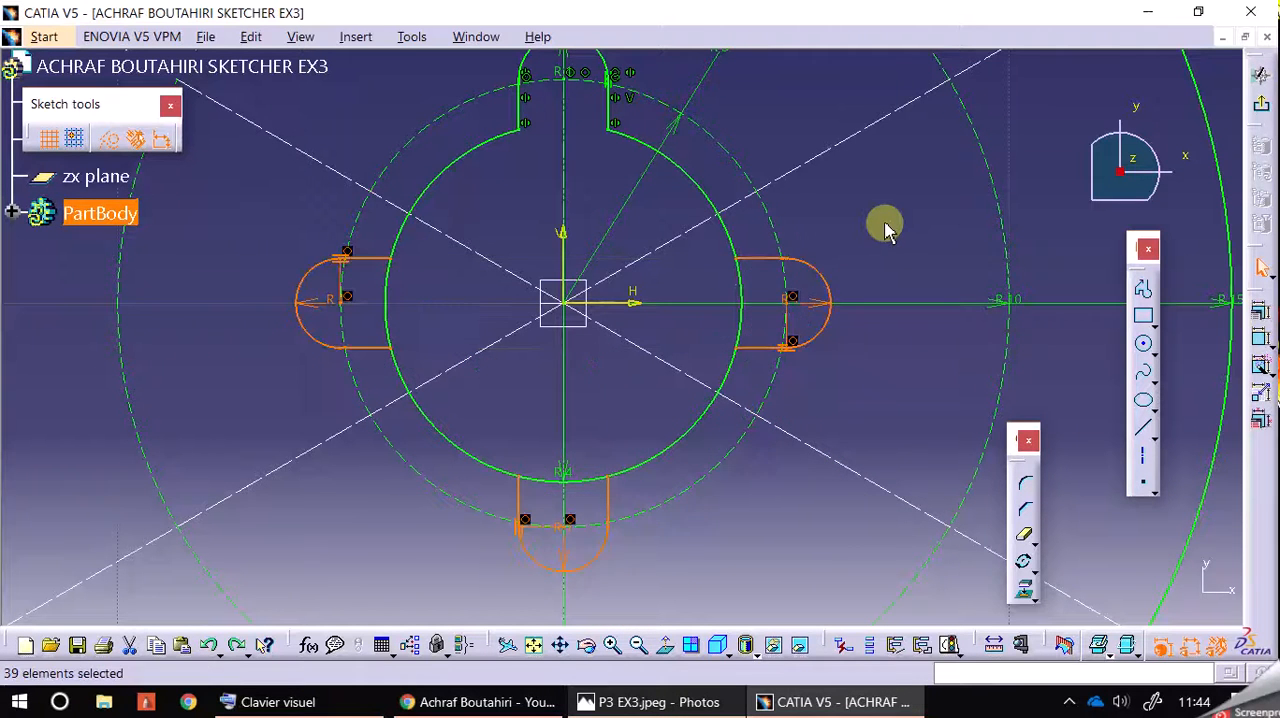
Step: Apply Auto Constraint to the whole R4 hole together with all four notches and the R5 construction circle
click(886, 222)
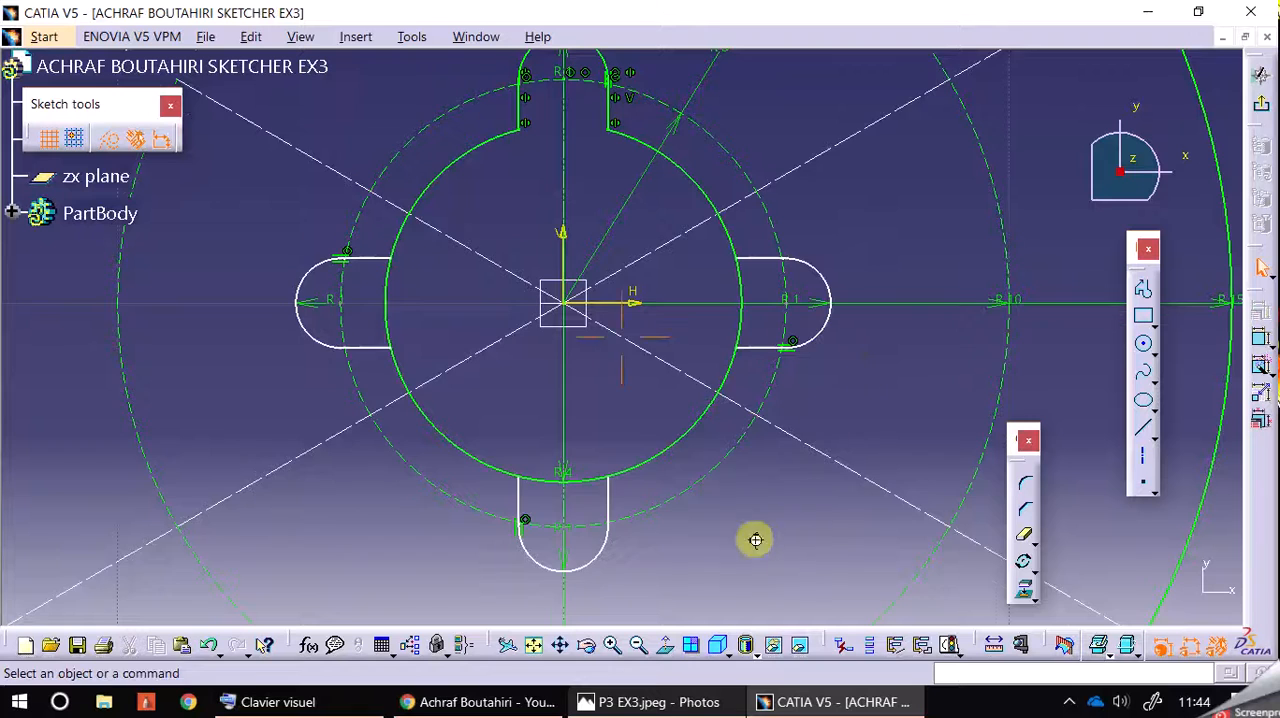
middle_drag(762, 541, 740, 557)
mouse_move(925, 600)
mouse_down()
mouse_move(486, 323)
mouse_move(250, 50)
mouse_move(272, 70)
mouse_up()
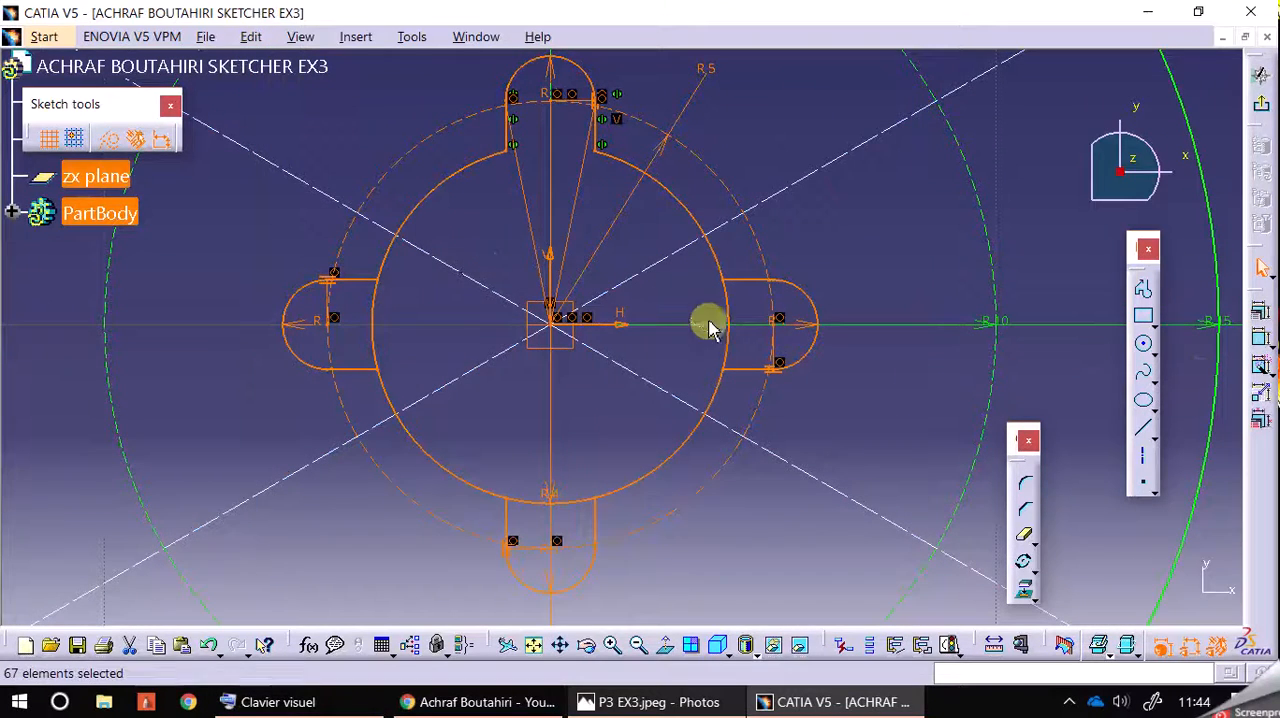
click(1260, 366)
click(1030, 260)
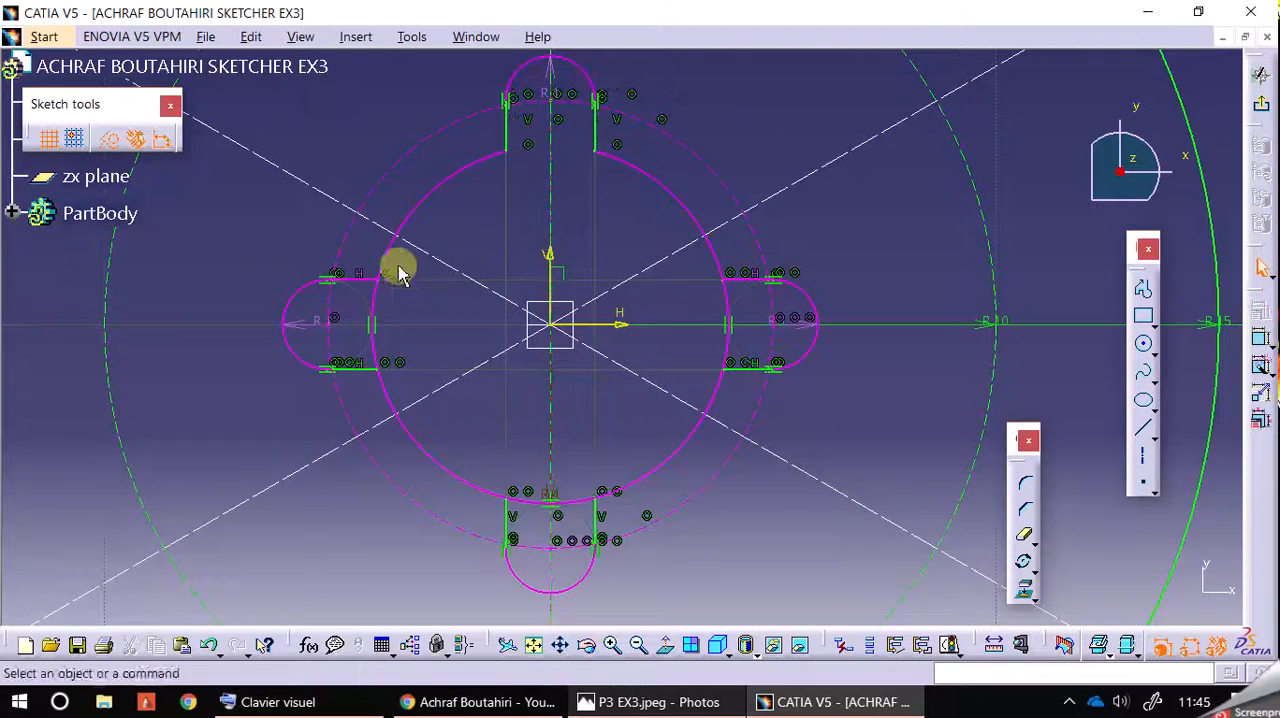
Step: Delete the redundant radius constraints on the left and right notch arcs
click(308, 330)
click(558, 585)
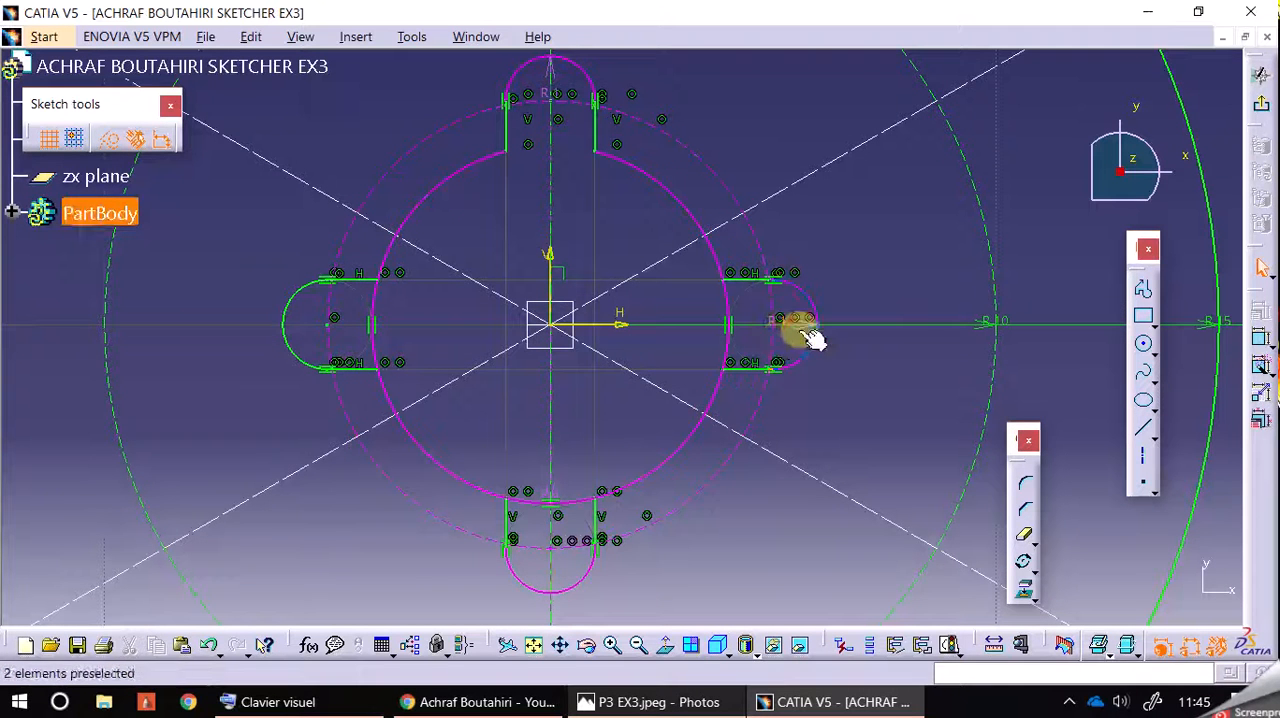
click(852, 276)
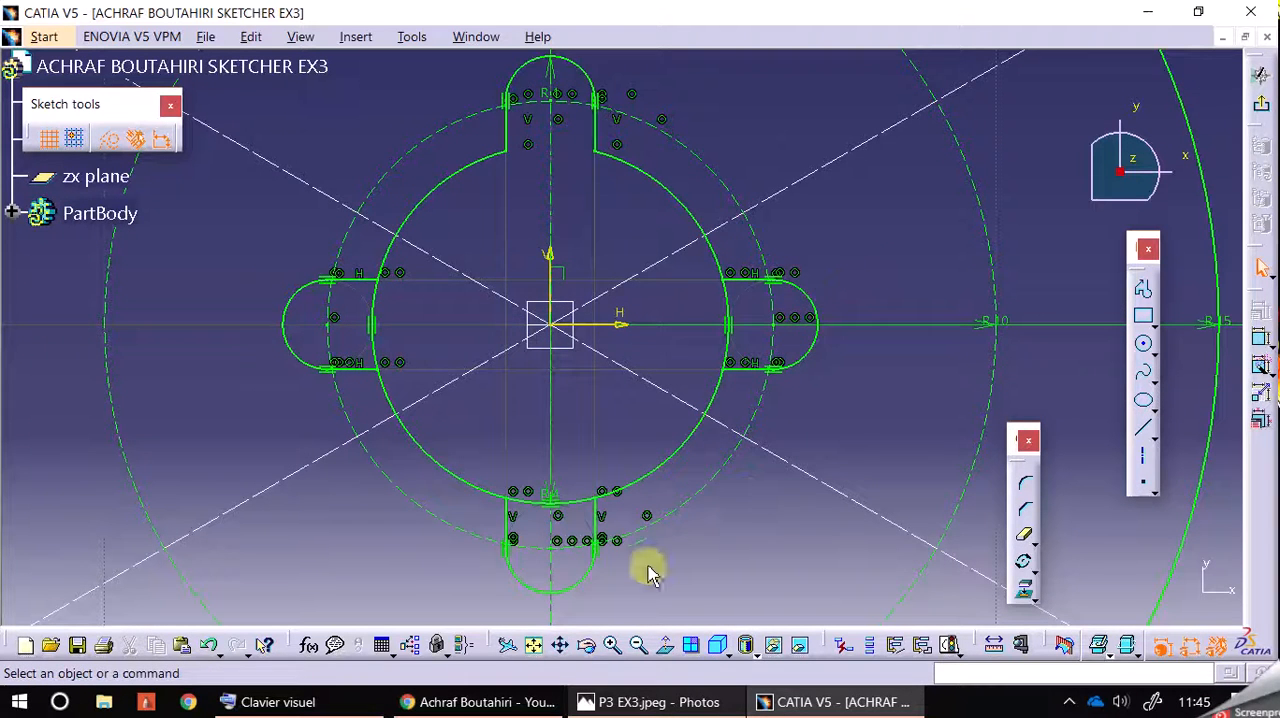
Step: Quick-trim the R4 circle's arcs that cross the openings of the right, left and lower notches
click(1028, 540)
click(734, 309)
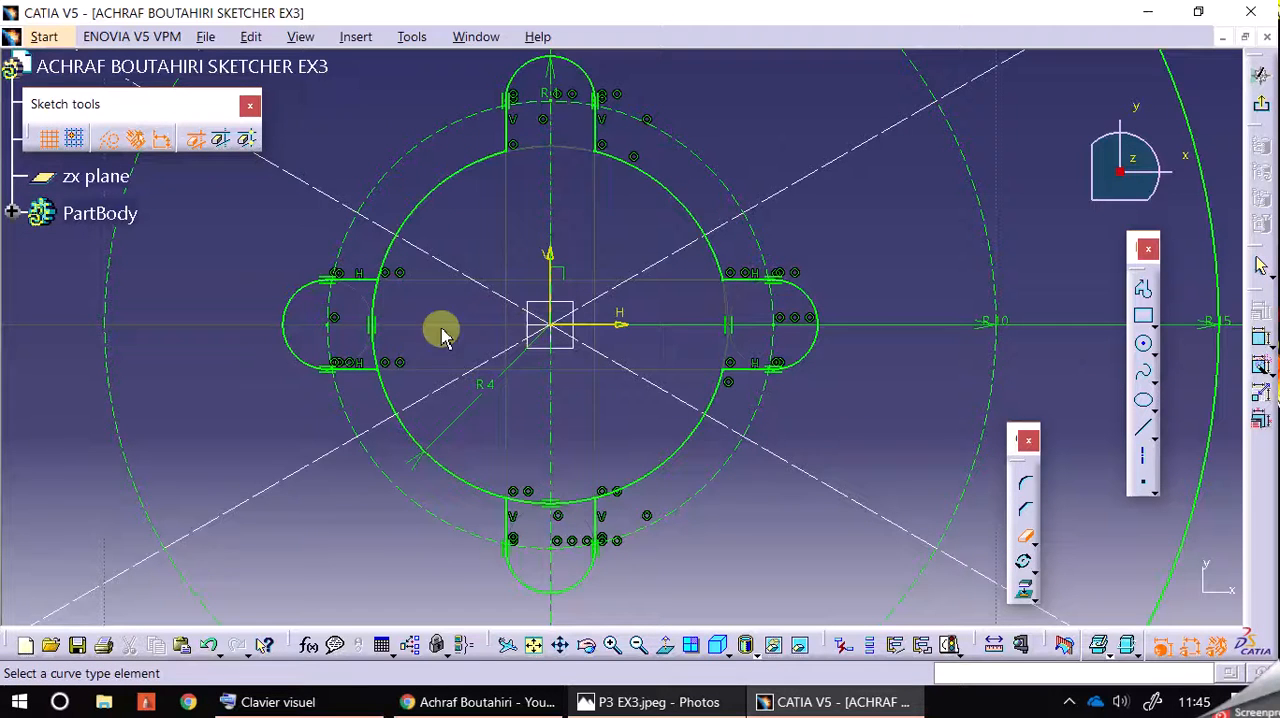
click(377, 311)
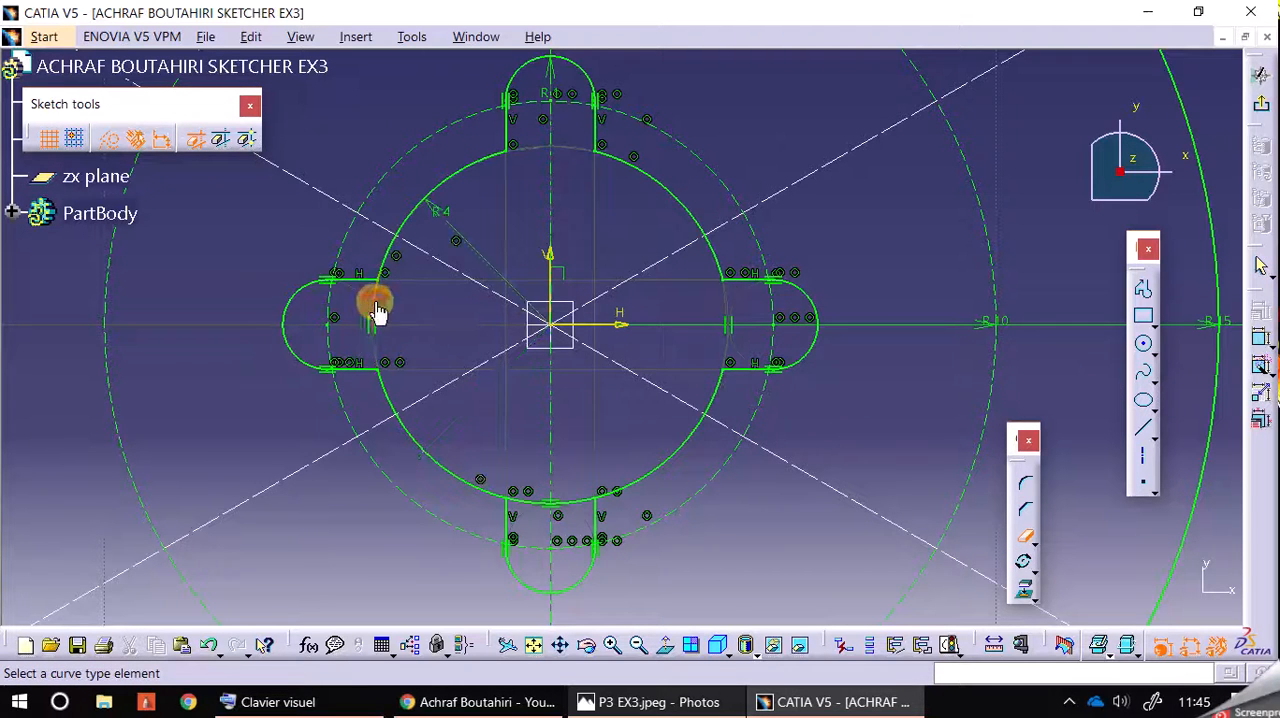
click(598, 510)
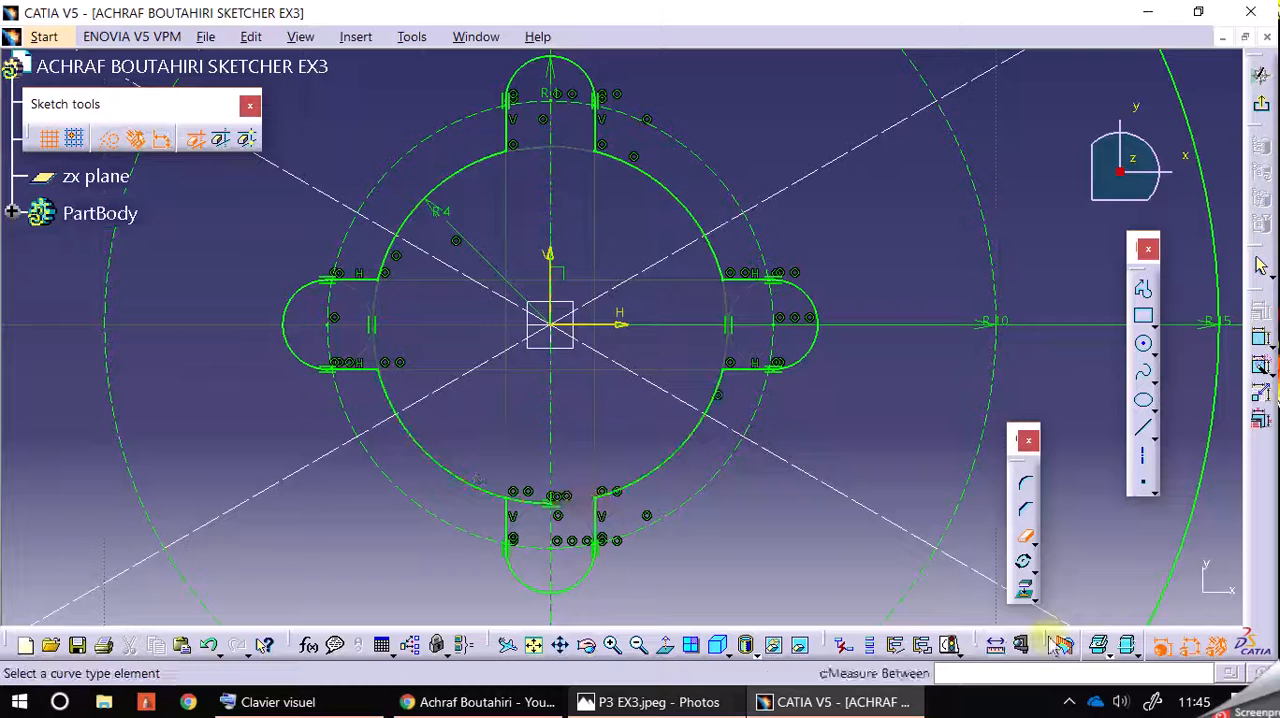
Step: Hide the sketch constraints from view and leave Quick Trim
click(1224, 647)
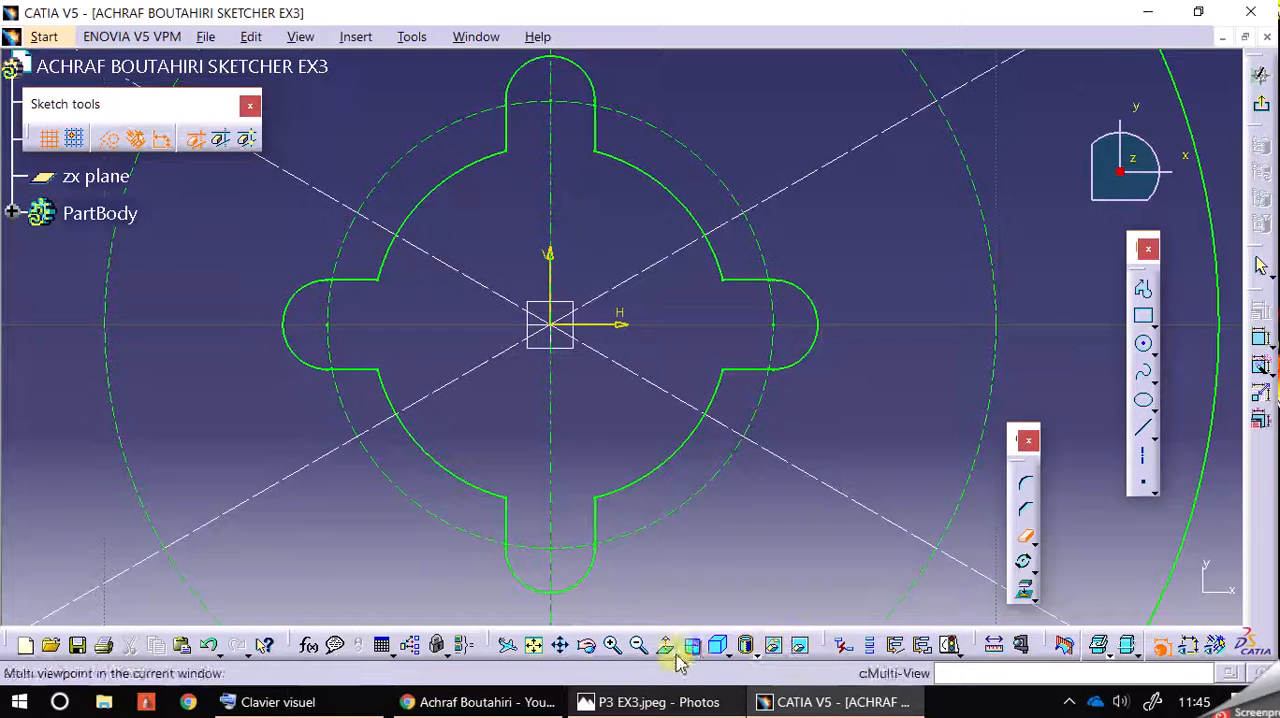
click(638, 647)
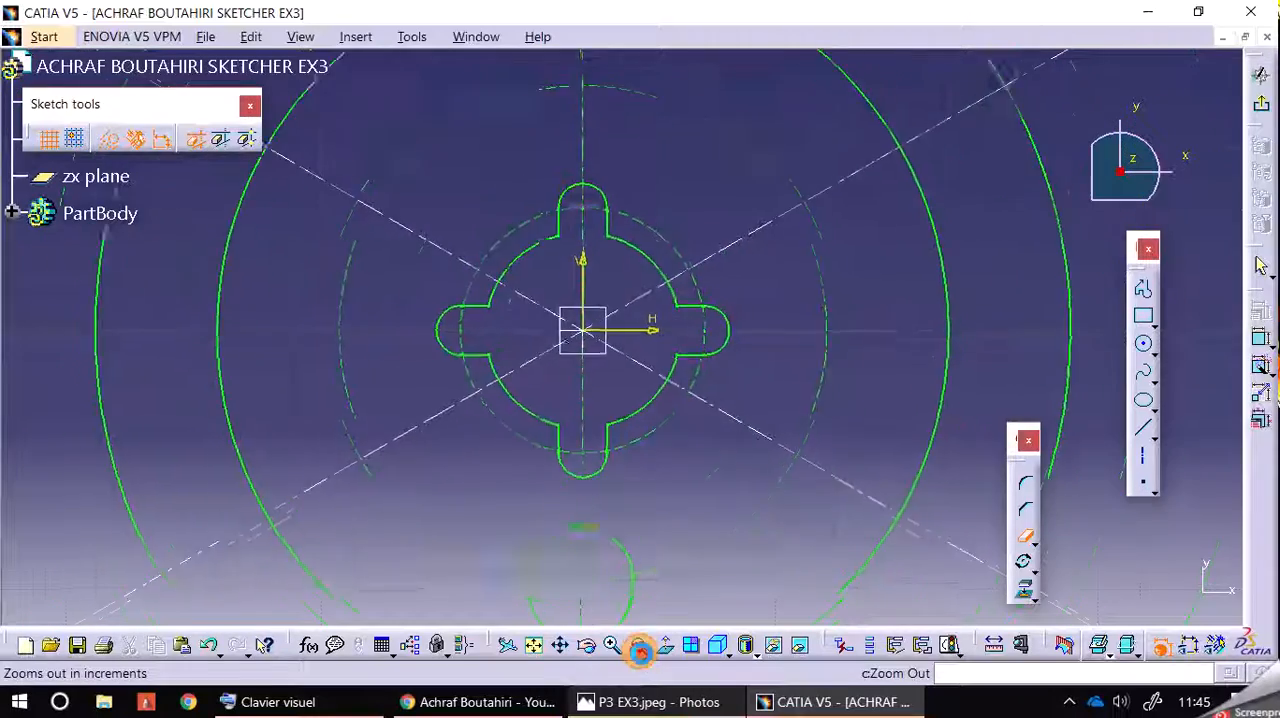
click(638, 647)
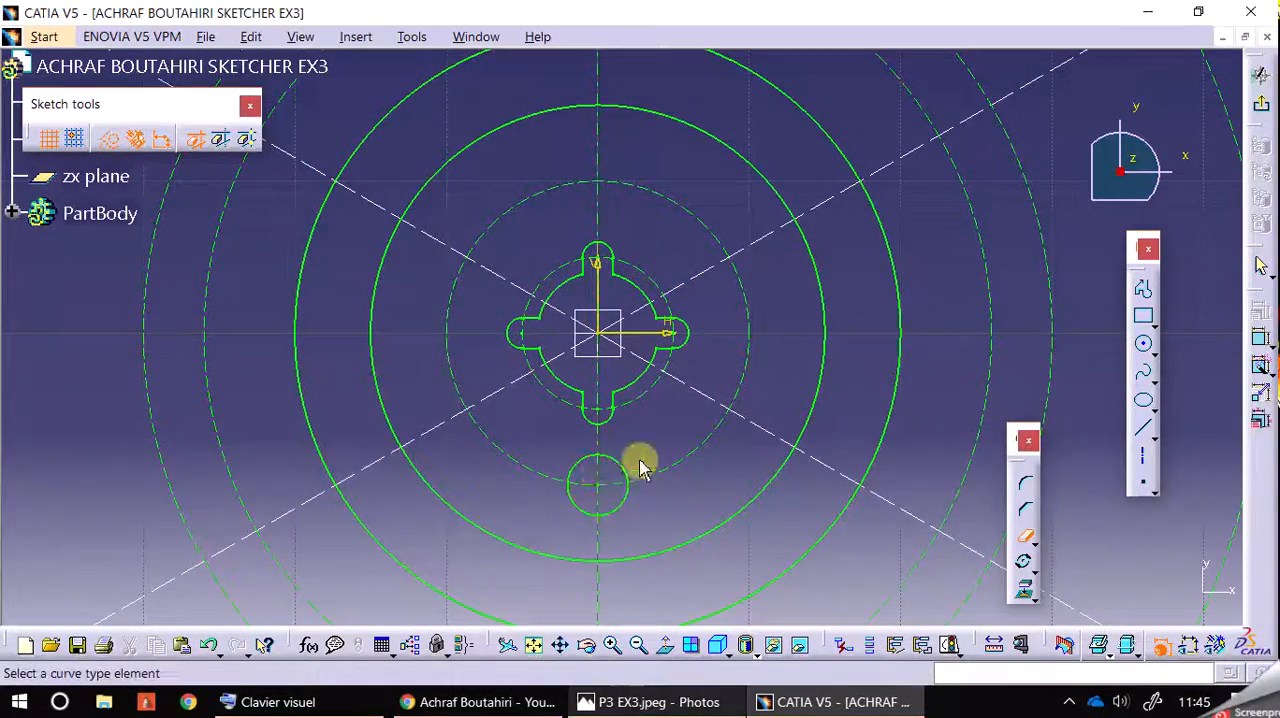
click(101, 461)
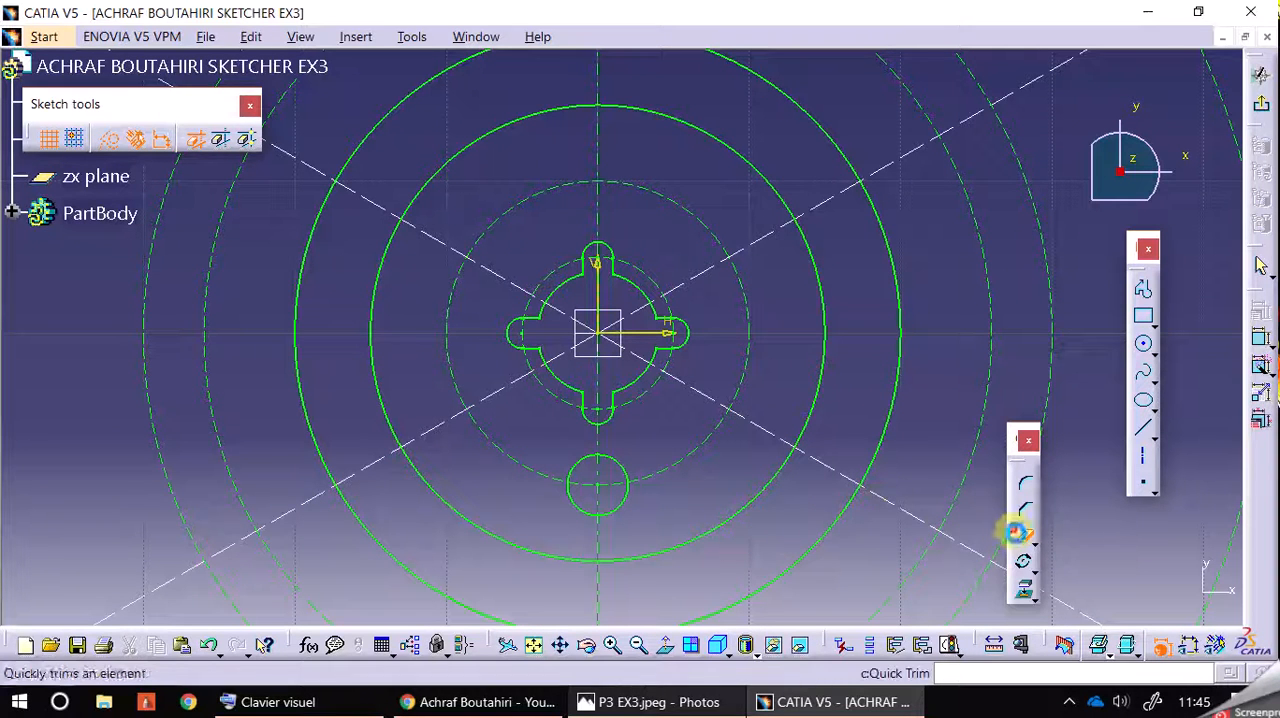
click(1020, 531)
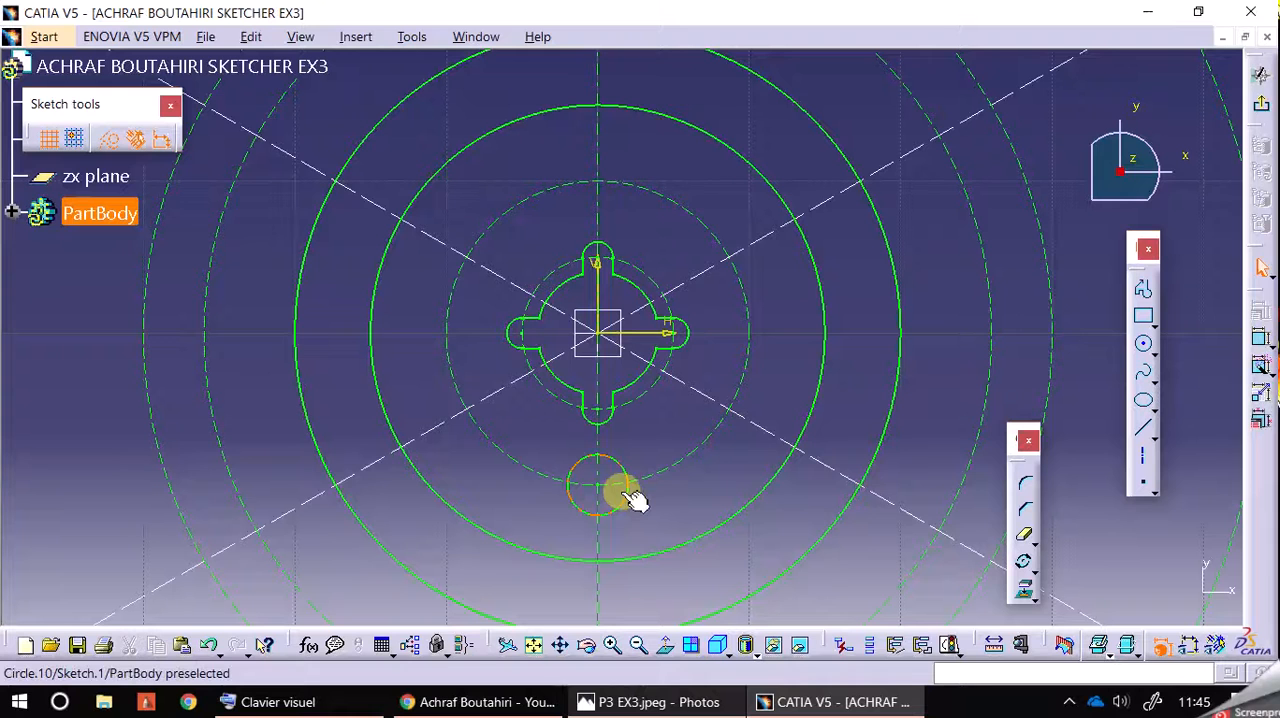
Step: Copy the small circle below the hub hole by rotation about the origin, with 3 instances at 90 degrees in duplicate mode
click(1022, 561)
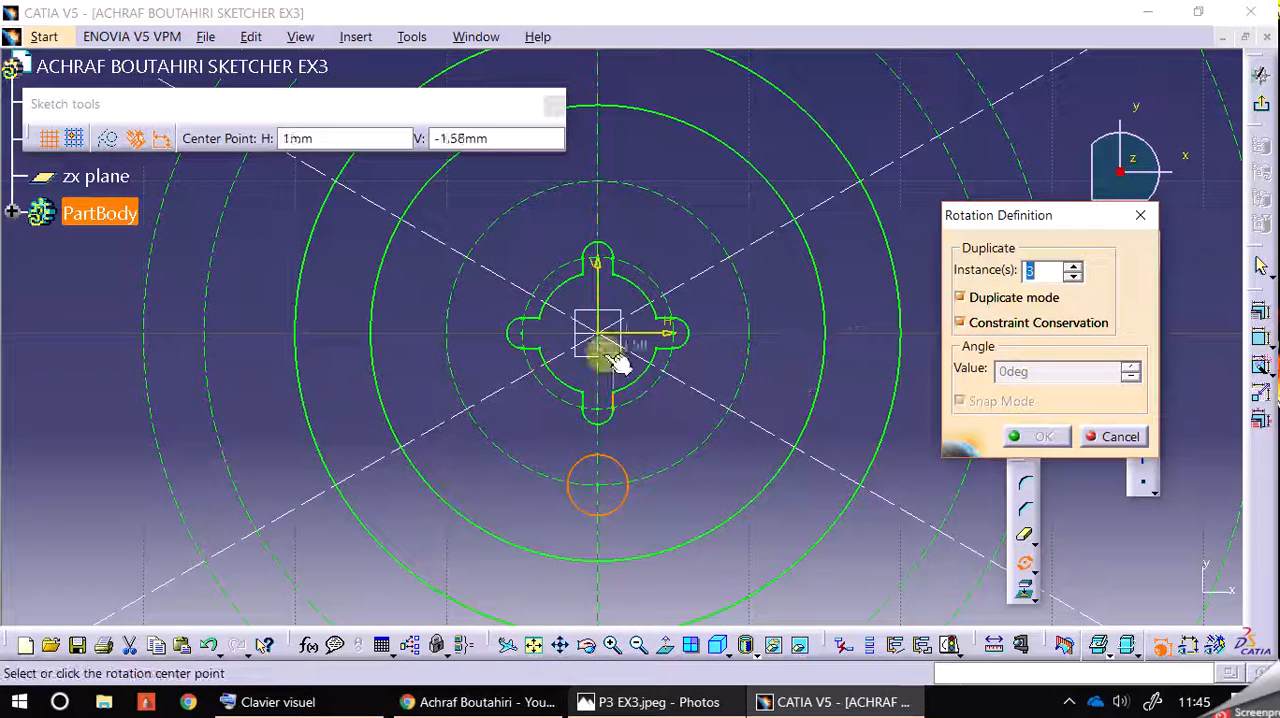
click(602, 336)
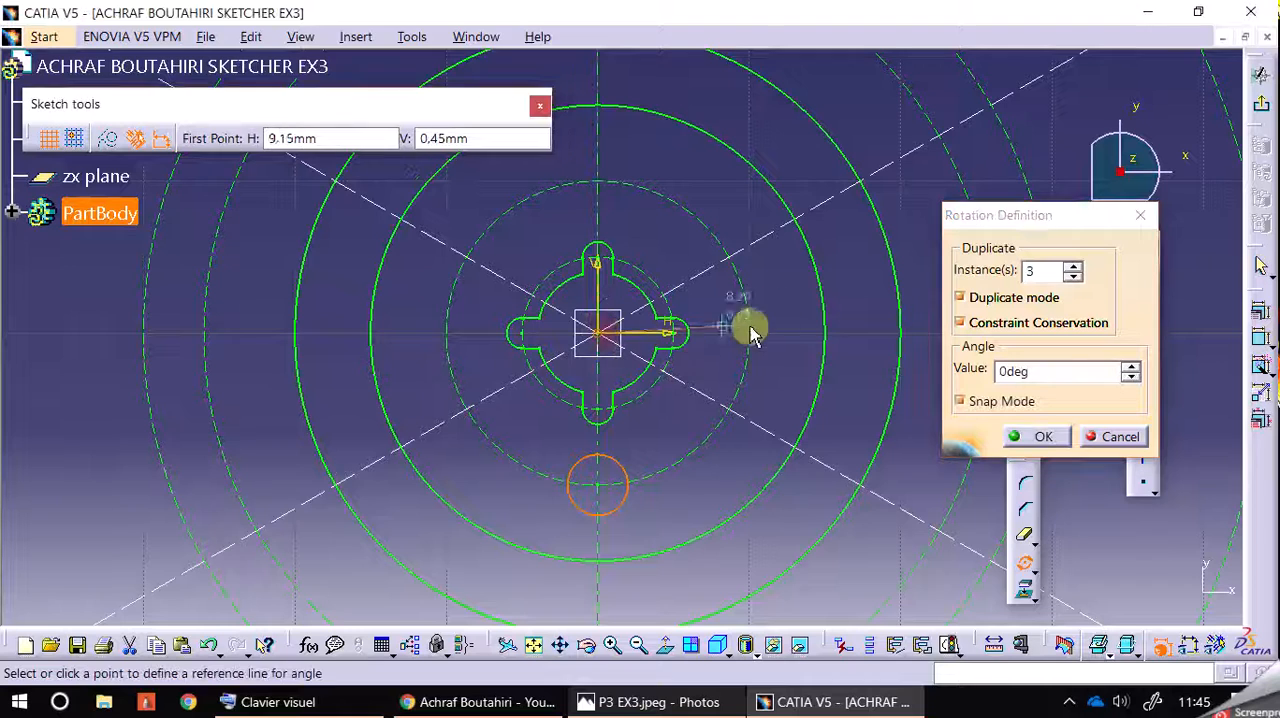
click(806, 341)
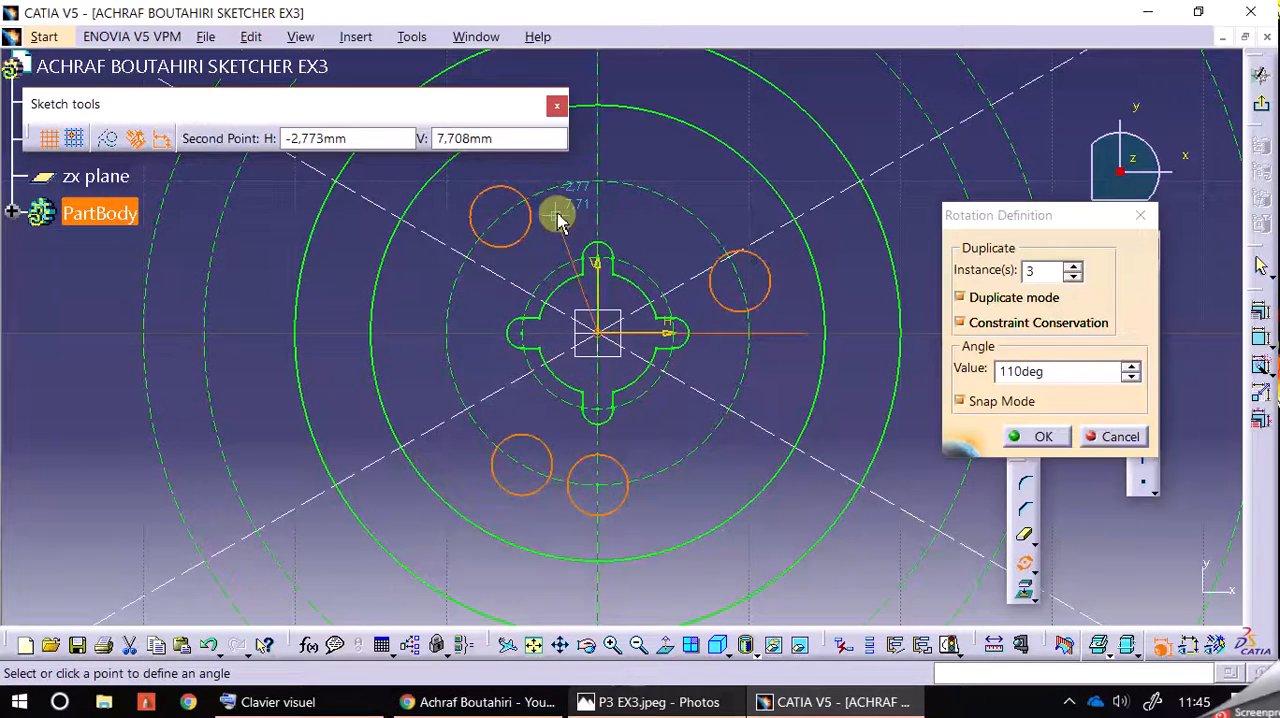
click(598, 157)
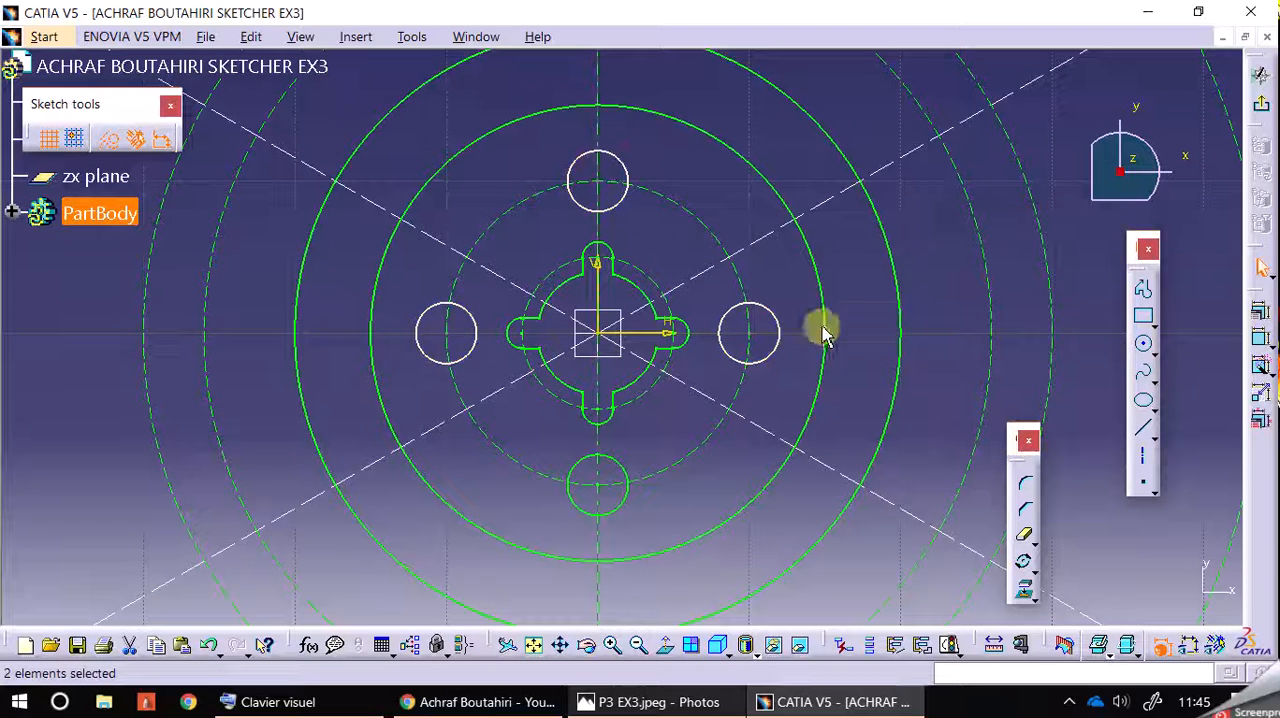
click(806, 366)
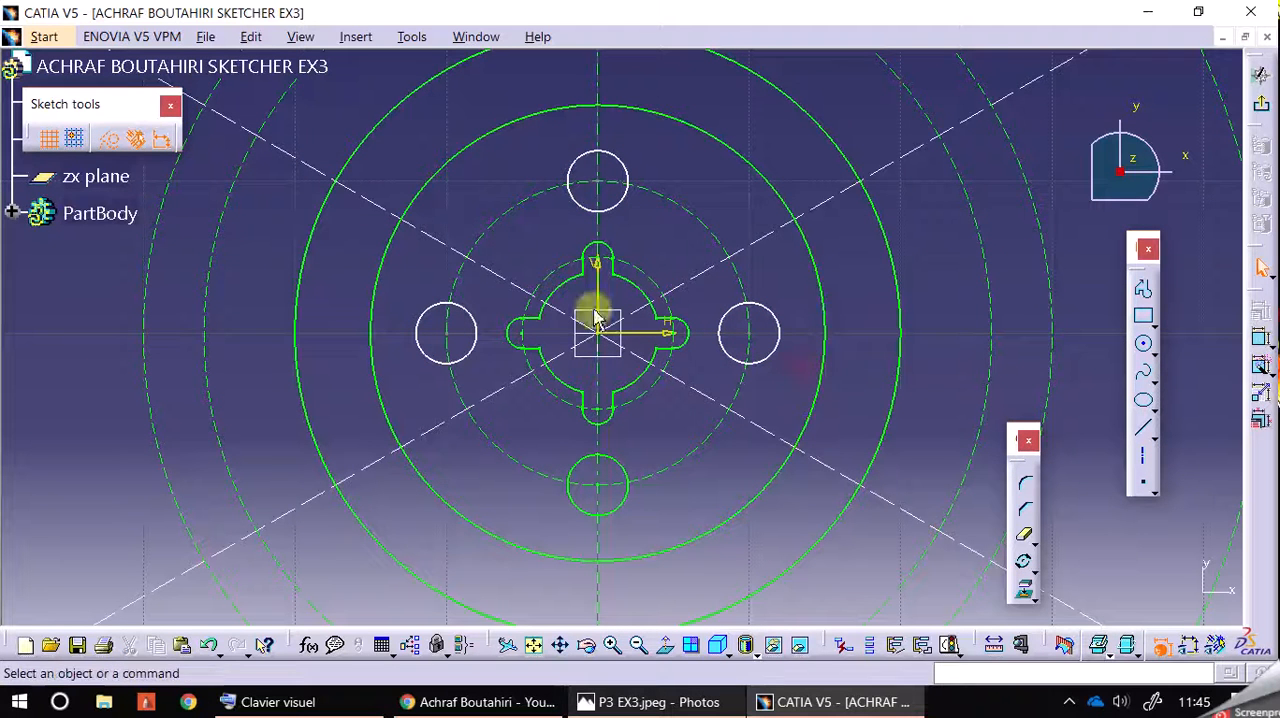
Step: Apply Auto Constraint to the upper, left and right circle copies together with the R10 construction circle
click(592, 168)
ctrl+click(463, 316)
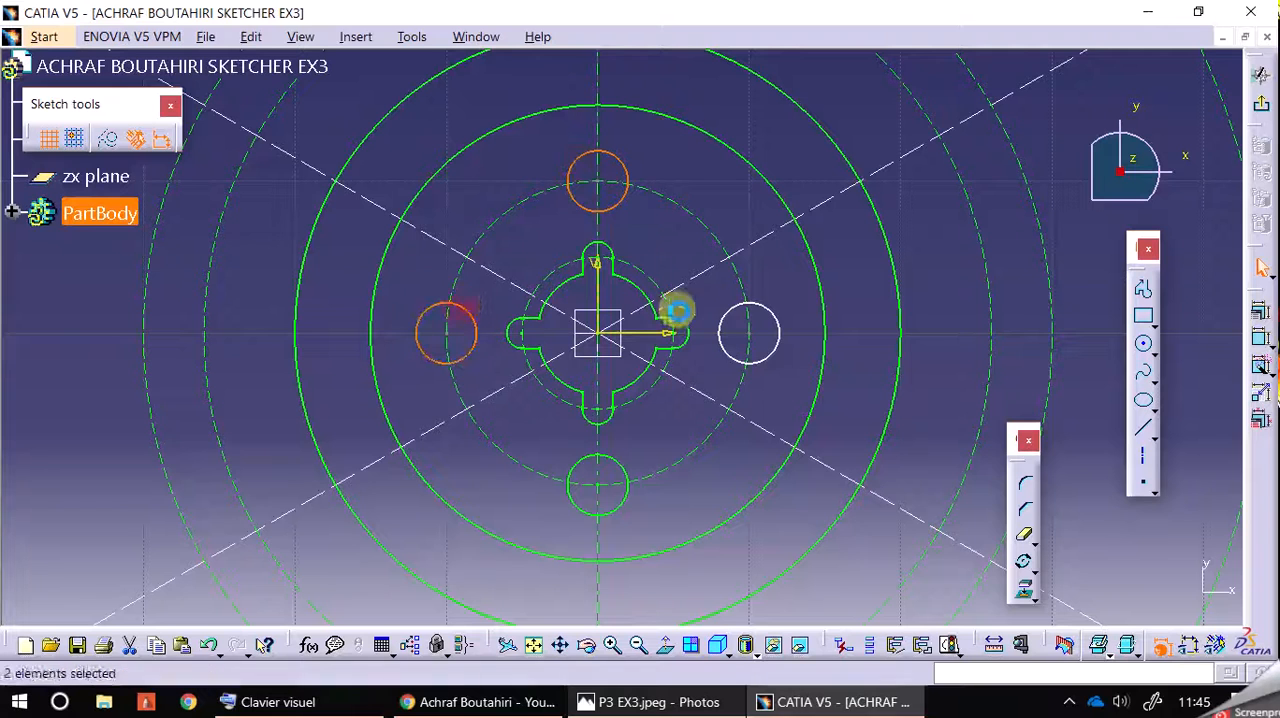
ctrl+click(760, 300)
ctrl+click(738, 263)
click(1258, 366)
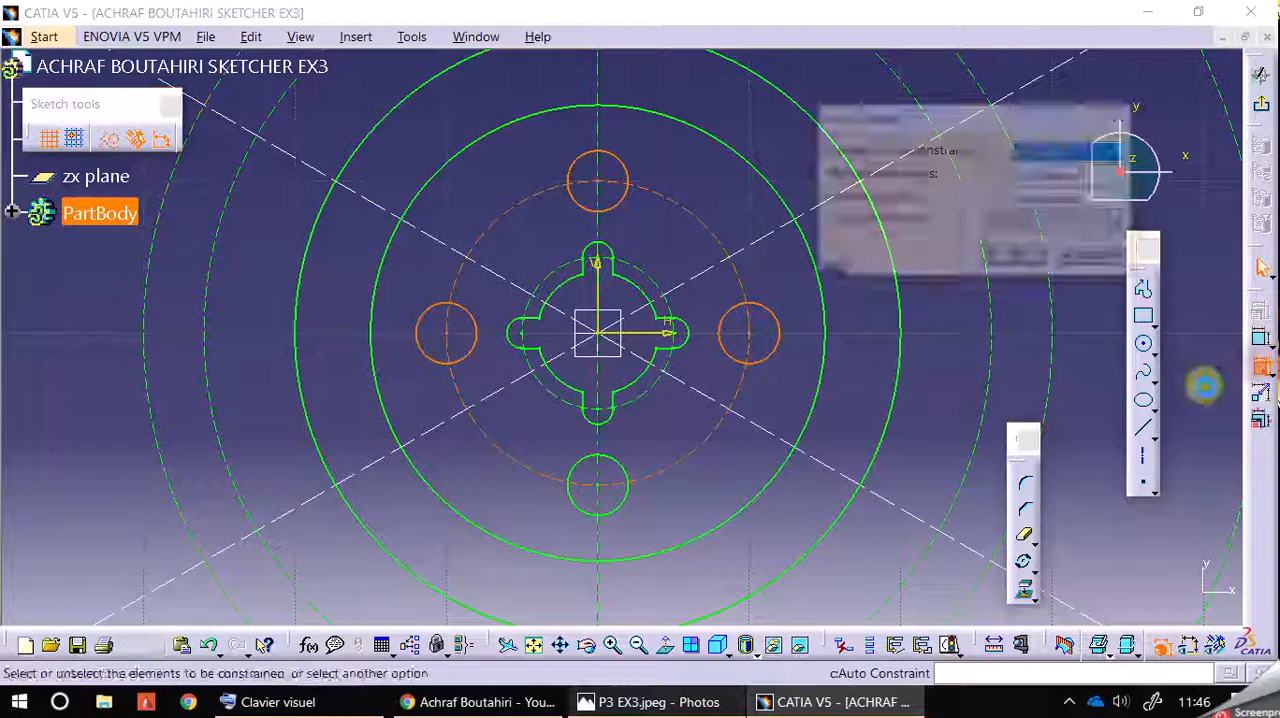
click(1018, 258)
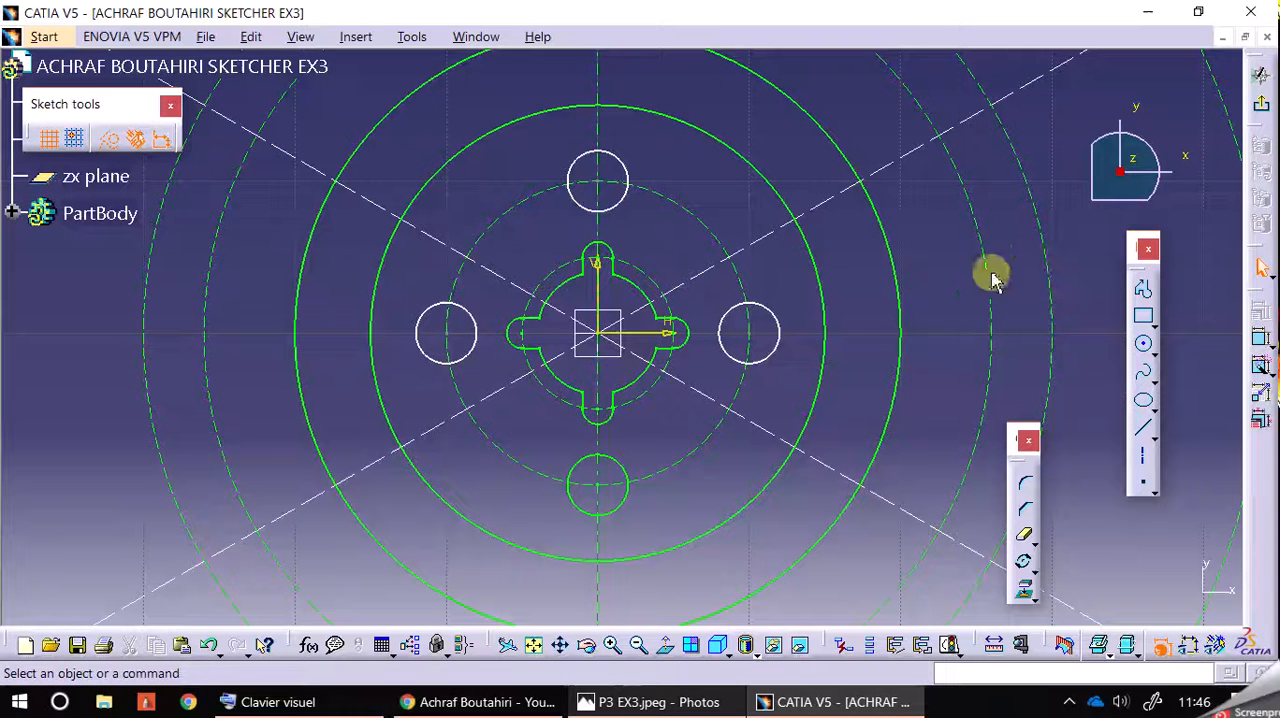
Step: Pull the right circle copy to test its freedom, and undo the copies while keeping the notch trims
click(869, 315)
mouse_move(782, 332)
mouse_down()
mouse_move(771, 289)
mouse_move(789, 351)
mouse_move(792, 326)
mouse_up()
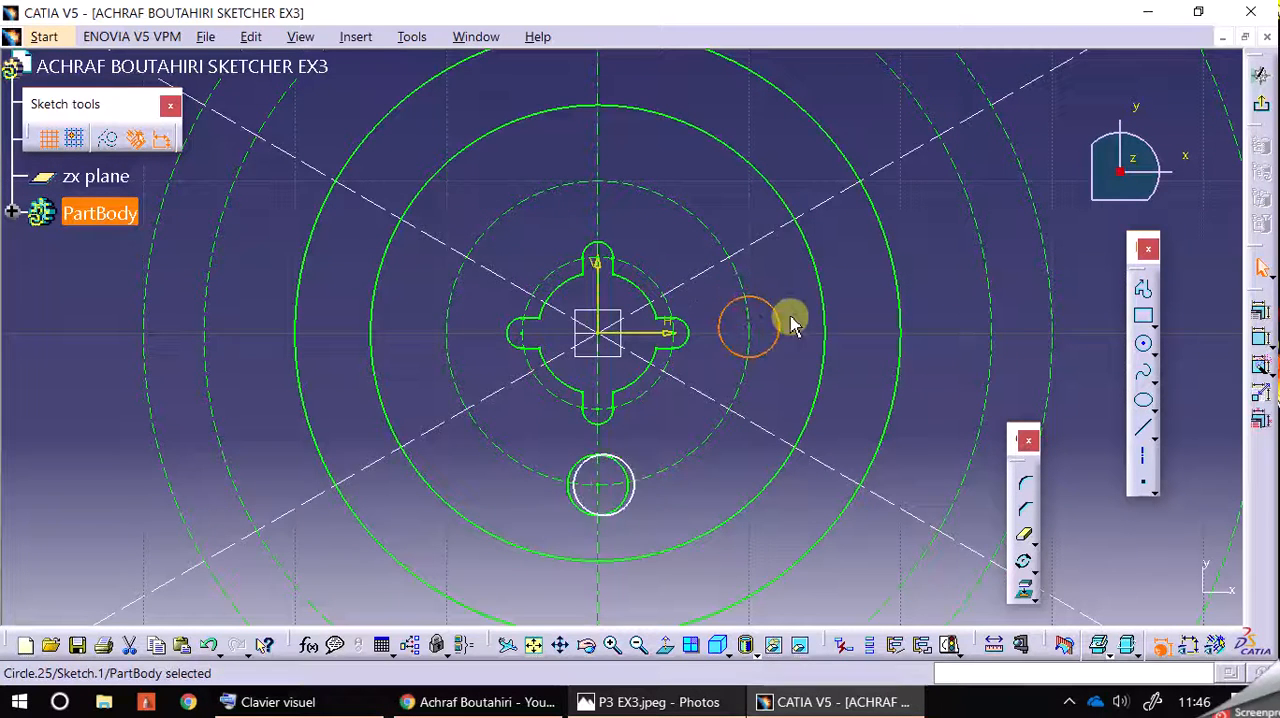
click(210, 645)
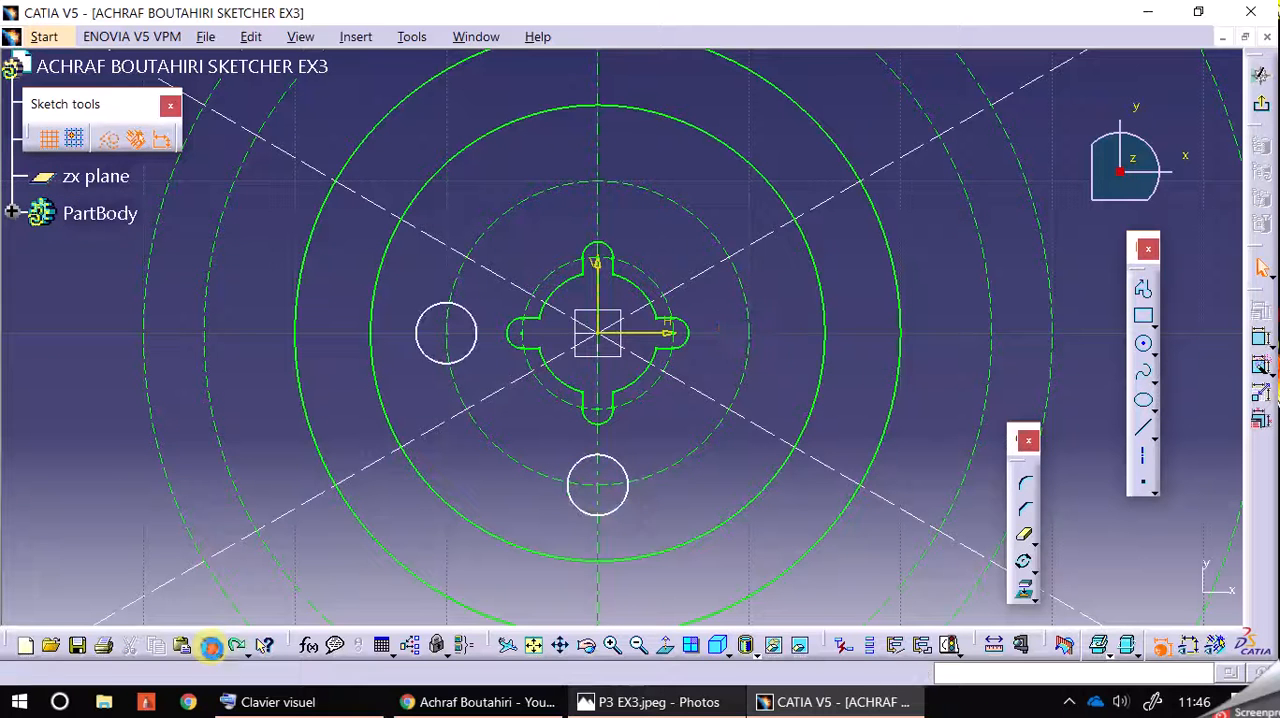
click(211, 647)
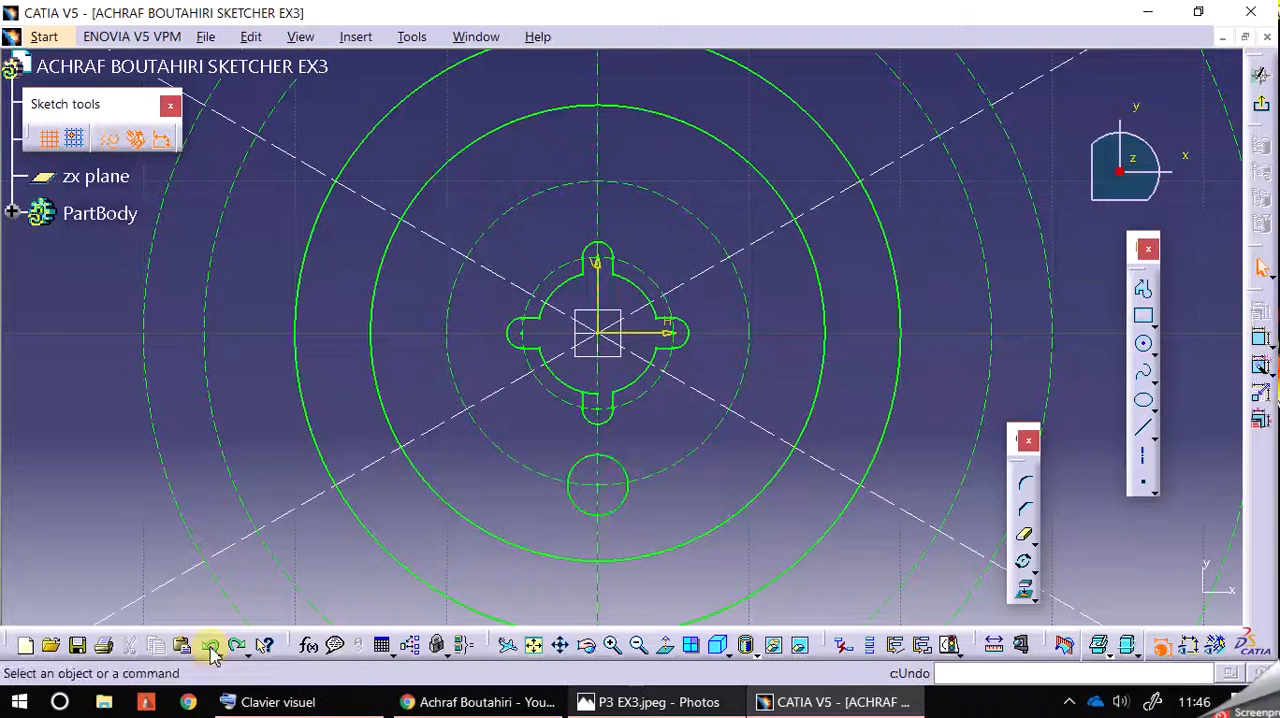
click(240, 650)
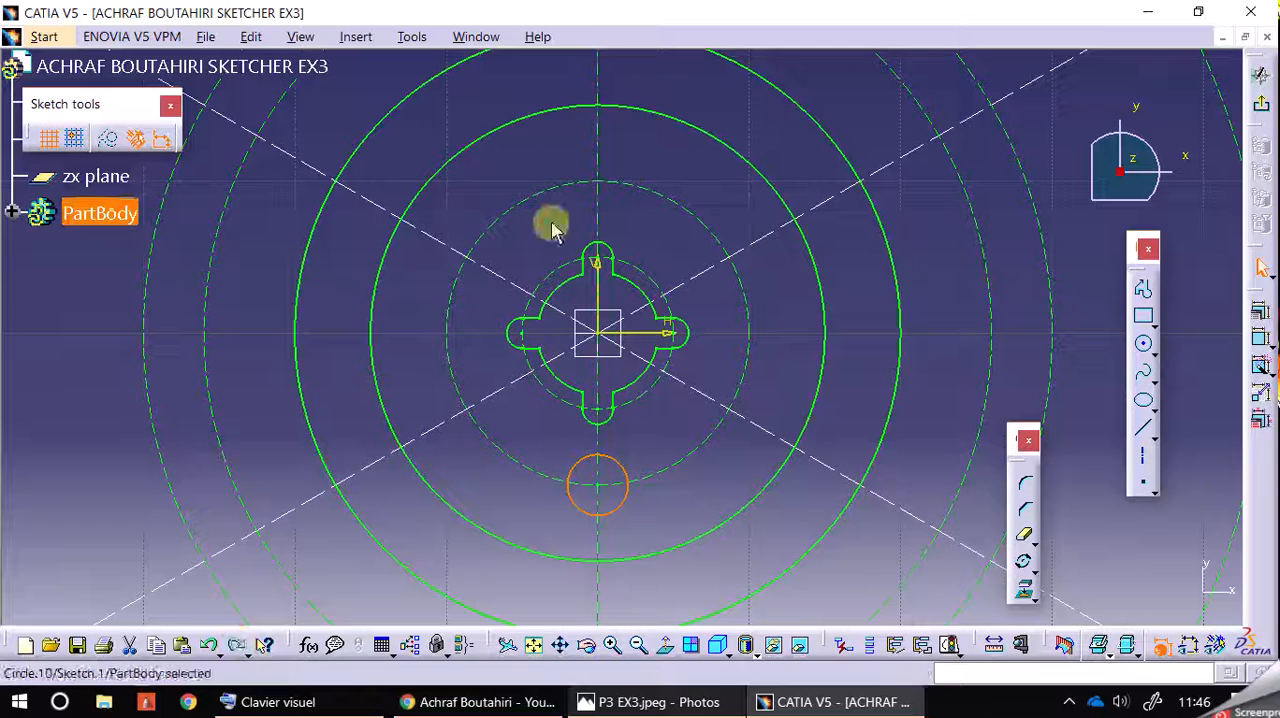
Step: Rotate the small lower circle about the origin again in duplicate mode, making 3 copies spaced 90 degrees apart
click(627, 465)
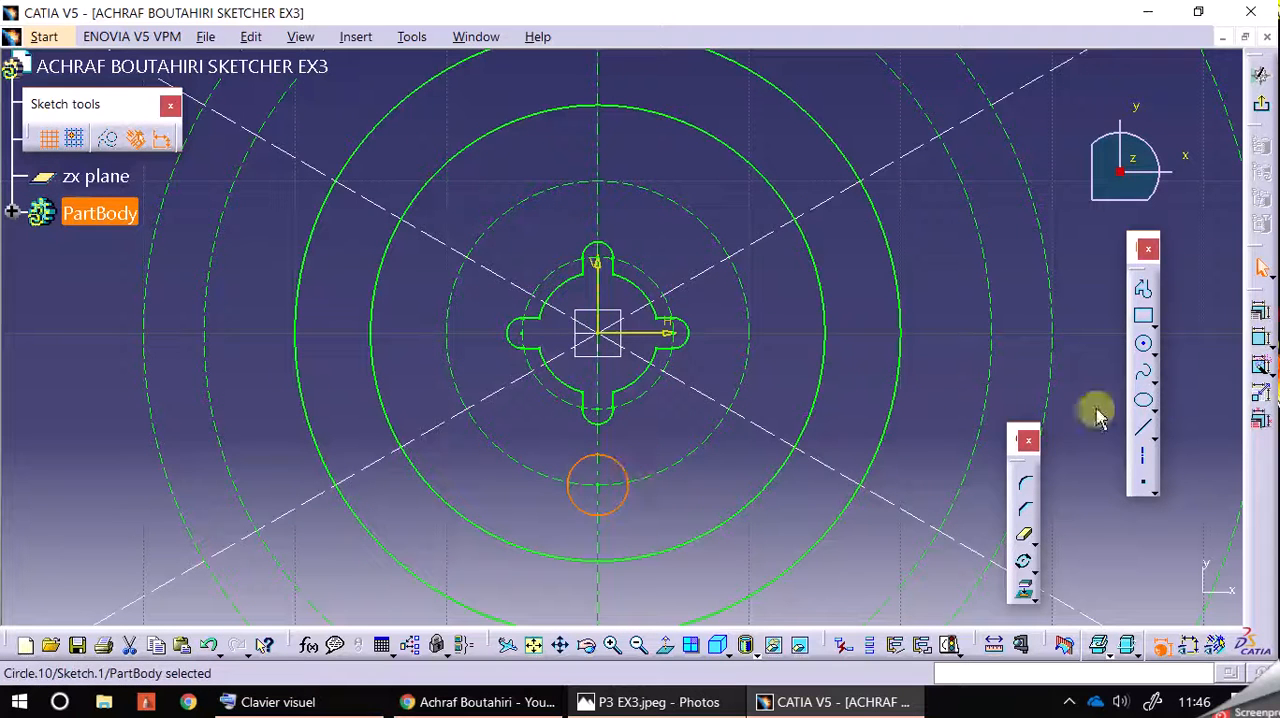
click(1027, 563)
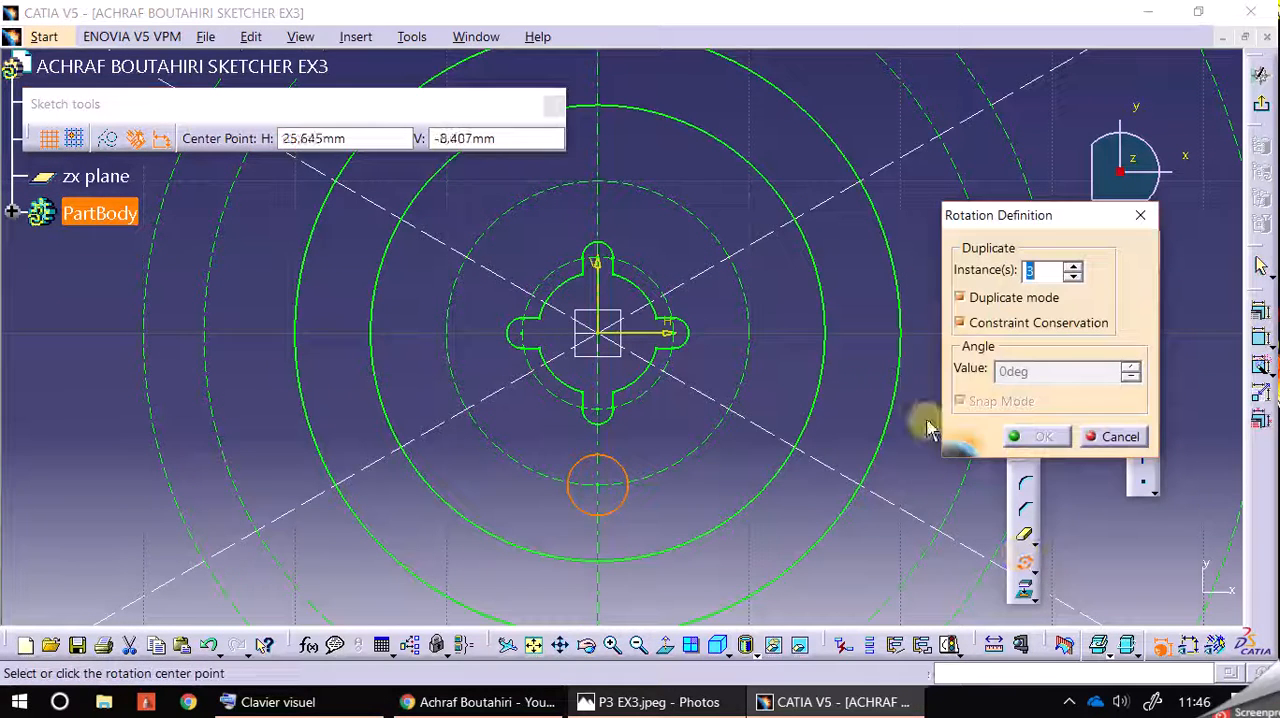
click(598, 338)
click(809, 334)
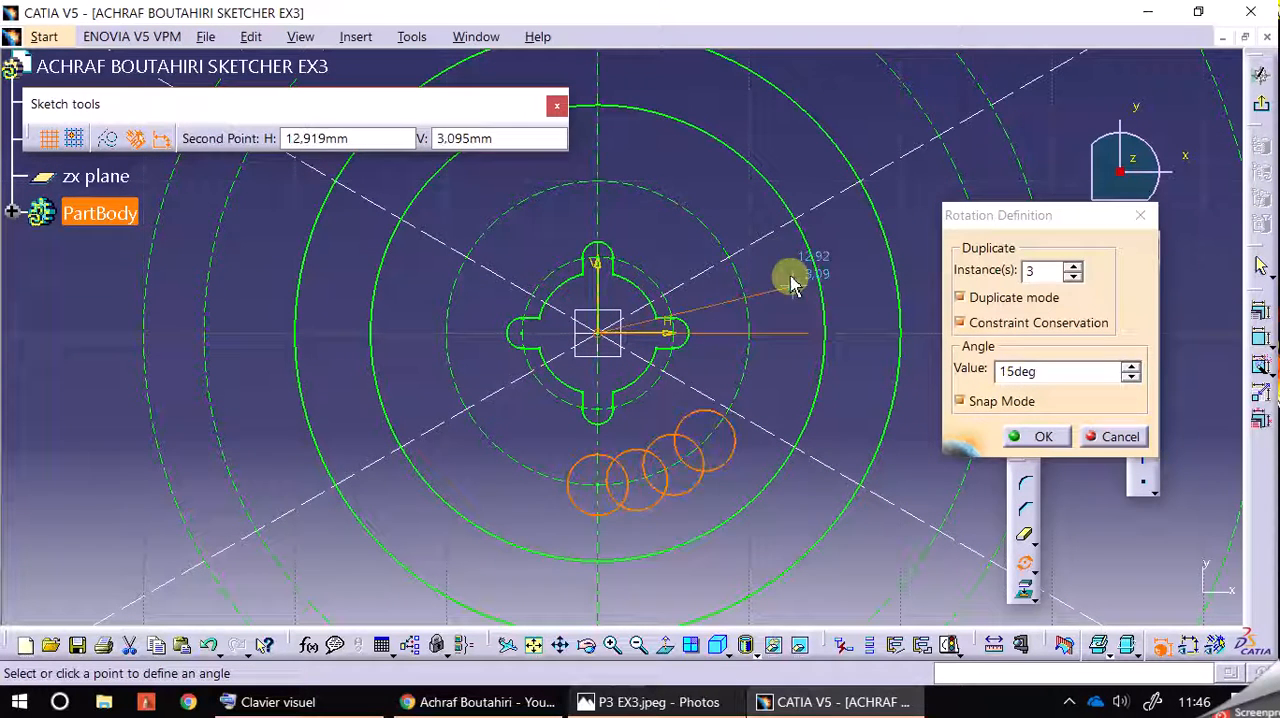
click(600, 170)
click(723, 193)
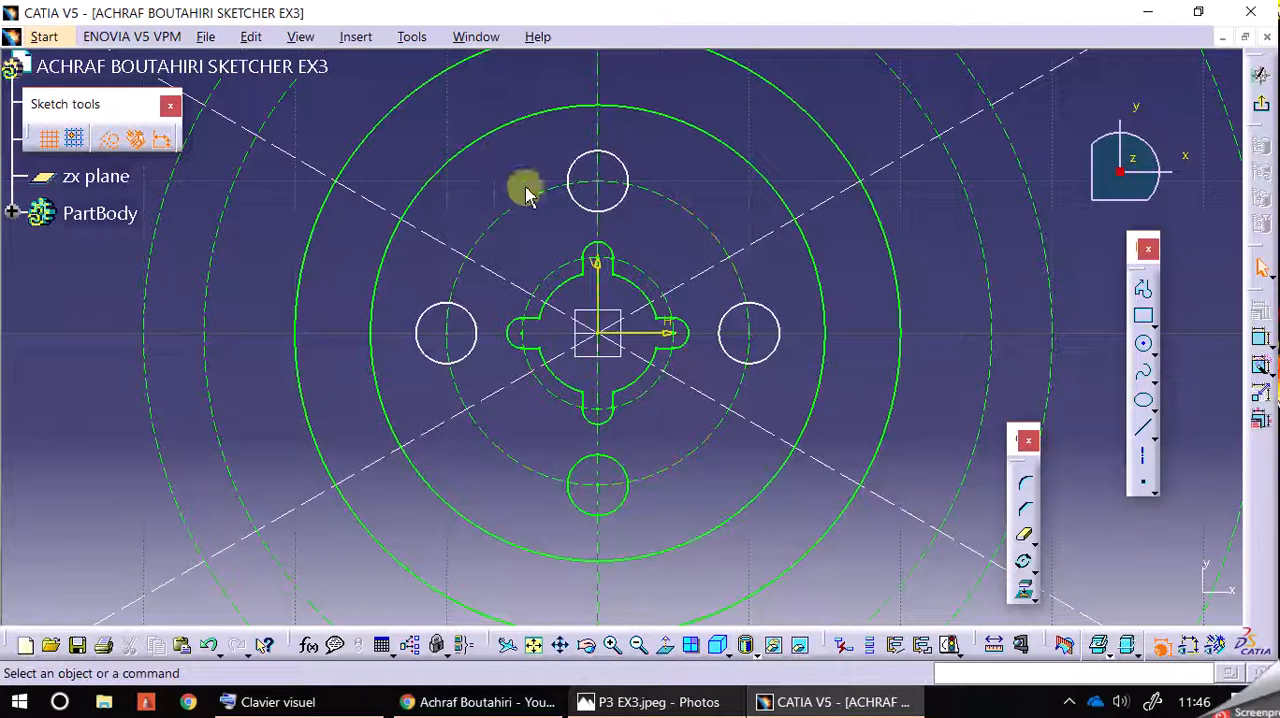
Step: Apply Auto Constraint to all four small circles and the R10 construction circle, without reference elements or symmetry lines
click(459, 308)
ctrl+click(582, 168)
ctrl+click(762, 306)
ctrl+click(629, 478)
ctrl+click(666, 466)
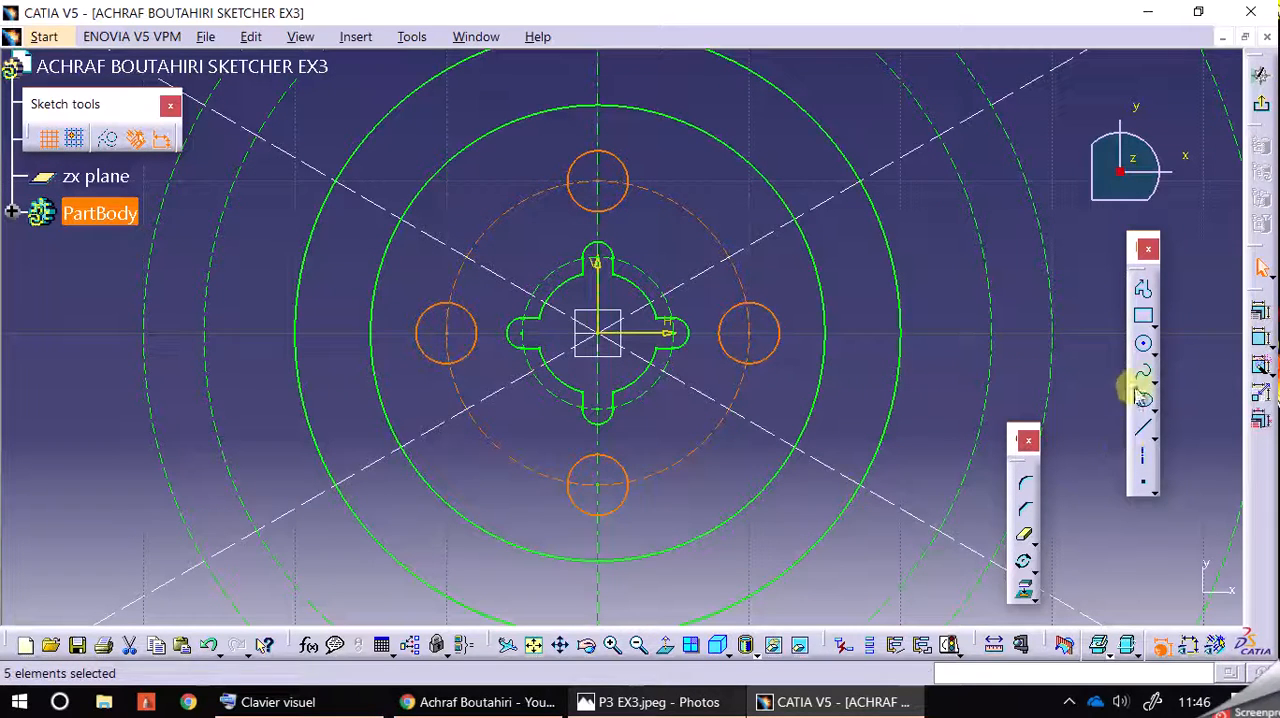
click(1261, 366)
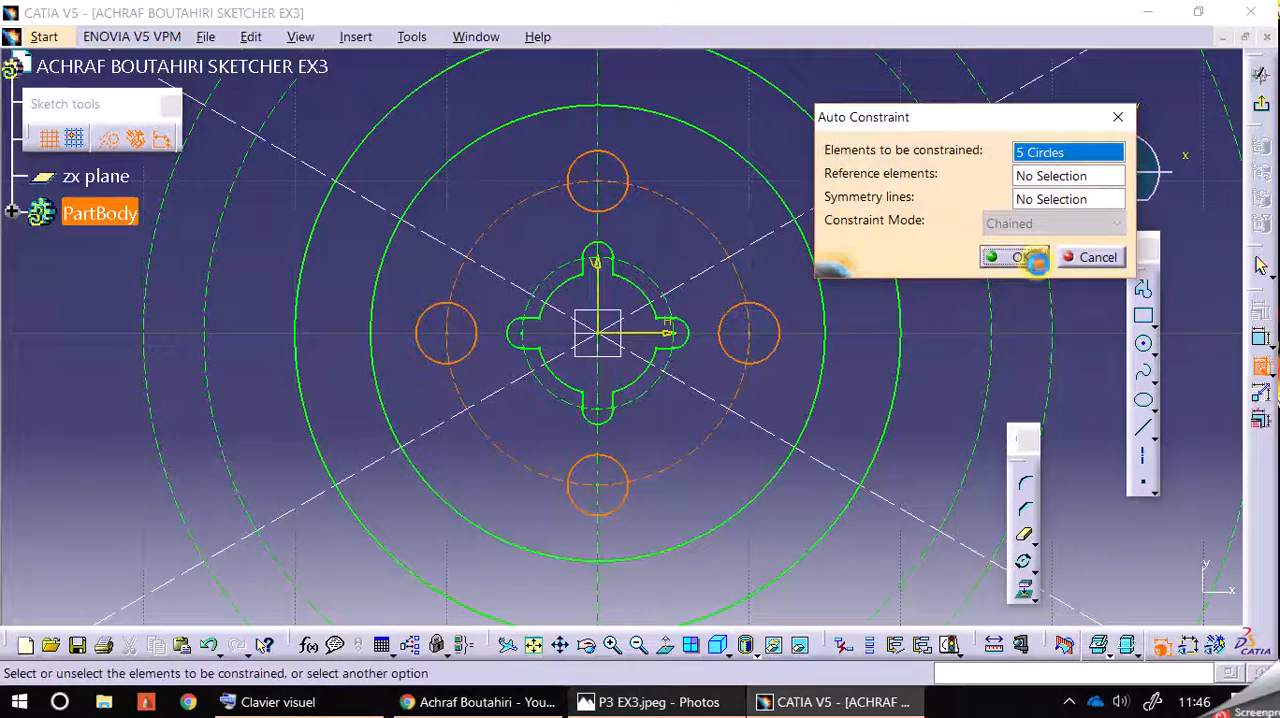
click(1018, 257)
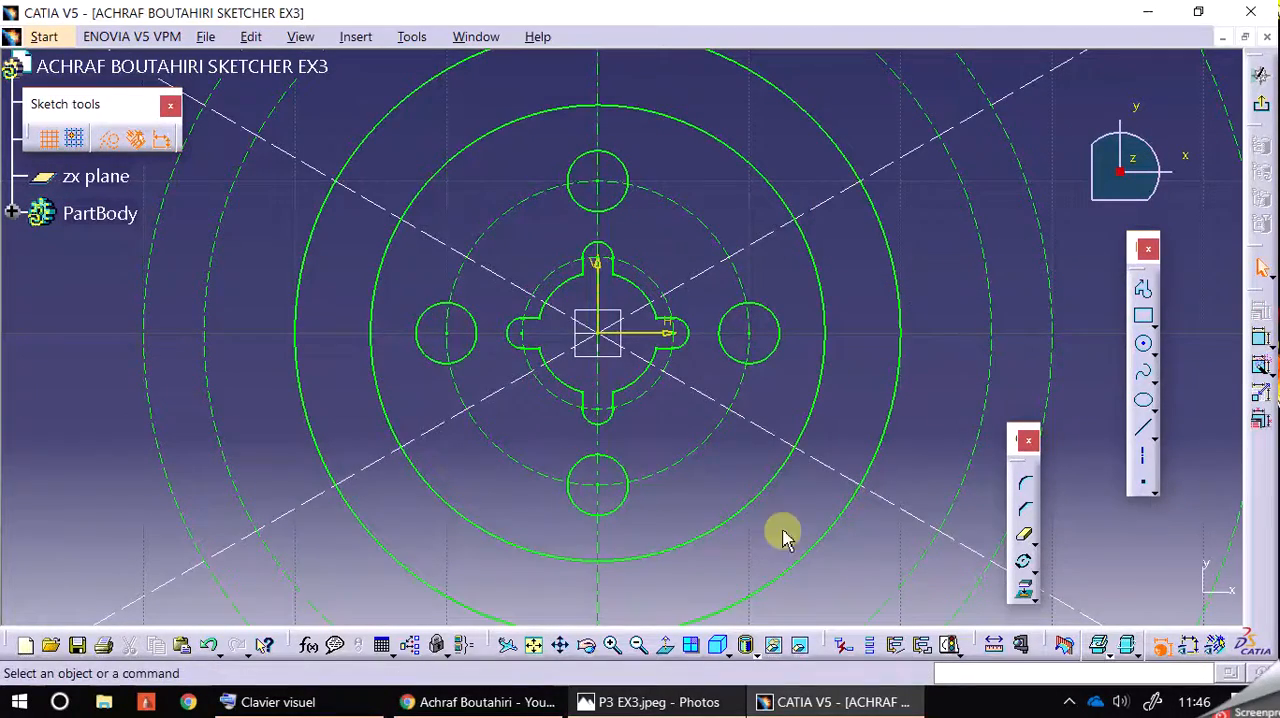
Step: Compare the small R2 holes around the hub with the P3 EX3 reference drawing in Photos, and return to the CATIA sketch
click(638, 646)
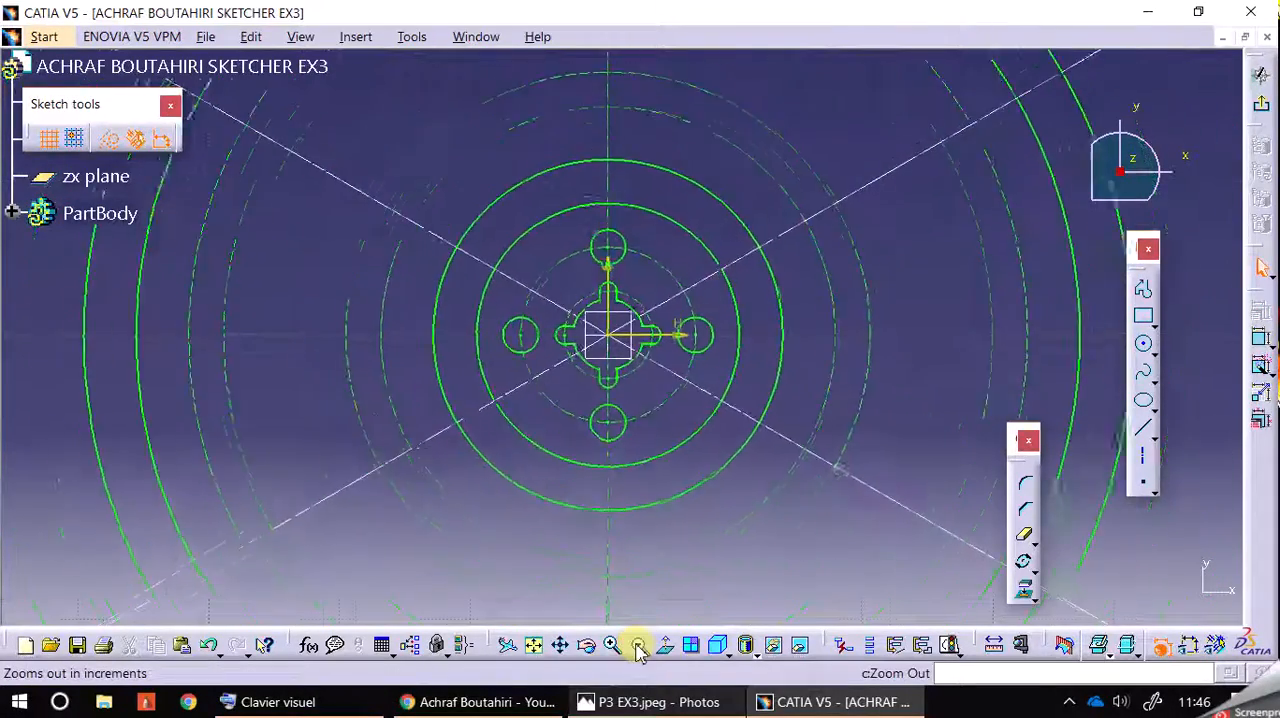
click(612, 646)
click(691, 704)
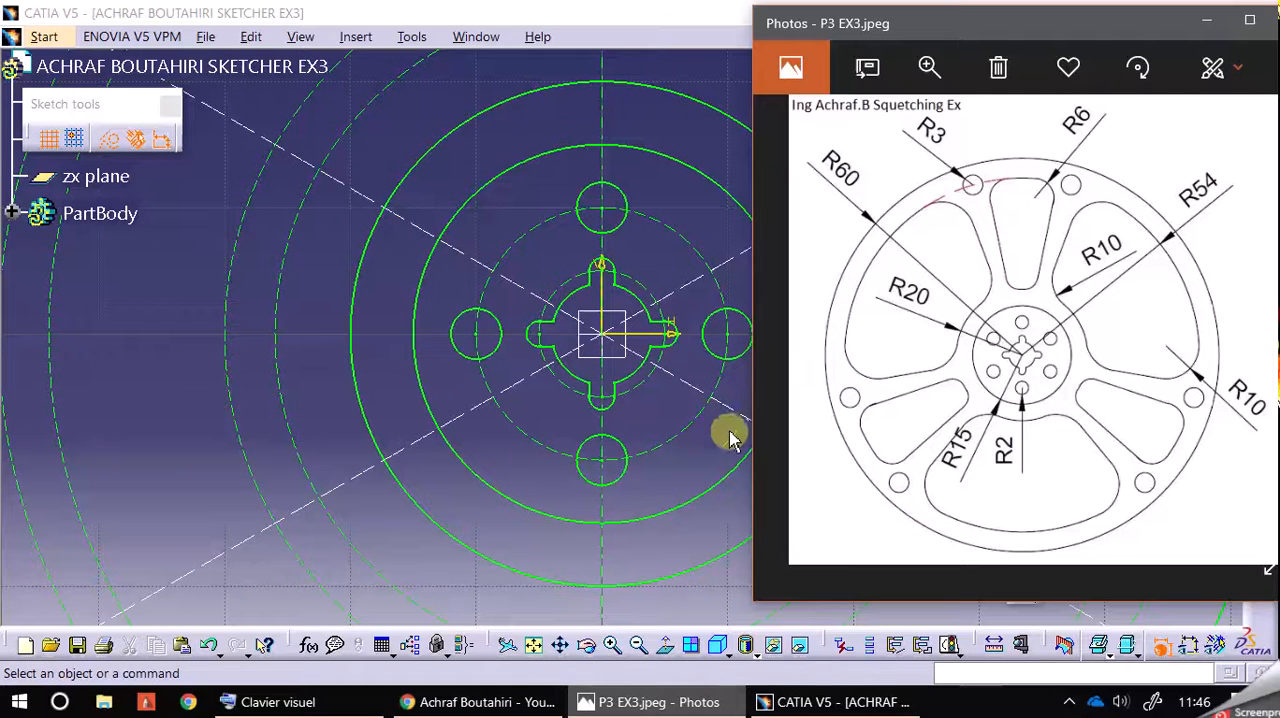
click(677, 480)
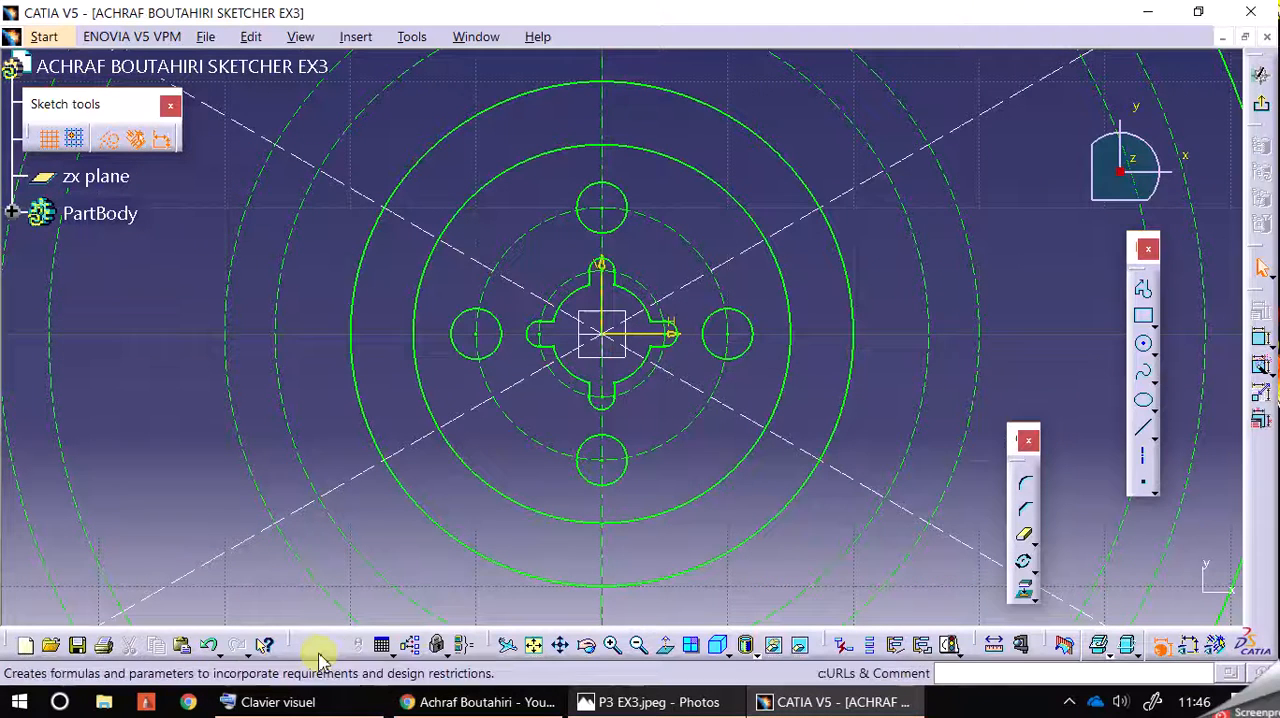
Step: Undo the 90-degree copies and rotate the small lower circle about the origin in duplicate mode, making 5 copies spaced 60 degrees apart
click(211, 648)
click(211, 648)
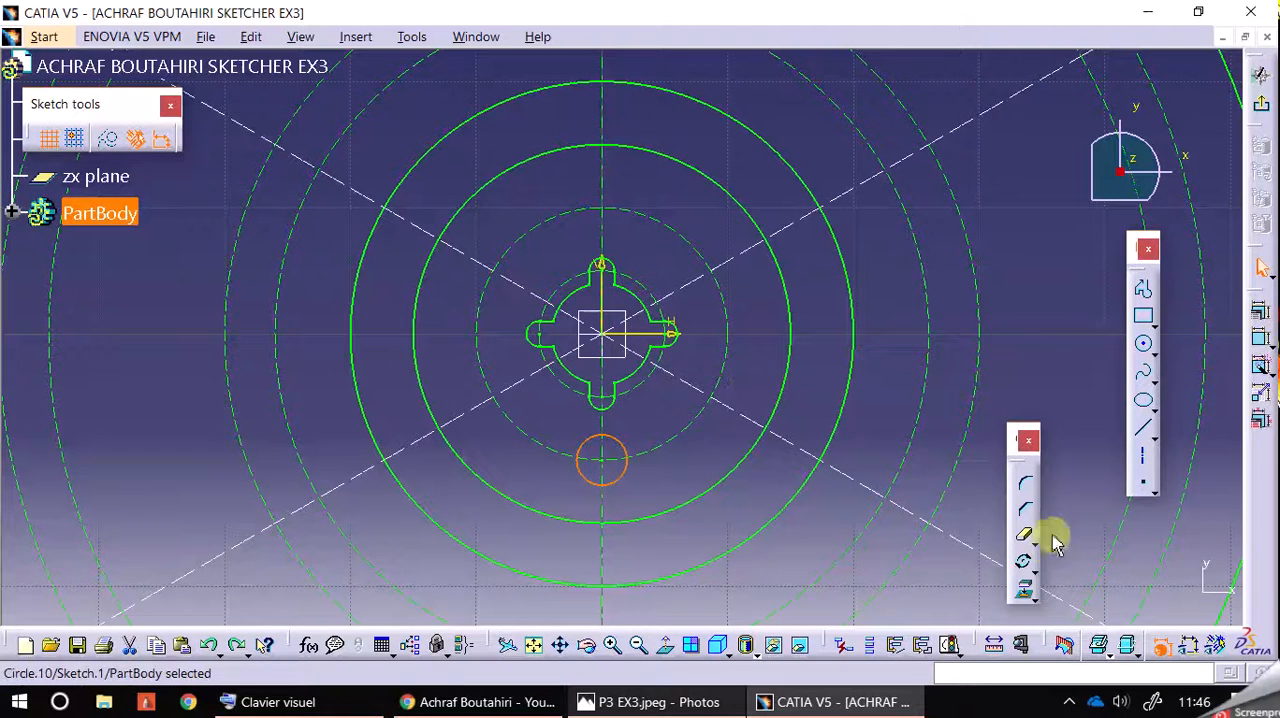
click(1023, 561)
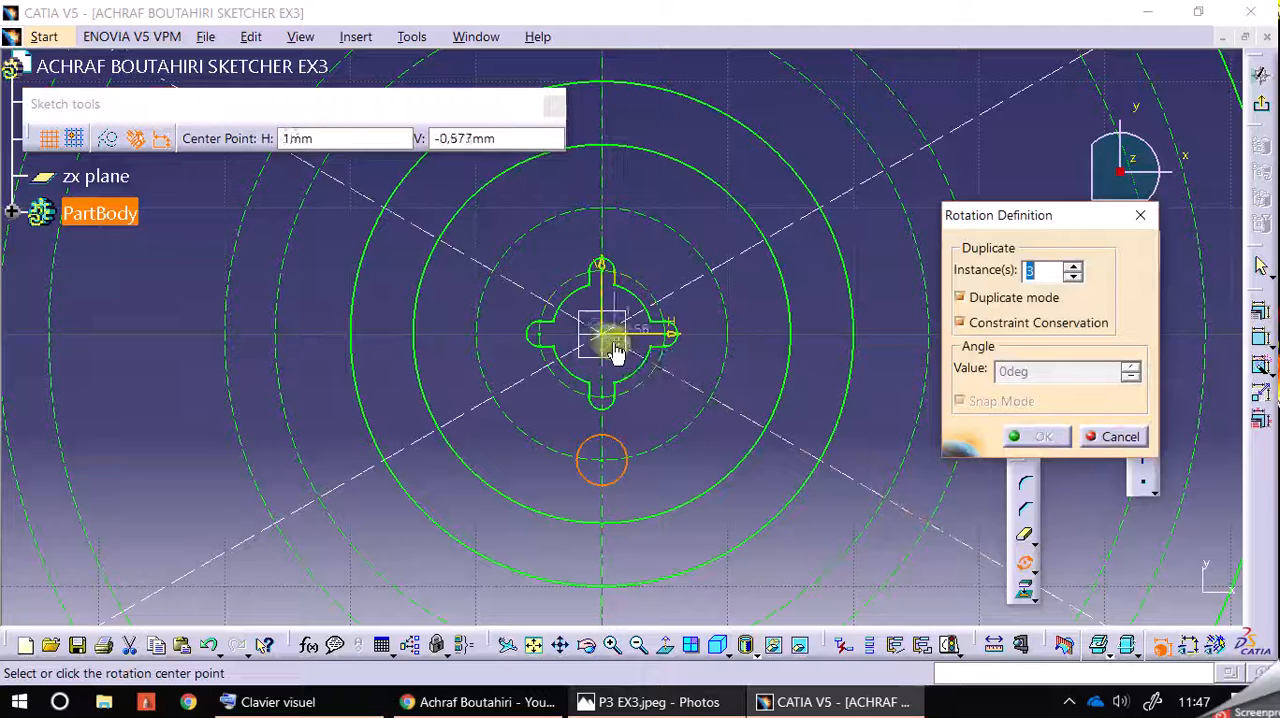
click(600, 340)
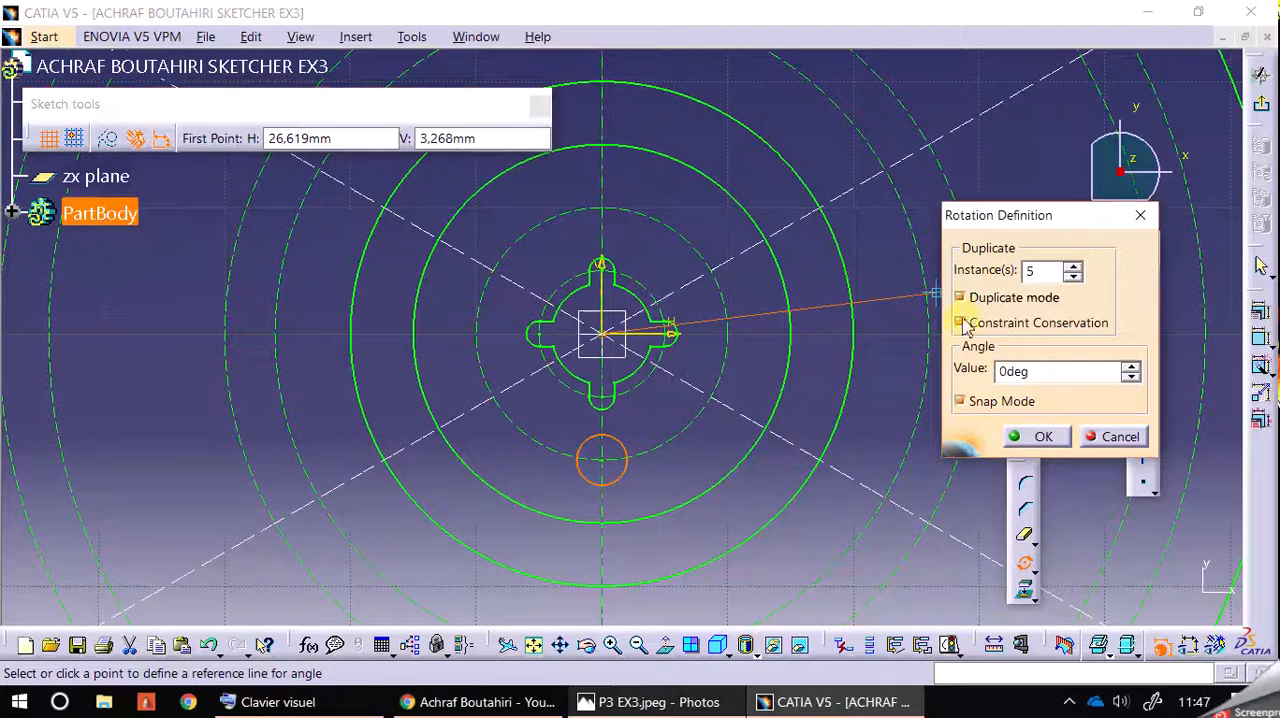
click(908, 333)
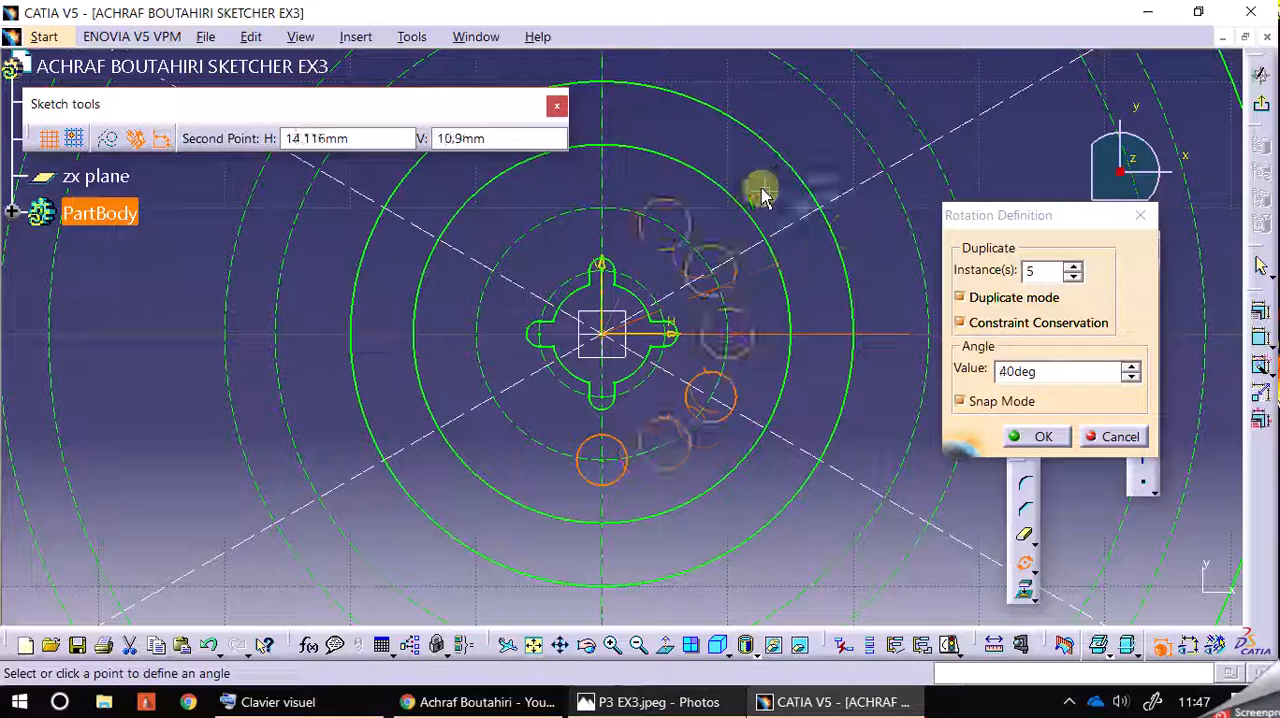
click(696, 165)
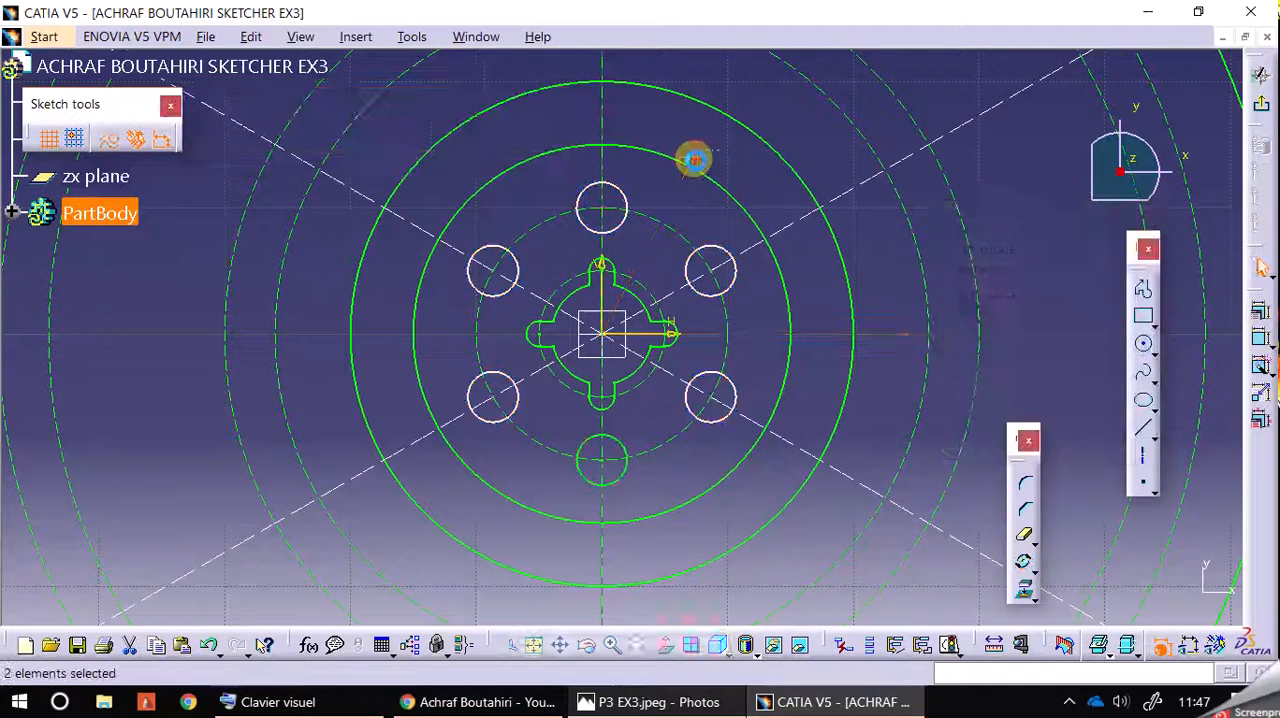
Step: Apply Auto Constraint to all six small hub circles and their construction circle, without reference elements or symmetry lines
click(626, 204)
ctrl+click(518, 260)
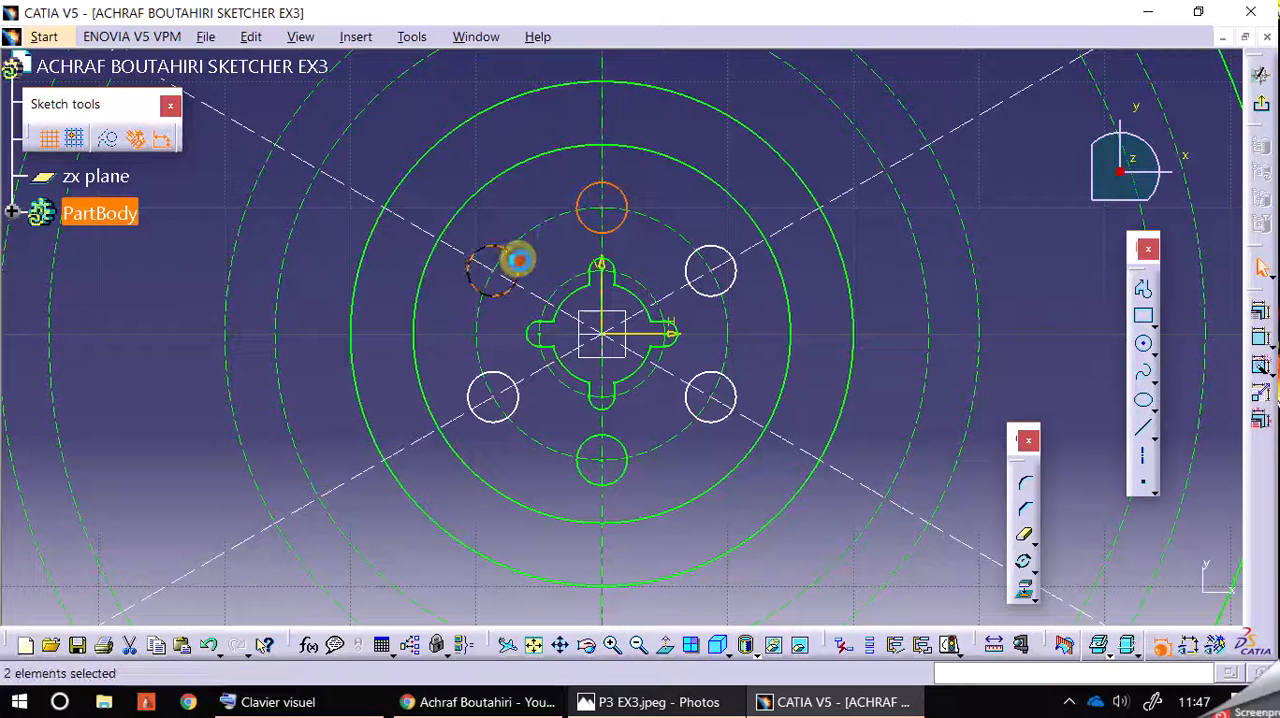
ctrl+click(513, 378)
ctrl+click(624, 448)
ctrl+click(624, 452)
ctrl+click(720, 422)
ctrl+click(732, 290)
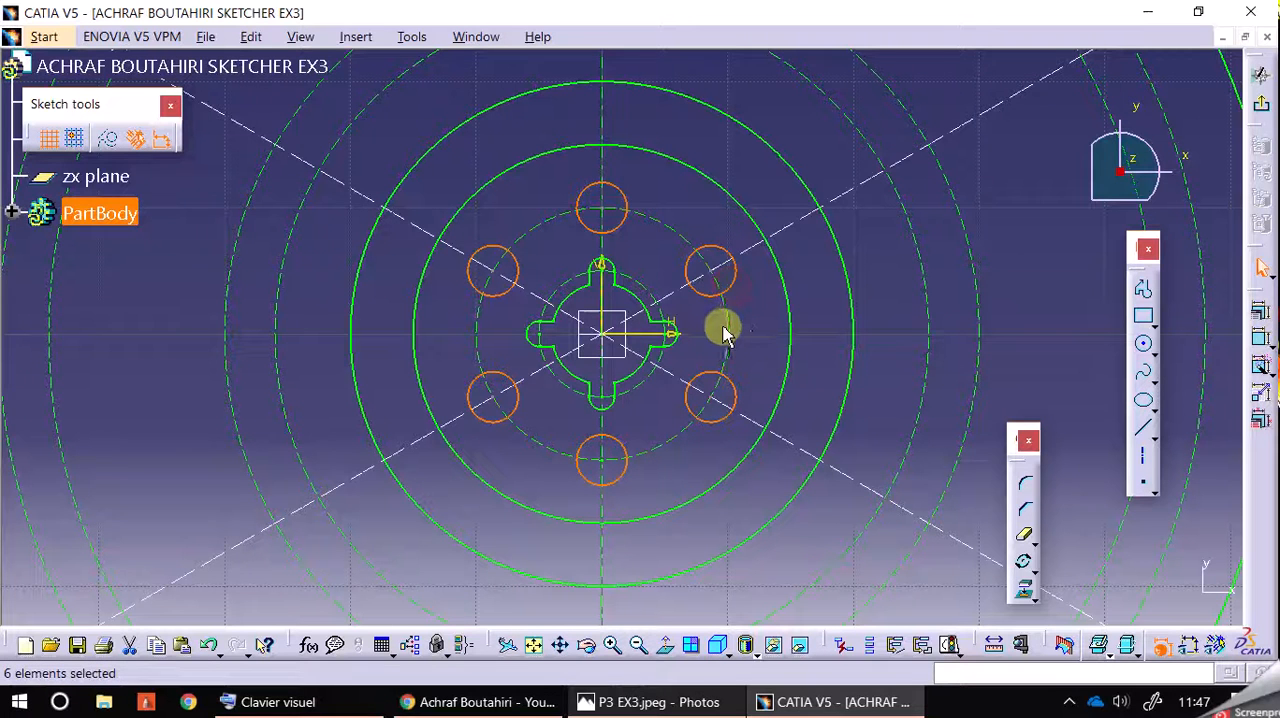
ctrl+click(728, 332)
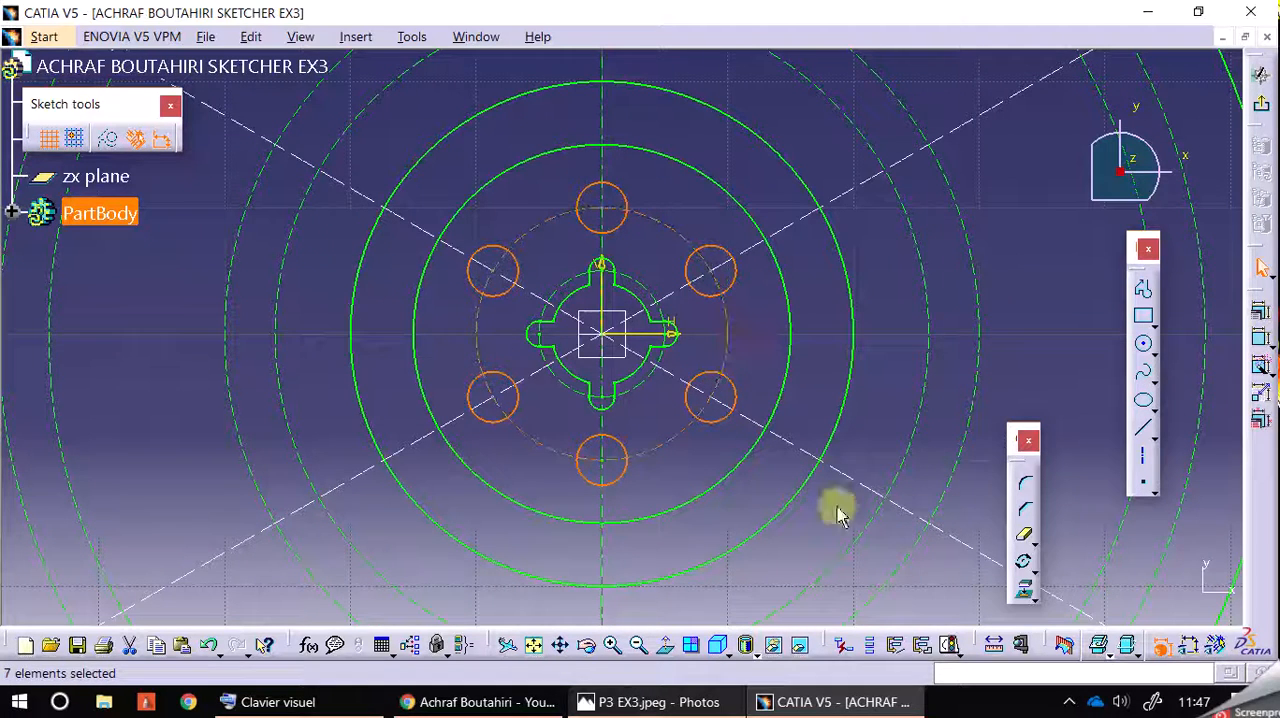
click(1258, 363)
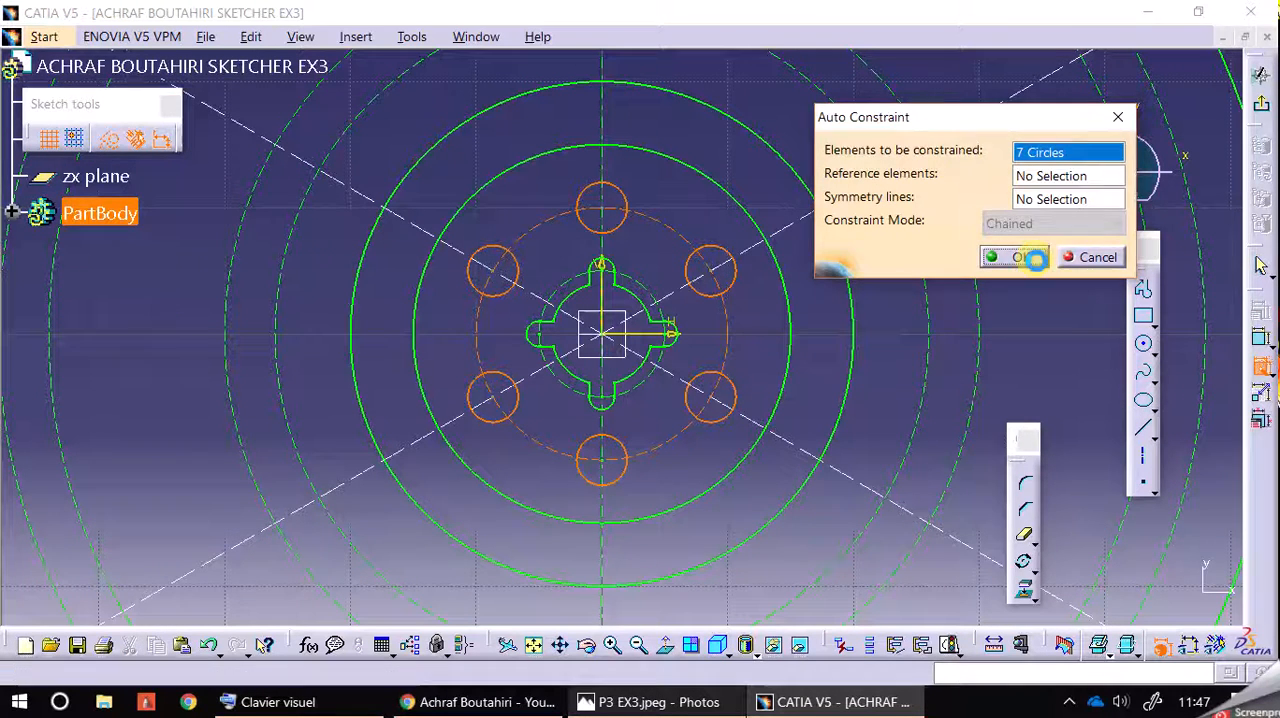
click(1033, 258)
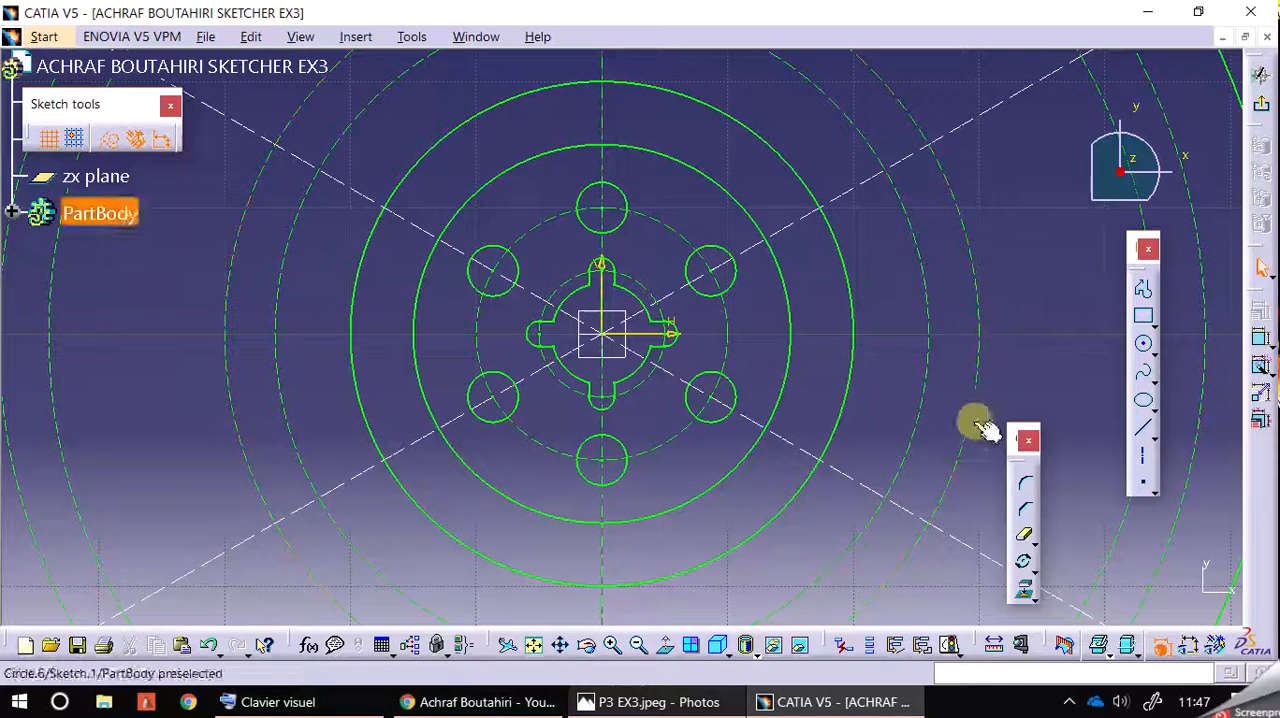
Step: Consult the P3 EX3 drawing in Photos and restore the CATIA window to a smaller size beside it, showing the wheel's upper half
click(638, 645)
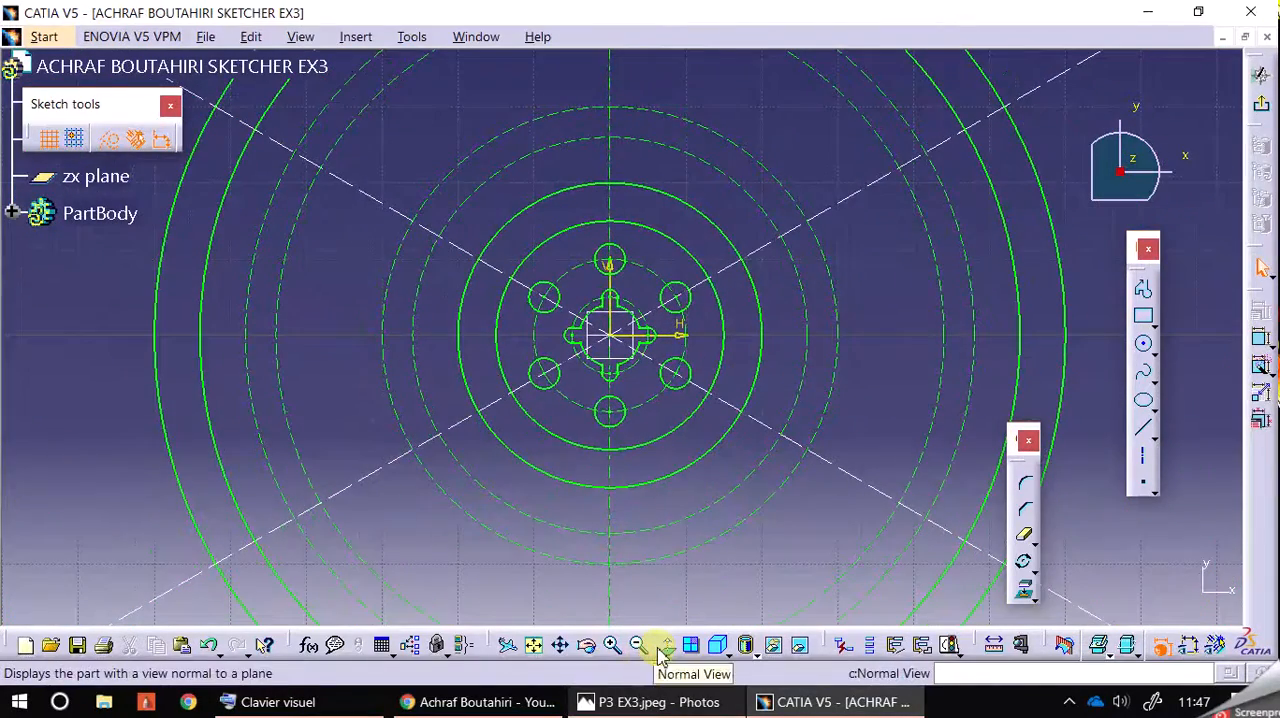
click(658, 702)
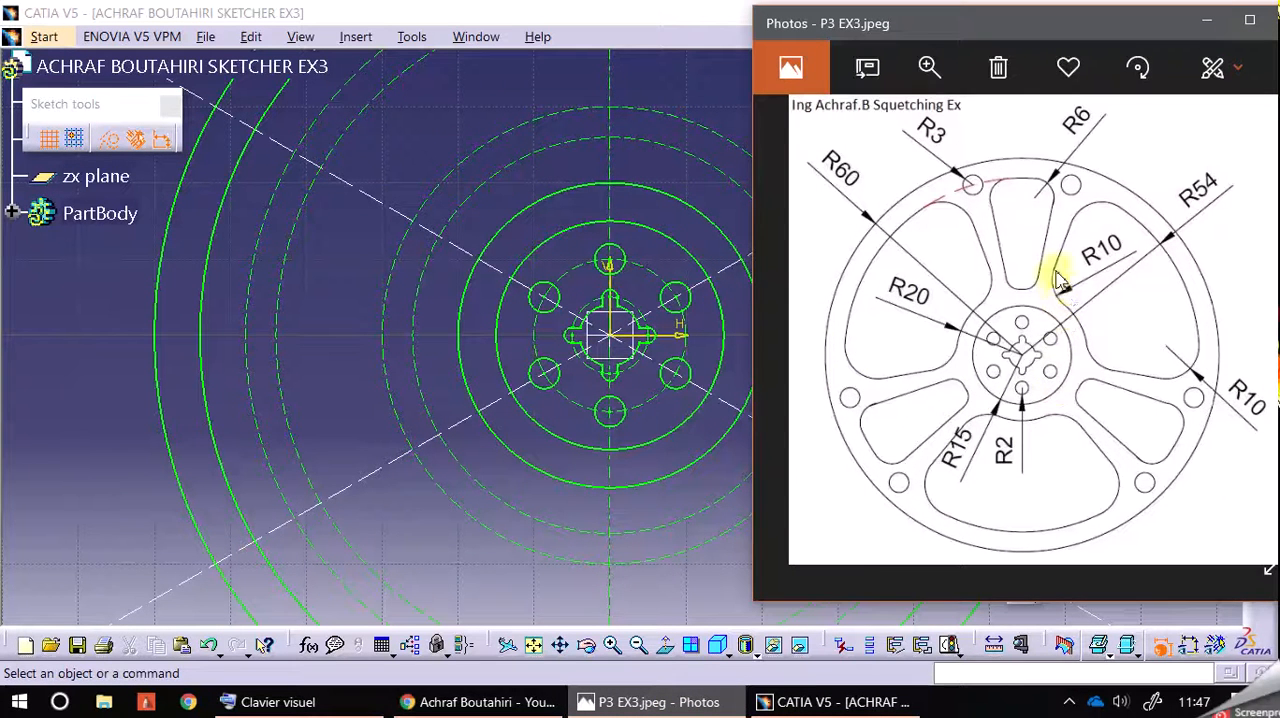
middle_drag(677, 163, 672, 305)
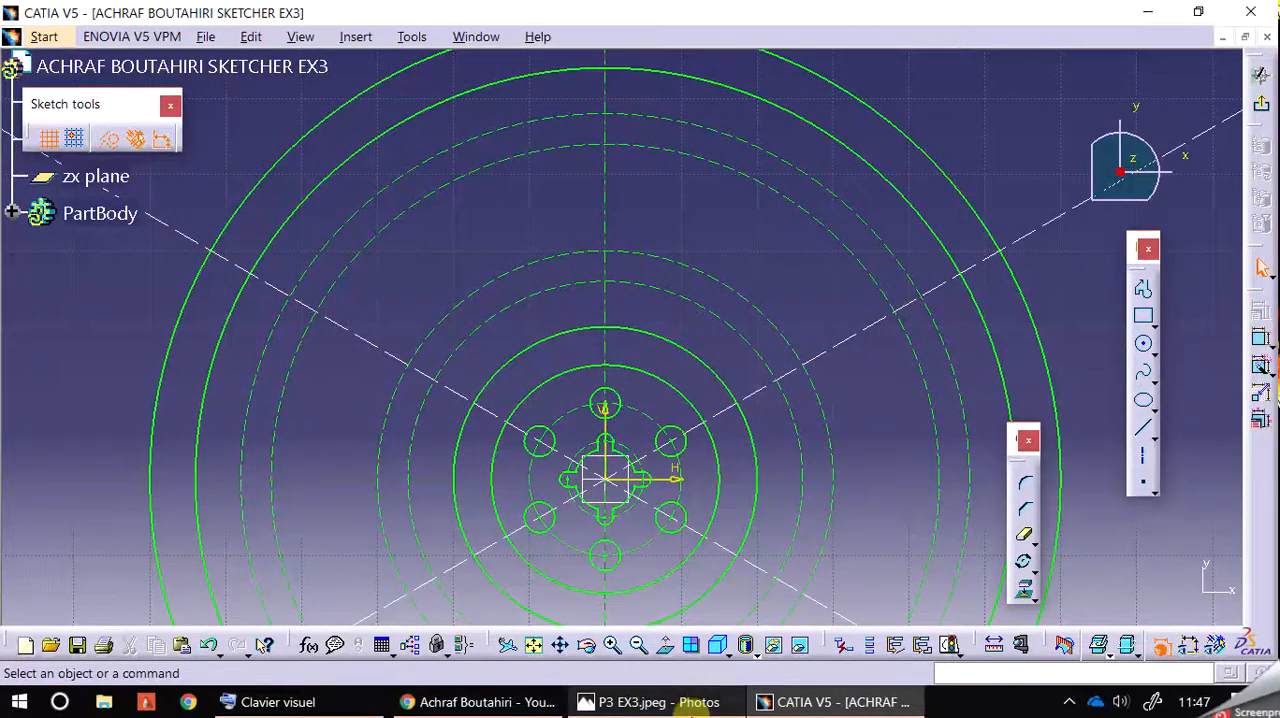
click(690, 704)
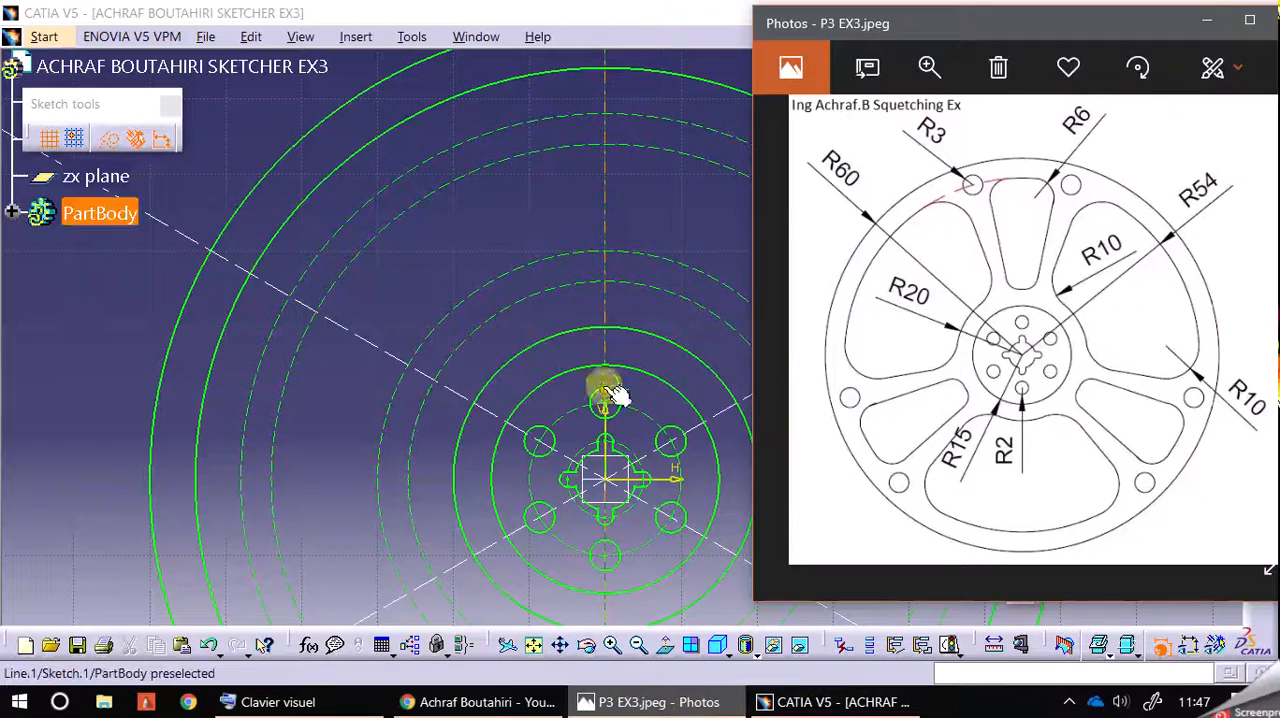
middle_drag(640, 240, 614, 296)
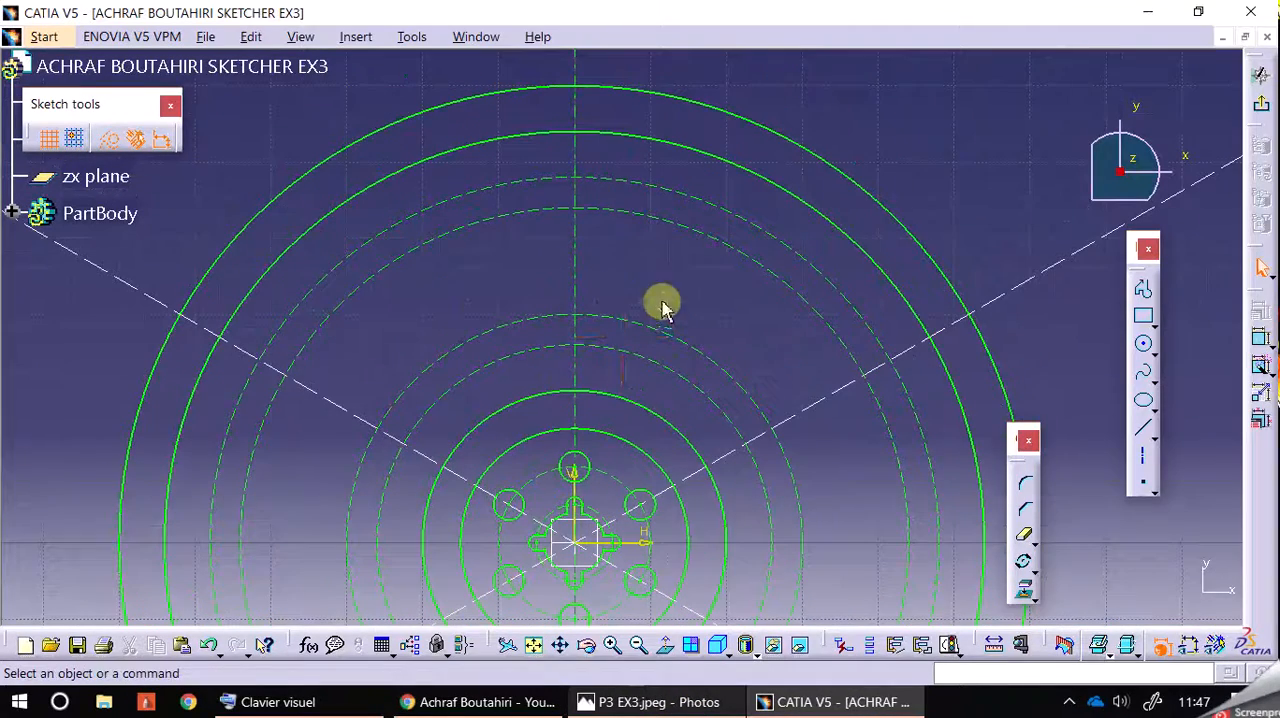
click(1204, 7)
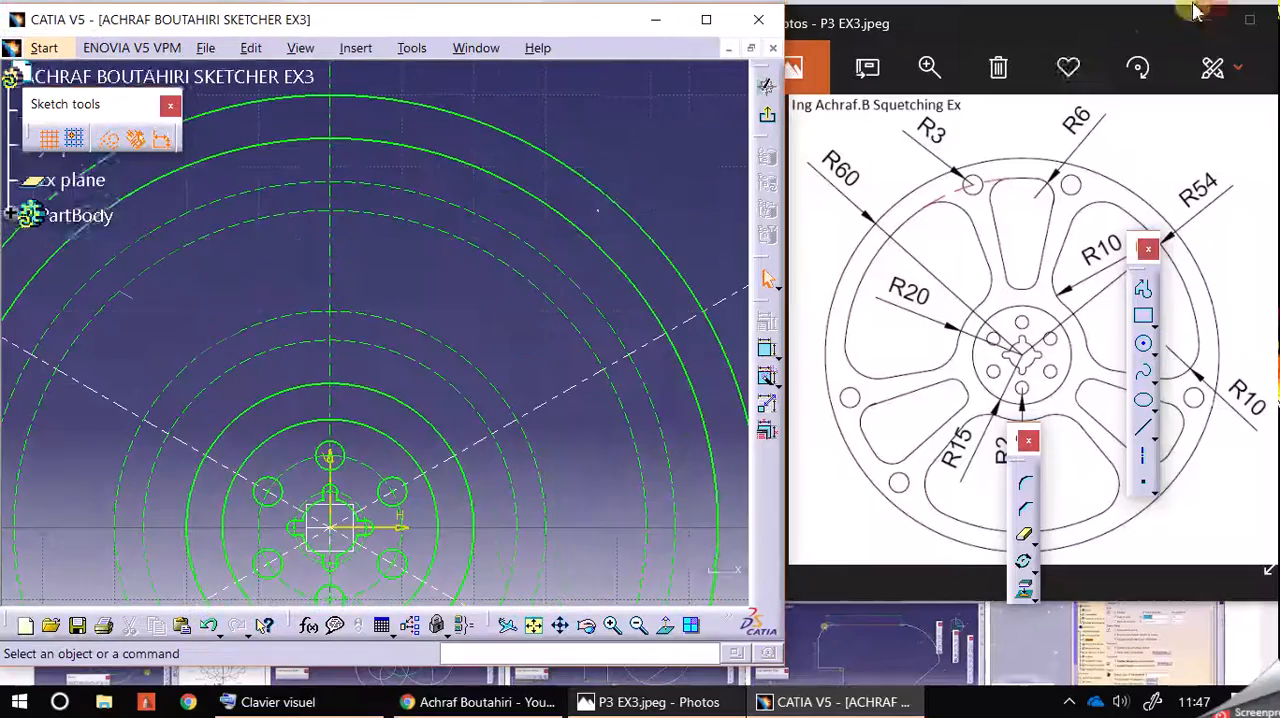
middle_drag(542, 109, 555, 139)
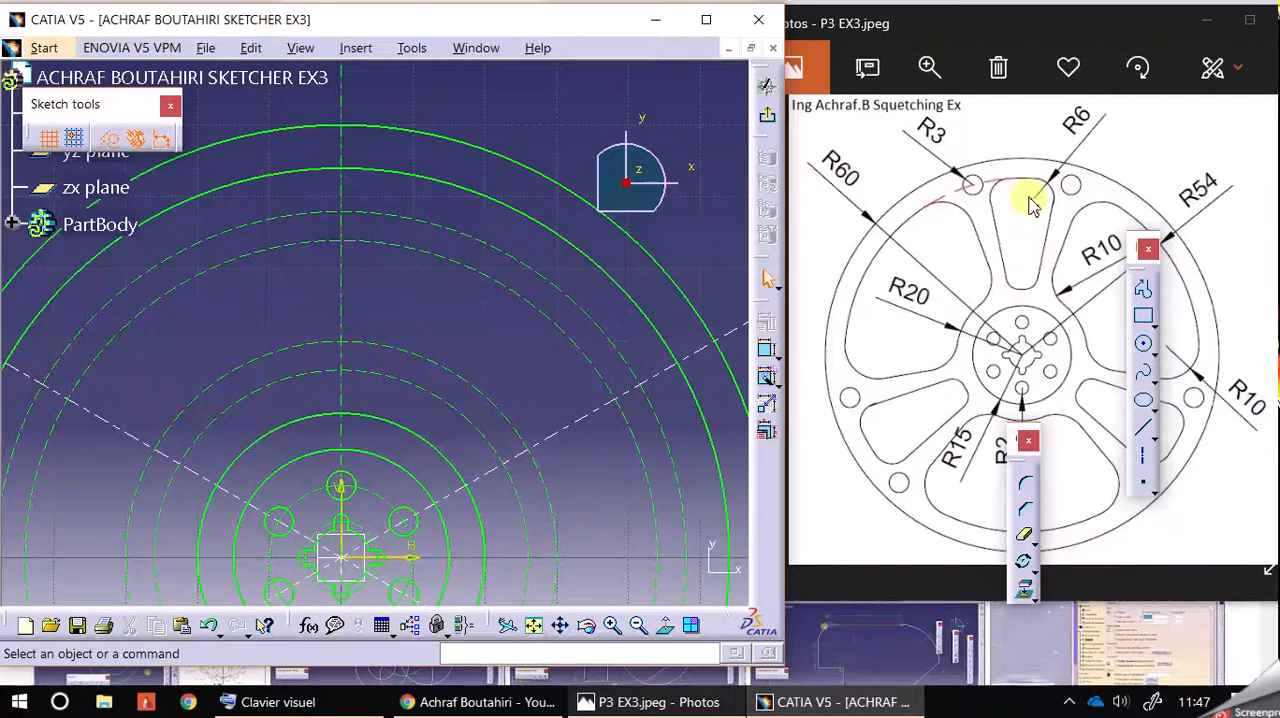
Step: Draw a circle of radius 6 mm on the outermost construction circle, touching the R54 circle, and make it standard geometry
click(1143, 343)
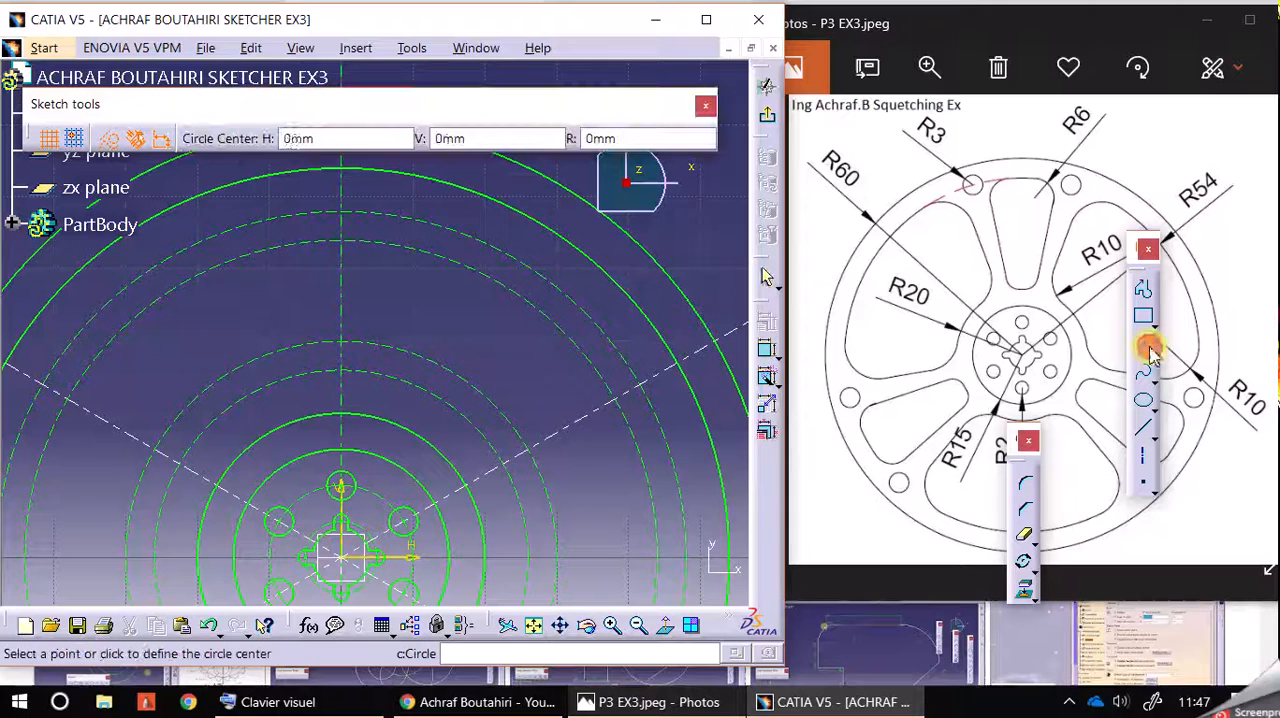
middle_drag(466, 223, 520, 258)
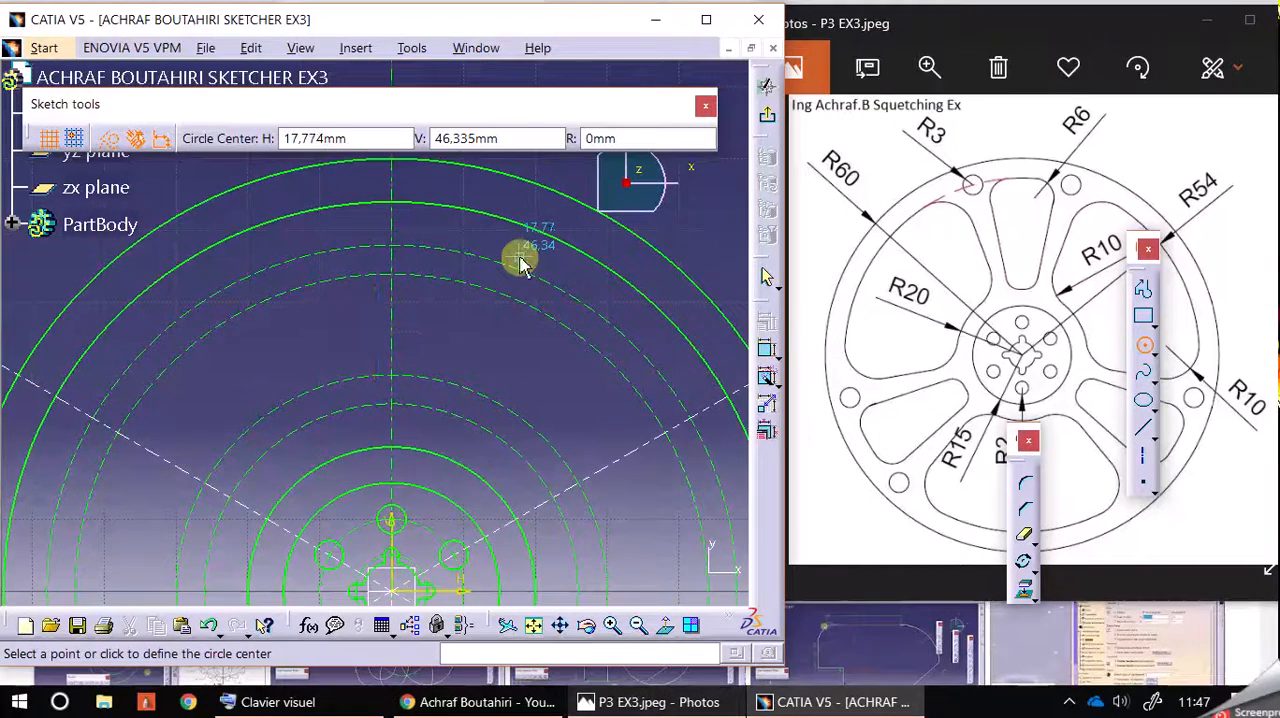
click(460, 252)
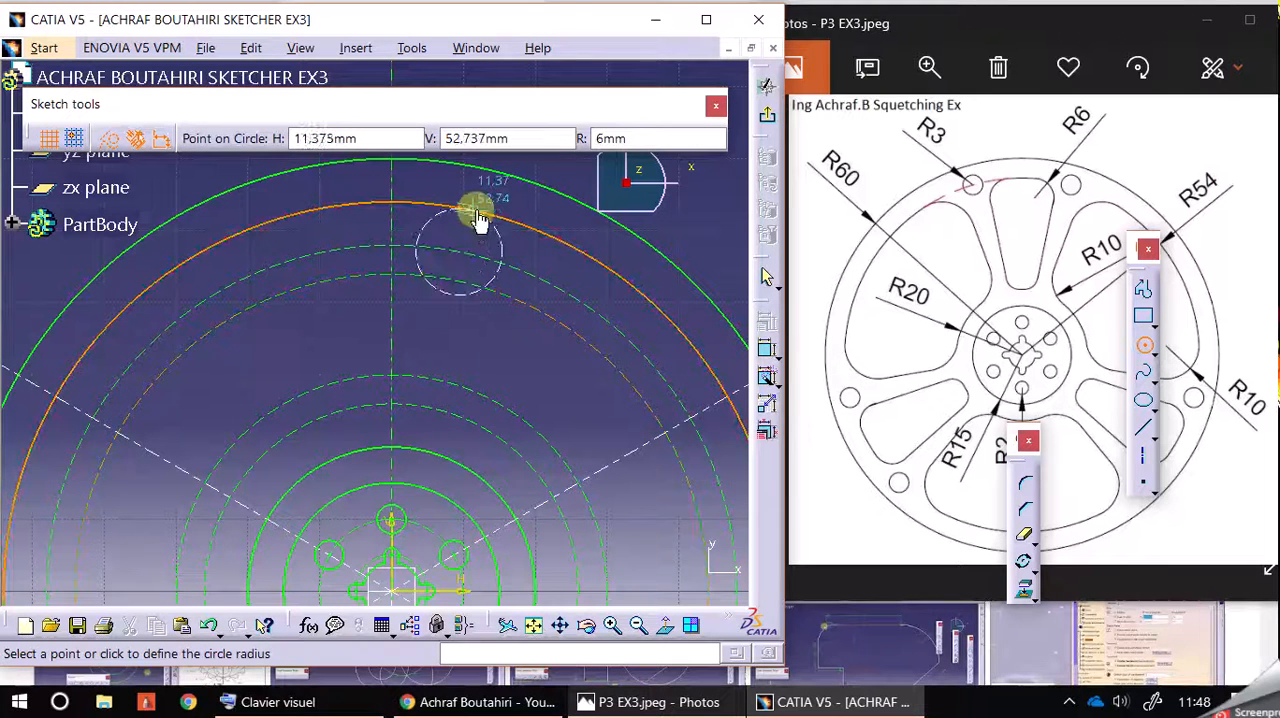
click(468, 207)
click(108, 138)
click(515, 143)
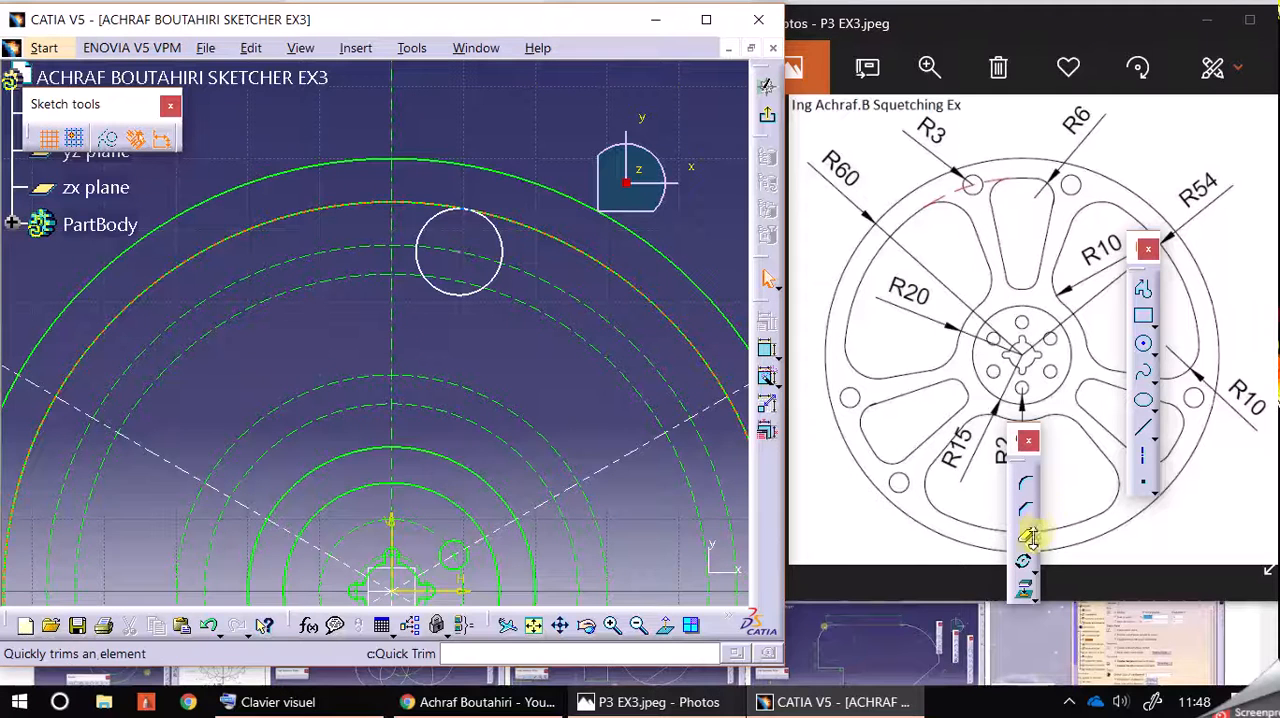
Step: Draw a second circle of radius 6 mm centred on the construction circle nearest the R20 circle, touching the R20 circle
click(1143, 344)
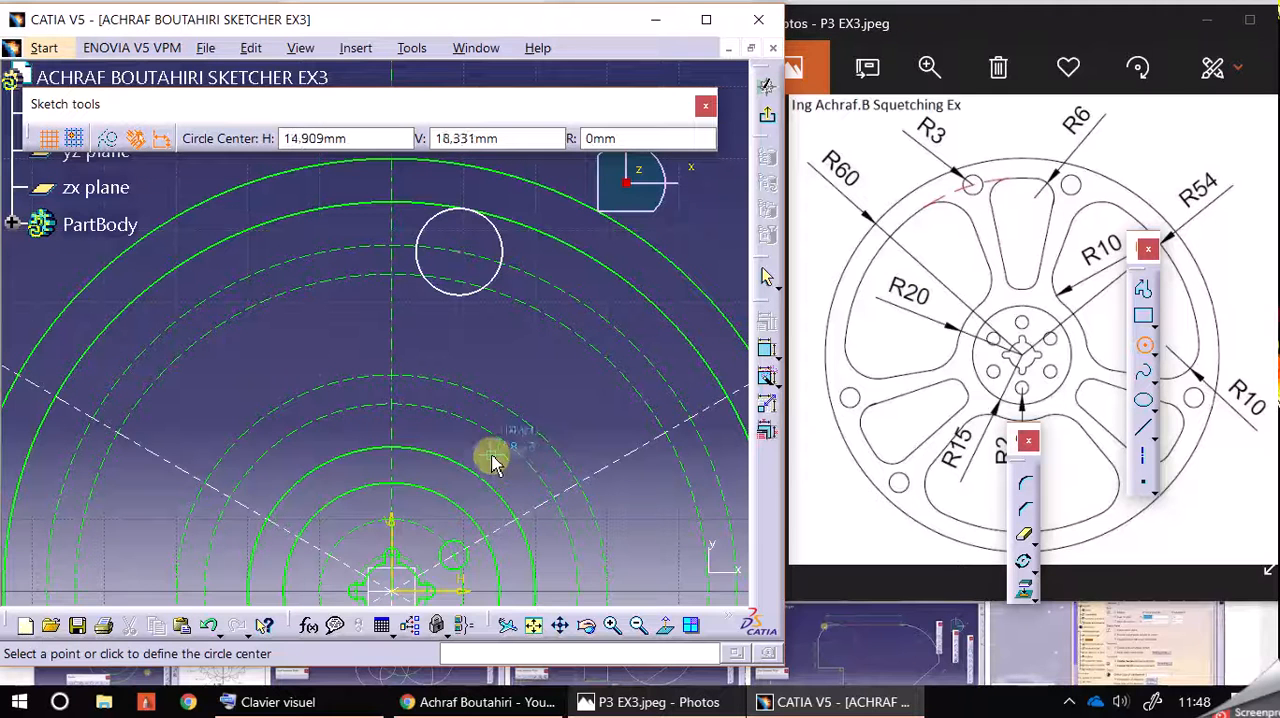
click(429, 407)
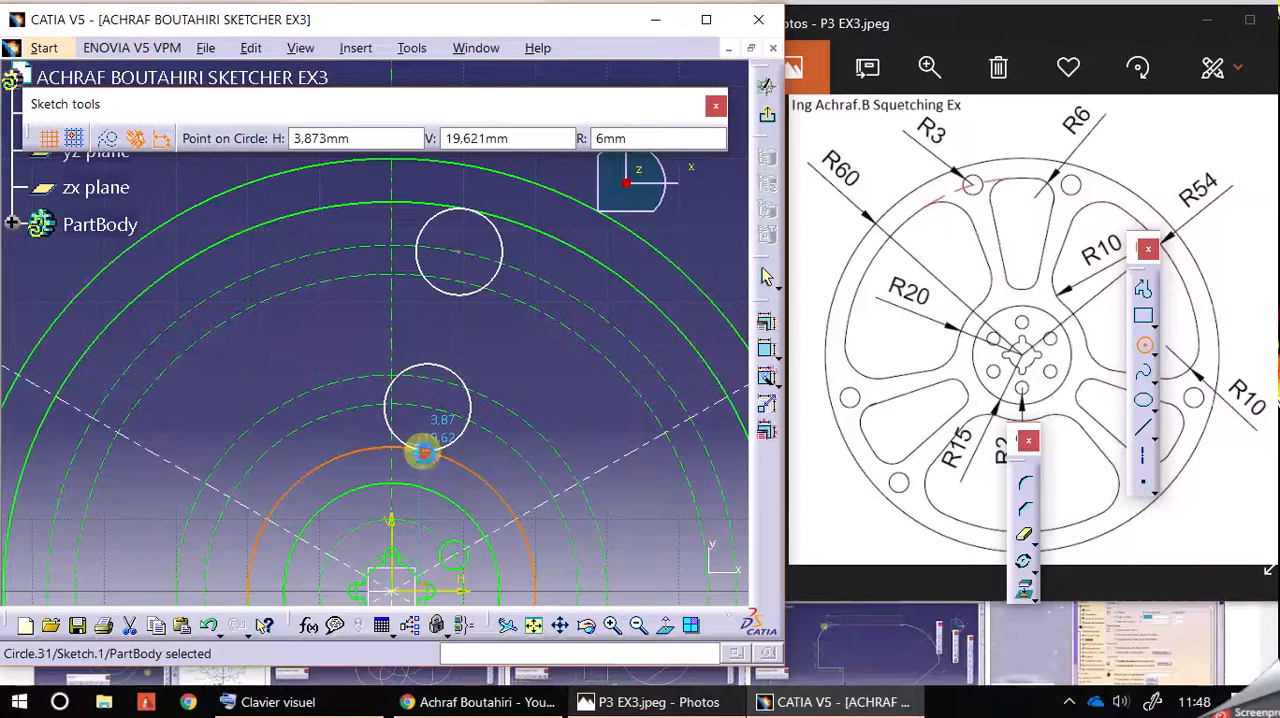
click(422, 452)
click(503, 363)
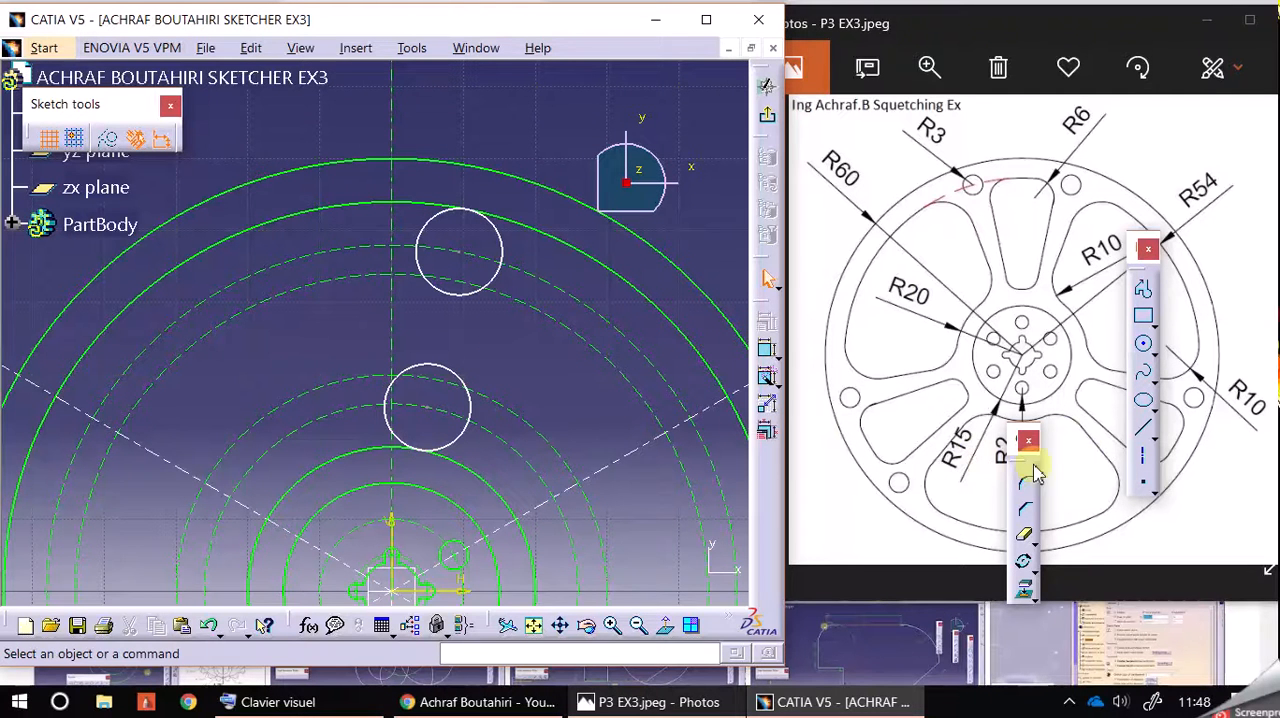
Step: Draw a slanted line along the outer side of both R6 circles, from near the R20 circle to just past the R54 circle
click(1141, 431)
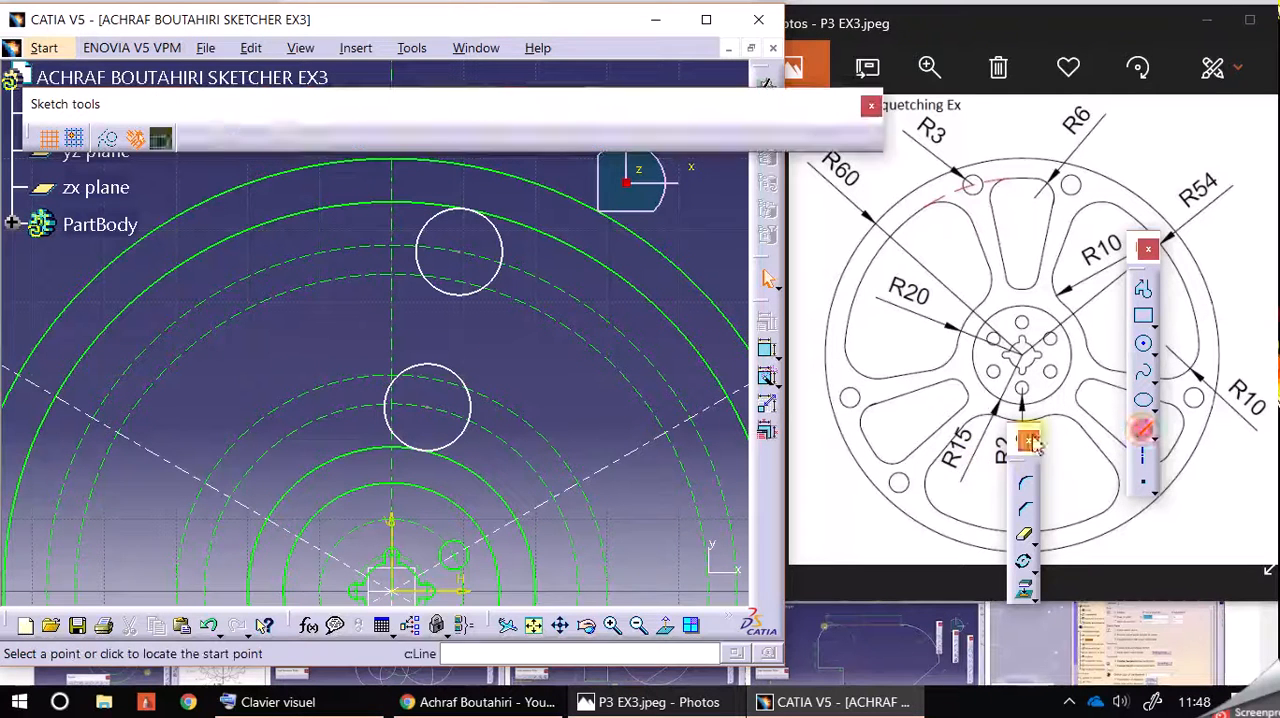
click(468, 445)
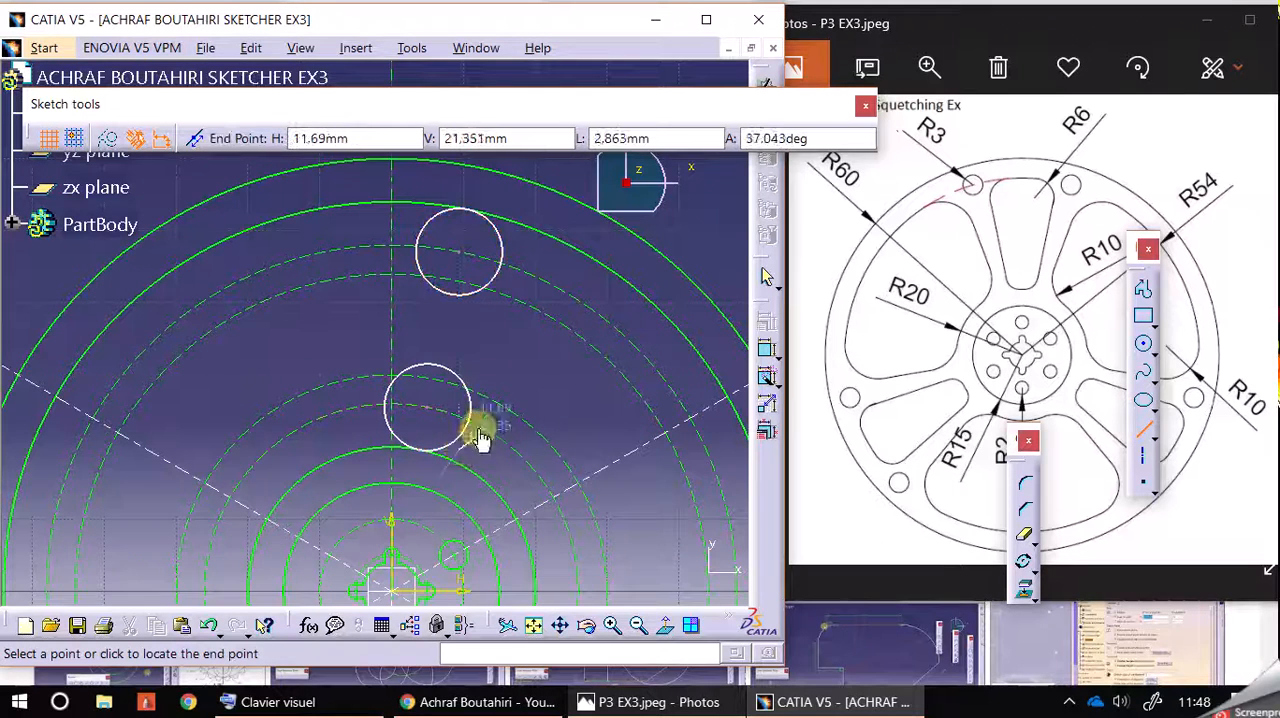
click(512, 200)
click(515, 345)
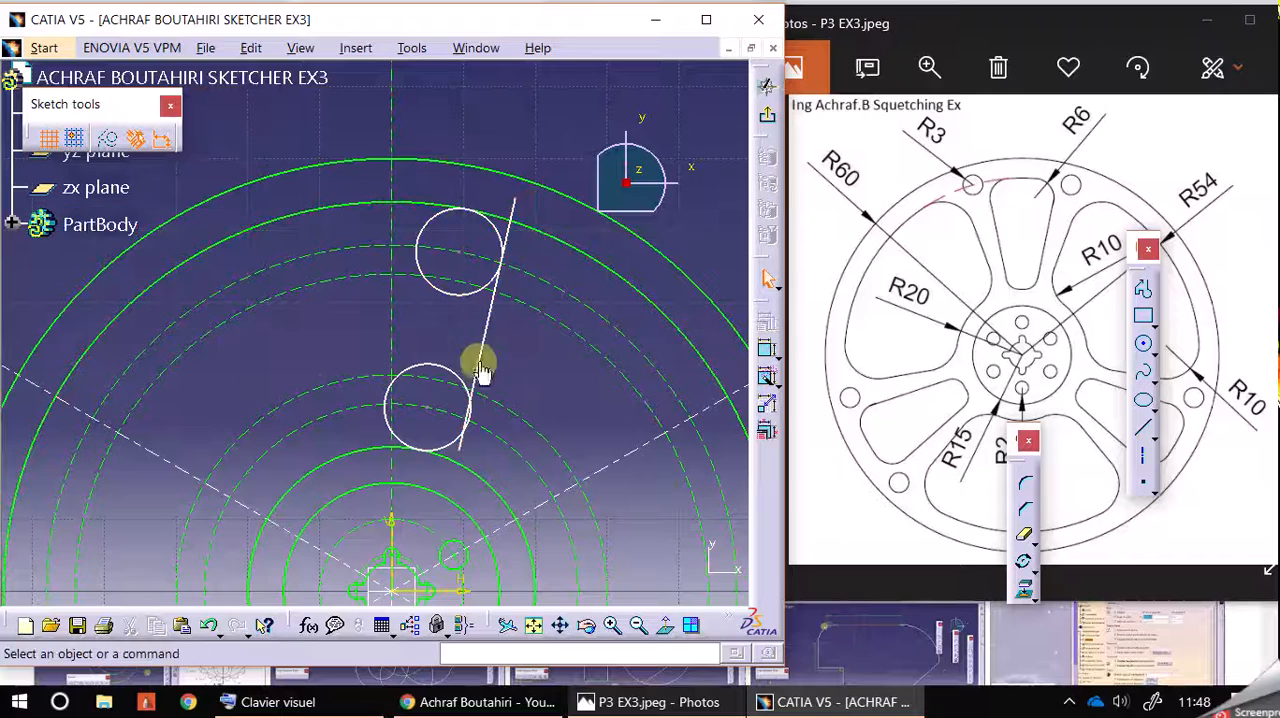
Step: Constrain the slanted line tangent to the lower R6 circle and pull its upper end out beyond the R60 circle
click(476, 384)
ctrl+click(480, 372)
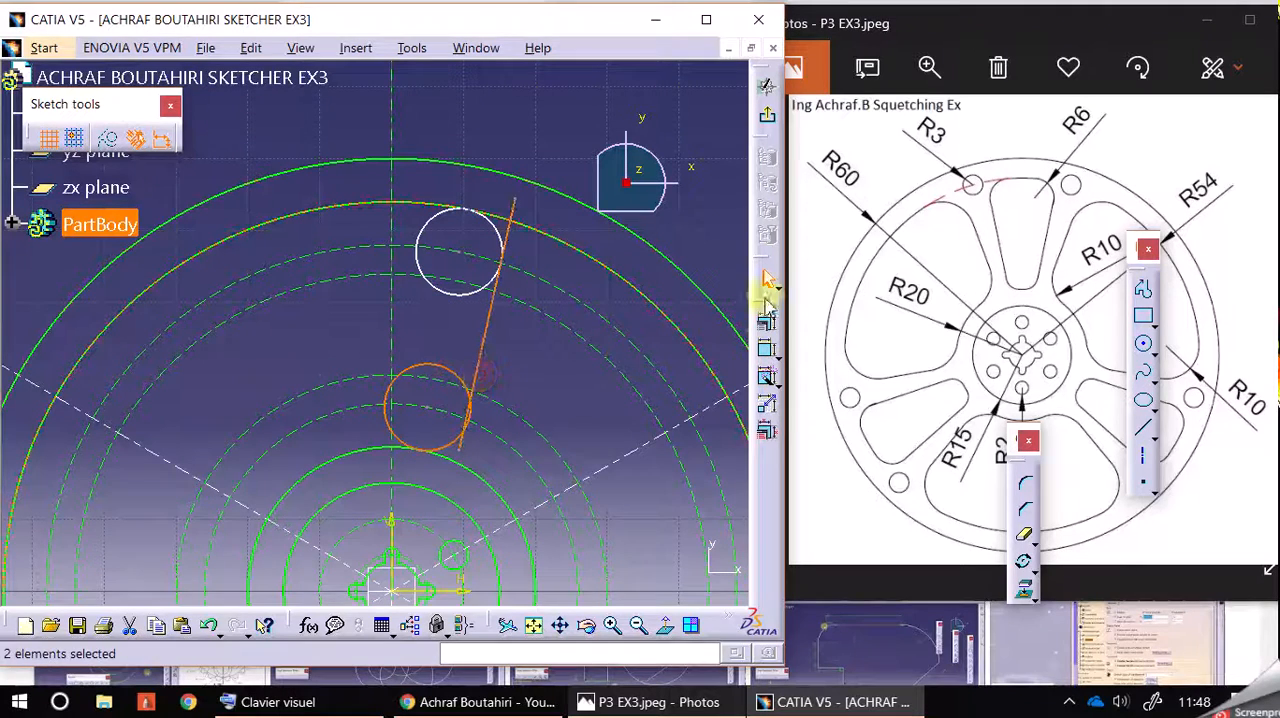
click(766, 322)
click(956, 438)
click(922, 601)
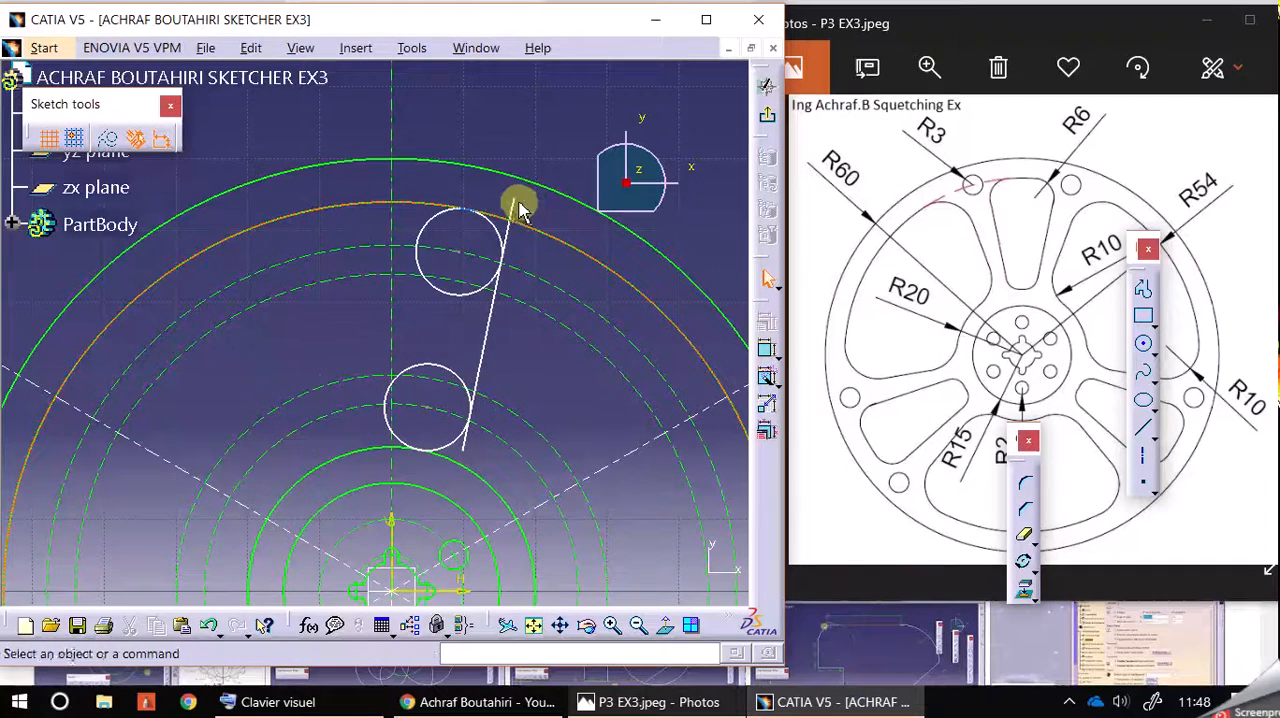
drag(515, 213, 549, 114)
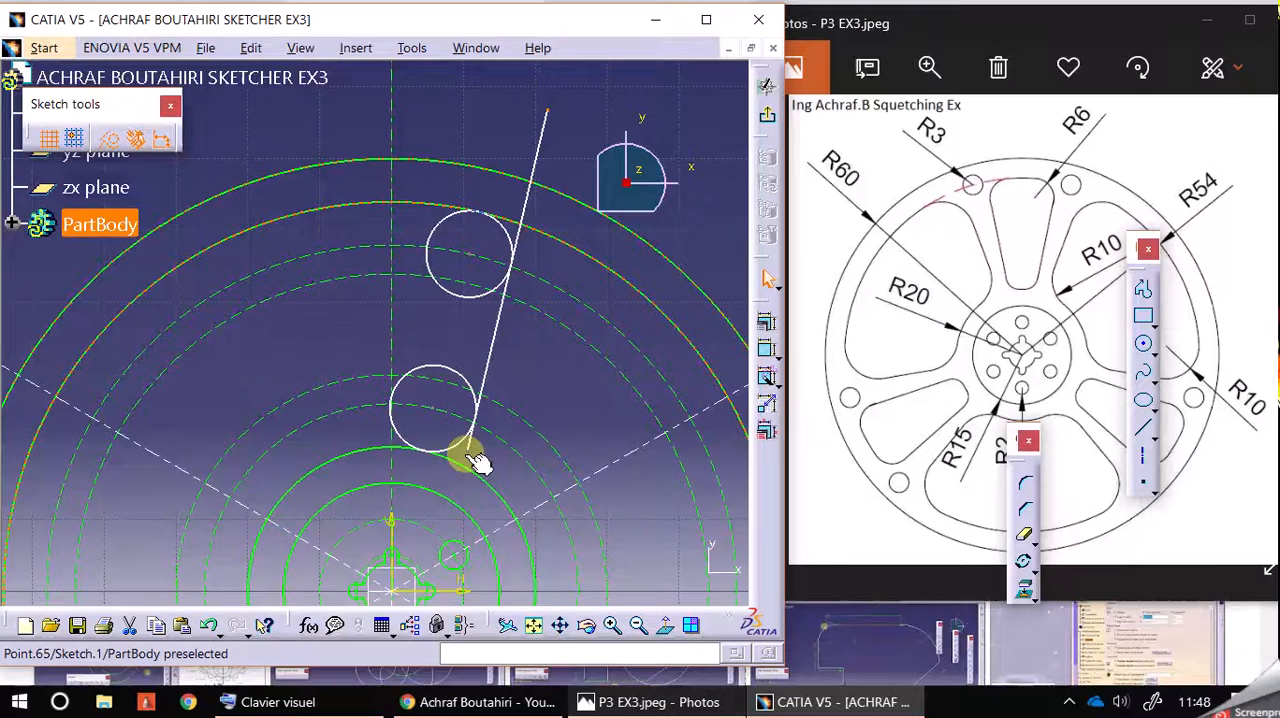
Step: Make the line's lower endpoint coincident with the origin and pull its upper end toward the vertical axis
ctrl+click(405, 597)
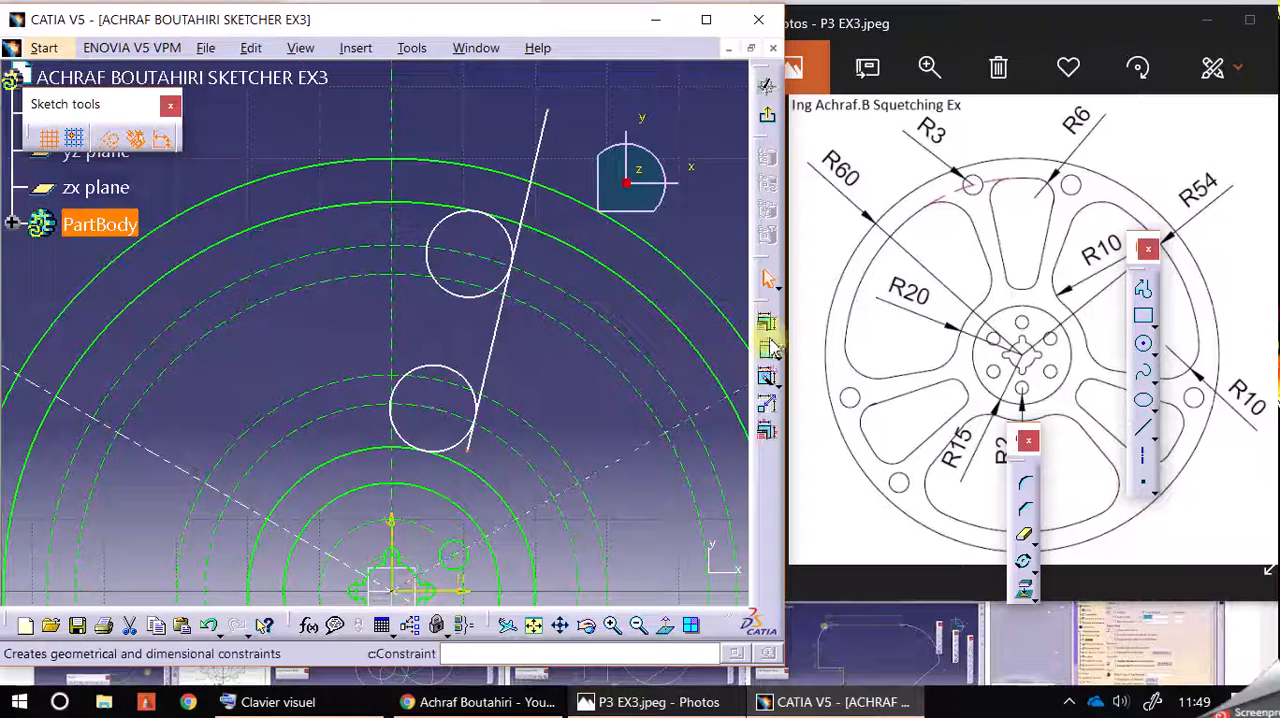
click(764, 375)
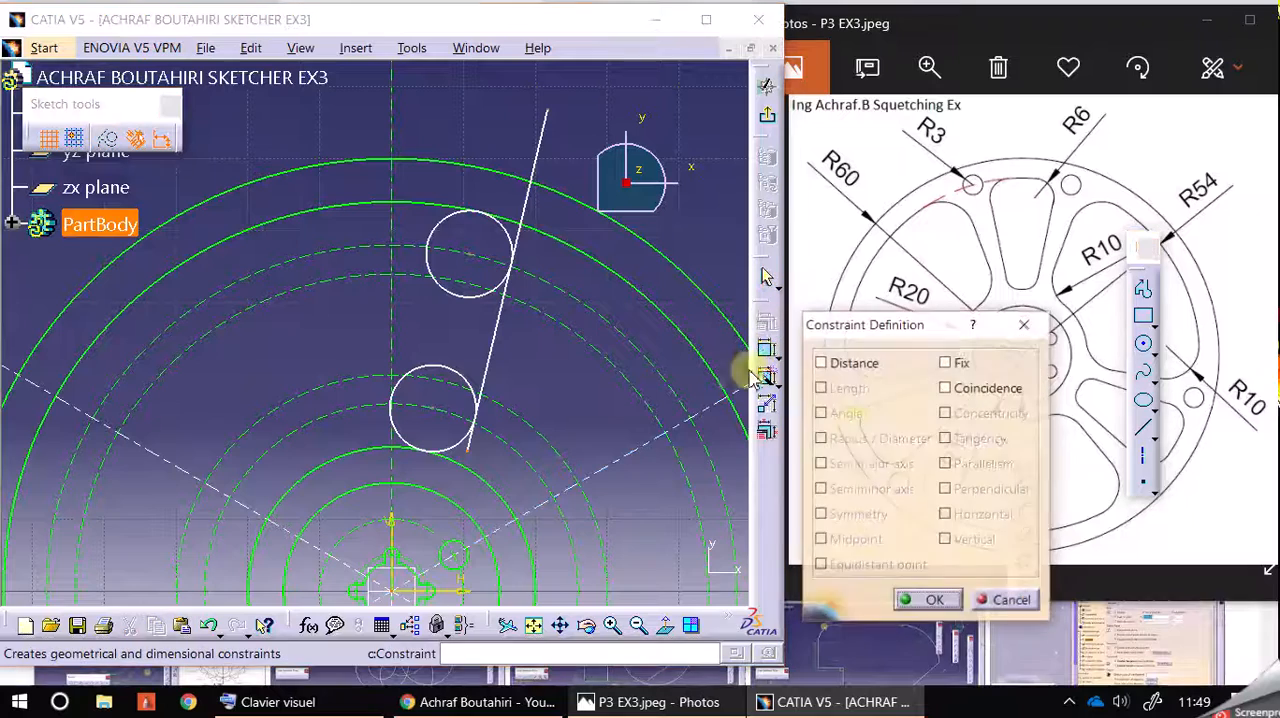
click(947, 388)
click(930, 600)
mouse_move(503, 110)
mouse_down()
mouse_move(452, 103)
mouse_move(494, 105)
mouse_move(467, 84)
mouse_move(480, 86)
mouse_move(463, 77)
mouse_move(477, 77)
mouse_move(469, 64)
mouse_up()
click(594, 98)
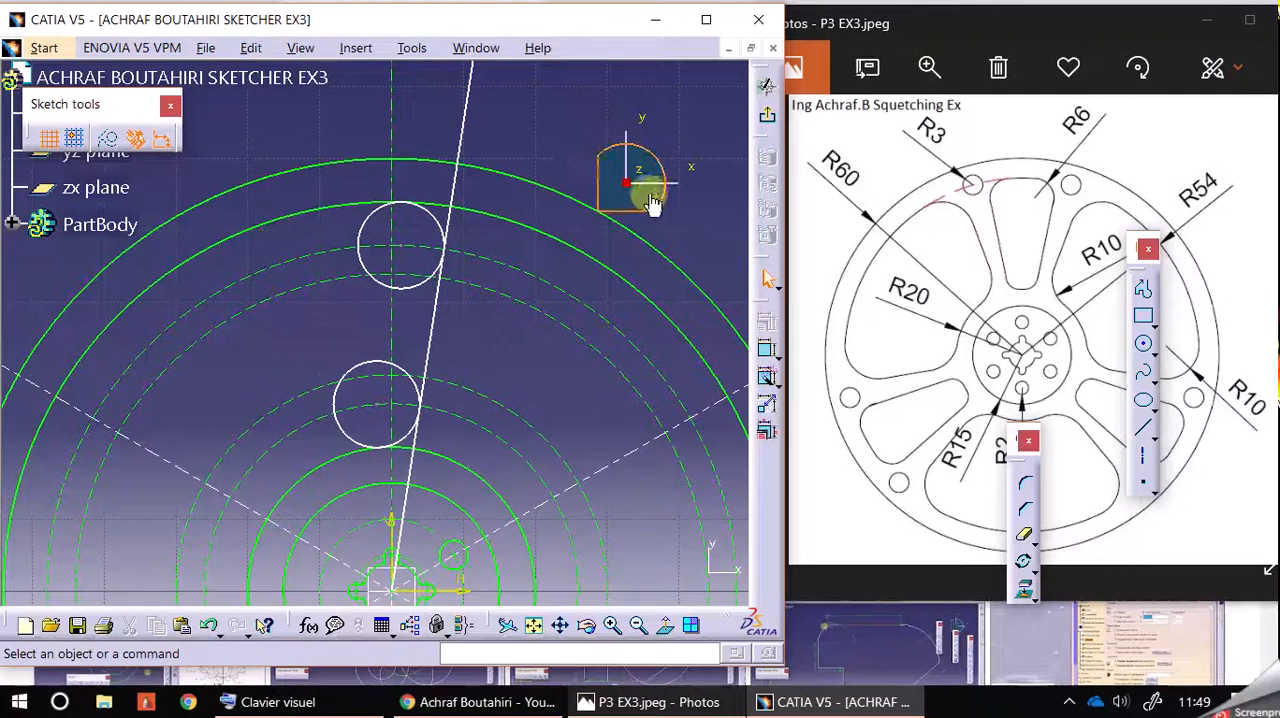
Step: Draw a circle of radius 3 mm centred on the R54 circle, just outside the slanted tangent line
click(1143, 344)
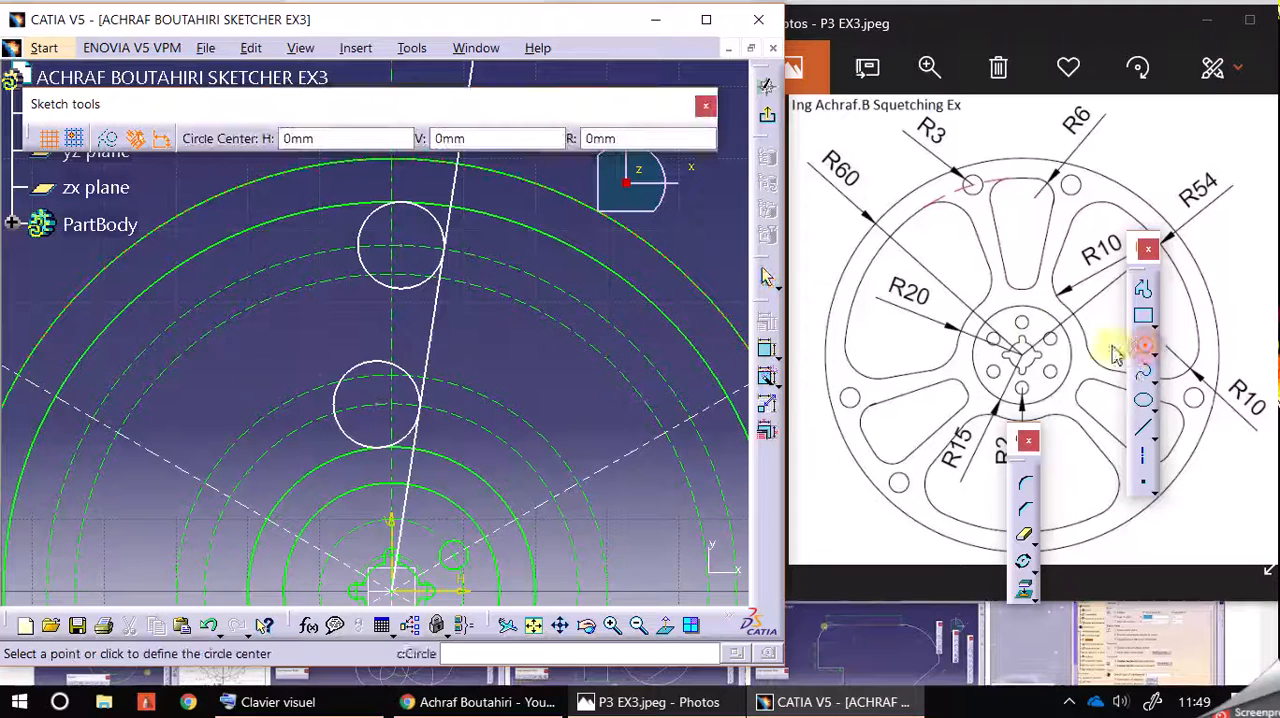
click(489, 220)
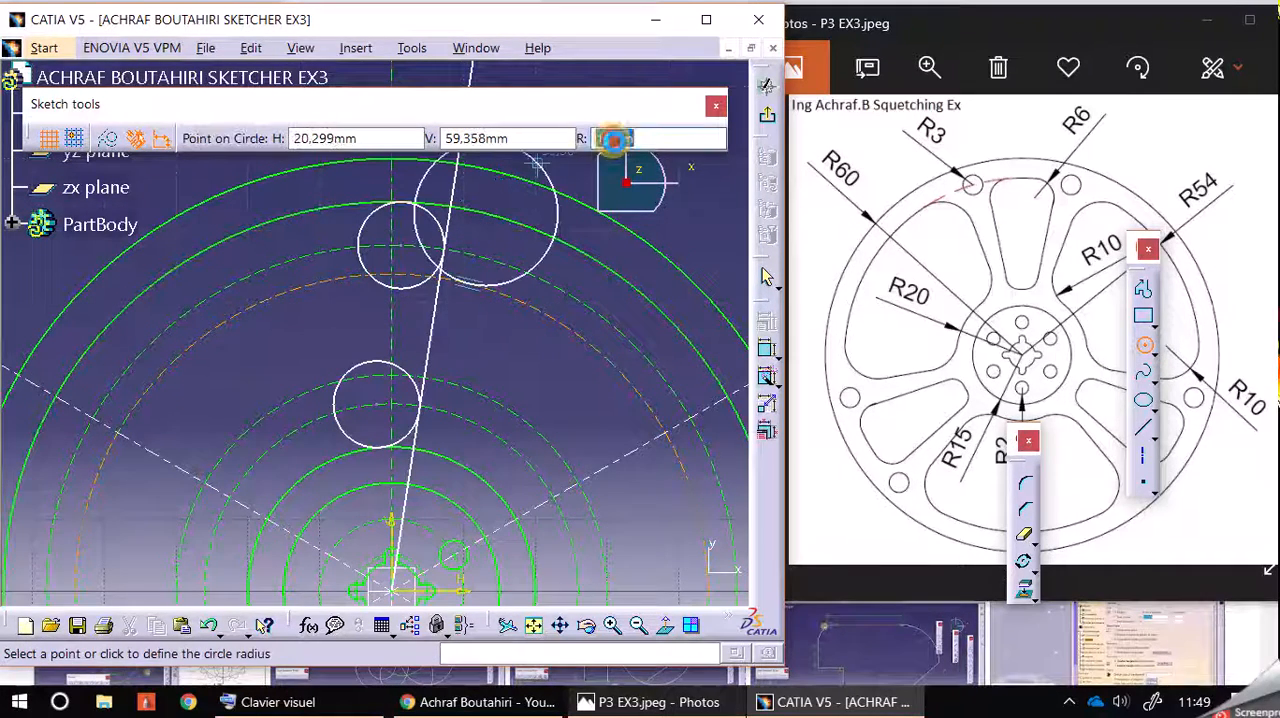
text(3)
key(Return)
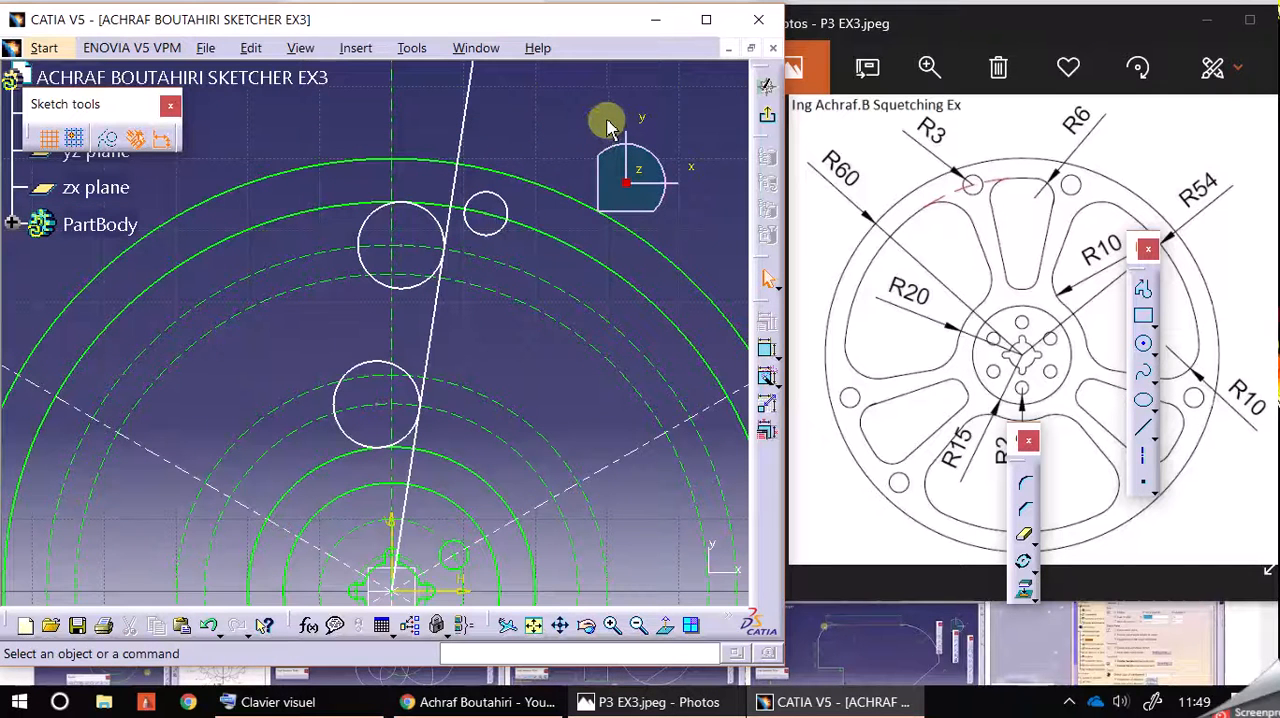
Step: Draw a second slanted line about 62 mm long from the origin to just past the R60 circle, on the far side of the R3 circle
middle_drag(567, 138, 528, 103)
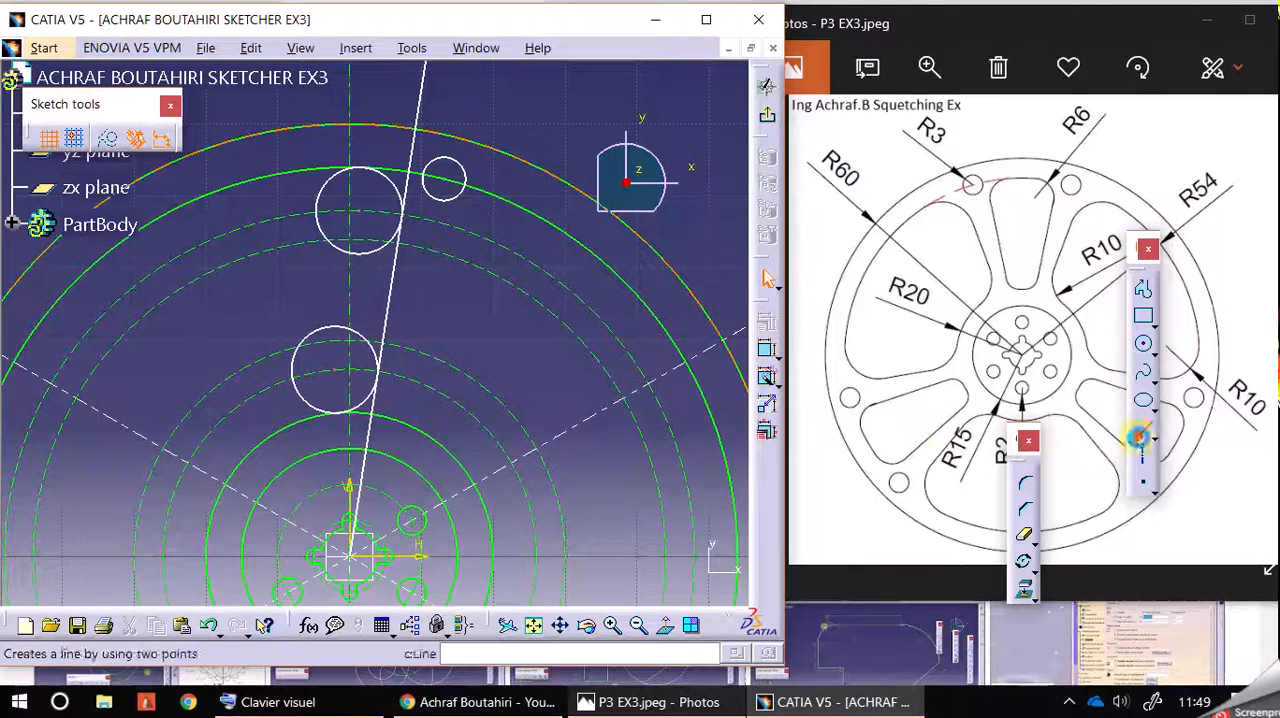
click(1143, 428)
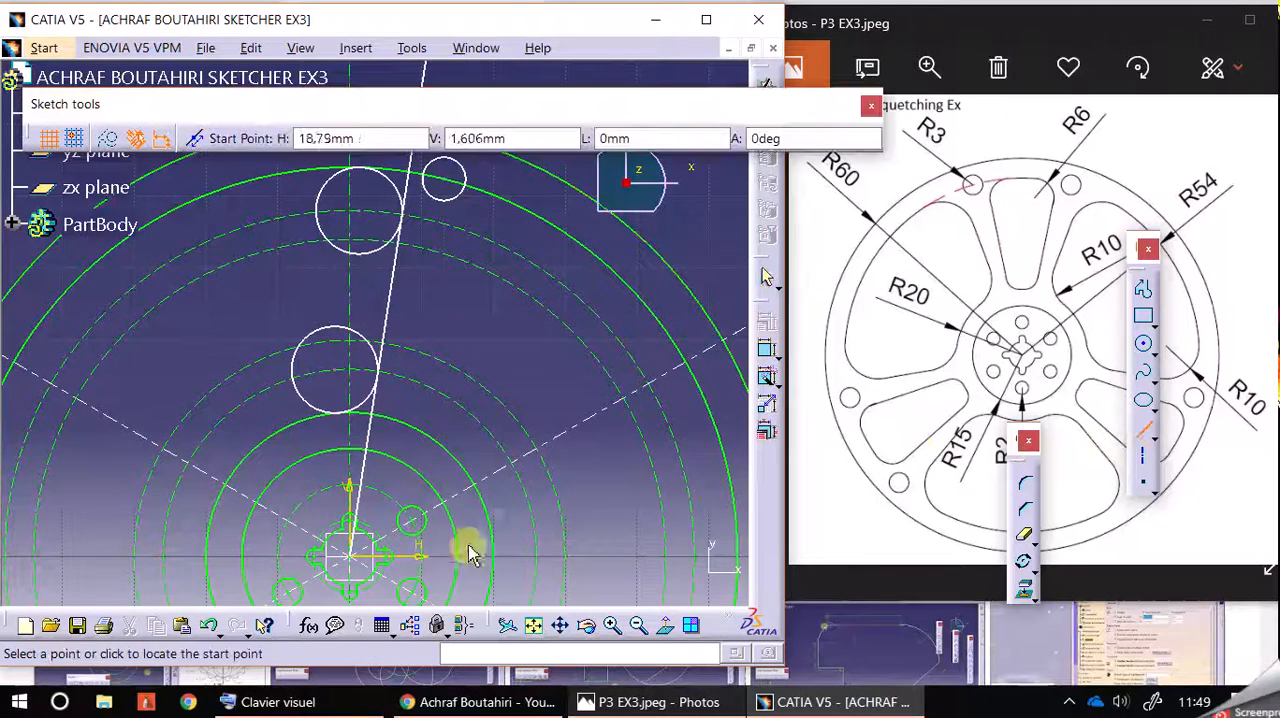
click(350, 558)
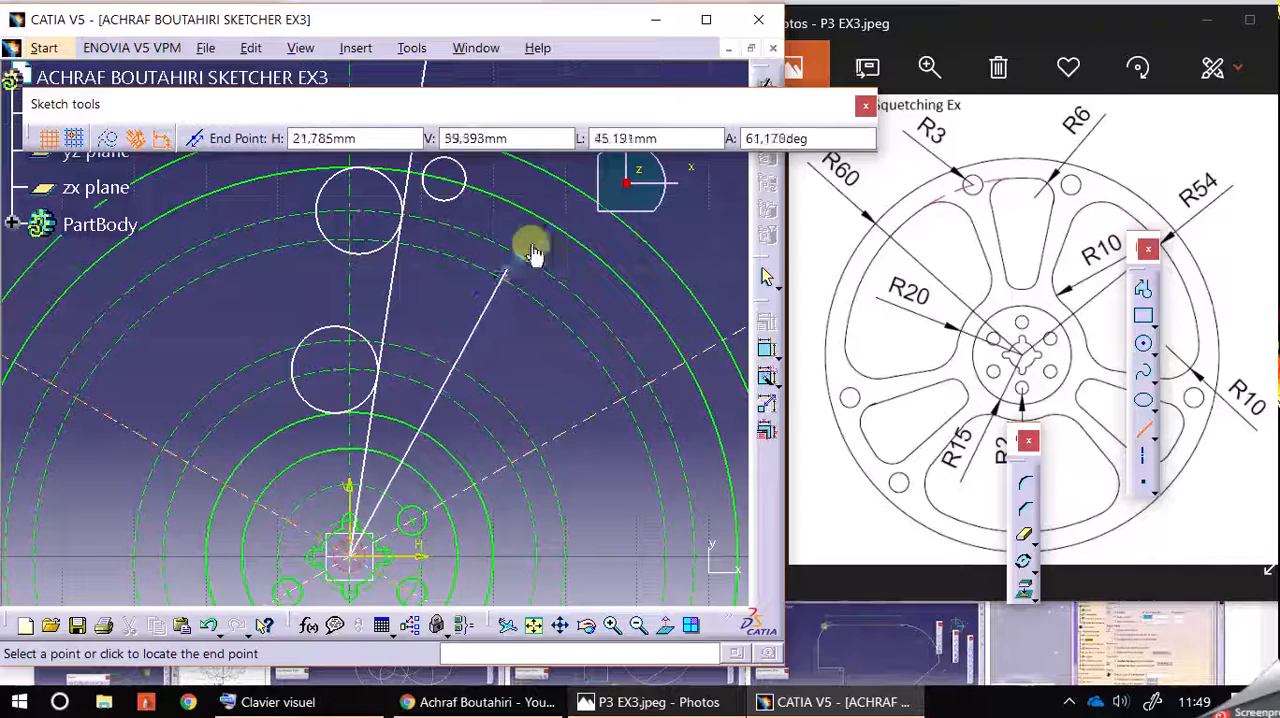
click(577, 172)
Step: Draw a circle of about 10 mm radius beside the new line, centred on the inner of the two outer construction circles and reaching the R54 circle
mouse_move(716, 210)
middle_down()
mouse_move(694, 309)
mouse_move(691, 263)
middle_up()
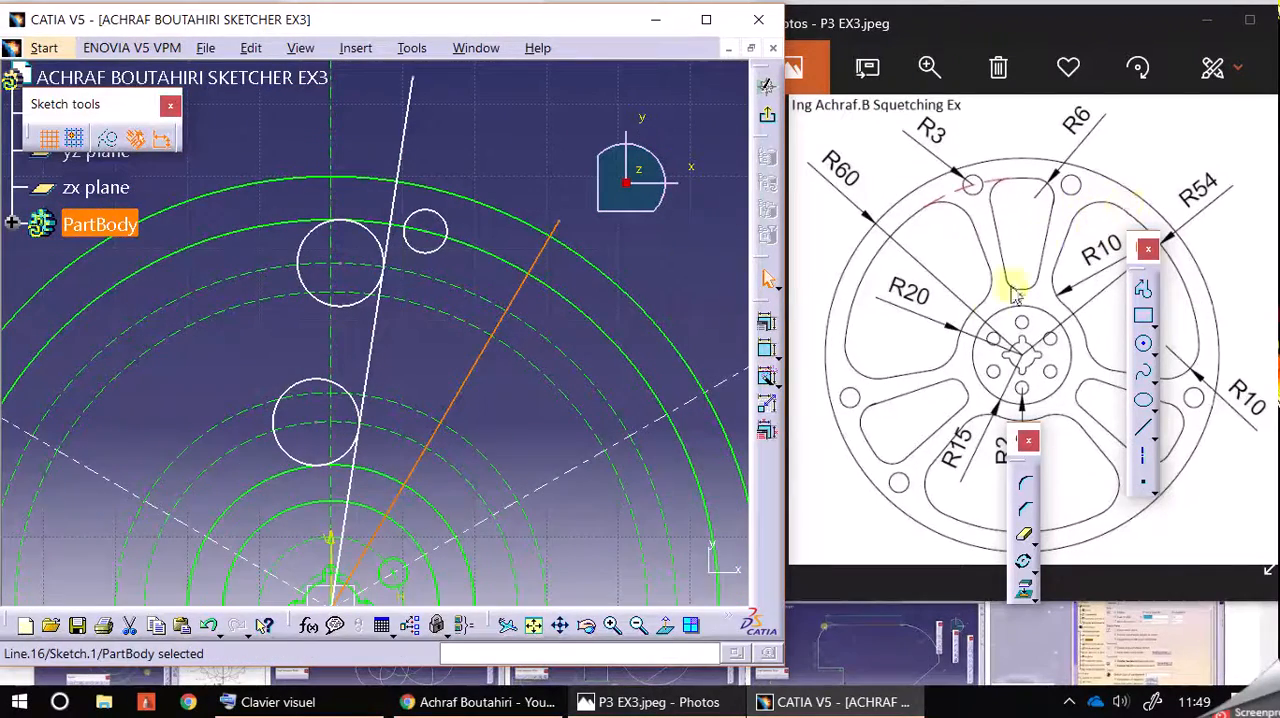
click(1143, 344)
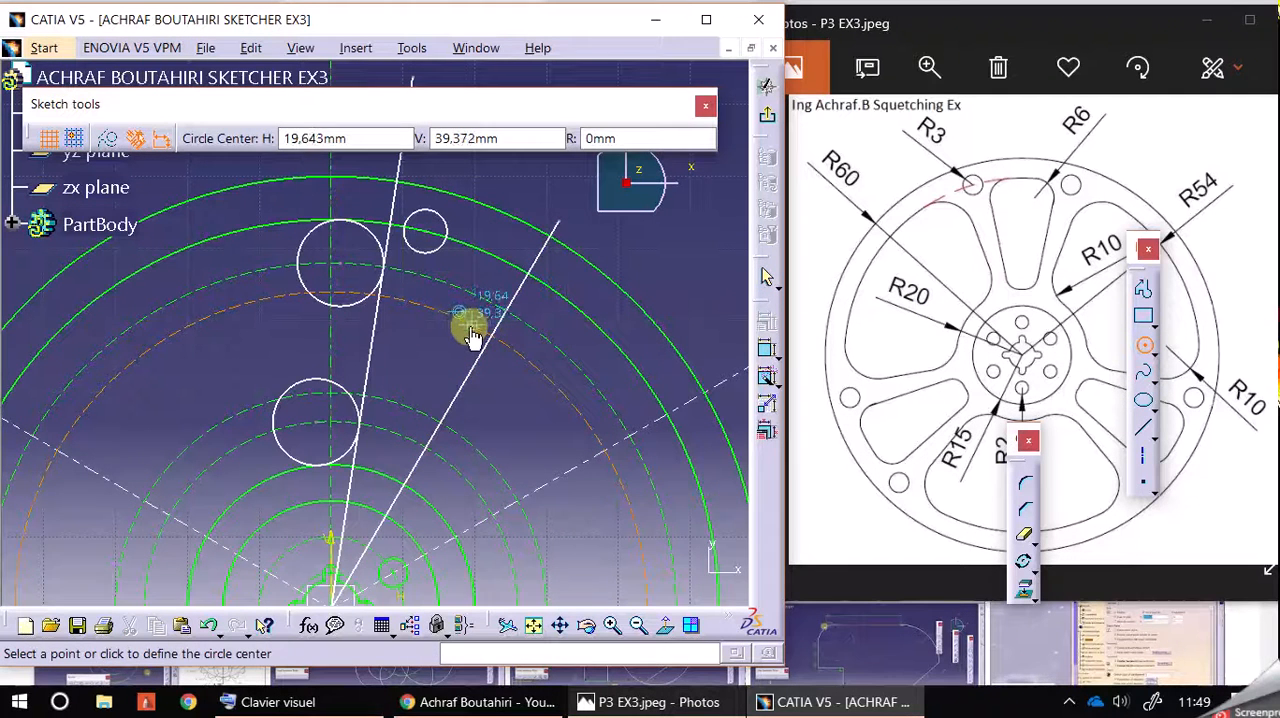
click(541, 371)
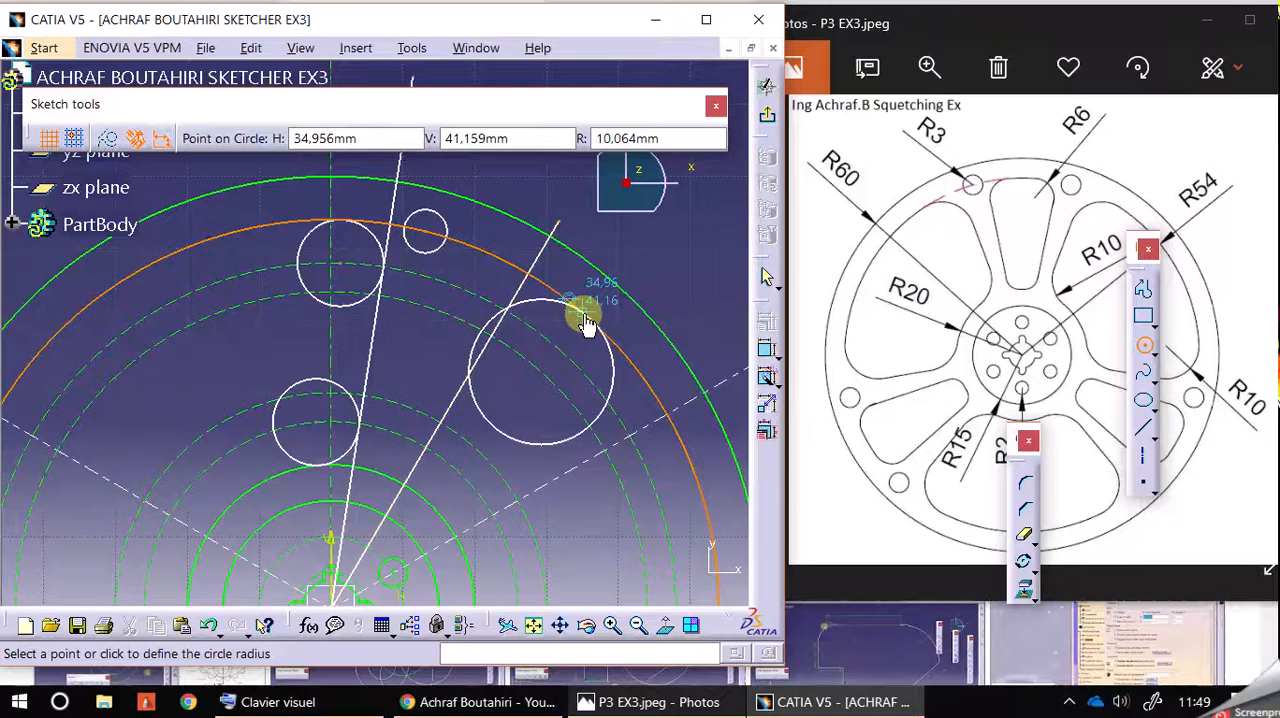
click(584, 320)
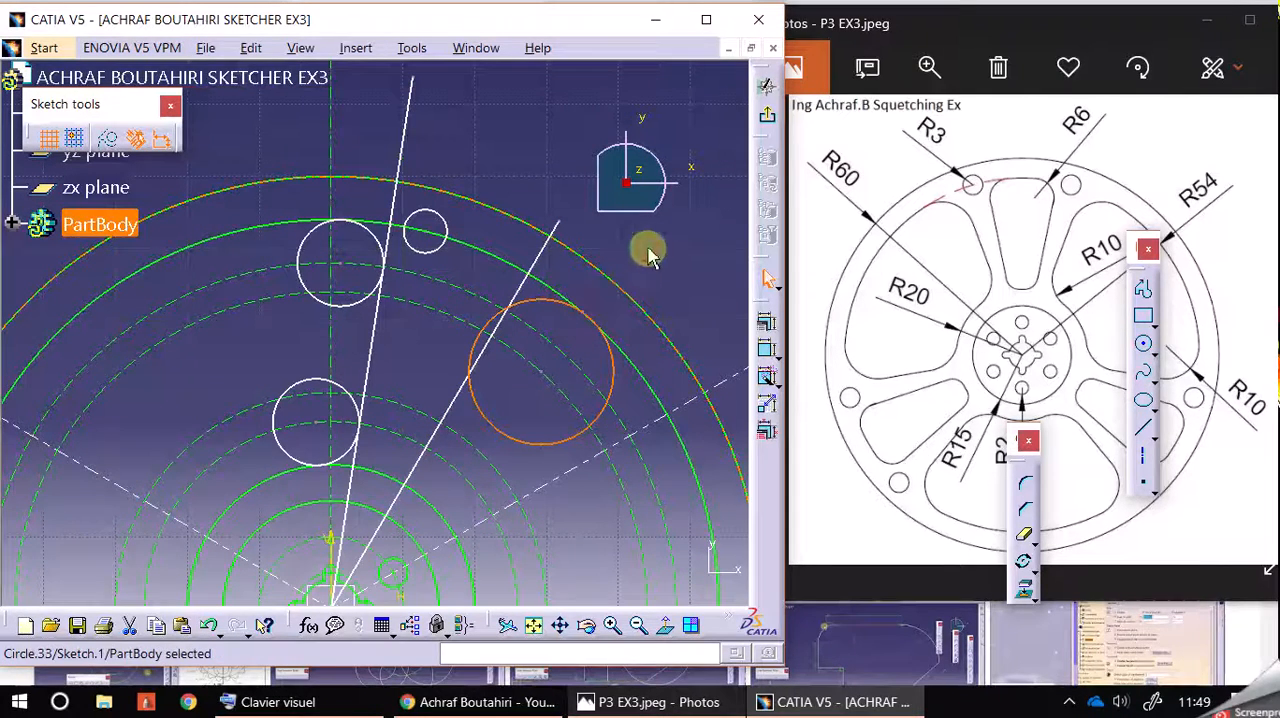
Step: Draw another circle of about 10 mm radius, centred on the outer of the two inner construction circles and reaching the R20 circle
middle_drag(674, 251, 684, 173)
click(1143, 344)
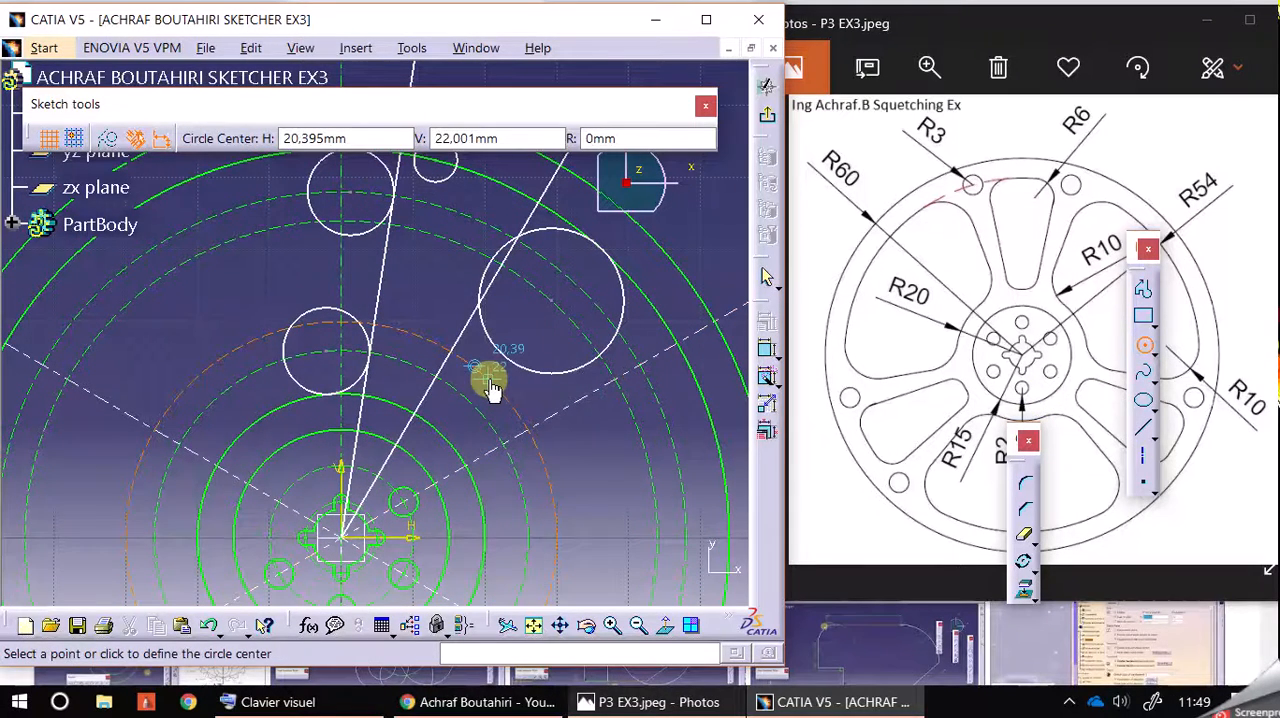
click(488, 381)
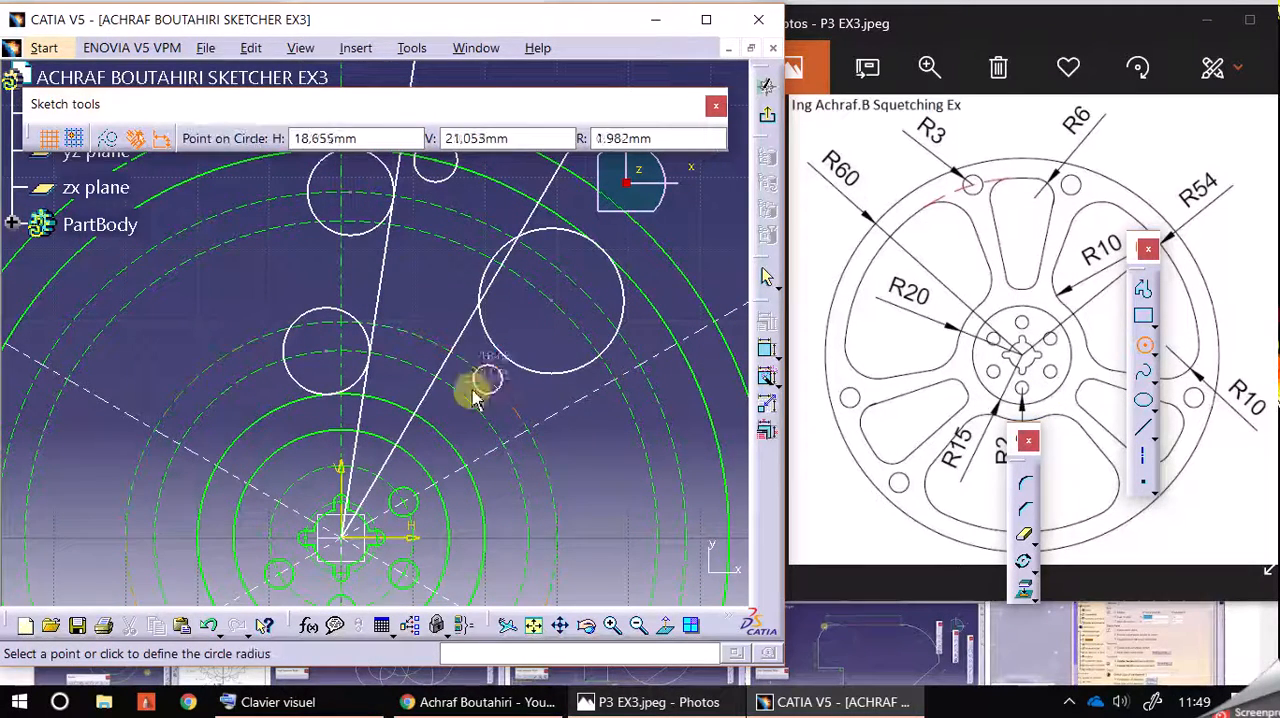
click(449, 446)
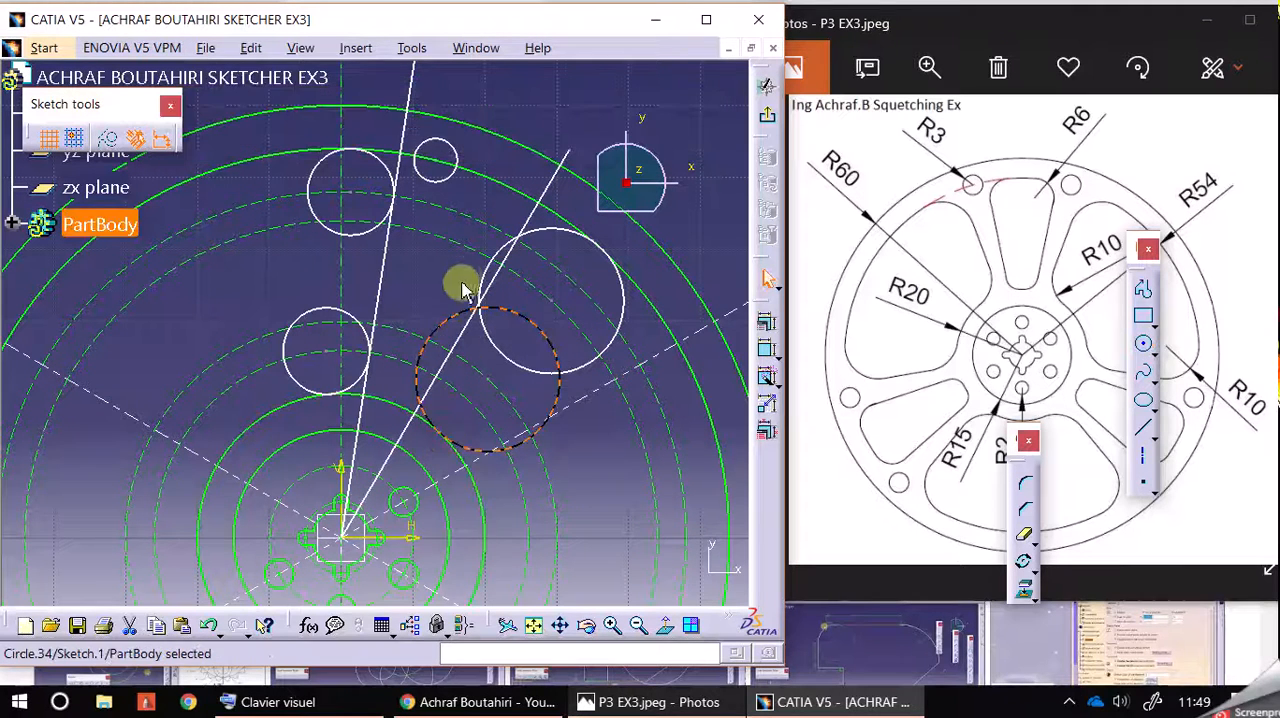
Step: Constrain the second slanted line tangent to the R10 circle that touches the R54 circle
click(531, 217)
ctrl+click(540, 230)
click(767, 325)
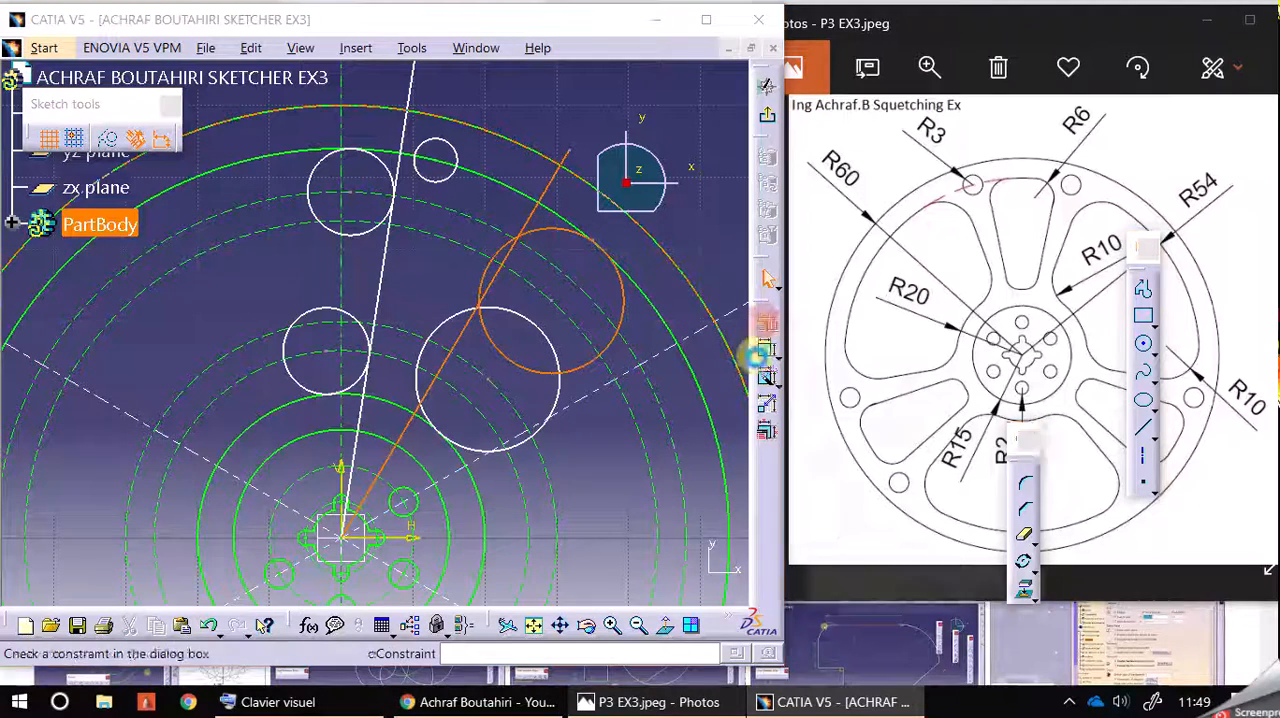
click(945, 438)
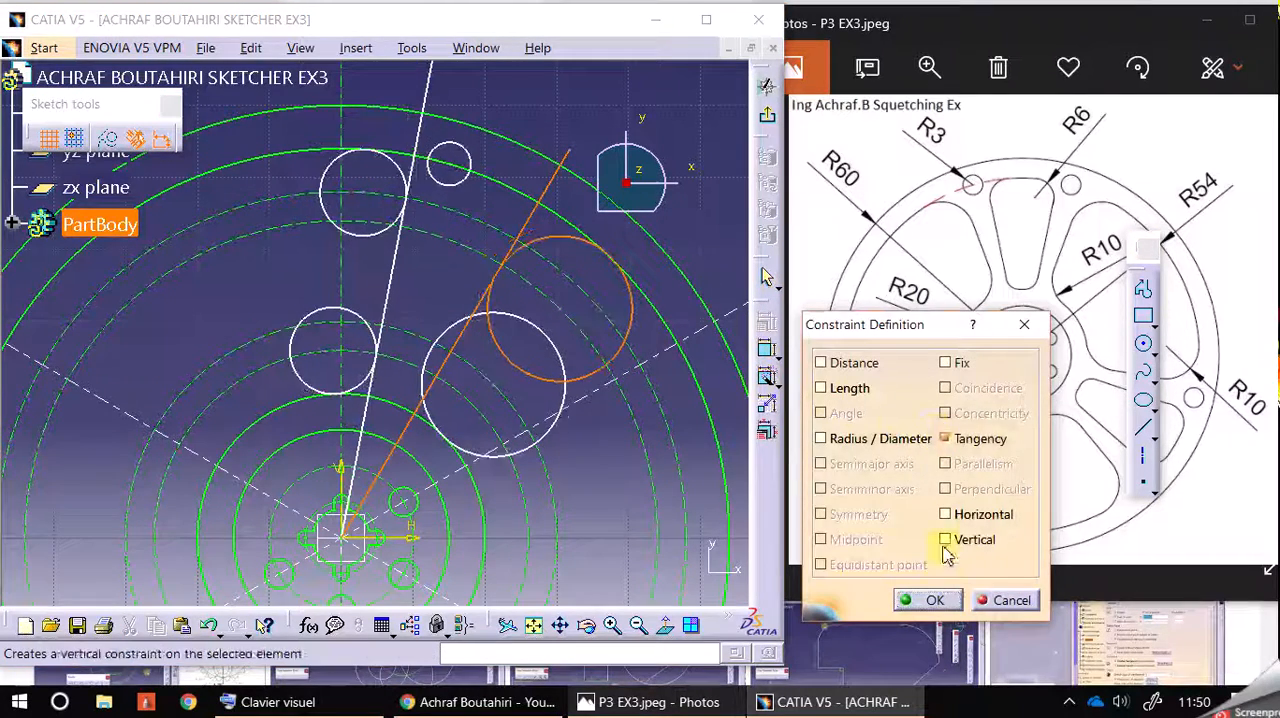
click(934, 600)
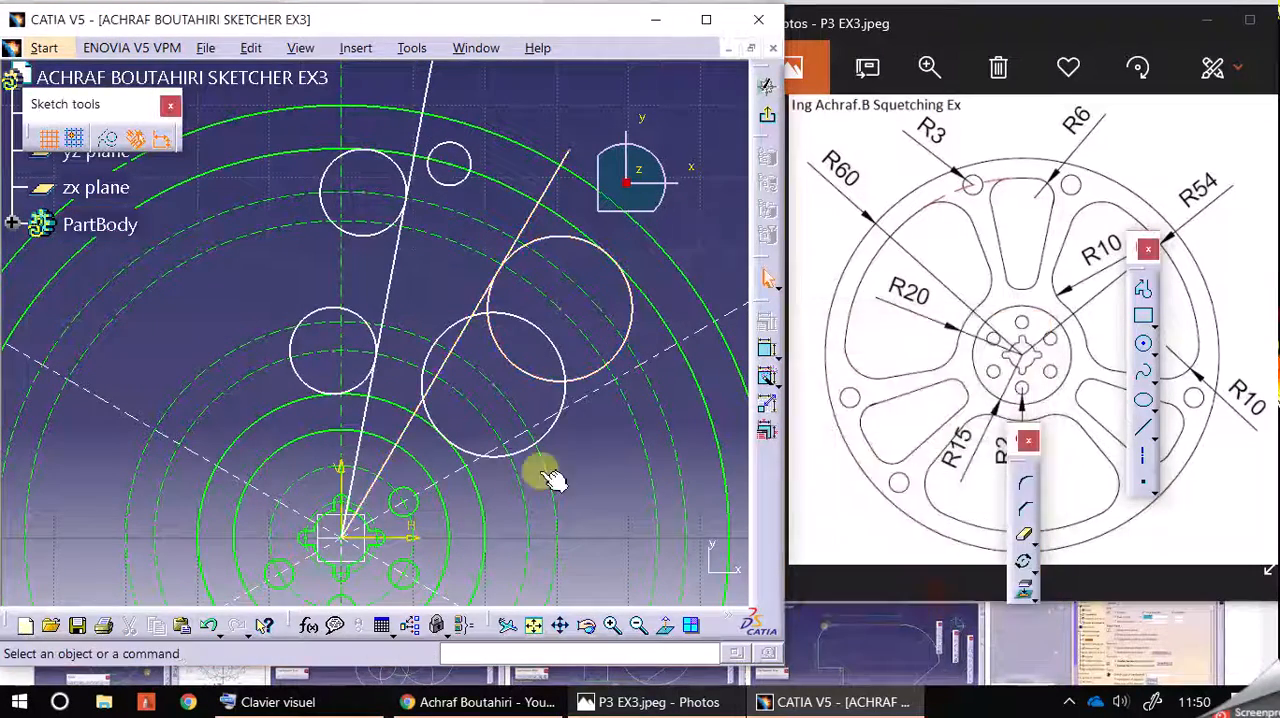
Step: Constrain the same slanted line tangent to the R10 circle that touches the R20 circle
click(460, 334)
ctrl+click(531, 210)
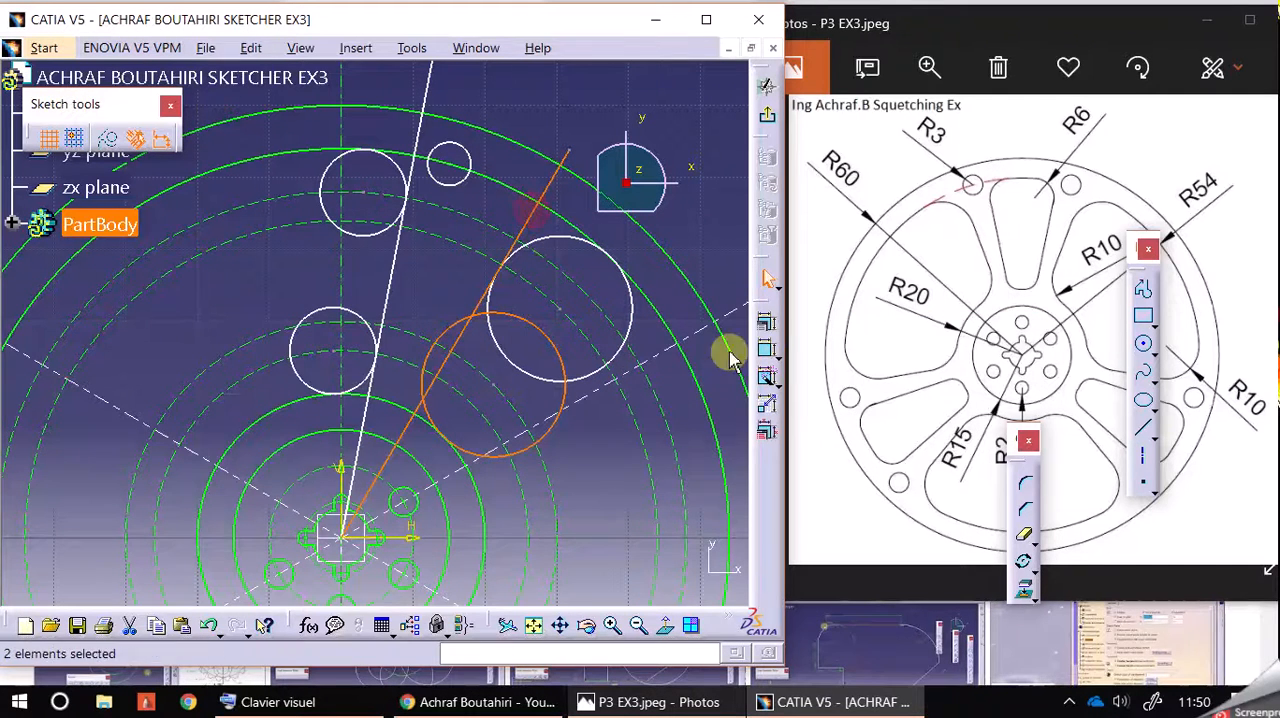
click(768, 346)
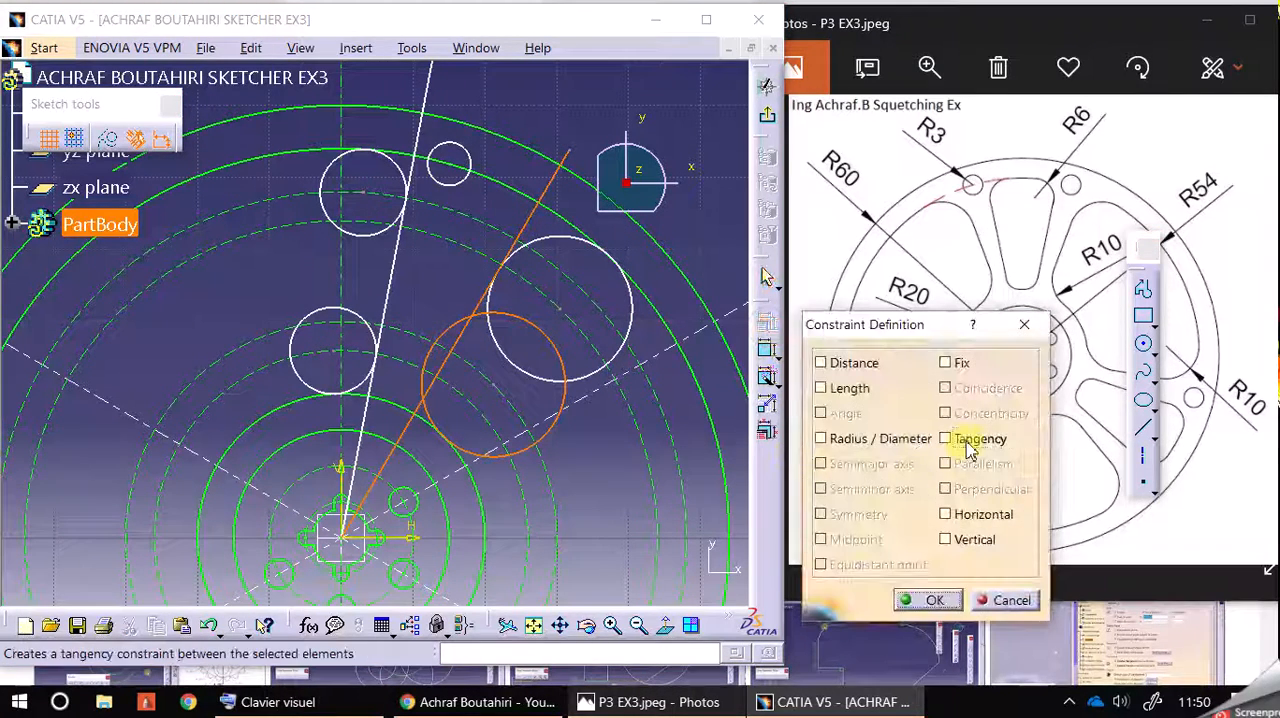
click(945, 438)
click(932, 599)
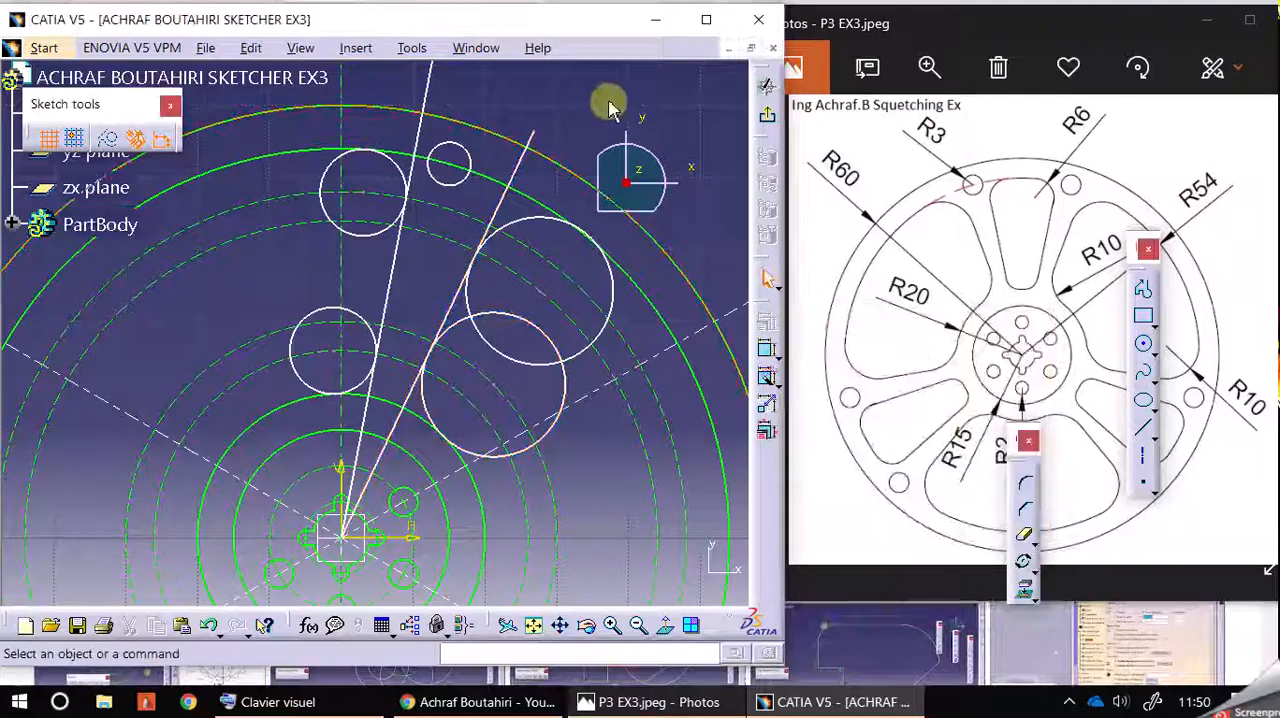
click(638, 625)
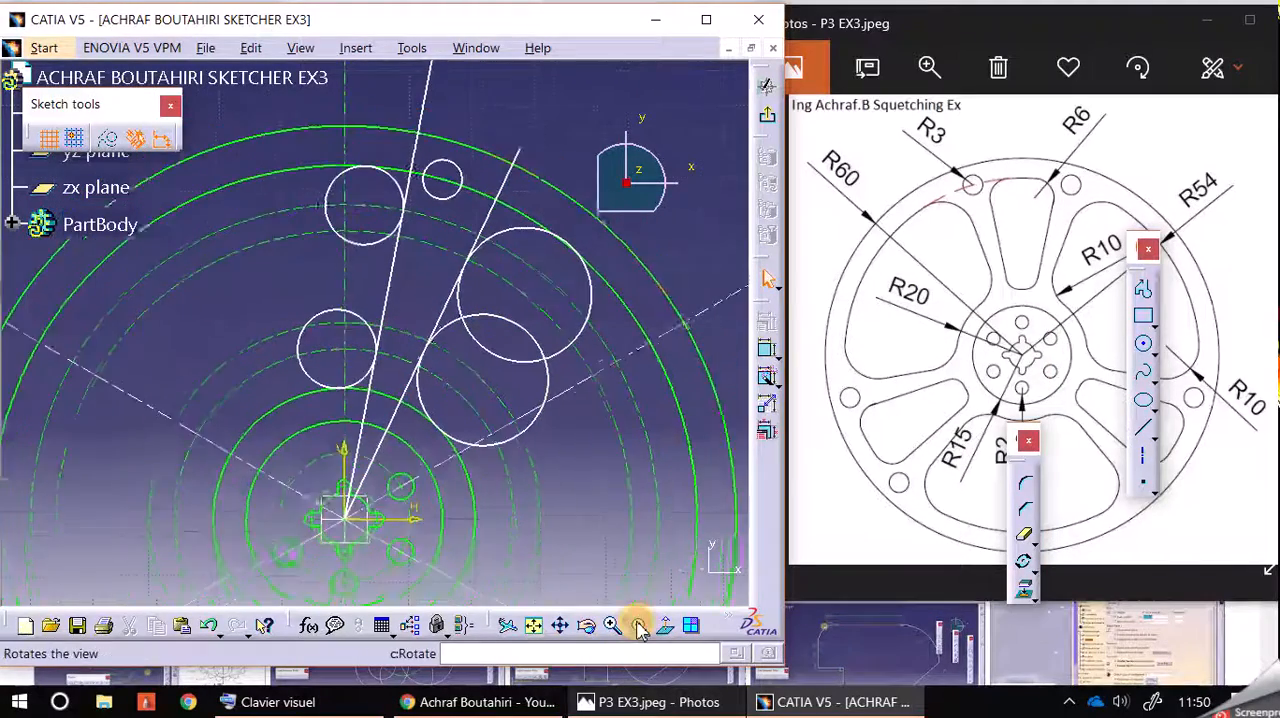
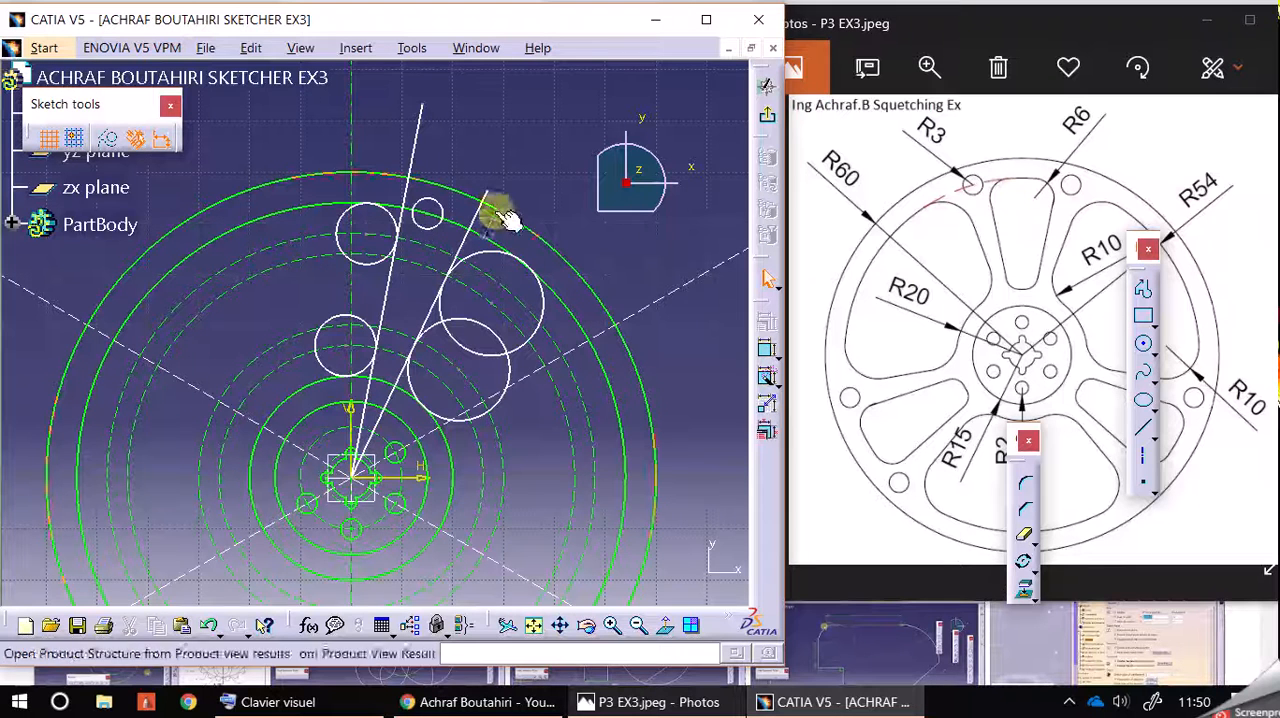
Step: Constrain the R10 circle nearest the rim tangent to the R54 circle
click(528, 150)
click(492, 197)
click(520, 201)
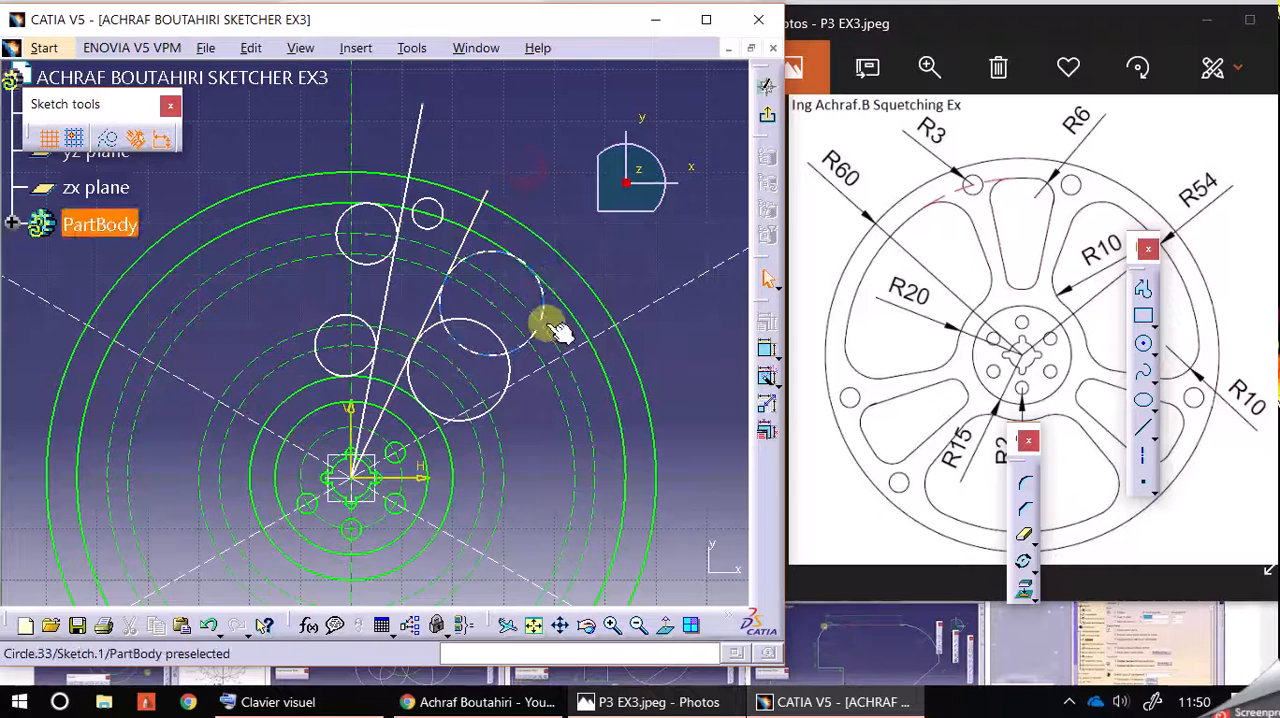
drag(567, 345, 552, 306)
click(548, 276)
ctrl+click(533, 266)
click(766, 322)
click(945, 438)
click(934, 599)
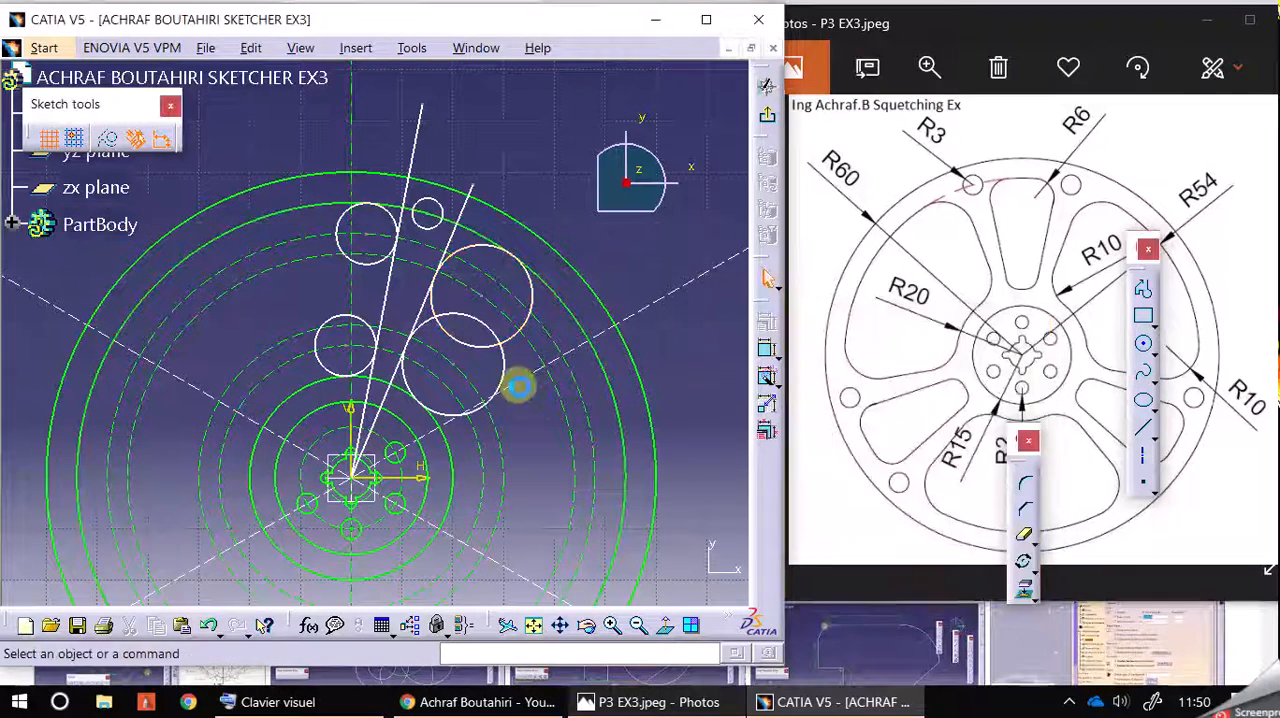
Step: Swing the two slanted lines and their attached circles around the hub and lengthen both lines beyond the R60 circle
drag(528, 353, 540, 367)
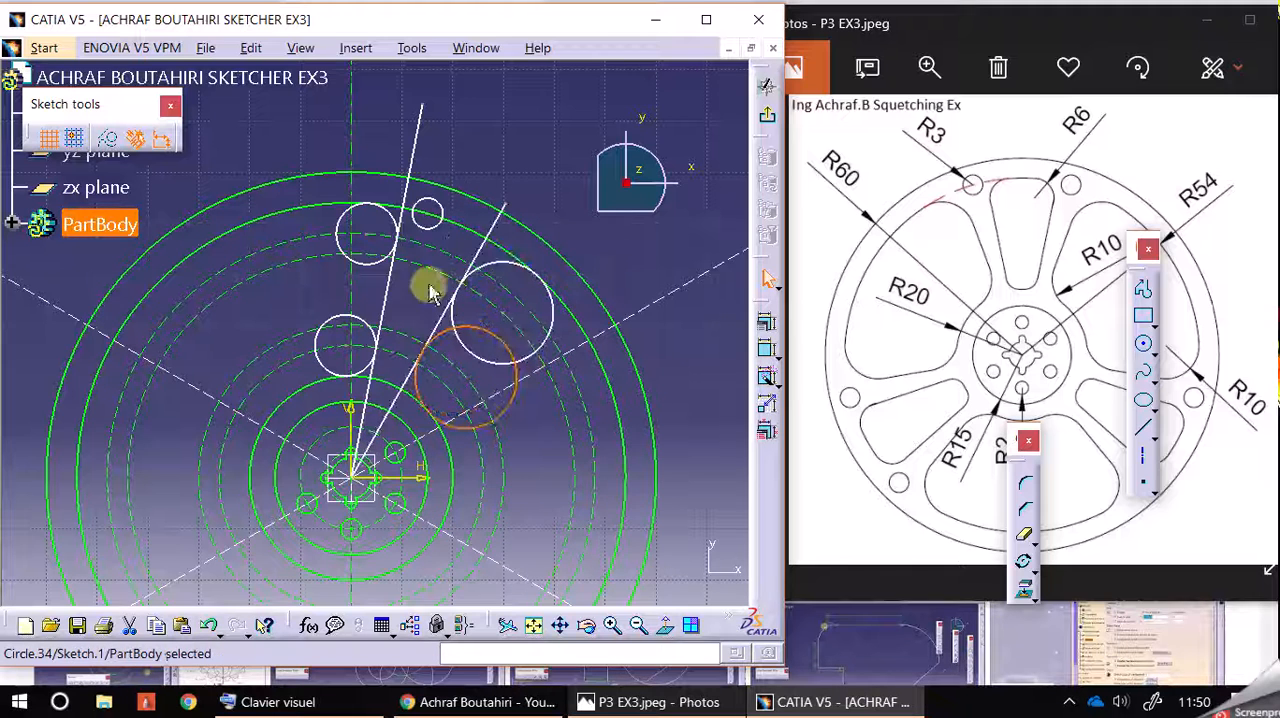
mouse_move(368, 264)
mouse_down()
mouse_move(381, 280)
mouse_move(371, 276)
mouse_up()
mouse_move(363, 319)
mouse_down()
mouse_move(387, 322)
mouse_move(370, 308)
mouse_up()
drag(509, 206, 573, 155)
drag(447, 222, 483, 229)
drag(445, 150, 463, 157)
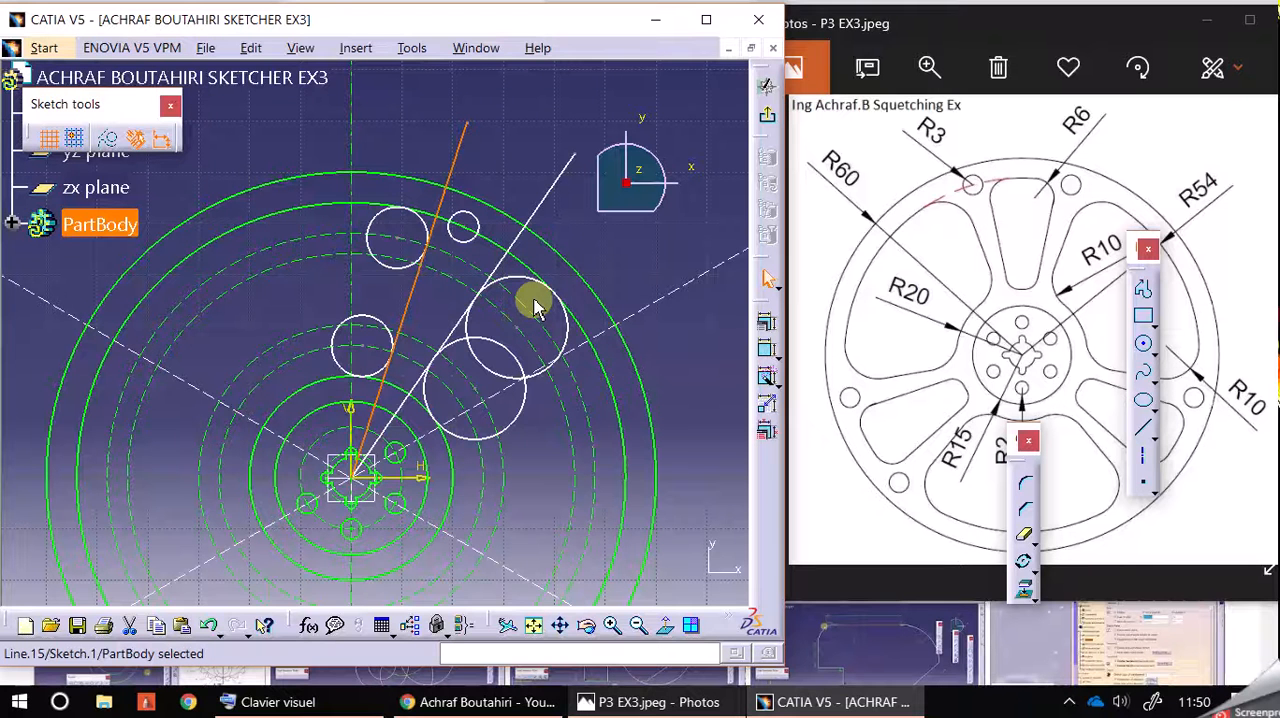
drag(575, 172, 632, 103)
drag(472, 140, 490, 62)
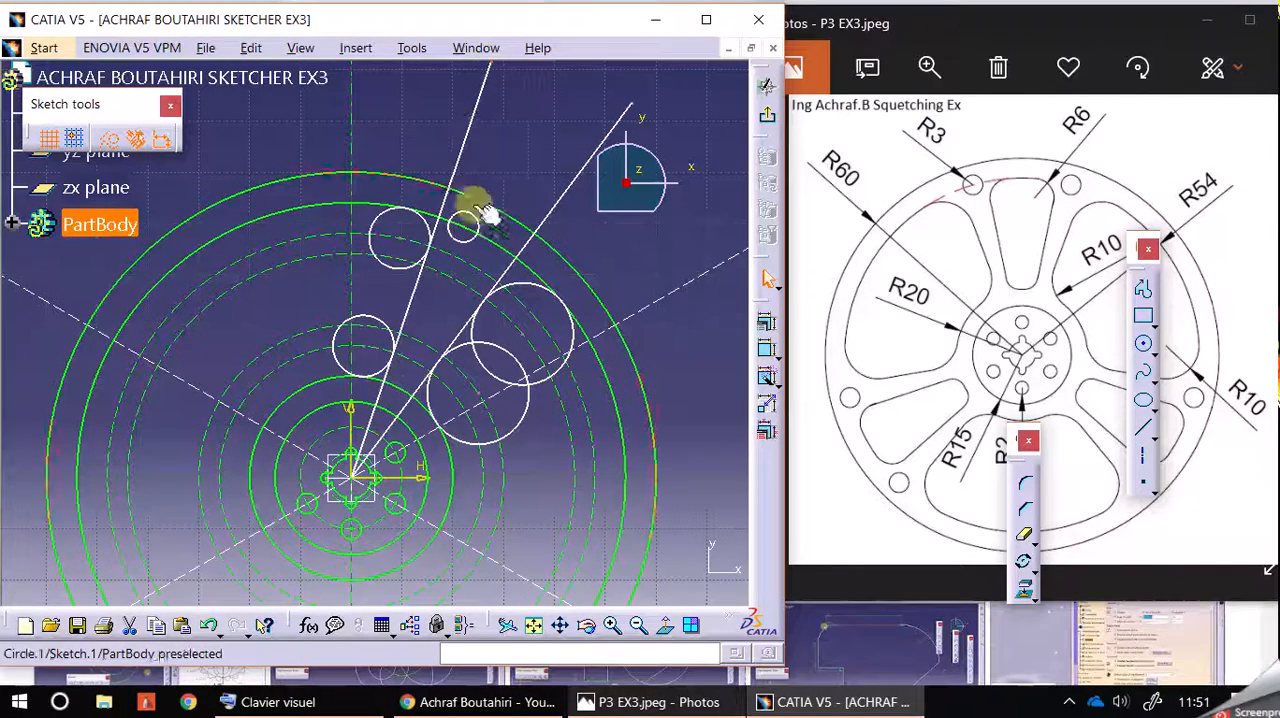
Step: Reposition the first slanted line, the R3 hole and the second slanted line so the hole sits between two closely spaced lines
click(500, 234)
click(551, 137)
mouse_move(551, 137)
middle_down()
mouse_move(537, 129)
mouse_move(527, 192)
mouse_move(534, 157)
middle_up()
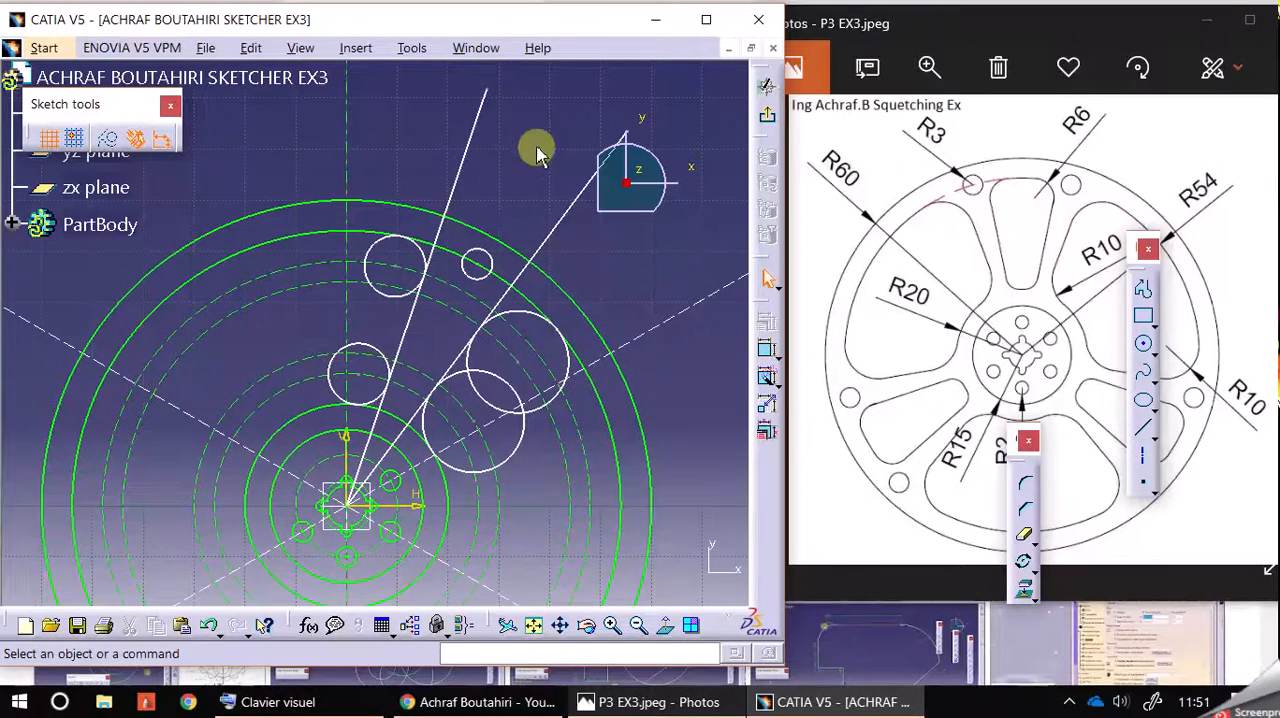
click(486, 90)
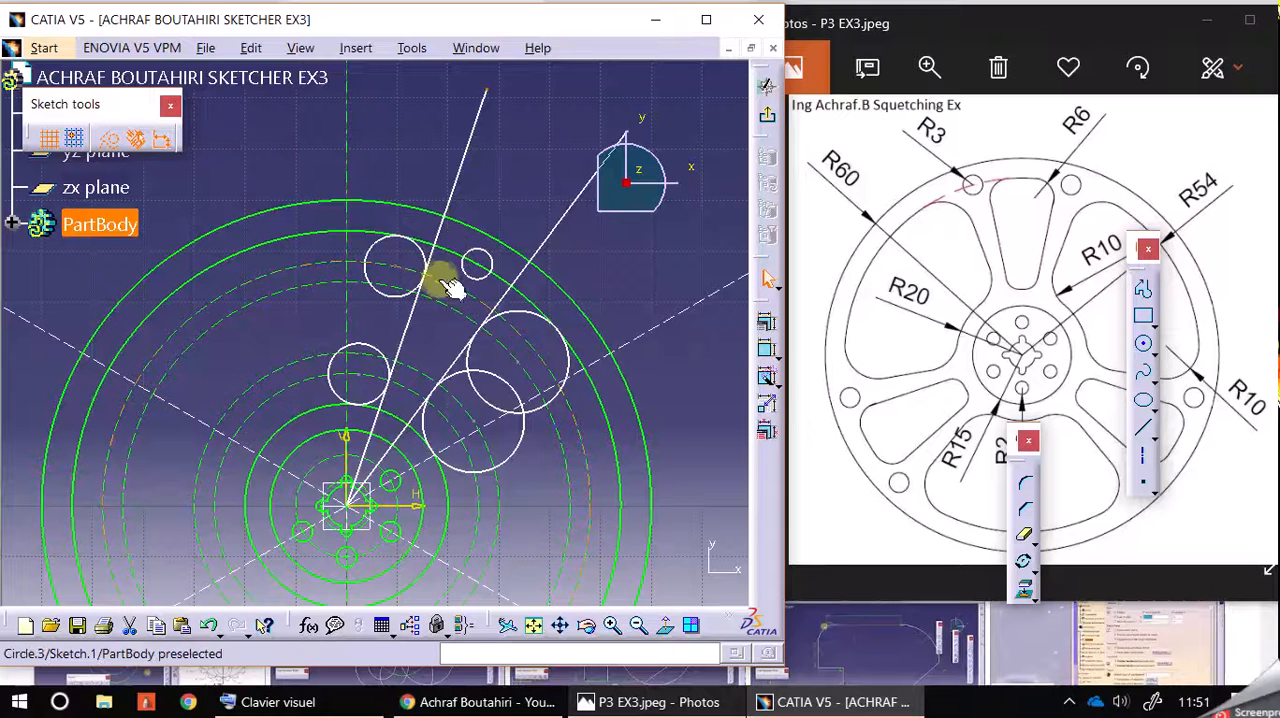
click(552, 116)
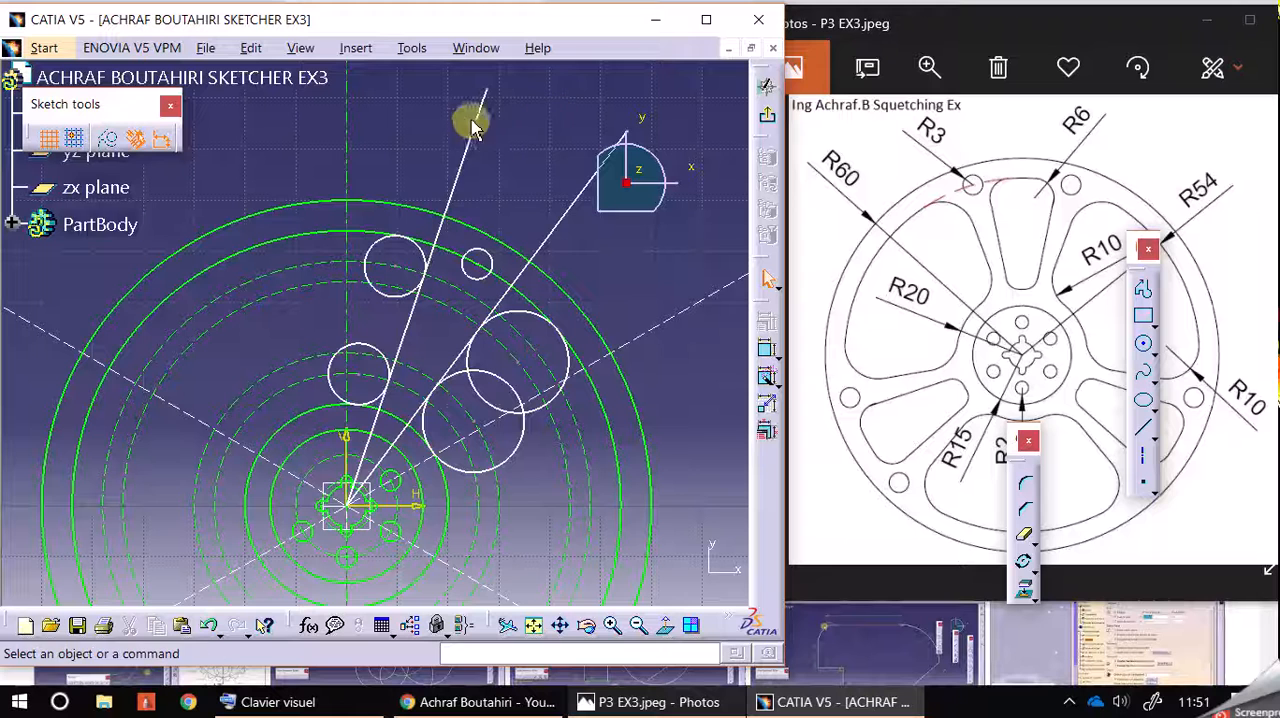
mouse_move(480, 108)
mouse_down()
mouse_move(449, 91)
mouse_move(465, 101)
mouse_up()
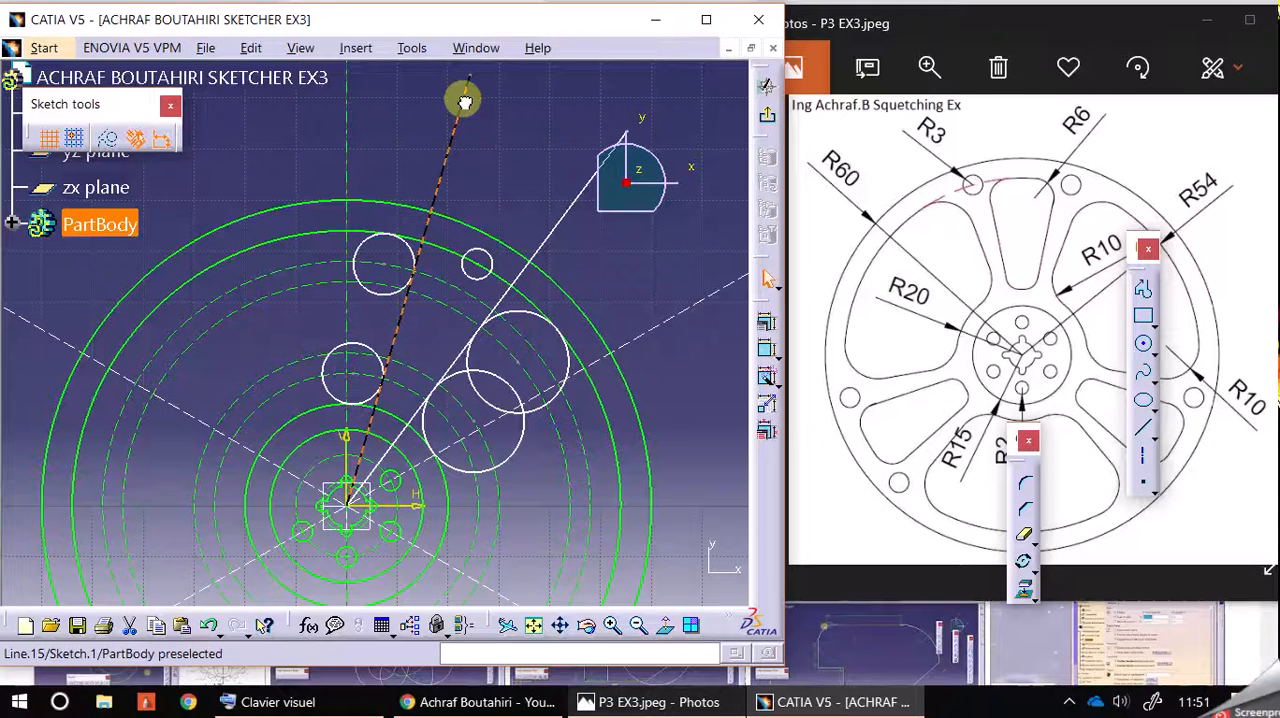
drag(465, 101, 466, 101)
drag(491, 263, 470, 237)
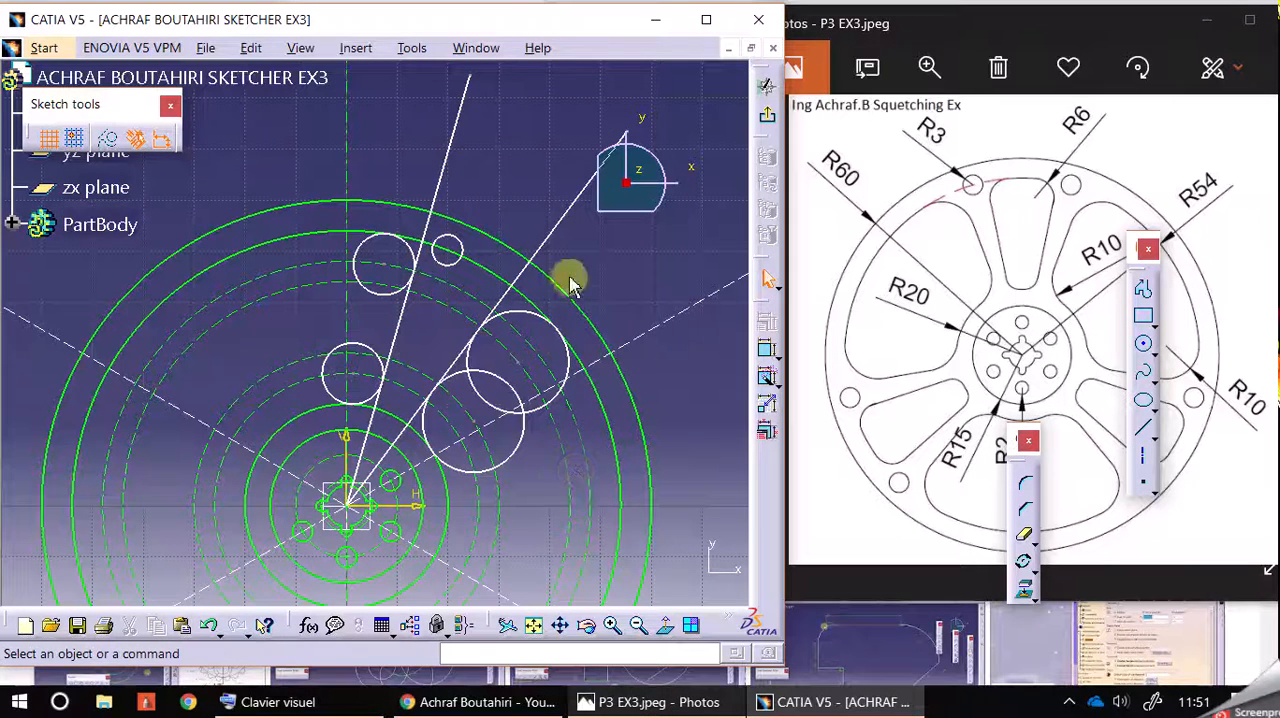
drag(560, 226, 503, 161)
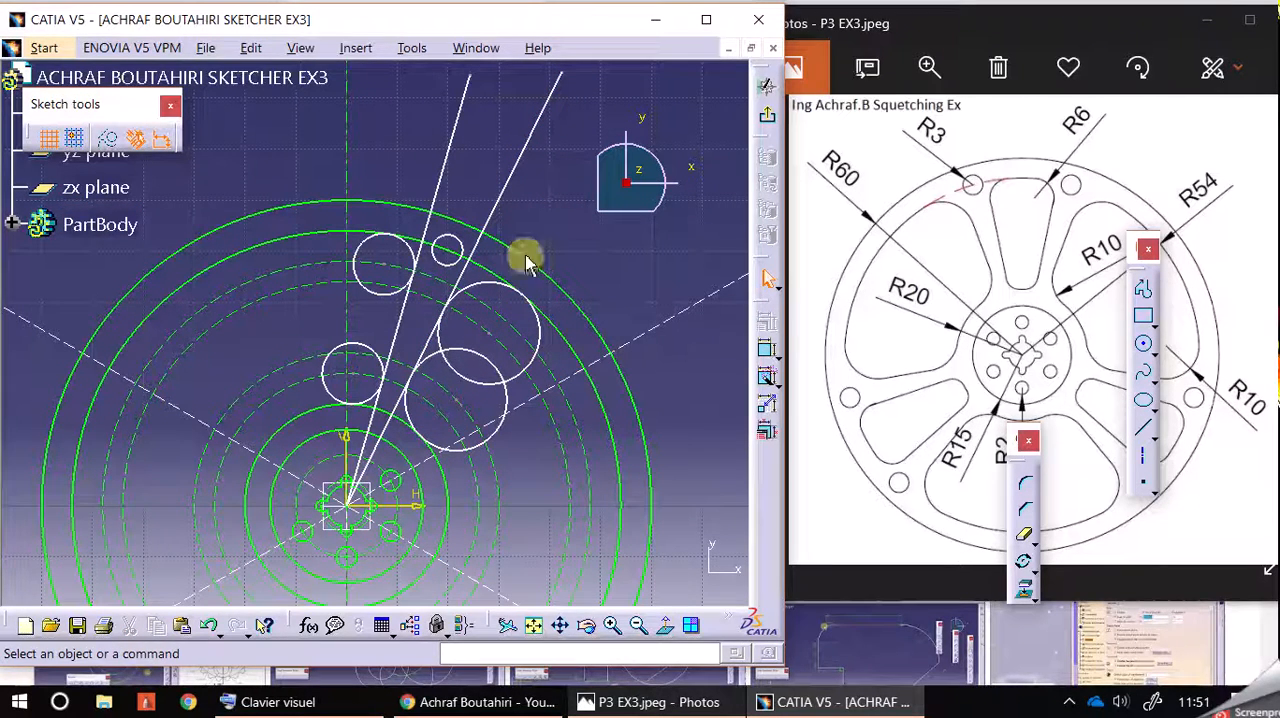
Step: Auto-constrain the R3 hole, the two R6 circles and the two R10 circles as one selection
drag(280, 148, 651, 458)
click(766, 377)
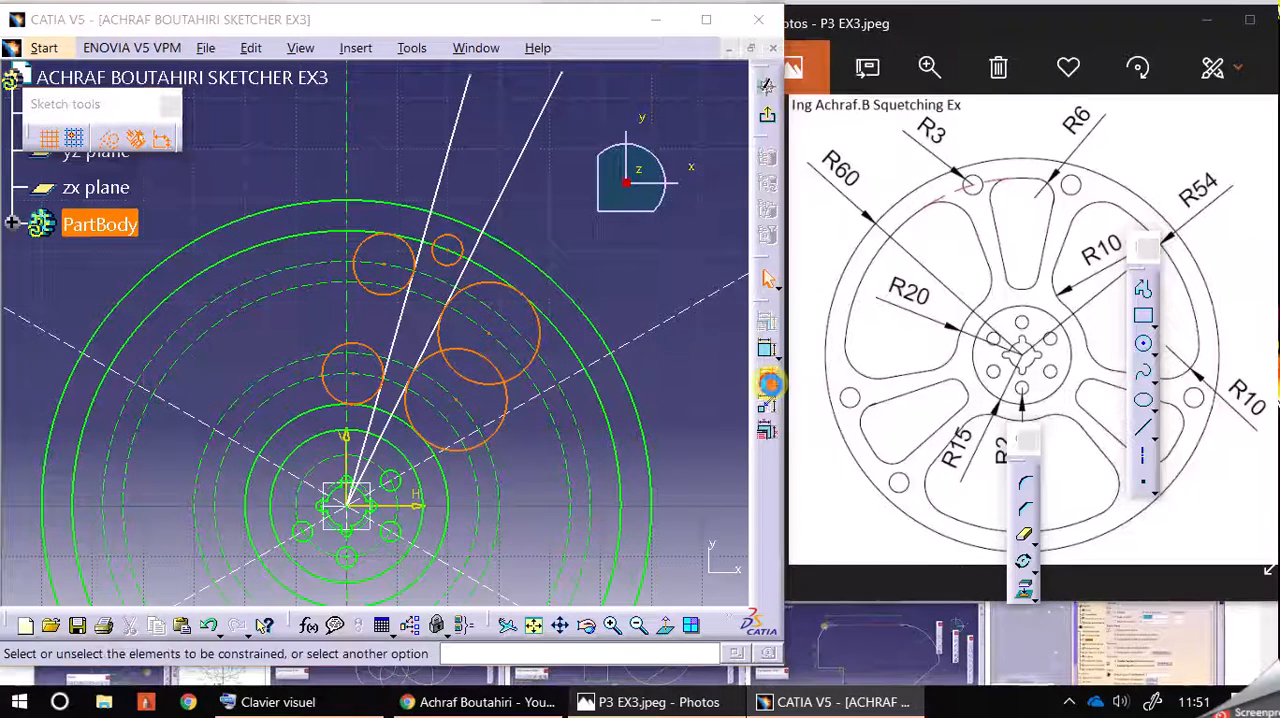
click(1016, 259)
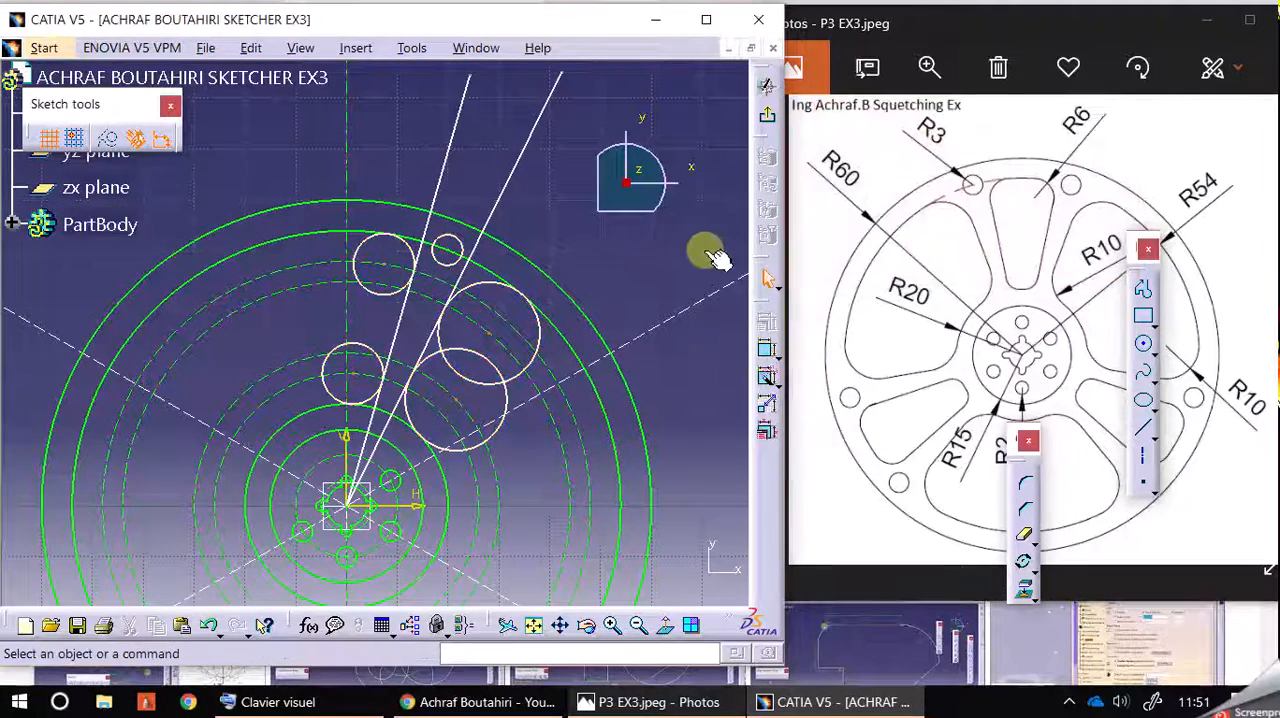
Step: Nudge the second slanted line toward the vertical axis and dimension its angle to the horizontal axis
mouse_move(526, 143)
mouse_down()
mouse_move(543, 151)
mouse_move(525, 133)
mouse_up()
click(525, 133)
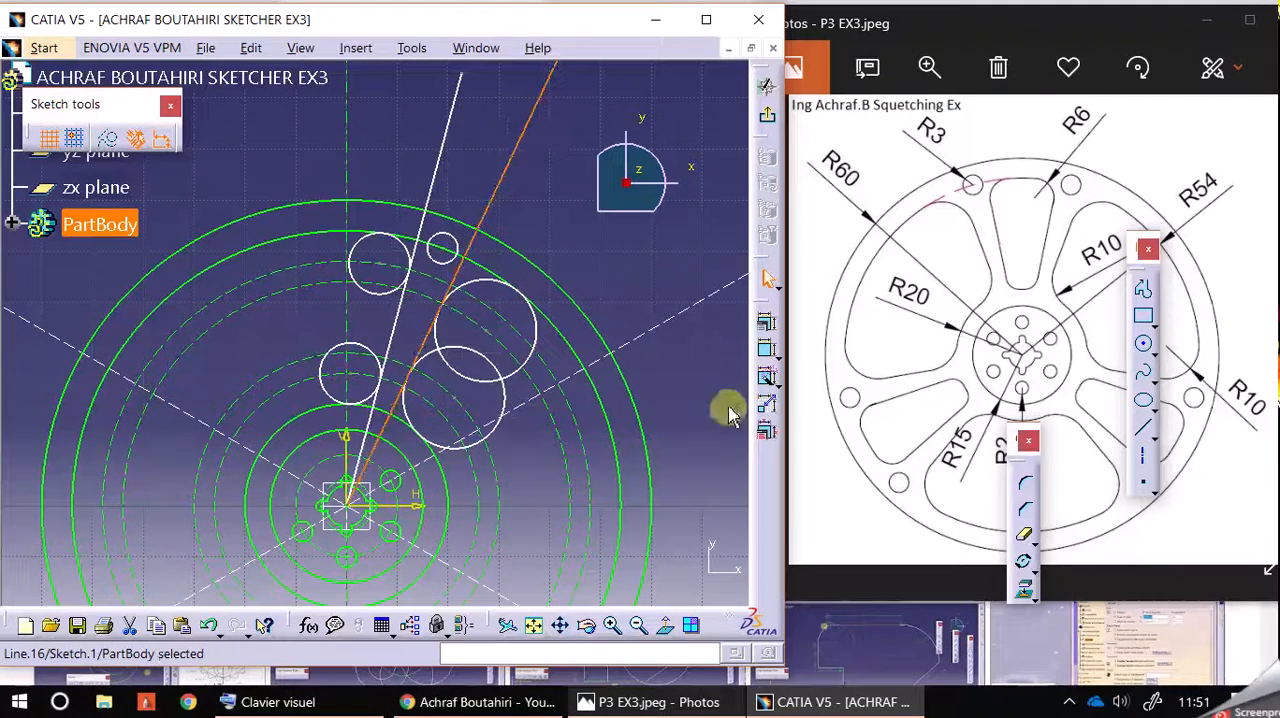
click(768, 350)
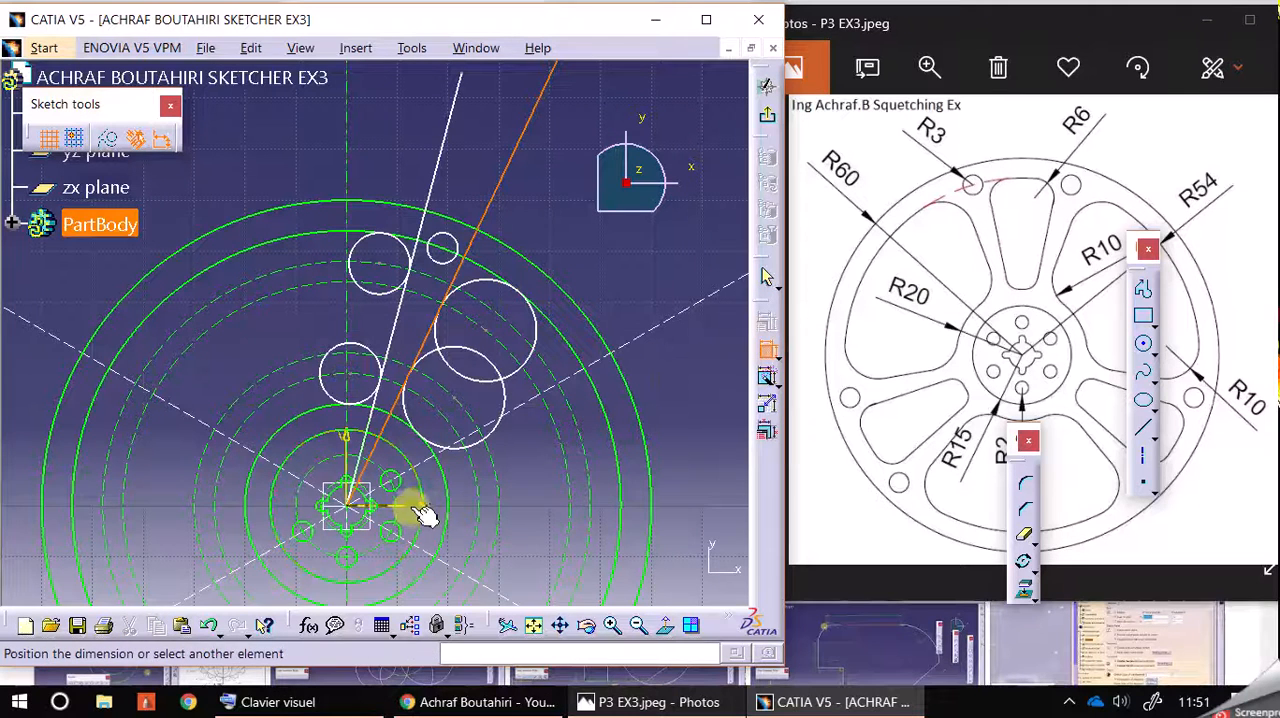
click(512, 150)
middle_drag(605, 271, 604, 266)
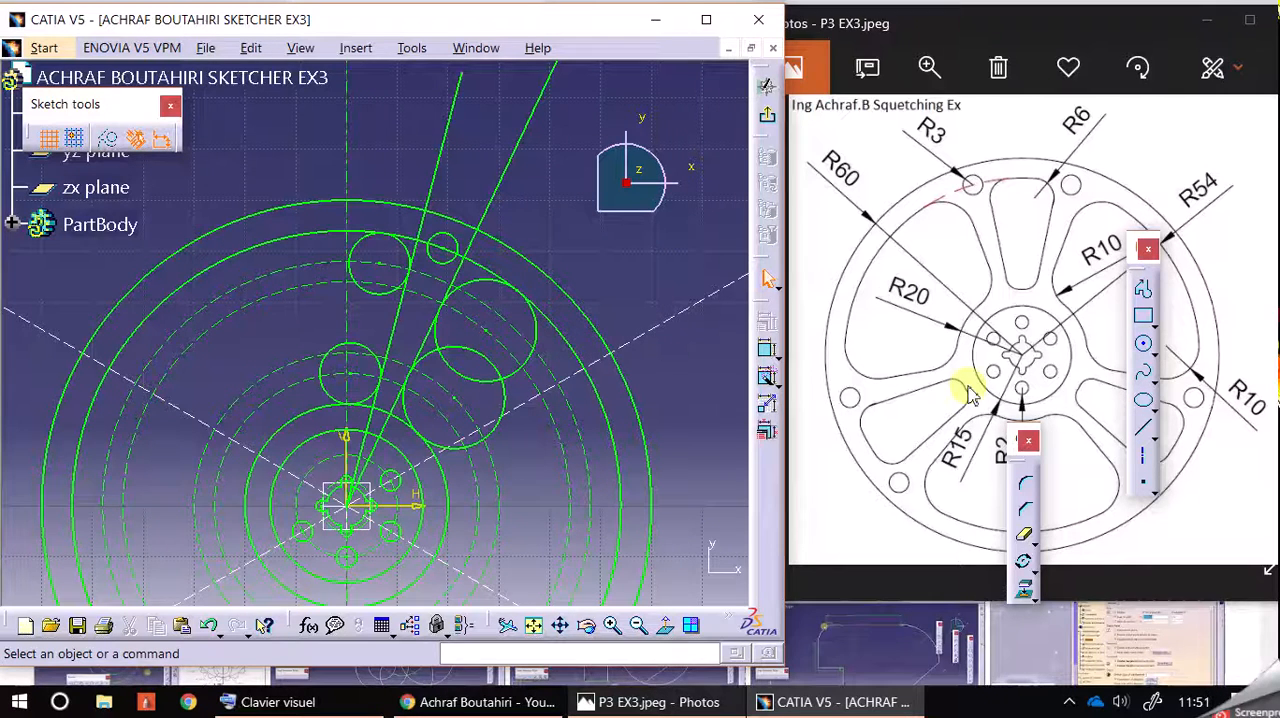
Step: Maximize the sketch window and hide the dimensional constraints
click(706, 19)
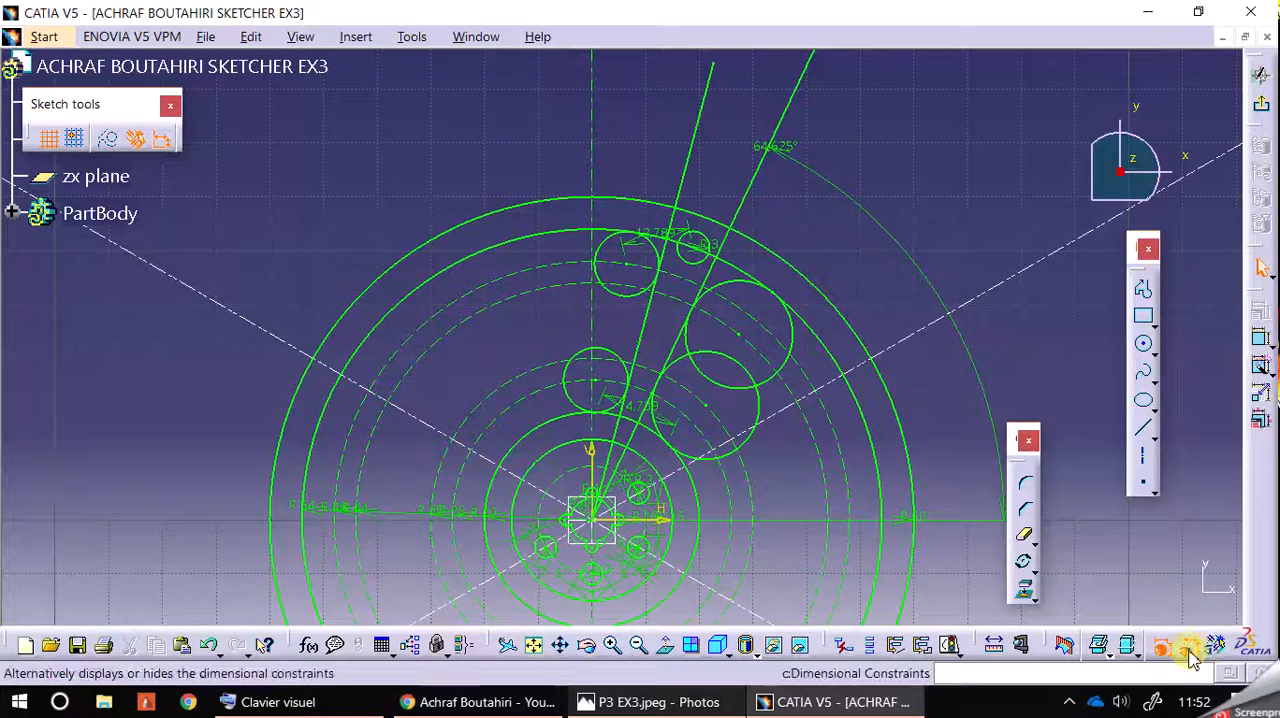
mouse_move(886, 229)
middle_down()
mouse_move(884, 168)
mouse_move(880, 192)
middle_up()
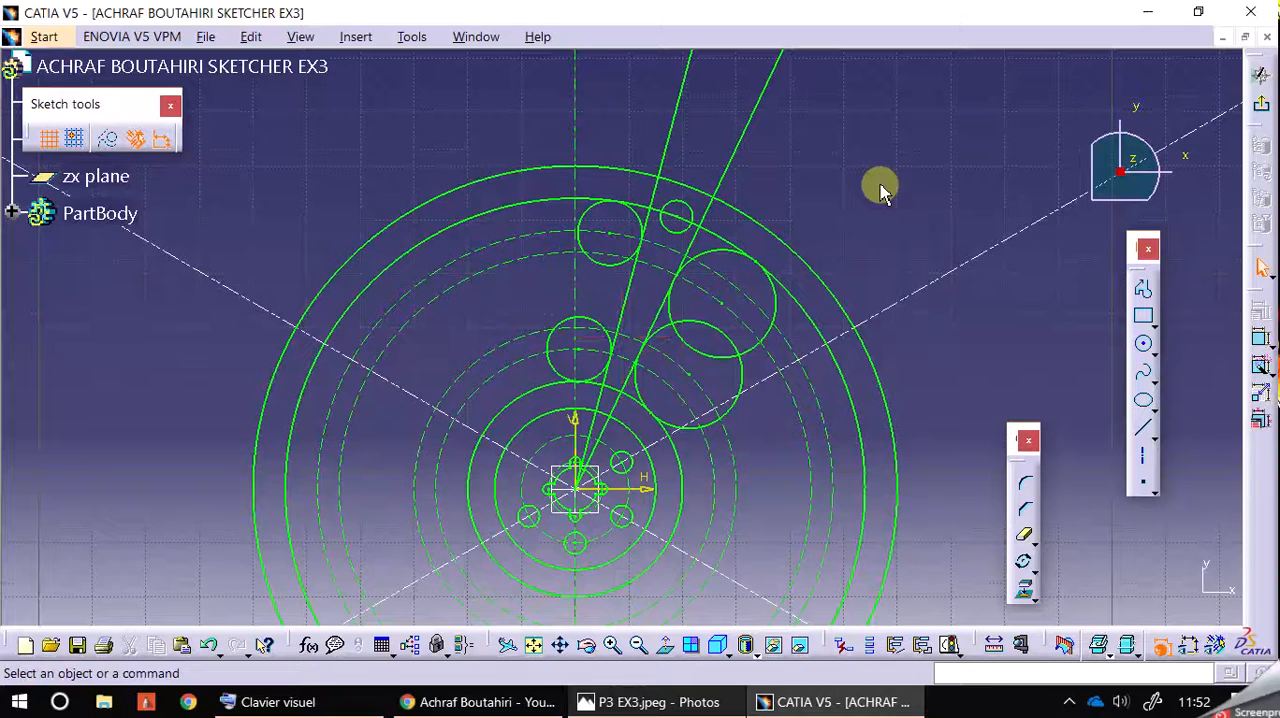
Step: Quick-trim the outer ends of both slanted lines back to the outer R6 and R10 circles
click(1023, 535)
click(716, 143)
click(679, 133)
click(707, 213)
click(653, 195)
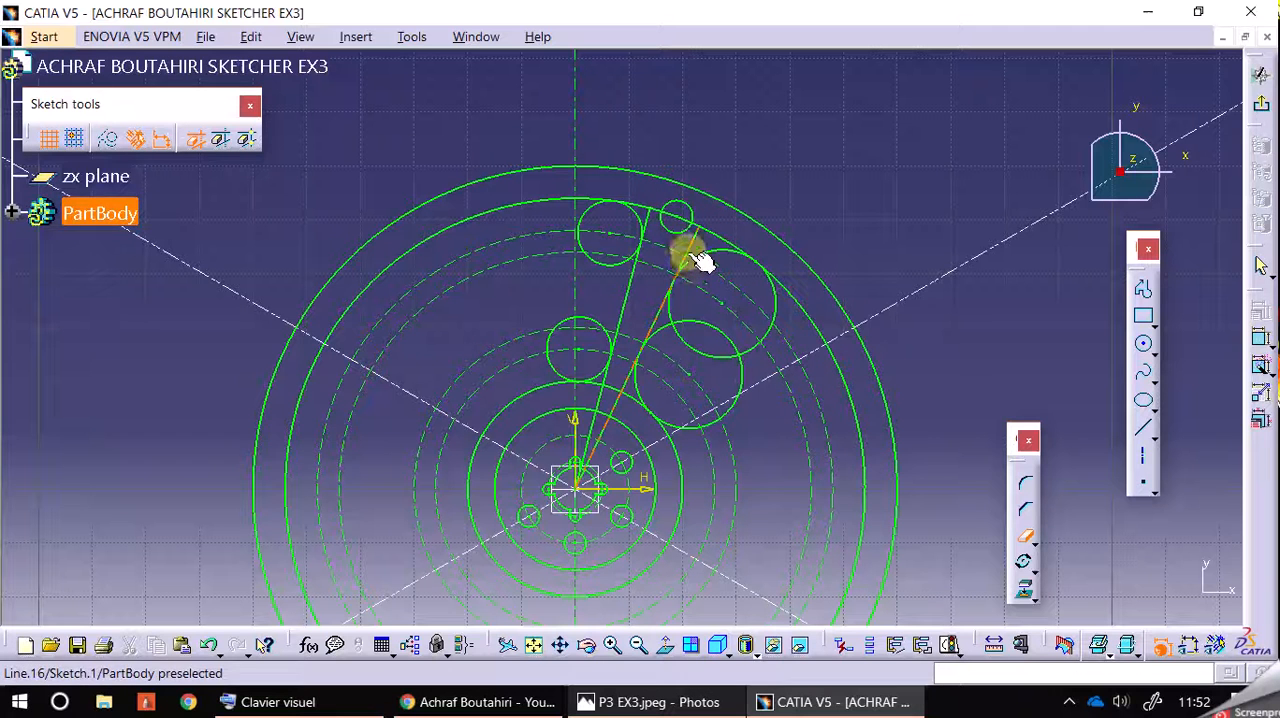
click(683, 248)
click(650, 242)
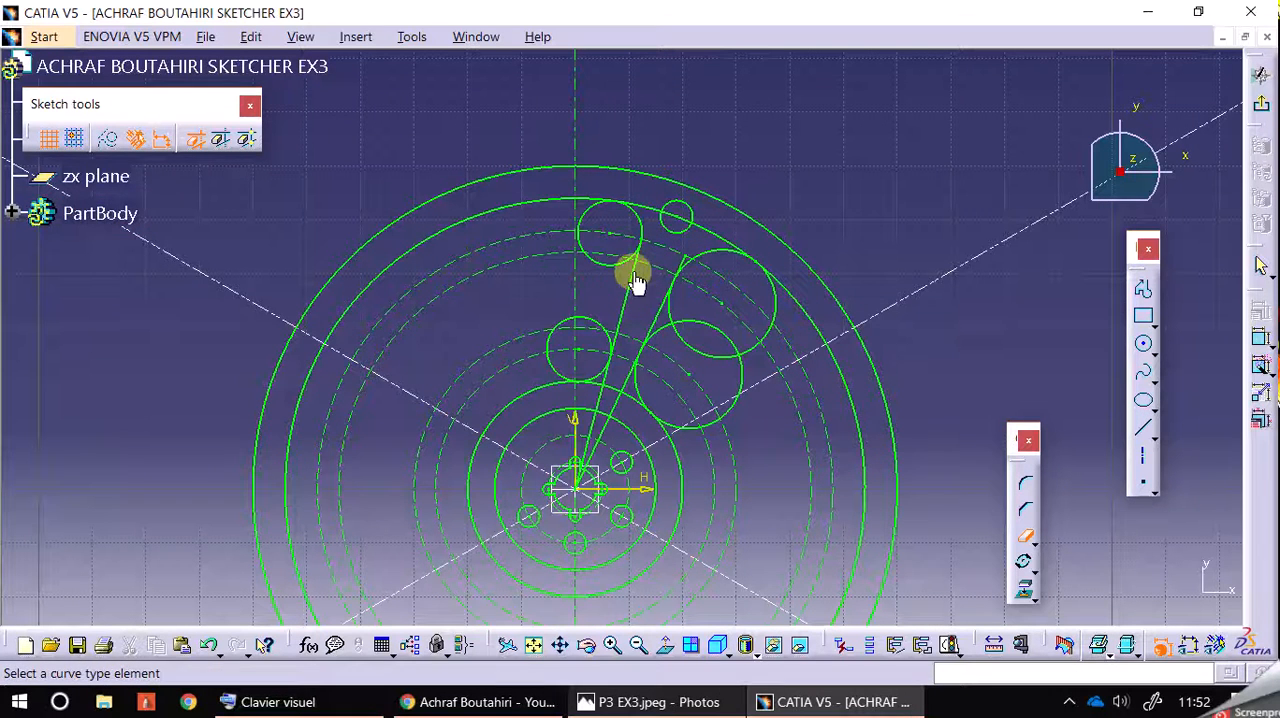
Step: Quick-trim the outer R6 circle and both R10 circles into corner arcs, removing the second slanted line's excess at the outer R10 circle
click(593, 220)
click(586, 243)
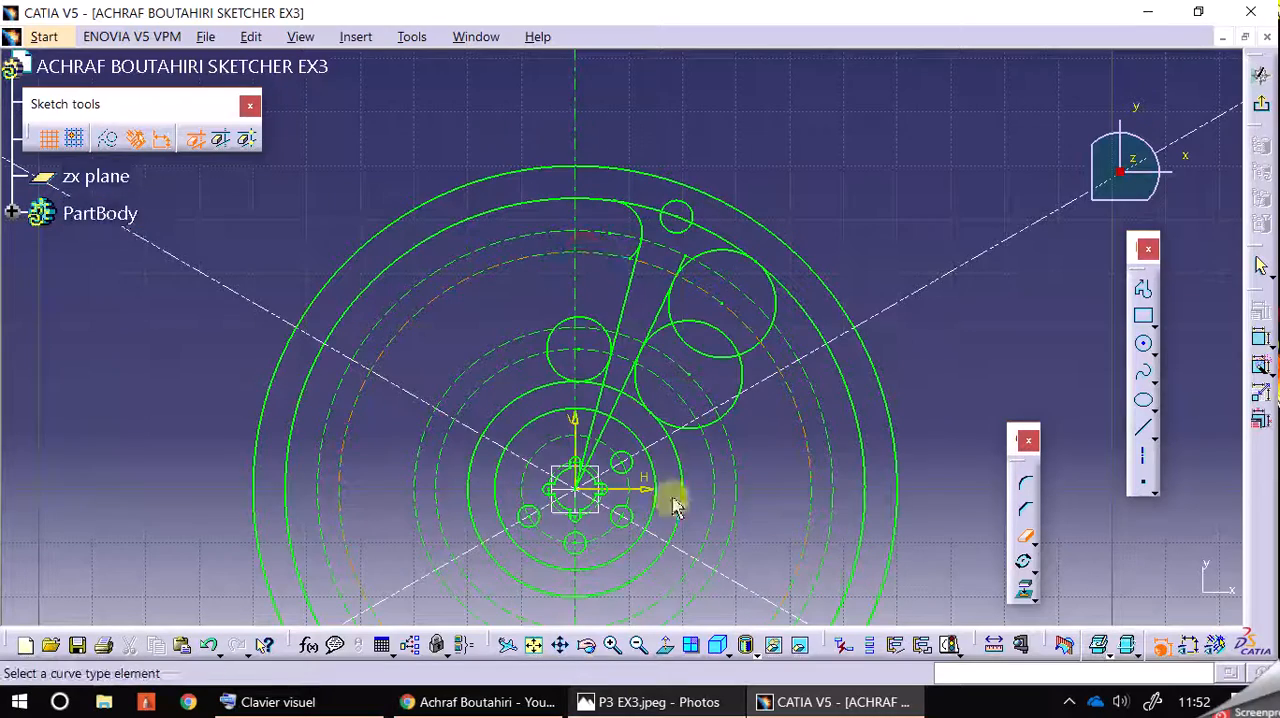
click(616, 646)
click(613, 646)
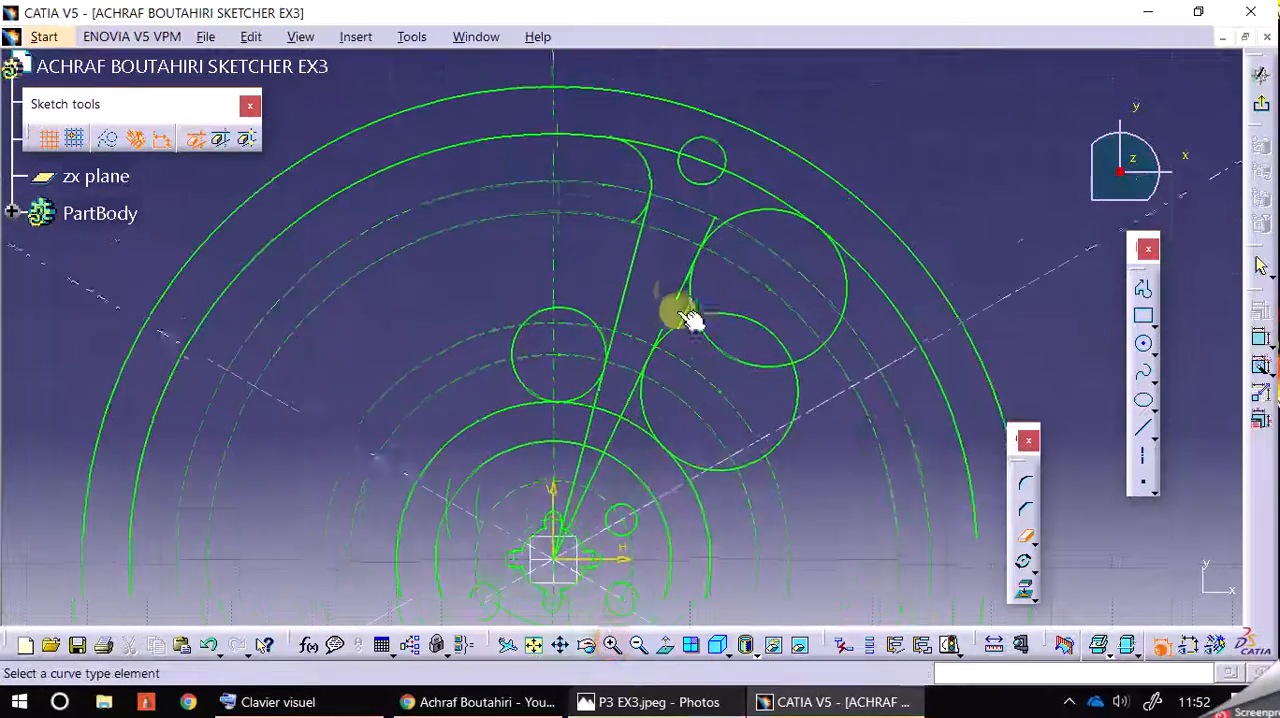
click(732, 198)
click(705, 288)
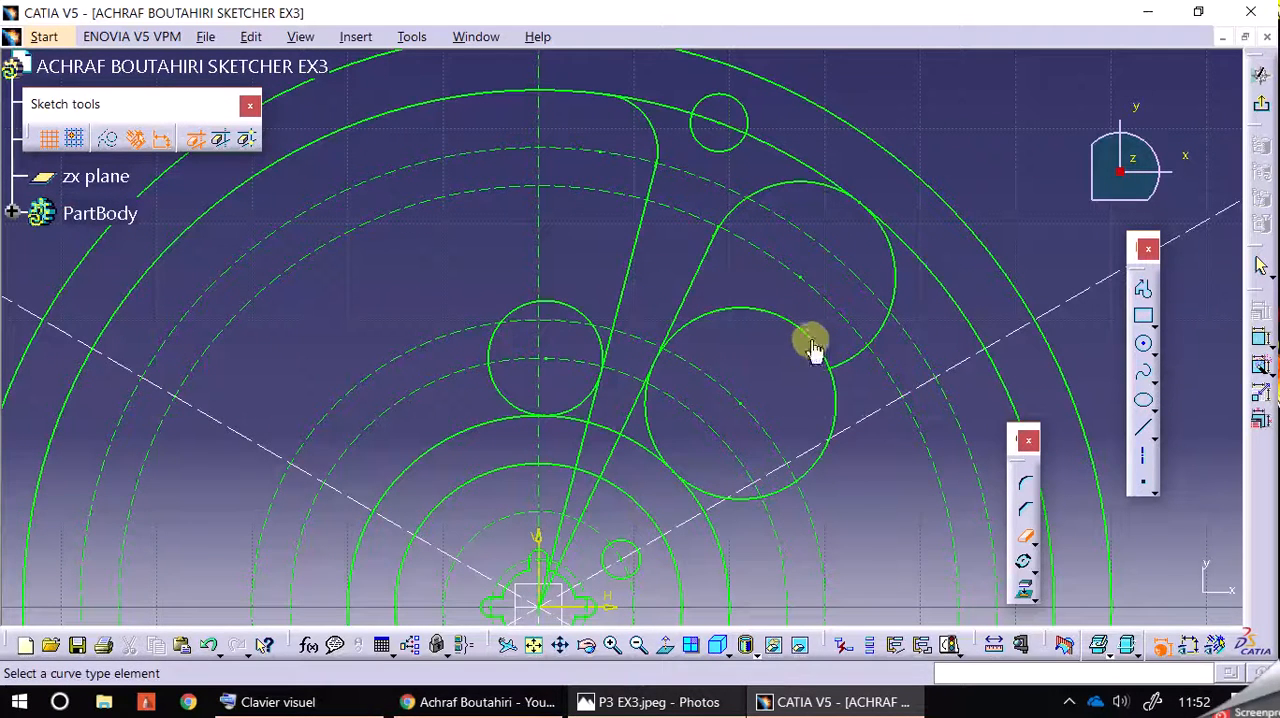
click(831, 412)
click(757, 496)
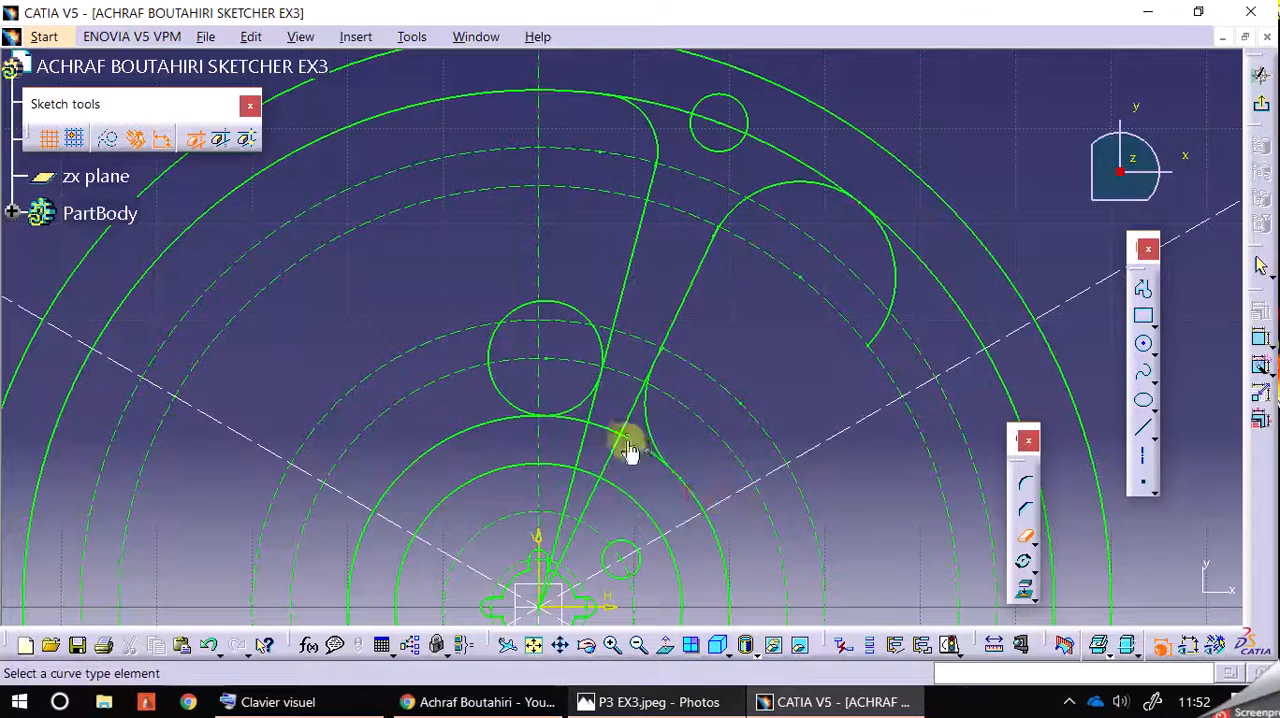
Step: Trim the slanted line segment just outside the R20 circle and the upper part of the inner R6 circle
click(600, 410)
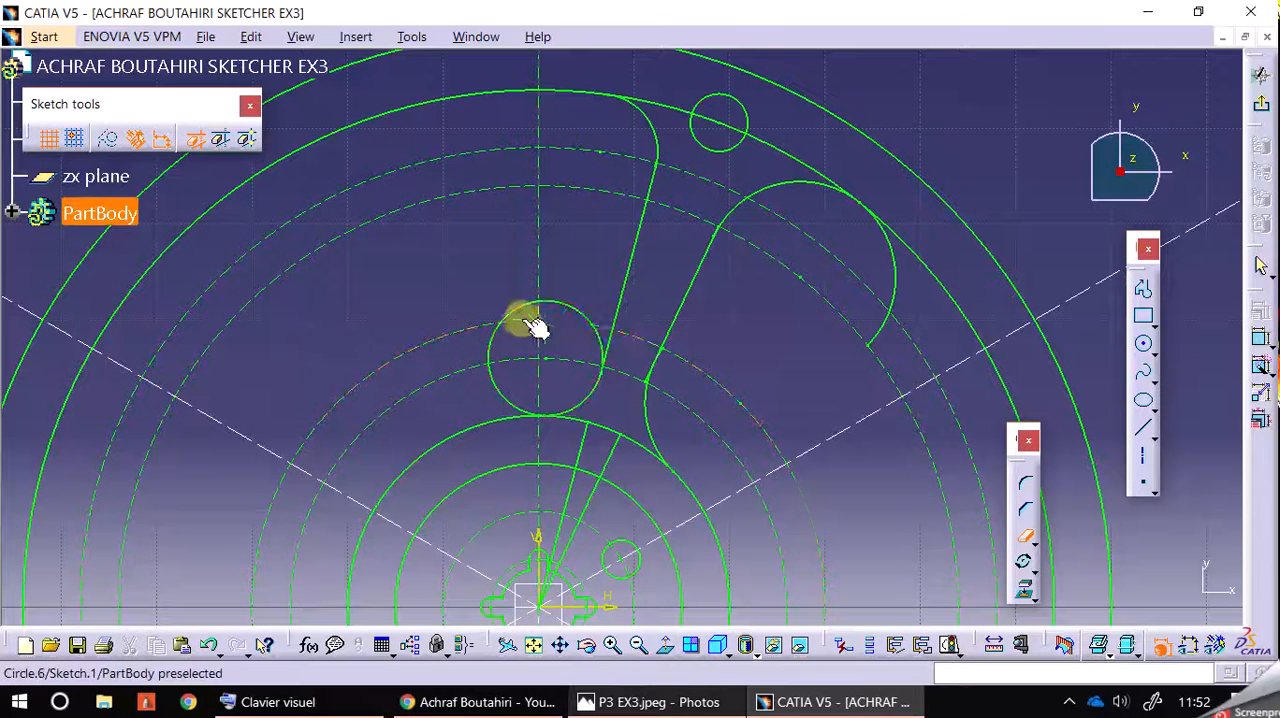
click(567, 316)
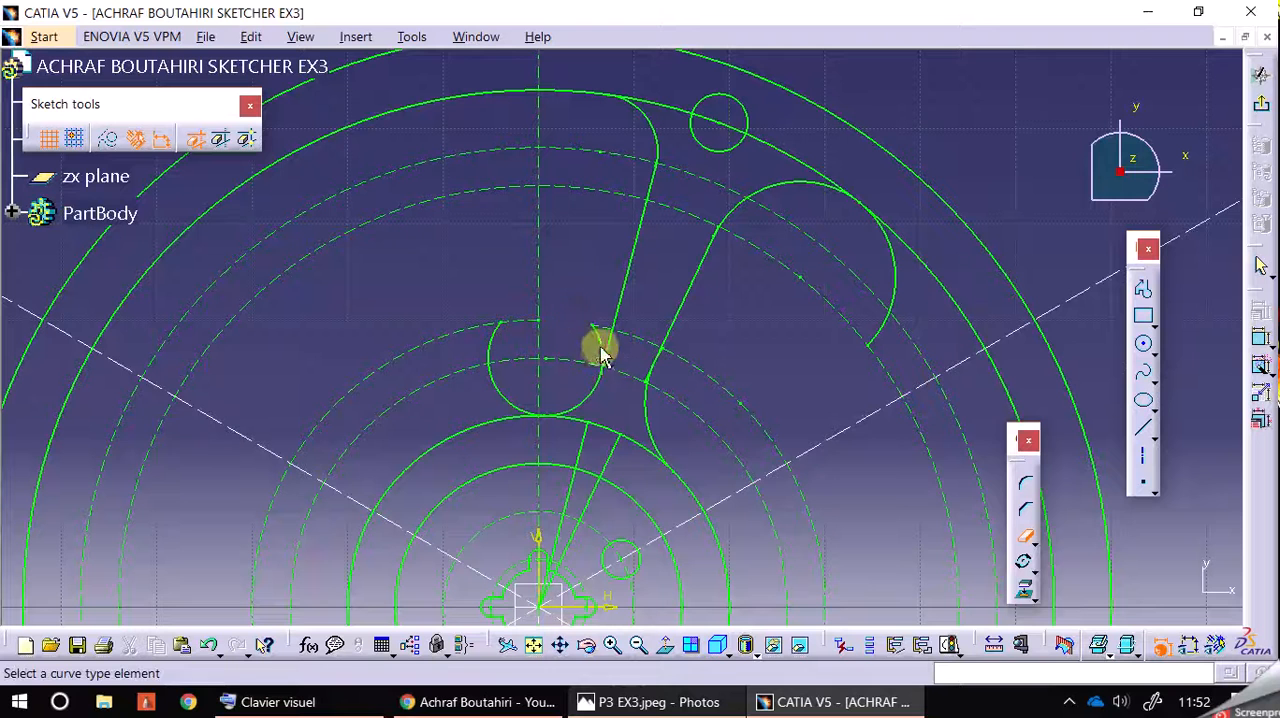
click(499, 385)
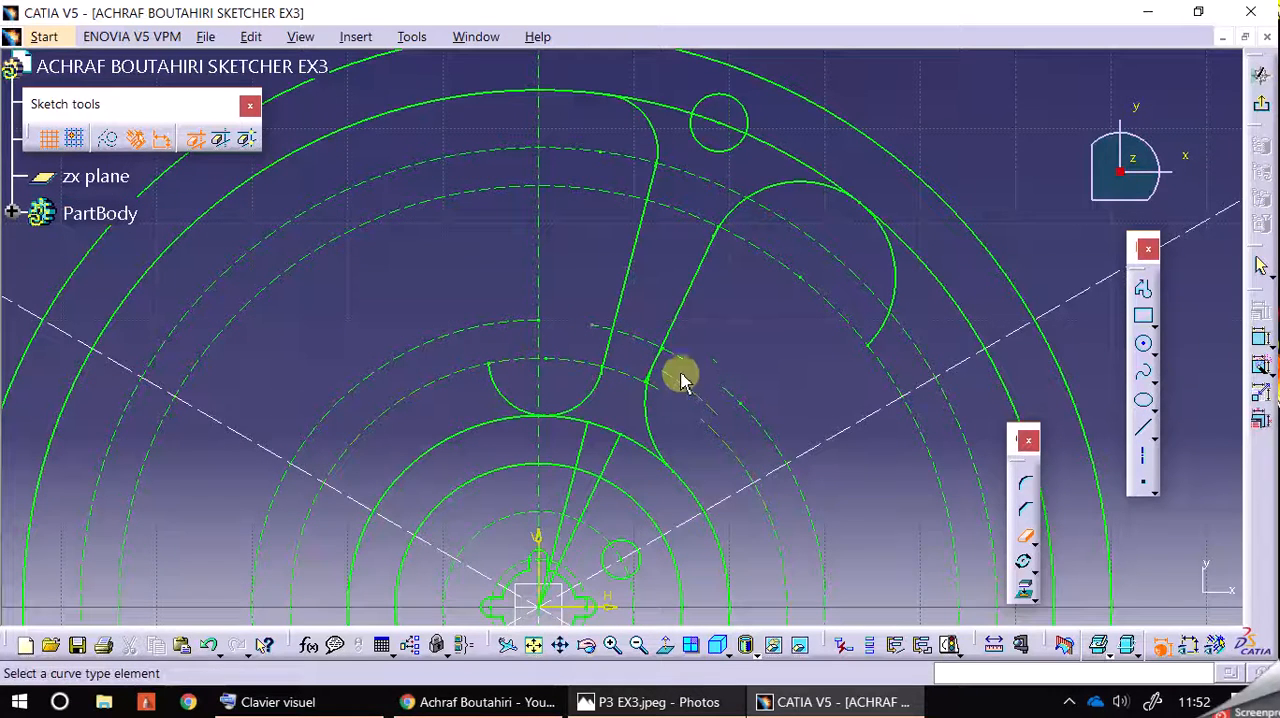
Step: Trim the small leftover pieces where the second slanted line meets the inner R10 arc
click(611, 643)
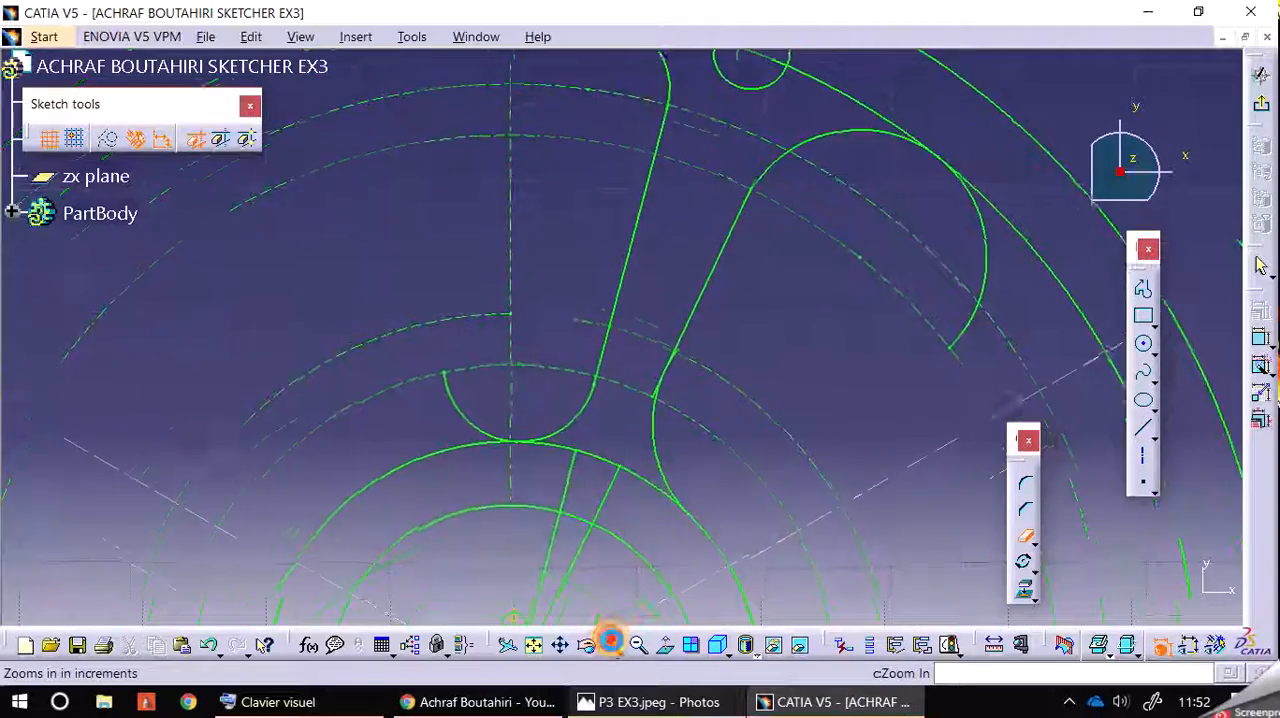
click(611, 642)
click(611, 642)
click(611, 642)
click(611, 642)
middle_drag(854, 488, 758, 370)
click(714, 280)
click(650, 412)
Step: Trim the surplus portions of the outer R10 arc and the inner R6 arc beyond their tangent points
click(638, 643)
click(638, 648)
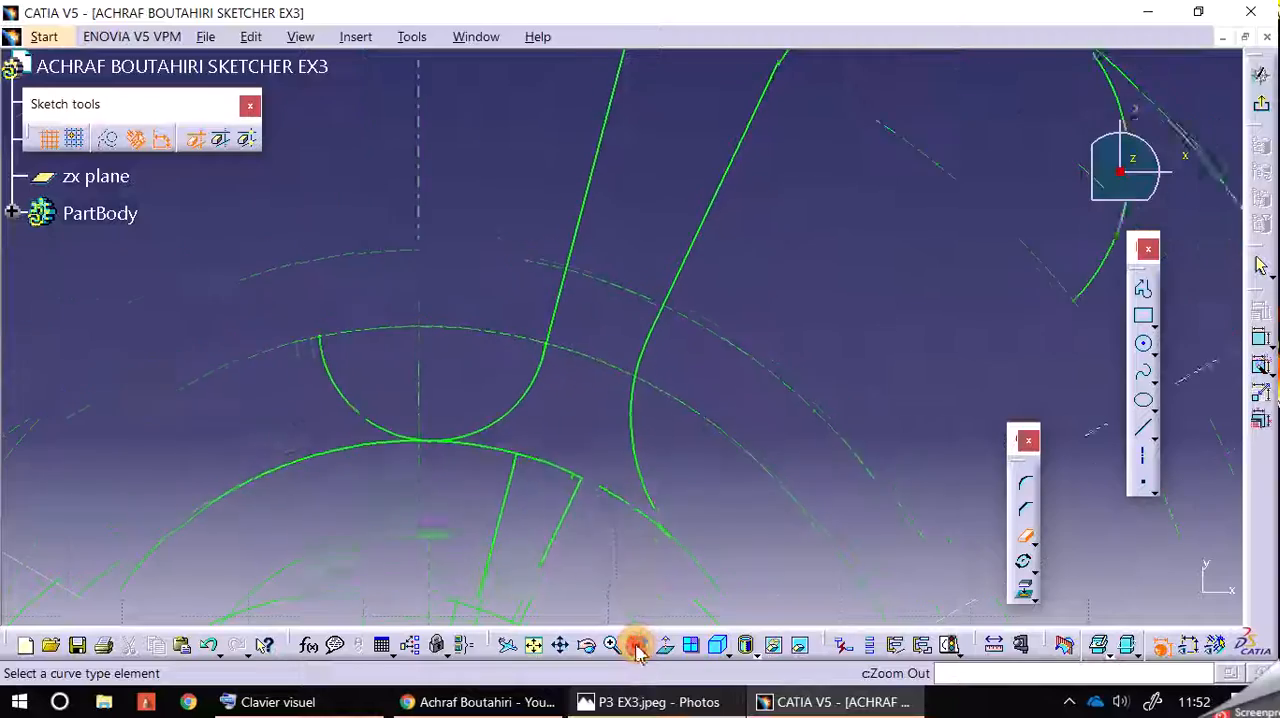
click(636, 647)
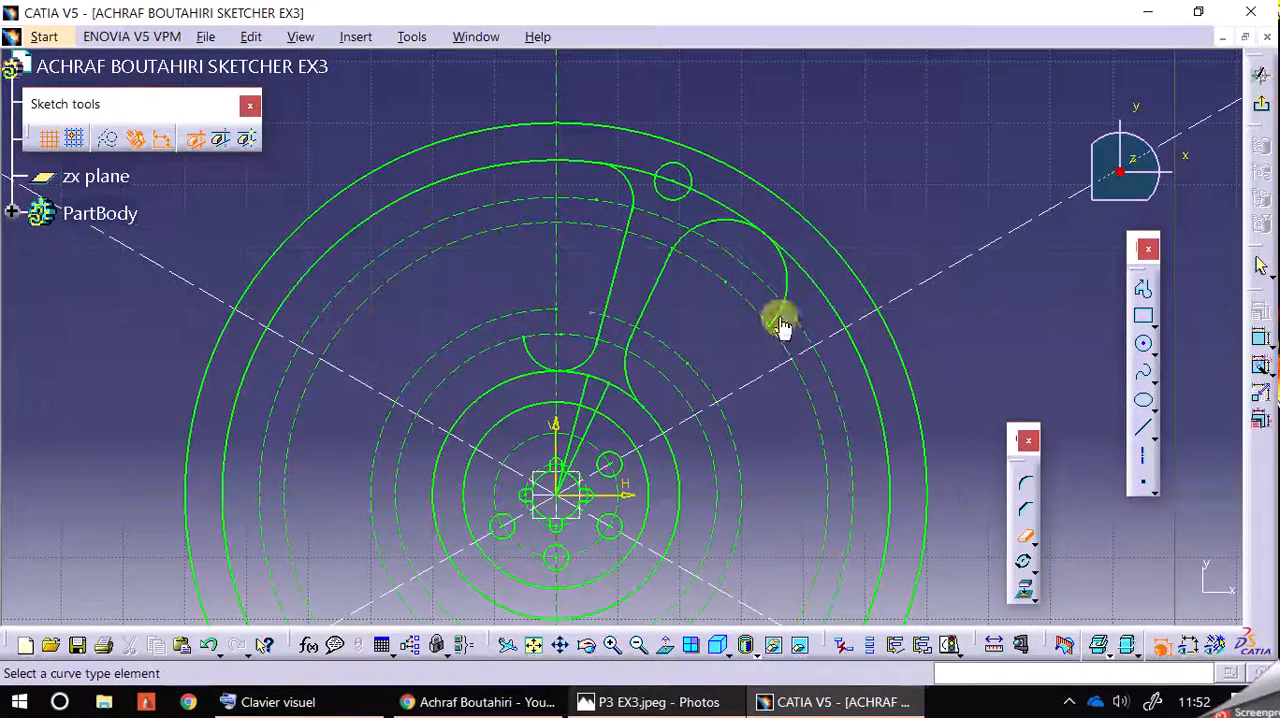
click(784, 288)
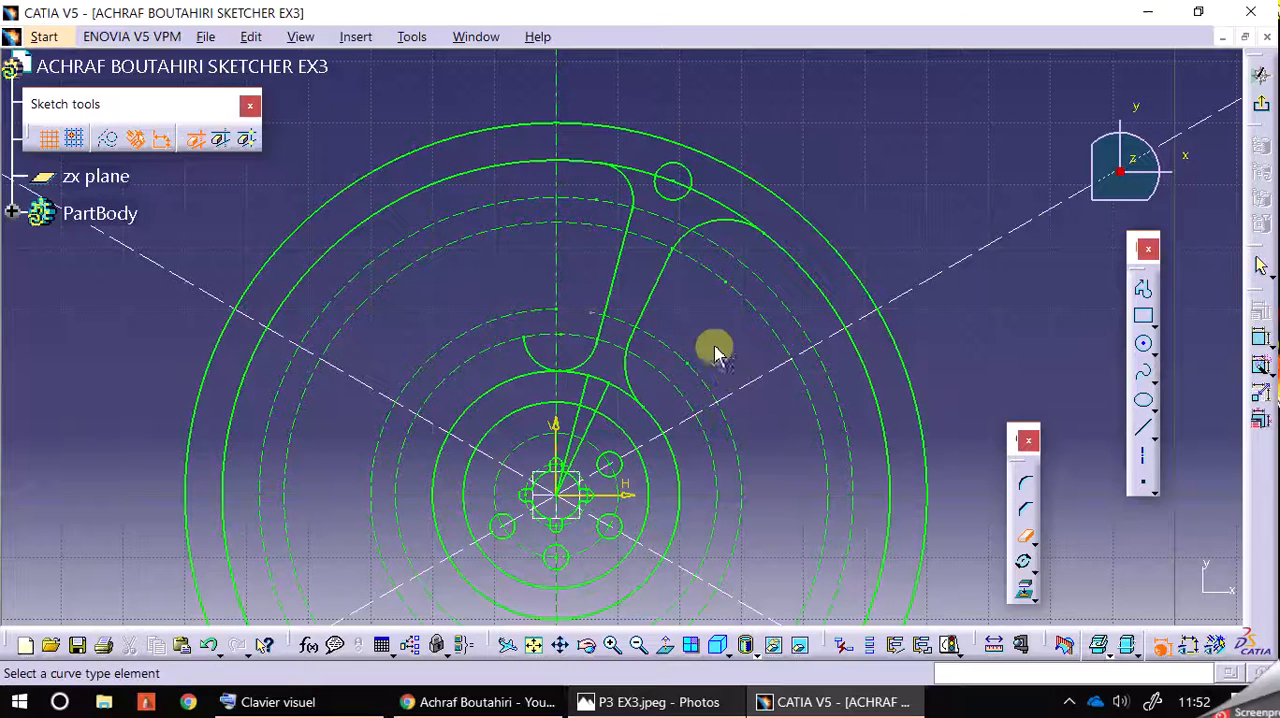
click(532, 355)
Step: Trim away the remaining pieces of both slanted lines inside the R20 circle down to the hub centre
middle_drag(706, 363, 717, 316)
click(597, 345)
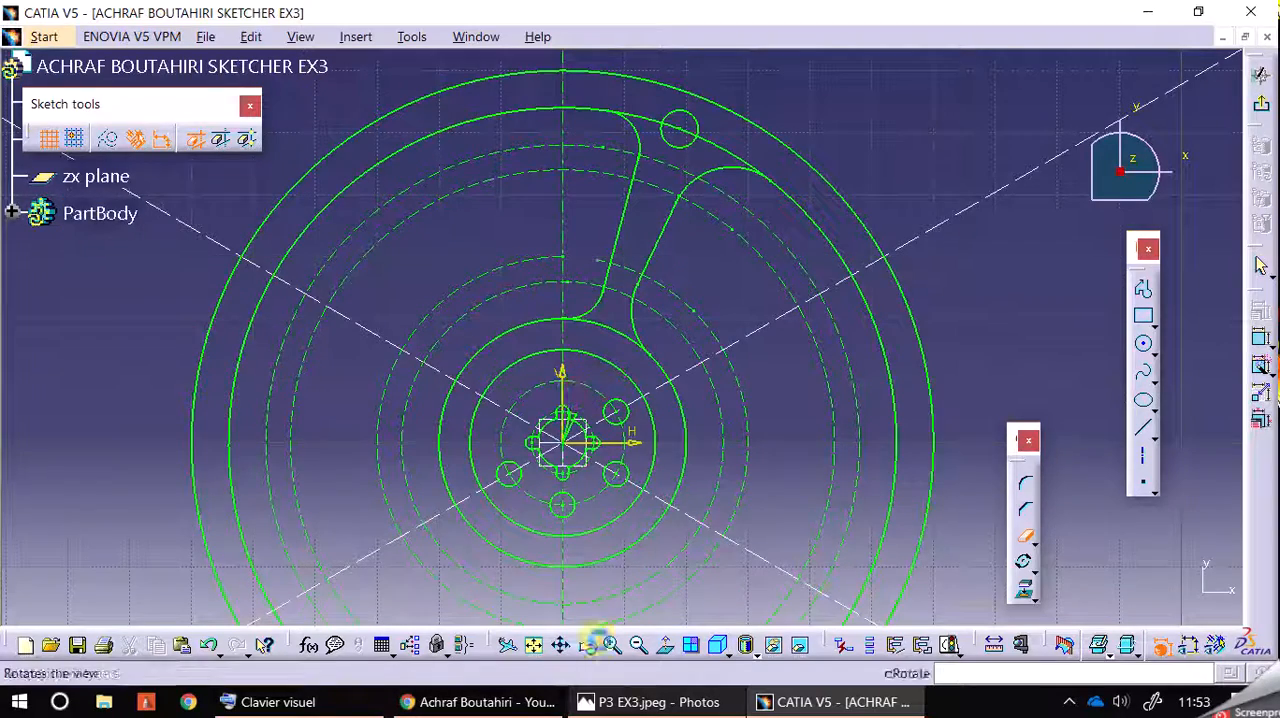
click(614, 650)
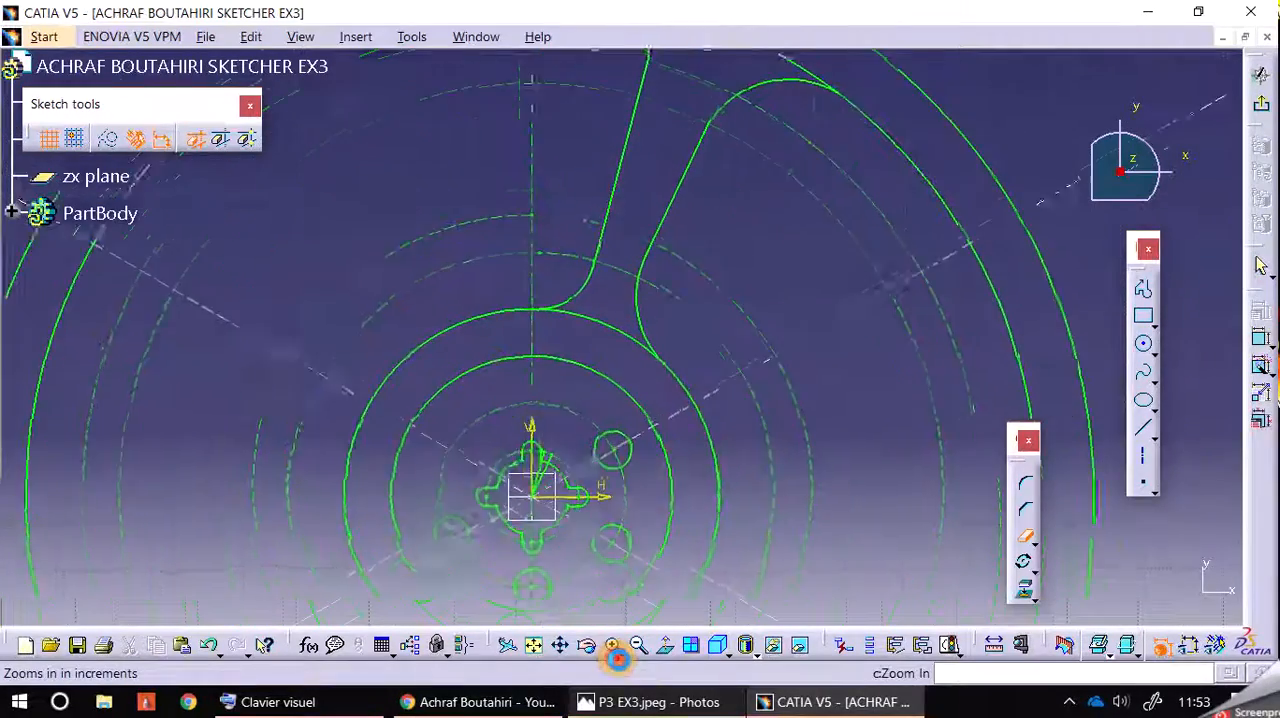
middle_drag(567, 458, 567, 458)
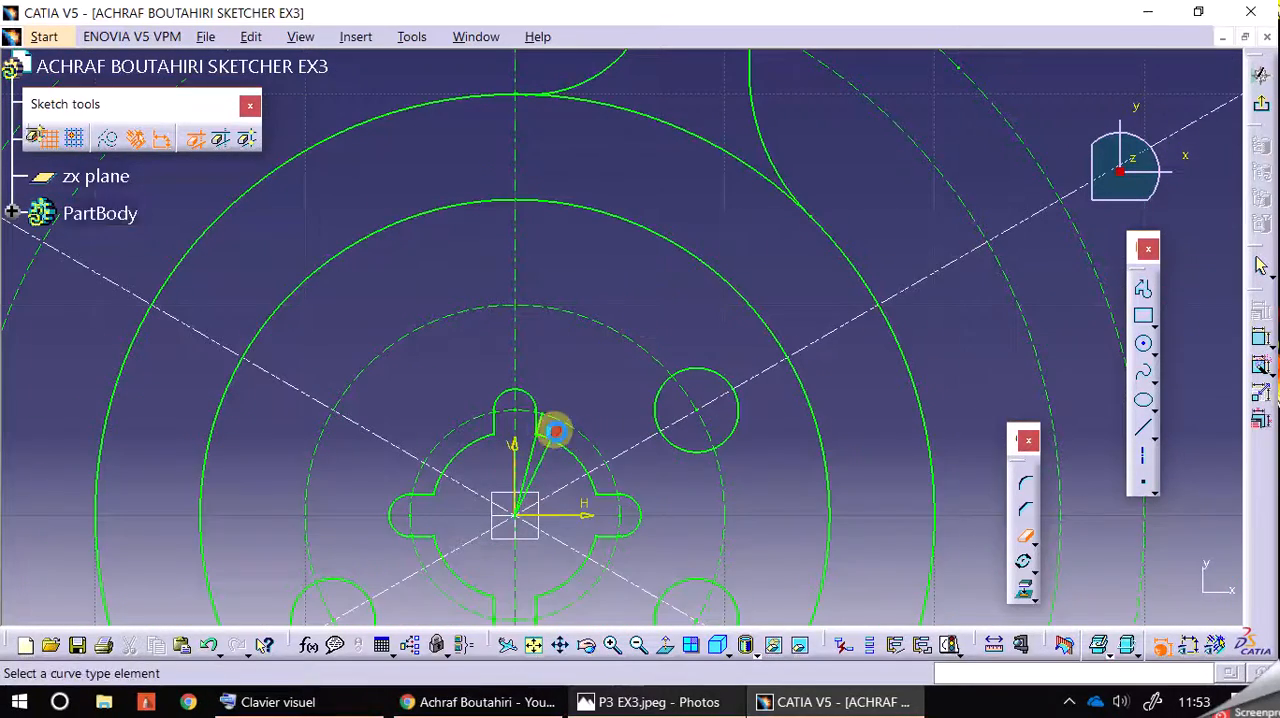
click(547, 448)
click(530, 456)
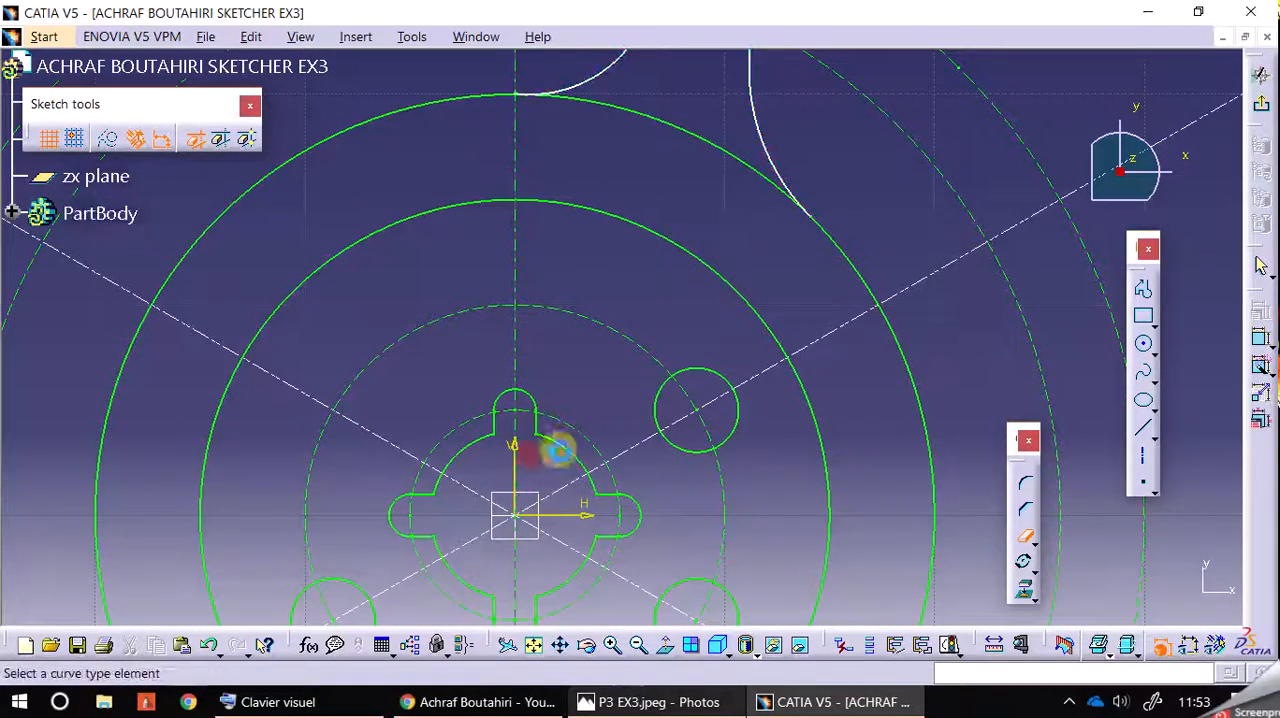
Step: Undo the last trims of the two slanted lines near the hub centre to restore the removed pieces
mouse_move(643, 322)
middle_down()
mouse_move(674, 217)
mouse_move(692, 293)
middle_up()
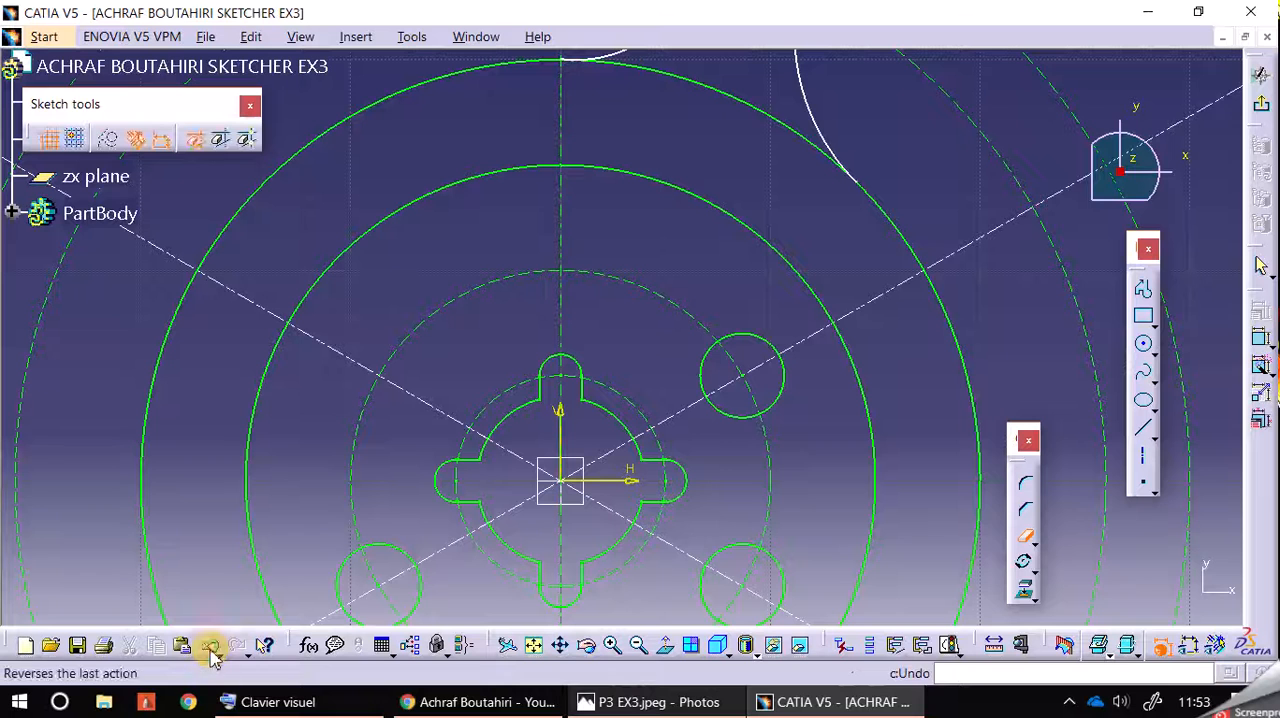
click(1027, 535)
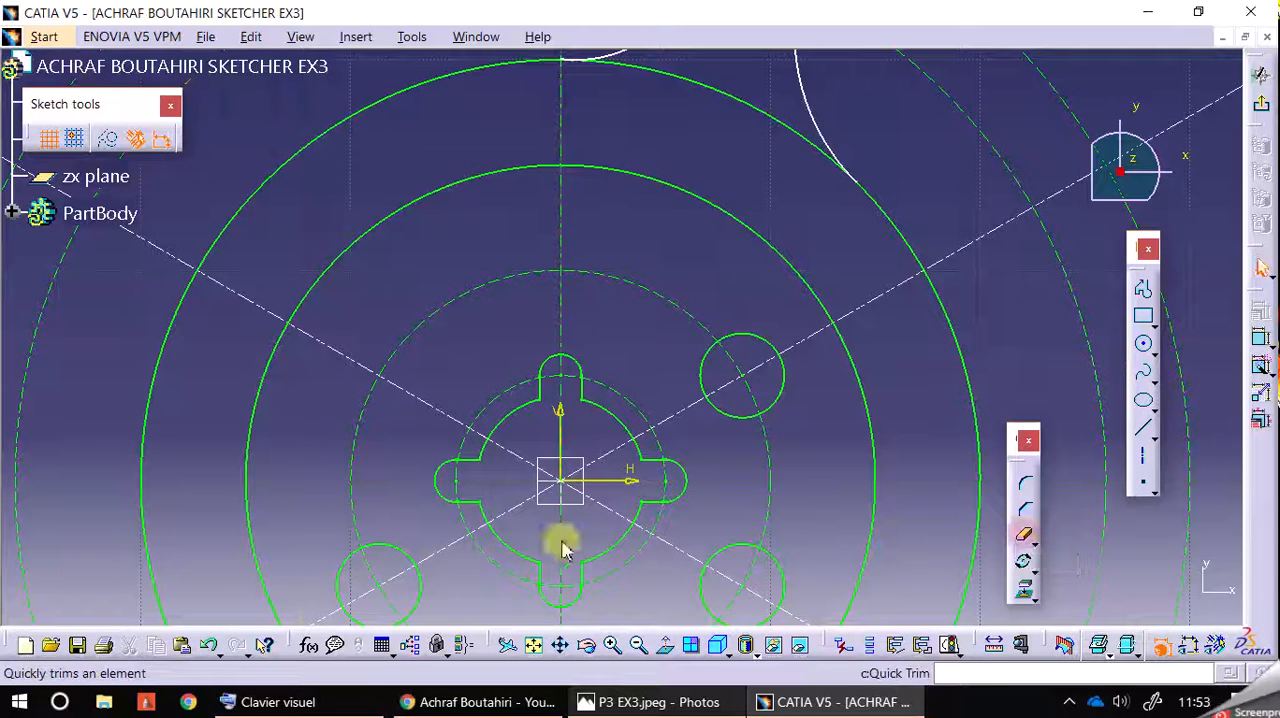
click(210, 646)
click(212, 648)
click(212, 648)
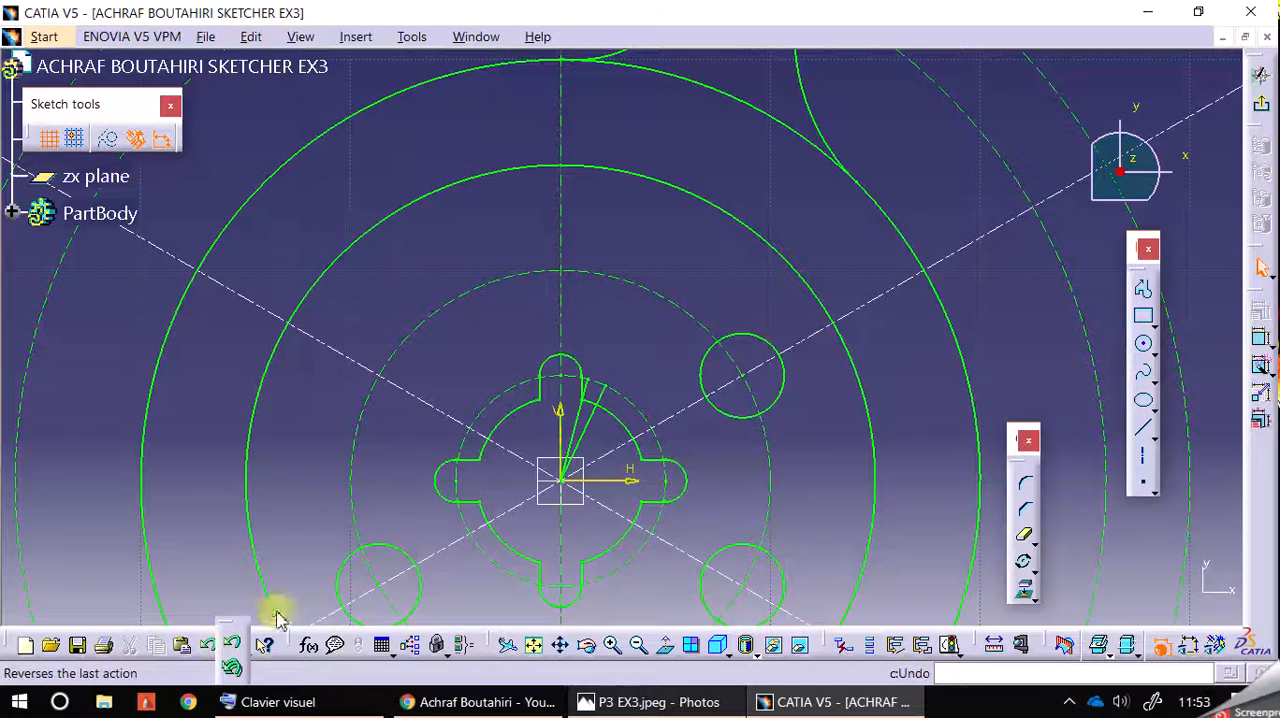
click(691, 265)
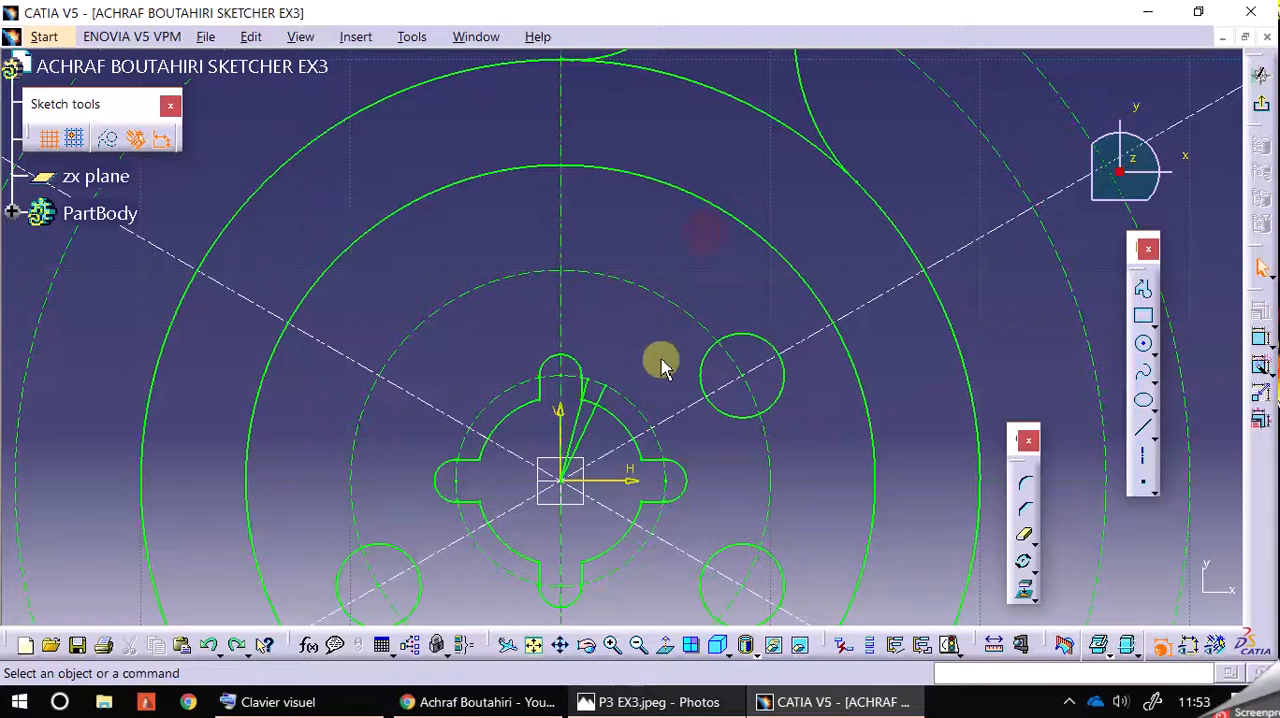
Step: Convert the two short slanted line pieces at the hub centre to construction elements
click(612, 406)
ctrl+click(585, 418)
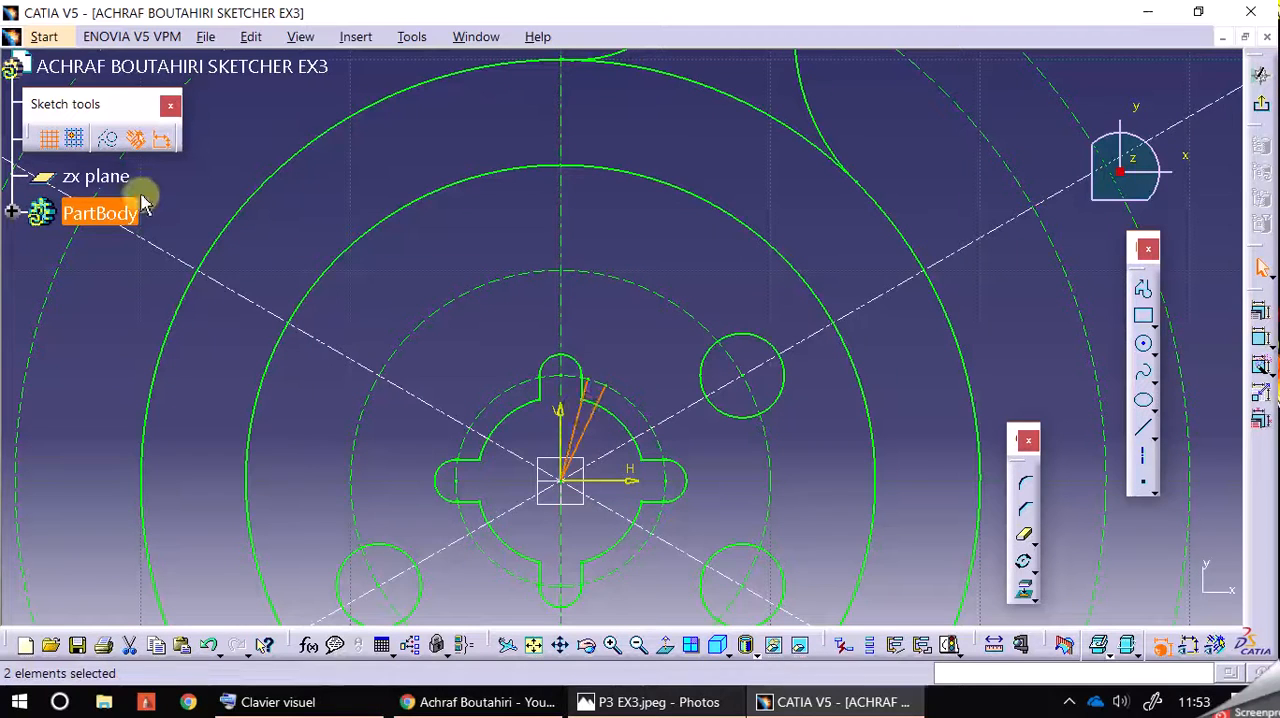
click(103, 141)
click(695, 212)
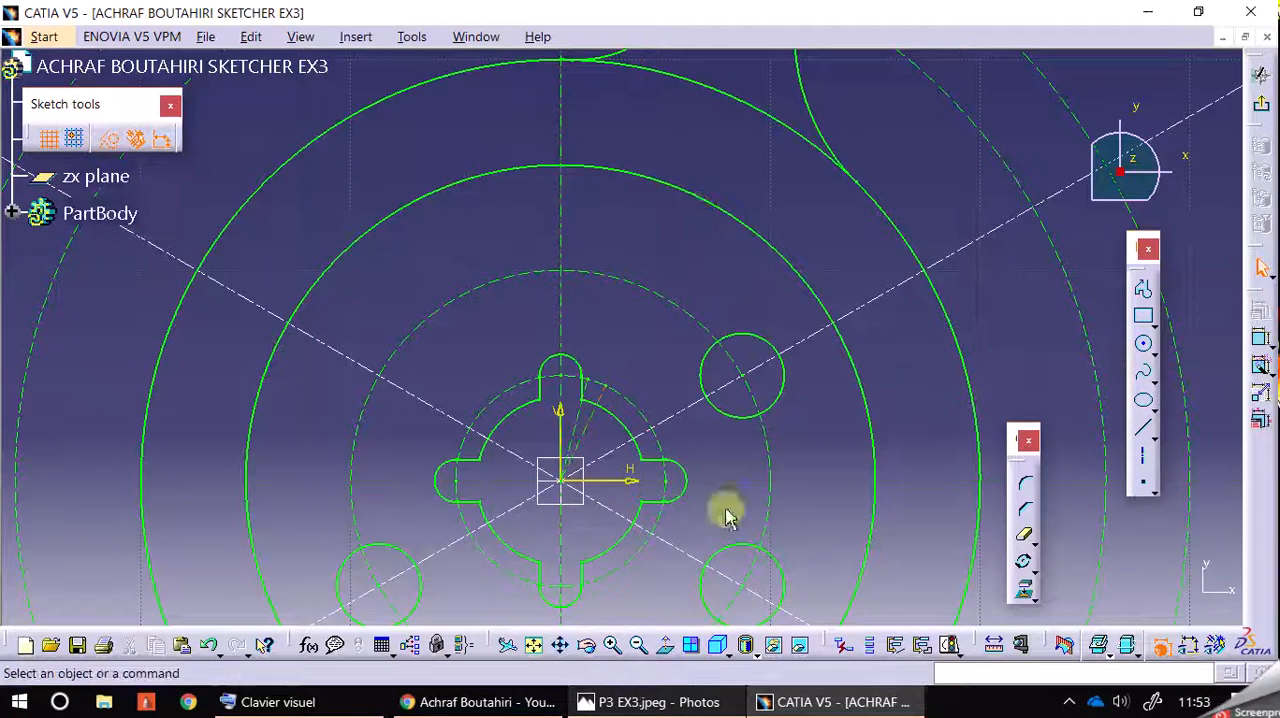
Step: Trim the R54 circle between the R6 and R10 corner arcs on both sides of the R3 hole, following the P3 EX3 drawing
click(638, 645)
click(638, 645)
click(638, 645)
middle_drag(733, 262, 737, 278)
click(697, 703)
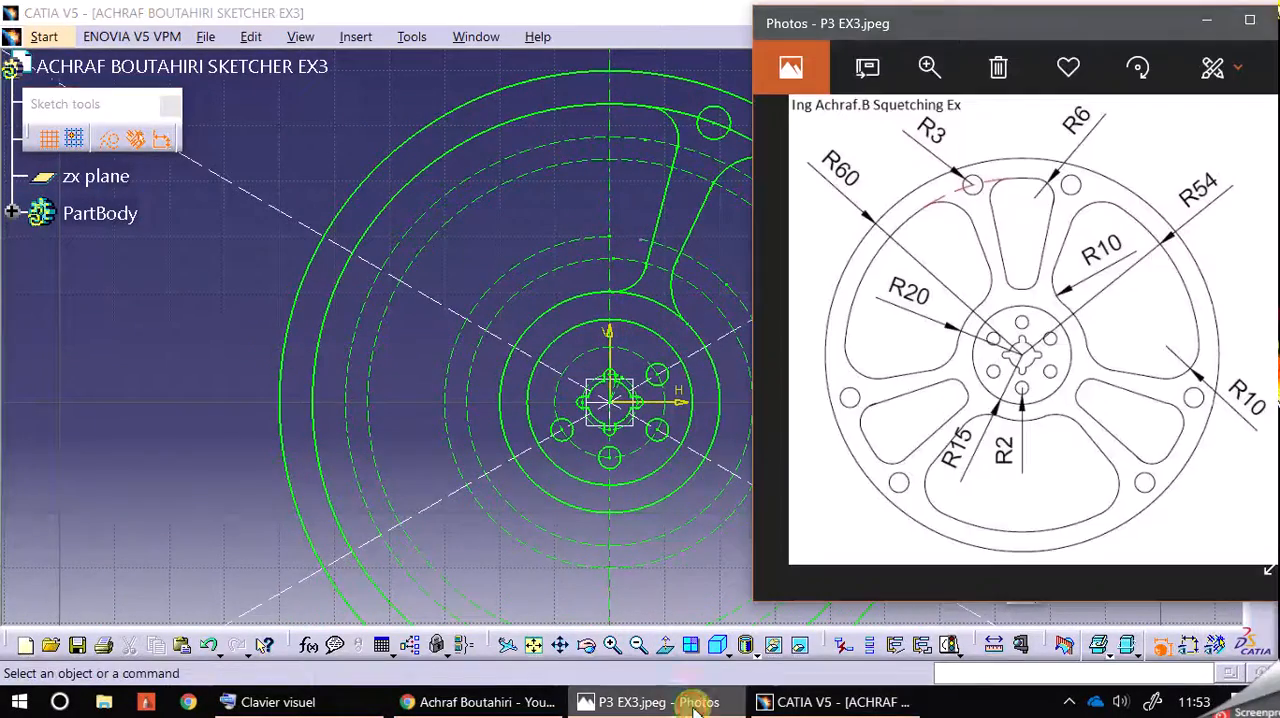
middle_drag(228, 403, 169, 422)
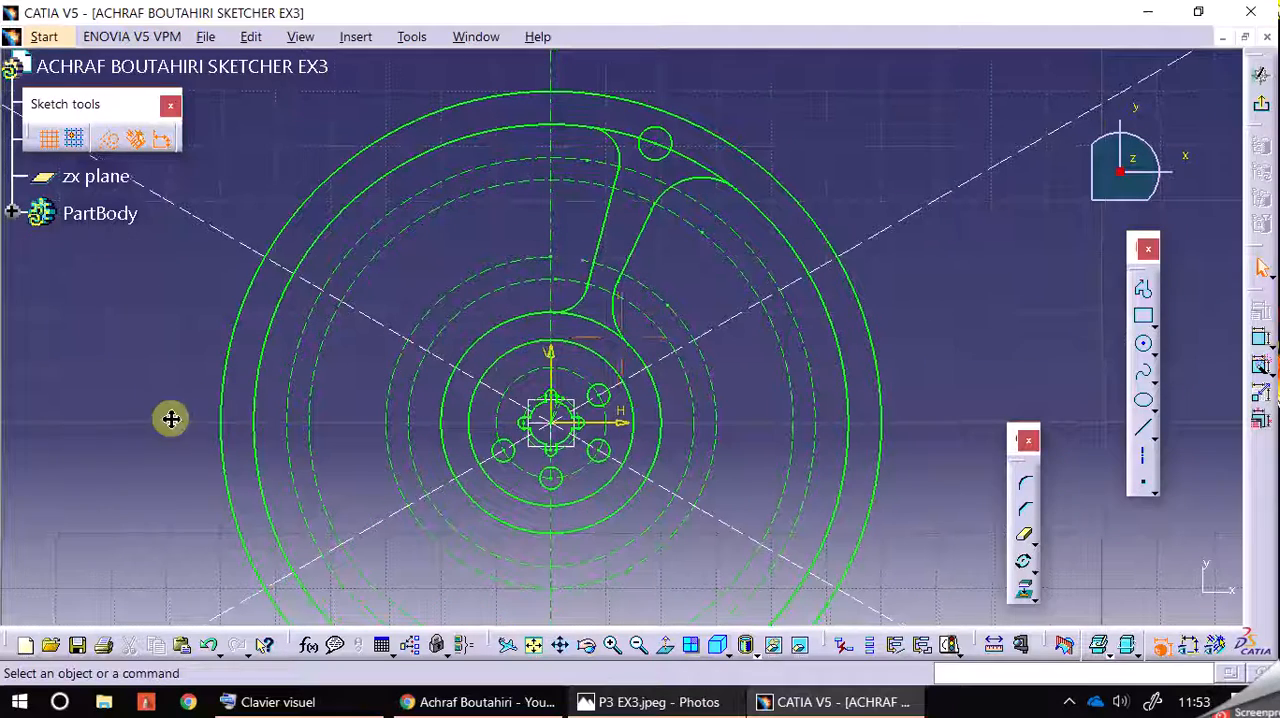
click(1025, 537)
click(694, 160)
click(626, 132)
Step: Try to trim the remaining R54 arc piece inside the R3 hole, and undo that trim
click(660, 152)
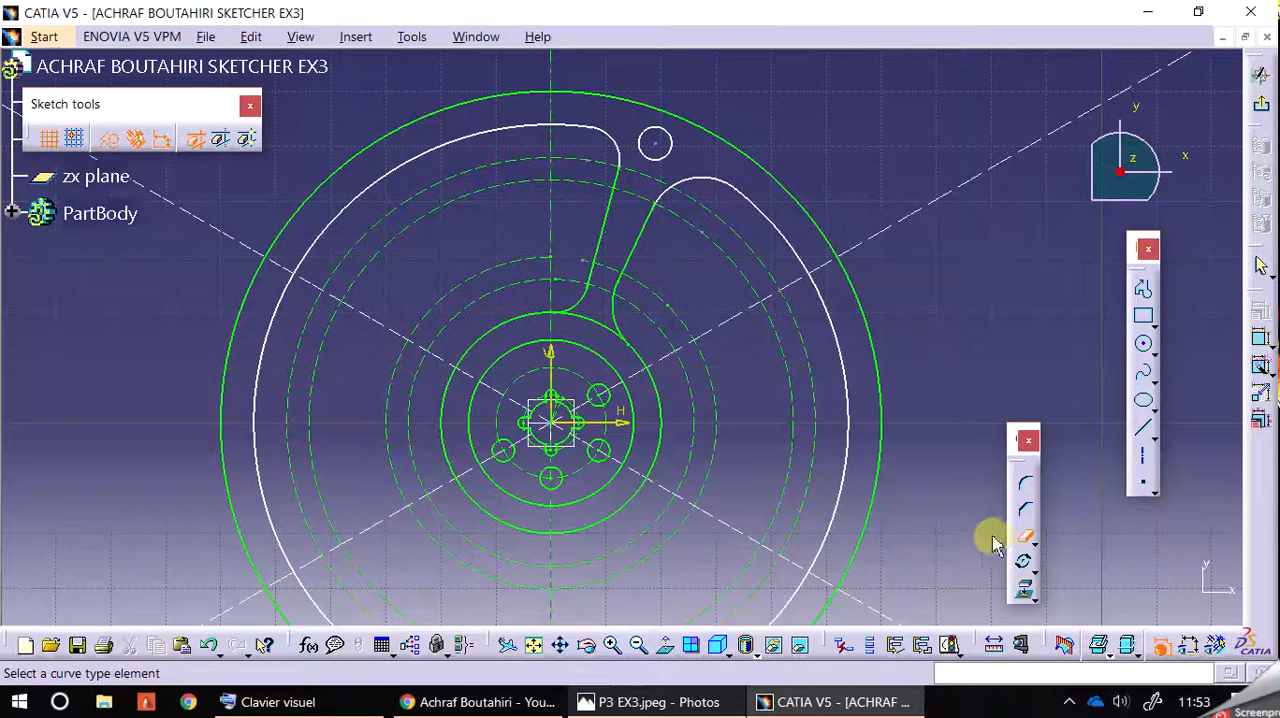
click(1032, 544)
click(1023, 536)
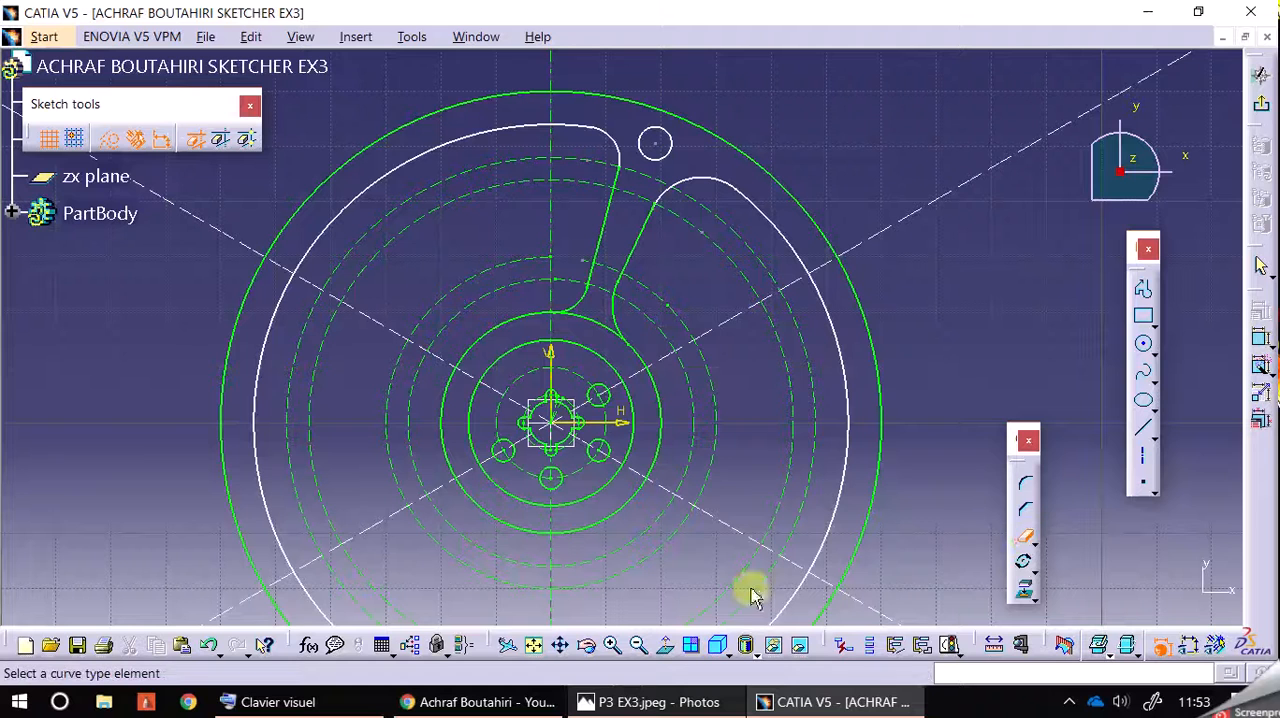
click(1025, 545)
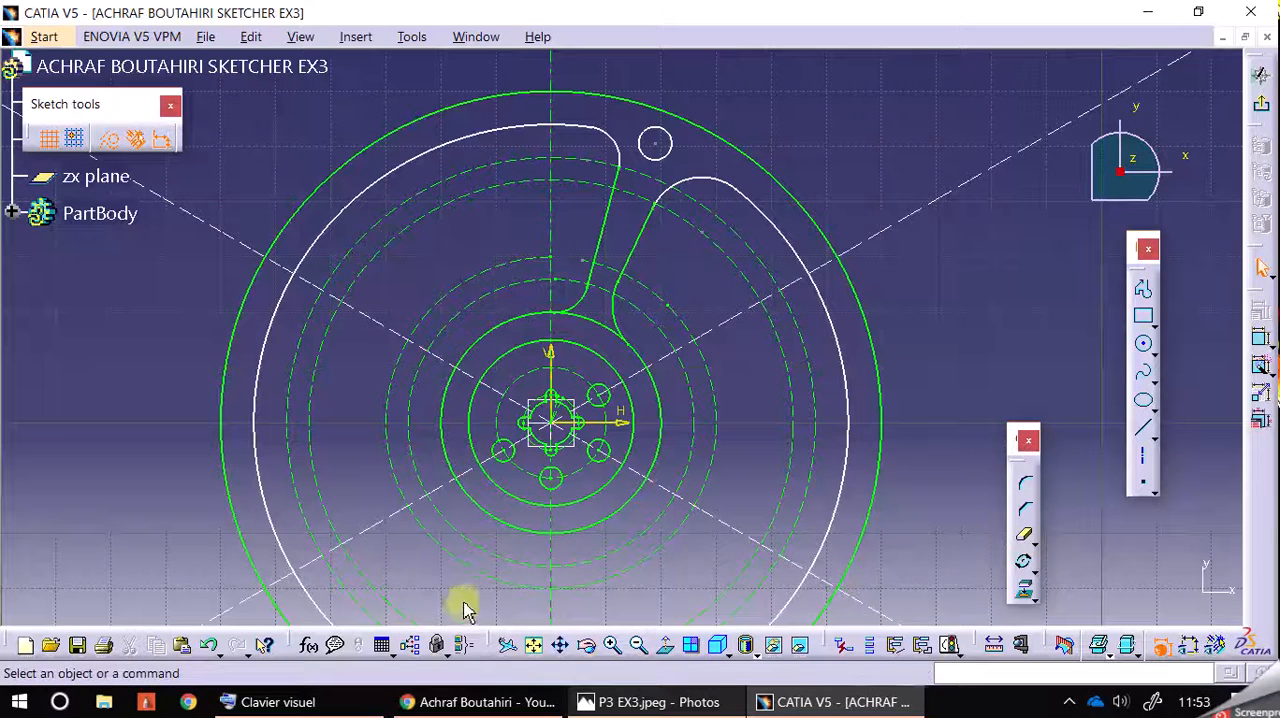
click(211, 646)
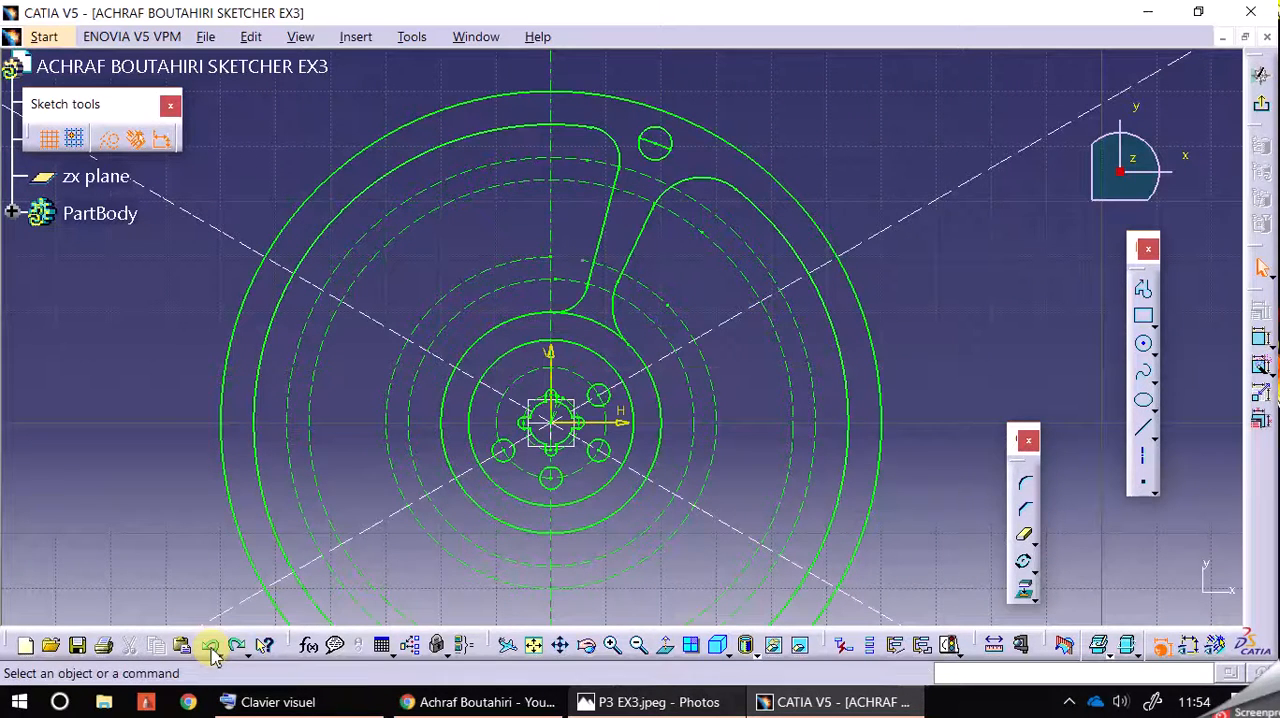
Step: Convert the short R54 arc piece inside the R3 hole to a construction element
click(657, 139)
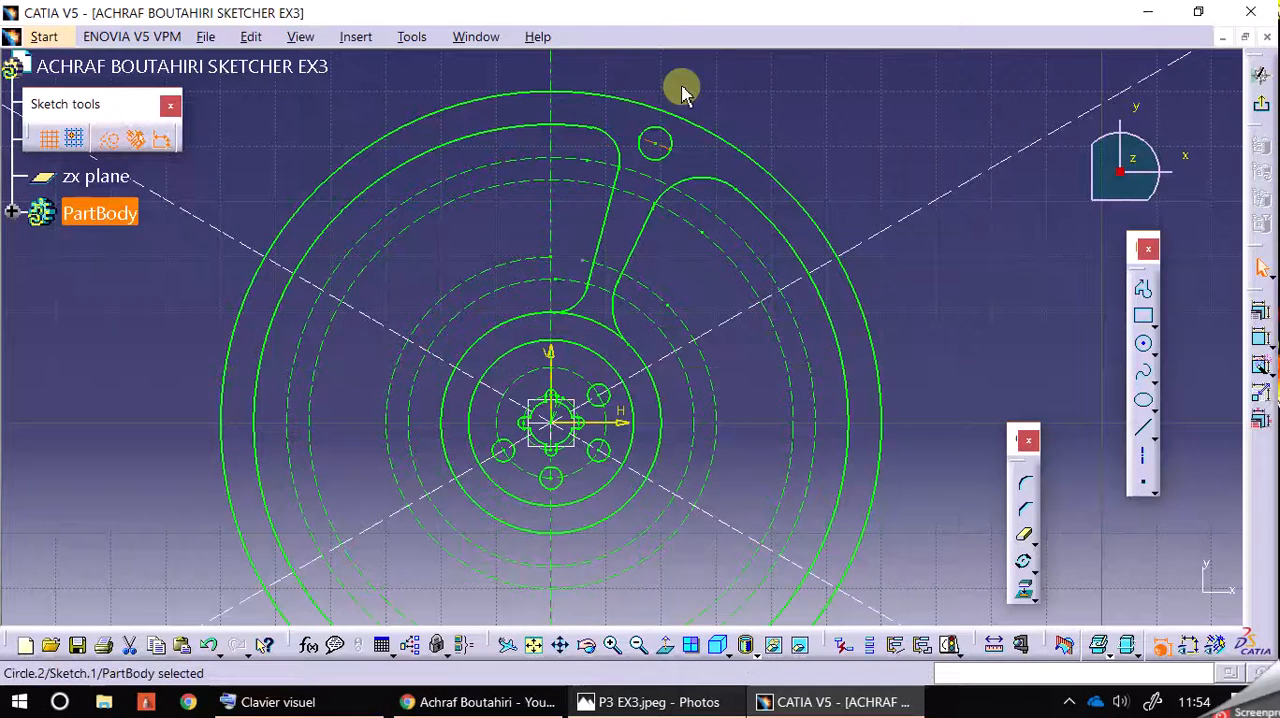
click(800, 78)
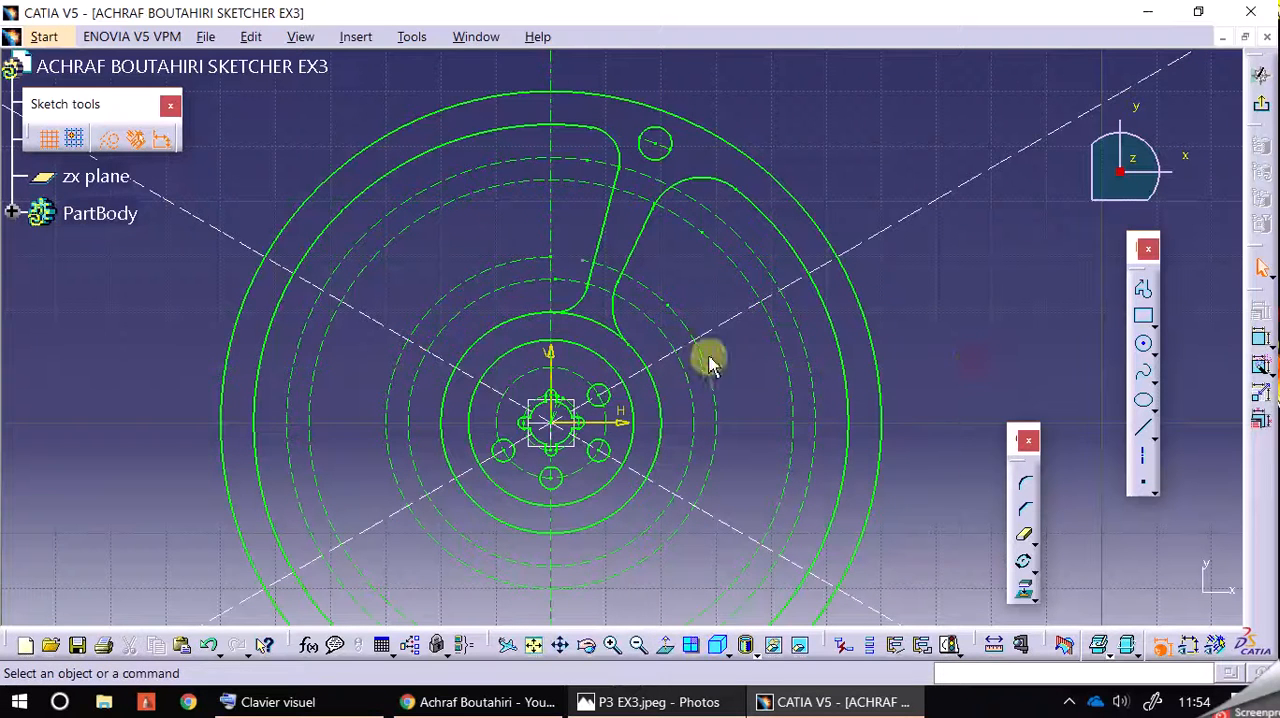
Step: Mirror the upper-right R2 hole about the vertical axis and the bottom R2 hole about the horizontal axis
click(606, 391)
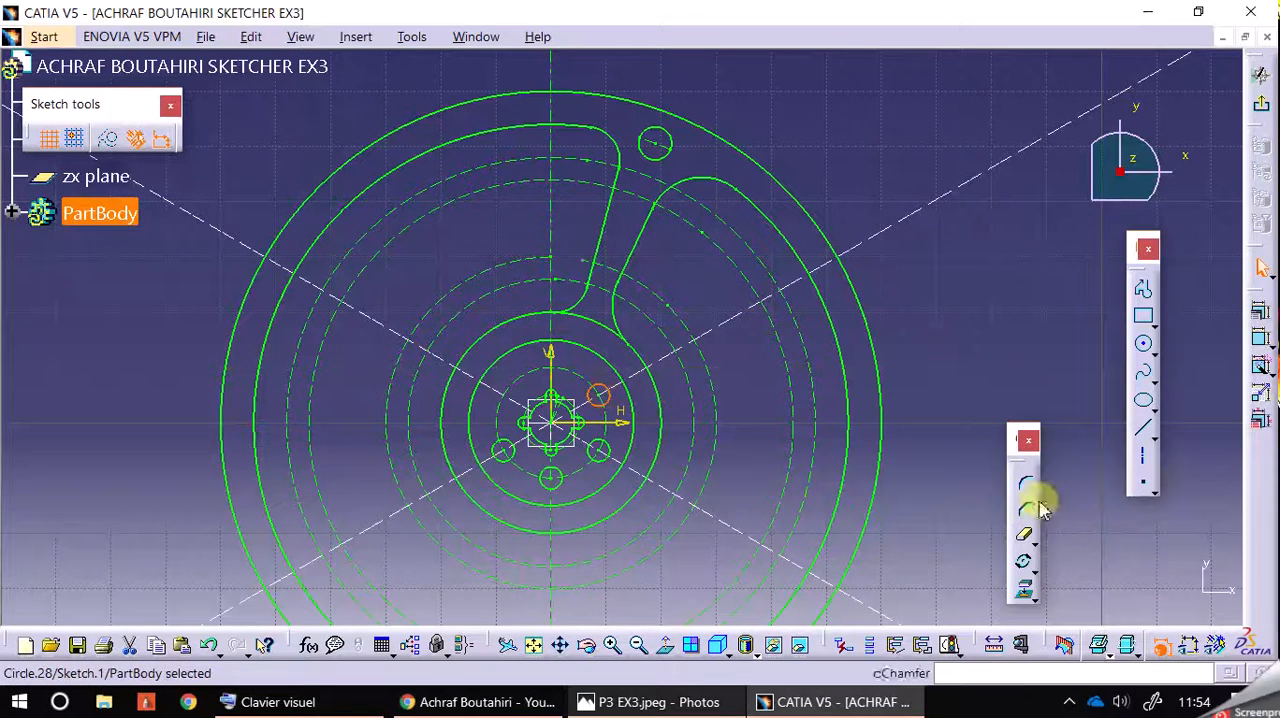
click(1032, 570)
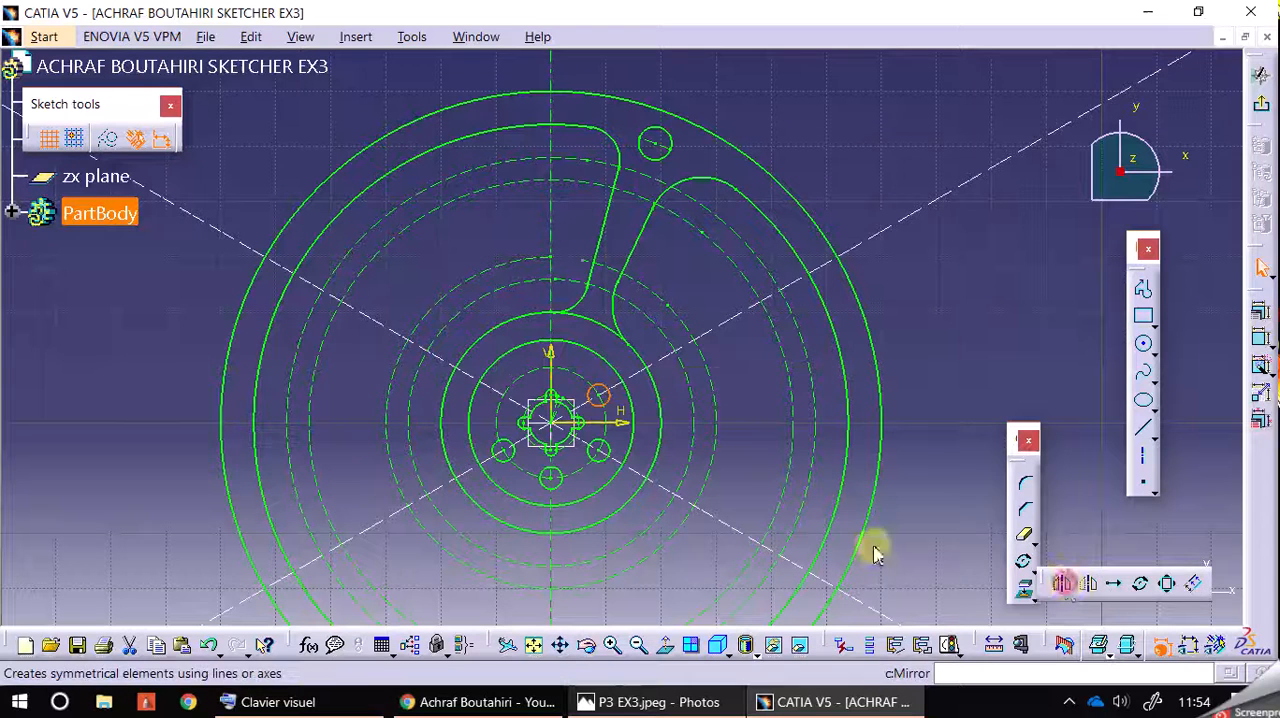
click(1042, 578)
click(563, 368)
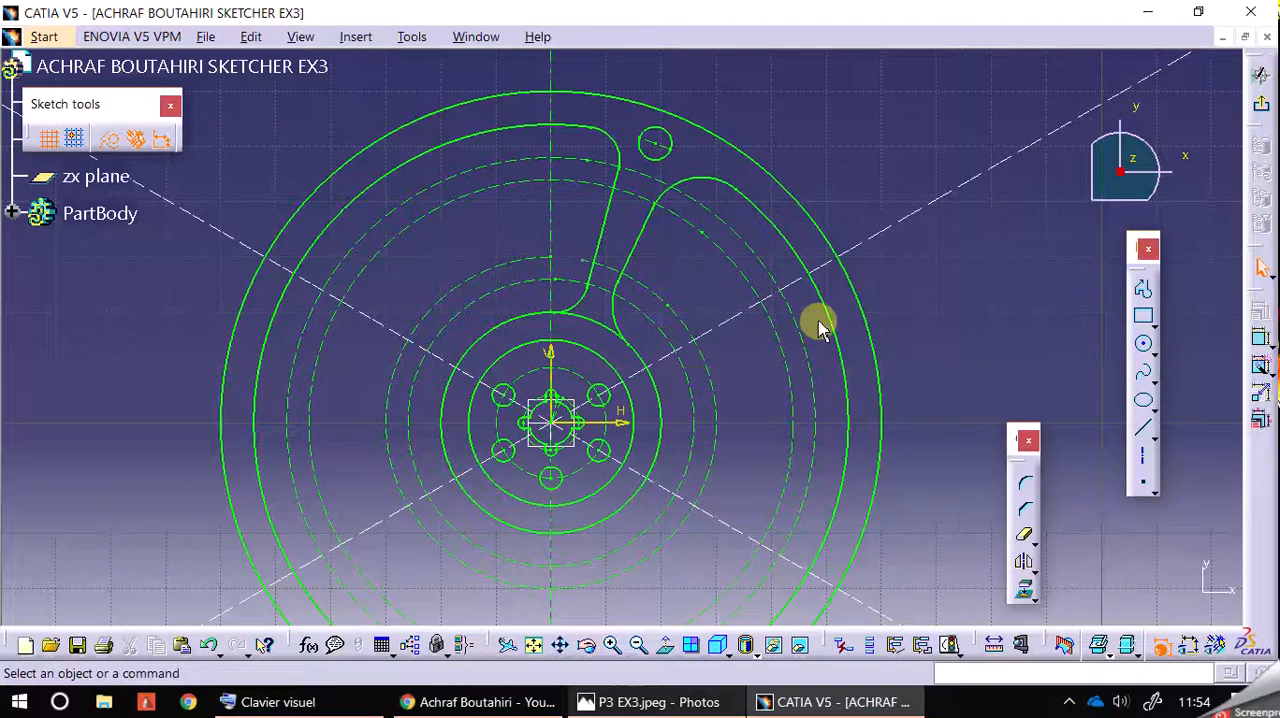
click(558, 482)
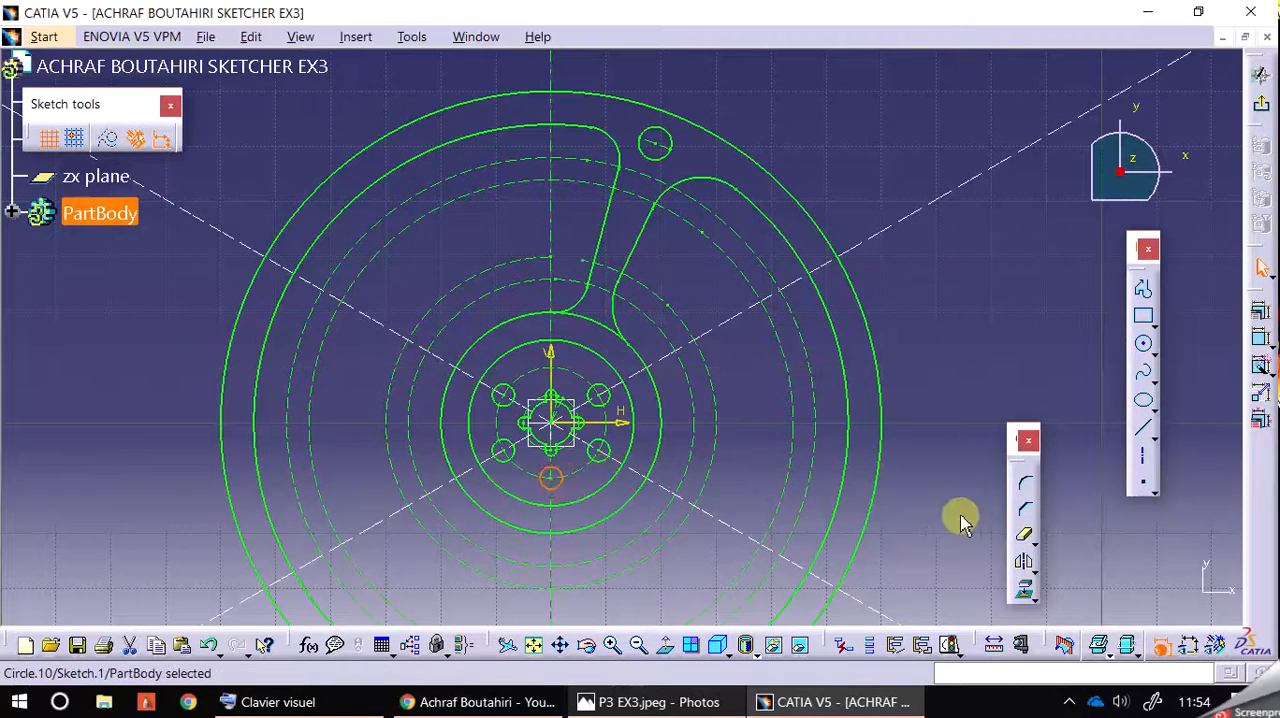
click(1028, 568)
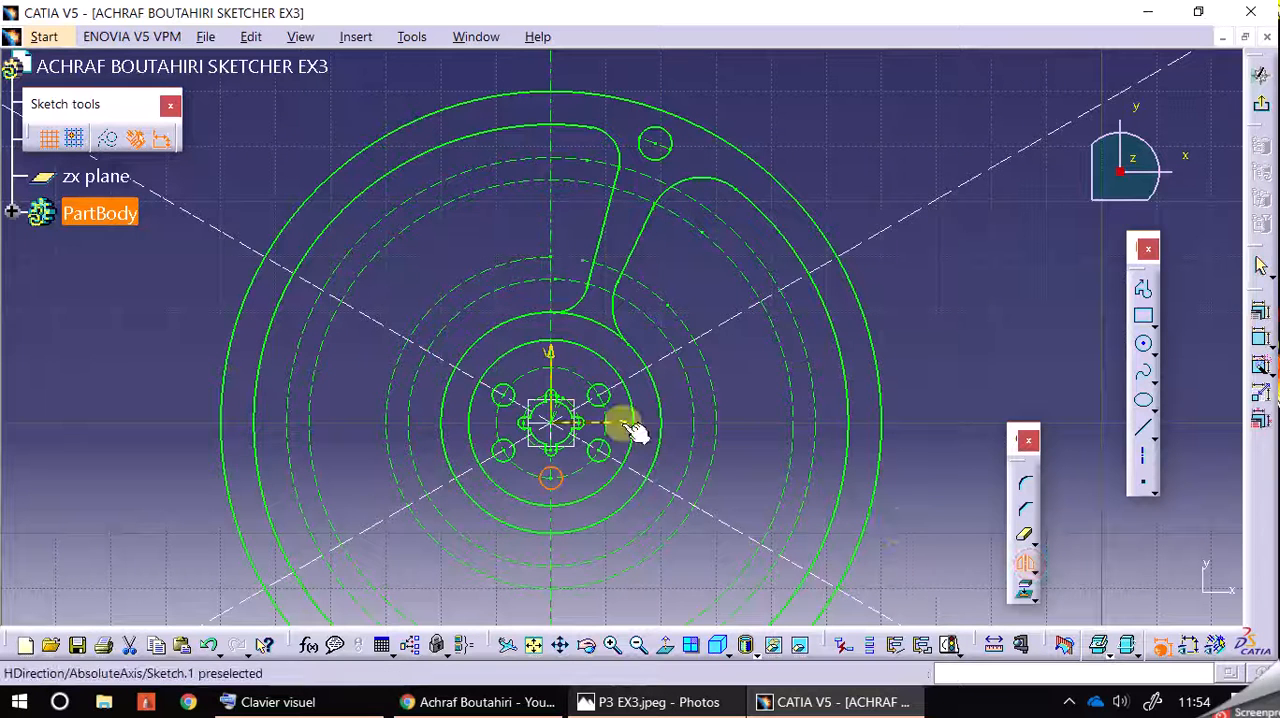
click(645, 412)
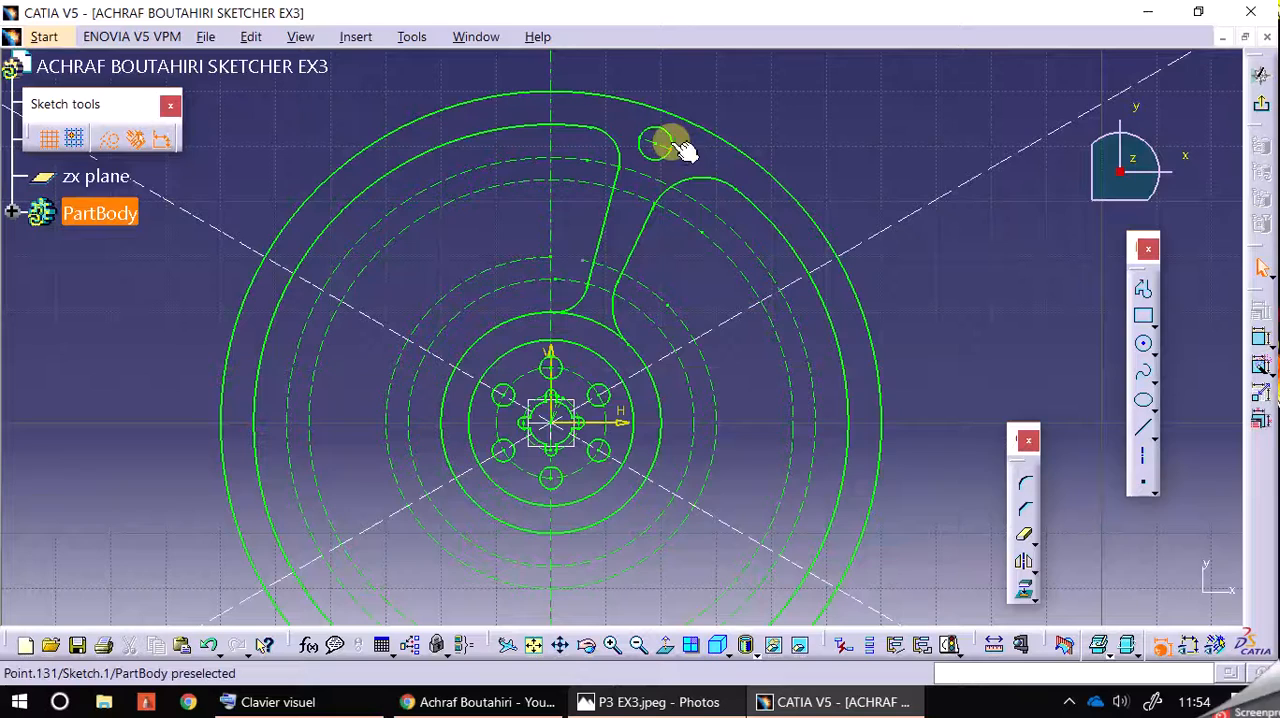
Step: Mirror the R3 hole and the narrow opening's slanted side with both R6 corner arcs about the vertical axis
click(694, 702)
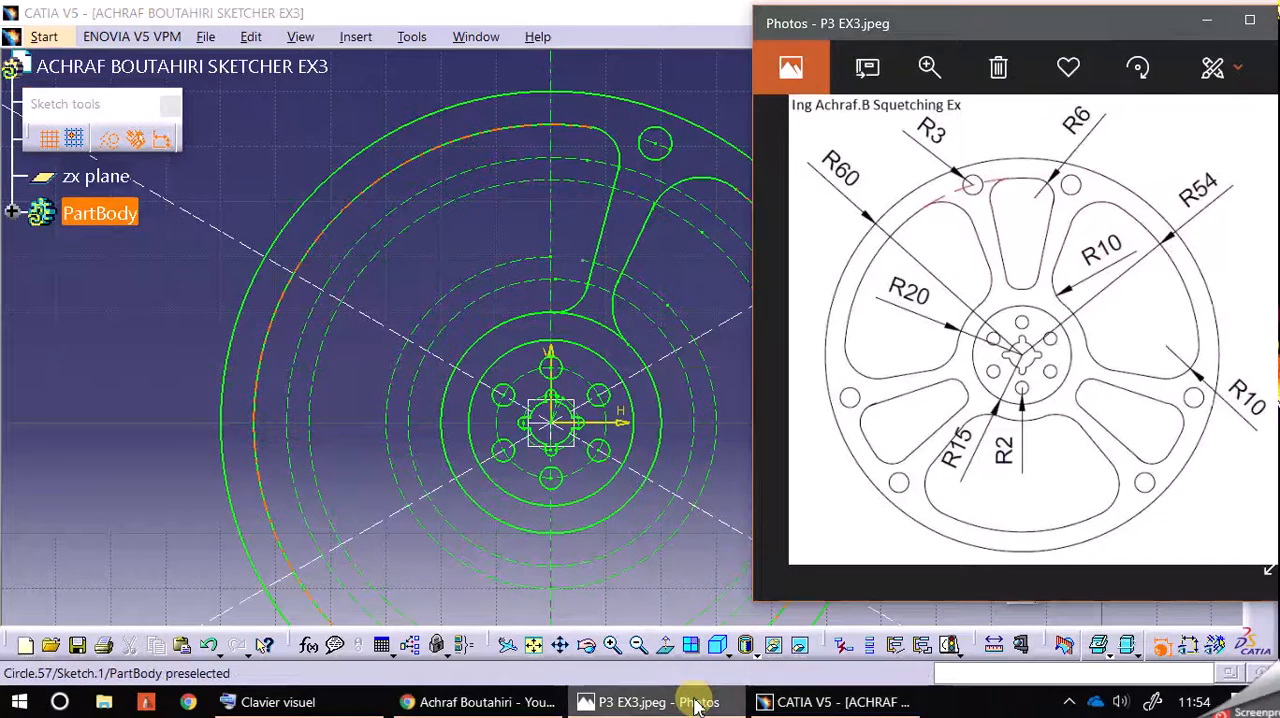
click(697, 702)
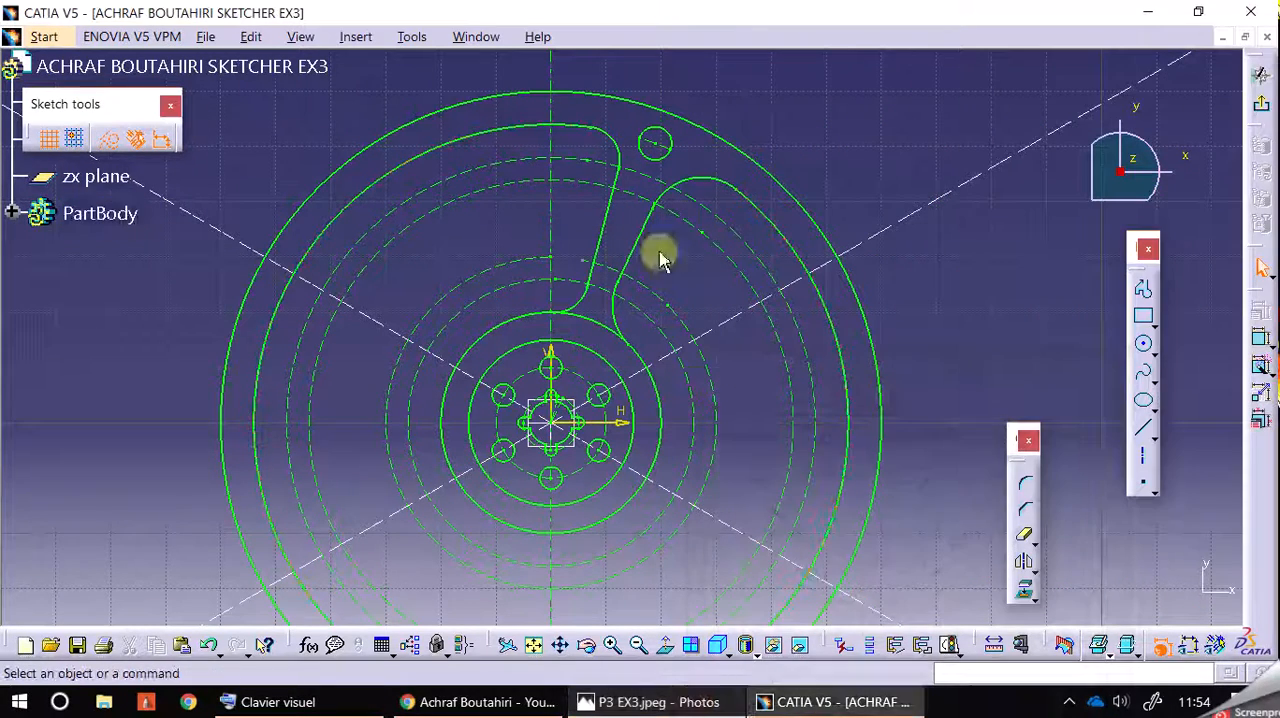
click(604, 136)
ctrl+click(652, 138)
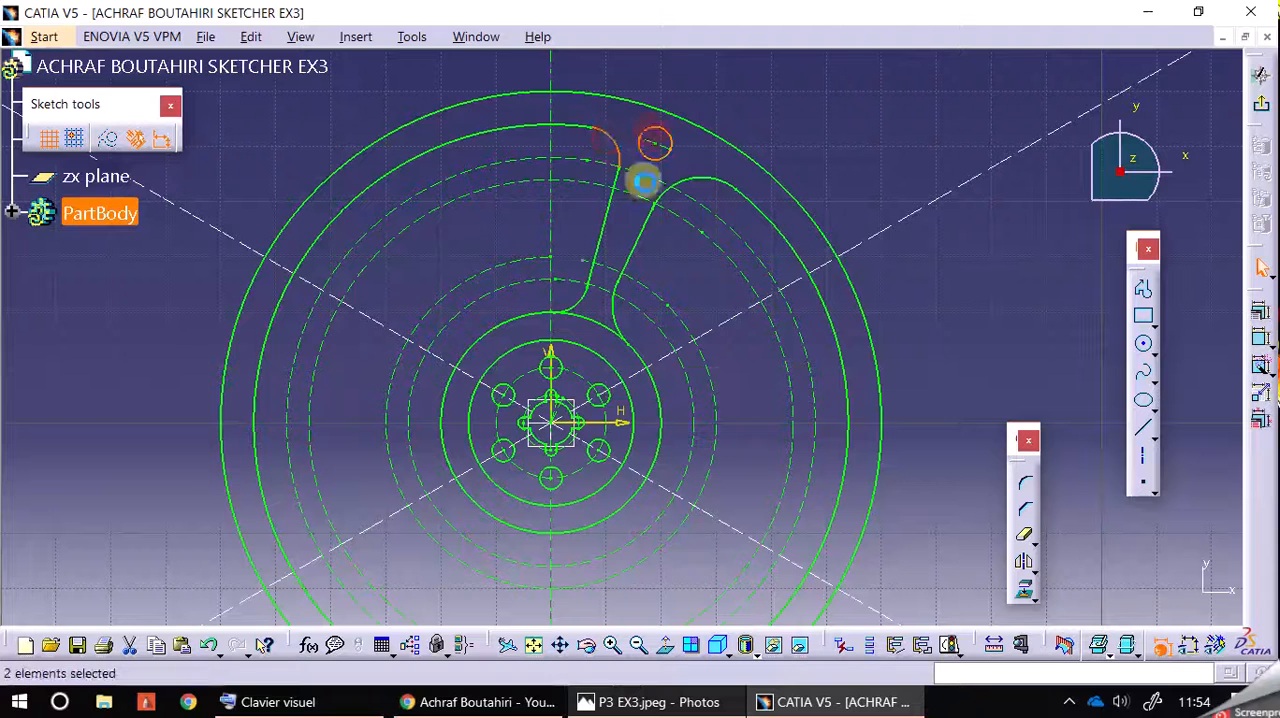
ctrl+click(602, 232)
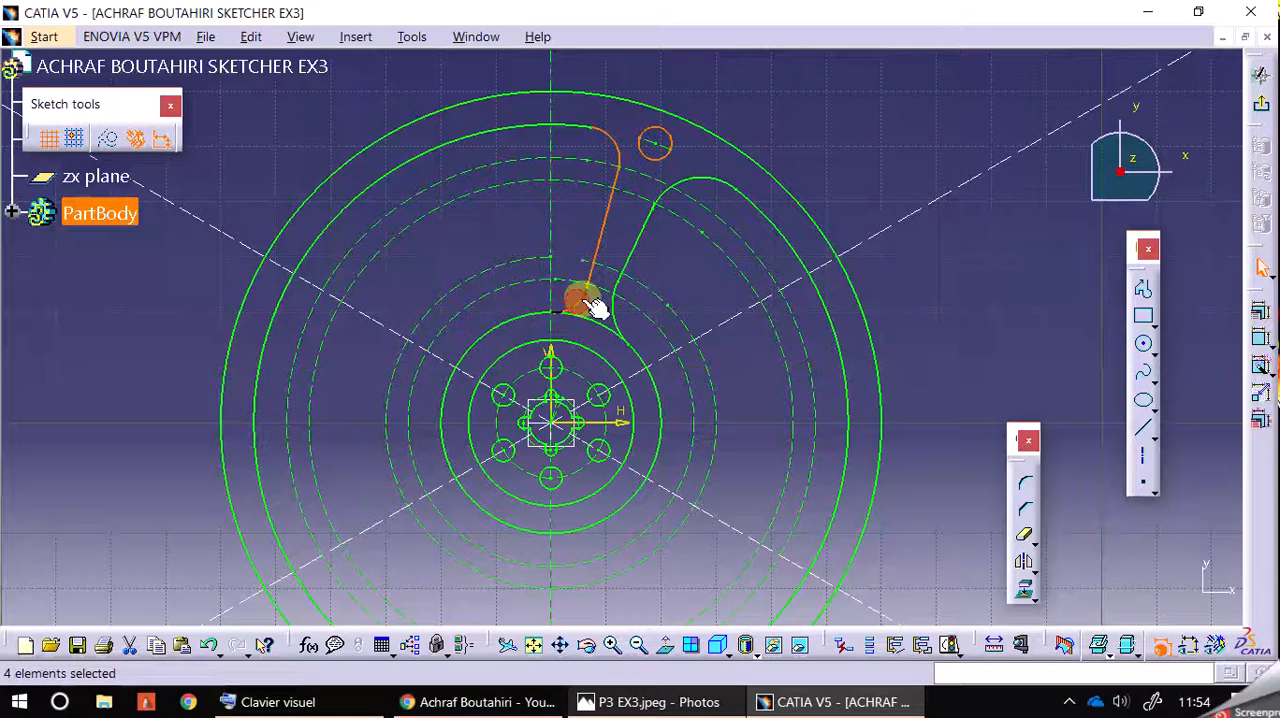
click(1022, 561)
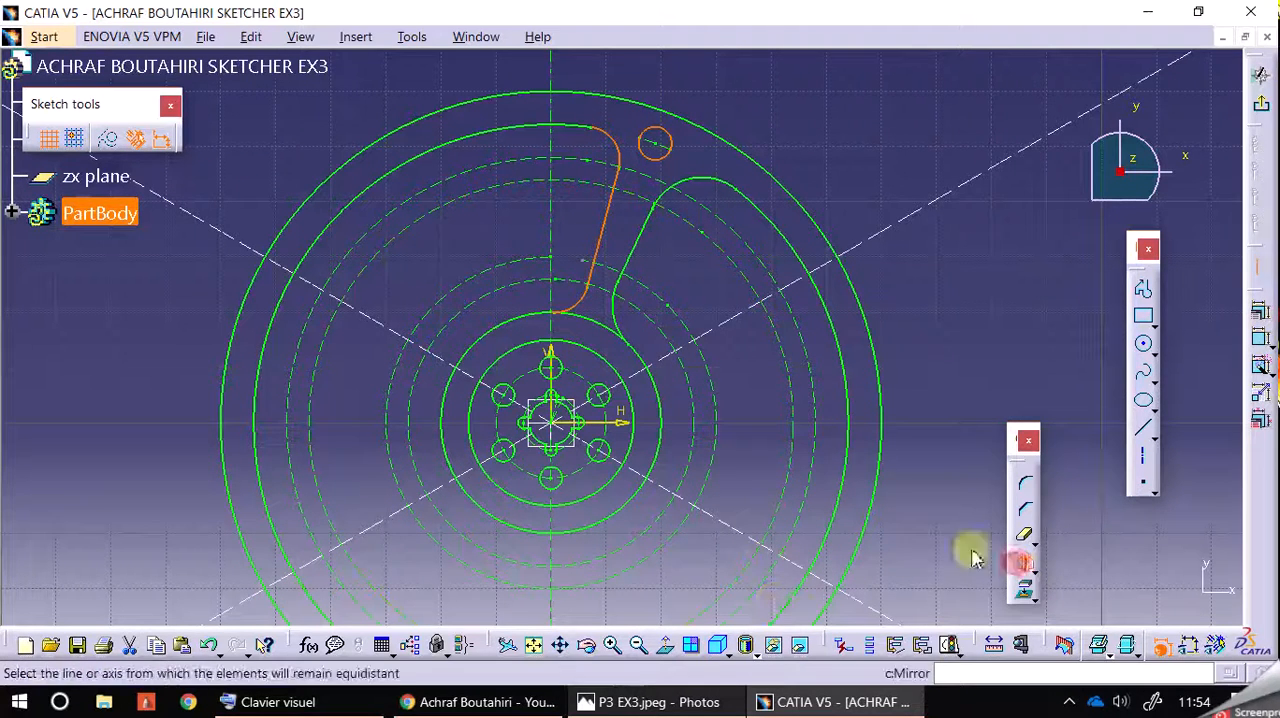
click(562, 78)
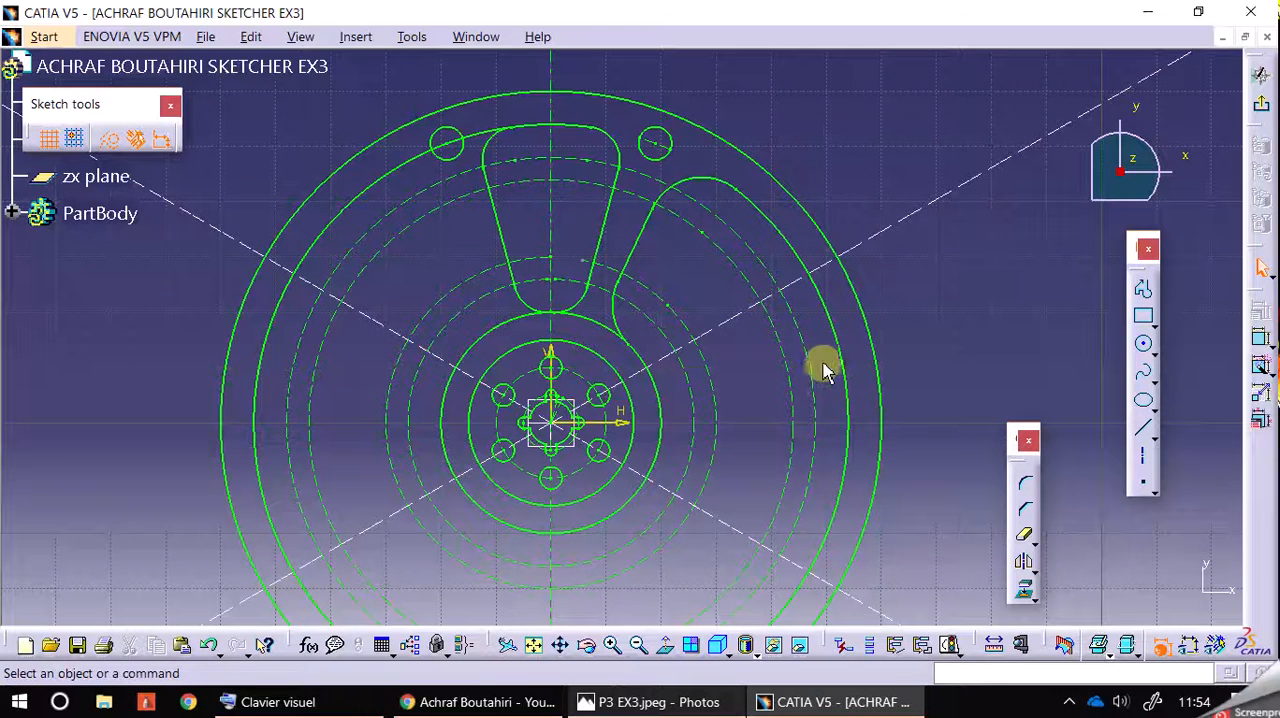
Step: Mirror the wide opening's slanted line and its two R10 arcs about the inclined centreline that crosses the opening
middle_drag(797, 150, 804, 138)
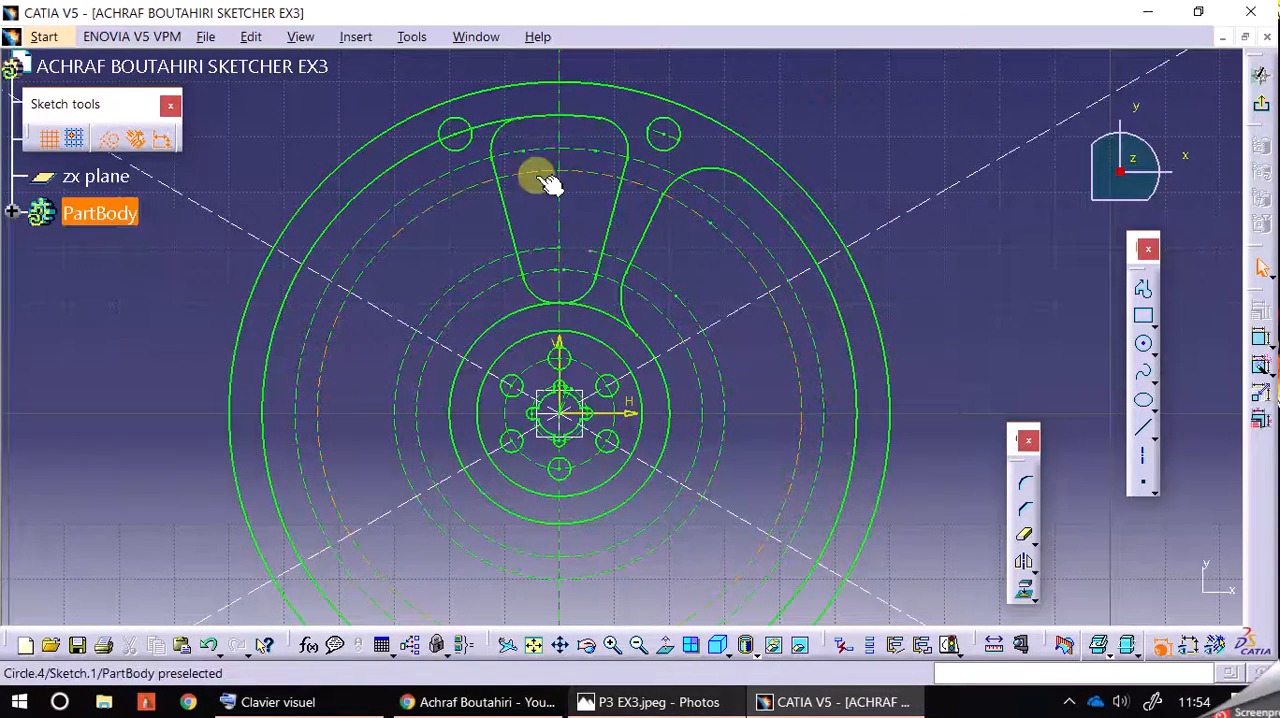
click(645, 275)
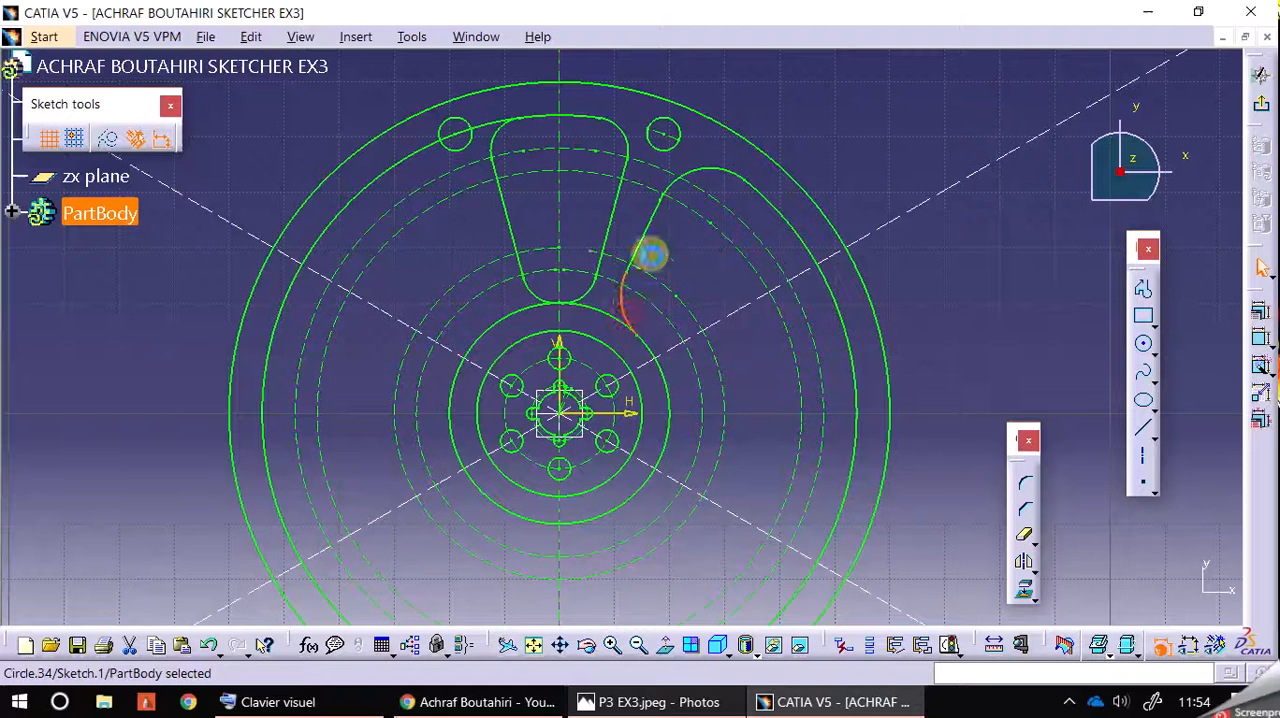
ctrl+click(698, 178)
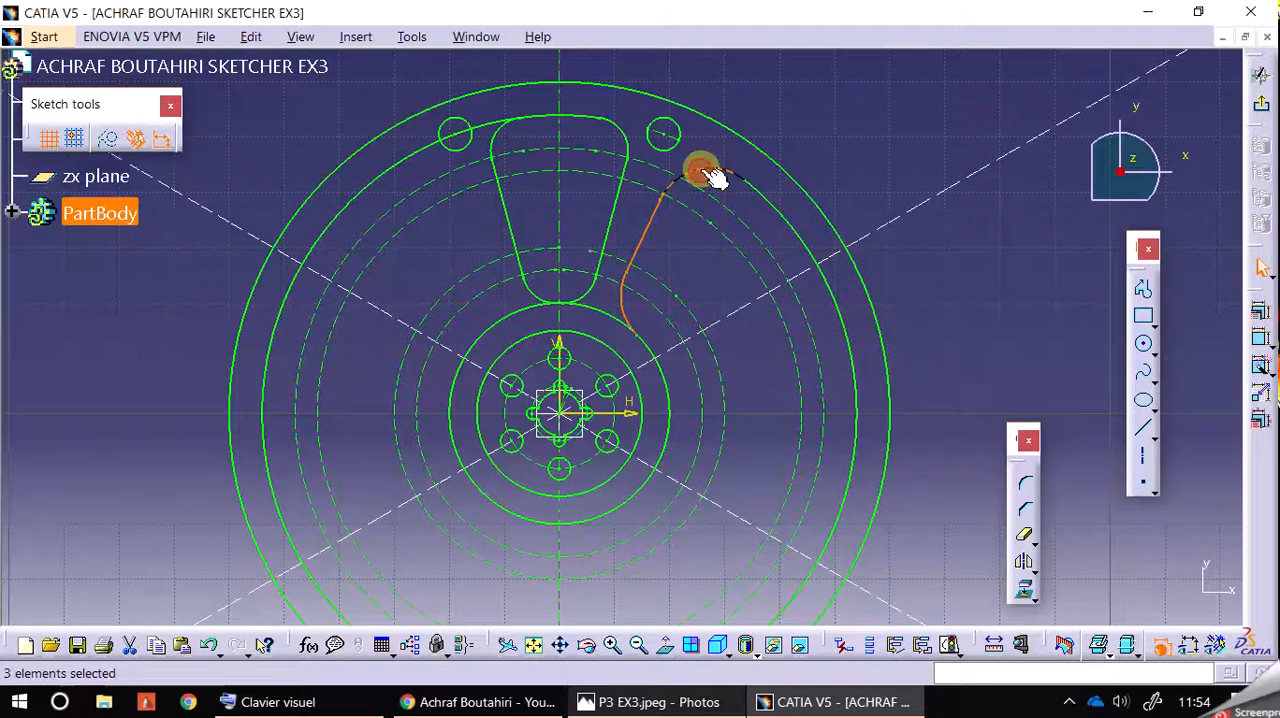
click(1025, 567)
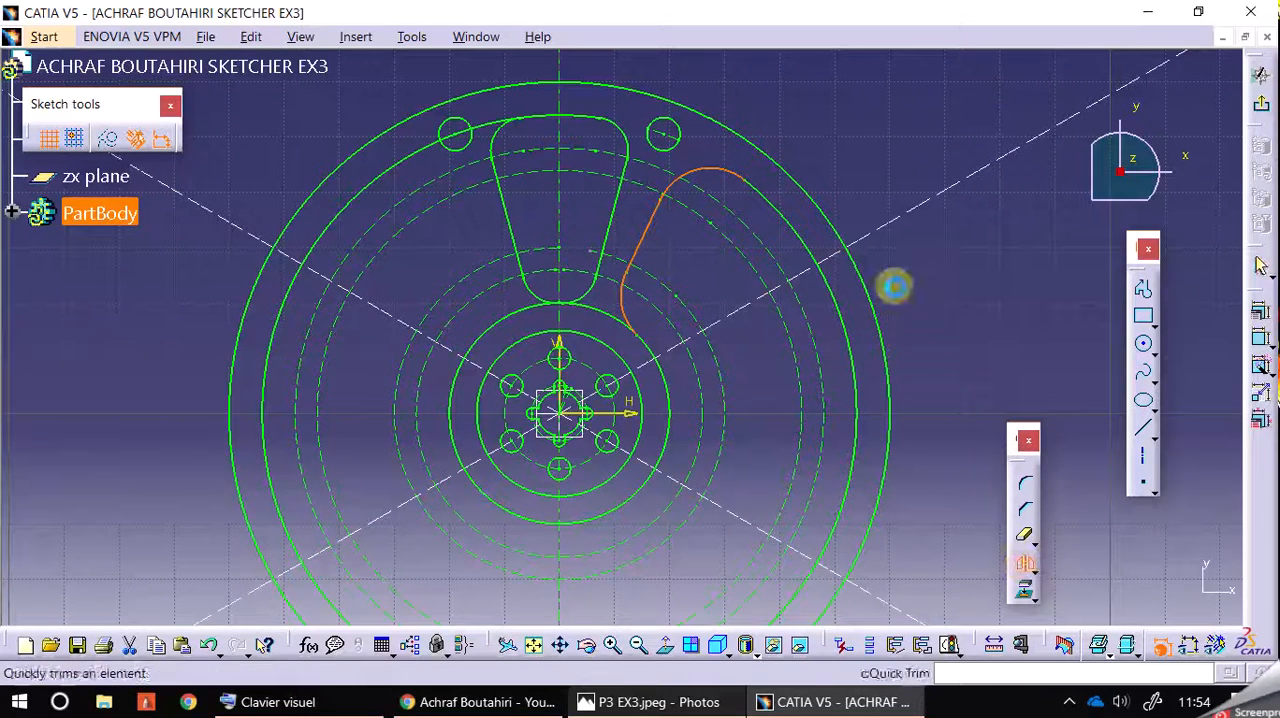
click(909, 213)
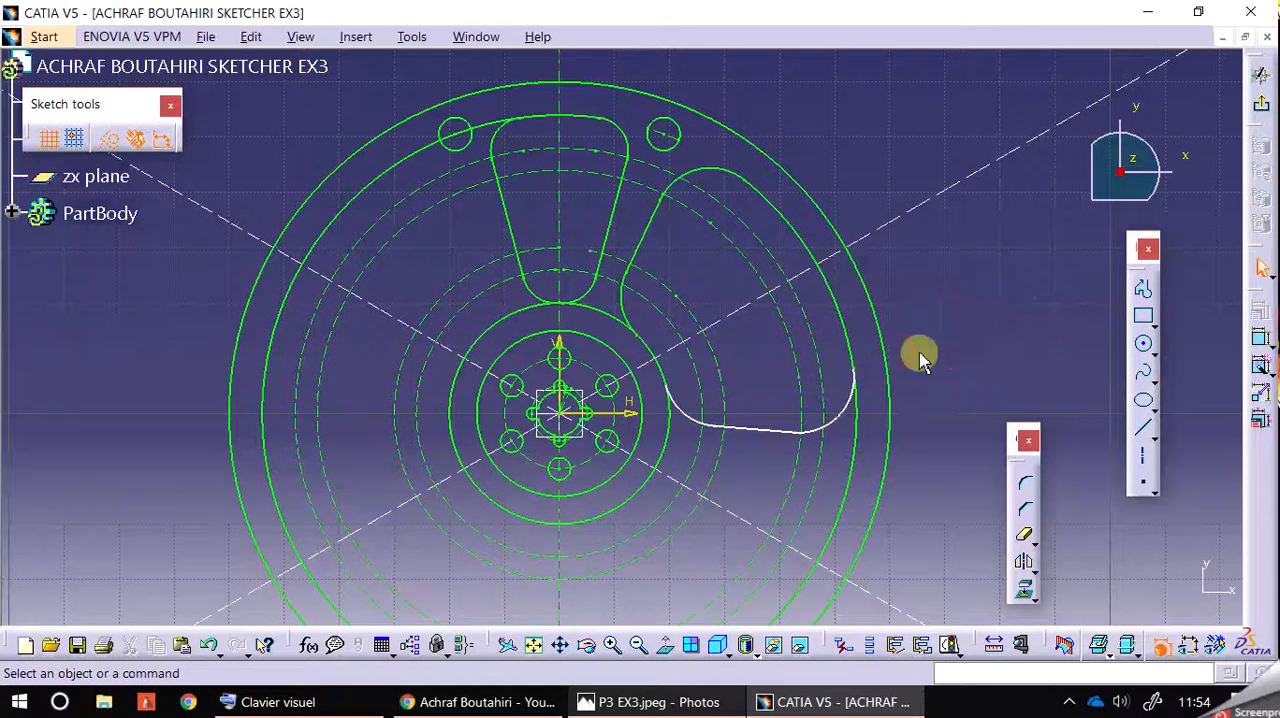
Step: Pull the mirrored slanted line away from the wheel, undo that move and the mirror, and clear the selection
drag(784, 432, 1035, 452)
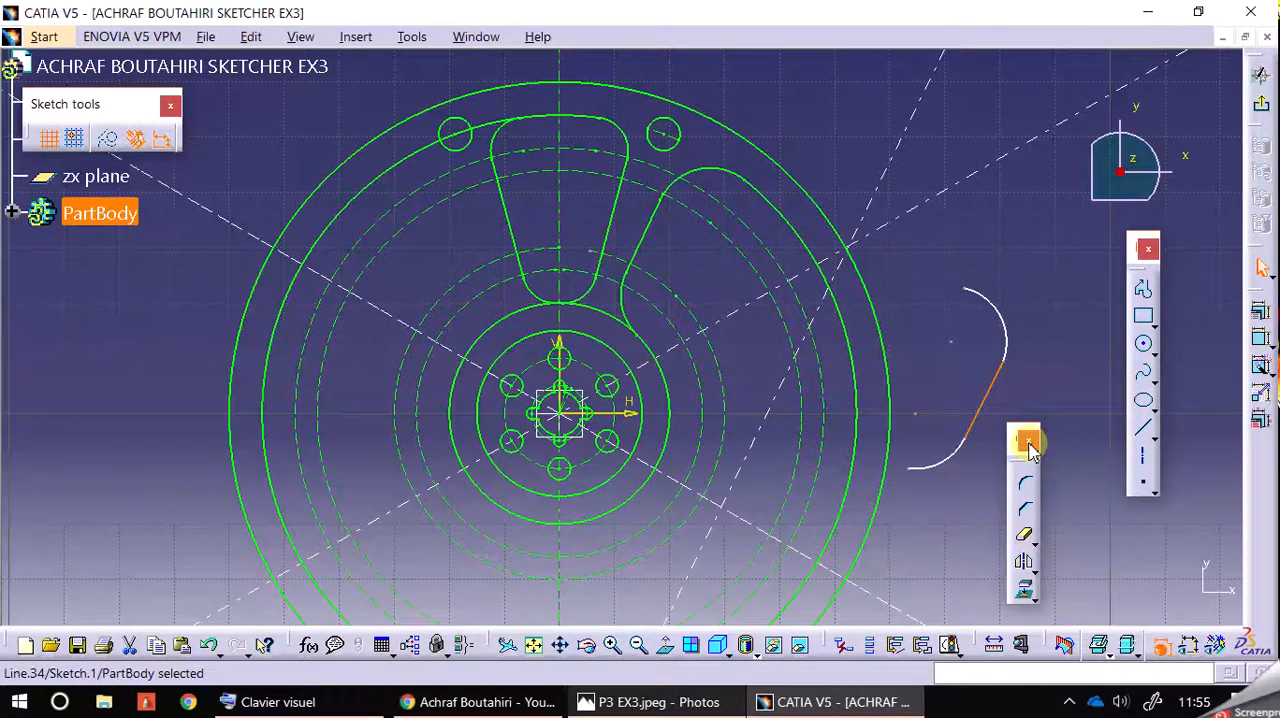
key(ctrl+z)
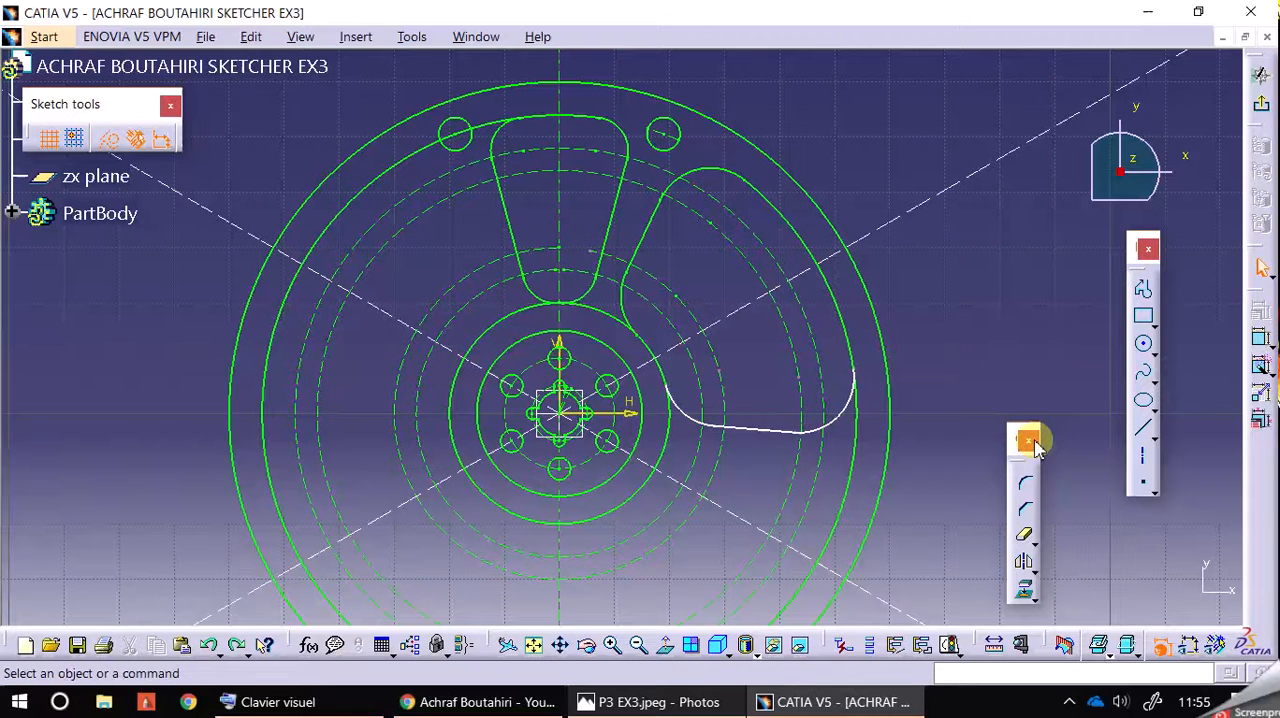
key(ctrl+z)
click(1020, 347)
Step: Try to mirror the wide opening's slanted line and its two corner arcs about the inclined centreline crossing the opening
click(720, 186)
ctrl+click(647, 235)
ctrl+click(630, 308)
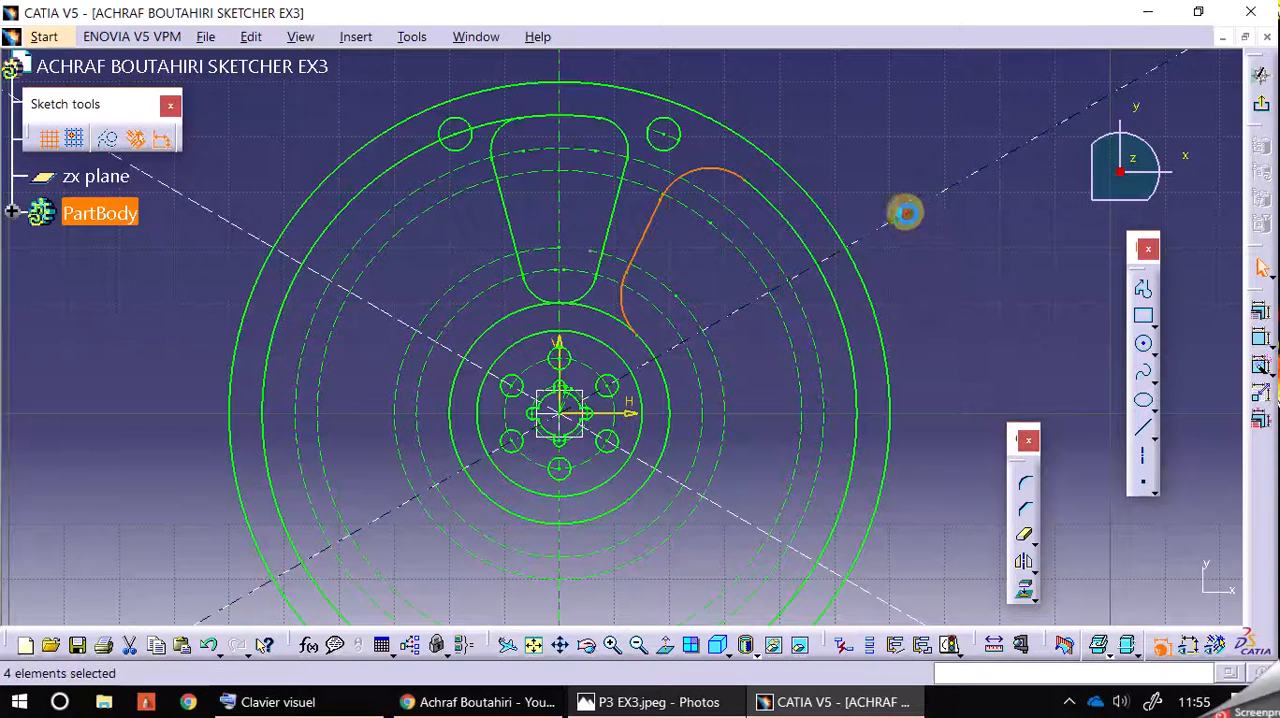
click(1024, 562)
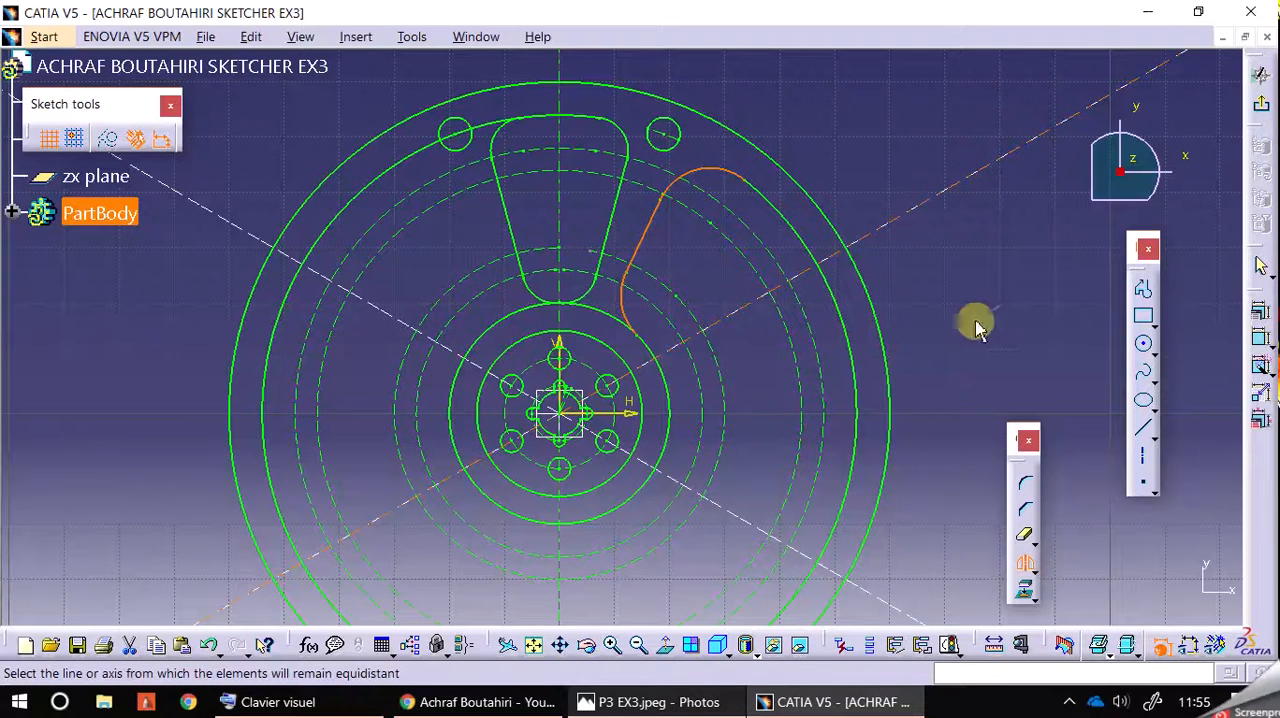
click(1027, 561)
click(837, 423)
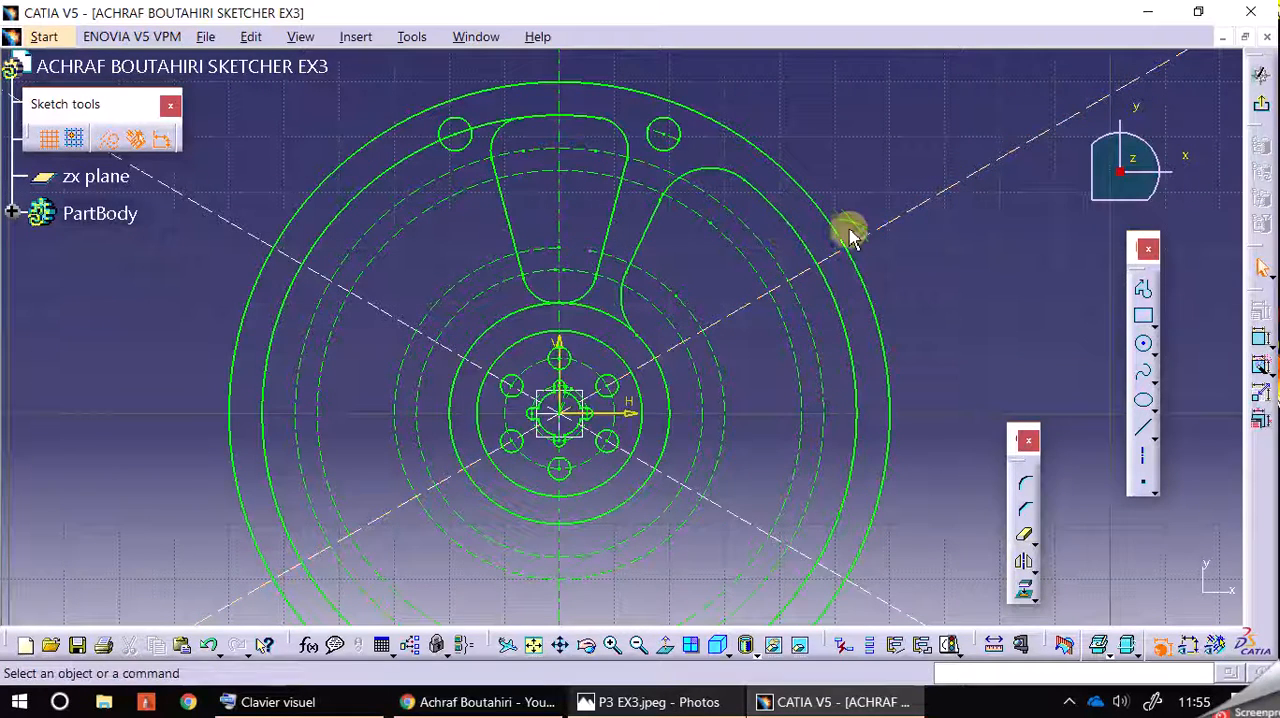
Step: Try the mirror again with the slanted line, both corner arcs and the inclined centreline all selected together
click(720, 166)
ctrl+click(654, 226)
ctrl+click(624, 304)
ctrl+click(875, 235)
click(1035, 573)
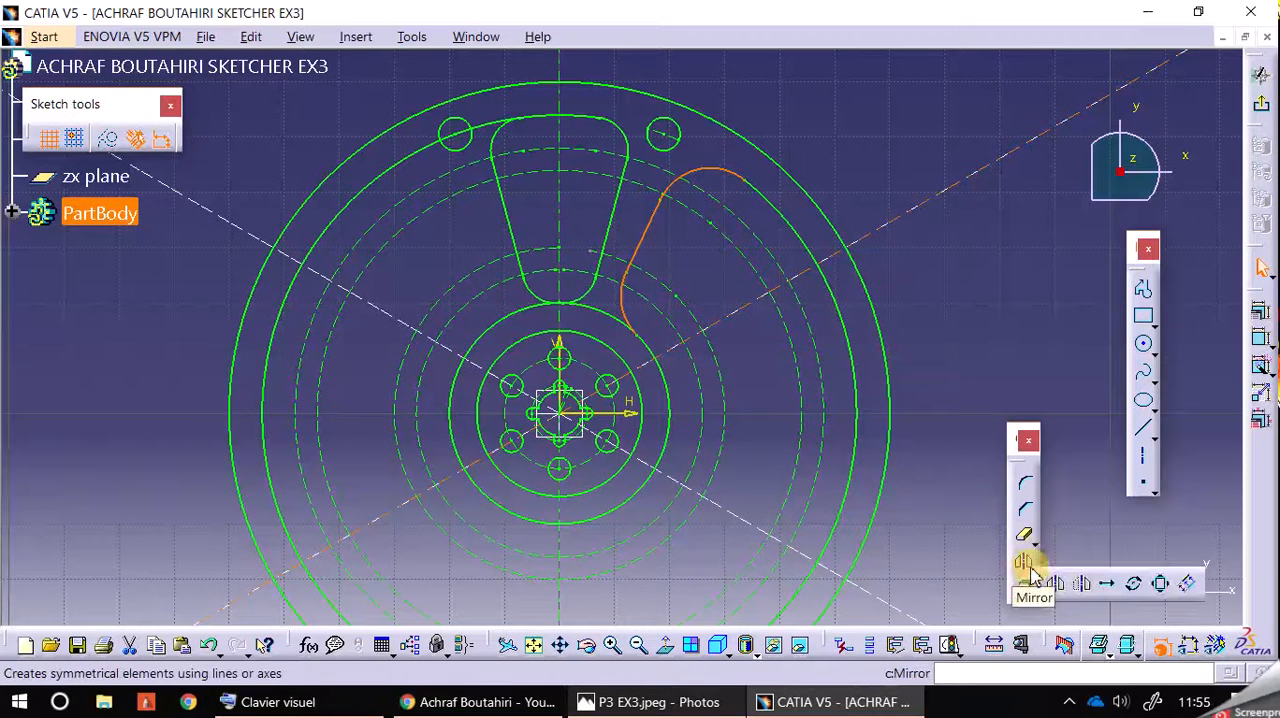
click(1026, 588)
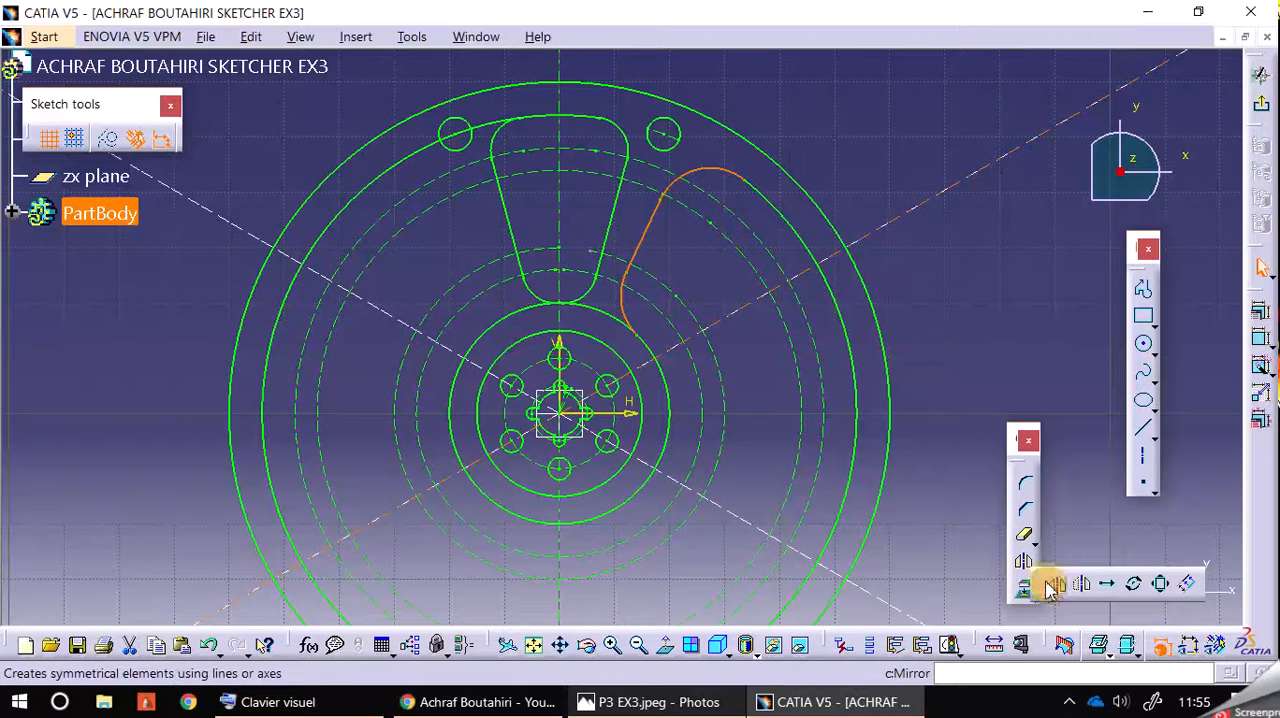
click(1053, 585)
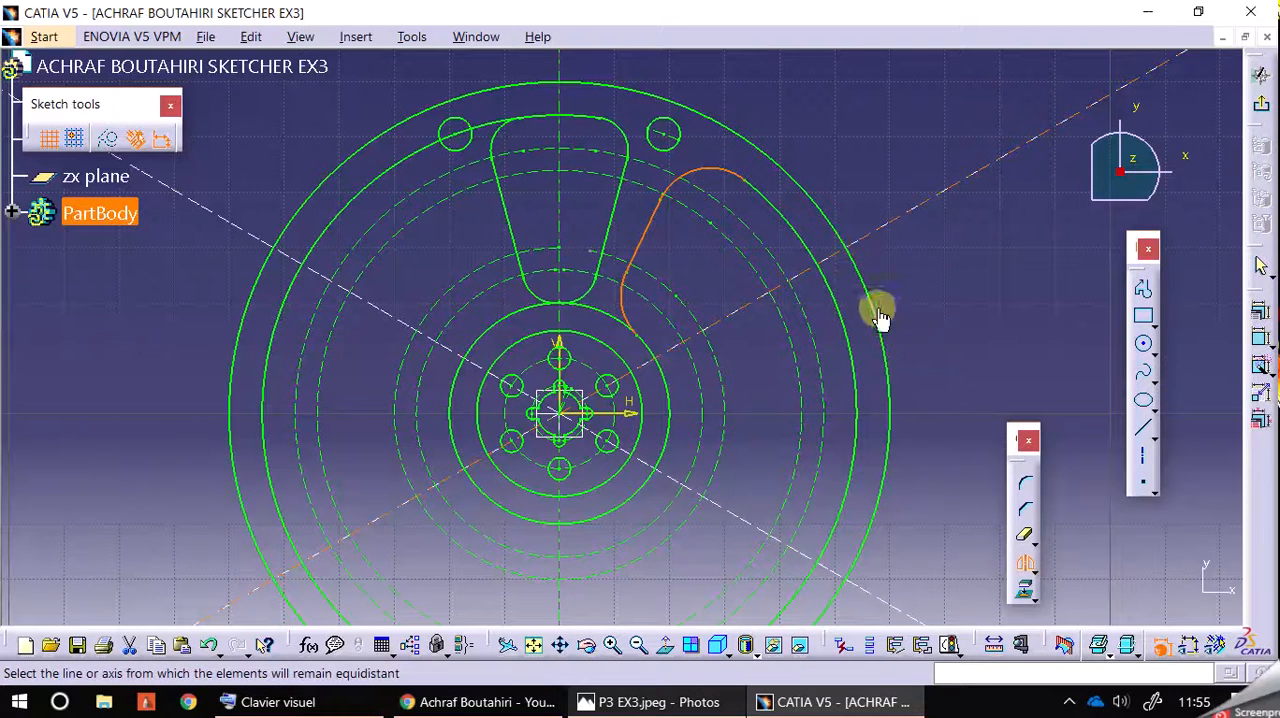
click(932, 280)
Step: Try to start the mirror from the inclined centreline alone, and clear the selection
click(905, 212)
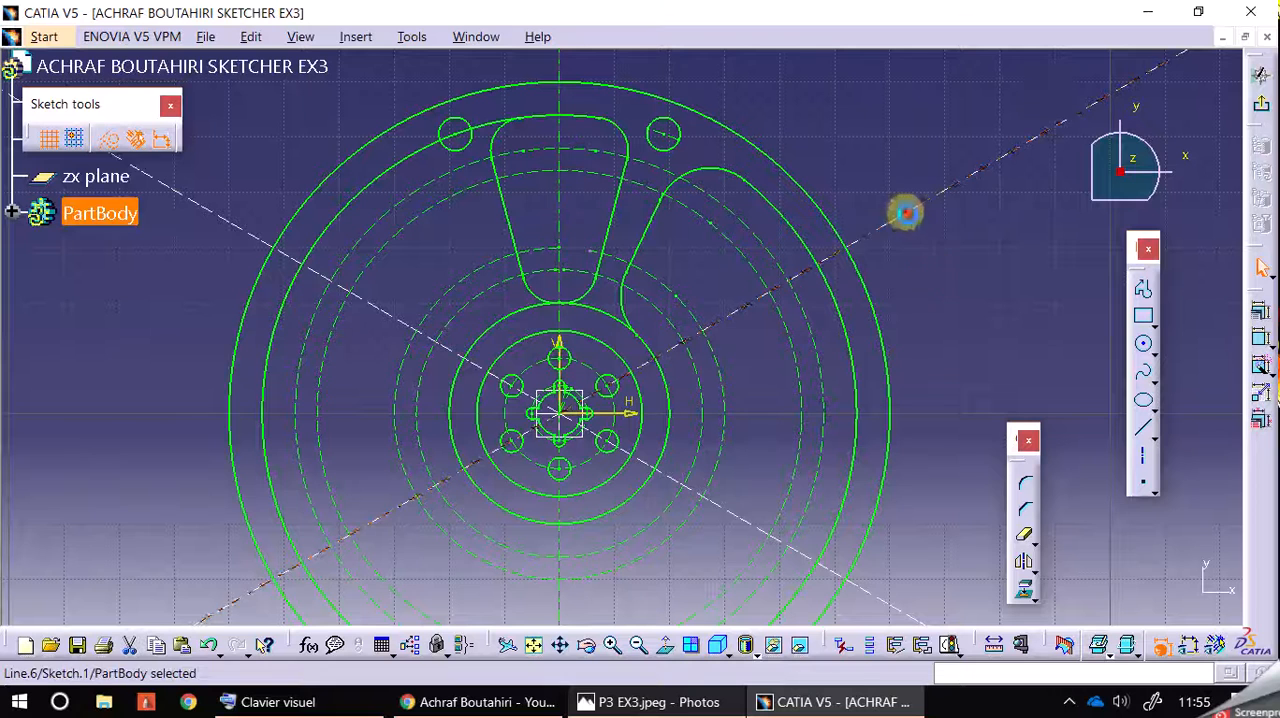
click(1024, 563)
click(722, 179)
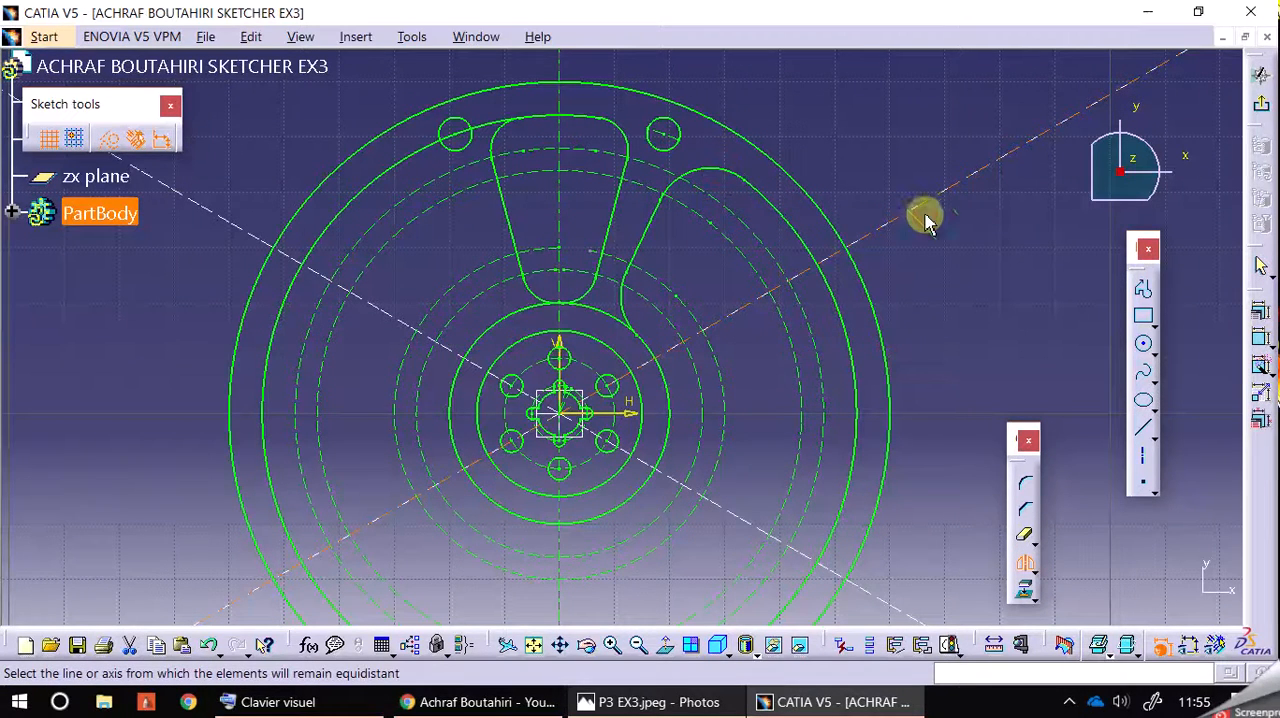
click(966, 276)
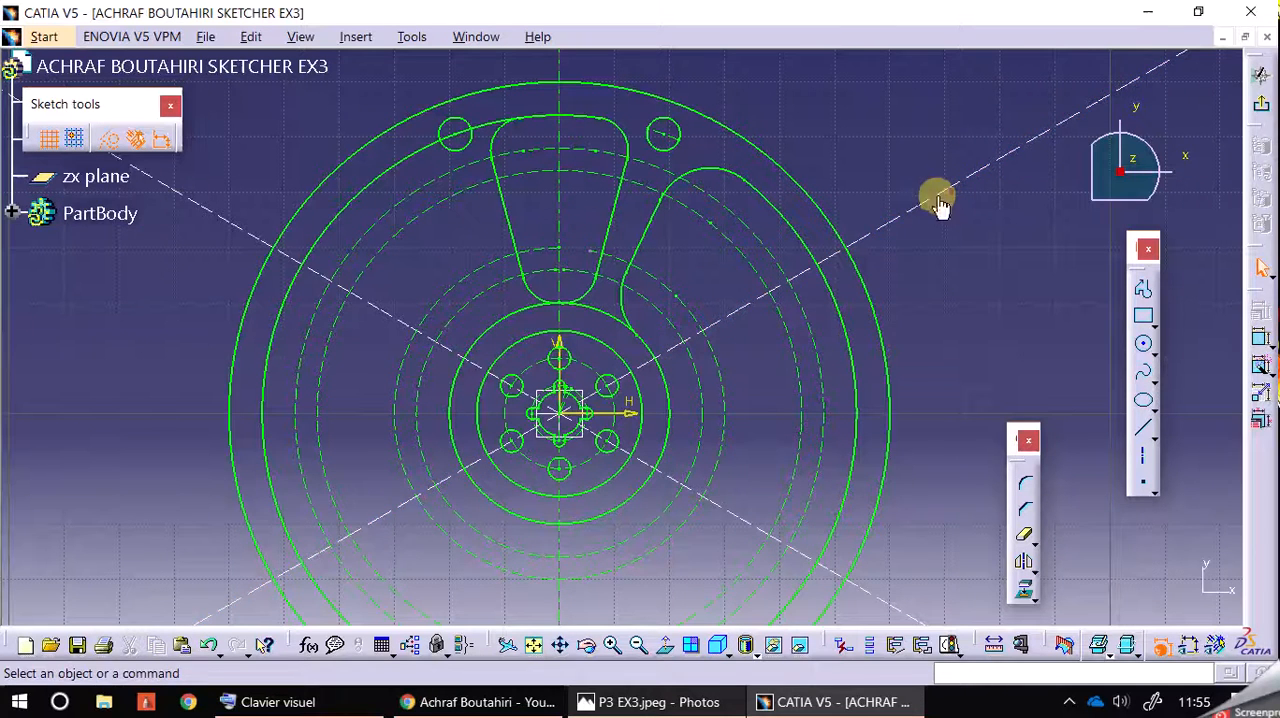
Step: Delete the duplicate lines lying on top of the two inclined centrelines
click(980, 253)
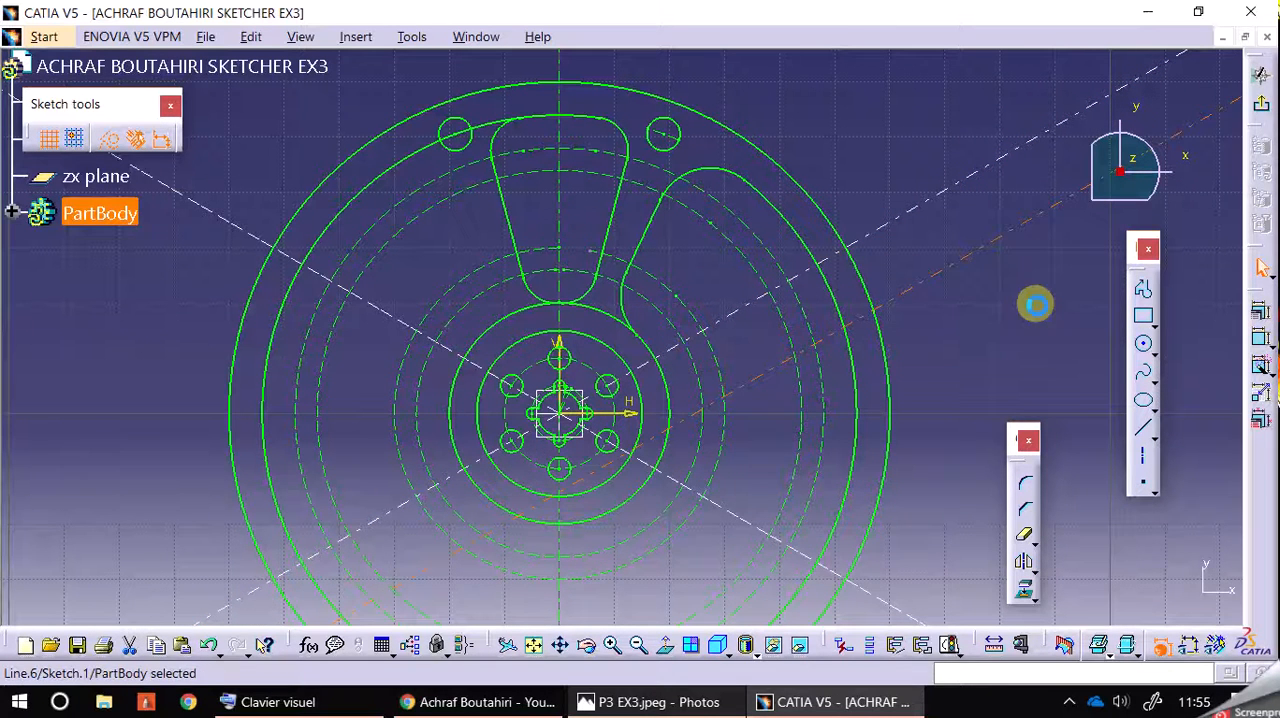
key(Delete)
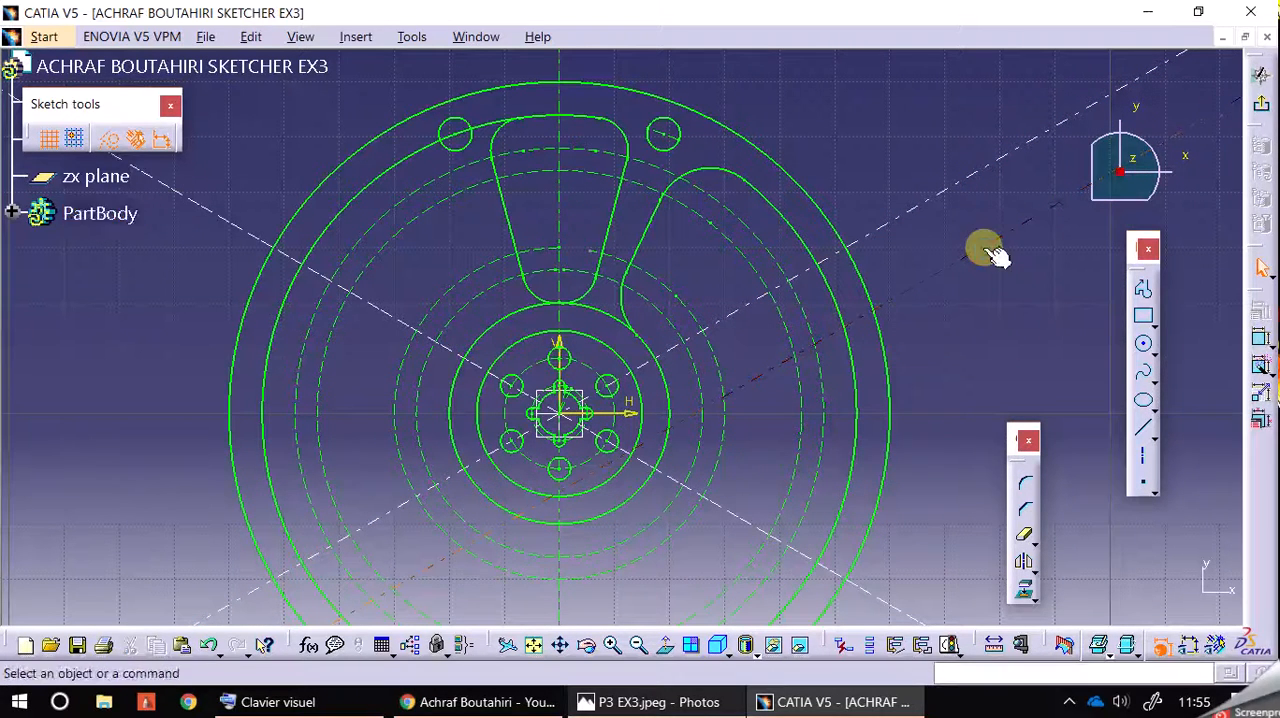
mouse_move(980, 305)
middle_down()
mouse_move(983, 214)
mouse_move(1001, 272)
middle_up()
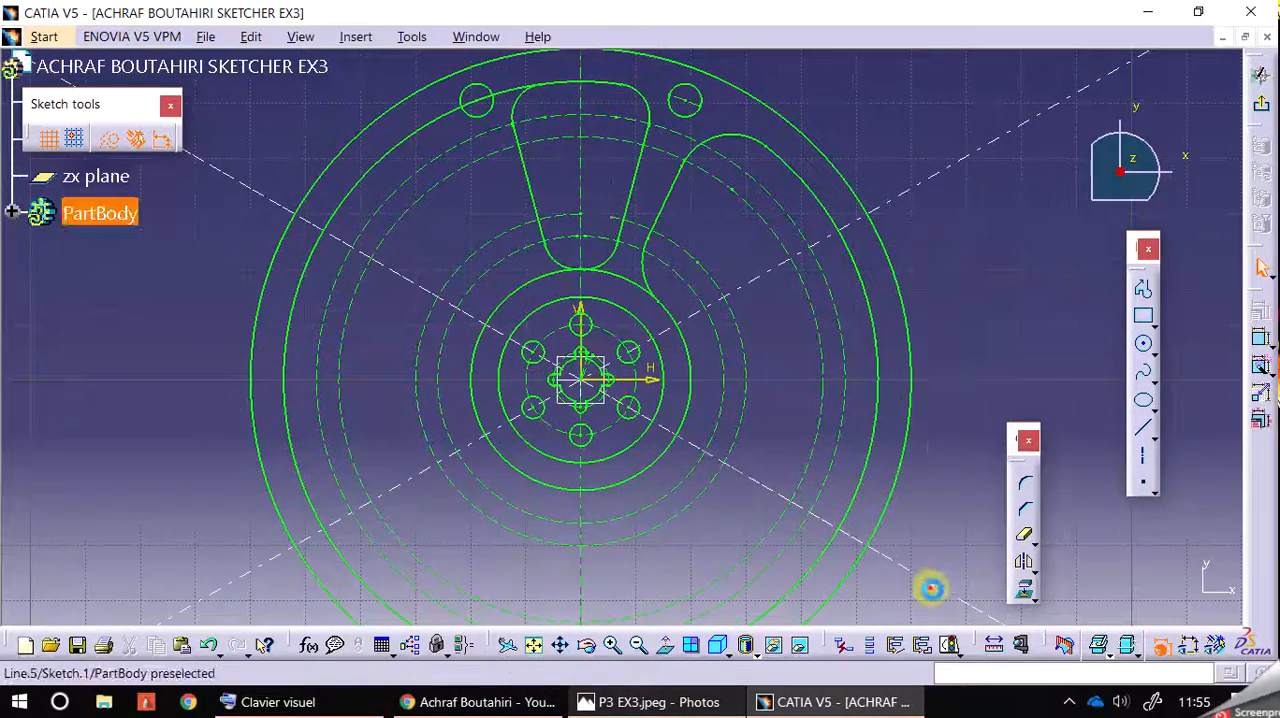
click(995, 510)
key(Delete)
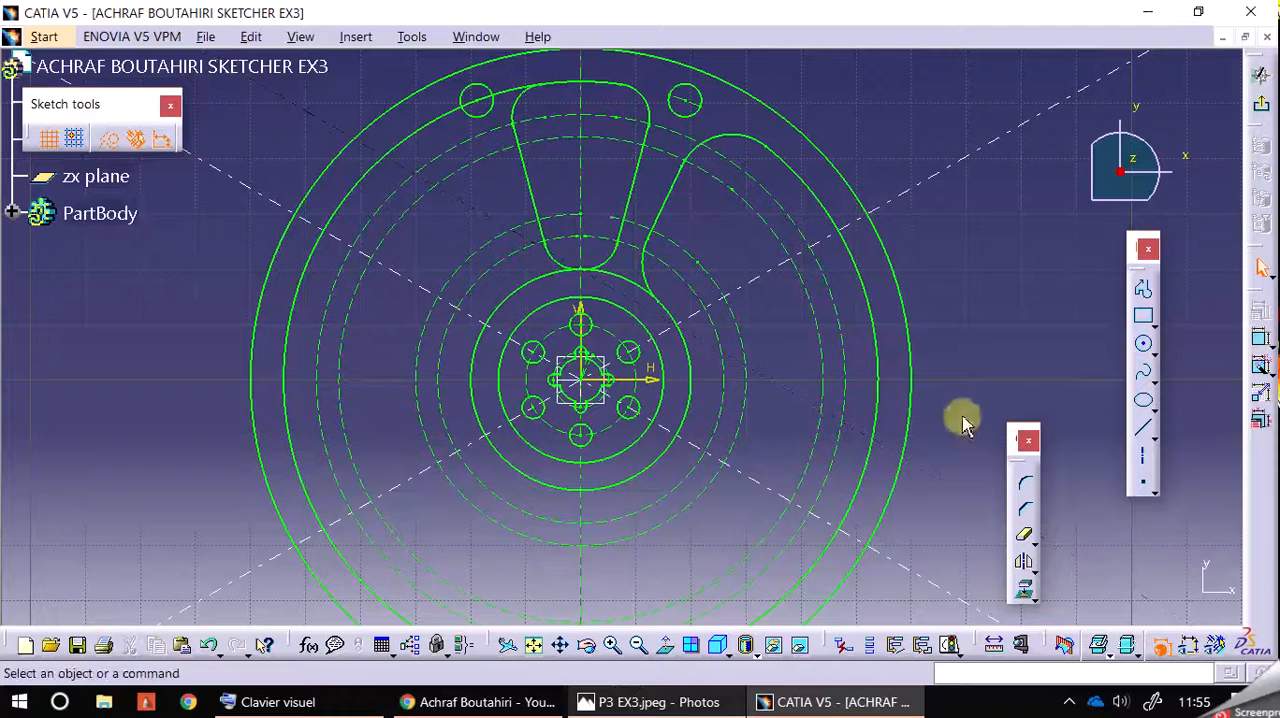
Step: Make the inclined centreline that descends to the right coincident with the sketch origin
click(430, 288)
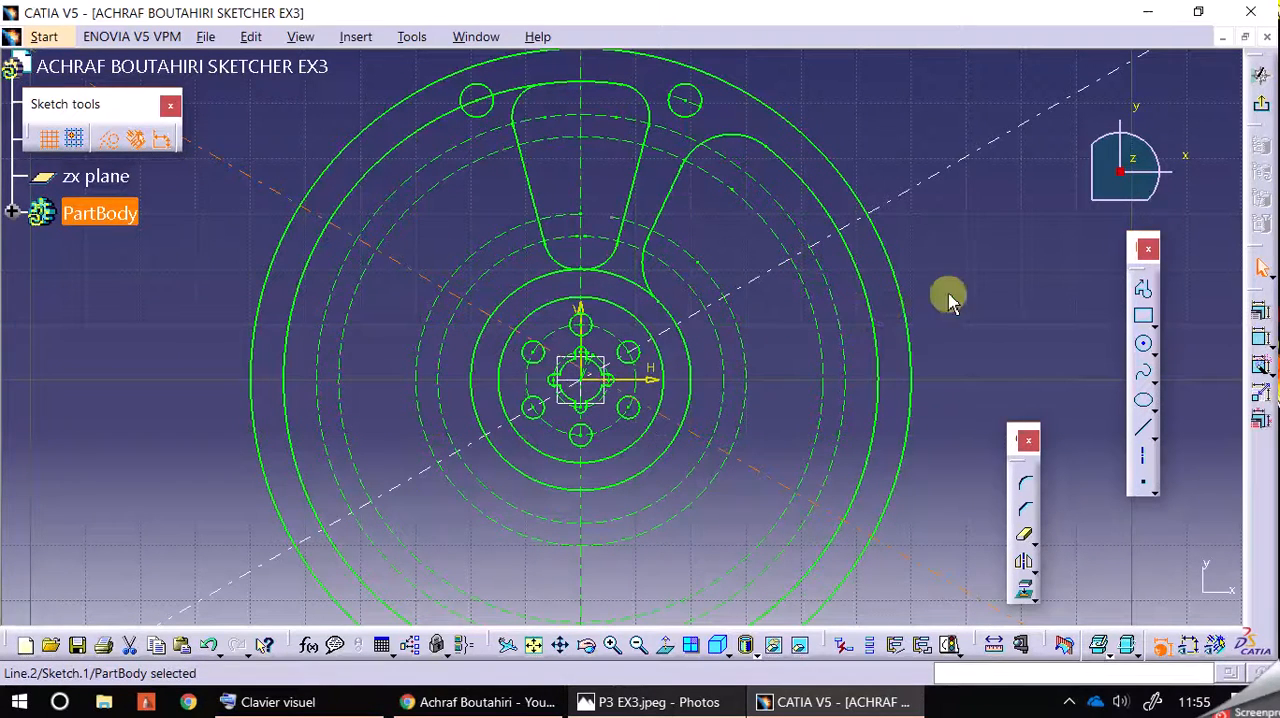
drag(914, 204, 978, 266)
middle_drag(957, 306, 979, 343)
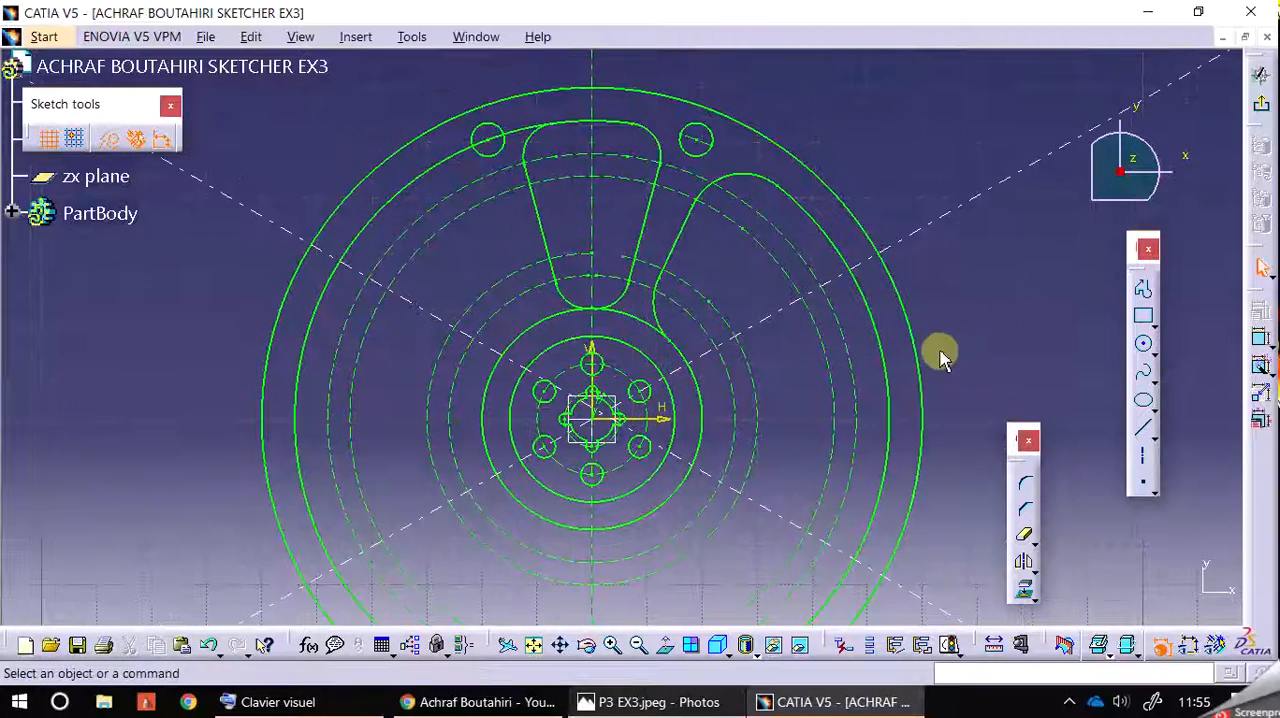
click(720, 482)
click(768, 510)
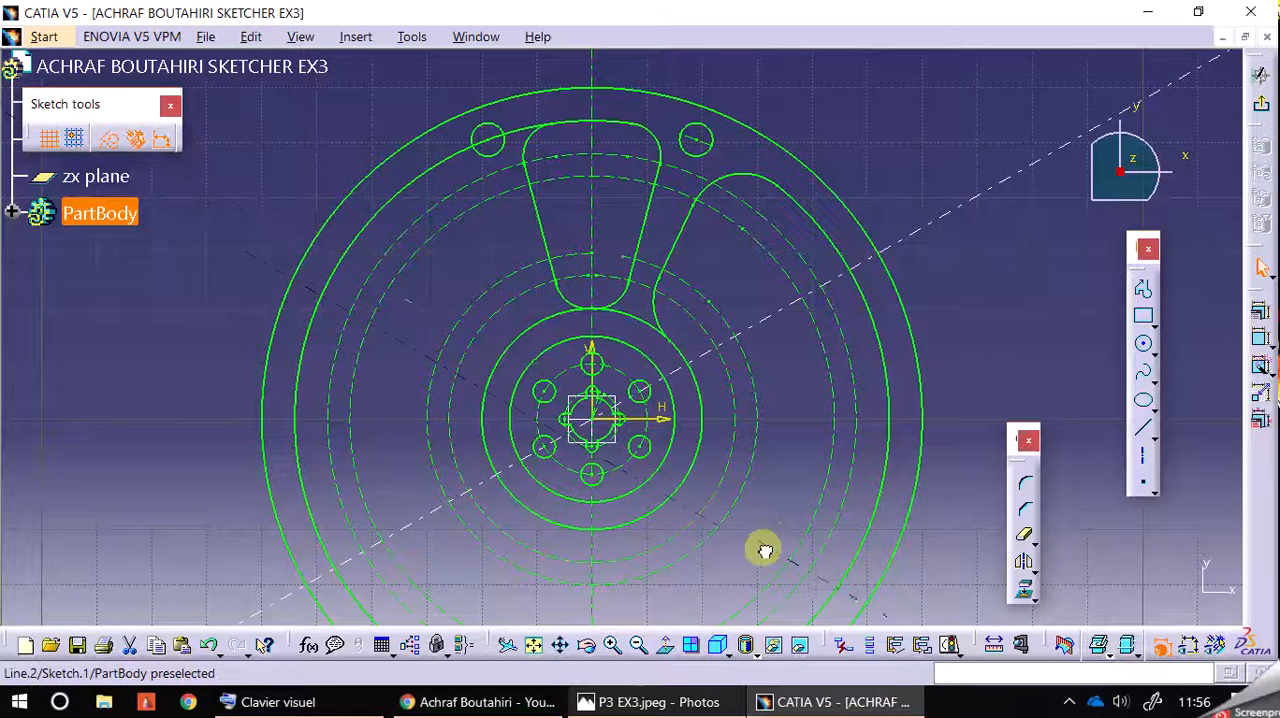
click(770, 560)
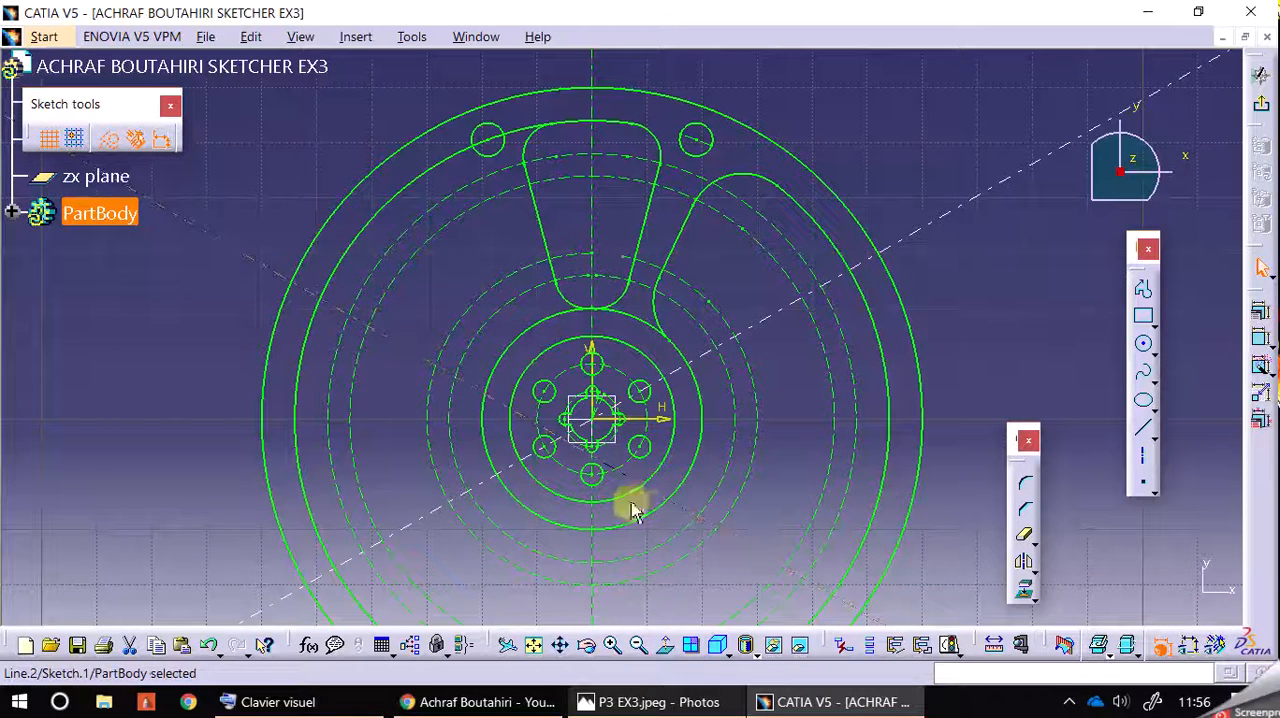
ctrl+click(594, 425)
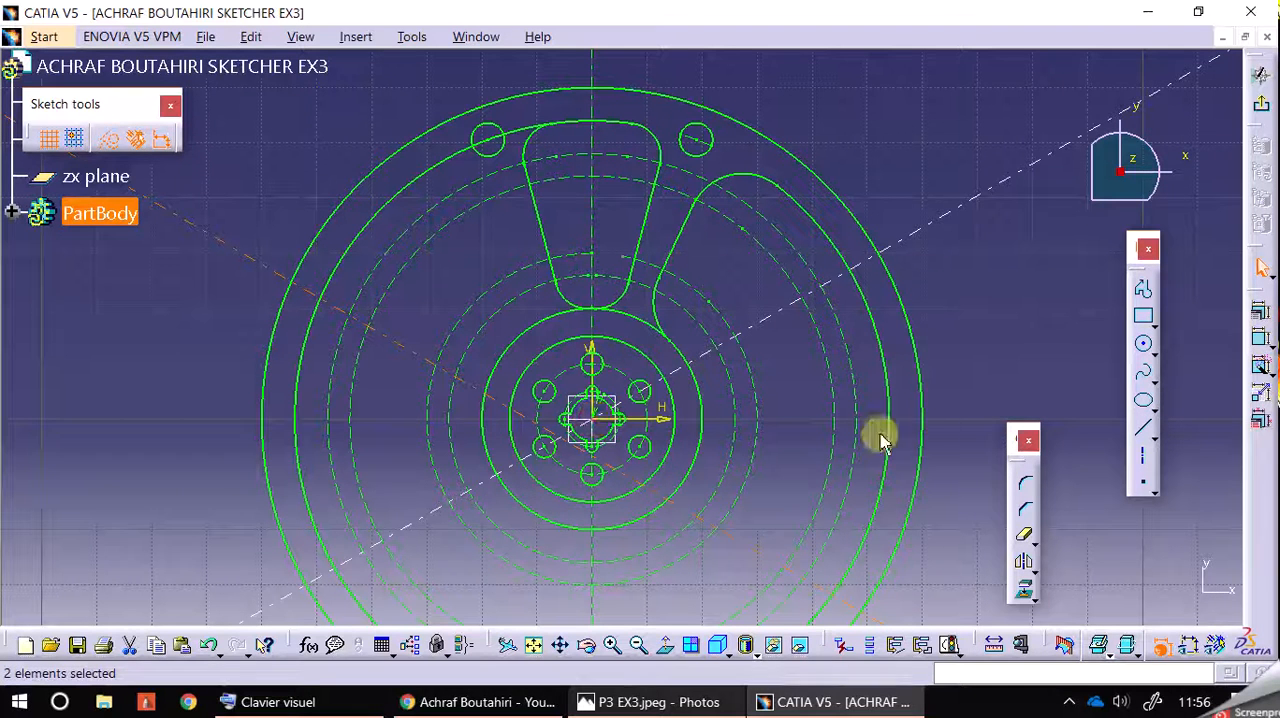
click(1261, 337)
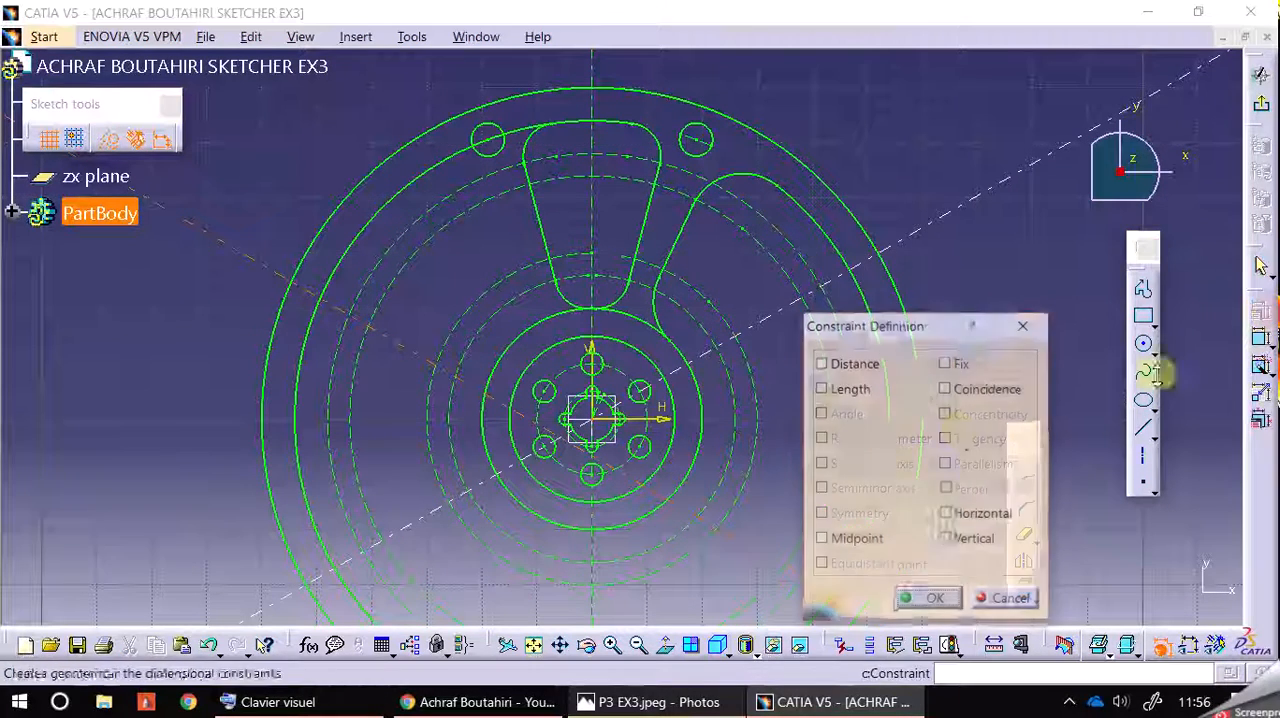
click(945, 388)
click(930, 600)
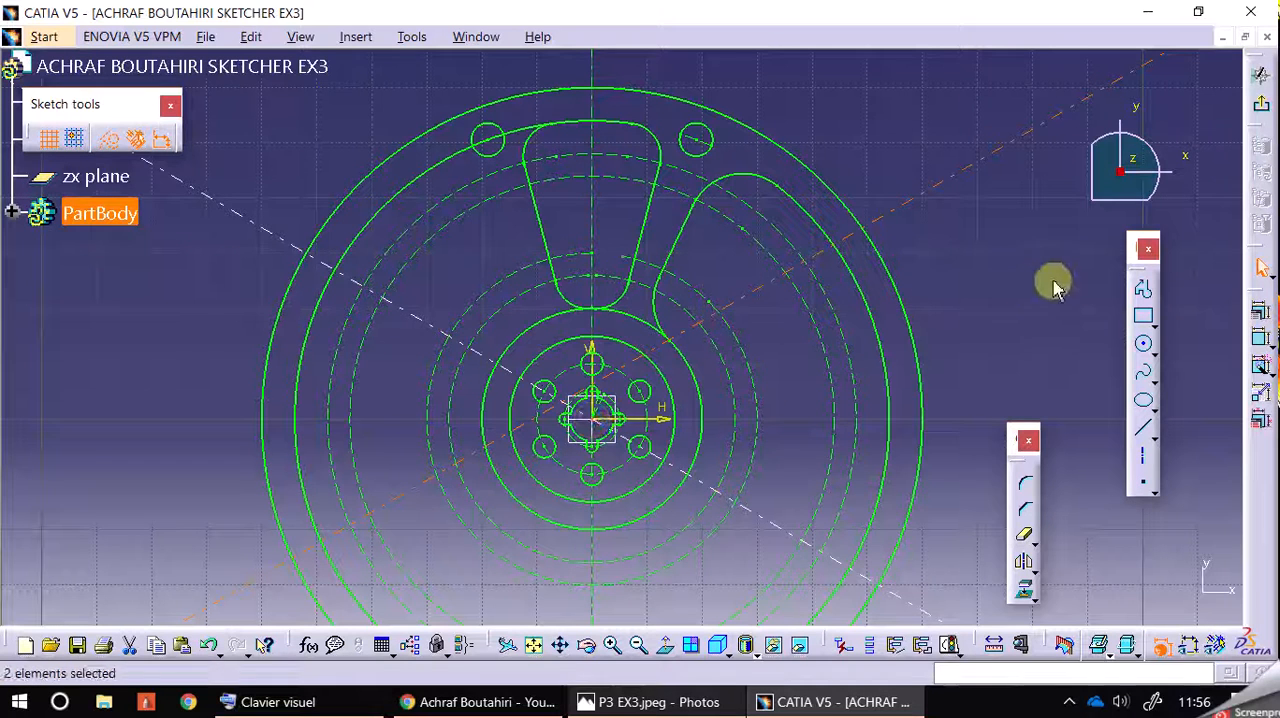
Step: Make the inclined centreline that rises to the right coincident with the sketch origin
click(1259, 313)
click(952, 389)
click(930, 600)
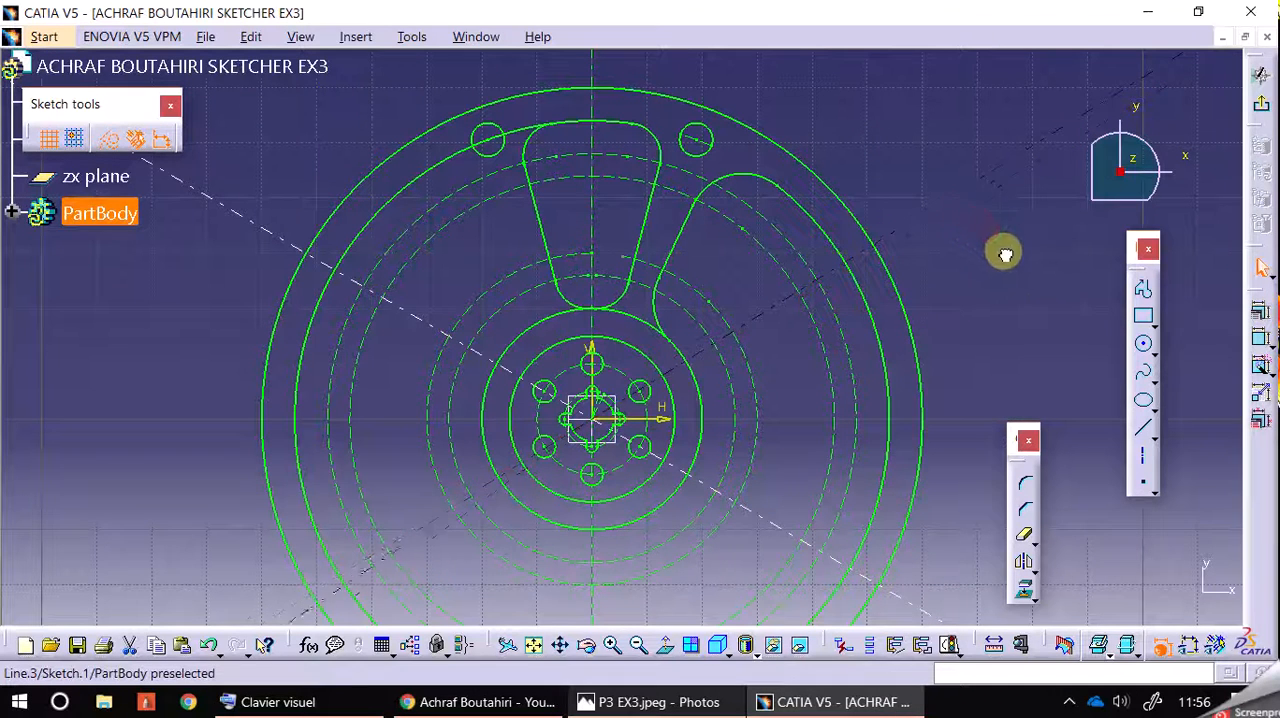
click(968, 246)
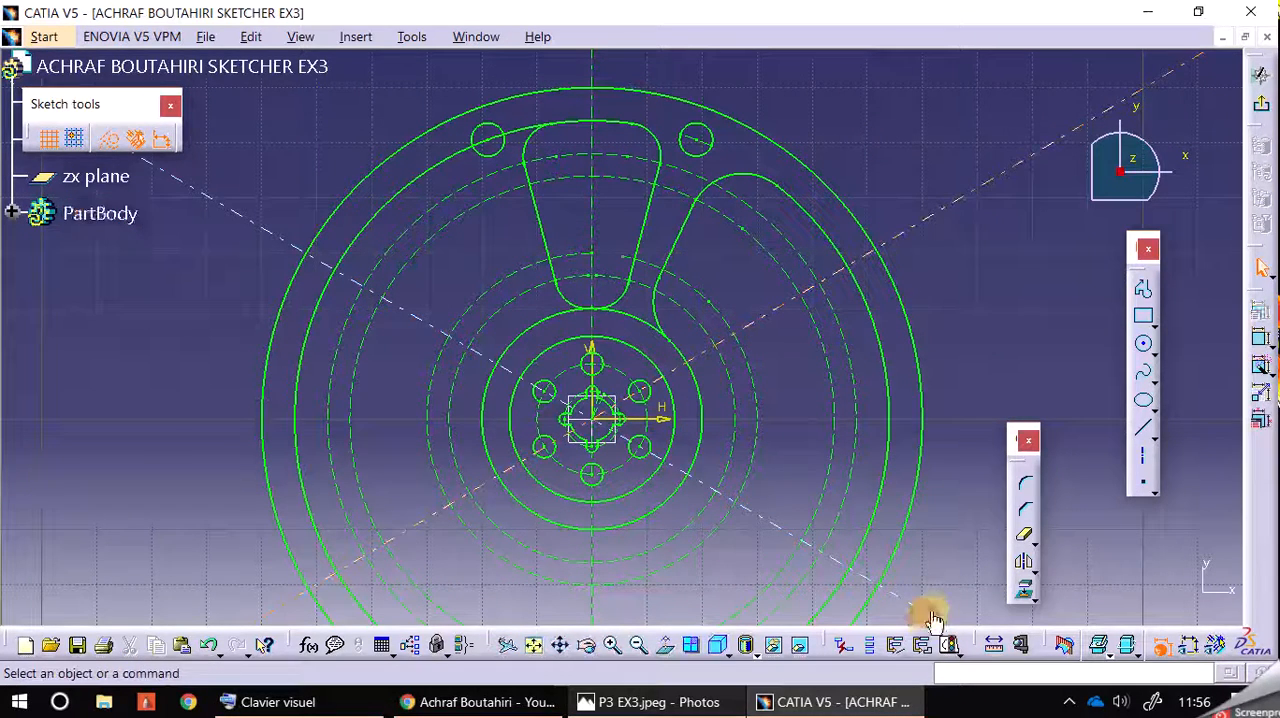
click(1037, 255)
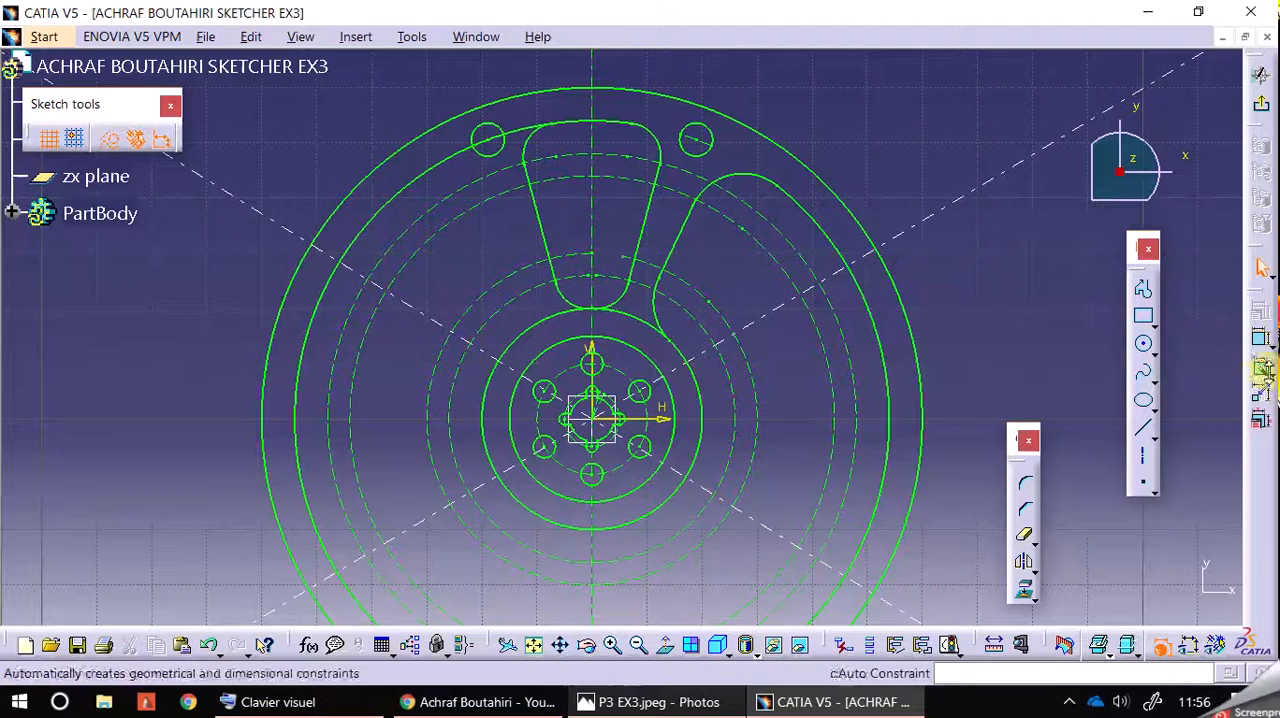
Step: Dimension the angle between the vertical axis and the inclined centreline rising to the right
click(1259, 337)
click(607, 93)
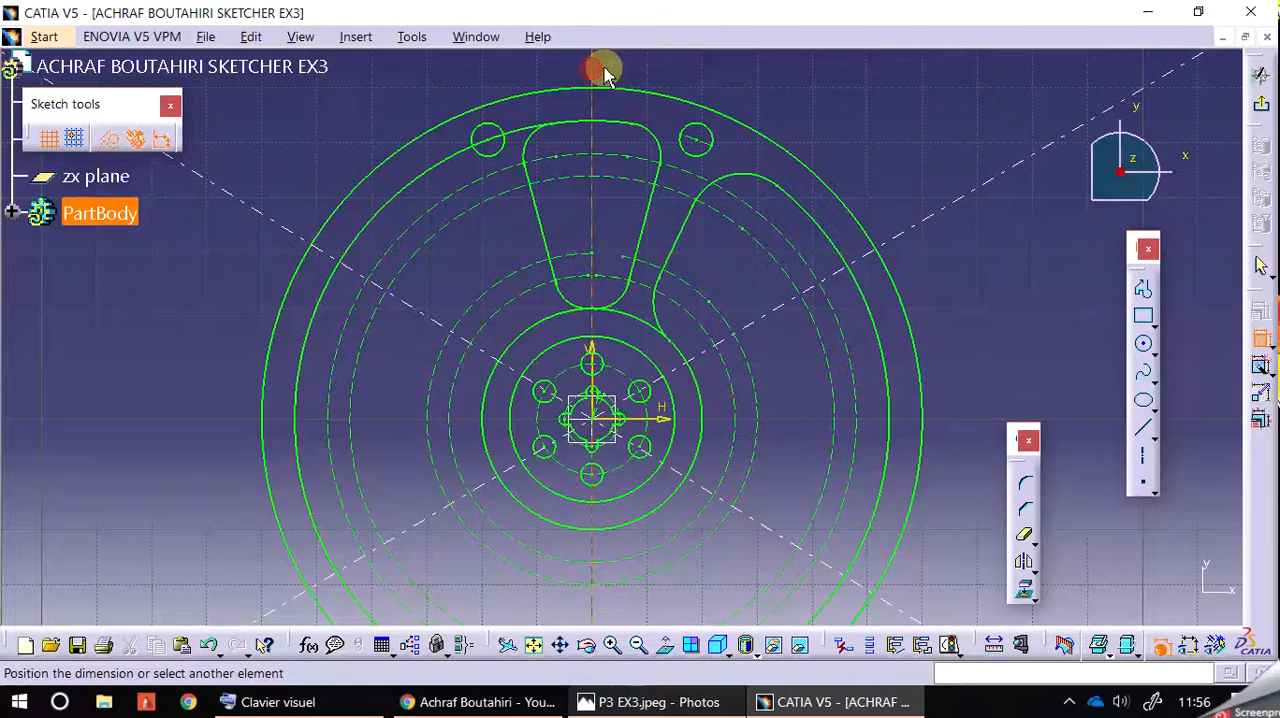
click(941, 213)
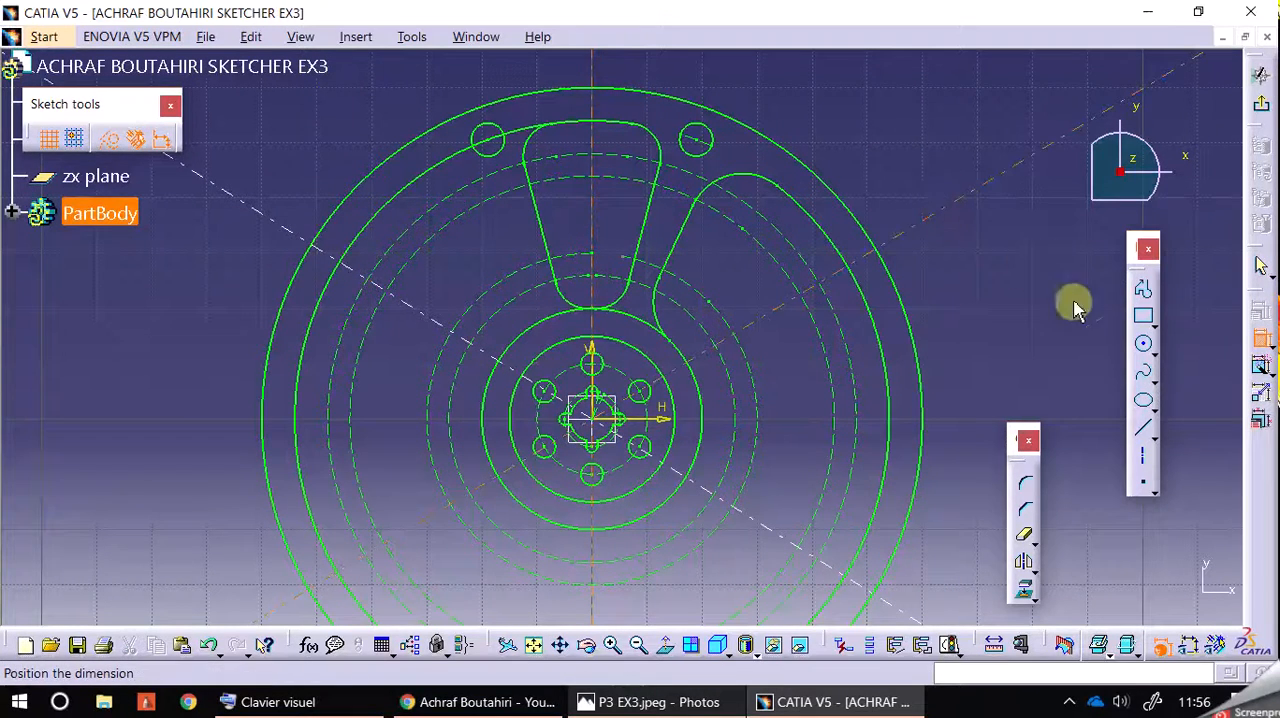
click(938, 138)
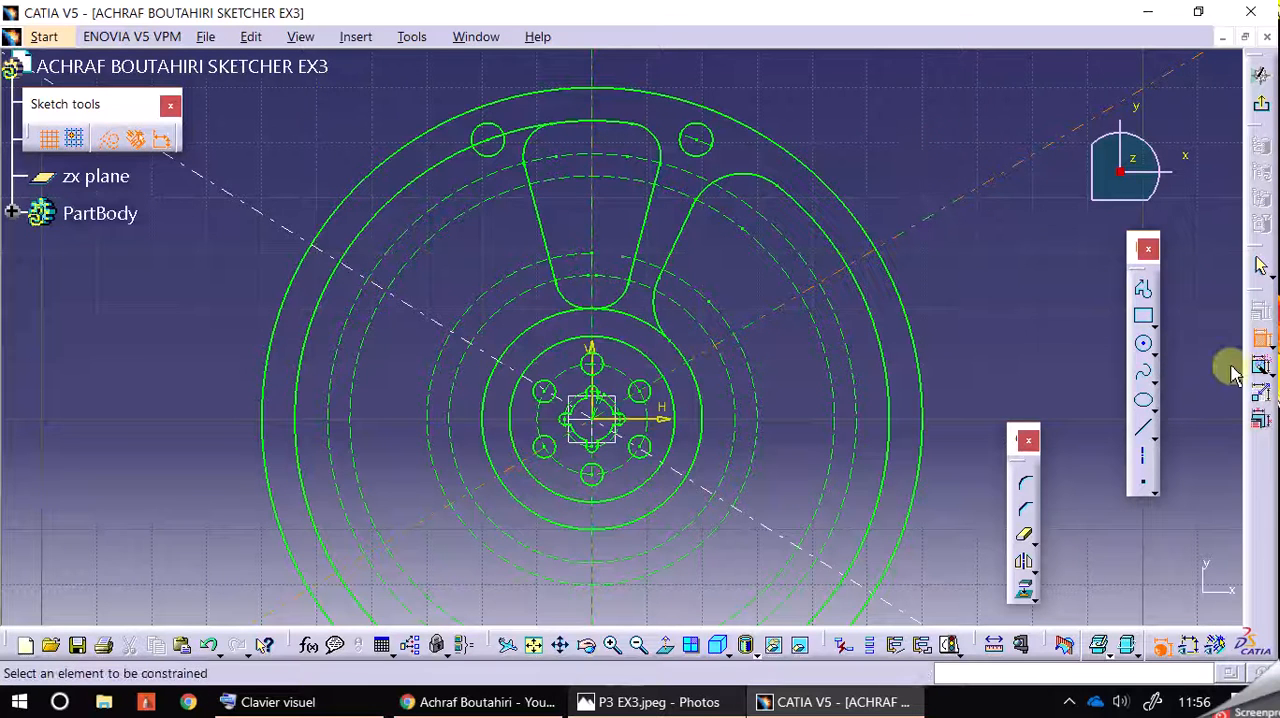
click(932, 175)
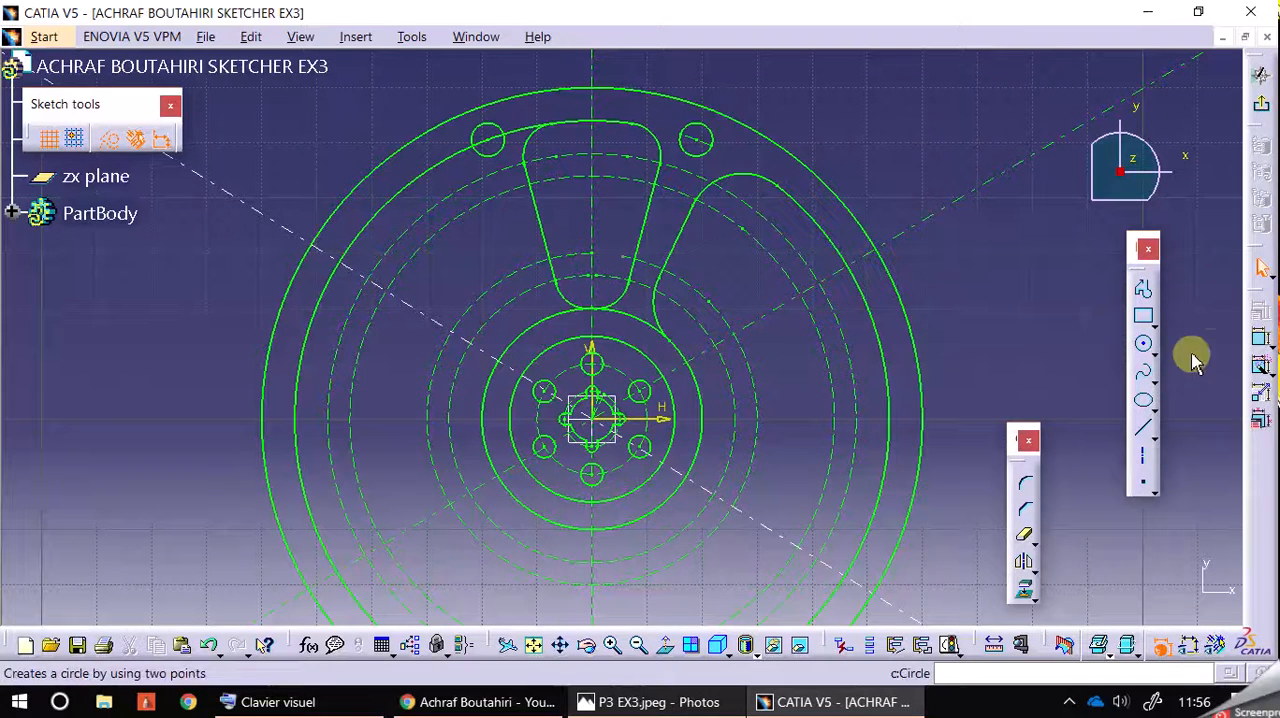
Step: Place the angle dimension between the rising inclined centreline and the vertical axis a second time
click(1261, 340)
click(988, 182)
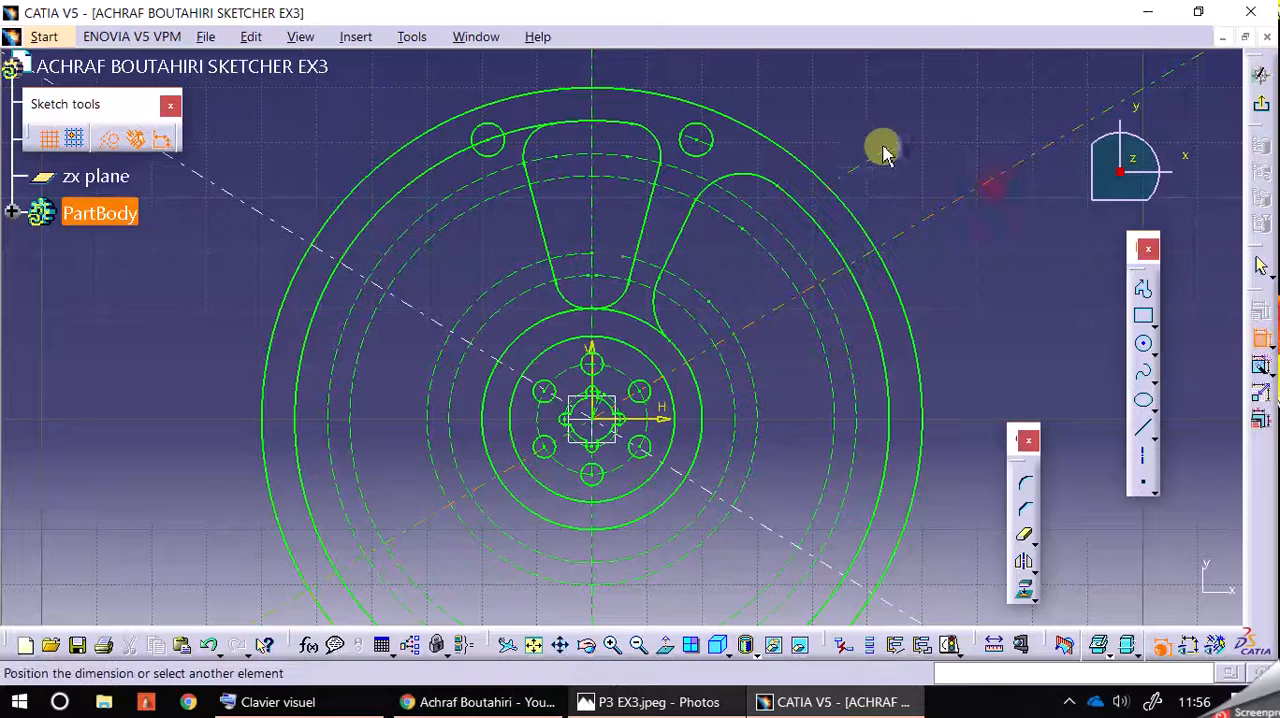
click(594, 76)
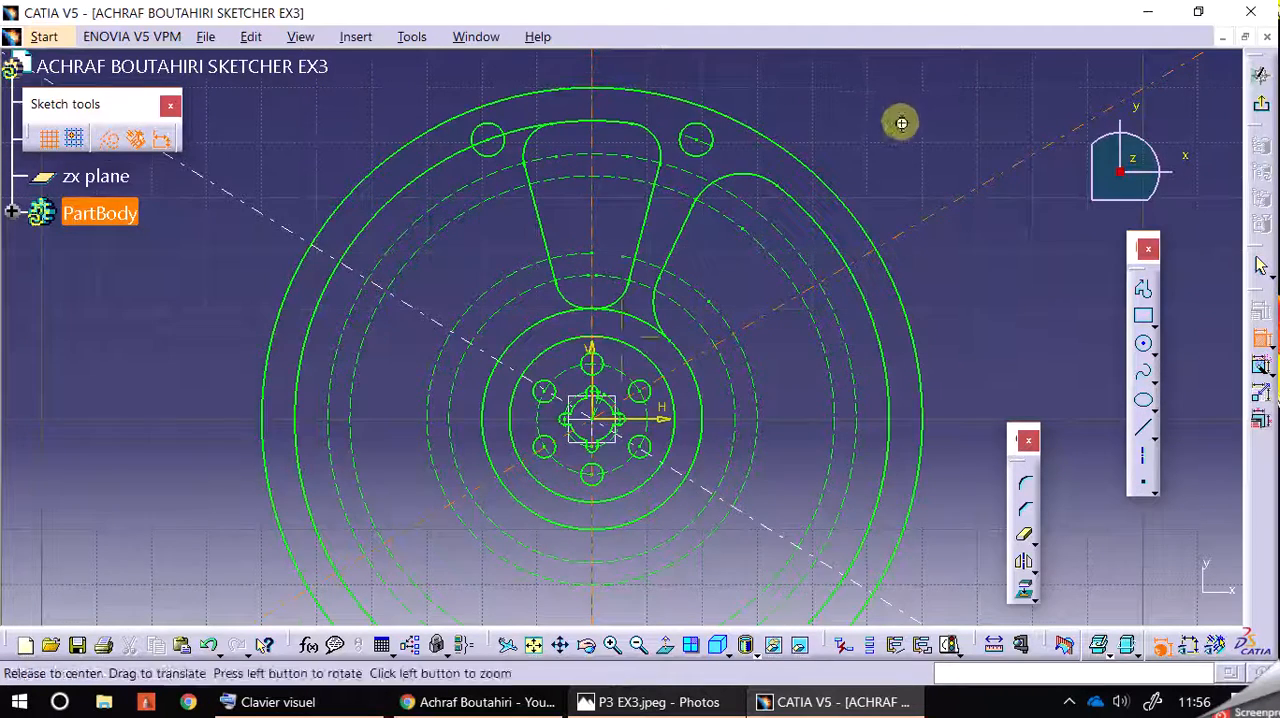
middle_drag(901, 122, 900, 301)
click(928, 245)
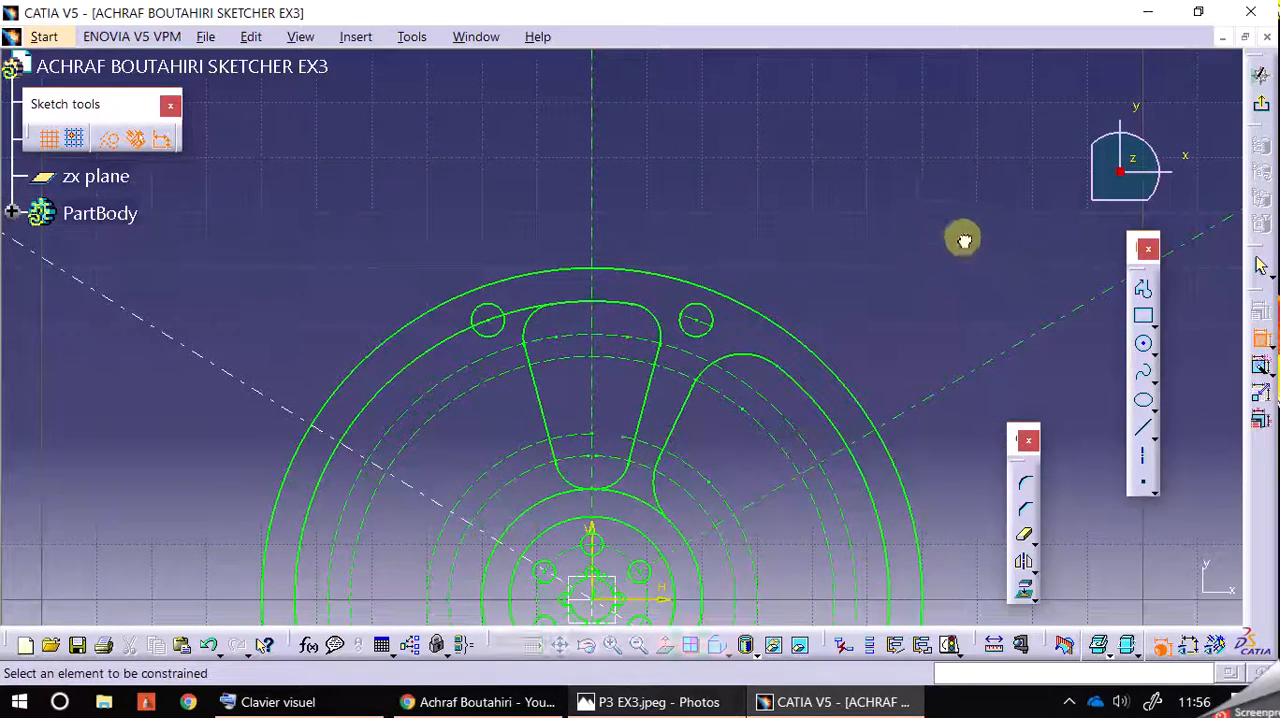
Step: Try to constrain the rising inclined centreline on its own, and undo the dimensions added to it
click(1053, 335)
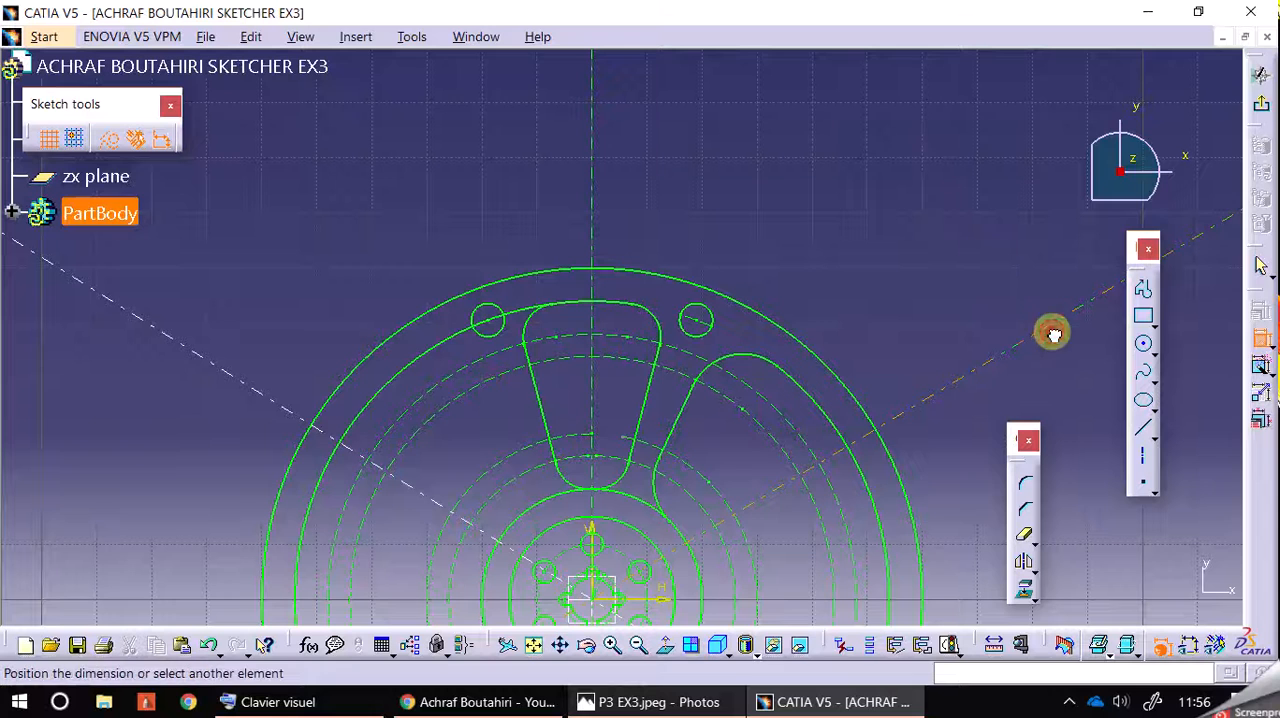
click(1012, 262)
click(1260, 342)
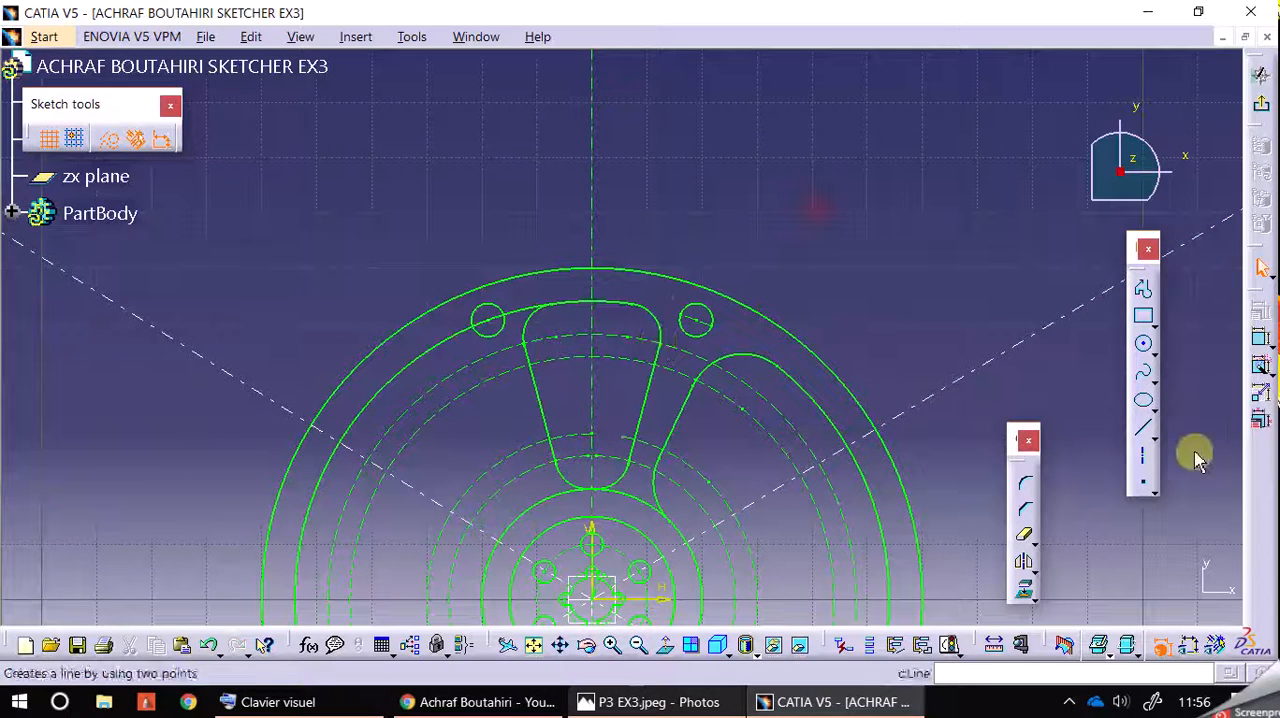
Step: Dimension the angle between the vertical axis and the inclined centreline rising to the right, and set it to 60°
click(1257, 343)
click(594, 256)
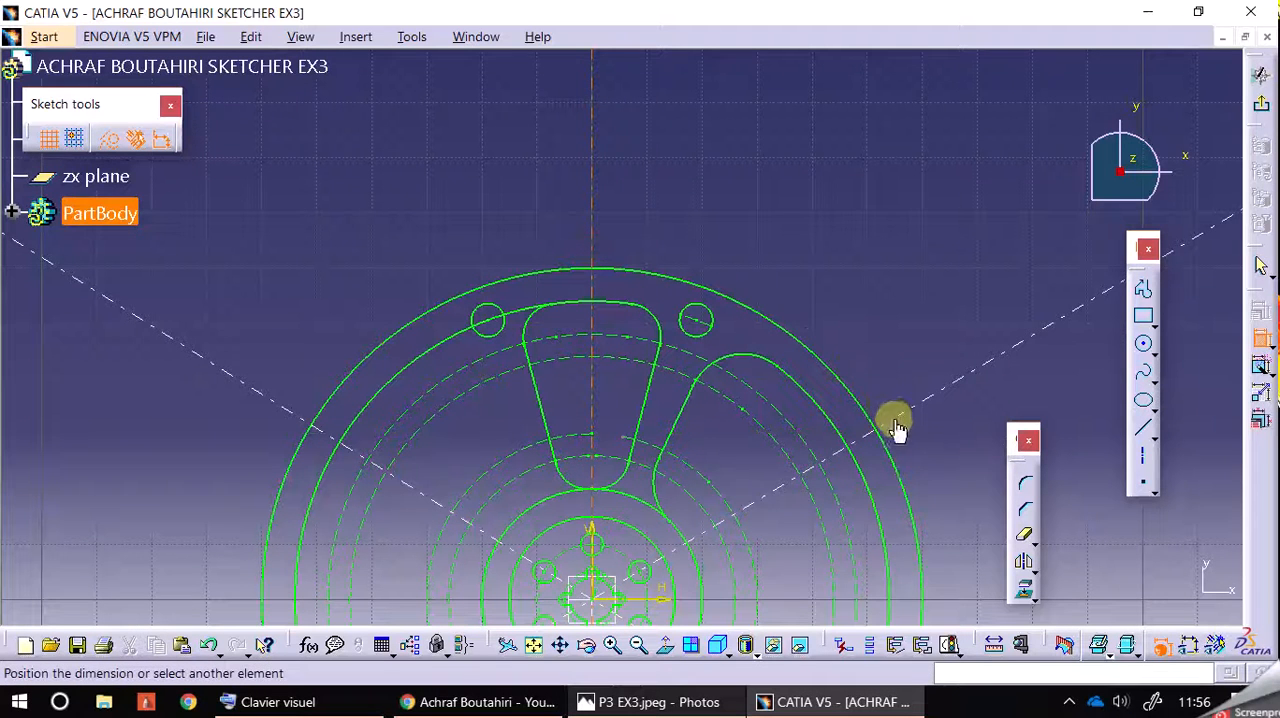
key(Escape)
text(c:Corner)
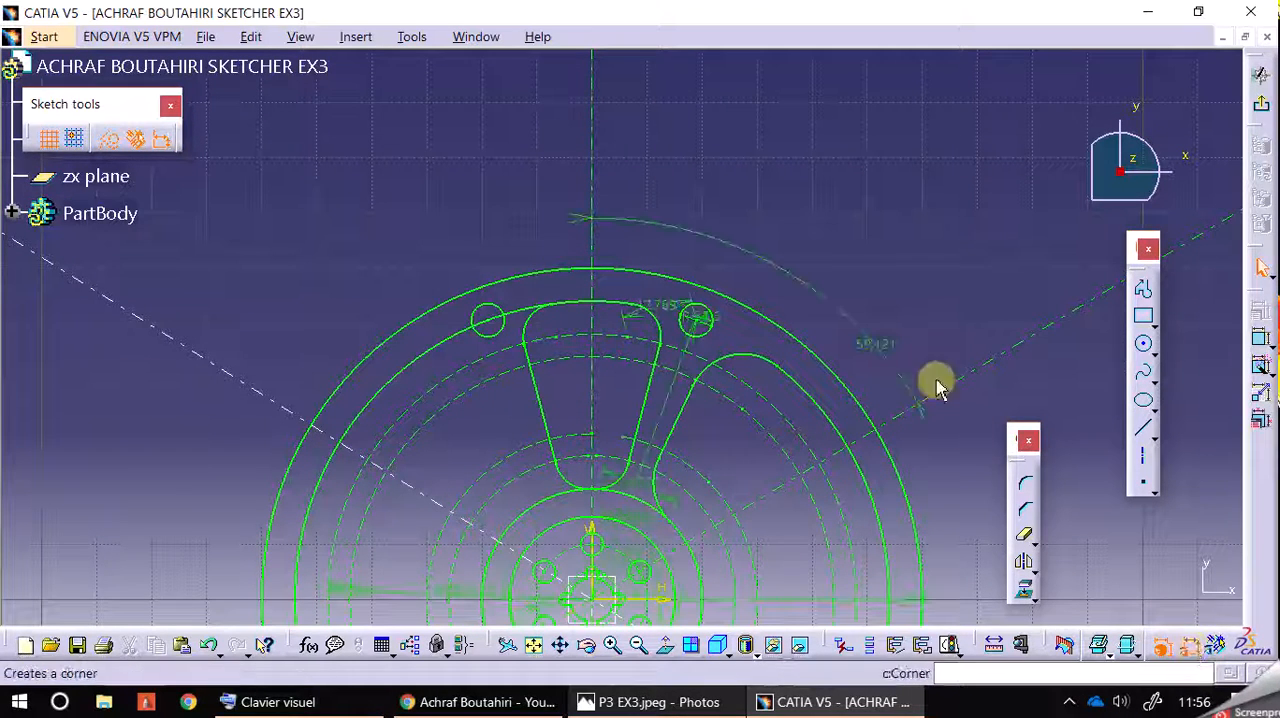
double_click(877, 347)
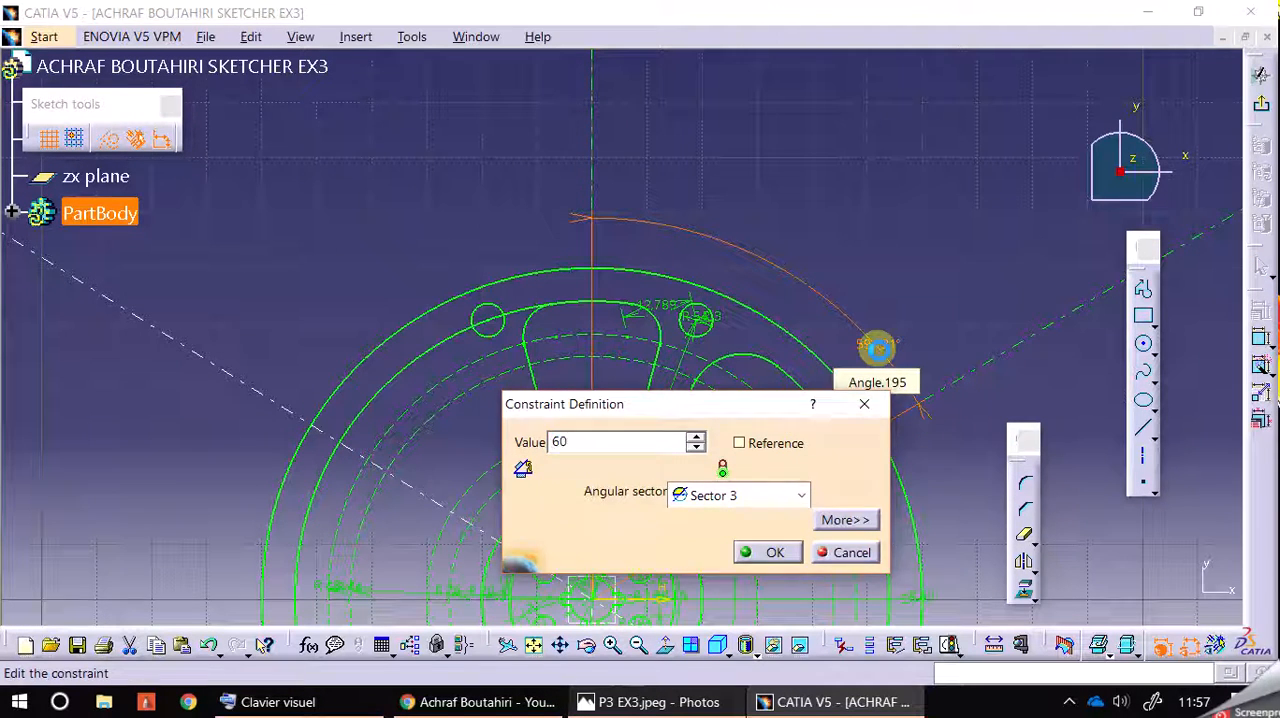
text(60)
key(Return)
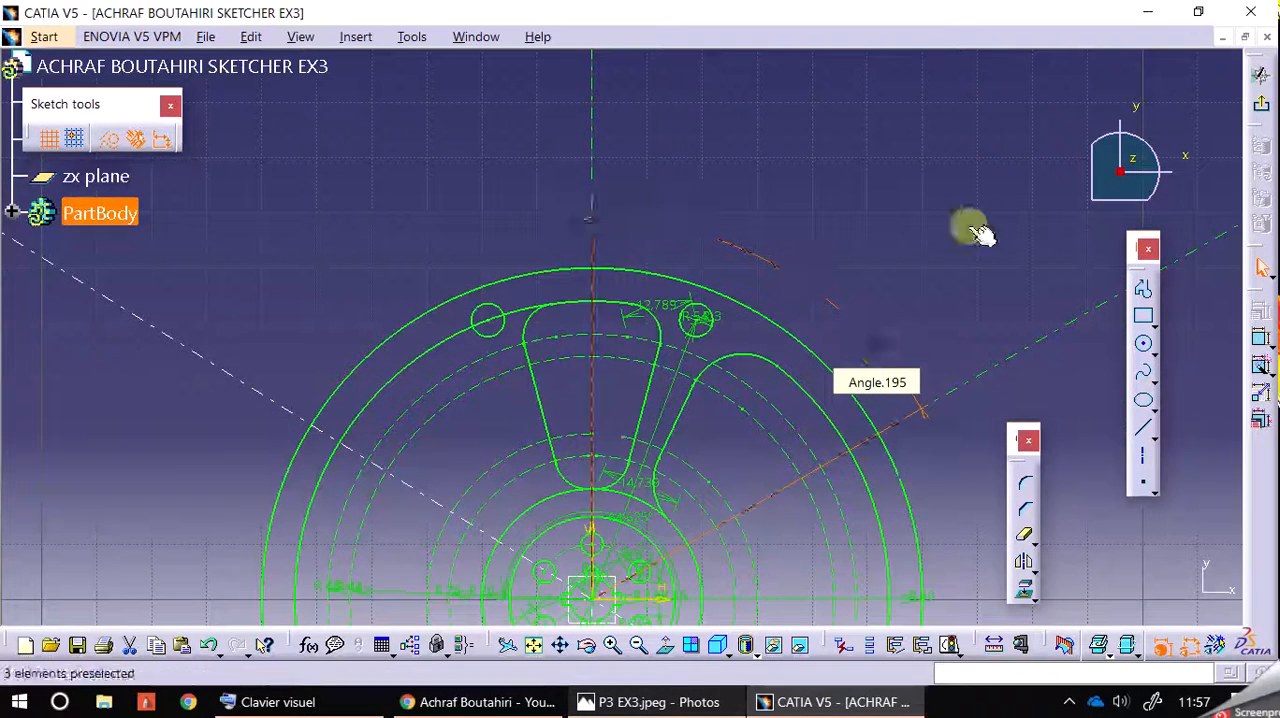
Step: Dimension the angle between the vertical axis and the inclined centreline rising to the left at 60°, and hide the dimensional constraints
click(1271, 346)
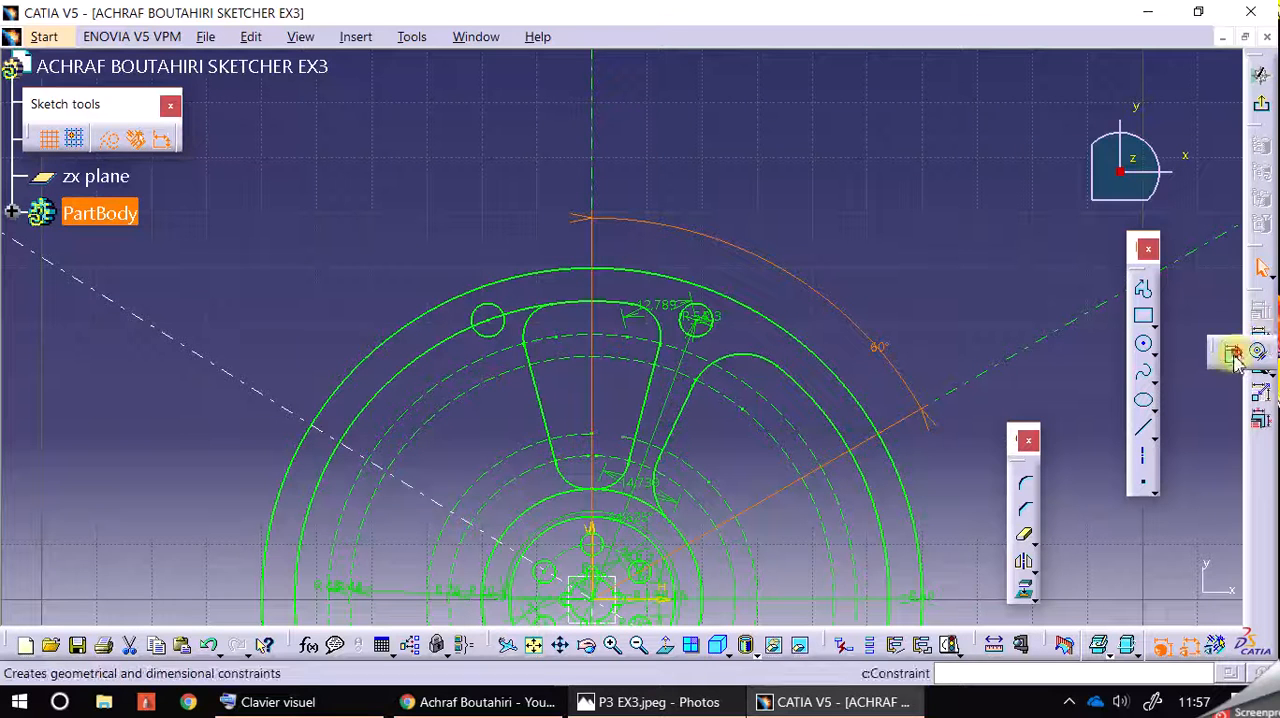
click(1233, 352)
click(590, 166)
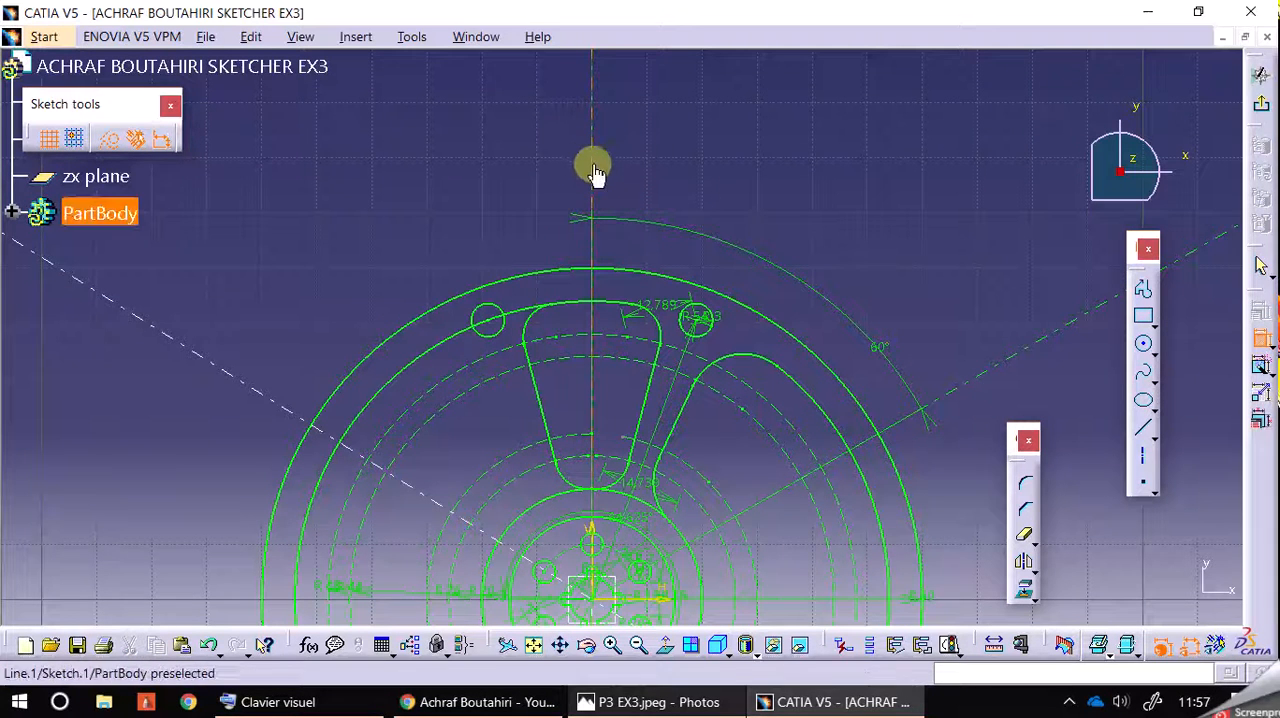
click(255, 392)
click(371, 289)
double_click(370, 280)
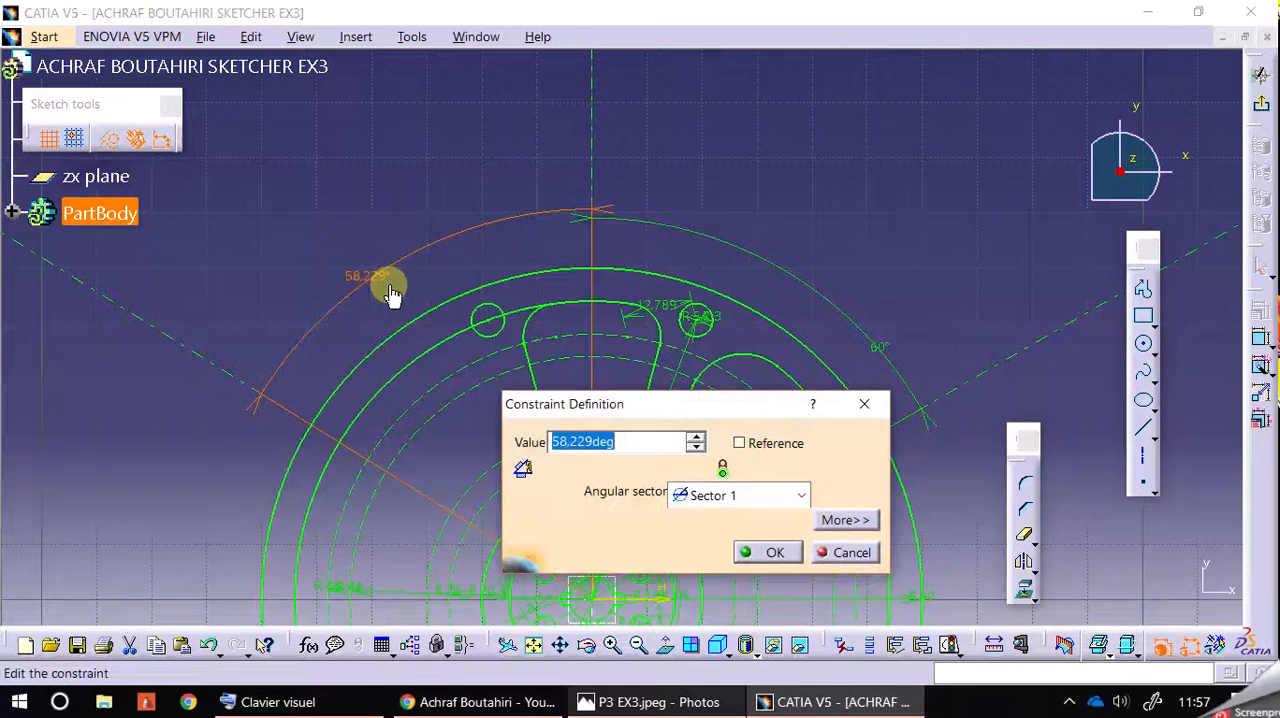
text(60)
click(389, 287)
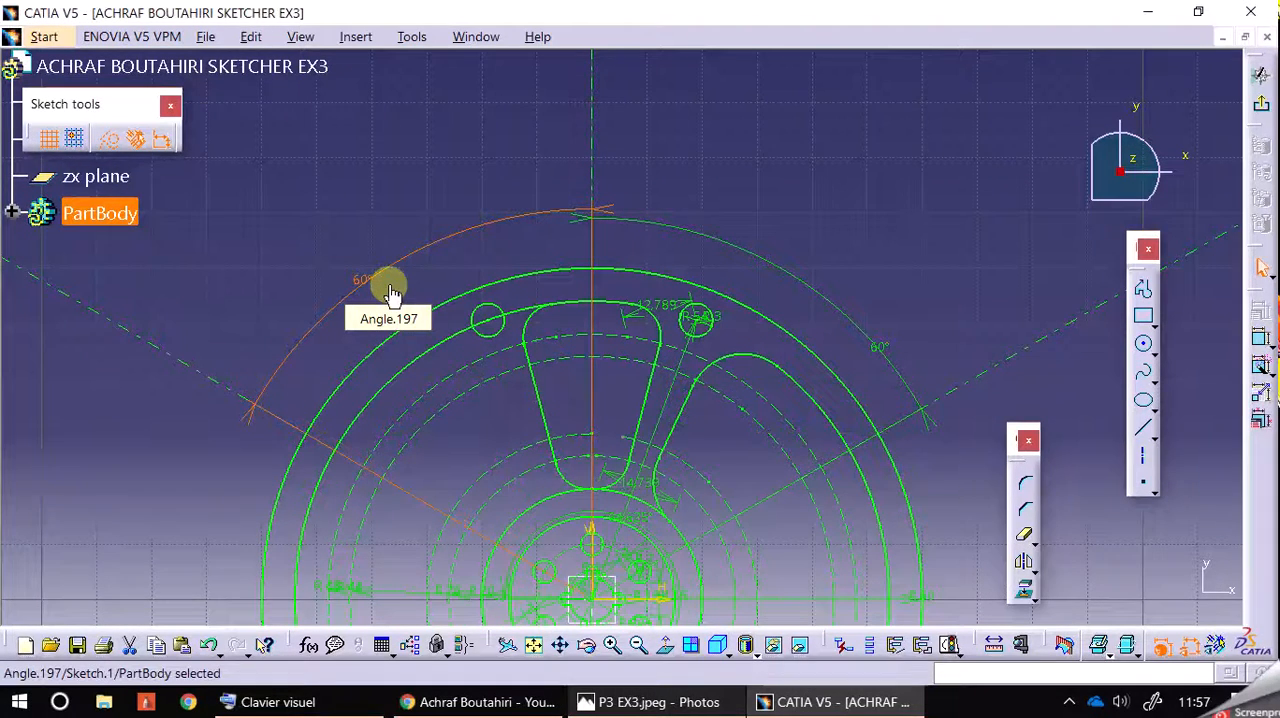
click(1186, 645)
Step: Mirror the wide opening's upper corner arc, slanted side line and inner corner arc about the inclined centreline rising to the right
mouse_move(931, 289)
middle_down()
mouse_move(880, 143)
mouse_move(903, 120)
middle_up()
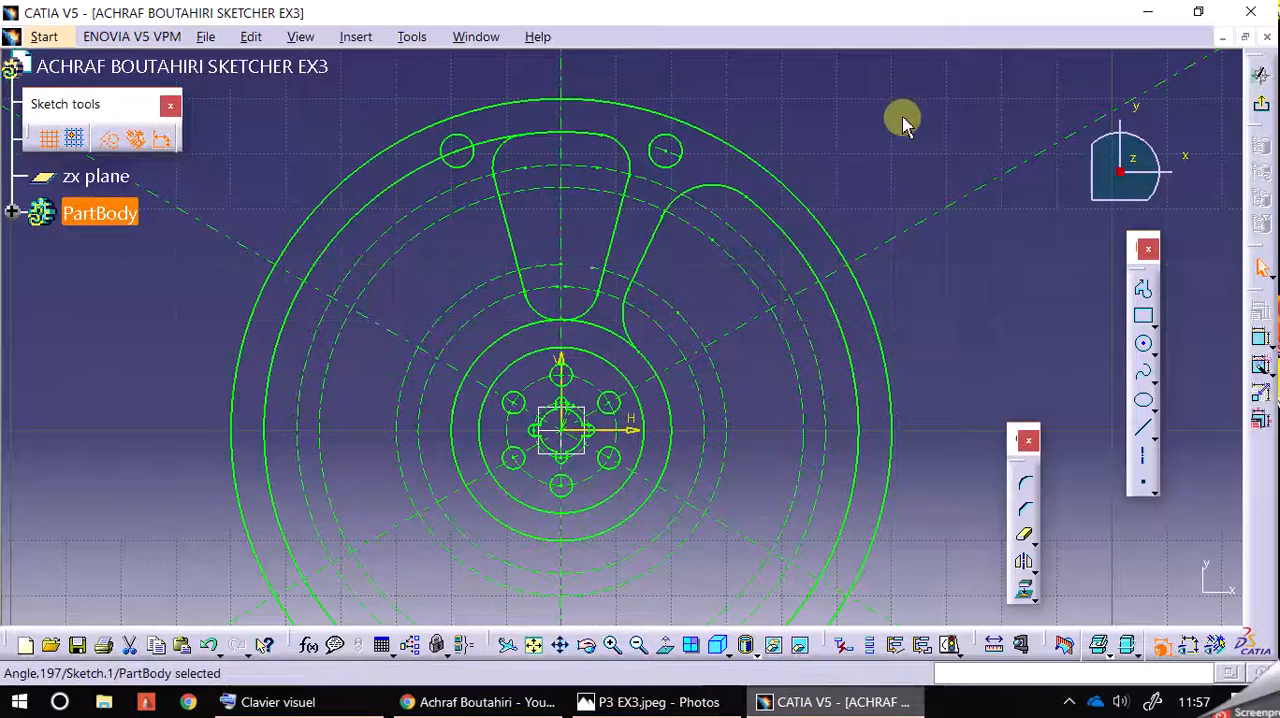
click(1015, 274)
click(718, 205)
ctrl+click(650, 252)
ctrl+click(625, 327)
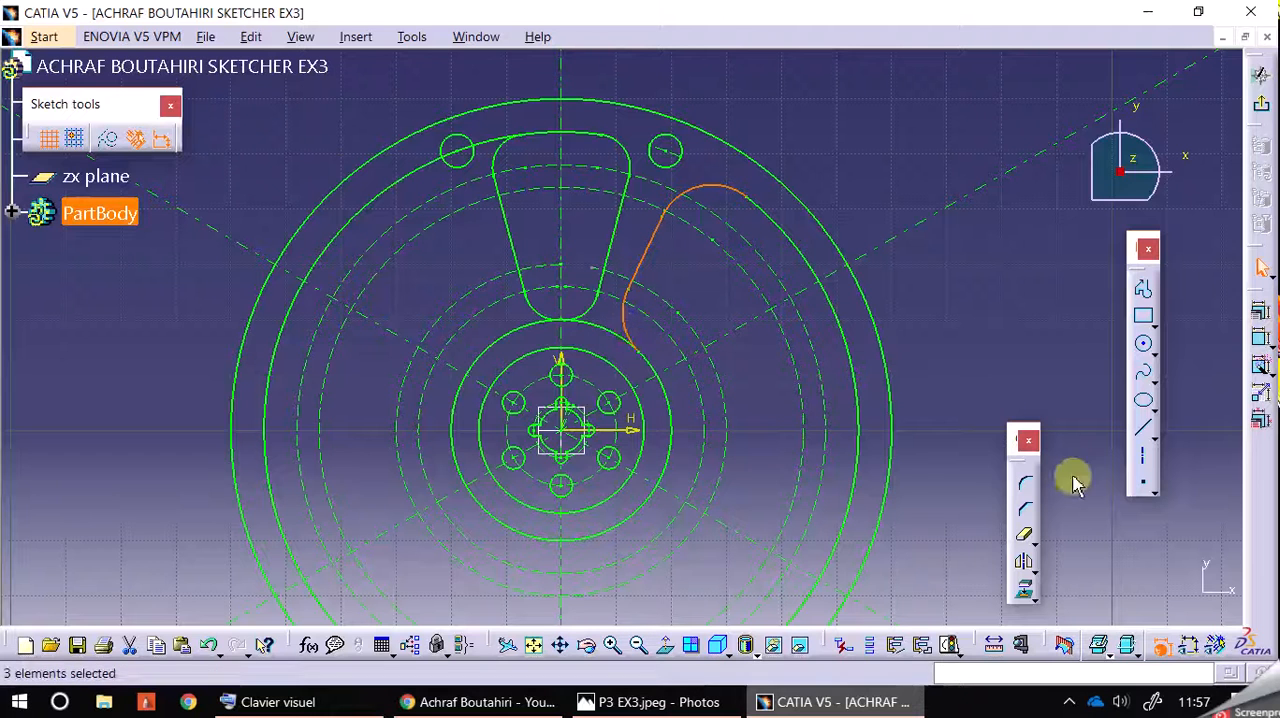
click(1022, 562)
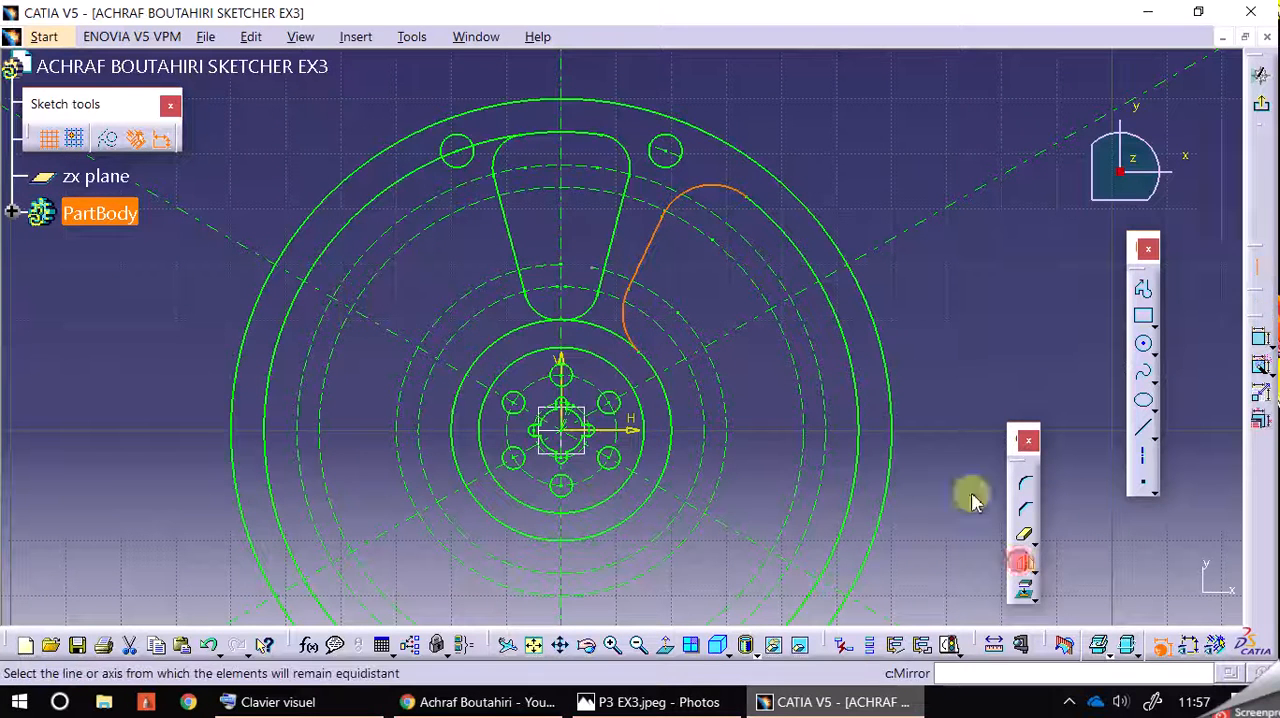
click(910, 238)
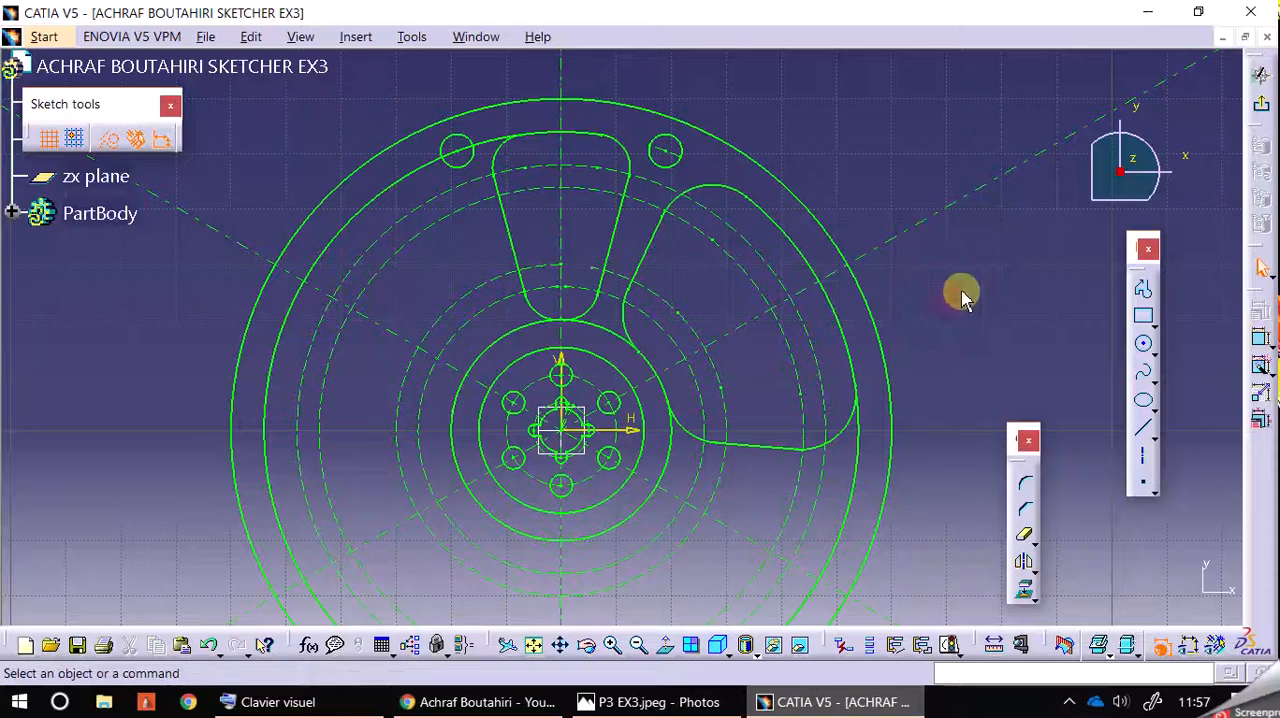
Step: Compare the mirrored wide opening with the P3 EX3 drawing and return to the sketch
click(650, 702)
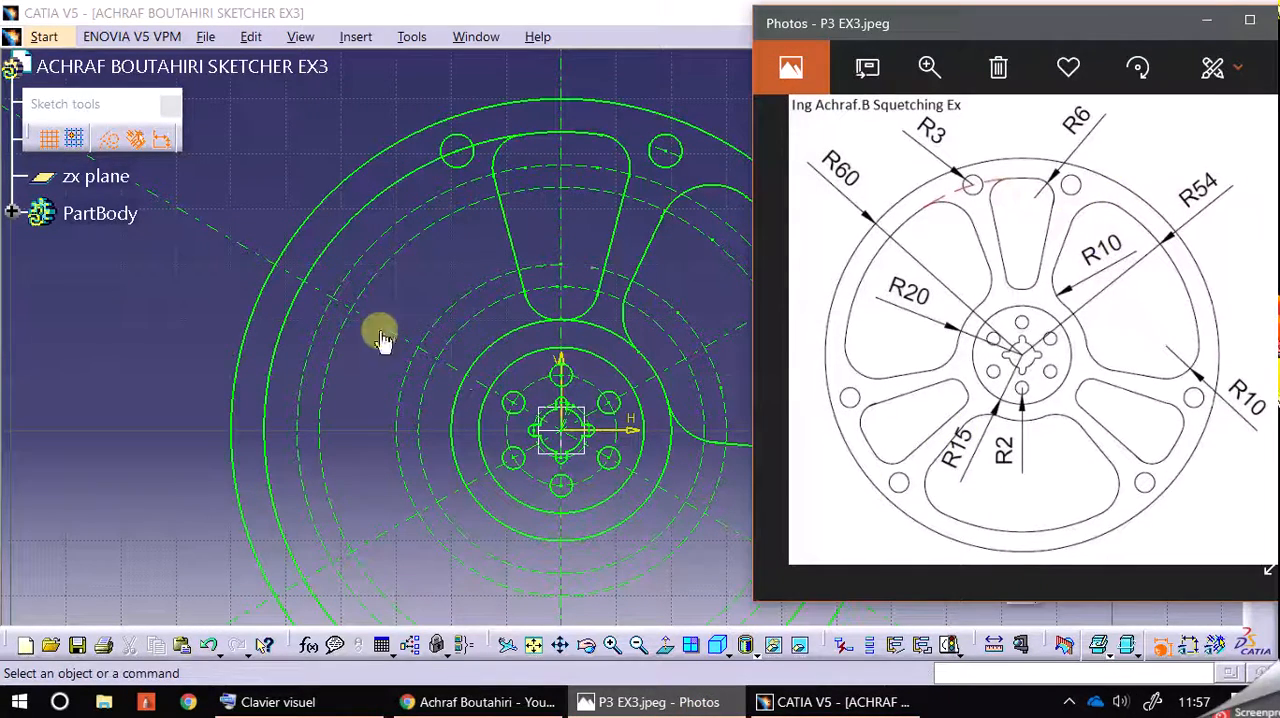
click(112, 410)
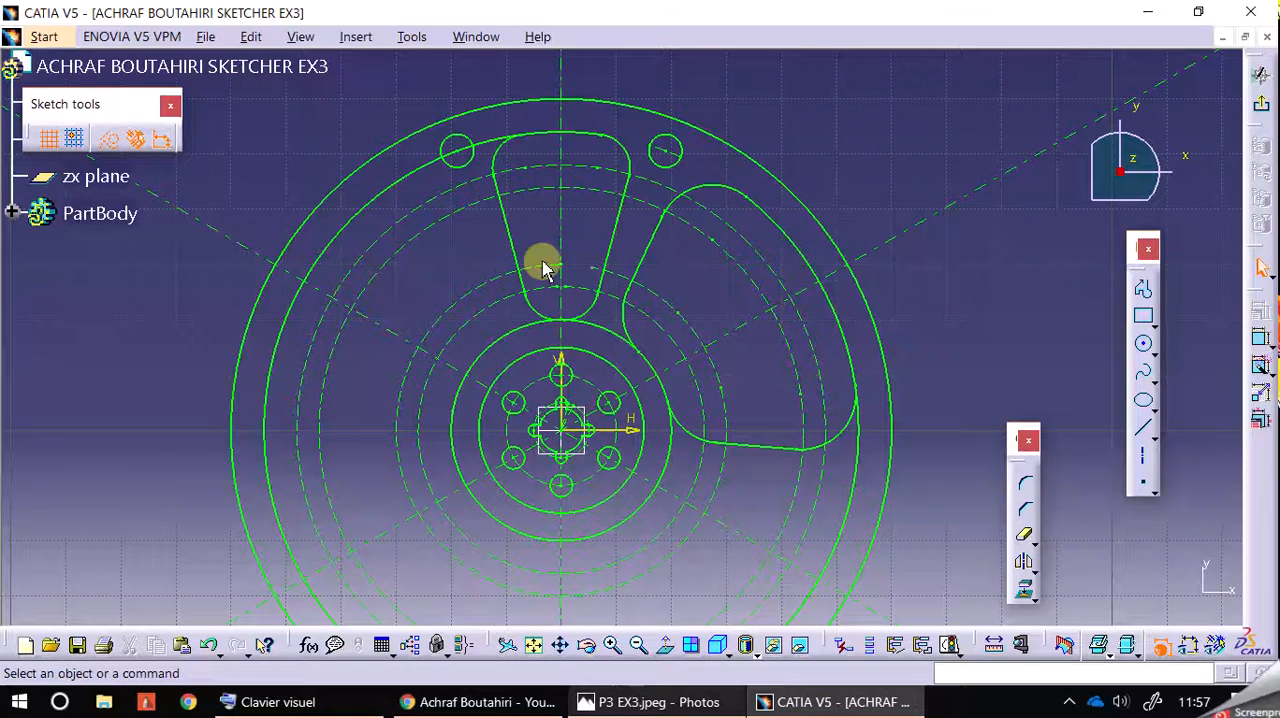
click(700, 194)
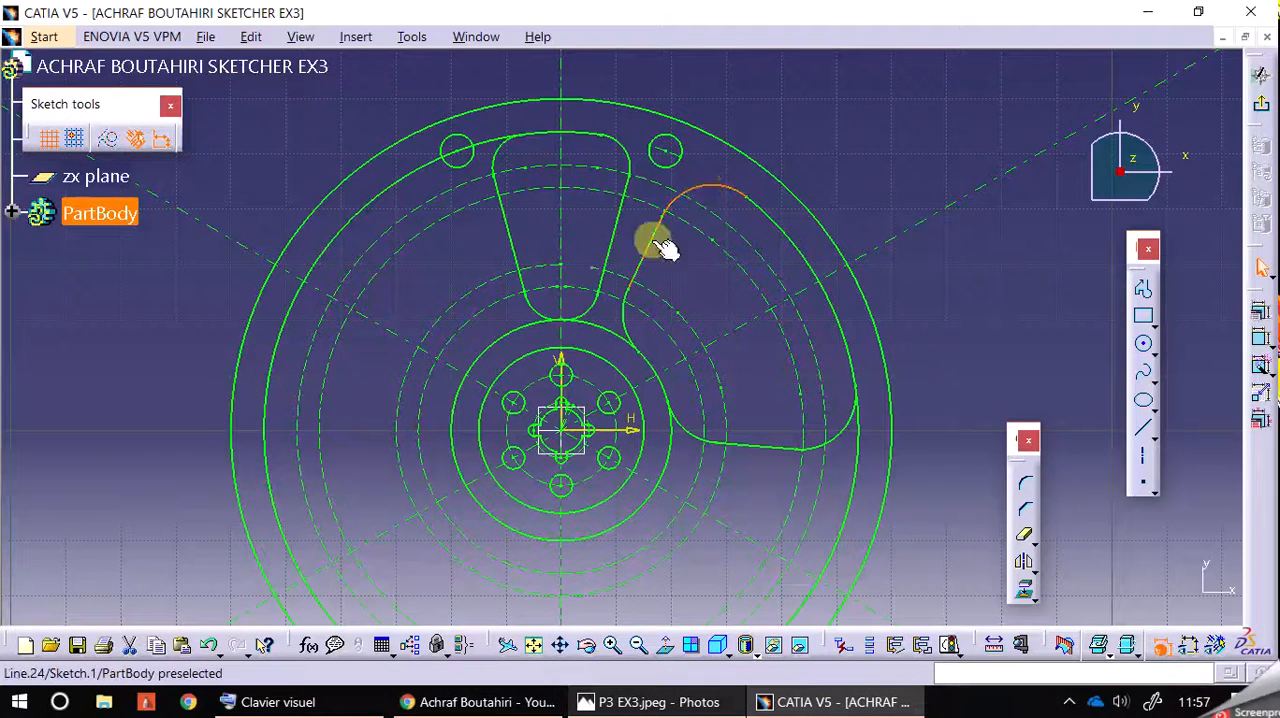
click(625, 705)
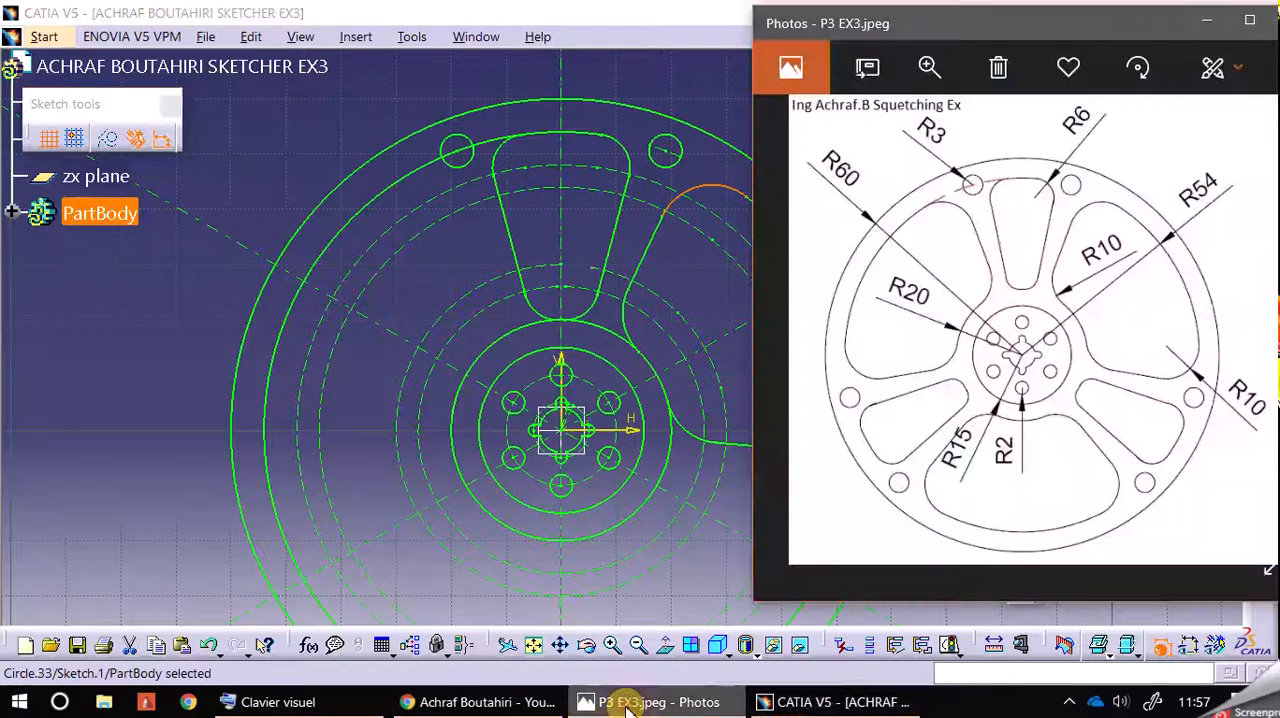
click(108, 562)
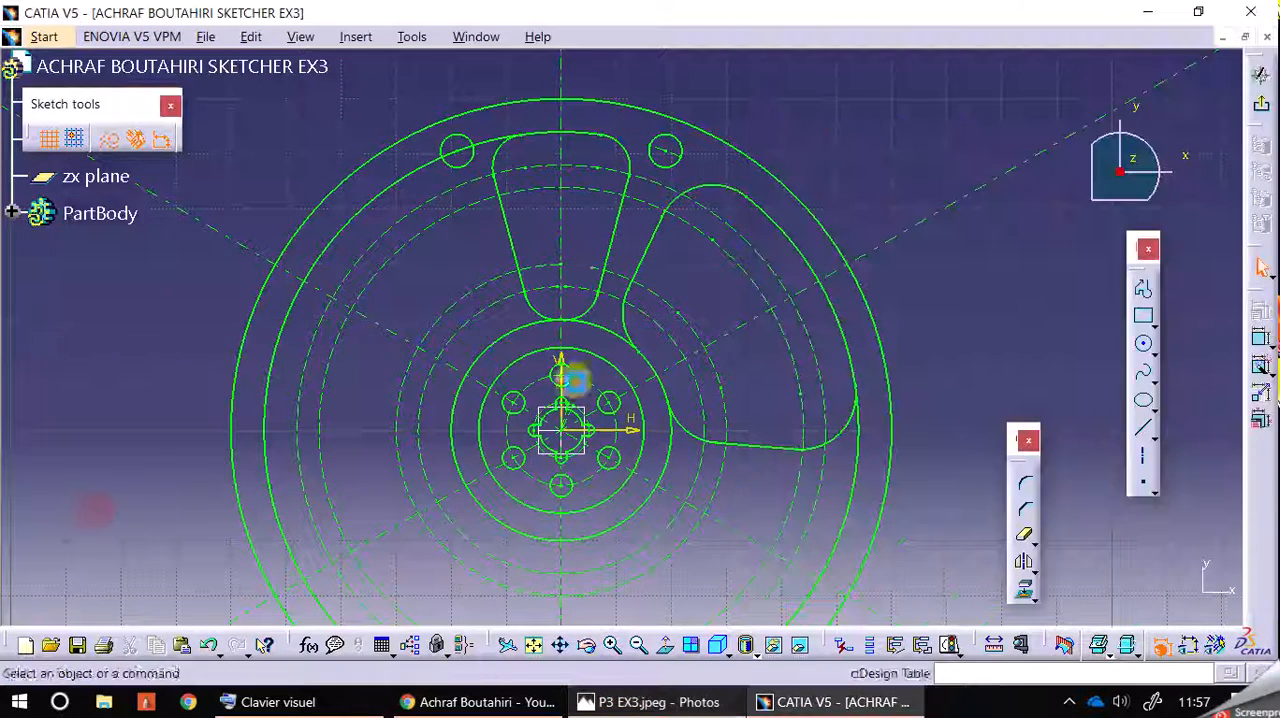
Step: Select the four corner arcs and two slanted side lines of the wide opening
click(706, 195)
ctrl+click(640, 268)
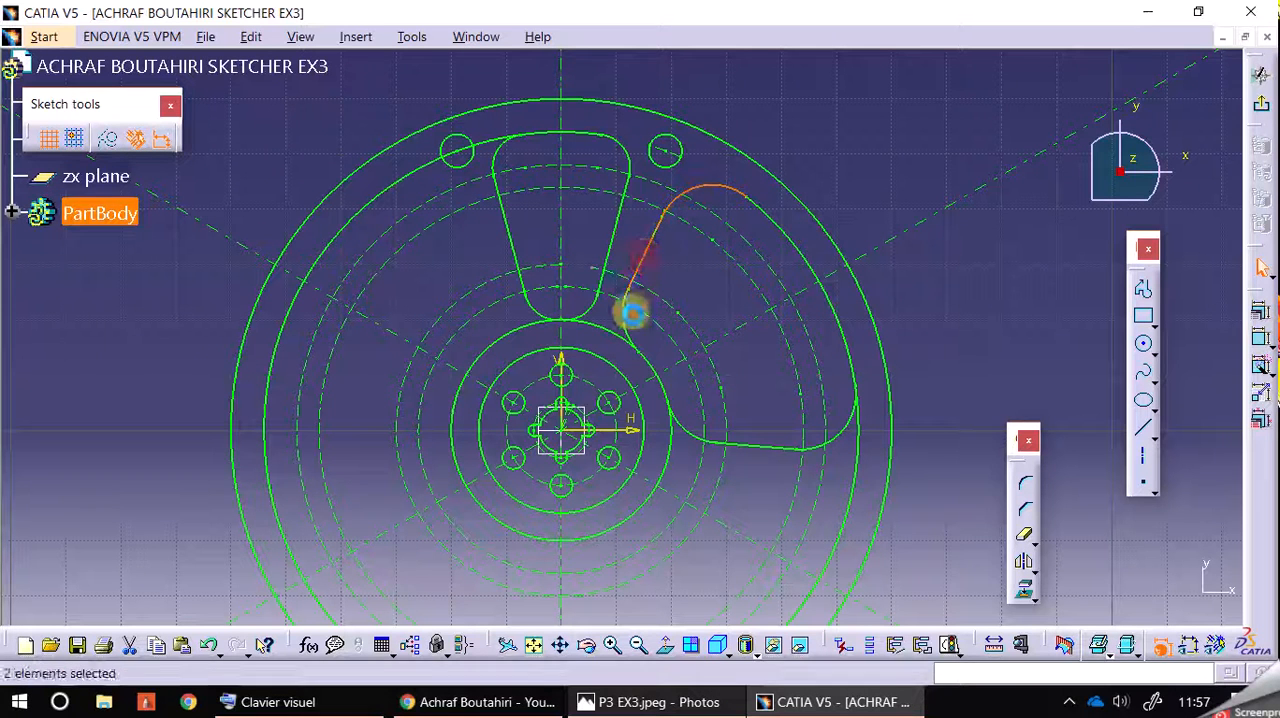
ctrl+click(629, 332)
ctrl+click(693, 432)
ctrl+click(766, 446)
ctrl+click(848, 432)
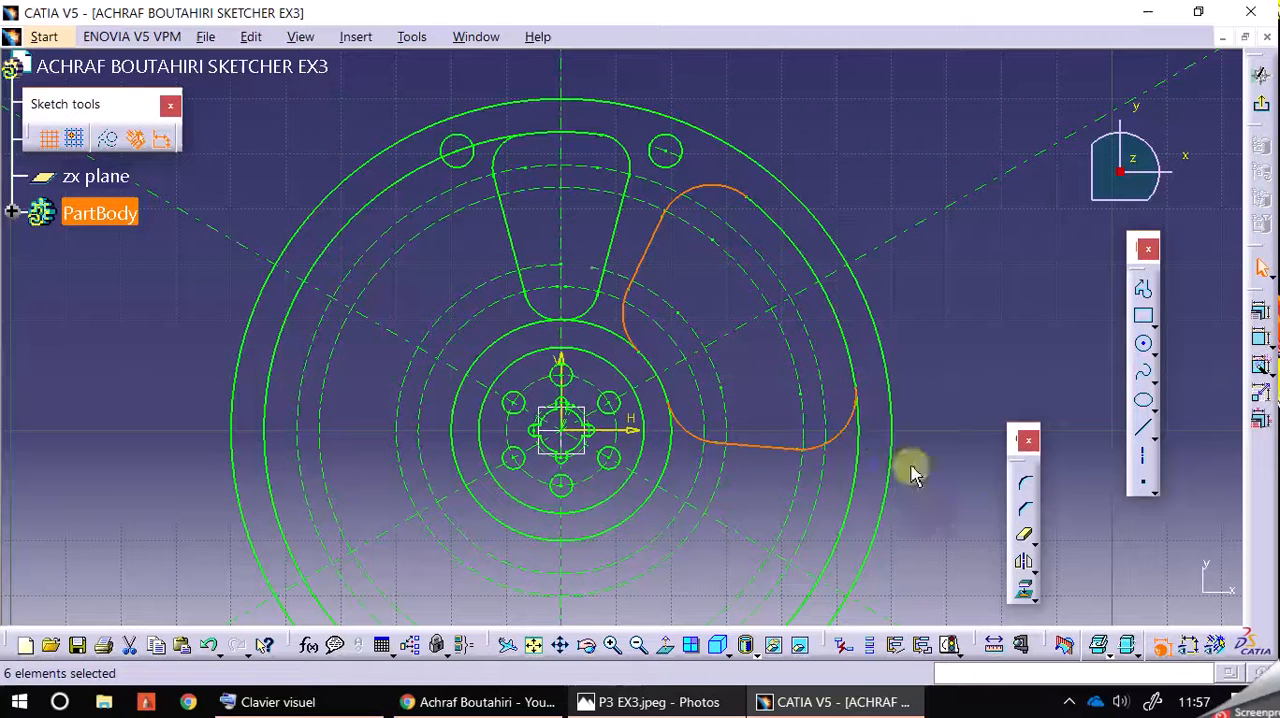
Step: Try to rotate the selected opening edges about the sketch origin with 2 duplicate instances at an angle of 270°
click(1030, 577)
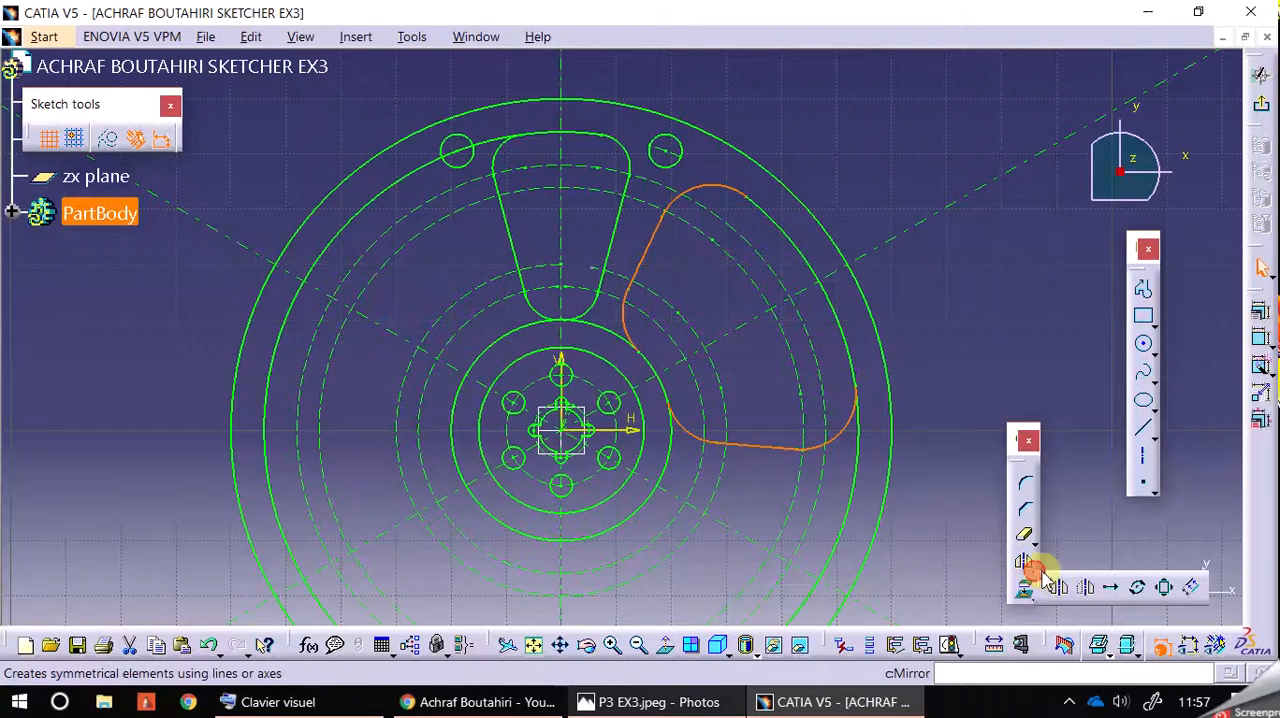
click(1141, 590)
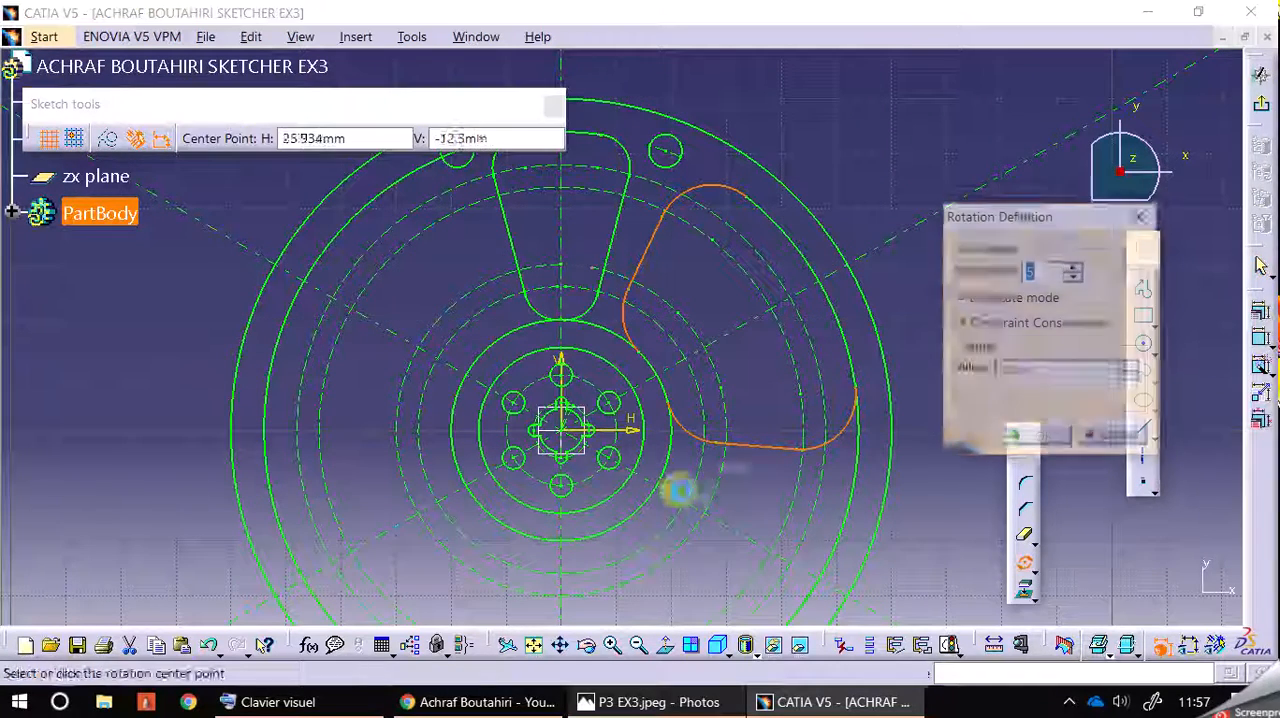
click(564, 436)
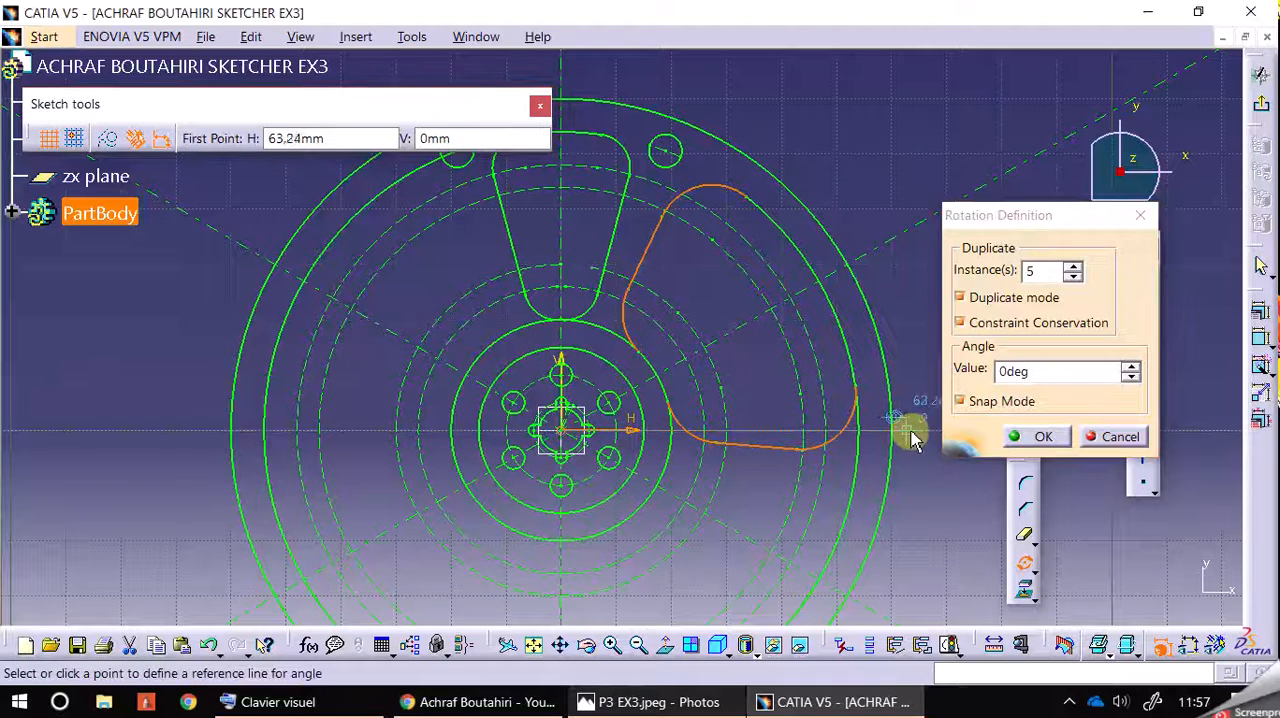
click(1072, 277)
click(1072, 277)
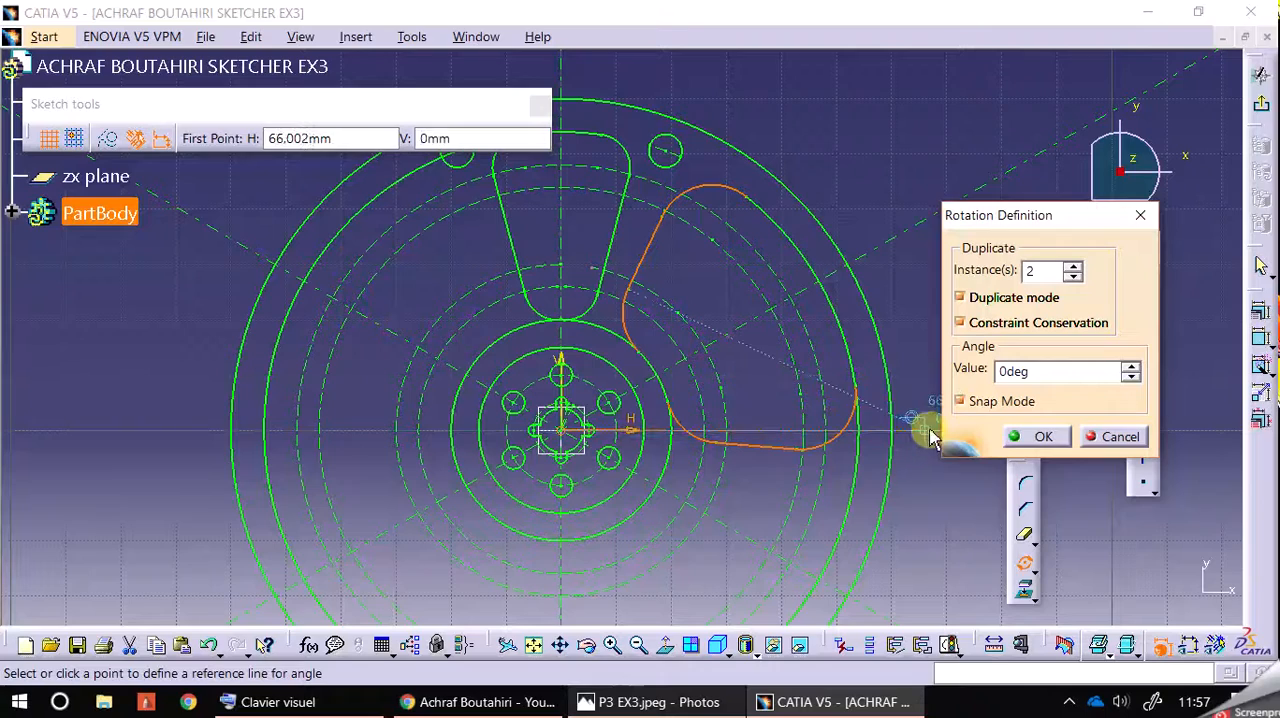
click(930, 432)
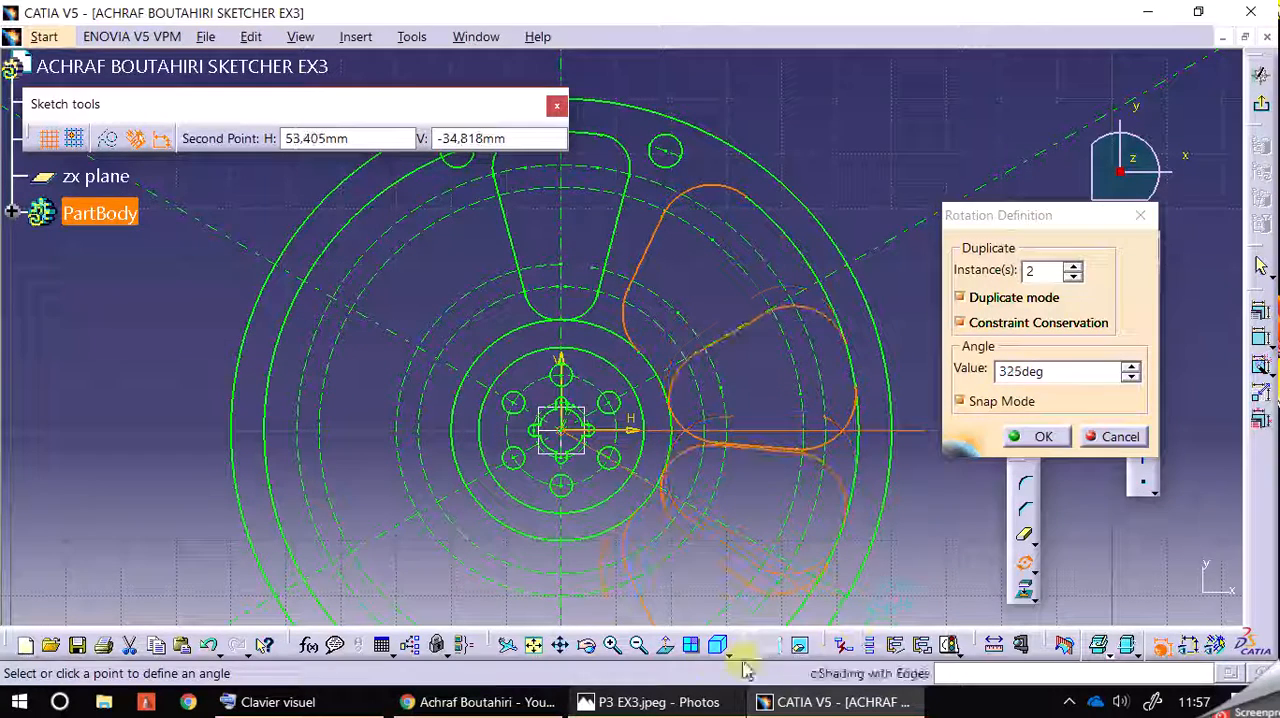
click(1064, 370)
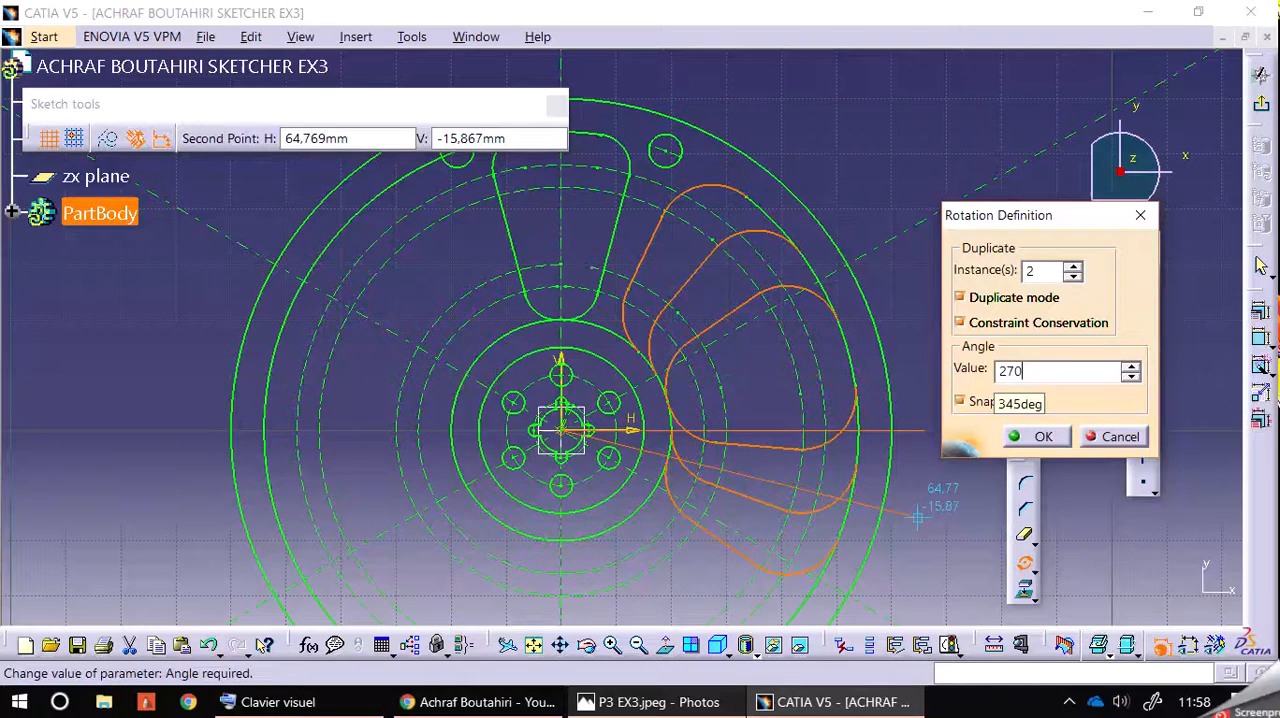
text(270deg)
key(Return)
Step: Try moving a line of the lower rotated copy, and undo that move together with the 270° rotation
mouse_move(953, 383)
middle_down()
mouse_move(974, 366)
mouse_move(962, 228)
middle_up()
mouse_move(766, 374)
mouse_down()
mouse_move(802, 337)
mouse_move(799, 388)
mouse_move(777, 391)
mouse_up()
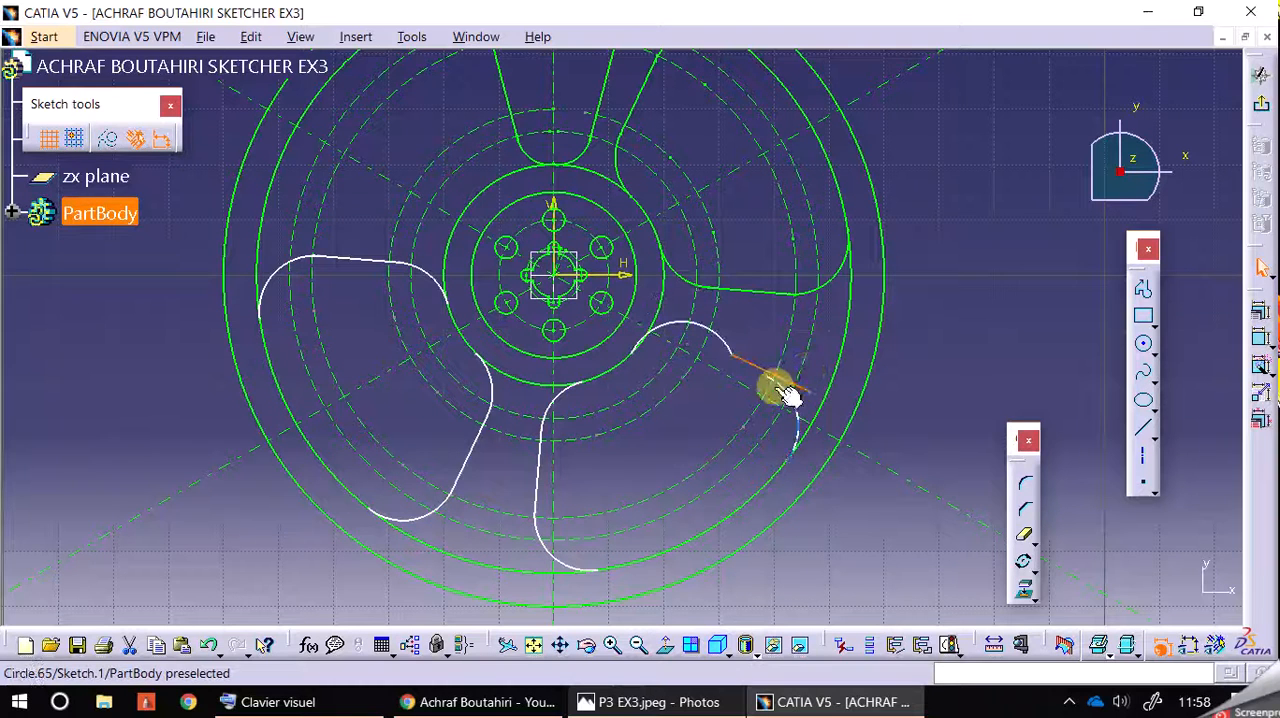
key(ctrl+z)
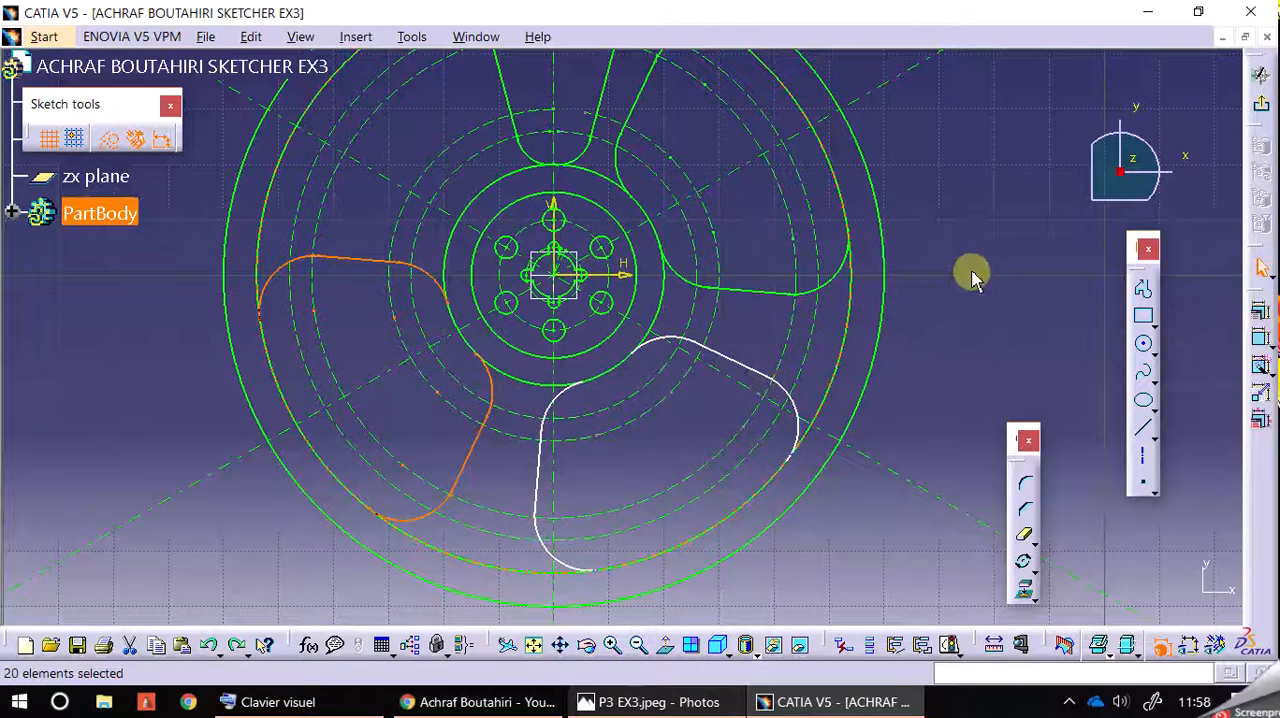
key(ctrl+z)
middle_drag(975, 278, 969, 327)
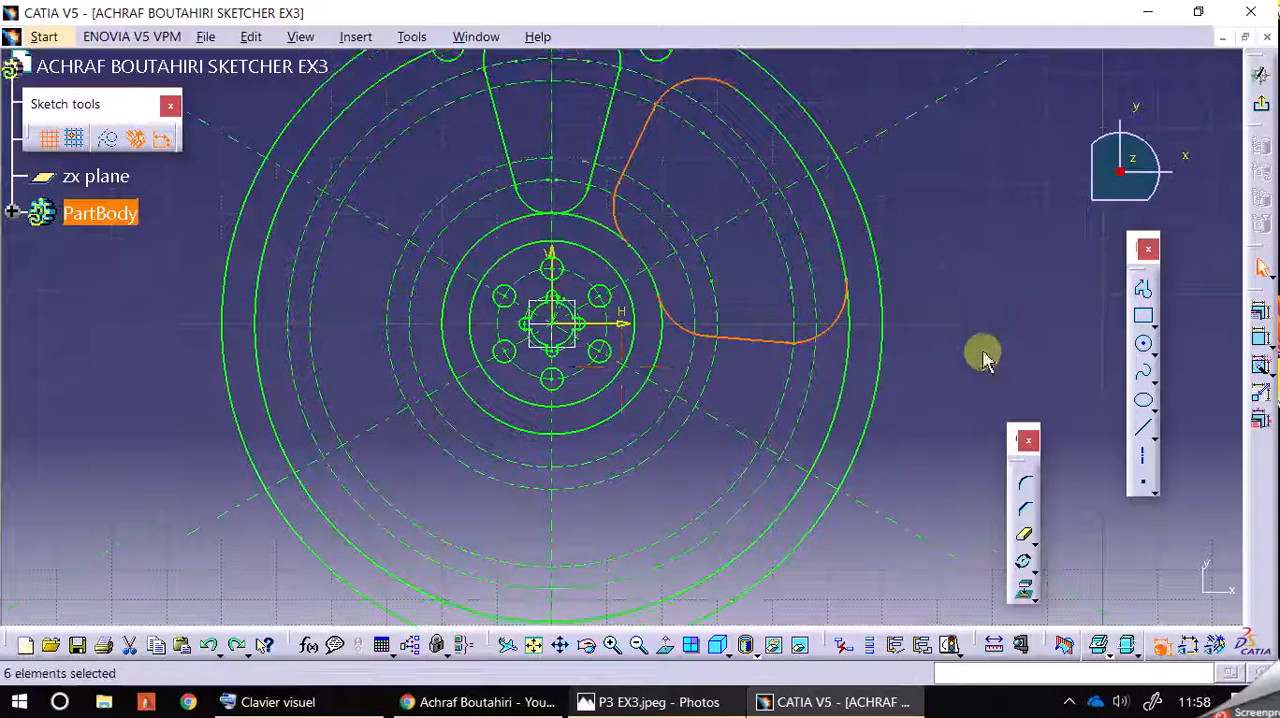
Step: Try to rotate the opening edges about the sketch origin with 2 duplicates, placing the angle freehand at about 245°
click(1027, 566)
click(558, 335)
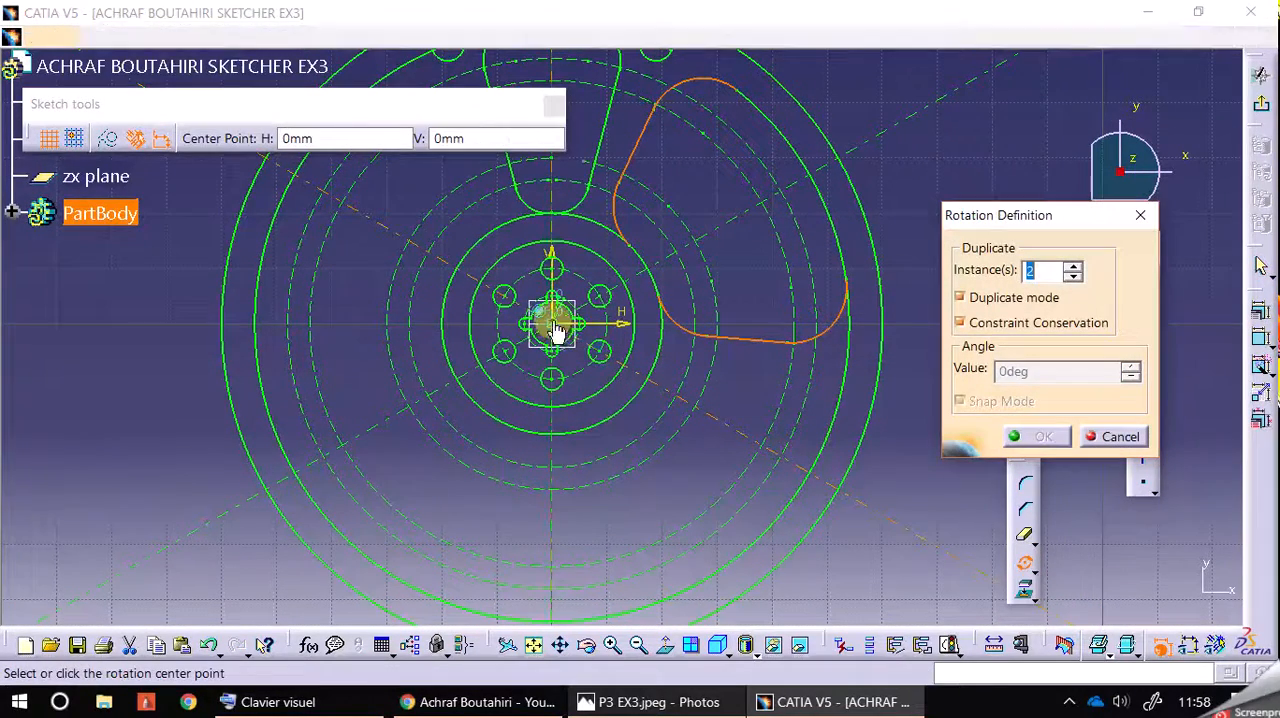
click(927, 330)
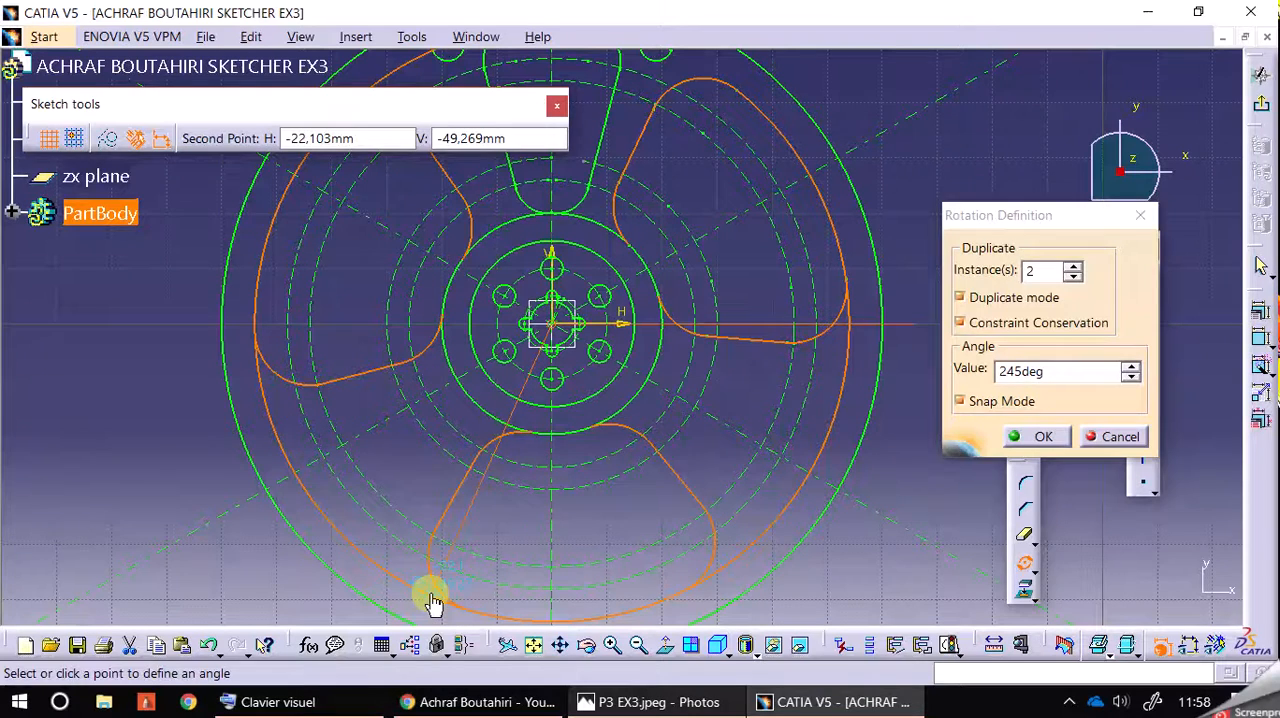
click(431, 594)
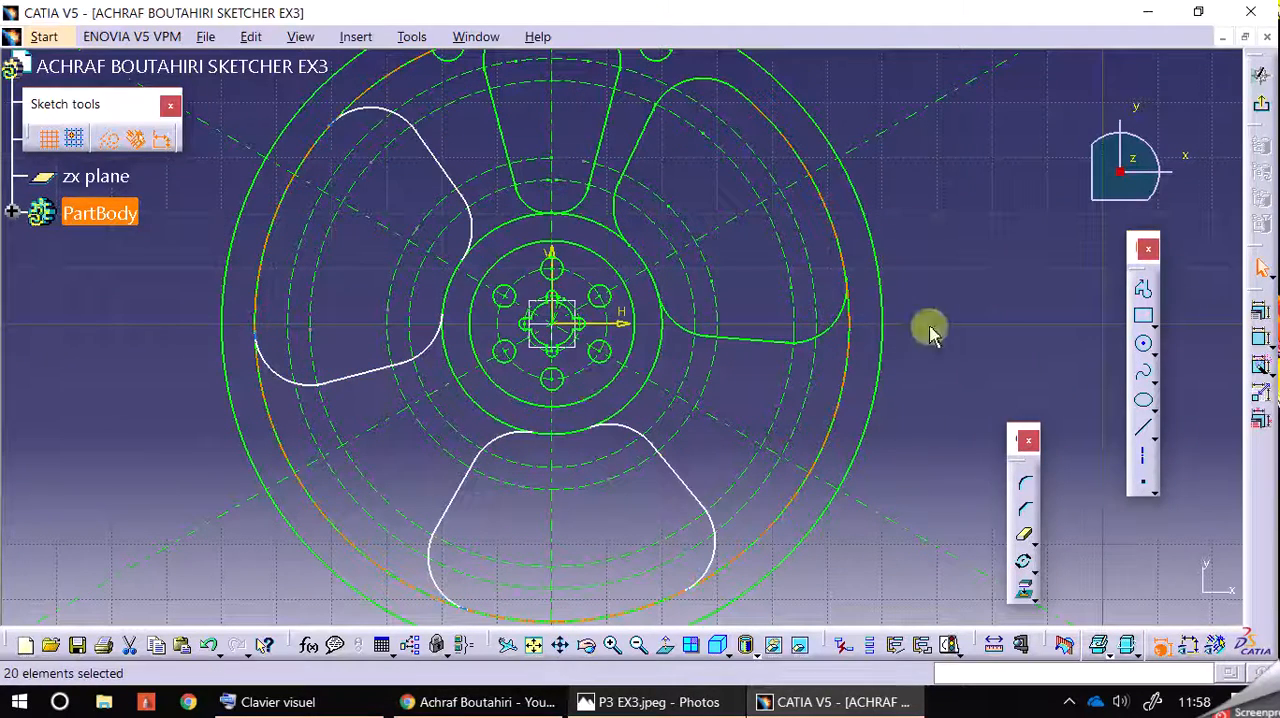
Step: Compare the rotated copies with the P3 EX3 drawing, and undo the freehand rotation
click(645, 702)
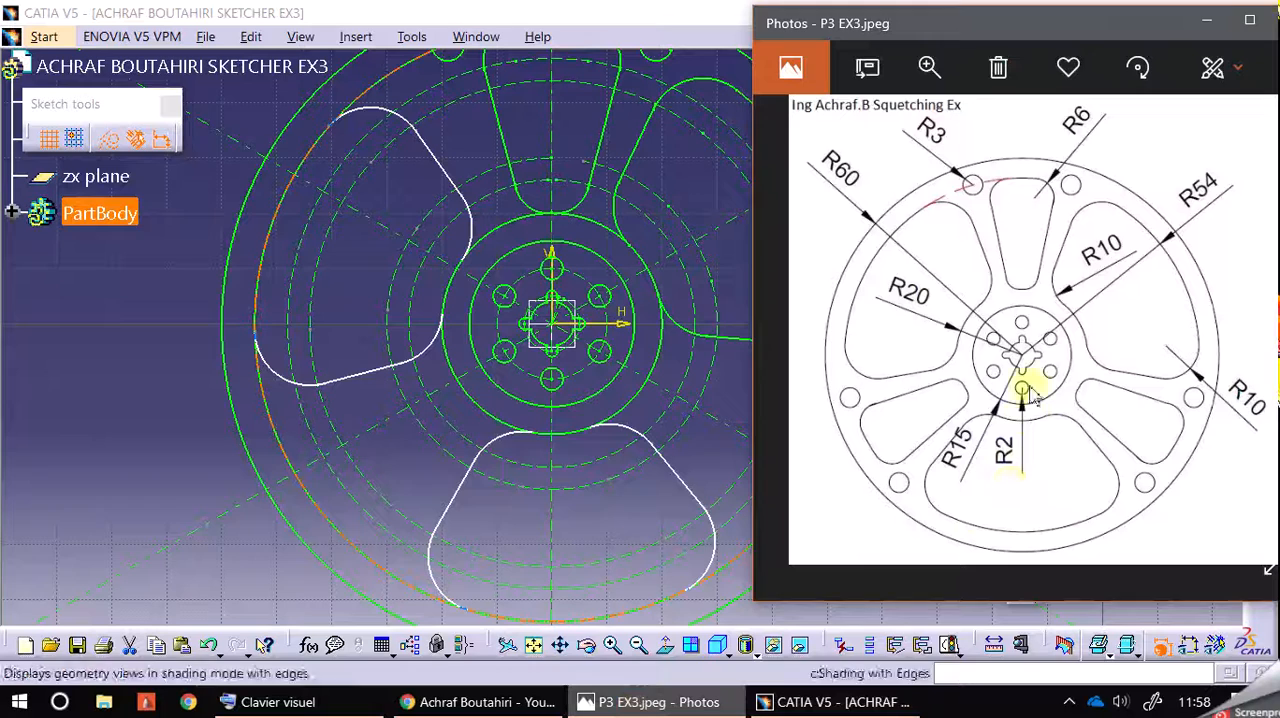
click(125, 495)
click(210, 648)
click(208, 646)
Step: Switch to the Windows Calculator (Calculatrice), work out the rotation angle for the opening copies, and return to the CATIA sketch
click(20, 702)
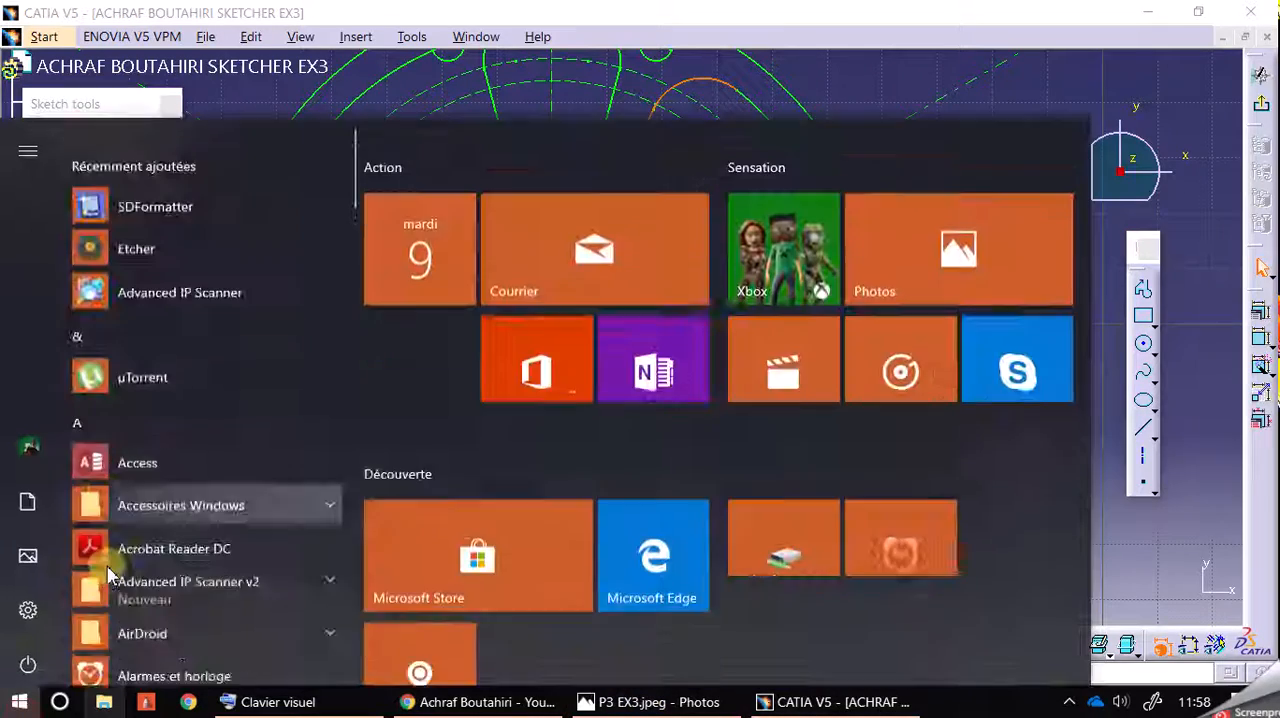
scroll(200, 560, down, 6)
click(150, 182)
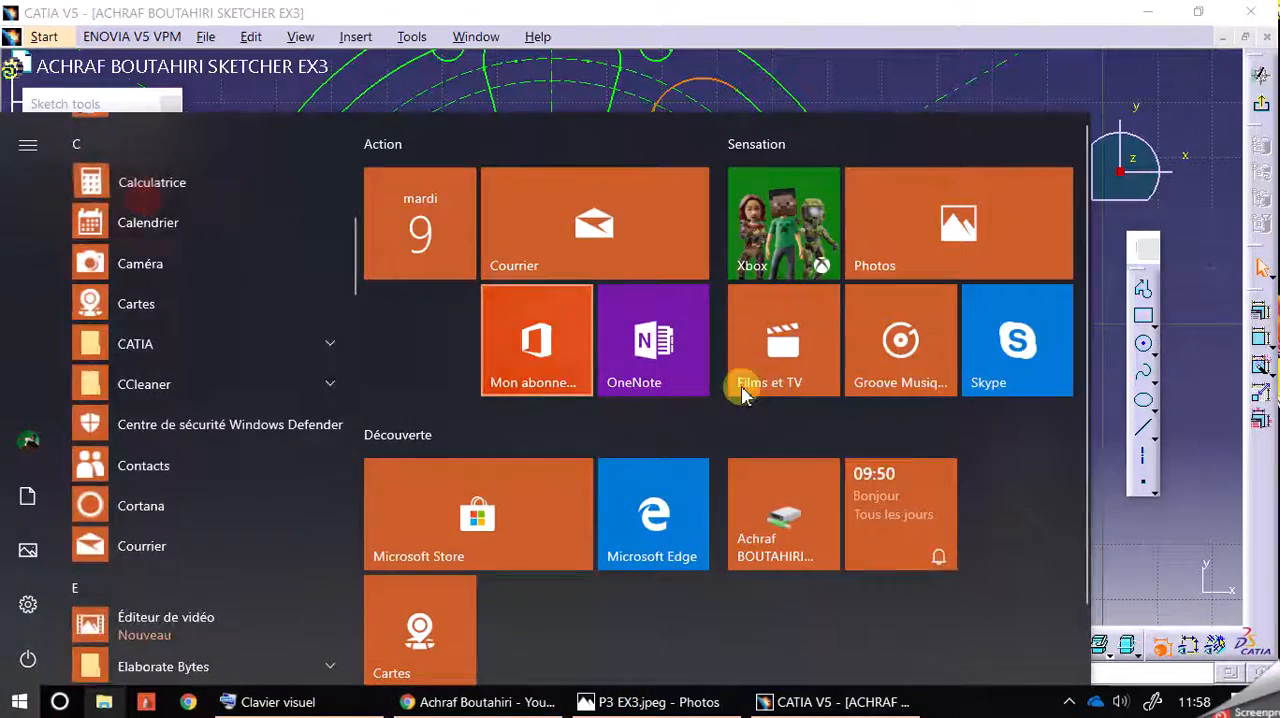
click(441, 594)
click(414, 534)
click(330, 645)
click(514, 430)
click(414, 589)
click(514, 645)
click(460, 132)
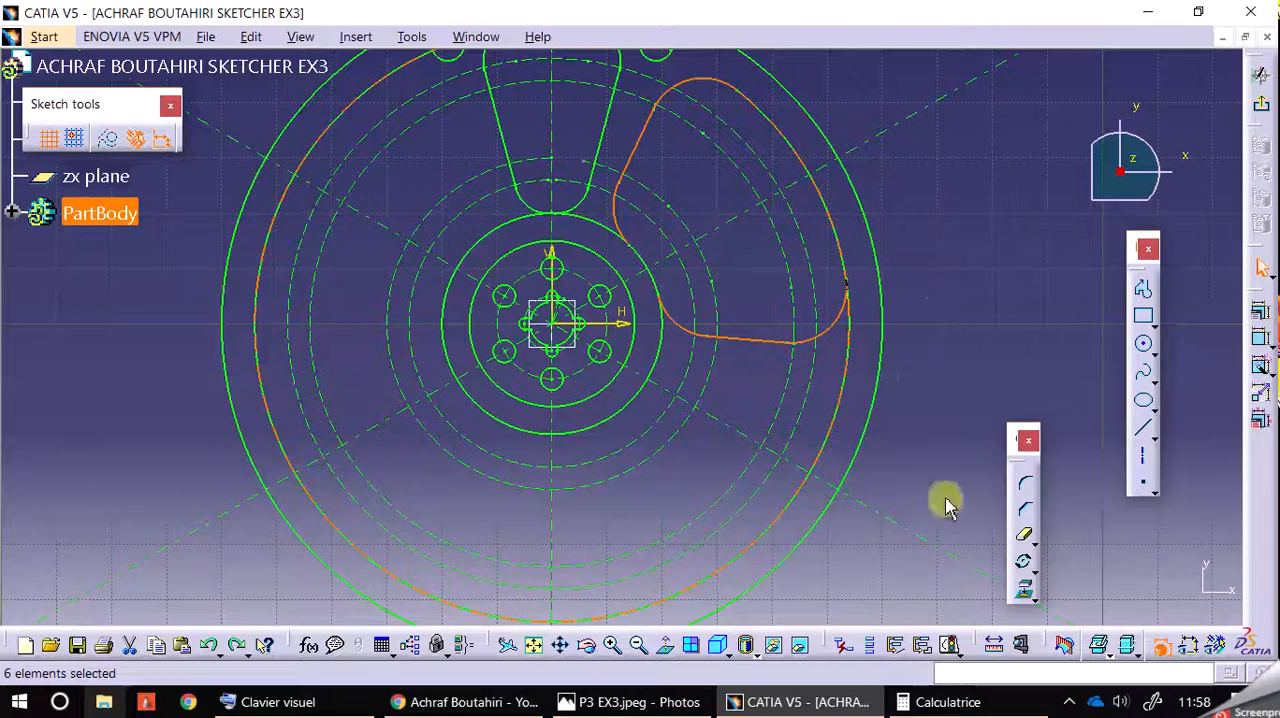
Step: Rotate the selected edges of the wide opening about the sketch origin with 2 duplicates at 240°
click(1023, 561)
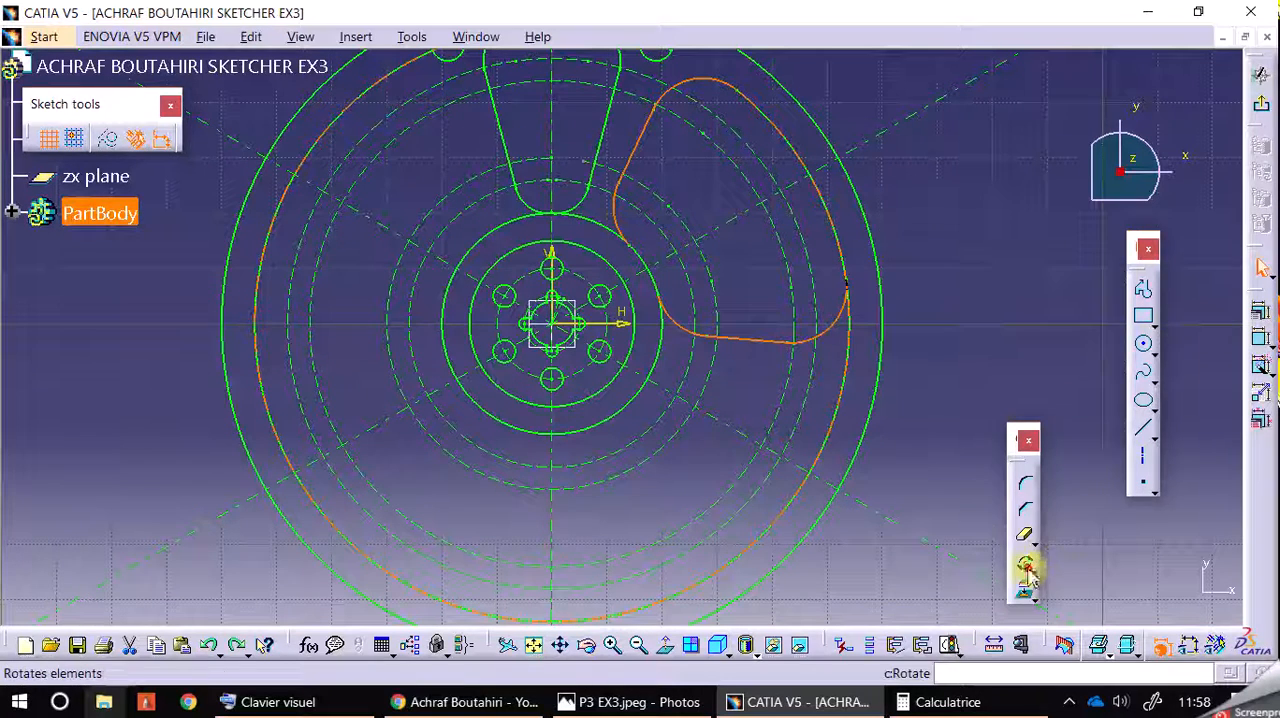
click(556, 325)
click(918, 321)
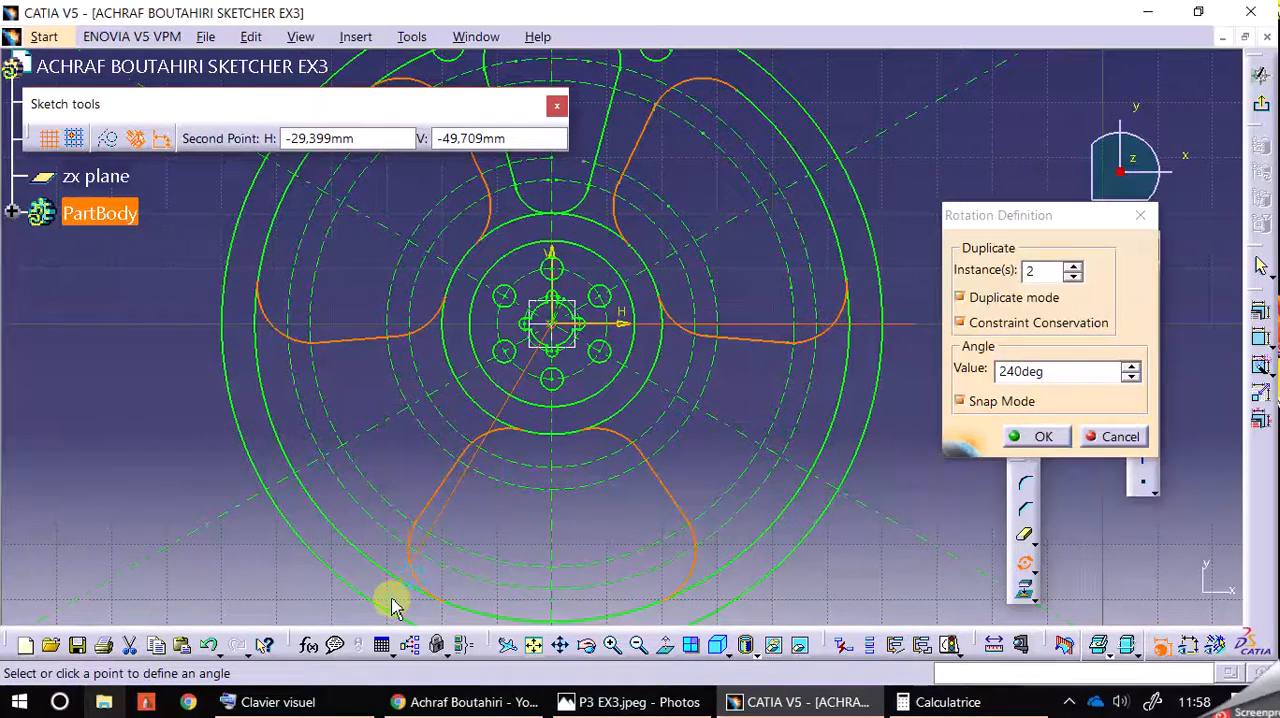
click(392, 598)
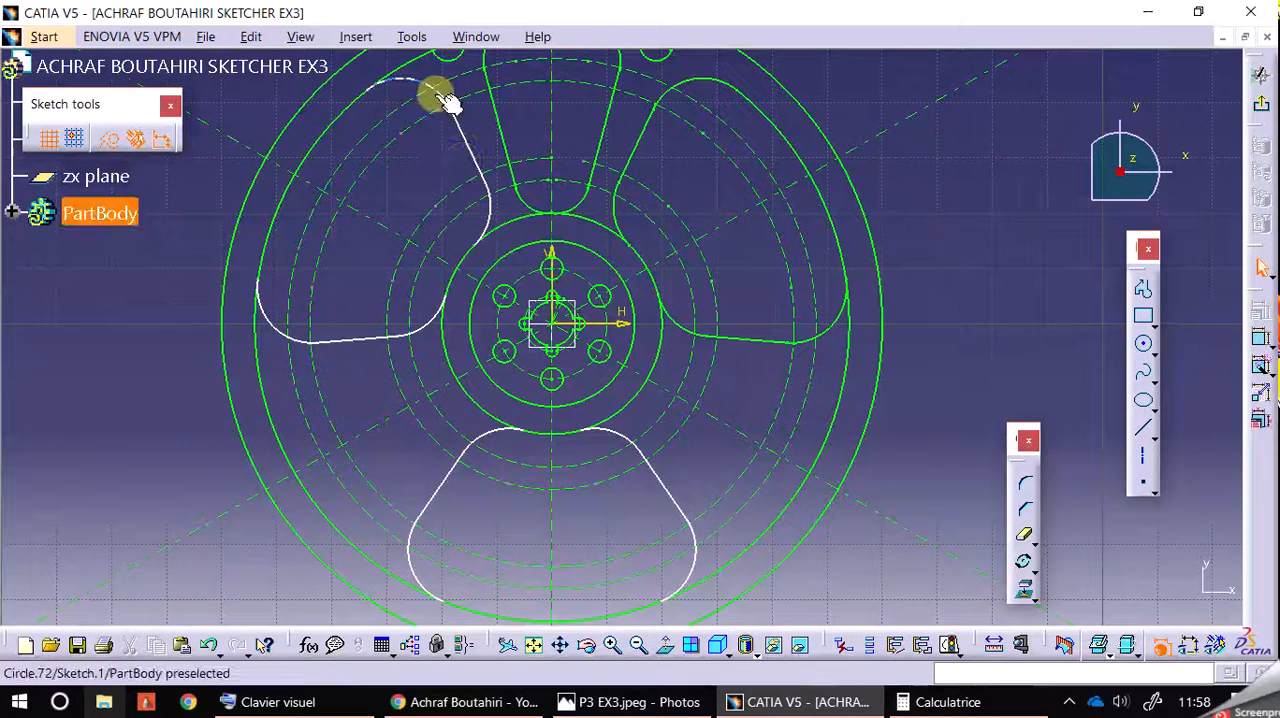
Step: Rotate the narrow upper opening and its two neighbouring rim holes about the sketch origin with 2 duplicates at 240°
middle_drag(962, 242, 974, 271)
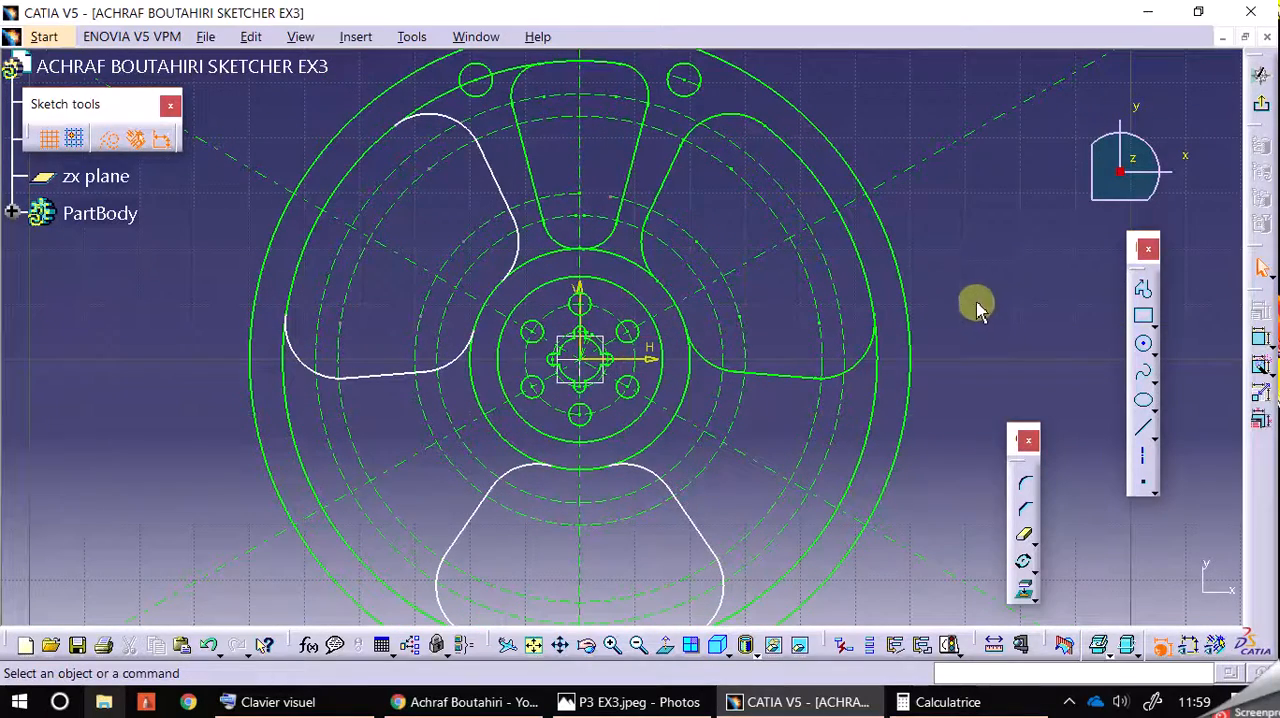
click(487, 86)
ctrl+click(520, 92)
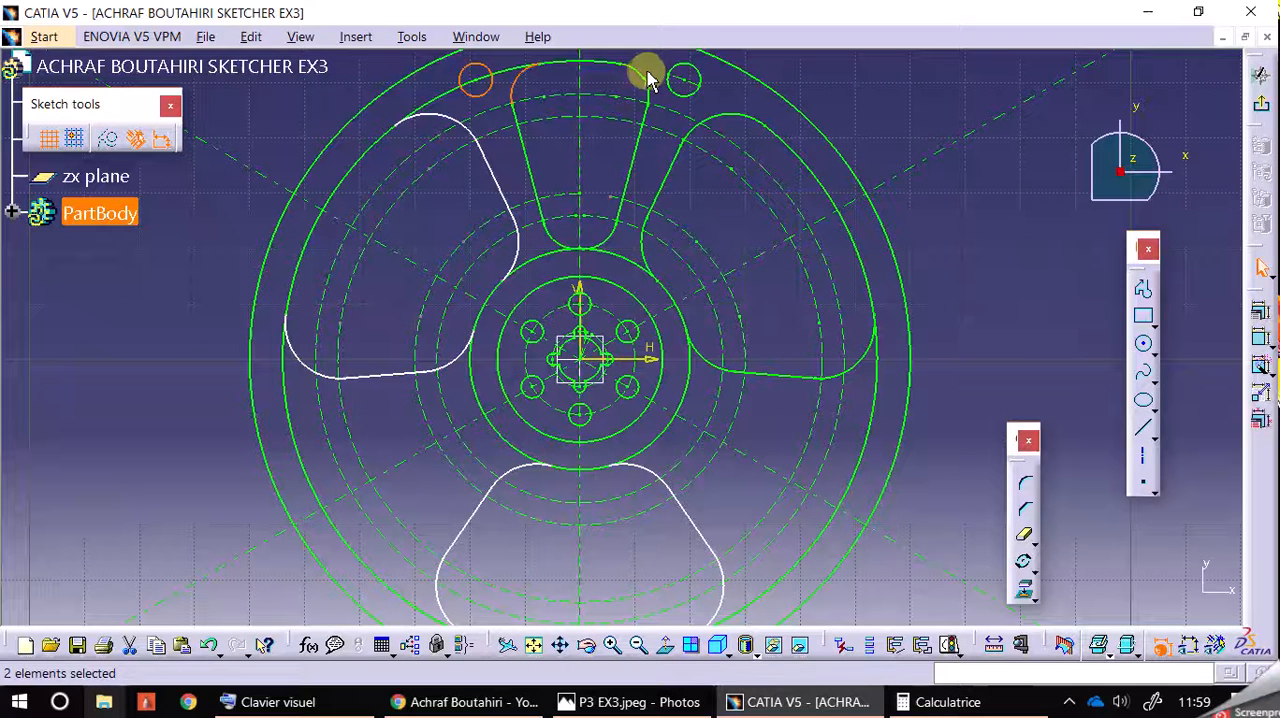
ctrl+click(684, 78)
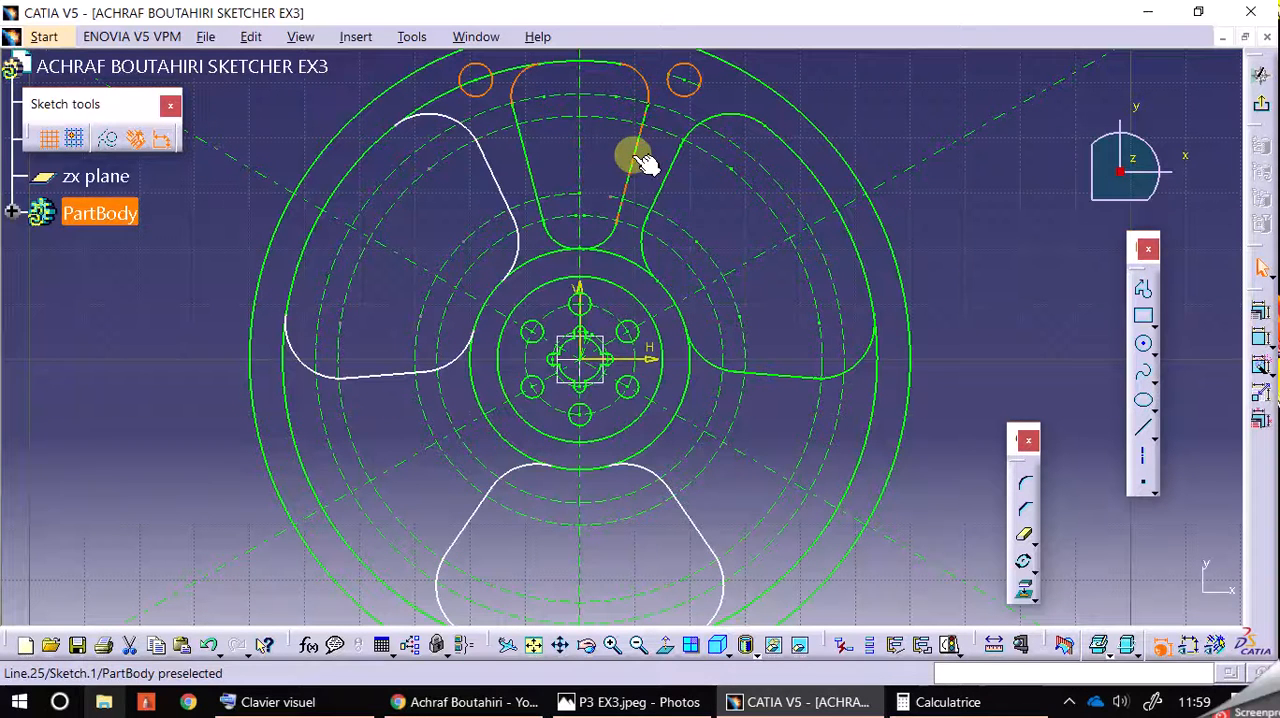
ctrl+click(634, 157)
ctrl+click(527, 166)
ctrl+click(557, 242)
ctrl+click(606, 244)
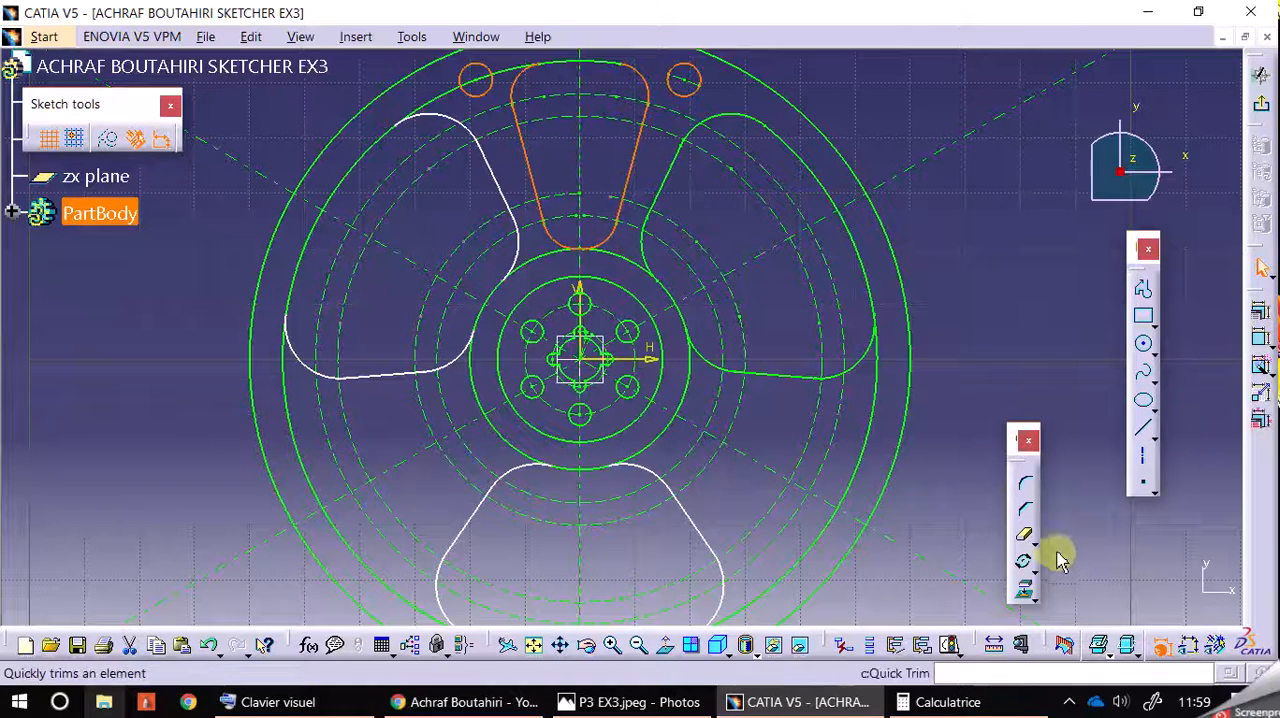
click(1026, 566)
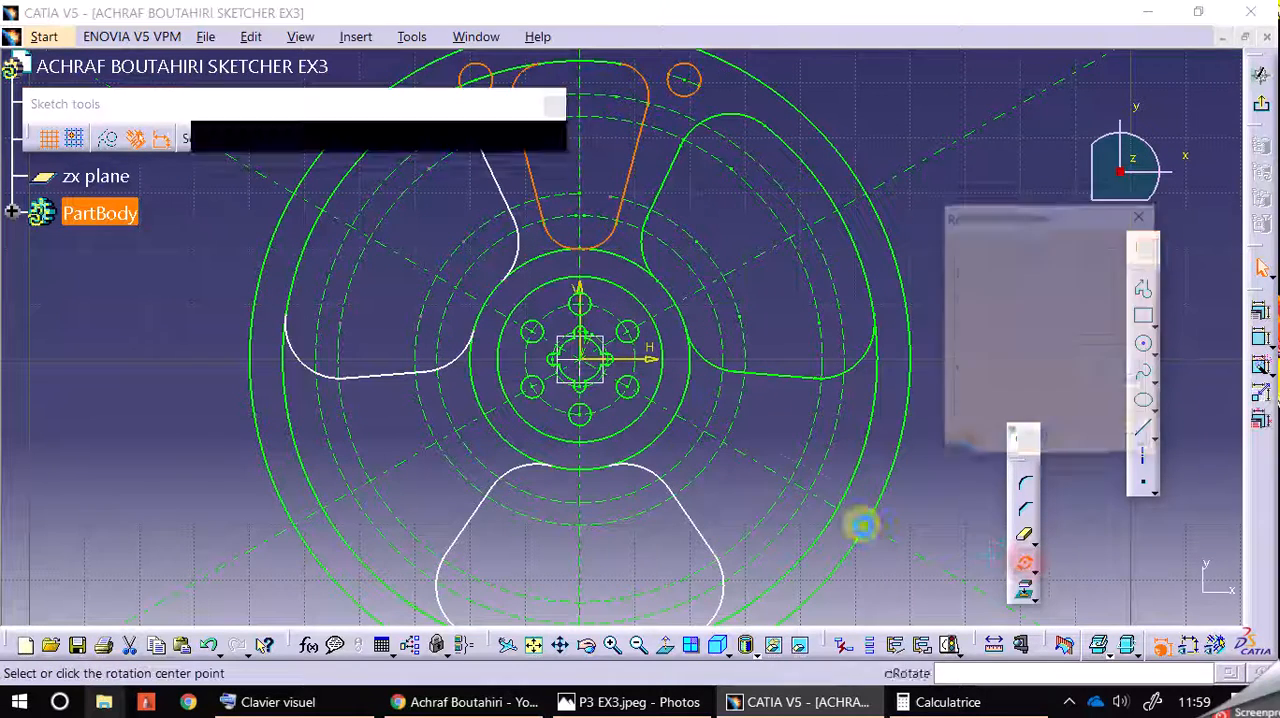
click(580, 363)
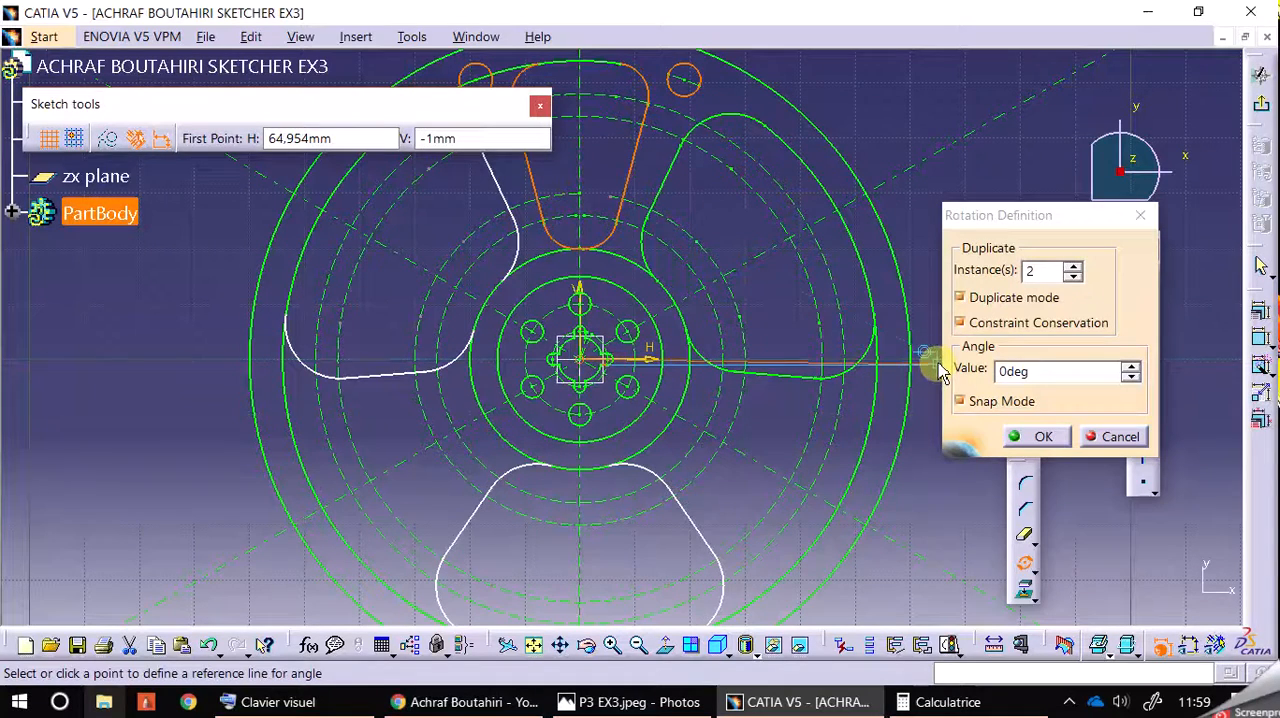
click(942, 362)
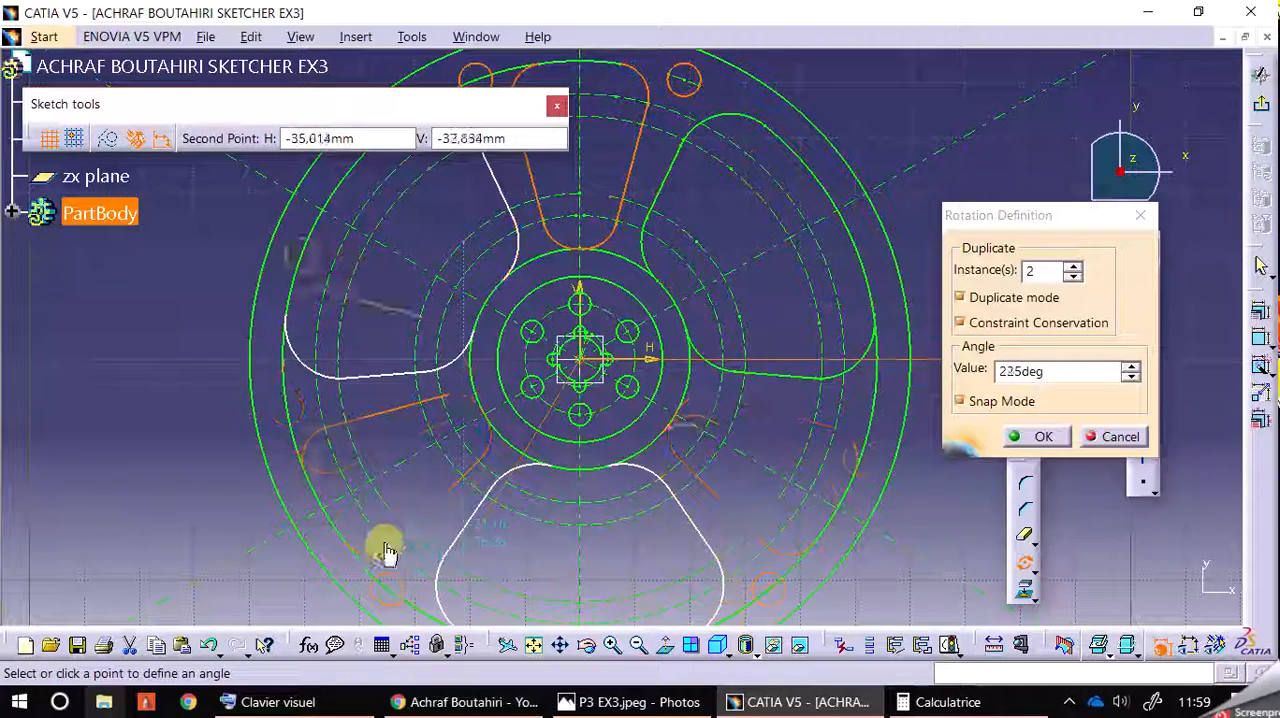
click(453, 603)
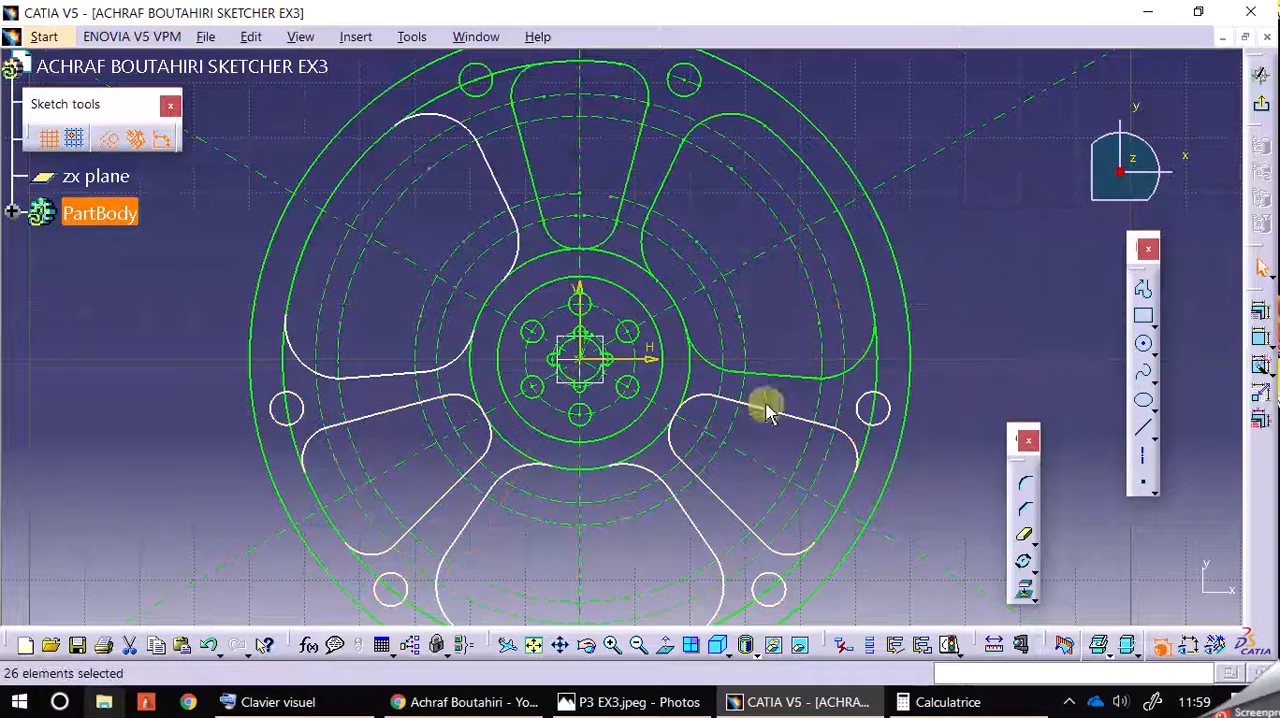
click(916, 289)
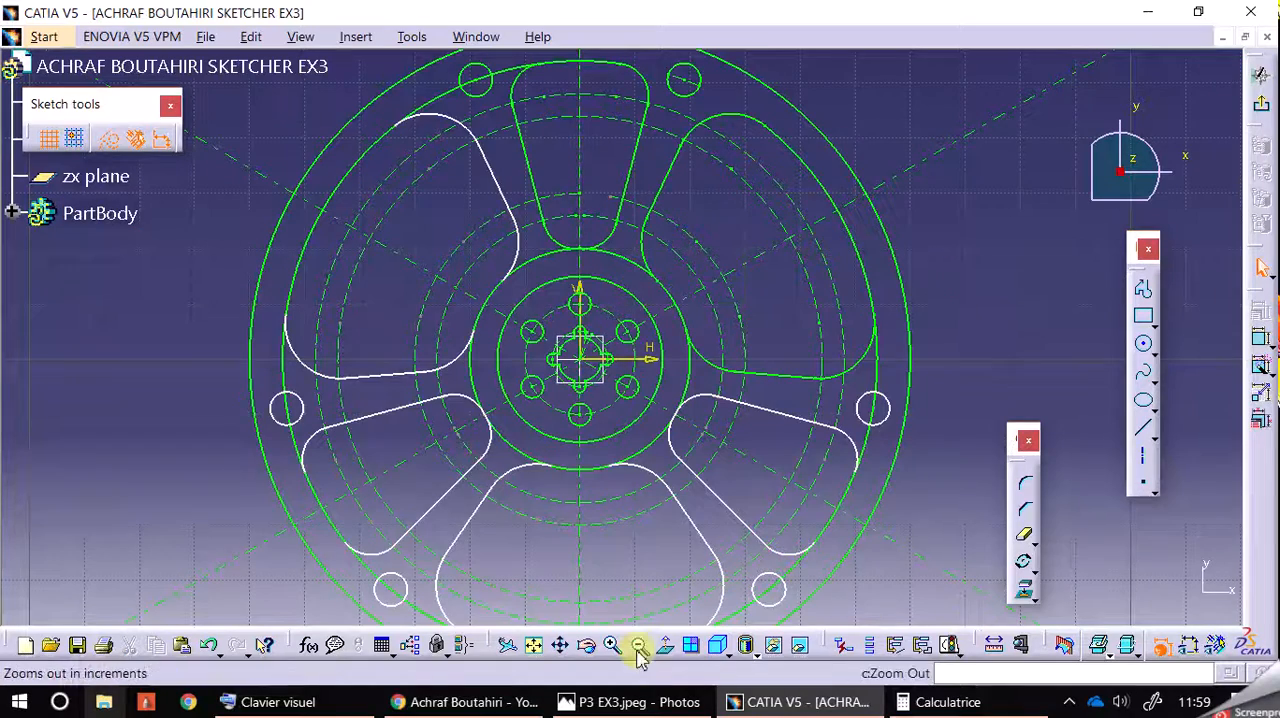
Step: Trim the circle bounding the openings between each opening and its neighbouring rim hole, from the upper left around to the lower right
click(641, 645)
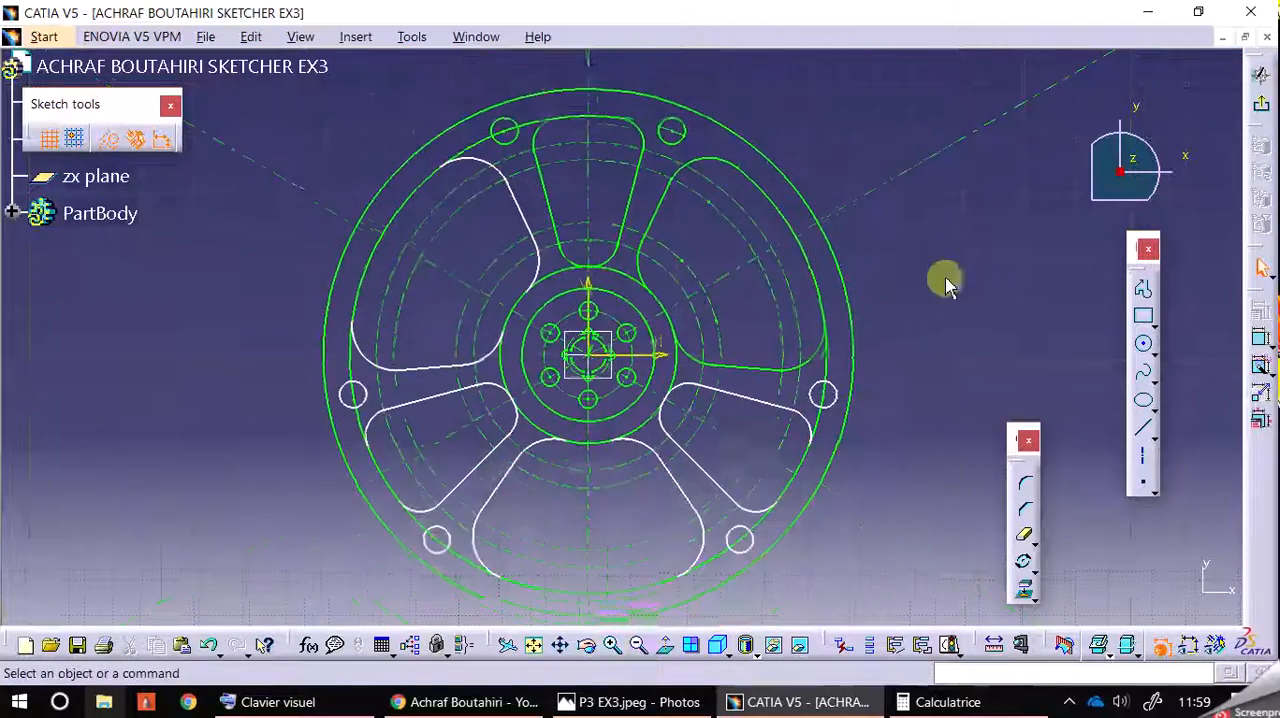
click(1021, 550)
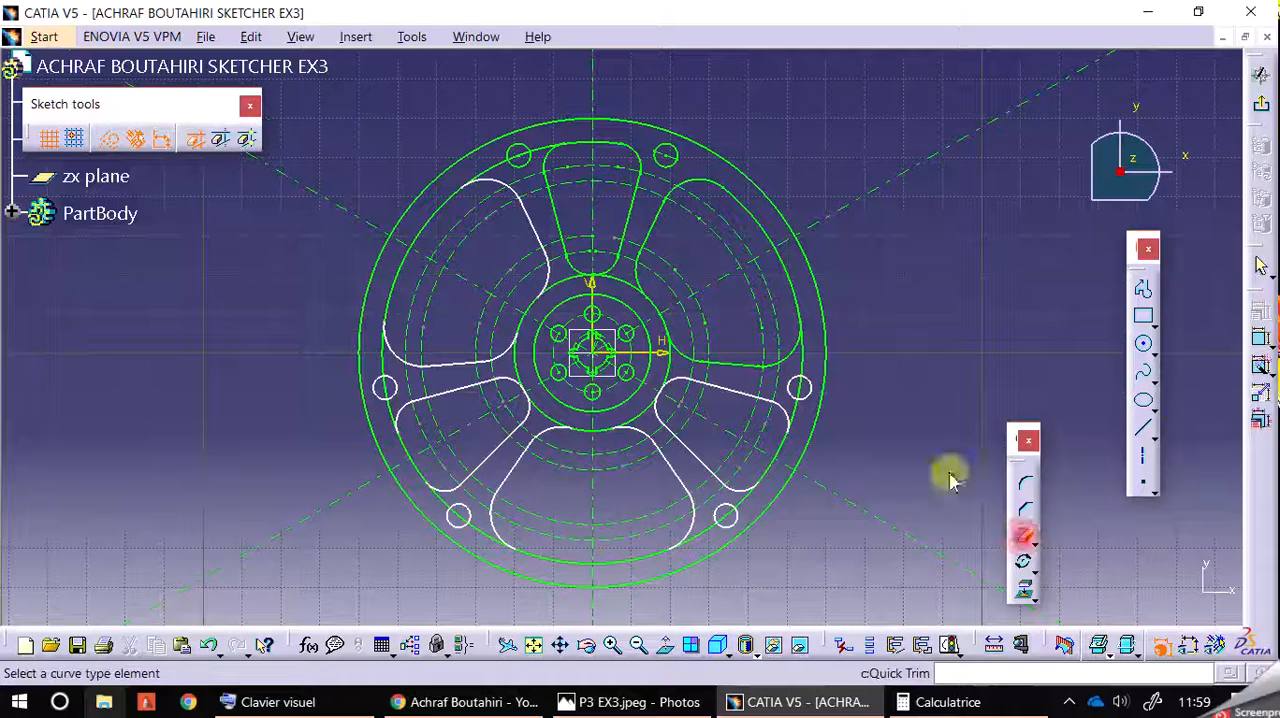
click(502, 163)
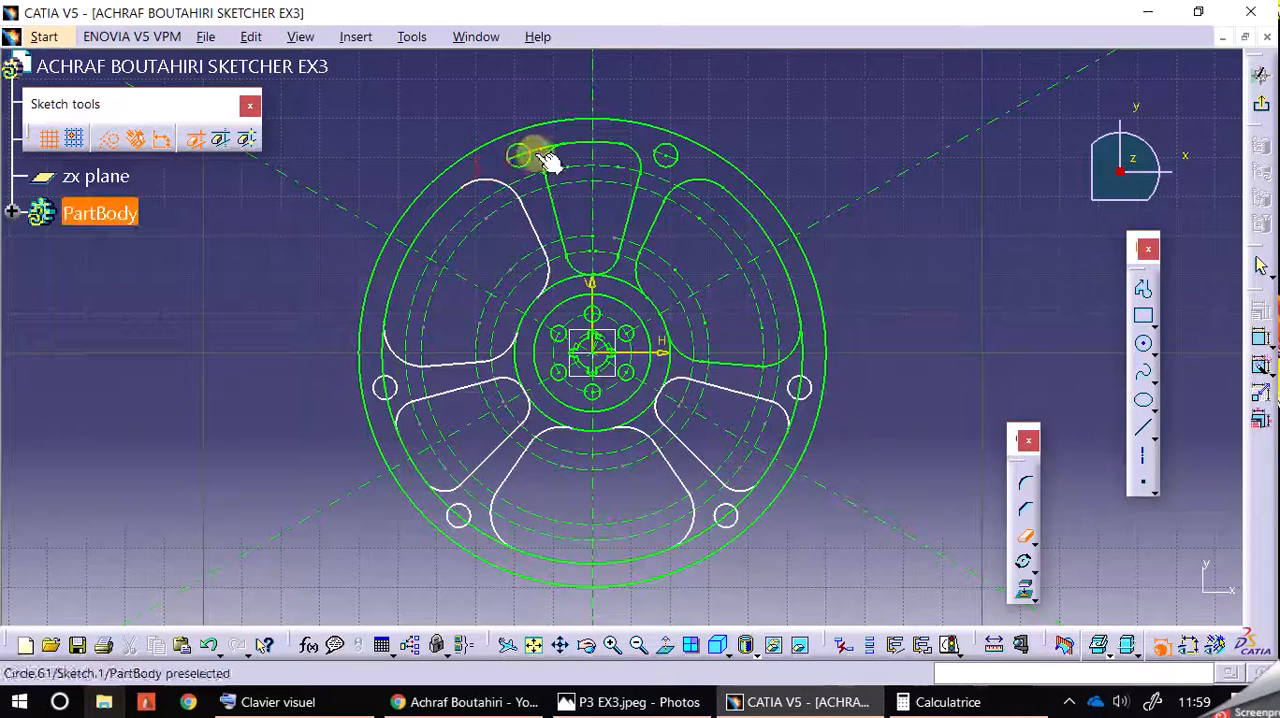
click(541, 152)
click(386, 405)
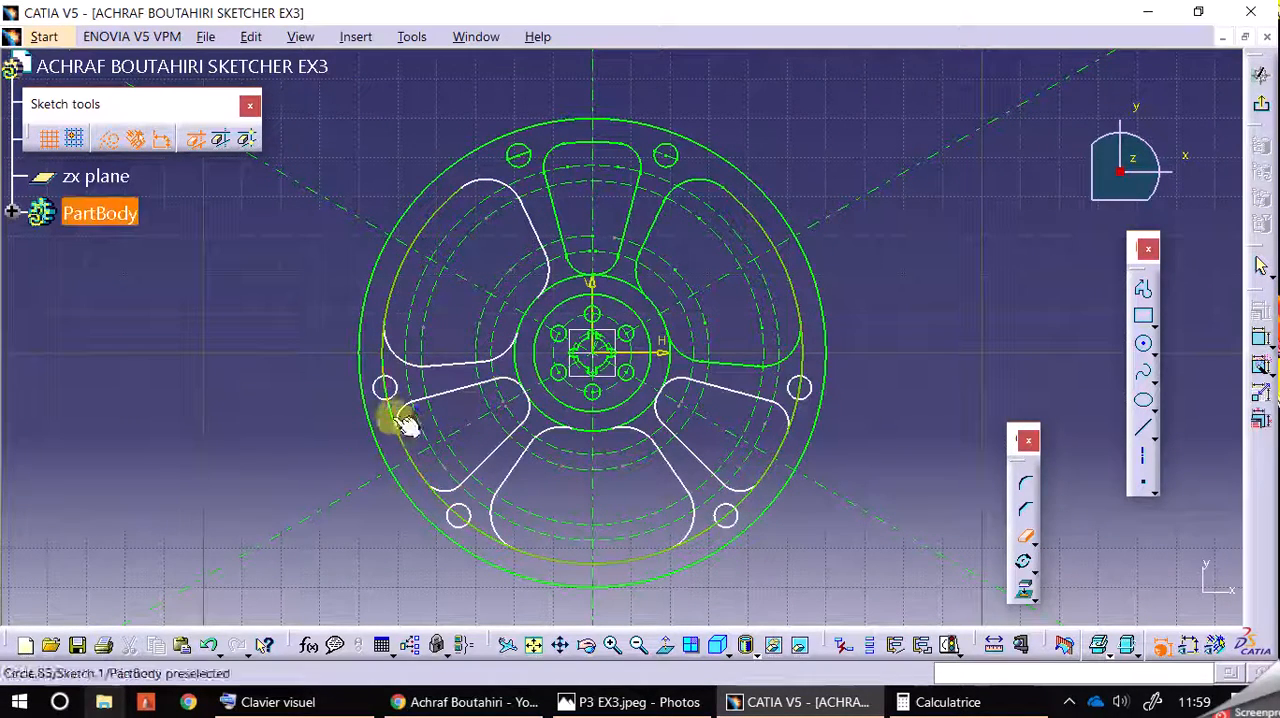
click(382, 358)
click(440, 501)
click(483, 533)
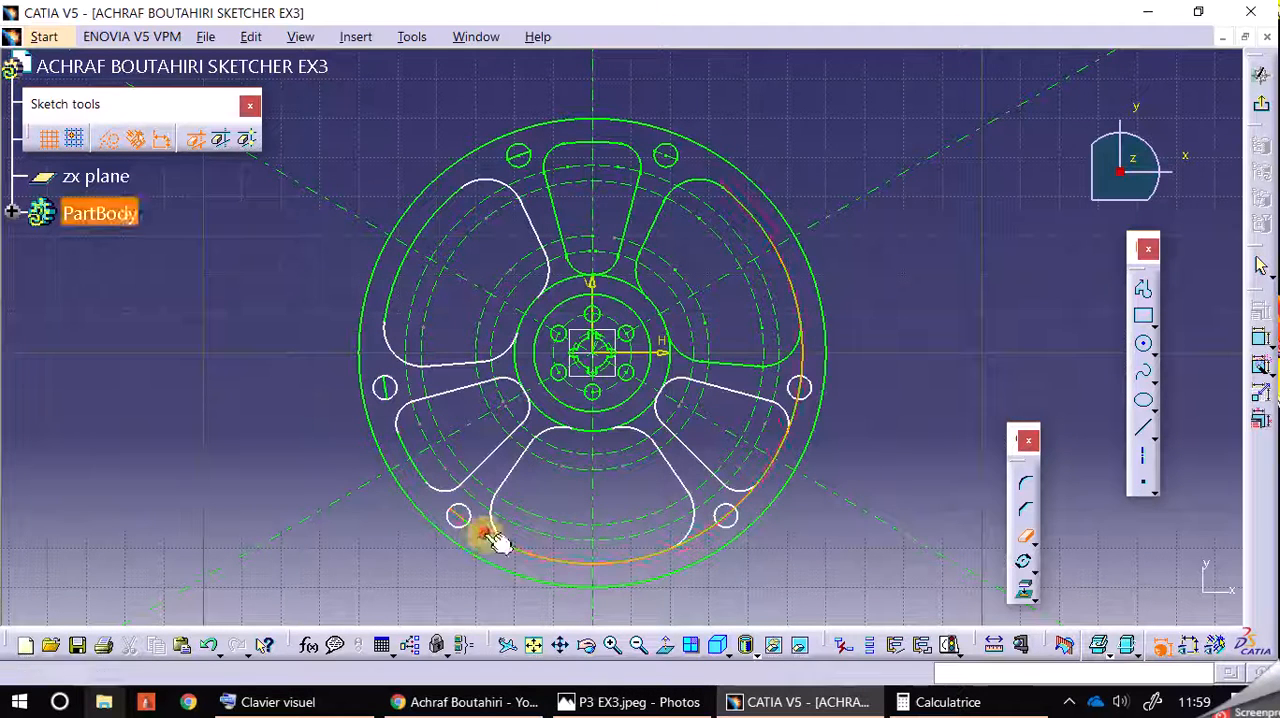
click(695, 537)
click(745, 497)
Step: Try trimming away the circle arcs left inside the rim holes, and undo those trims
click(612, 646)
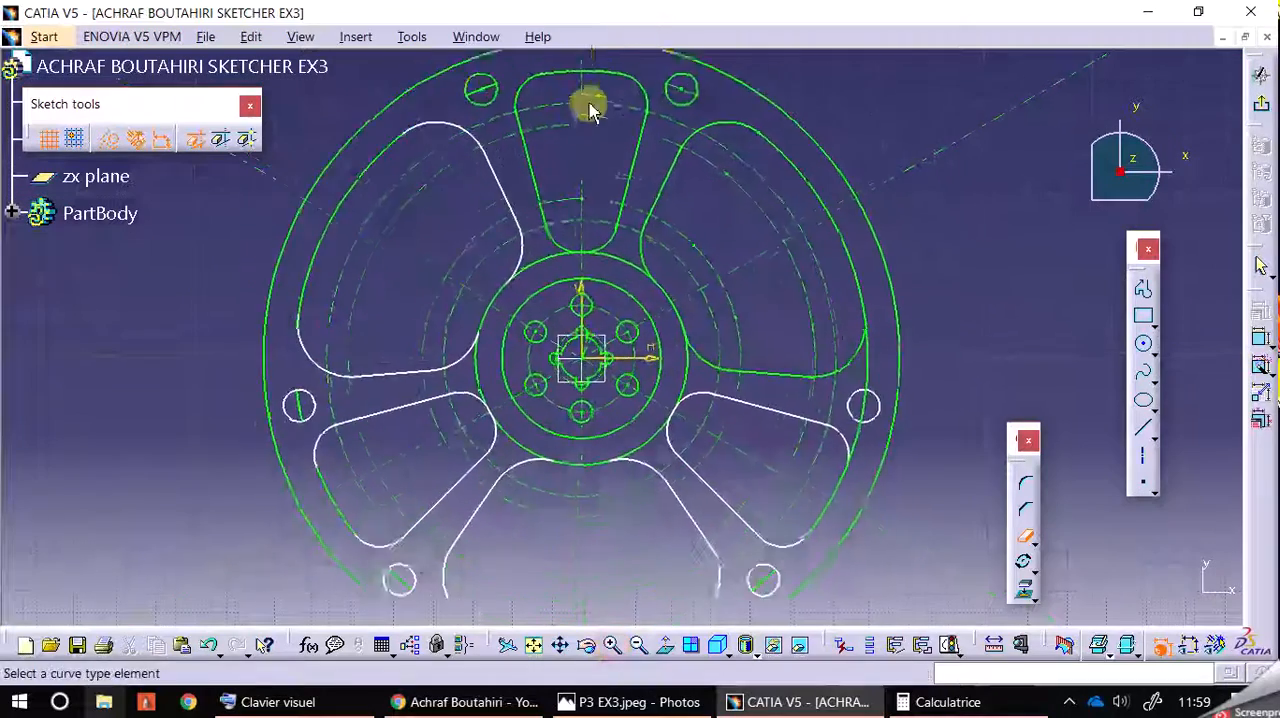
middle_drag(499, 152, 508, 165)
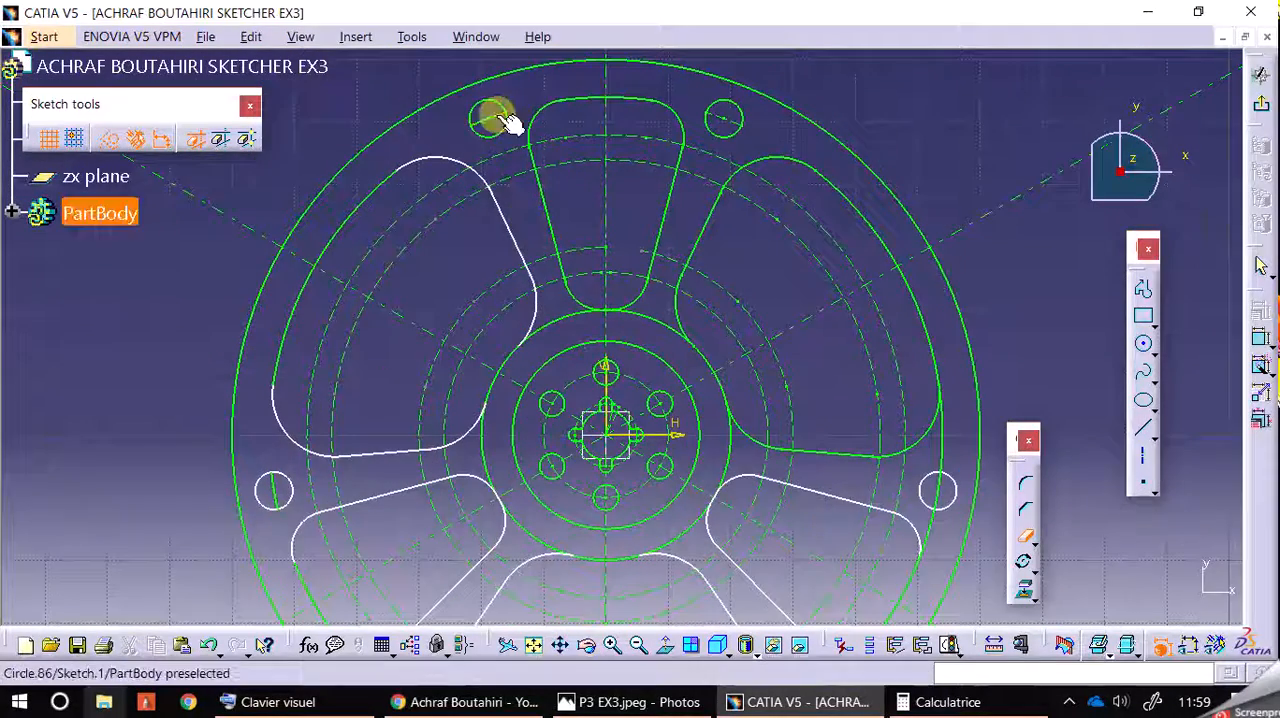
middle_drag(400, 306, 457, 132)
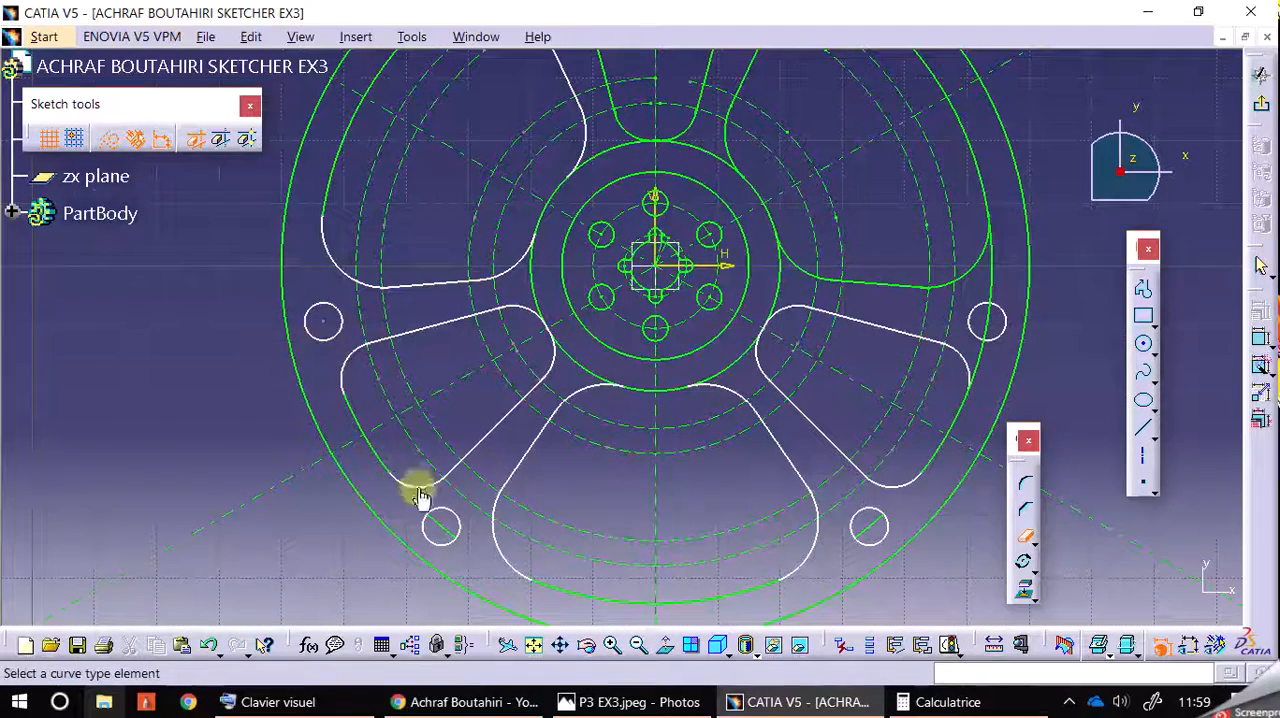
click(863, 533)
click(987, 321)
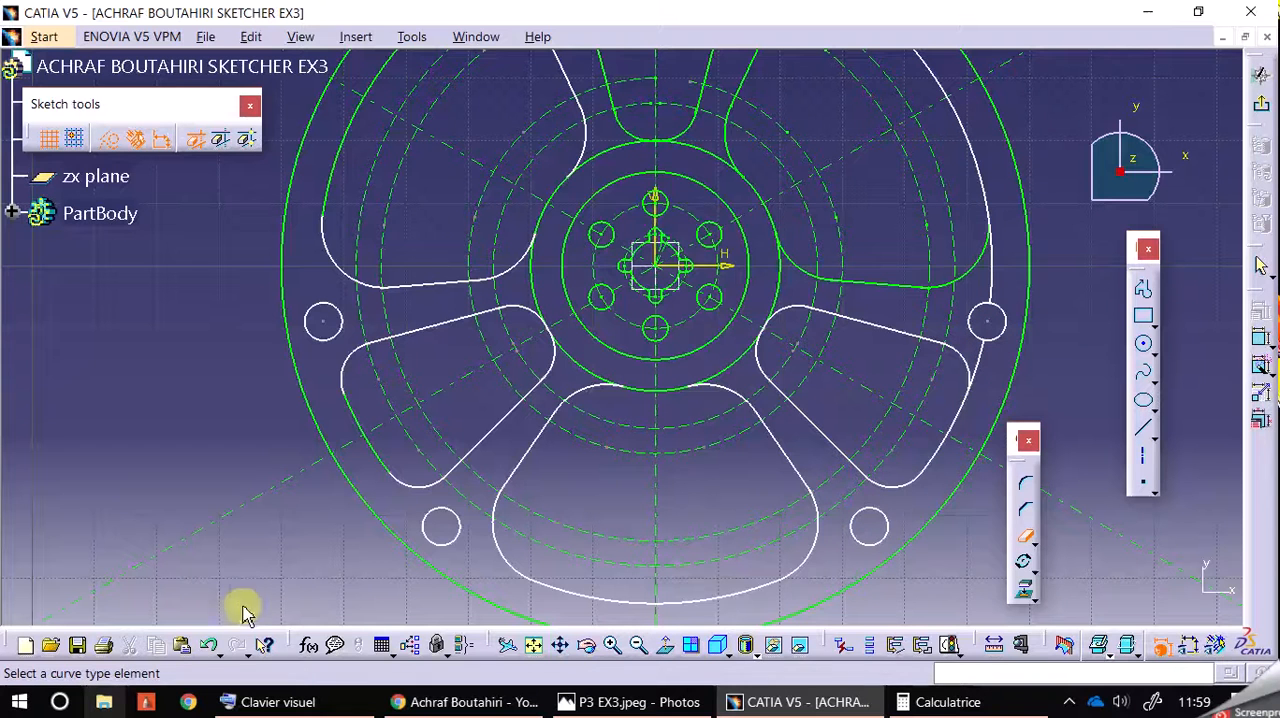
click(1024, 537)
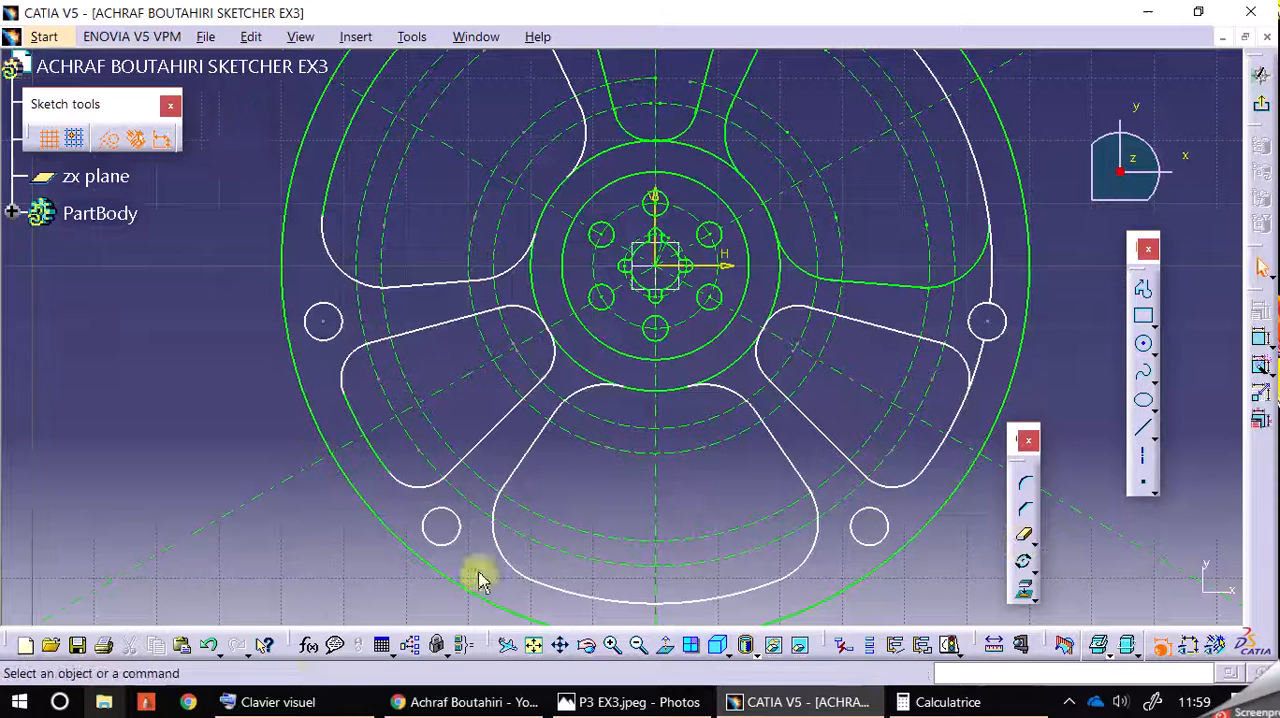
click(213, 650)
click(213, 650)
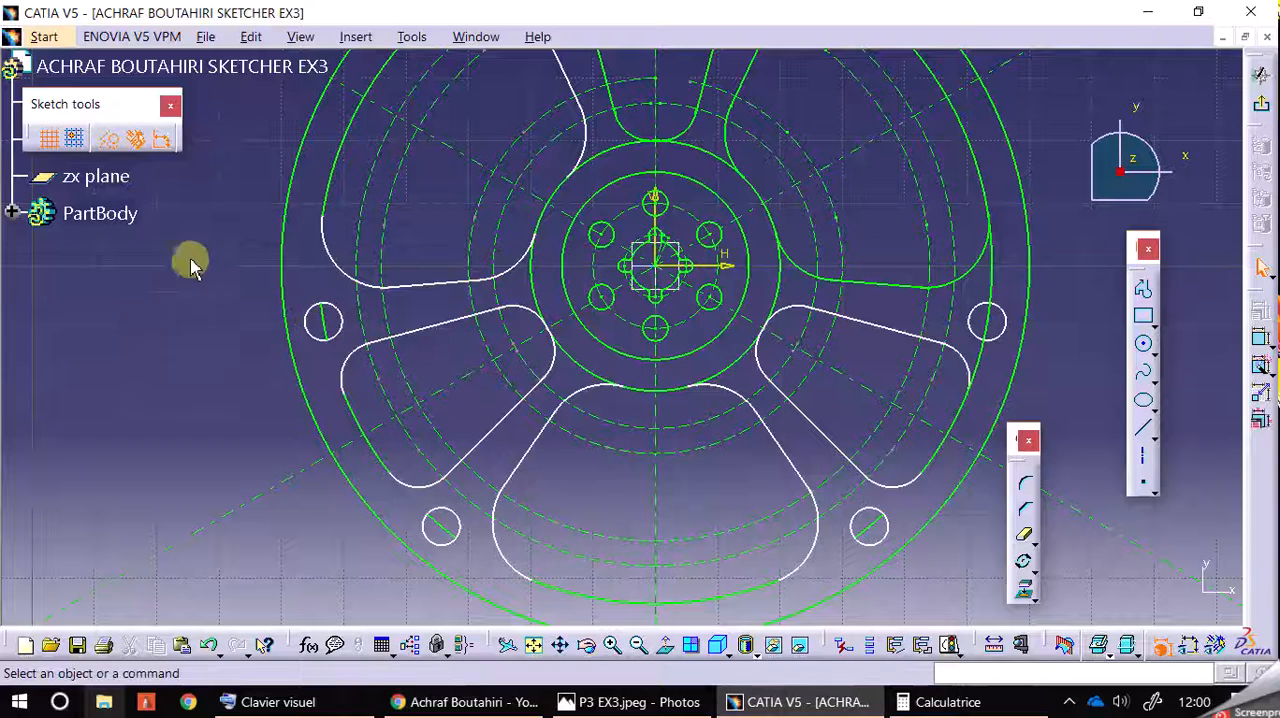
Step: Try converting the circle arcs inside the left and two lower rim holes to construction elements
click(322, 337)
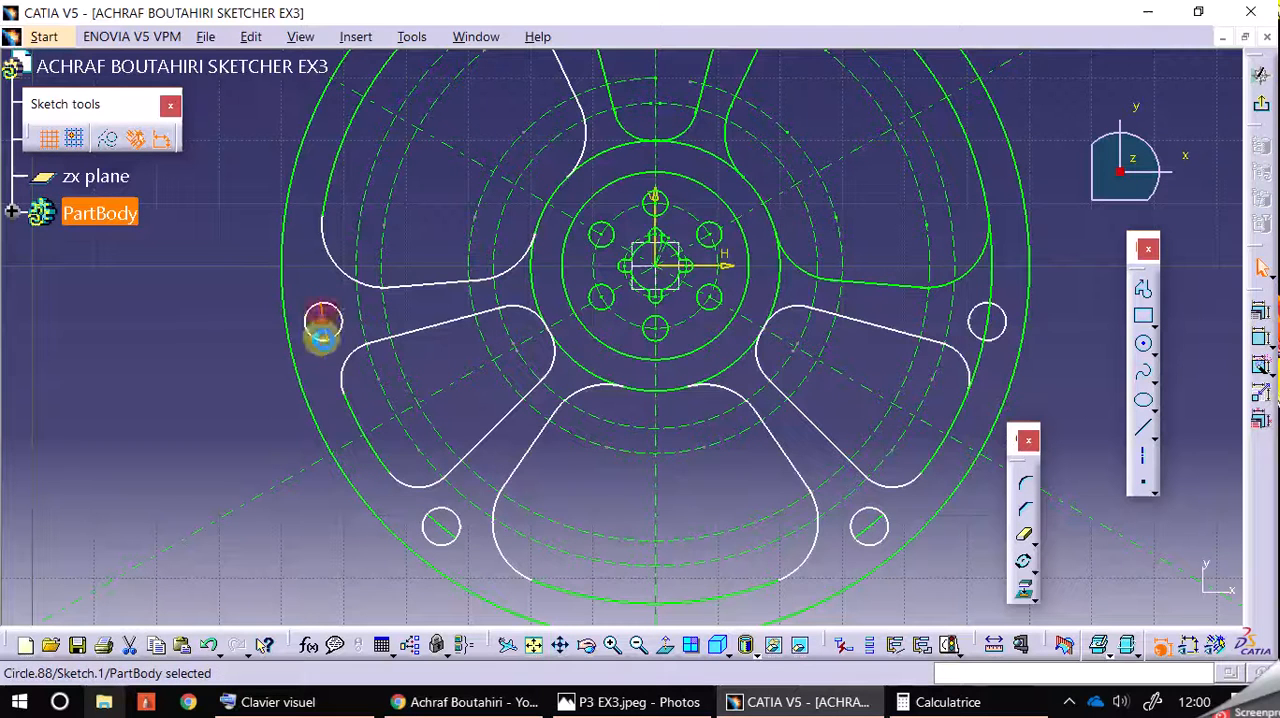
ctrl+click(865, 531)
ctrl+click(988, 331)
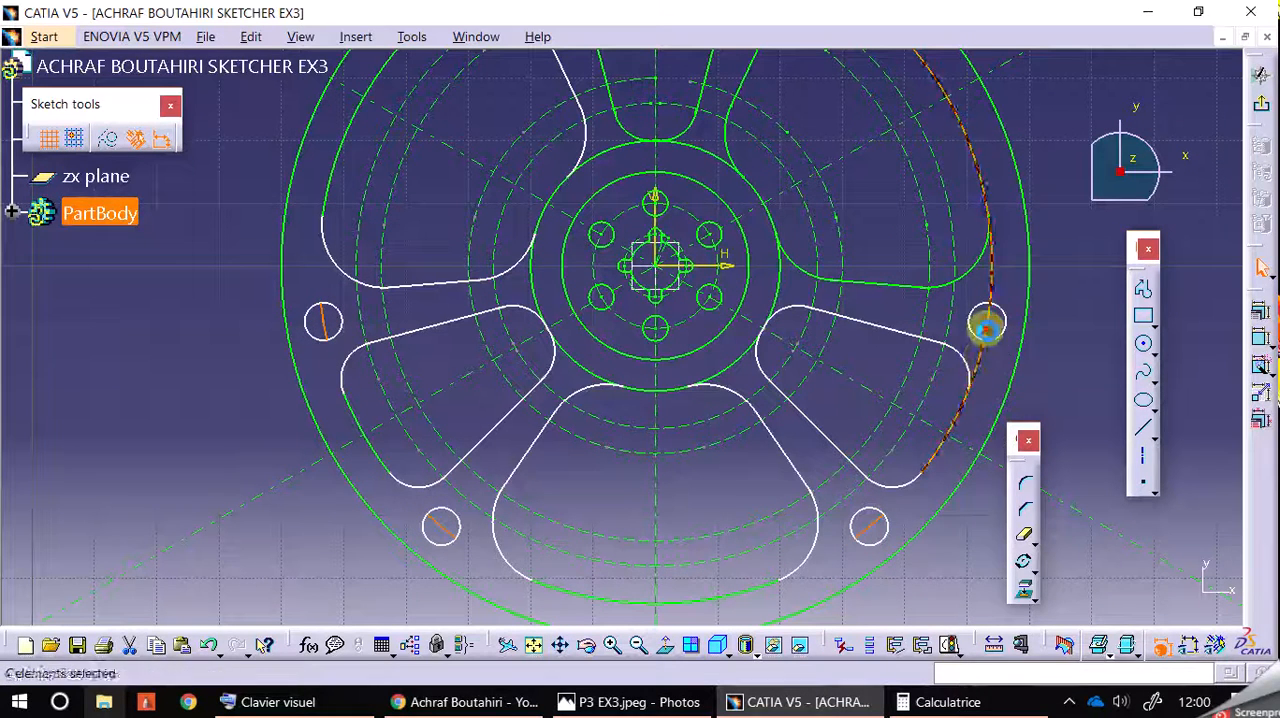
ctrl+click(990, 311)
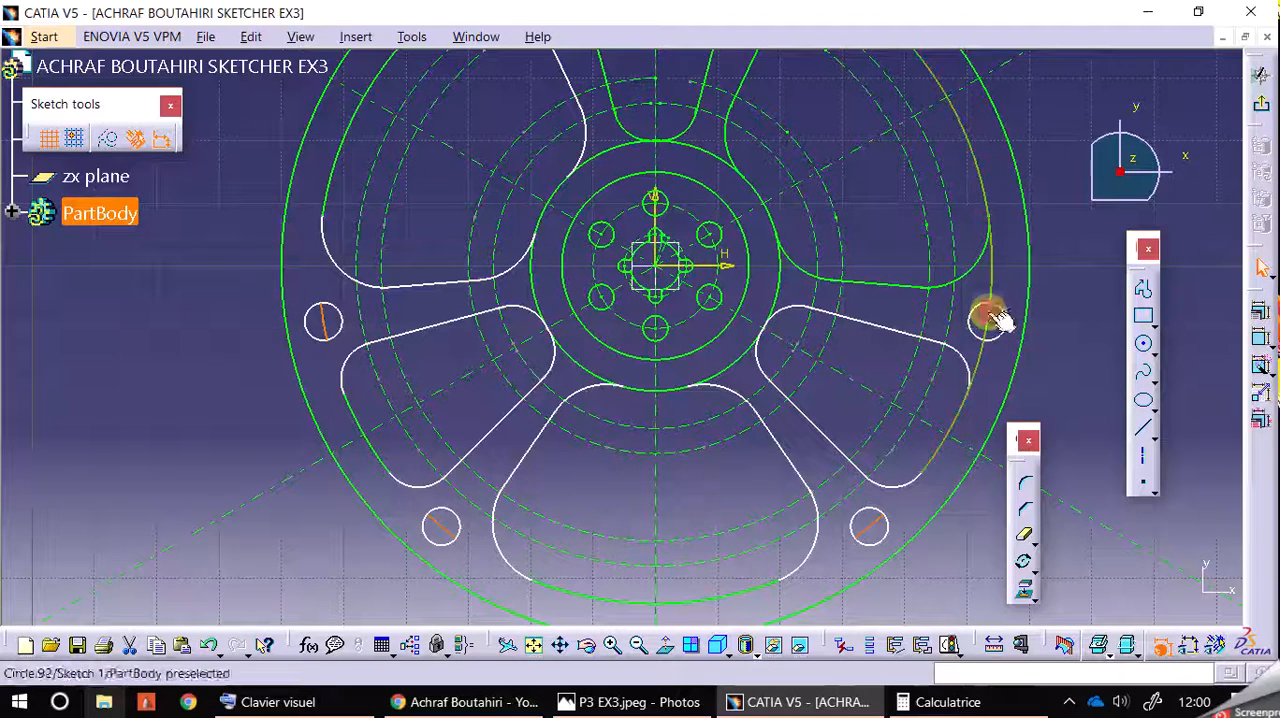
click(112, 148)
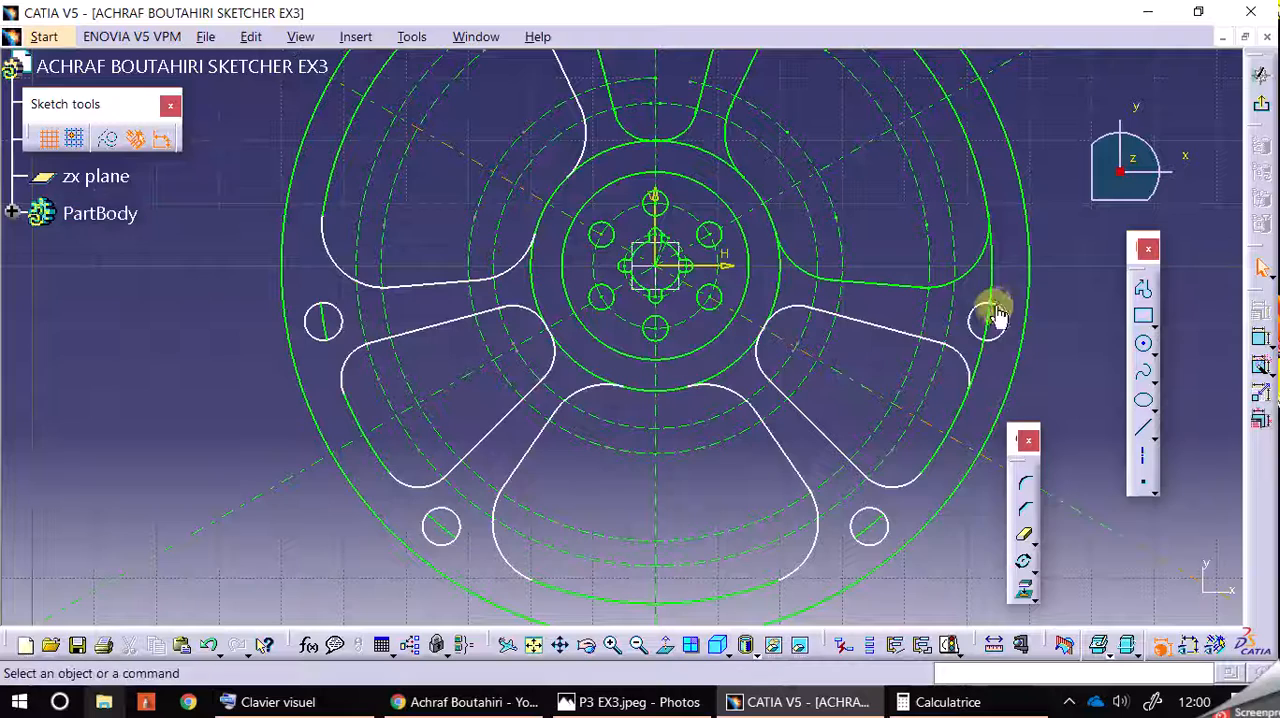
Step: Try trimming the bounding circle beside and inside the right-hand rim hole, and undo the trims
click(1027, 540)
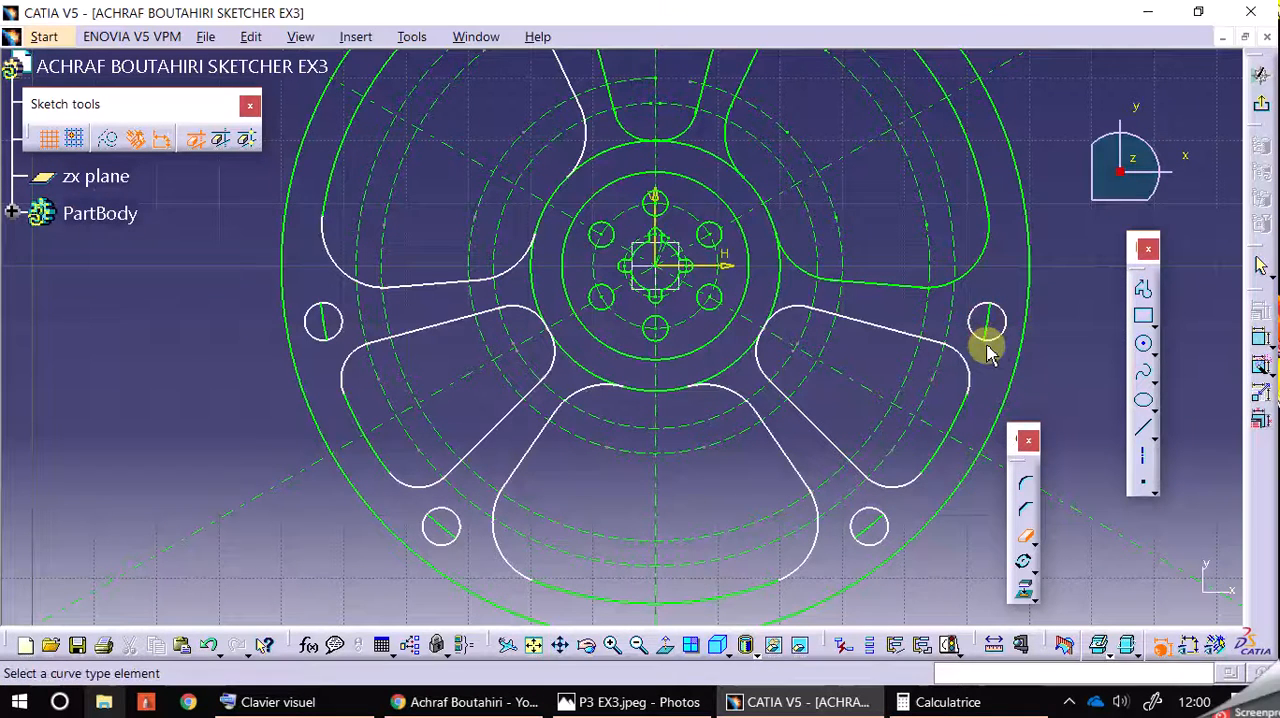
click(992, 322)
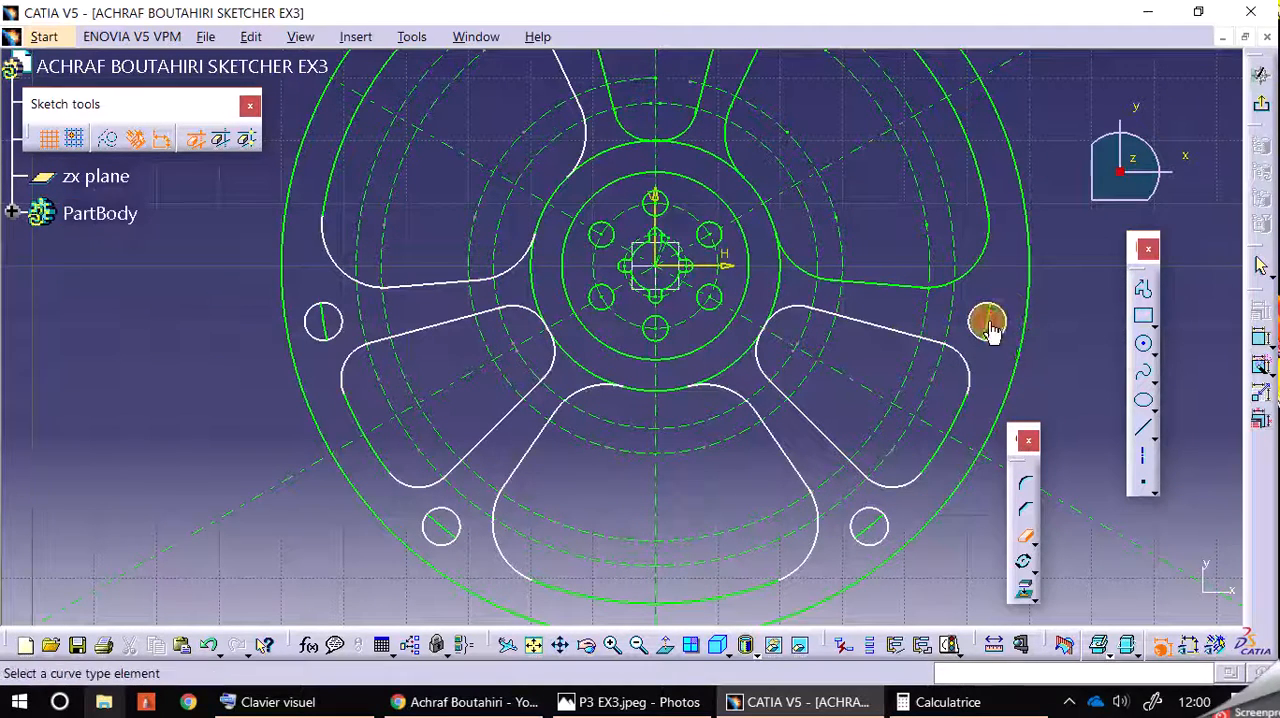
click(1026, 536)
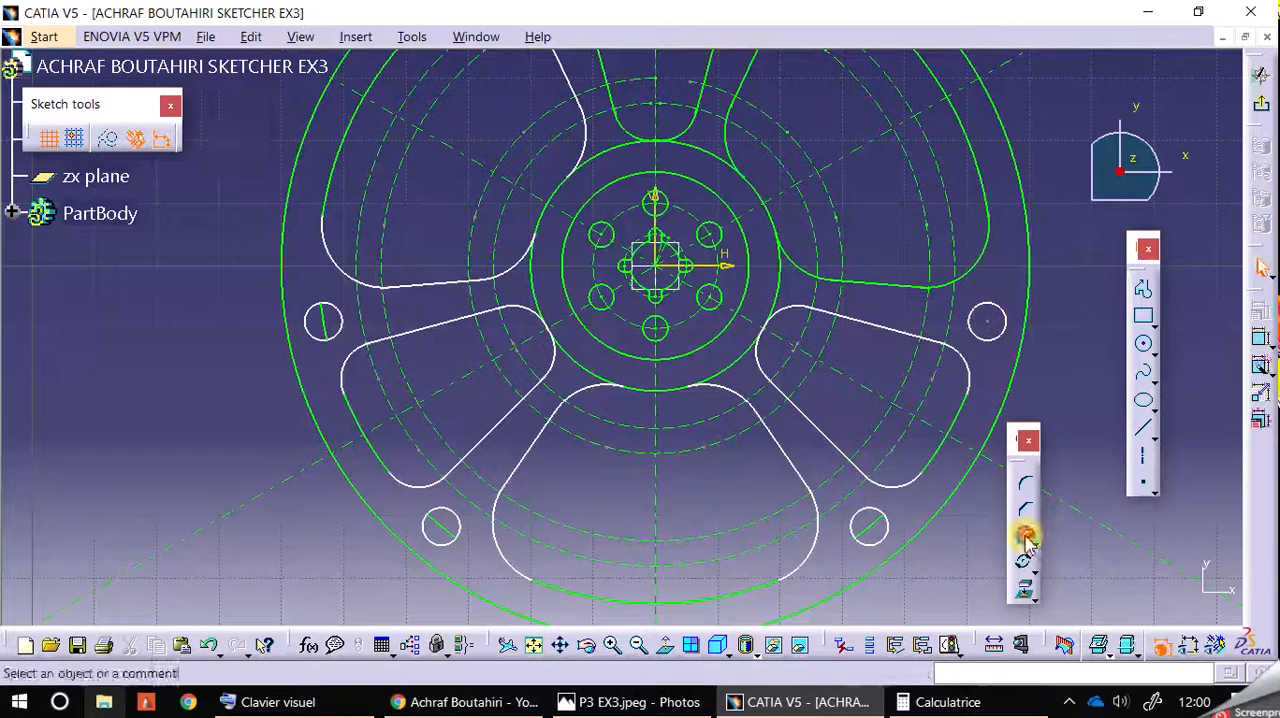
click(209, 650)
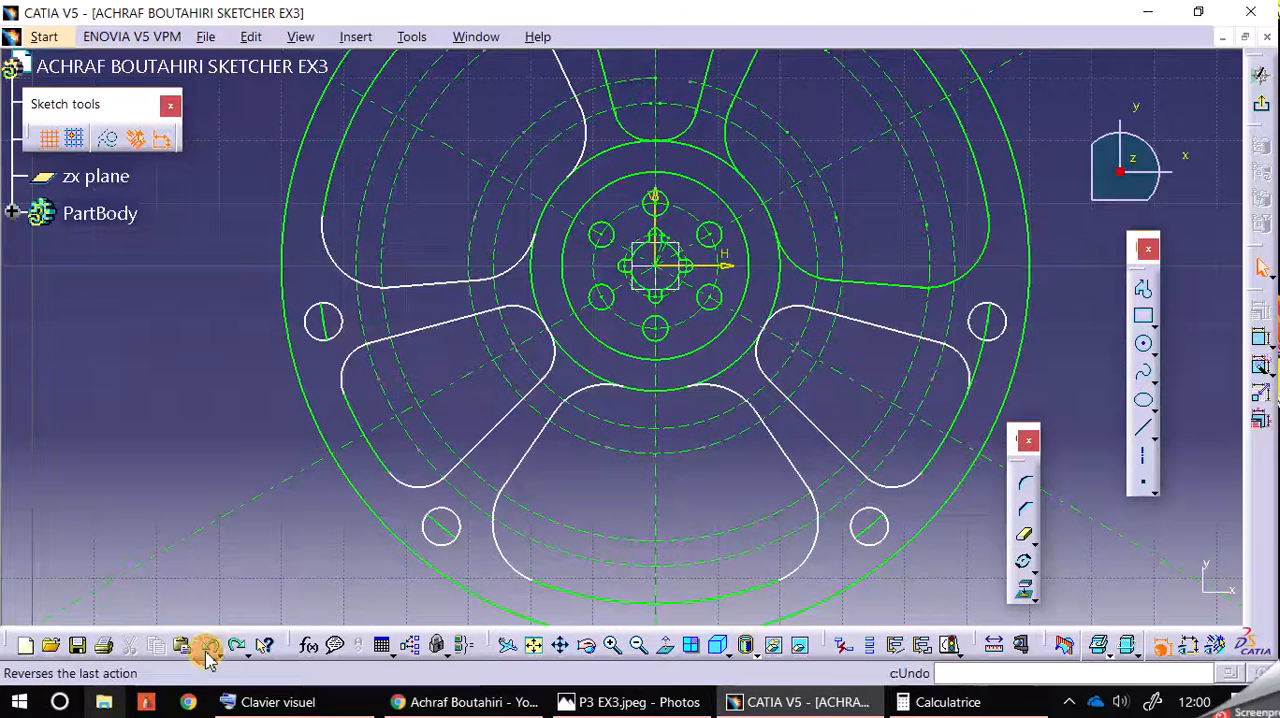
Step: Trim the bounding circle on both sides of the right-hand rim hole, and convert the arcs inside the four copied rim holes to construction elements
click(1025, 536)
click(990, 372)
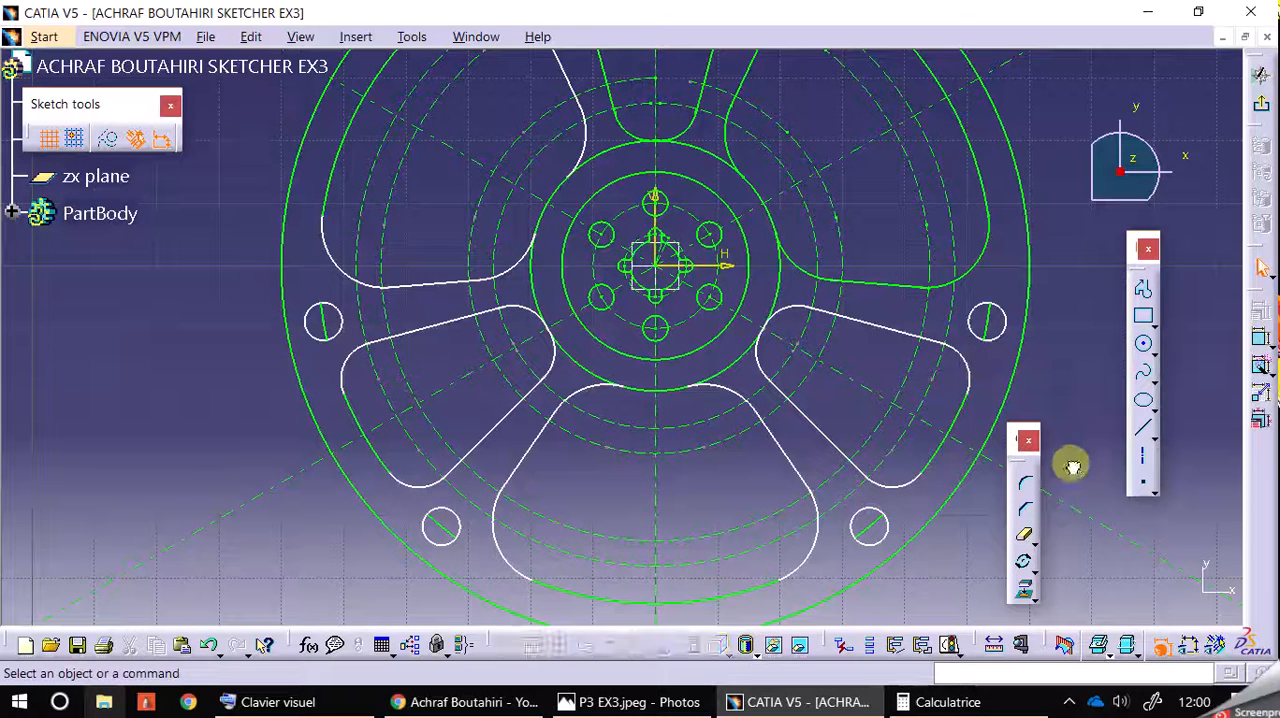
click(997, 323)
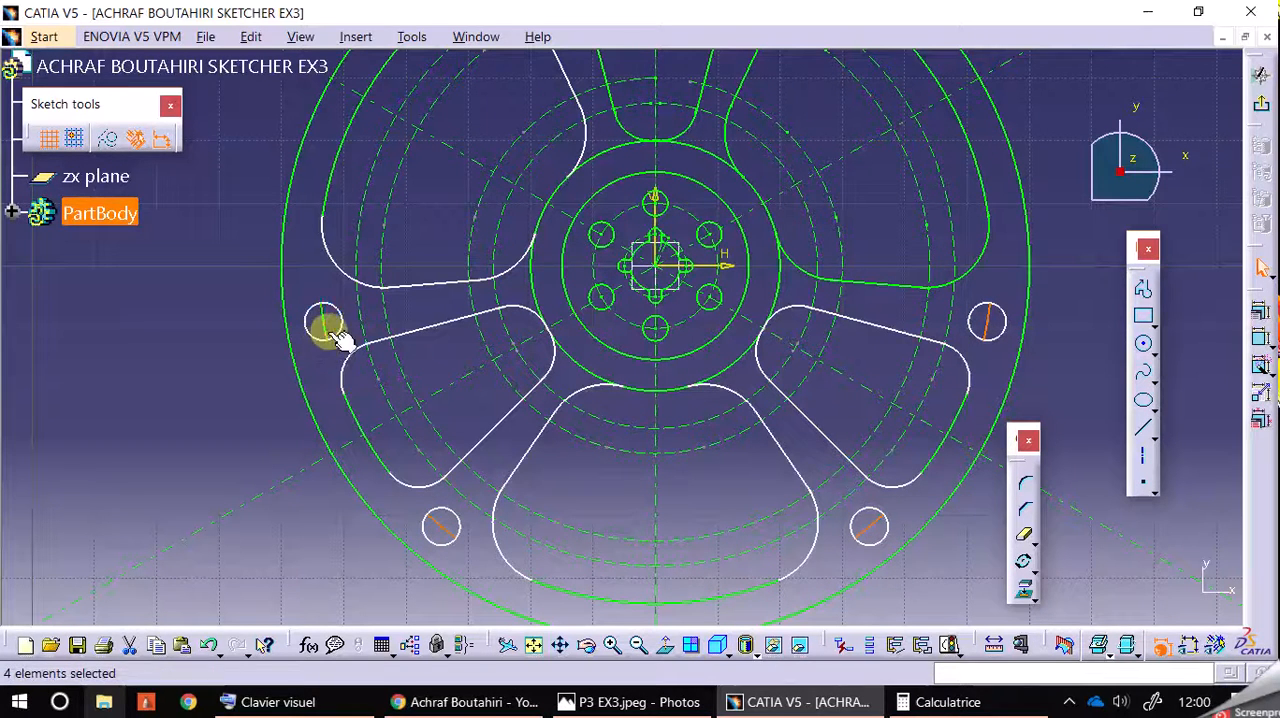
click(110, 142)
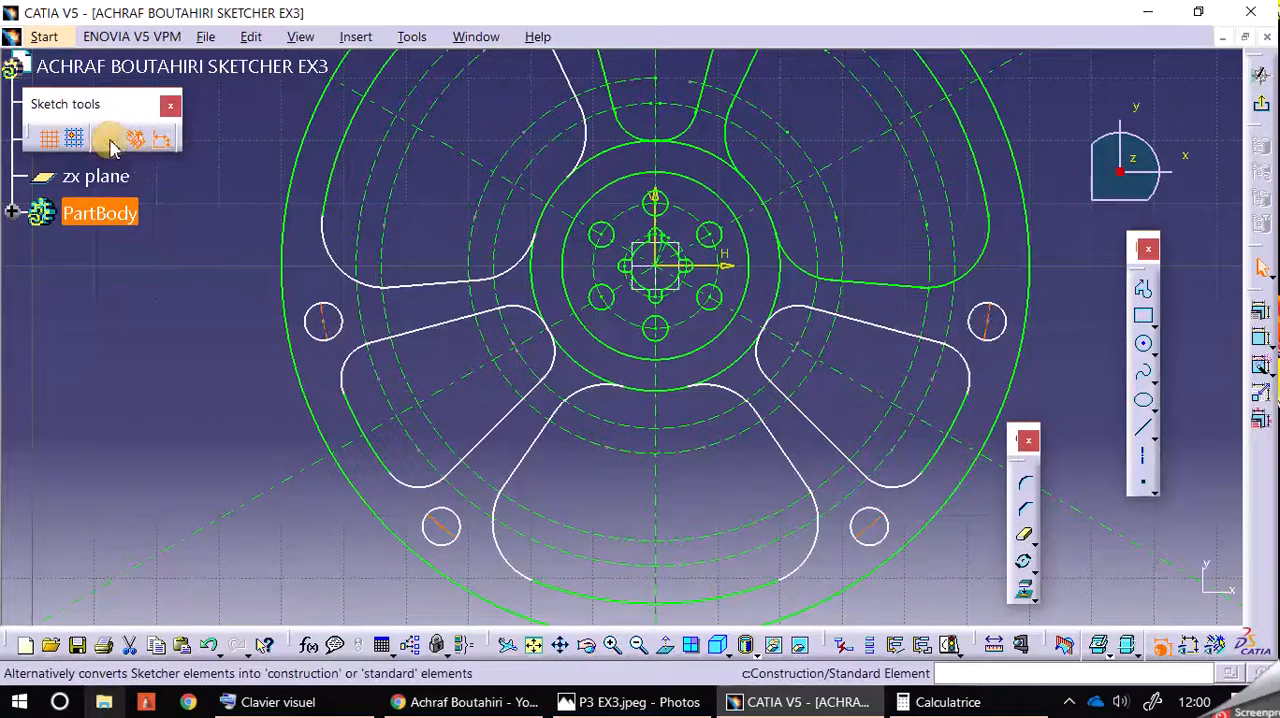
click(180, 396)
click(645, 647)
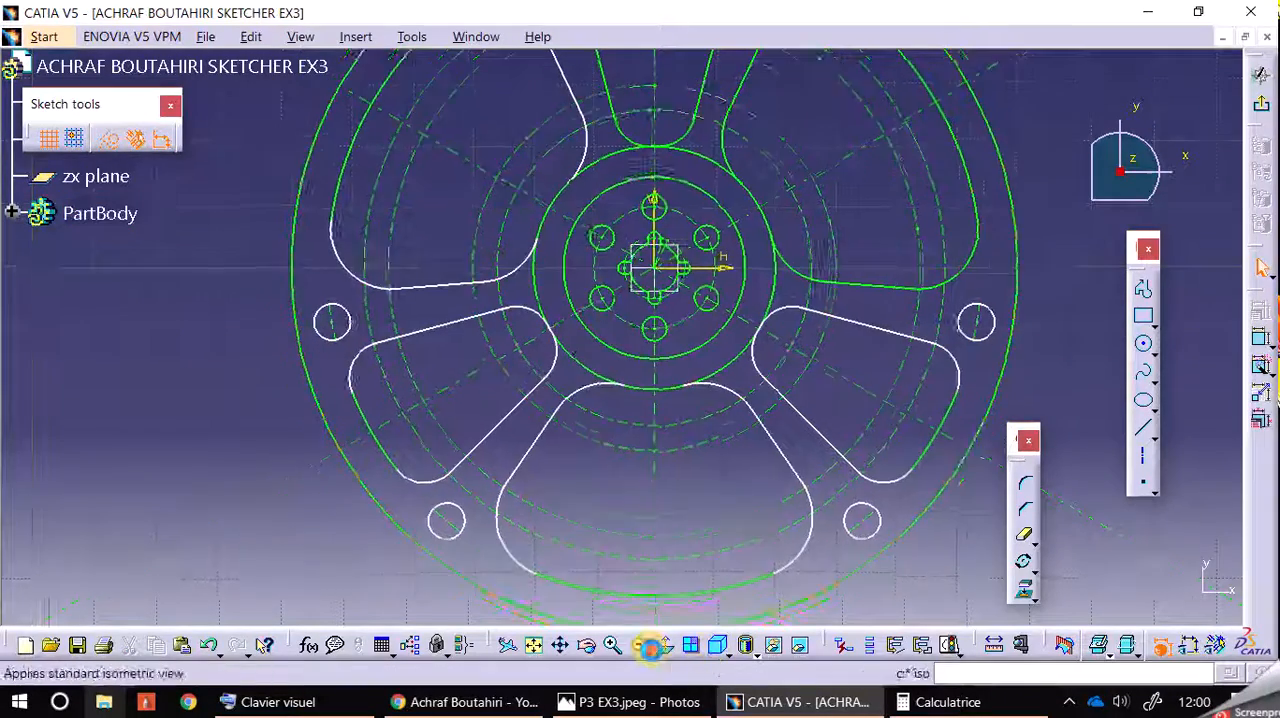
Step: Apply Auto Constraint to all geometry of the wheel profile sketch
drag(402, 97, 816, 493)
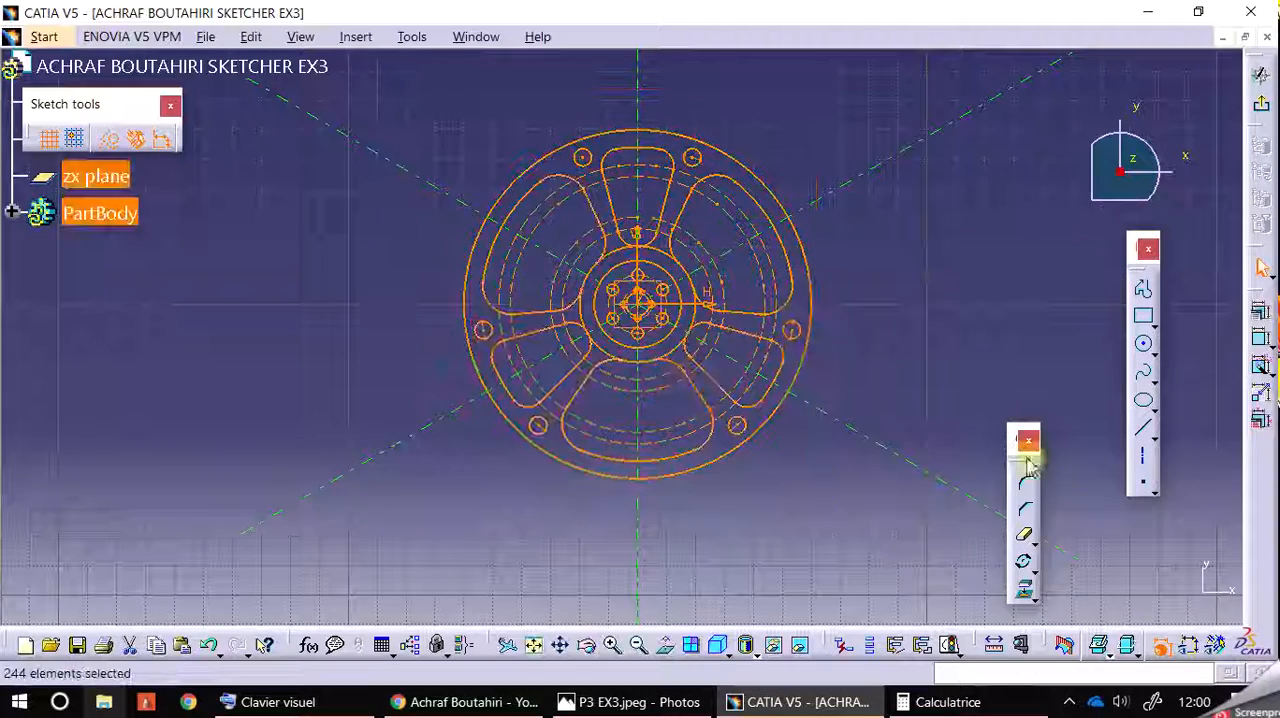
click(1261, 364)
click(1020, 258)
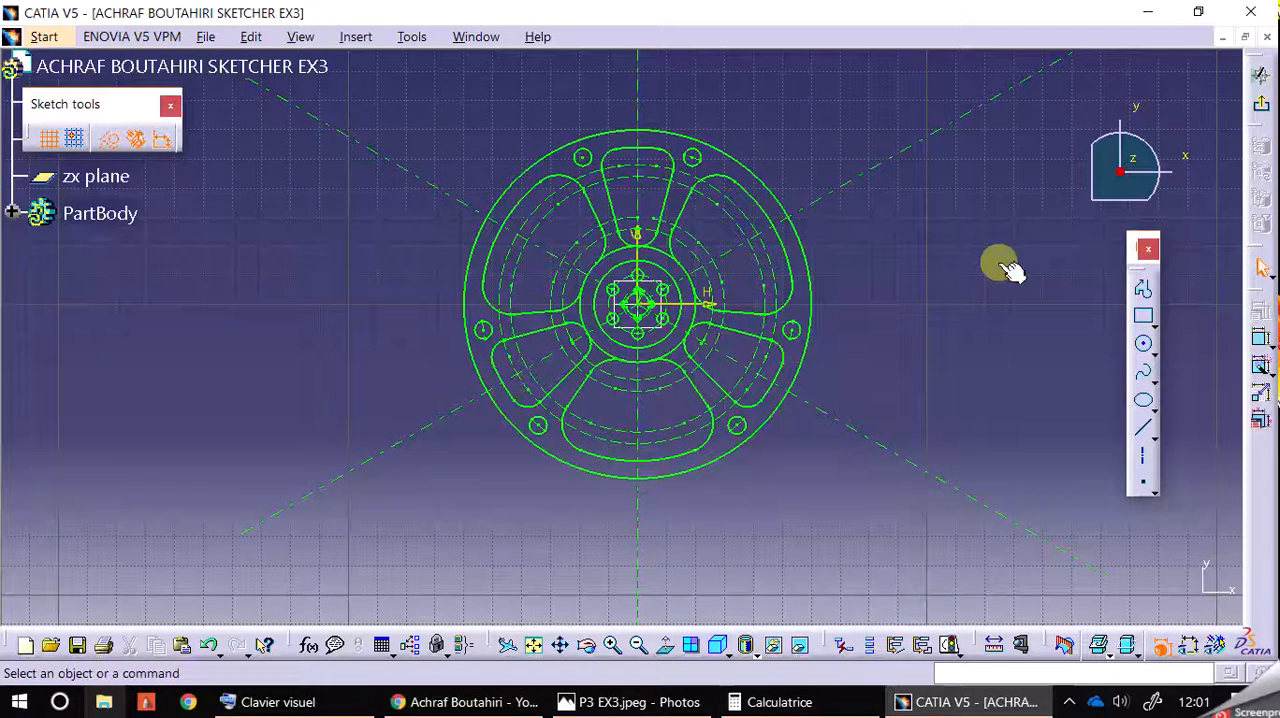
Step: Toggle the display of the sketch's dimensional and geometrical constraints on and off to check them
click(1189, 645)
click(1223, 655)
click(1221, 654)
click(1193, 652)
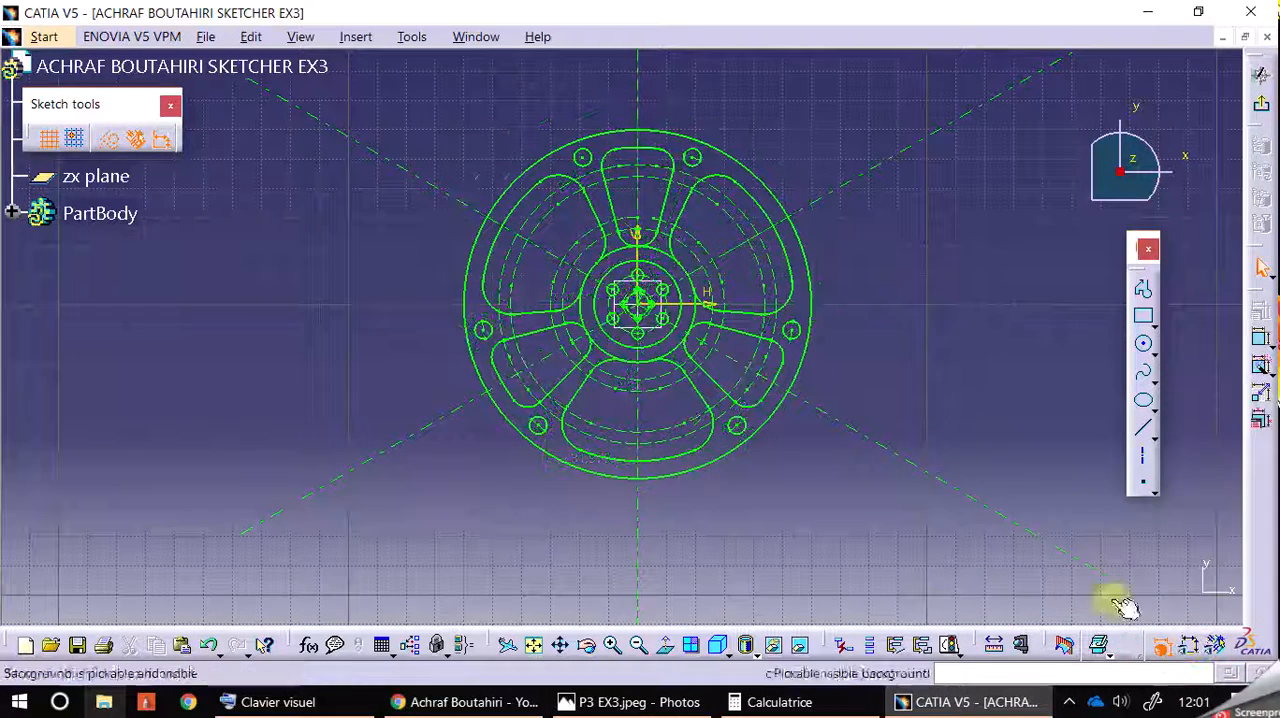
Step: Exit the Sketcher to view the wheel profile in 3D, and reopen its sketch for editing
click(1259, 107)
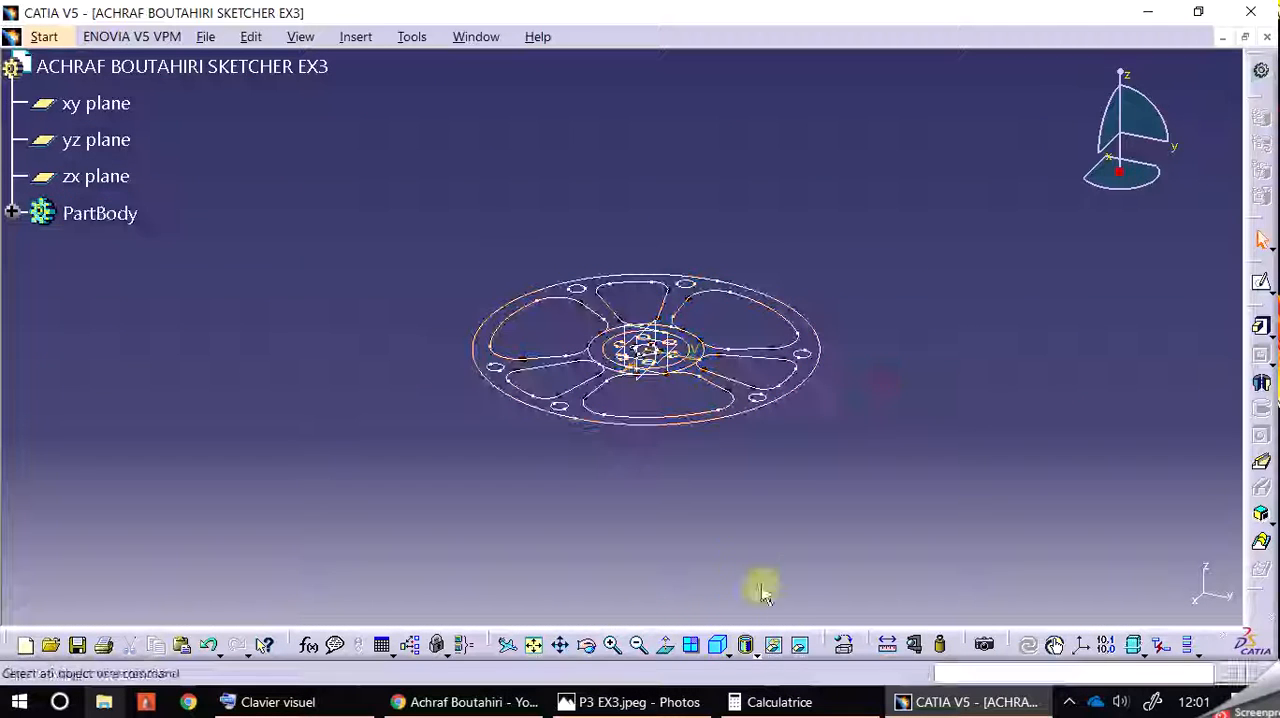
click(616, 645)
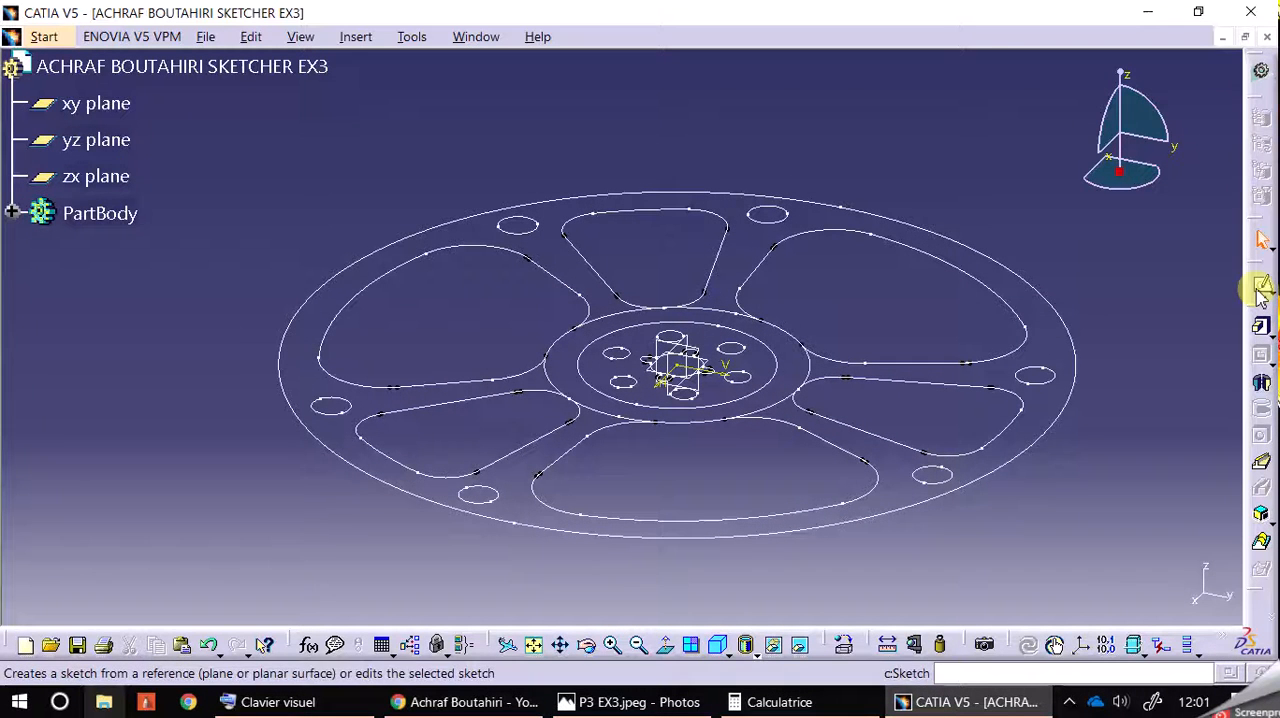
click(1060, 312)
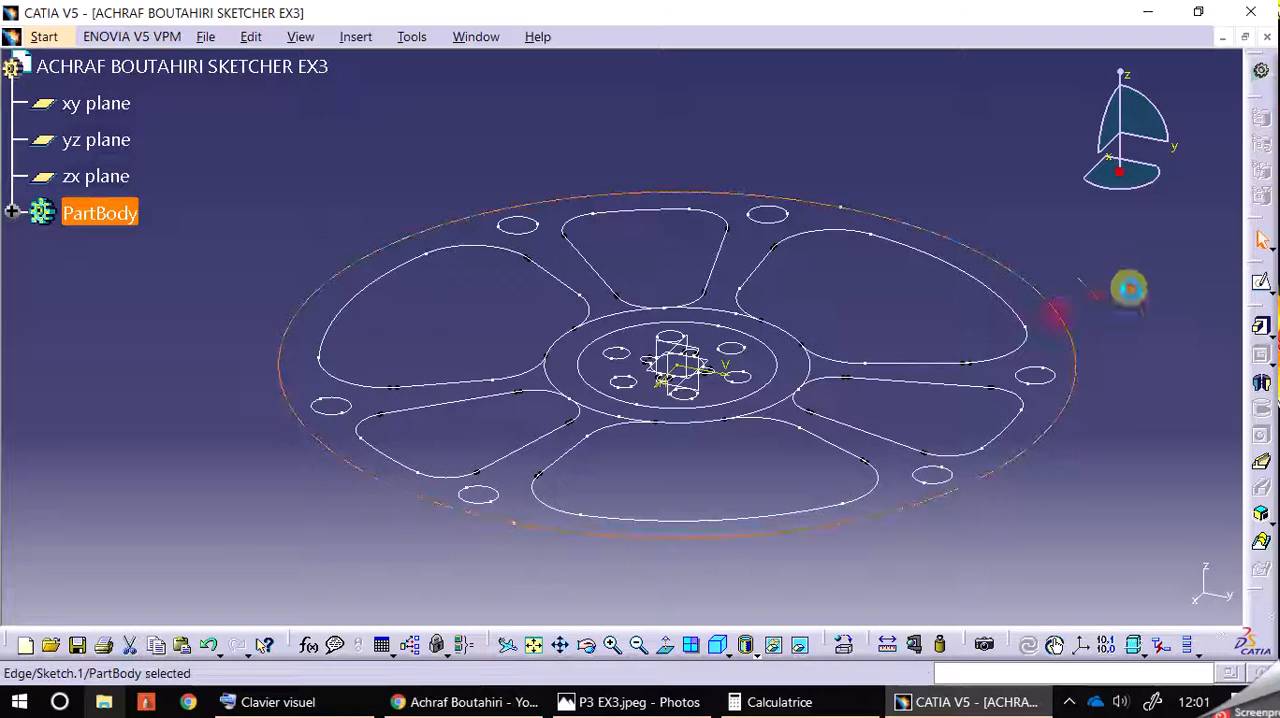
click(1260, 283)
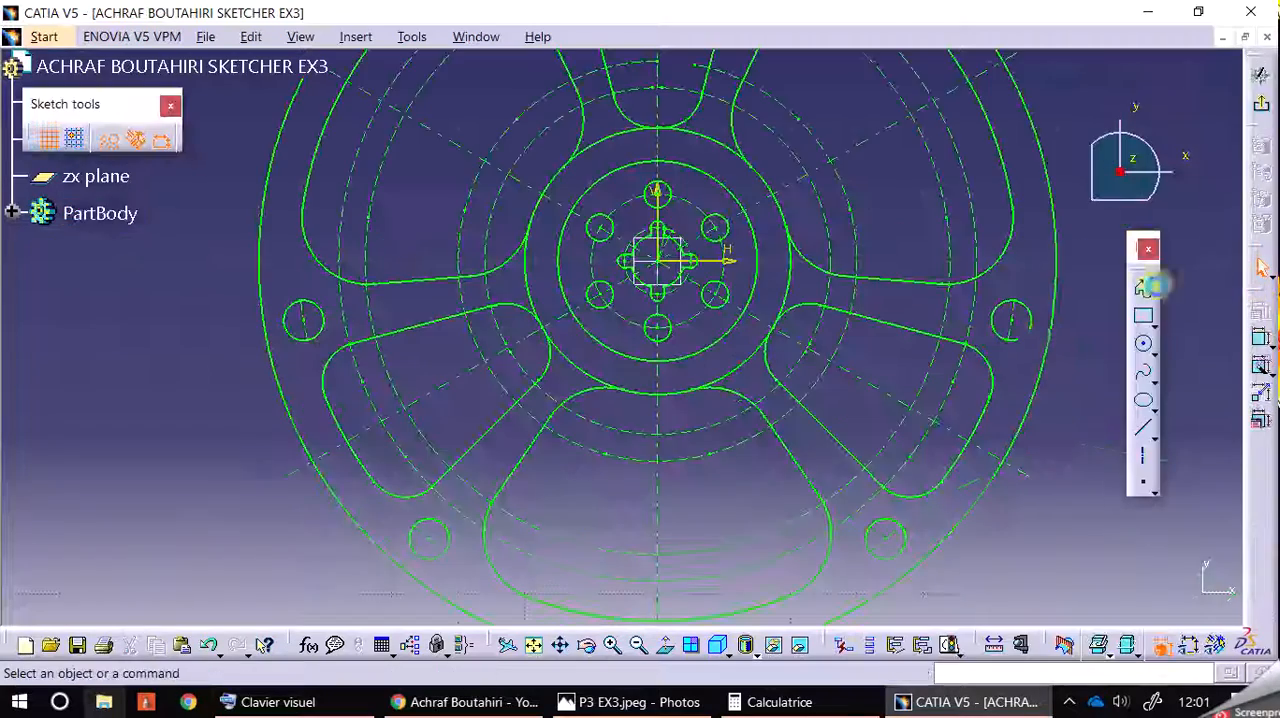
mouse_move(1057, 357)
middle_down()
mouse_move(1063, 557)
mouse_move(1046, 306)
middle_up()
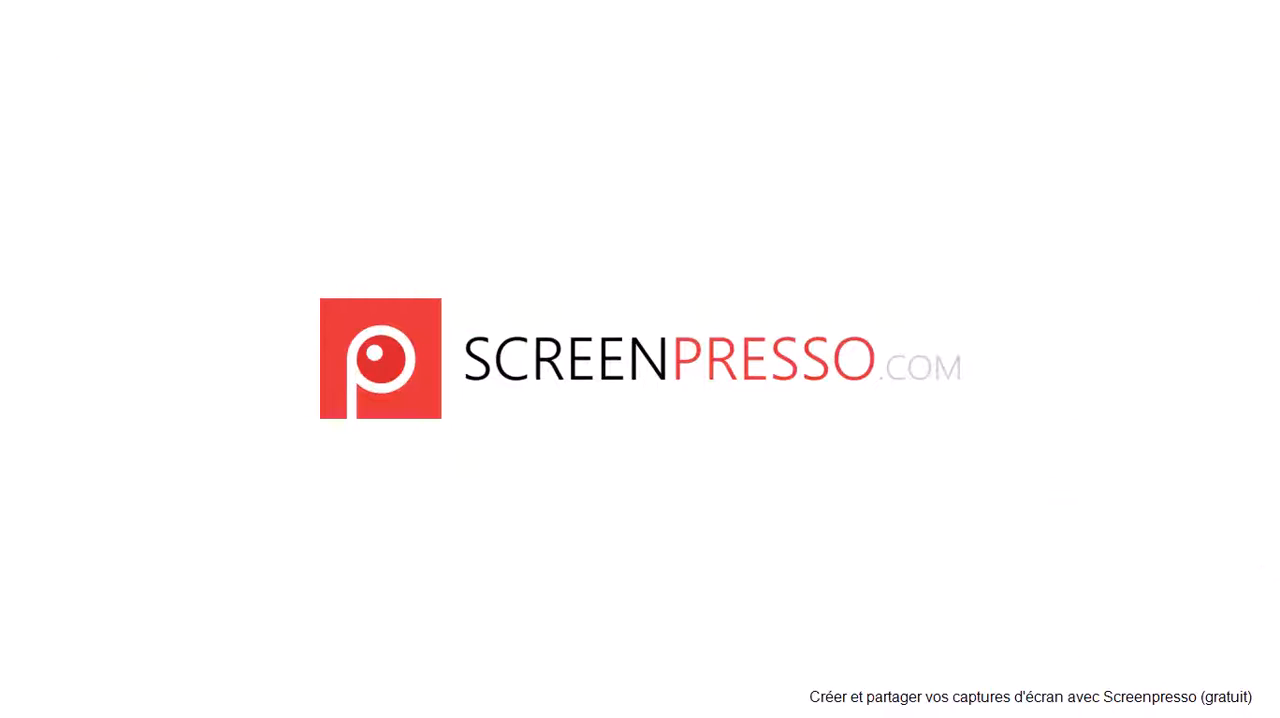